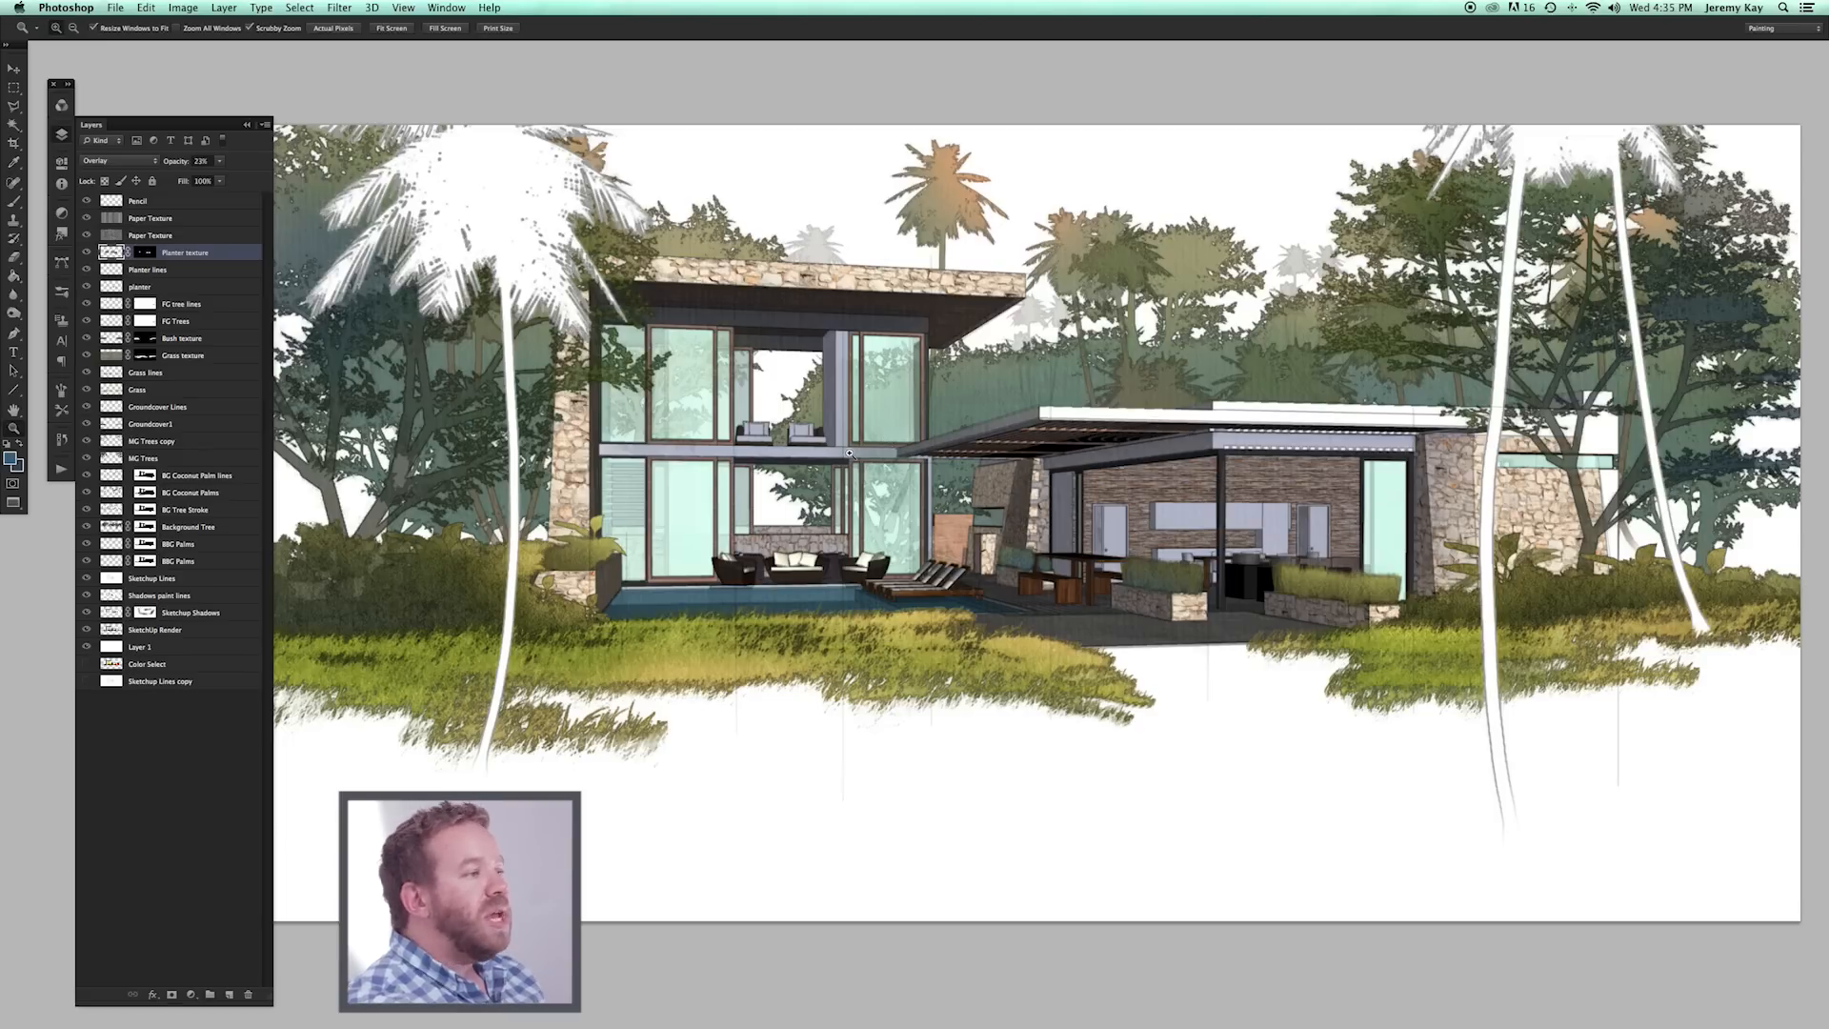
Bring the blue water texture into the drawing as a new layer and place it over the pool's left end.
left_click_drag(824, 538, 879, 567)
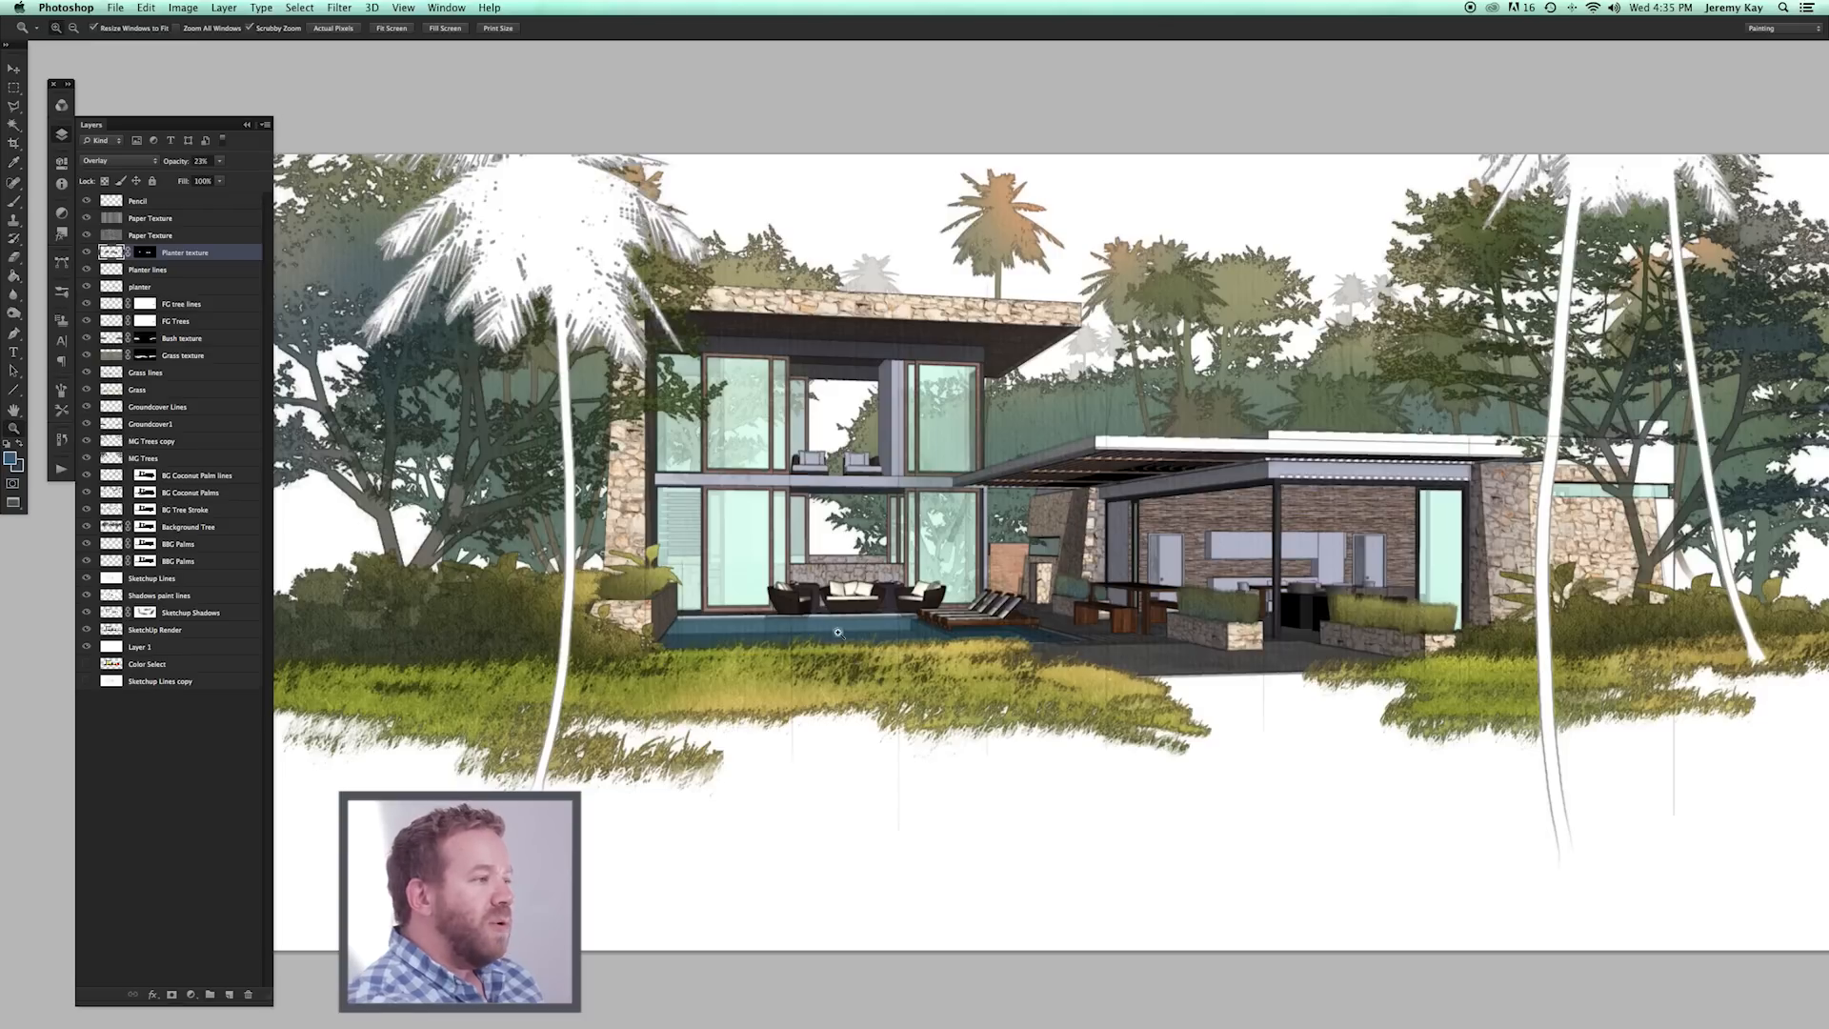
mouse_move(459, 1021)
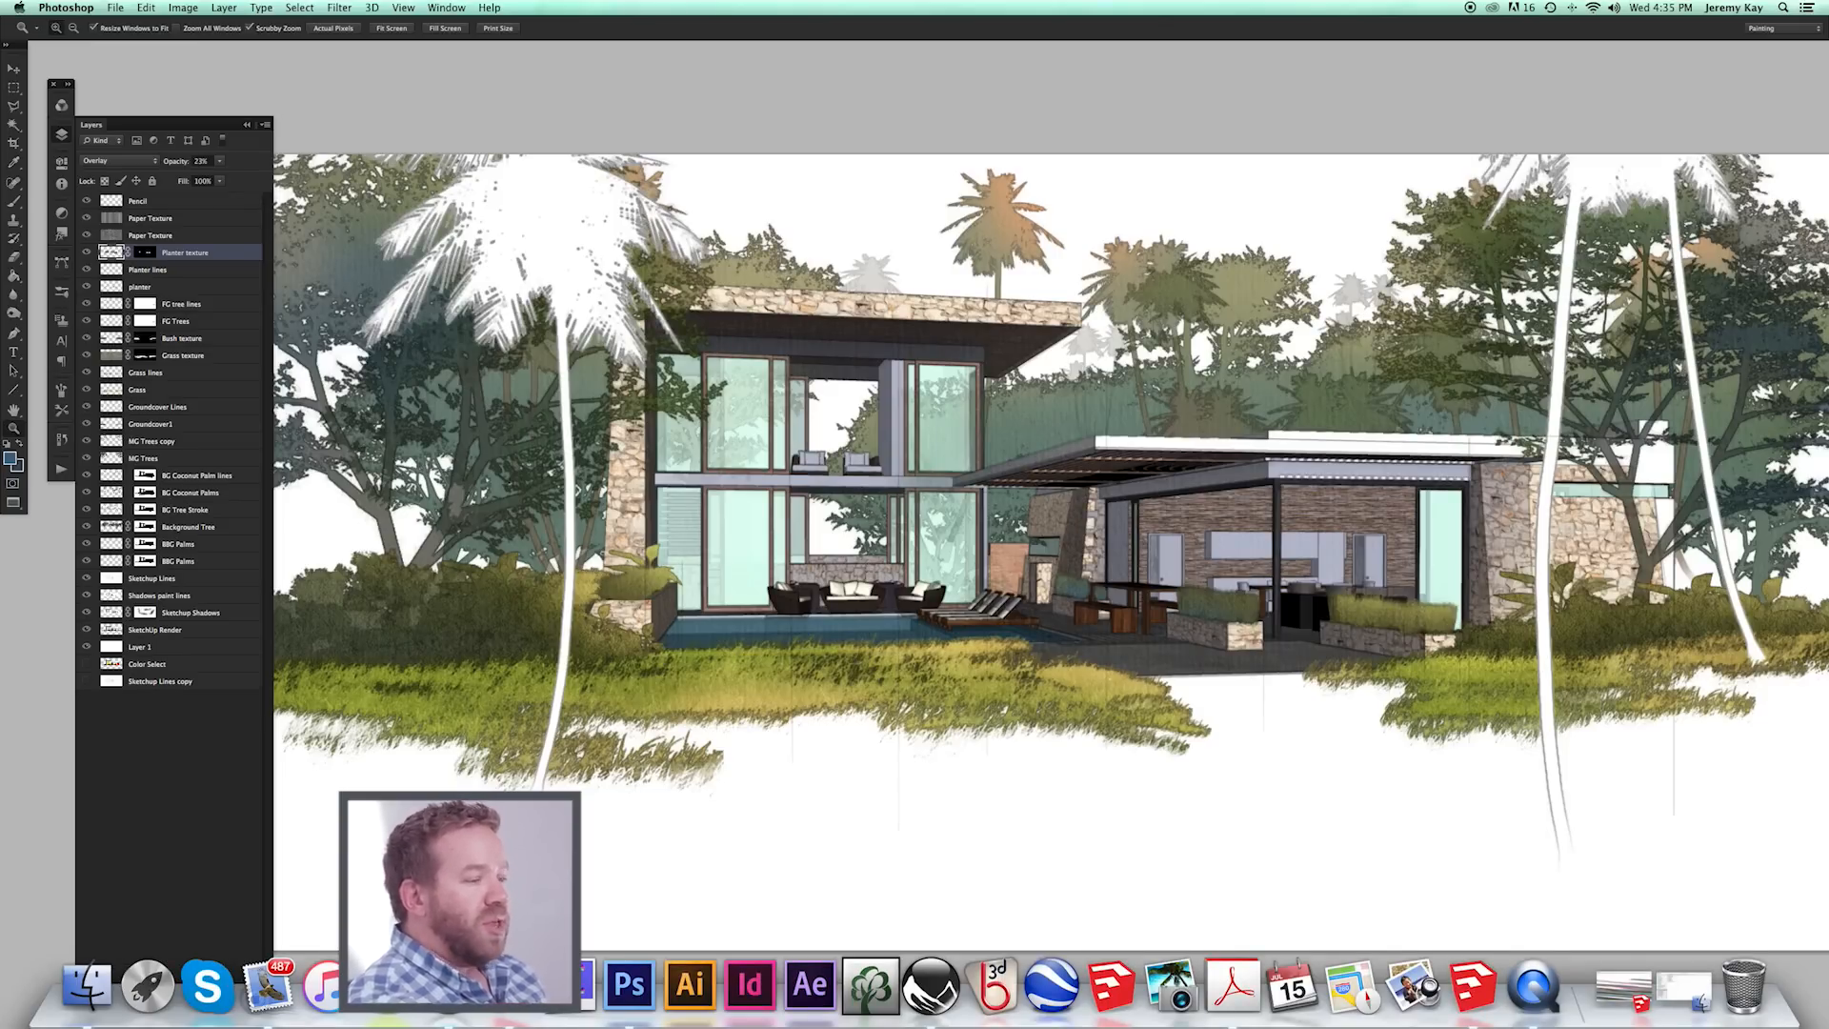
left_click_drag(946, 334, 866, 356)
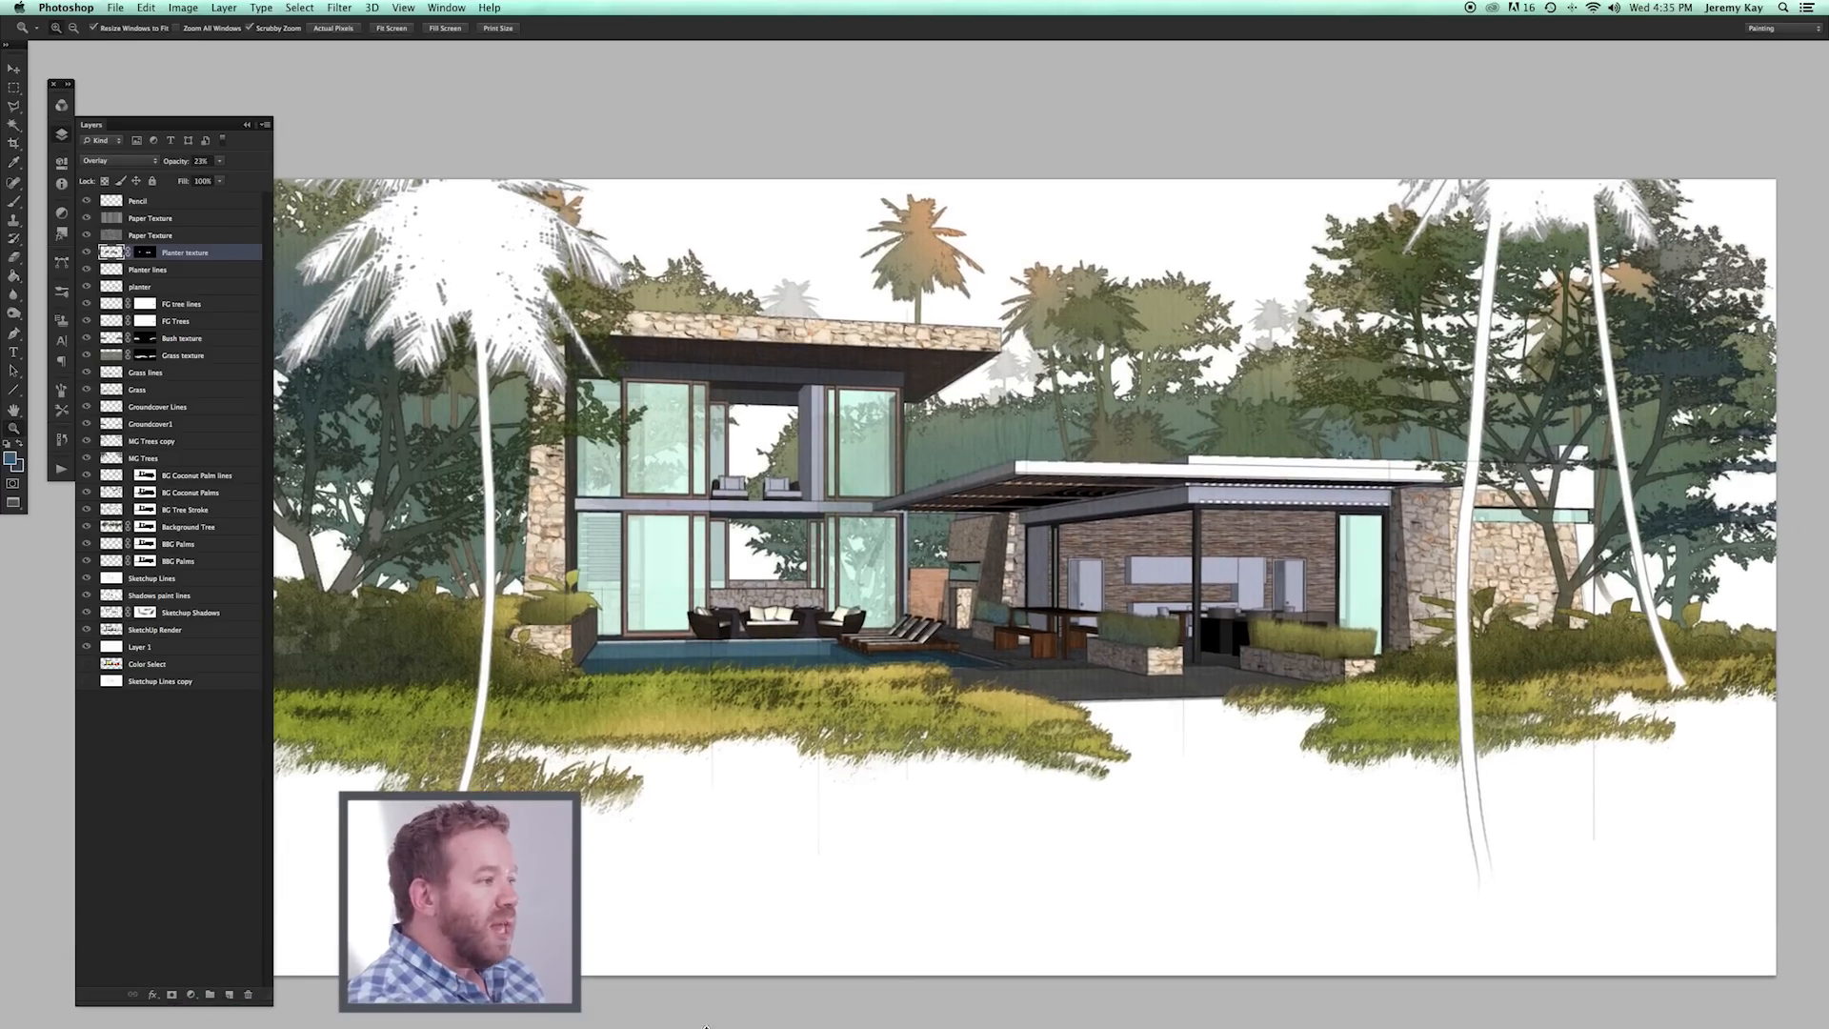
mouse_move(689, 1025)
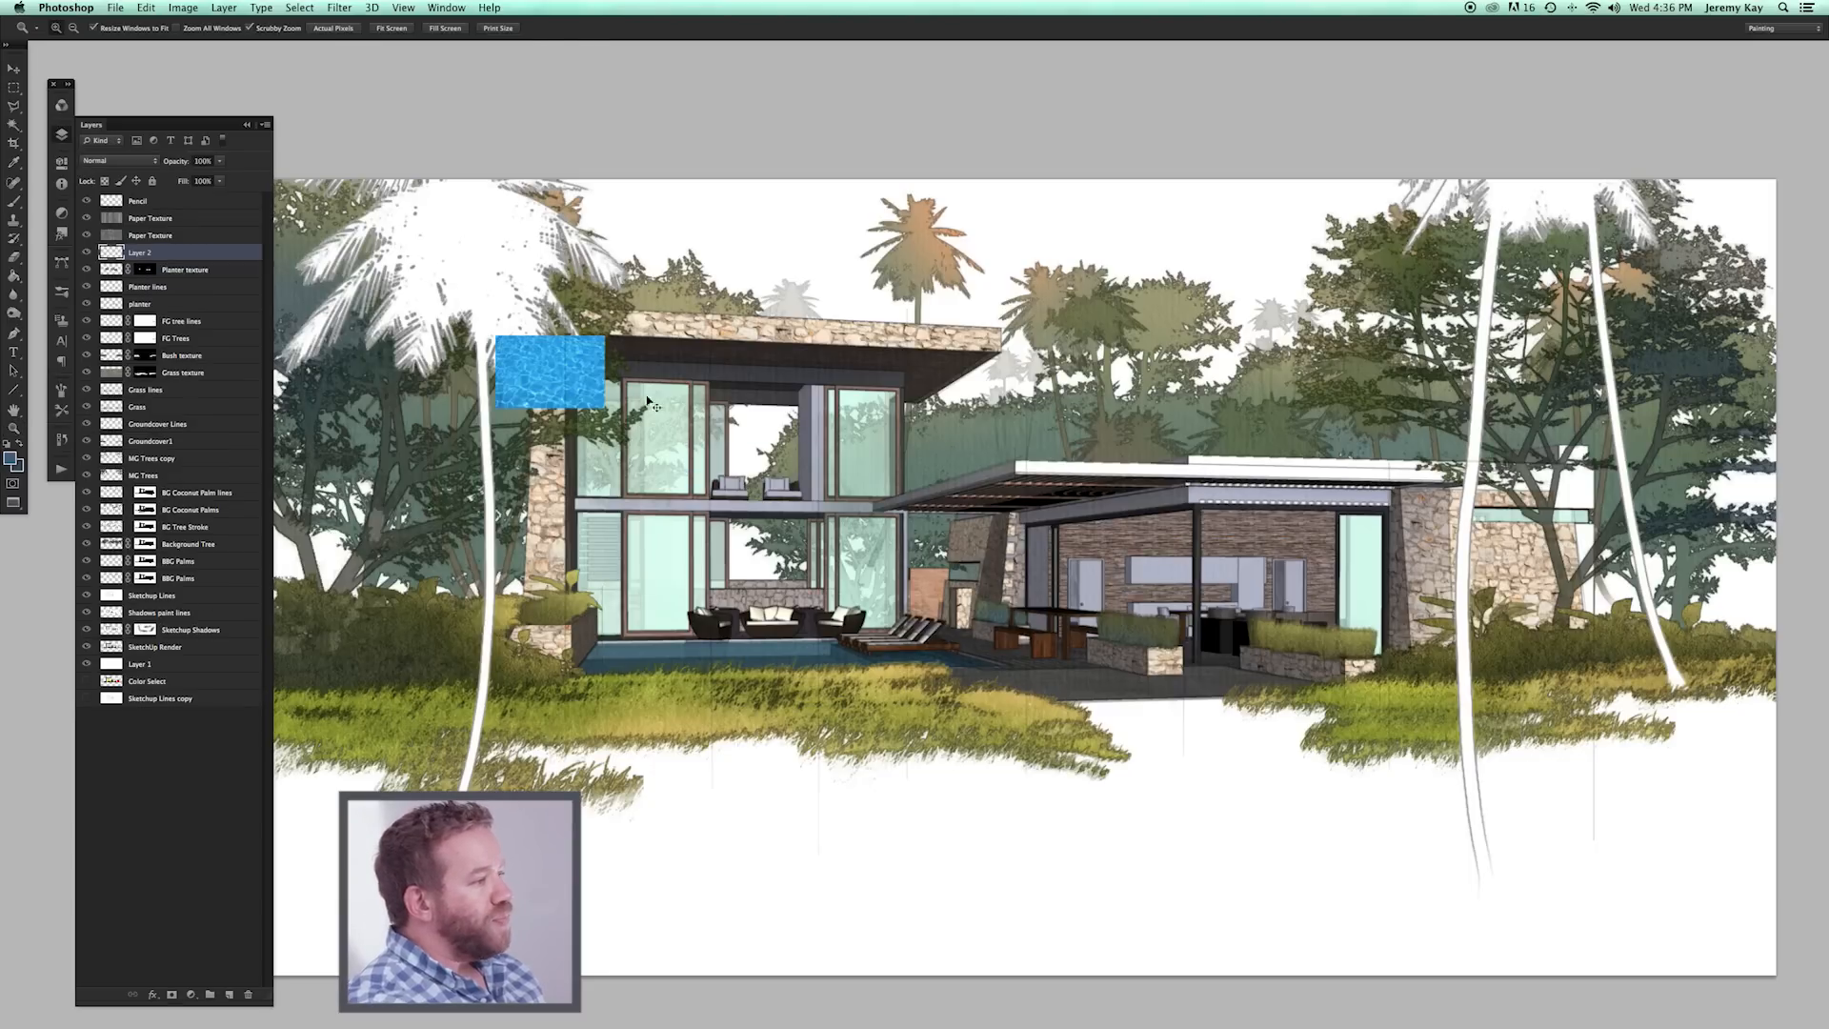
key("v")
left_click_drag(581, 391, 656, 659)
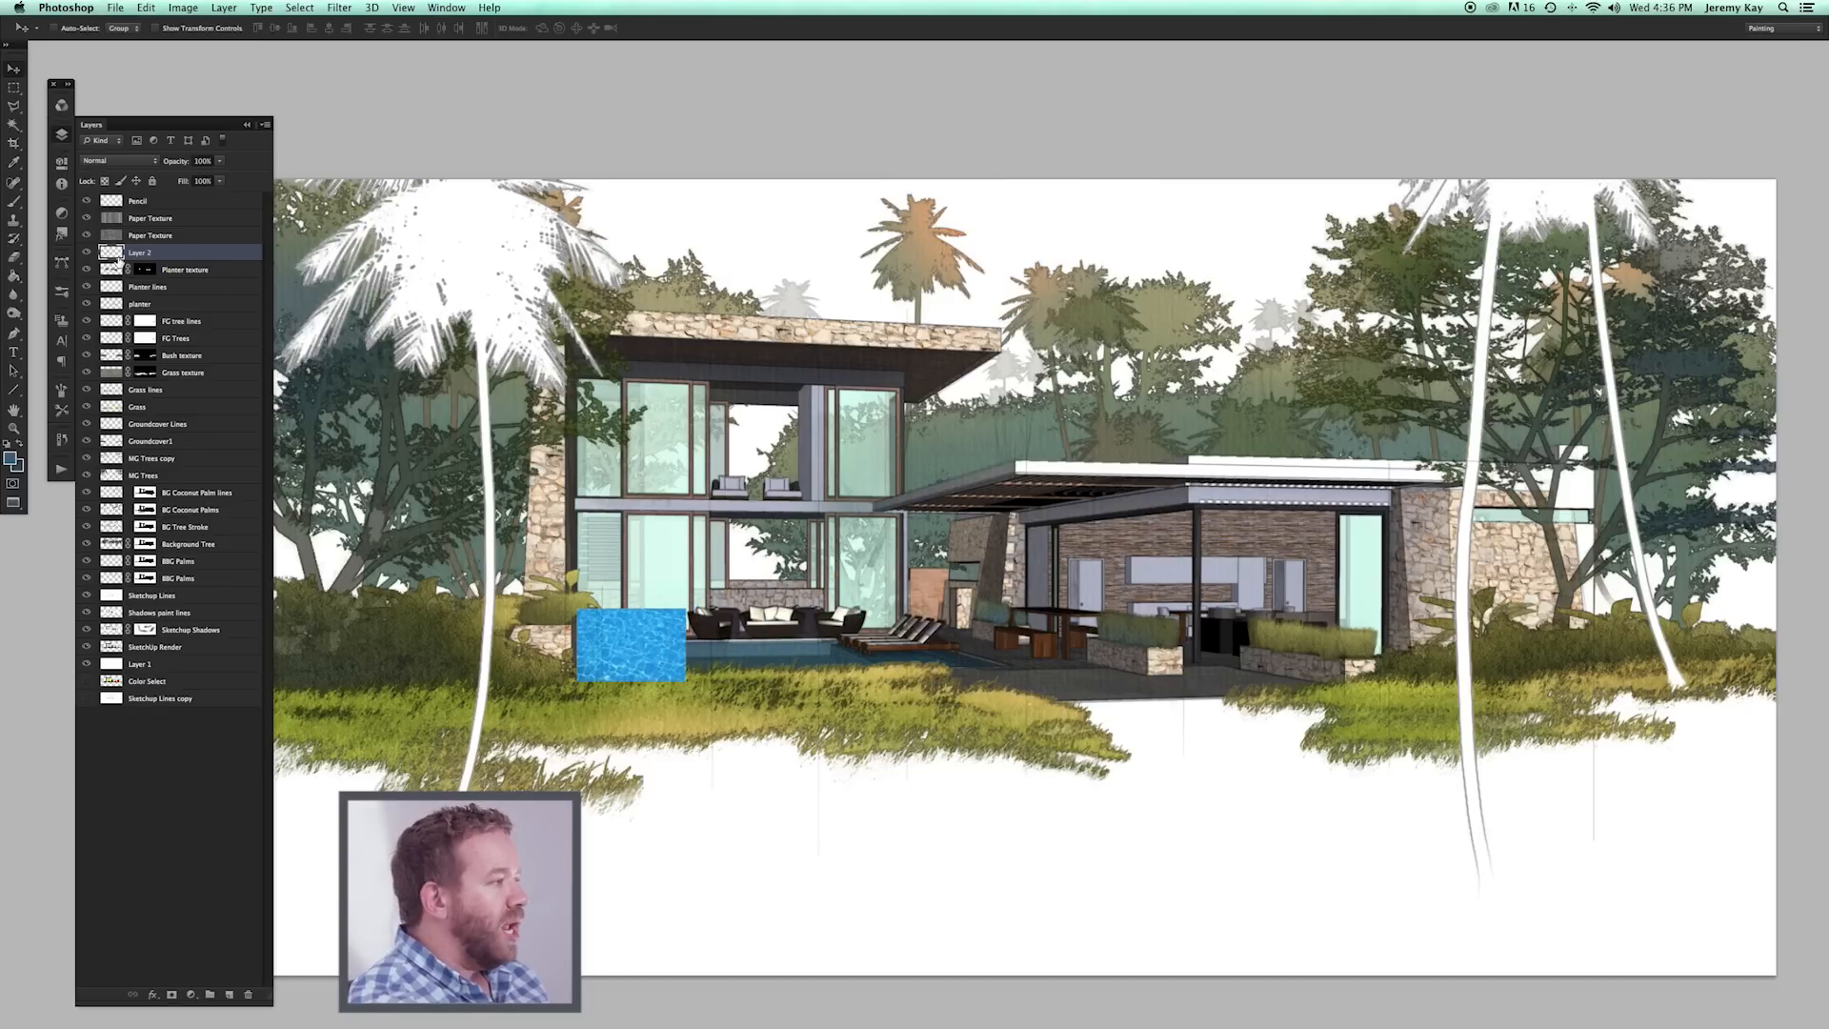
Move the water texture layer directly below the Groundcover1 layer and rename it "Pool texture".
left_click_drag(117, 252, 143, 483)
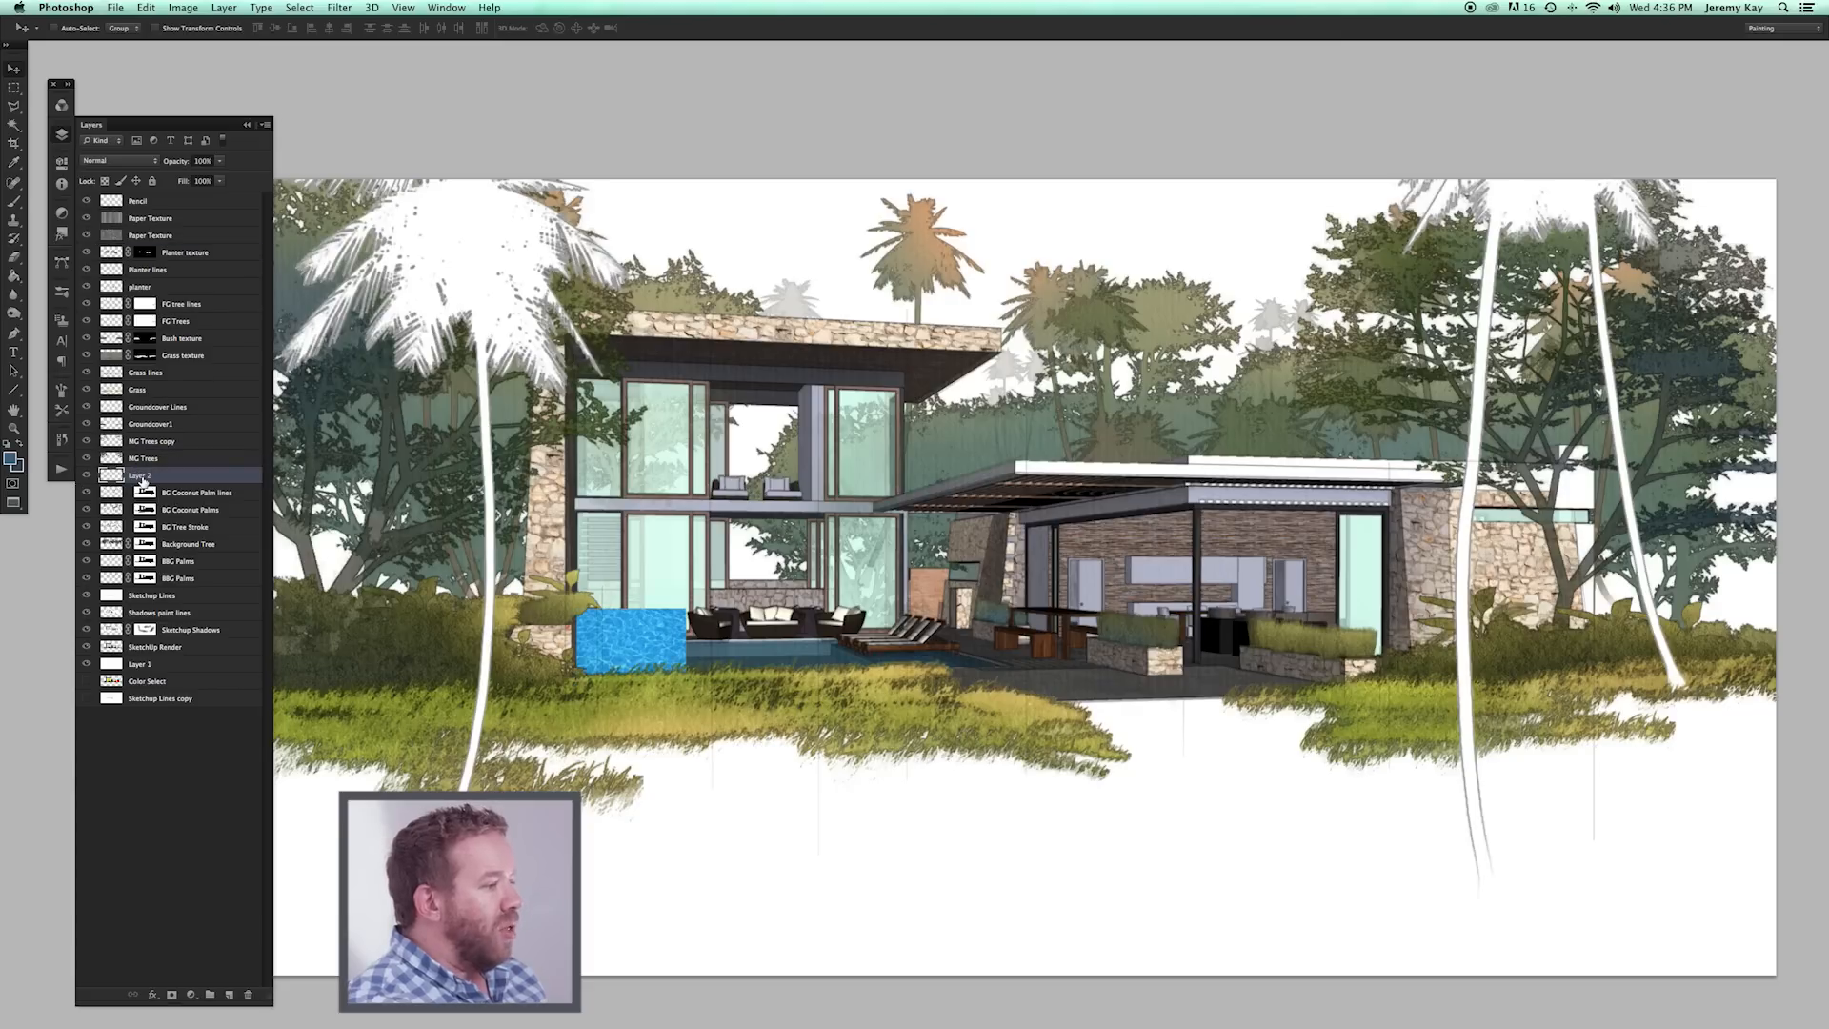
key("super+z")
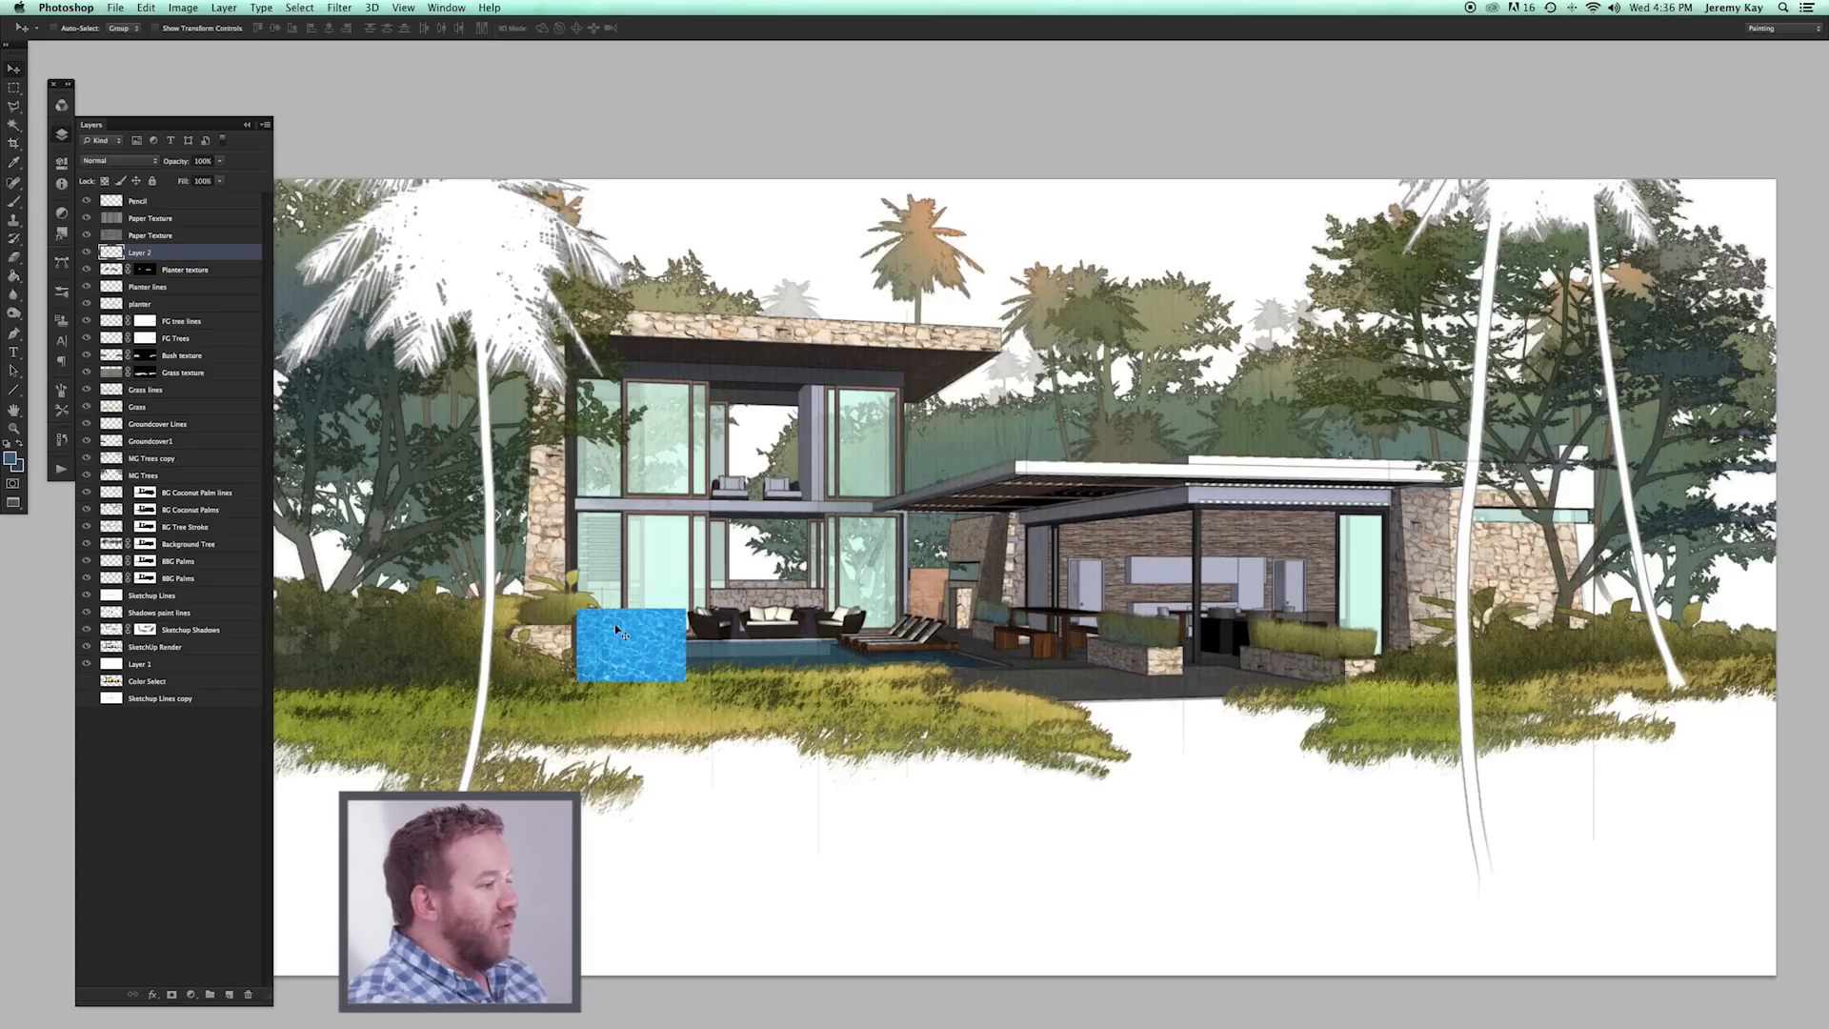
left_click_drag(117, 253, 144, 414)
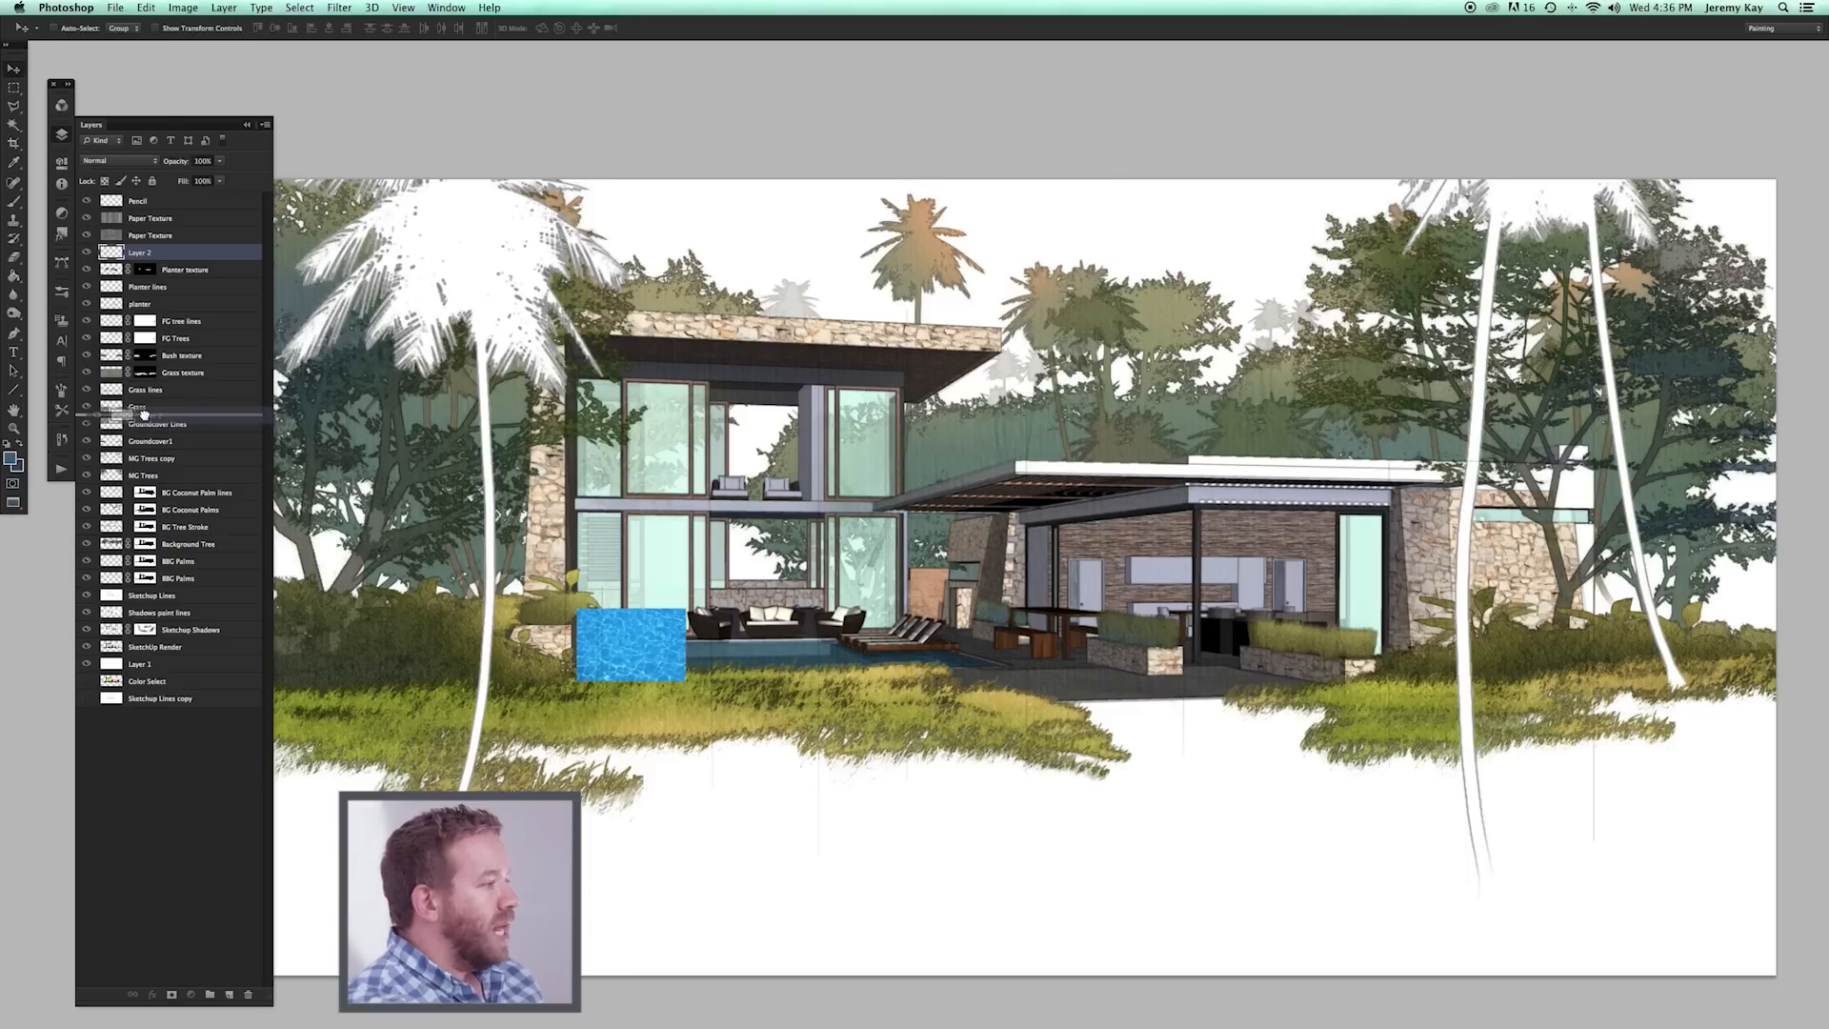
left_click_drag(144, 414, 152, 449)
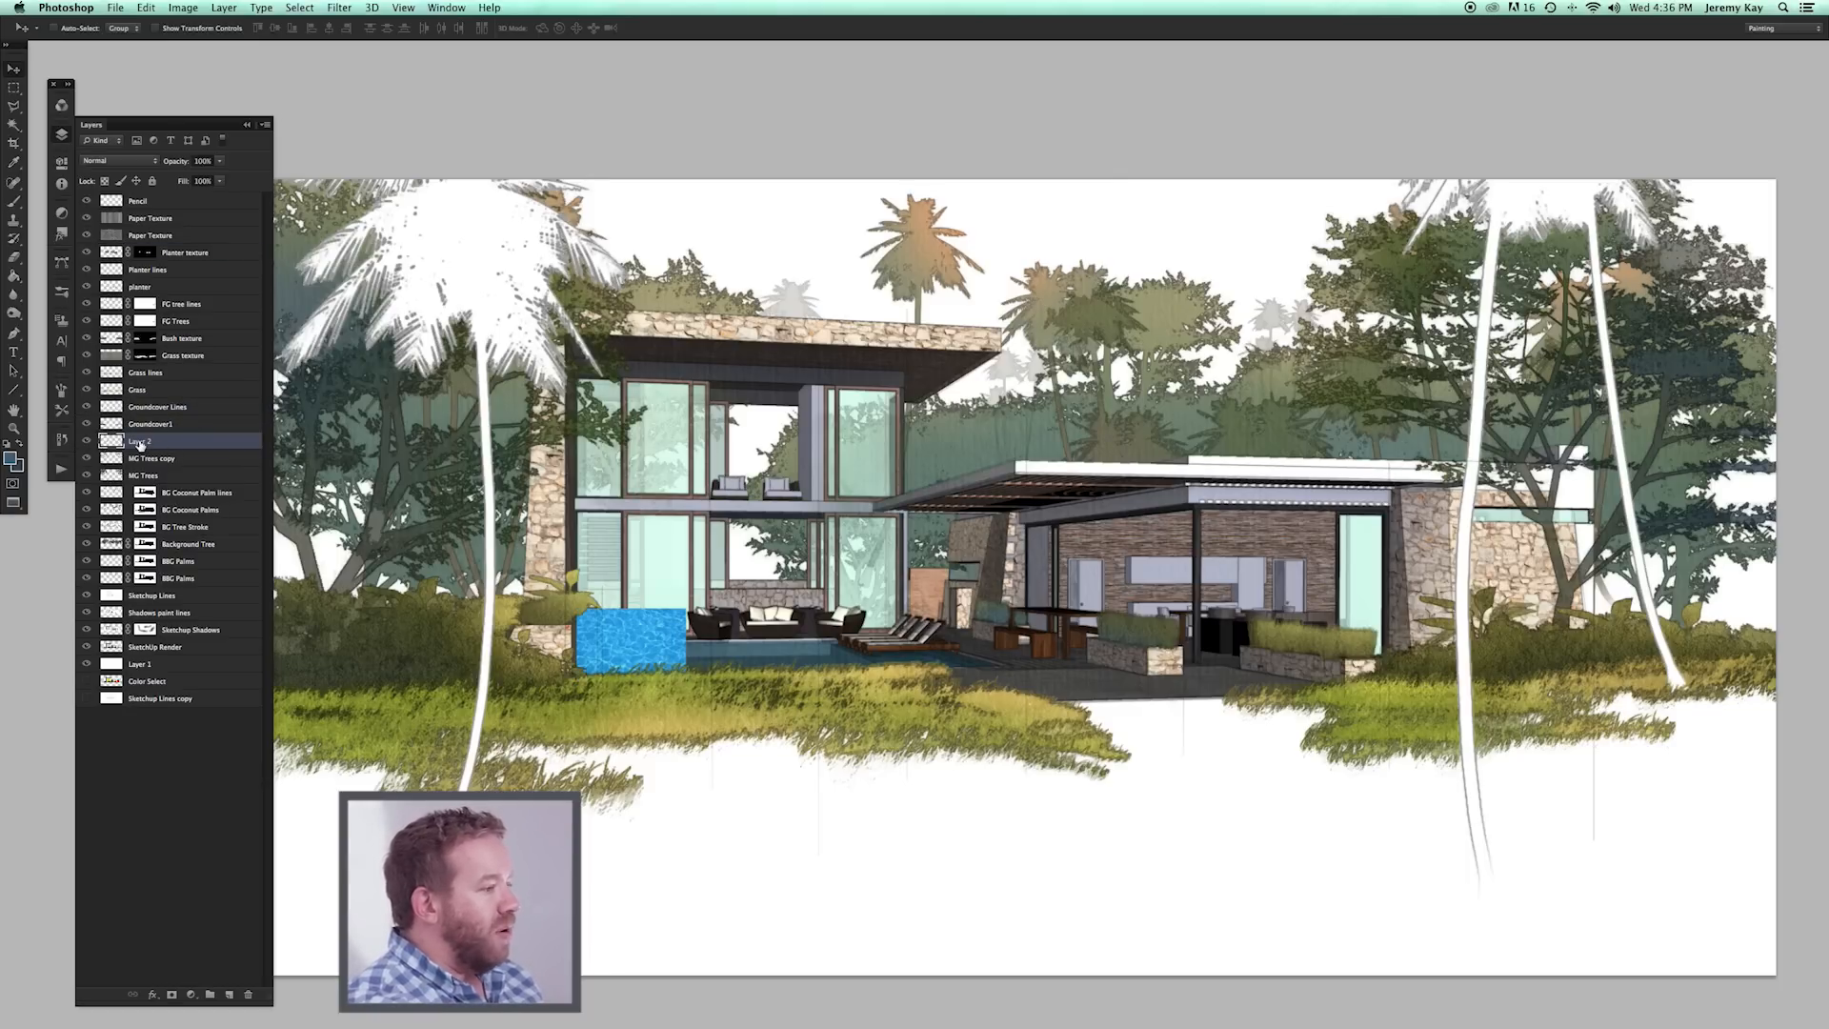
double_click(140, 442)
type("Pool texture")
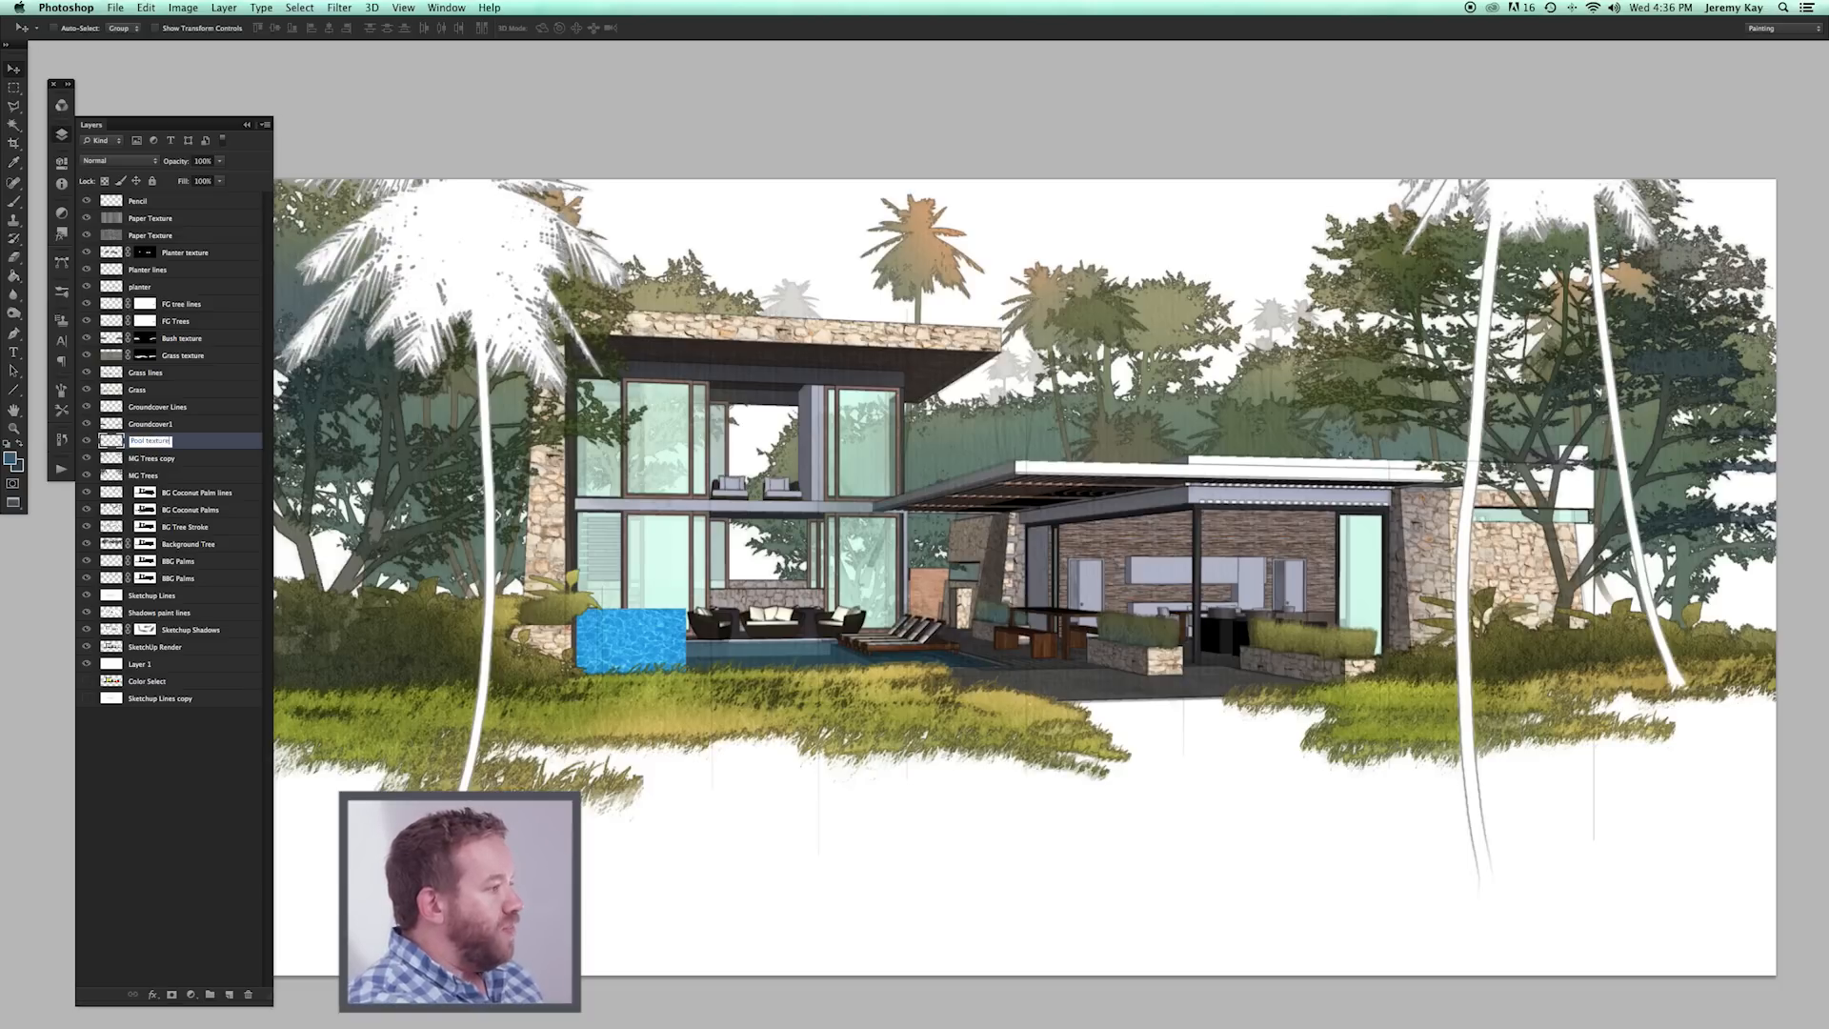
key("Return")
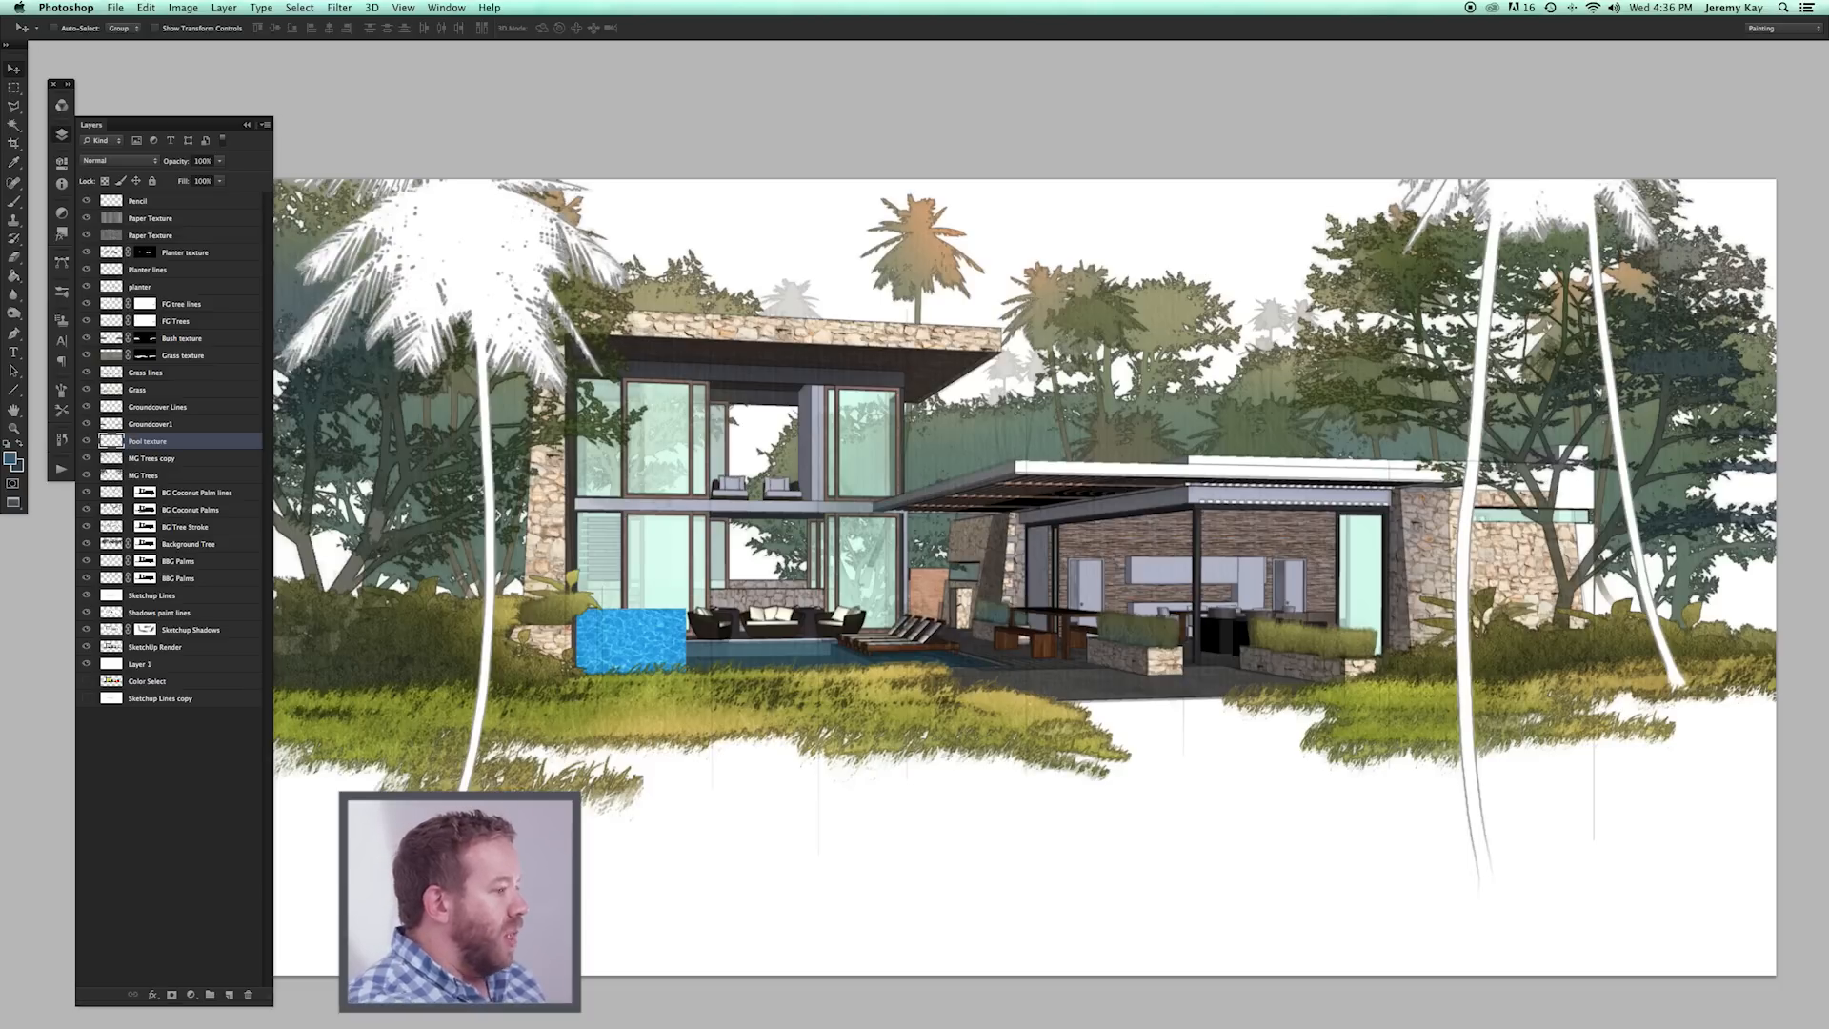
Stretch the water texture with Free Transform into a low strip across the pool, about 371% wide and 54% high.
key("super+t")
left_click_drag(710, 643, 1008, 644)
left_click_drag(780, 607, 744, 630)
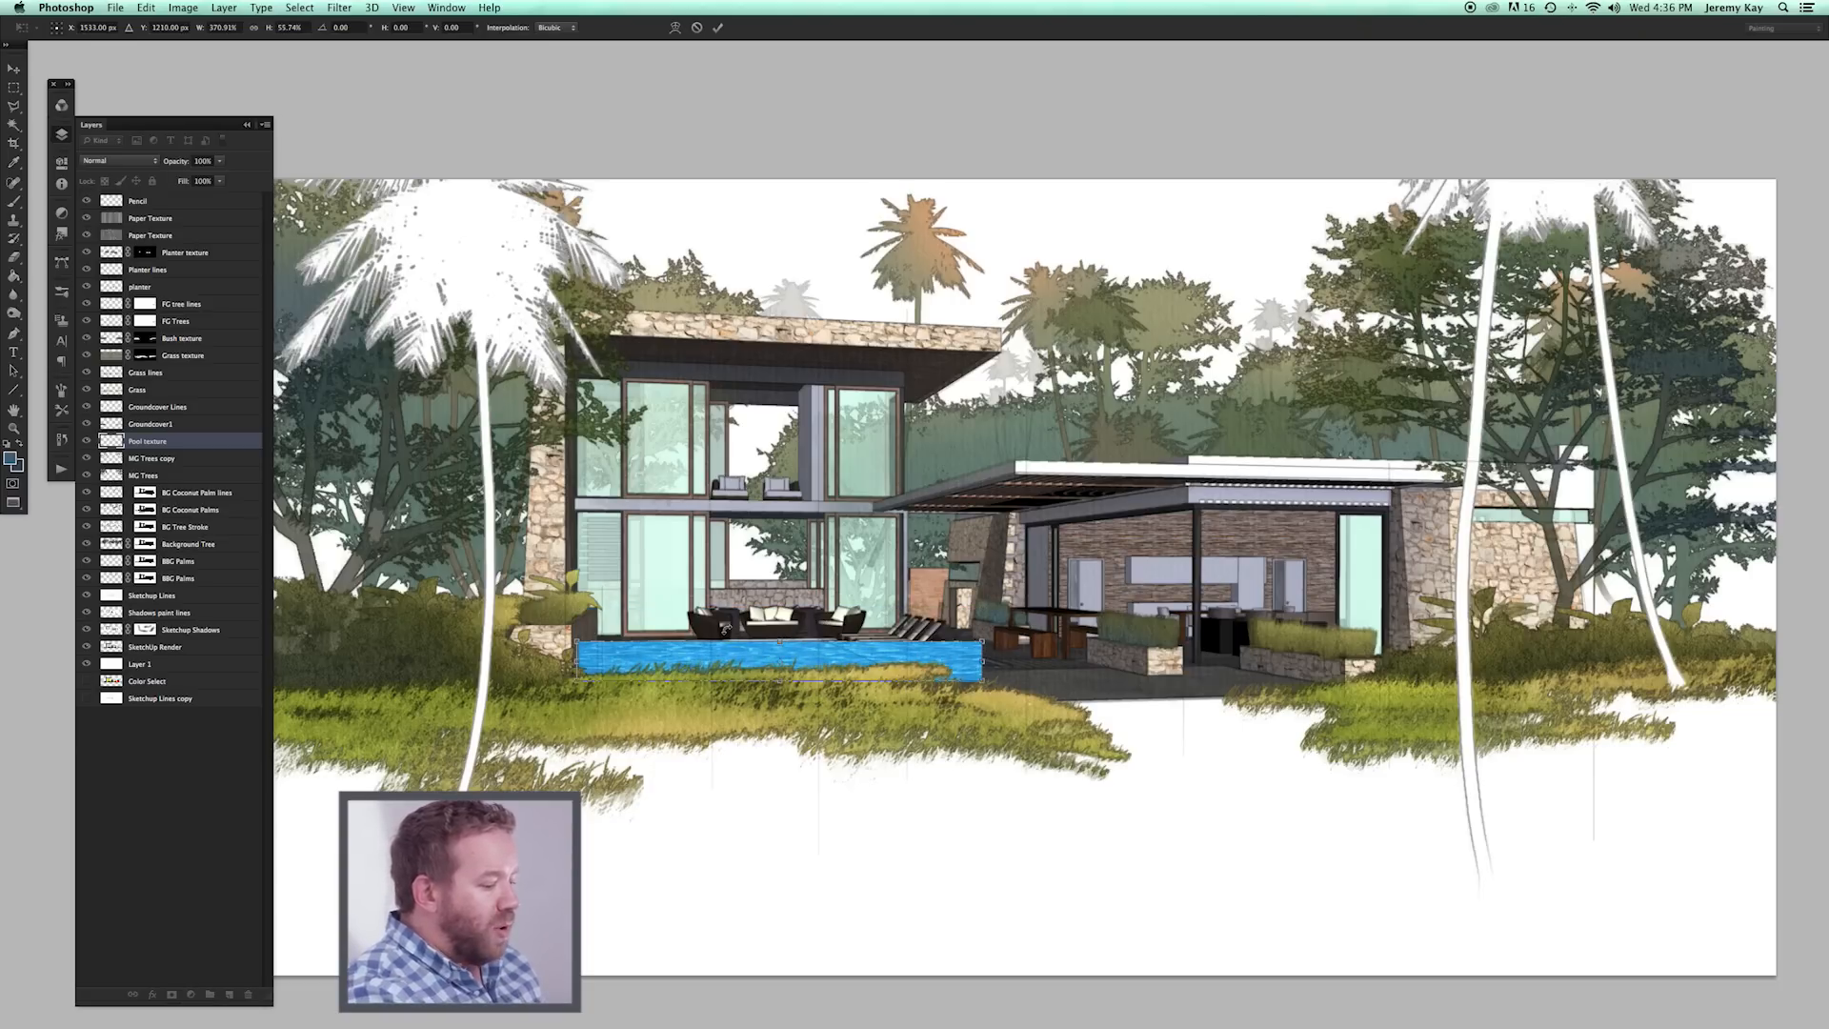
Distort the left corners of the water texture to follow the slanted left edge of the pool.
key("super+plus")
key("super+plus")
key("super+plus")
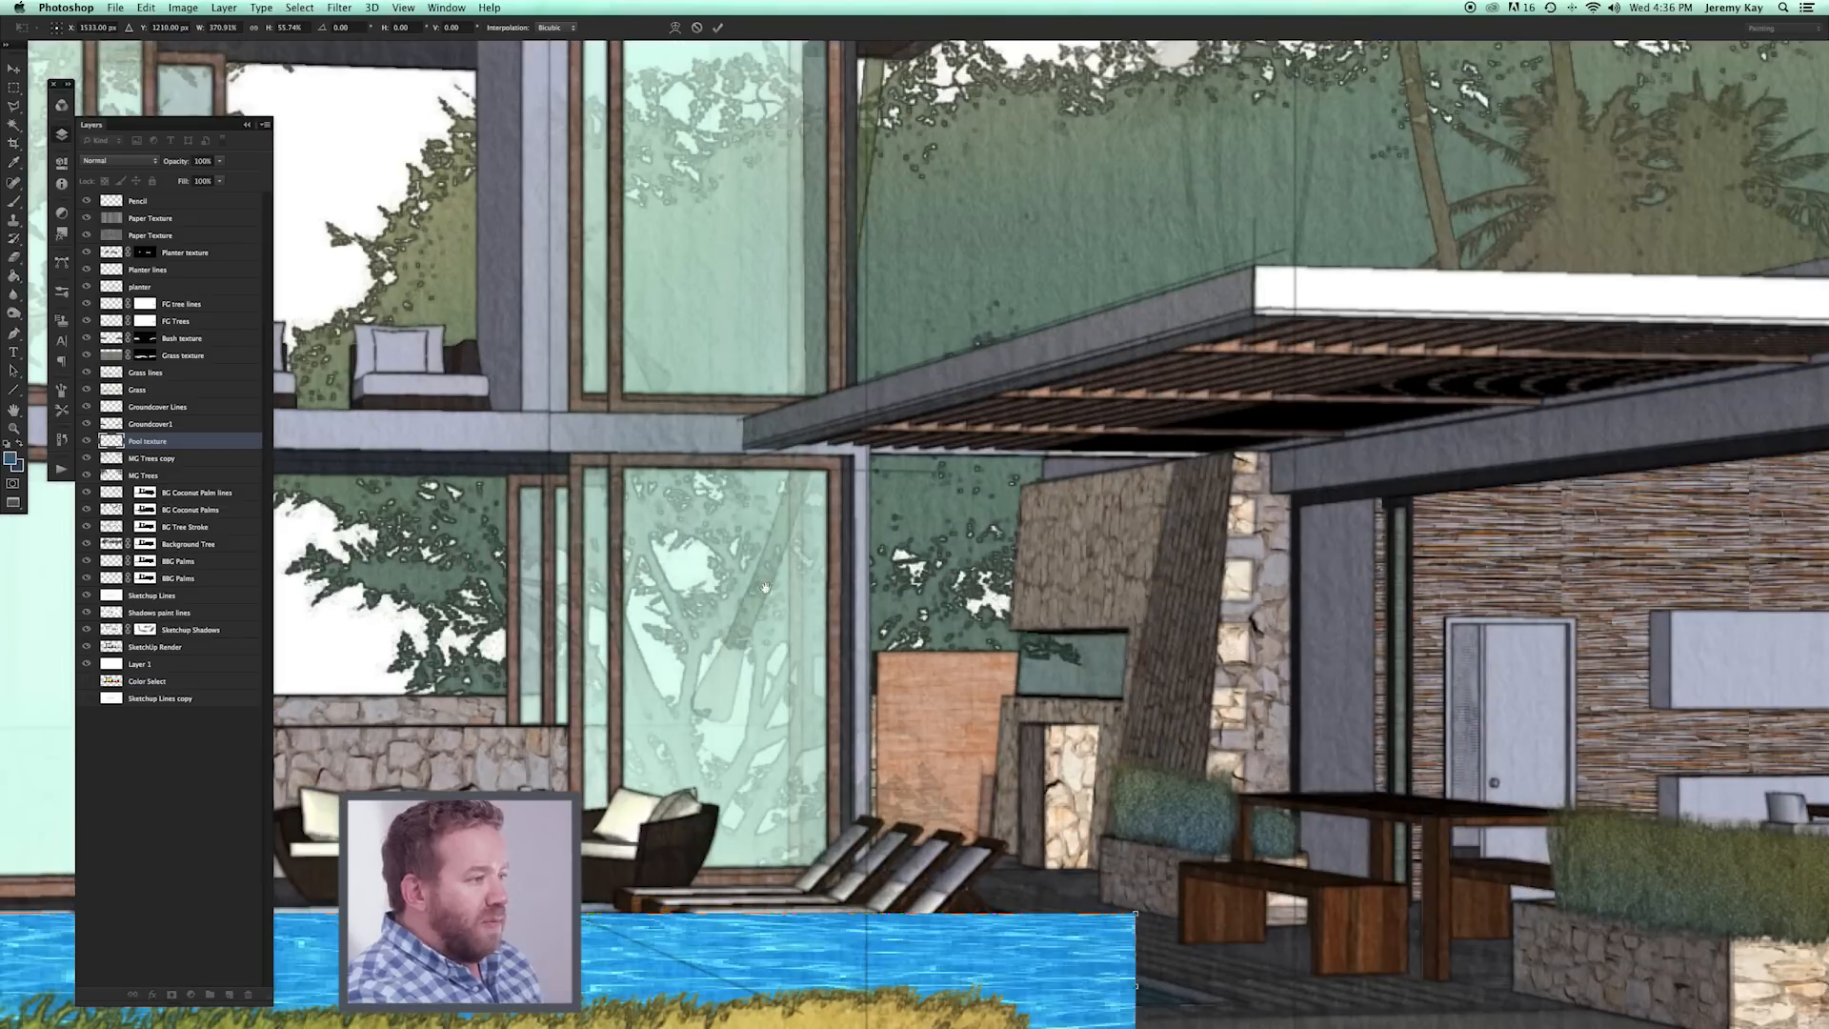
left_click_drag(766, 588, 1289, 397)
left_click_drag(683, 518, 1029, 473)
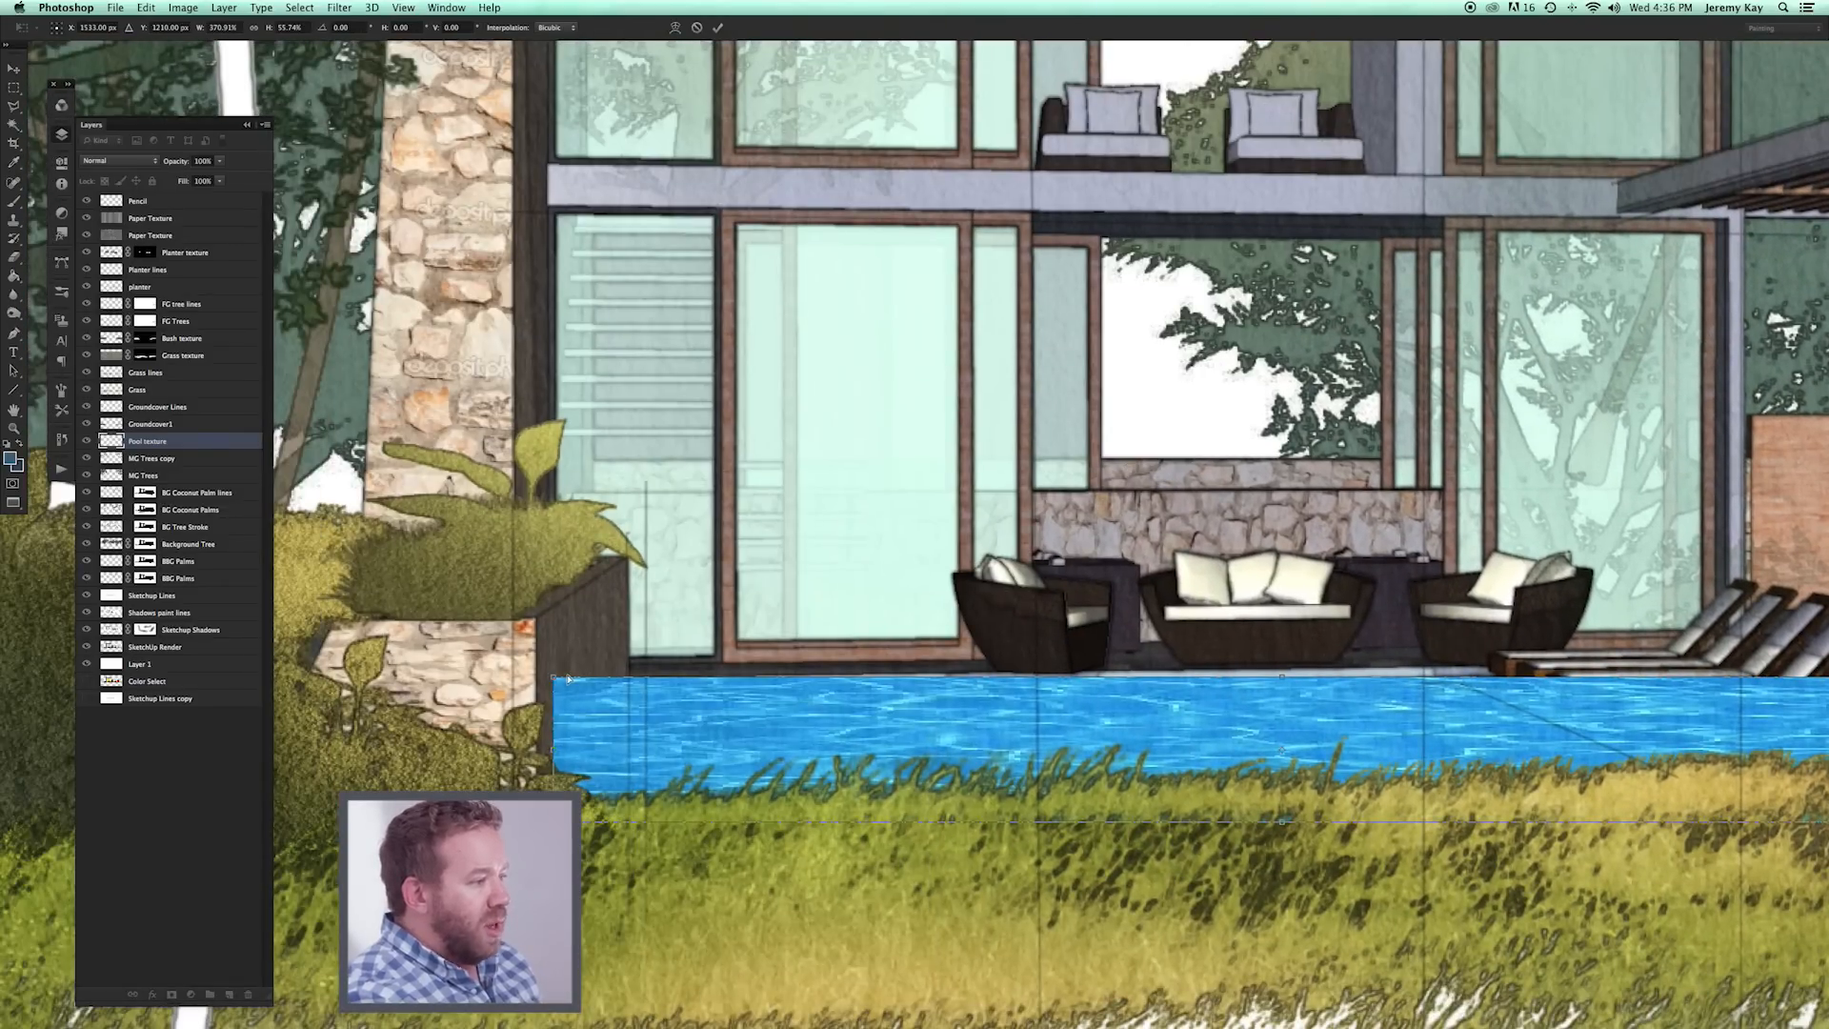
left_click_drag(554, 679, 624, 685)
left_click_drag(552, 820, 520, 805)
Distort the right corners of the water texture to match the pool's slanted right edge and far tip, and apply the transform.
left_click_drag(1002, 730, 370, 716)
left_click_drag(973, 674, 539, 632)
left_click_drag(943, 626, 743, 625)
left_click_drag(941, 768, 1278, 772)
left_click_drag(744, 625, 716, 627)
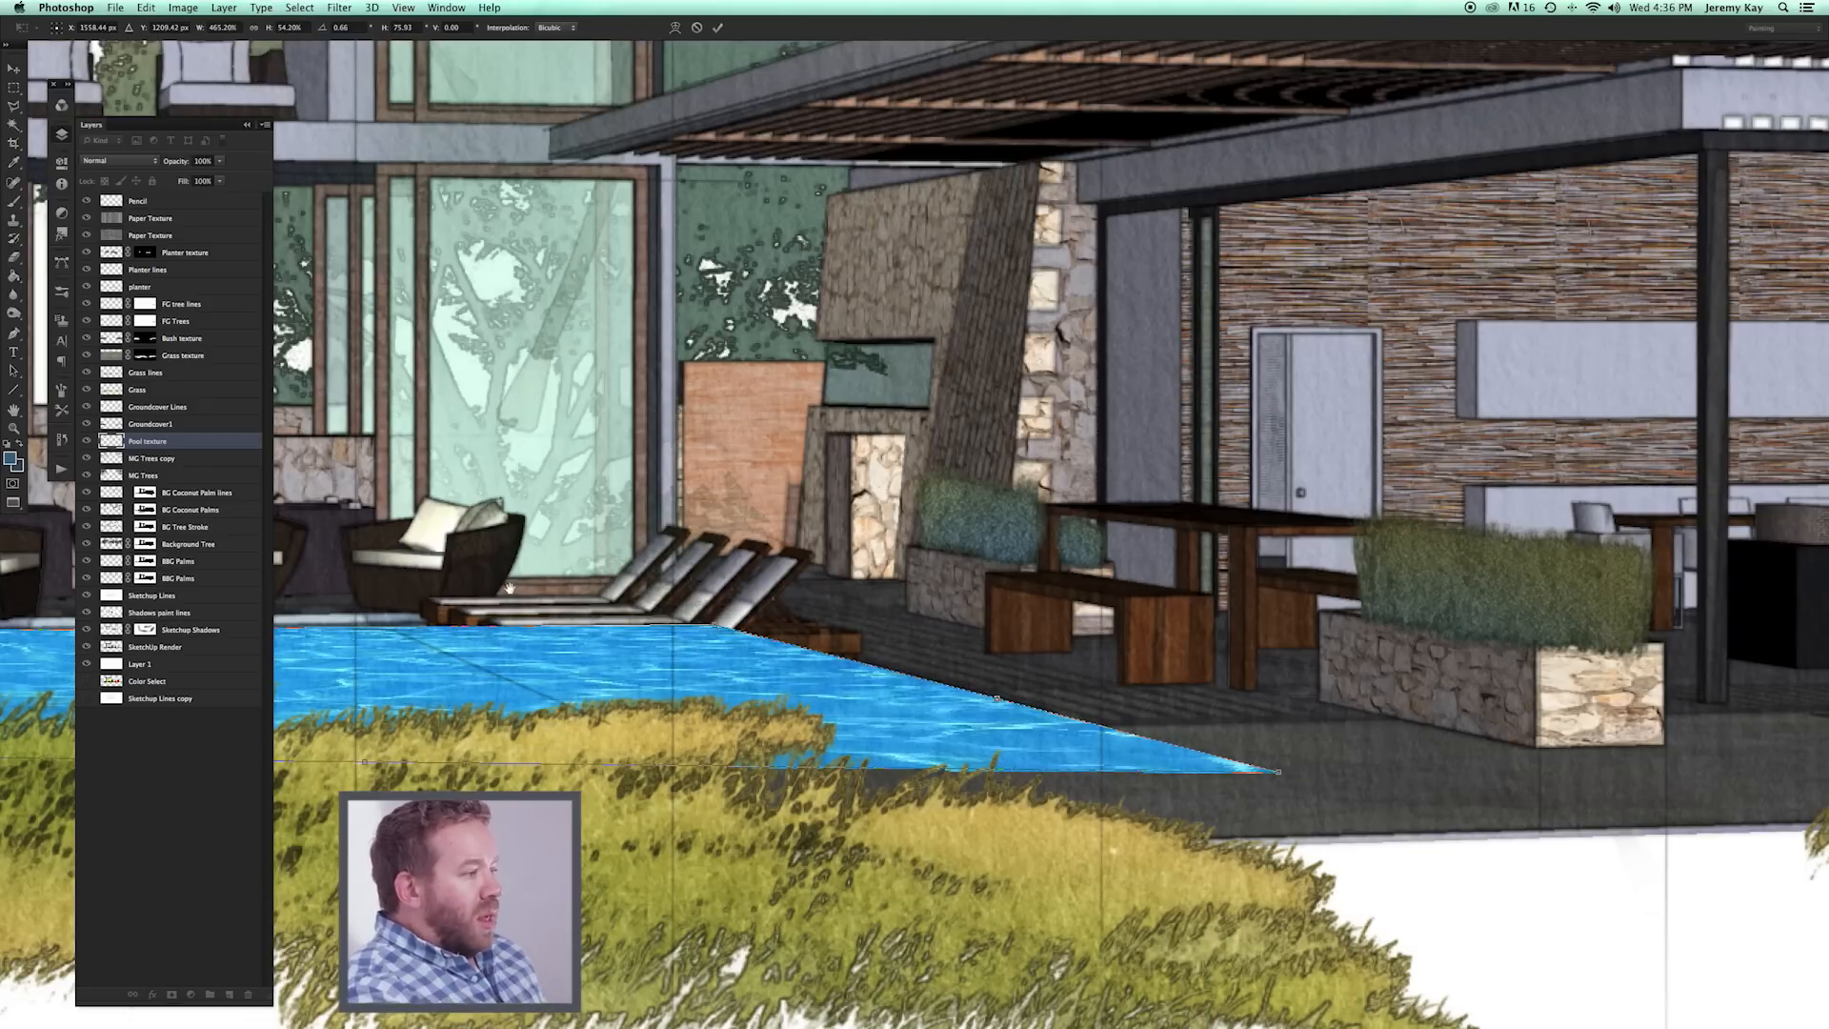
left_click_drag(509, 587, 1048, 569)
key("Return")
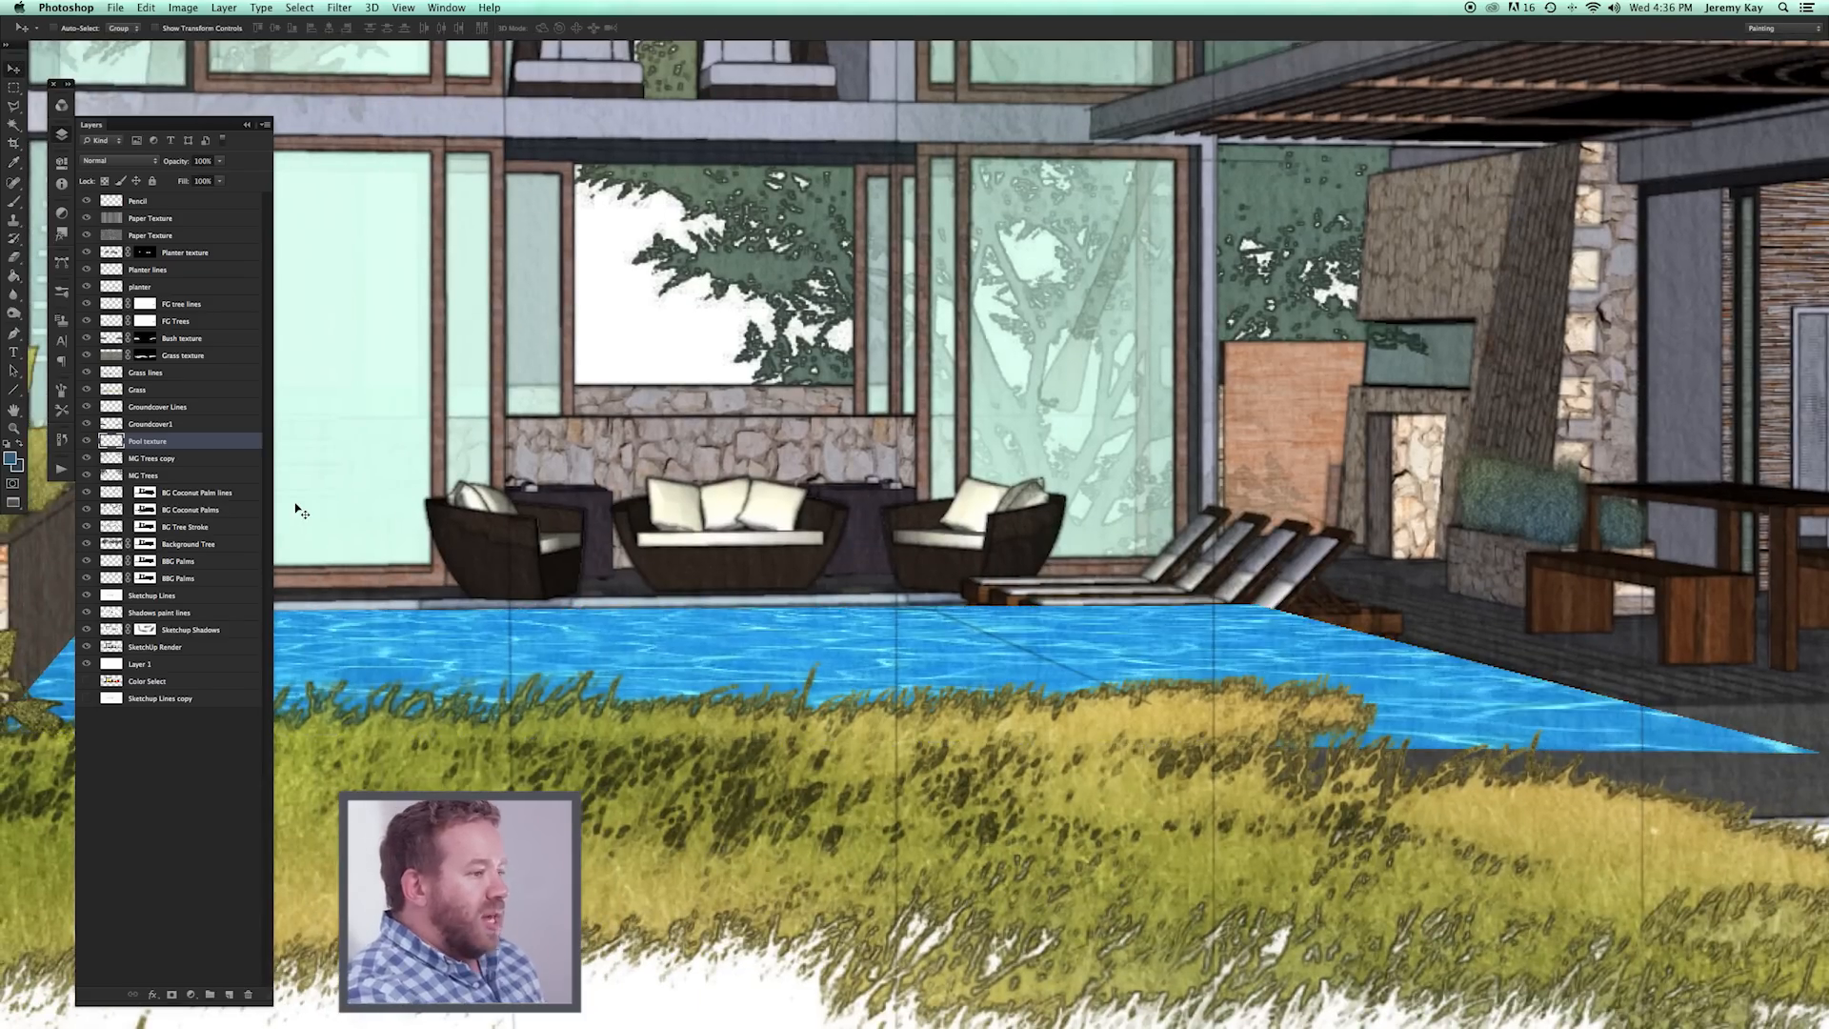
Set the Pool texture layer's blend mode to Overlay.
left_click_drag(471, 433, 729, 536)
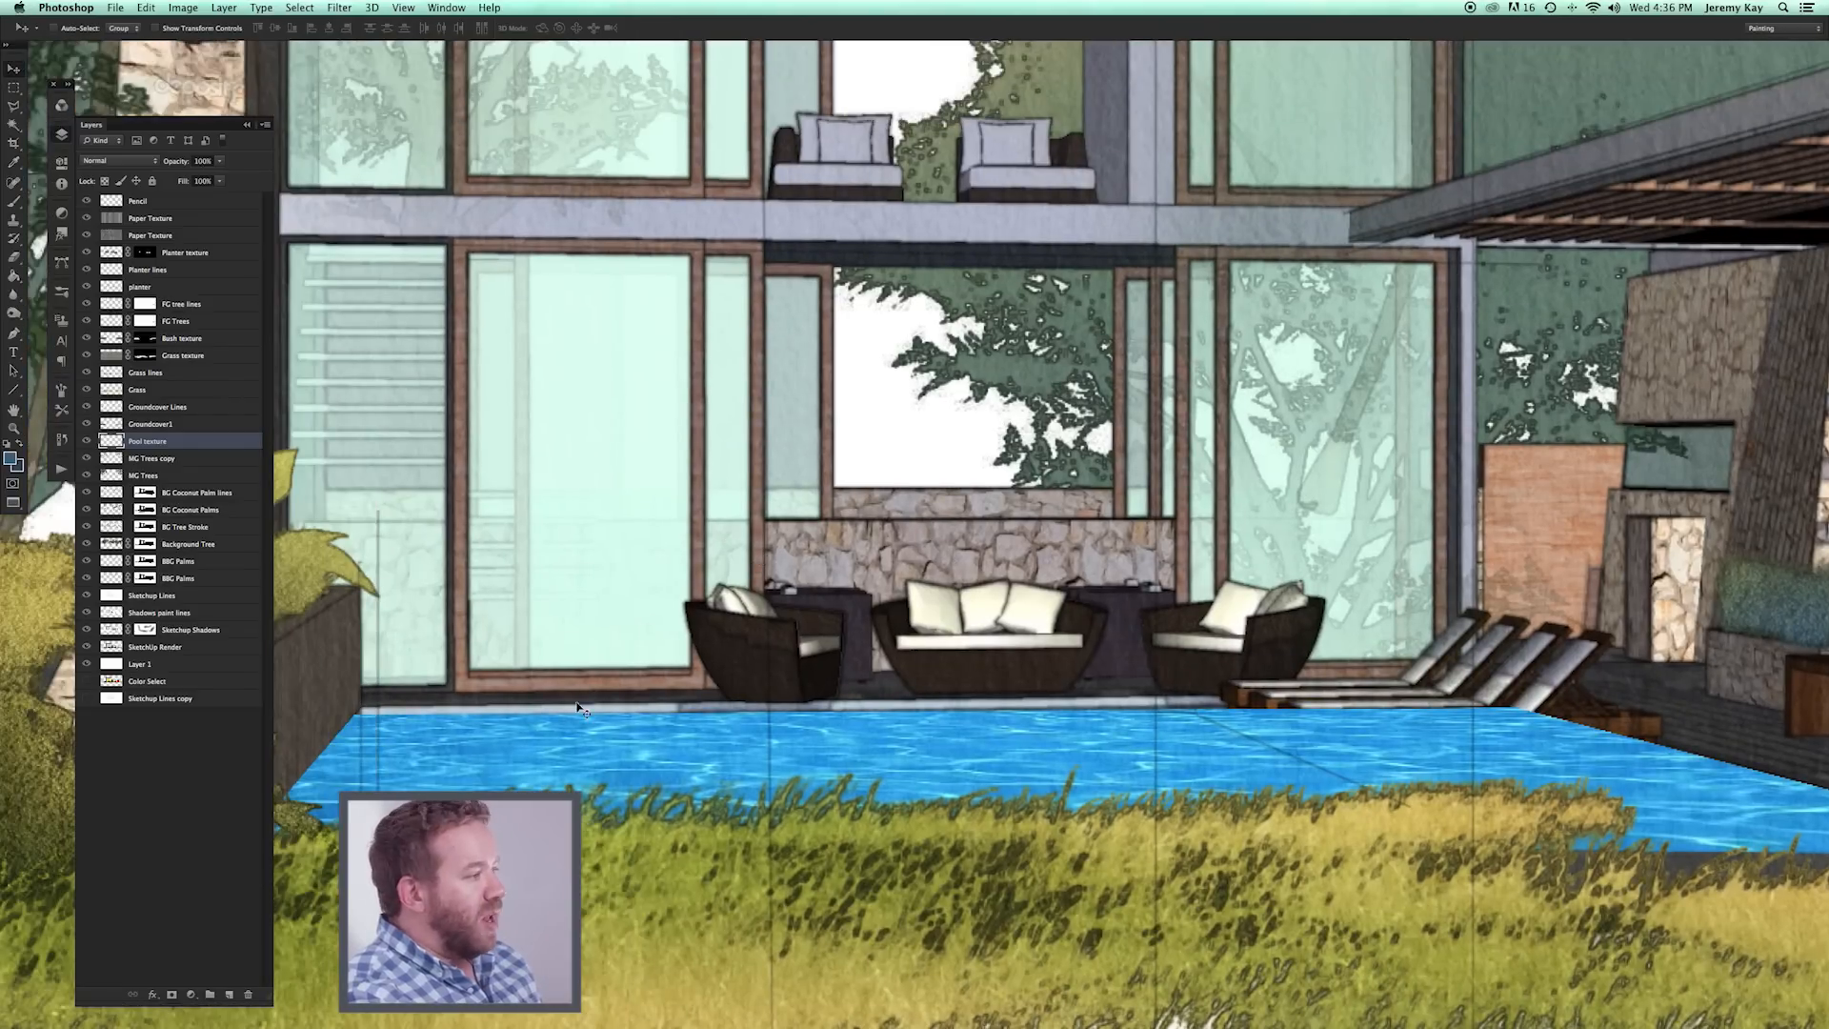
left_click(97, 158)
left_click(115, 298)
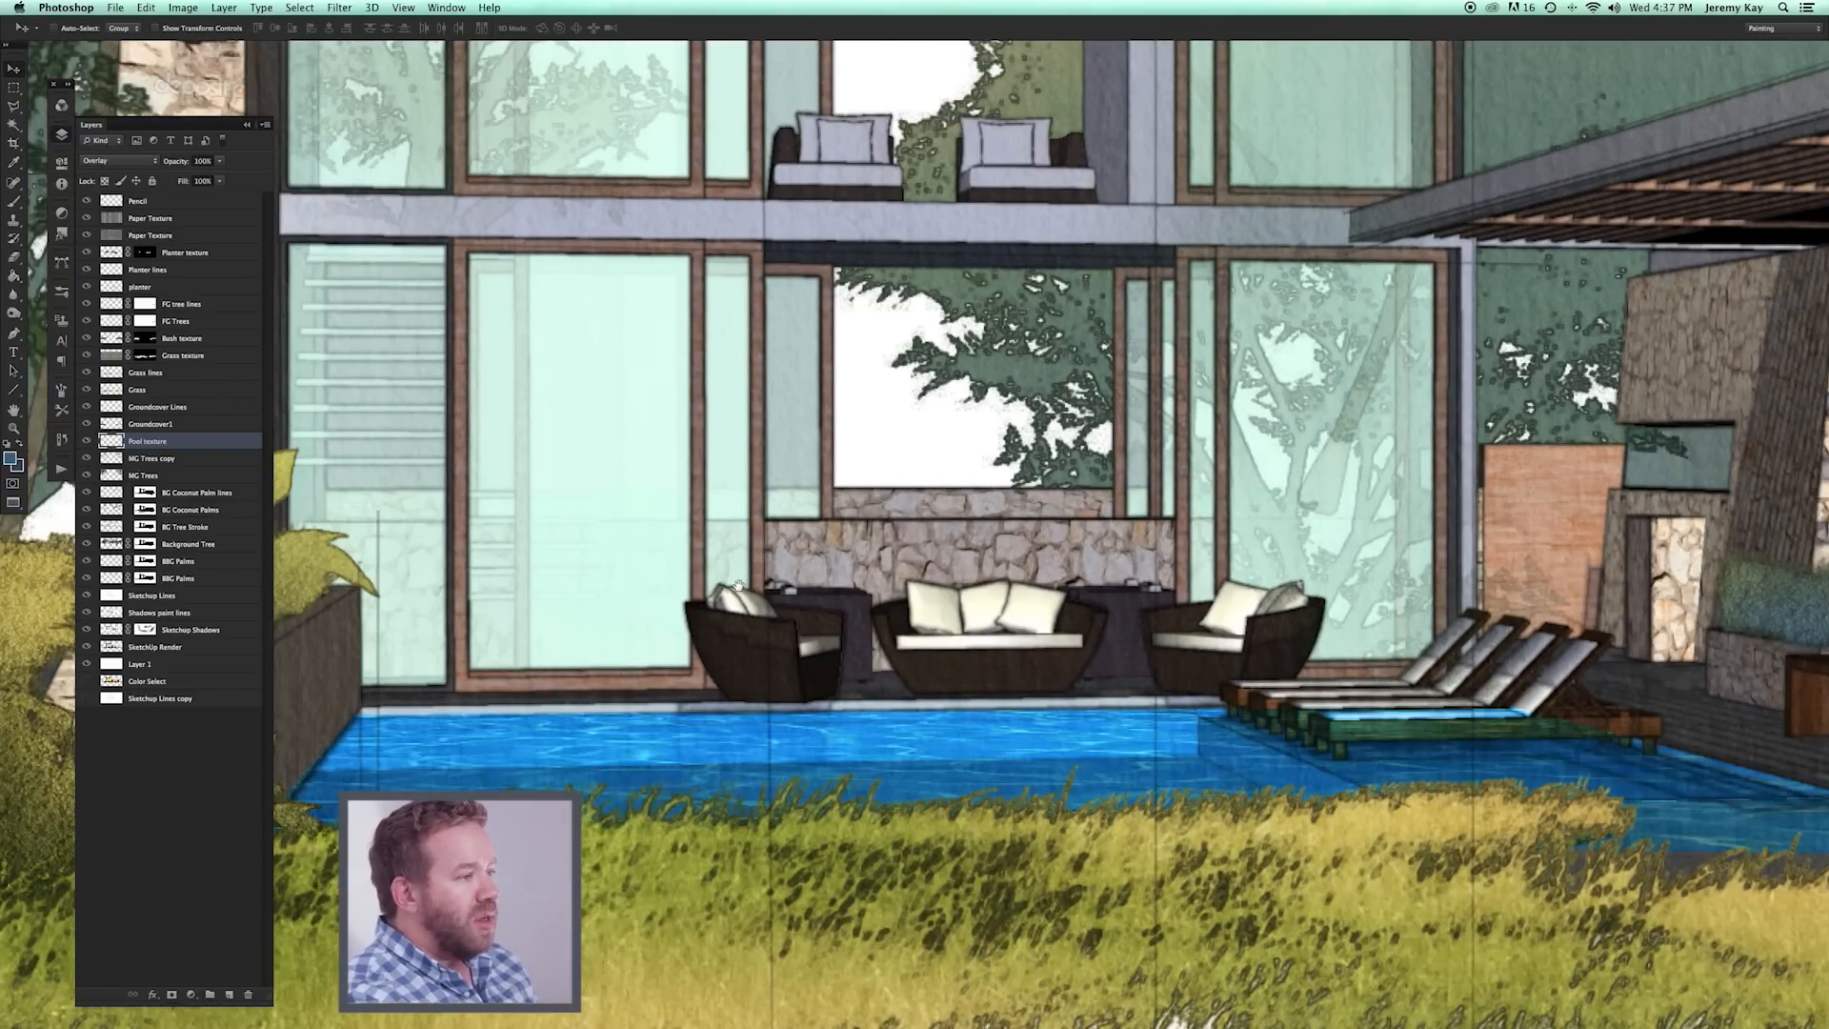
Reduce the Pool texture layer's saturation to -61 with Hue/Saturation.
scroll(742, 591, "up", 5)
scroll(743, 591, "left", 5)
left_click(15, 434)
left_click_drag(559, 646, 498, 655)
left_click_drag(664, 666, 728, 708)
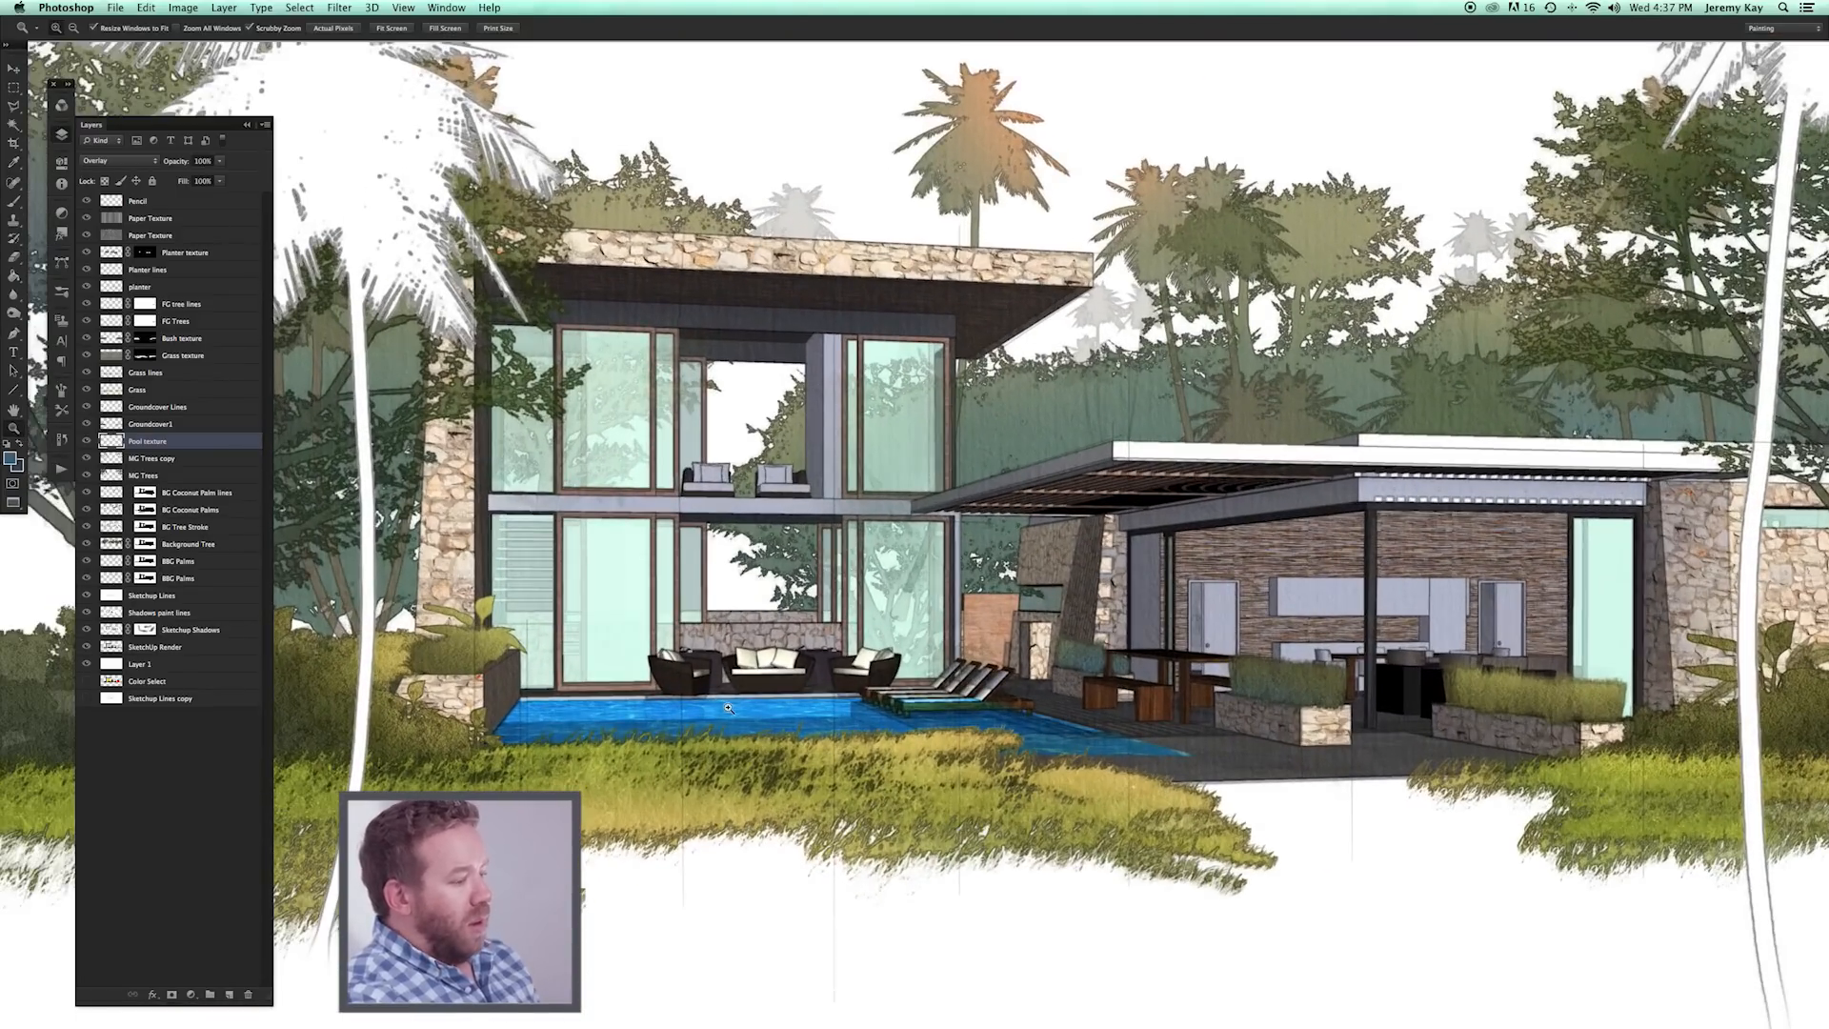
key("super+u")
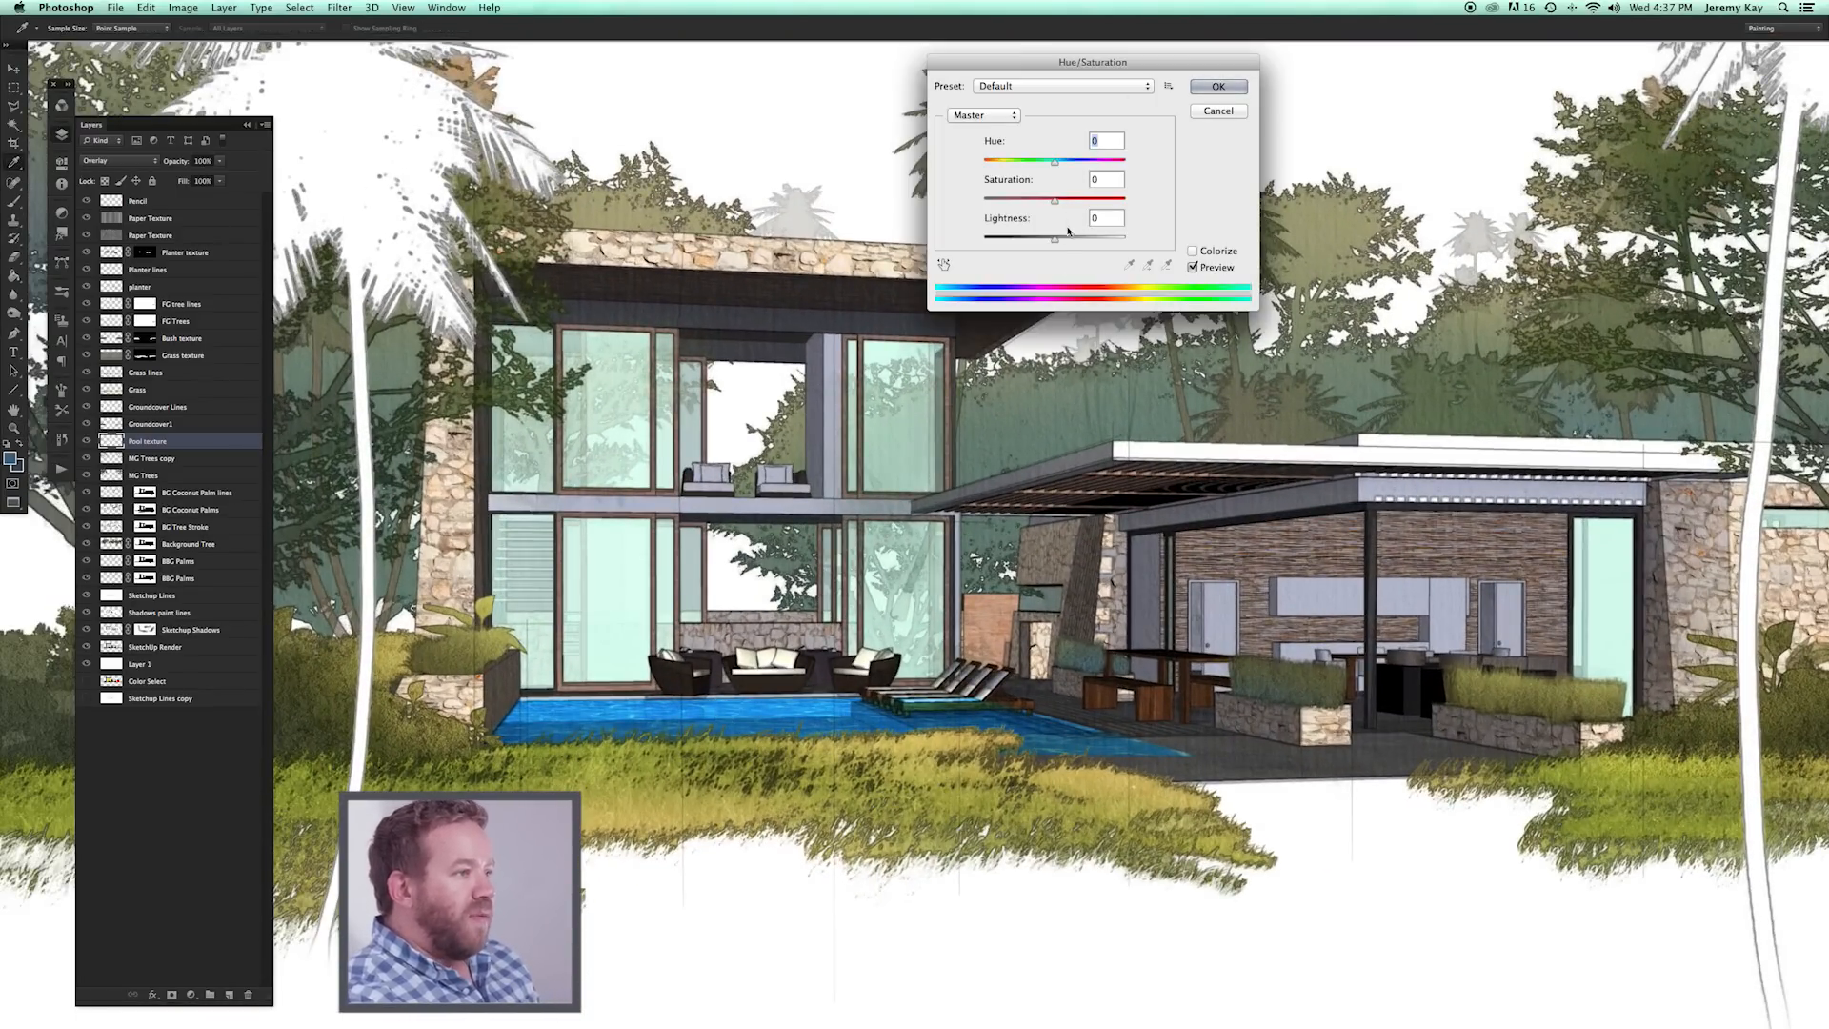
left_click_drag(1054, 200, 1019, 202)
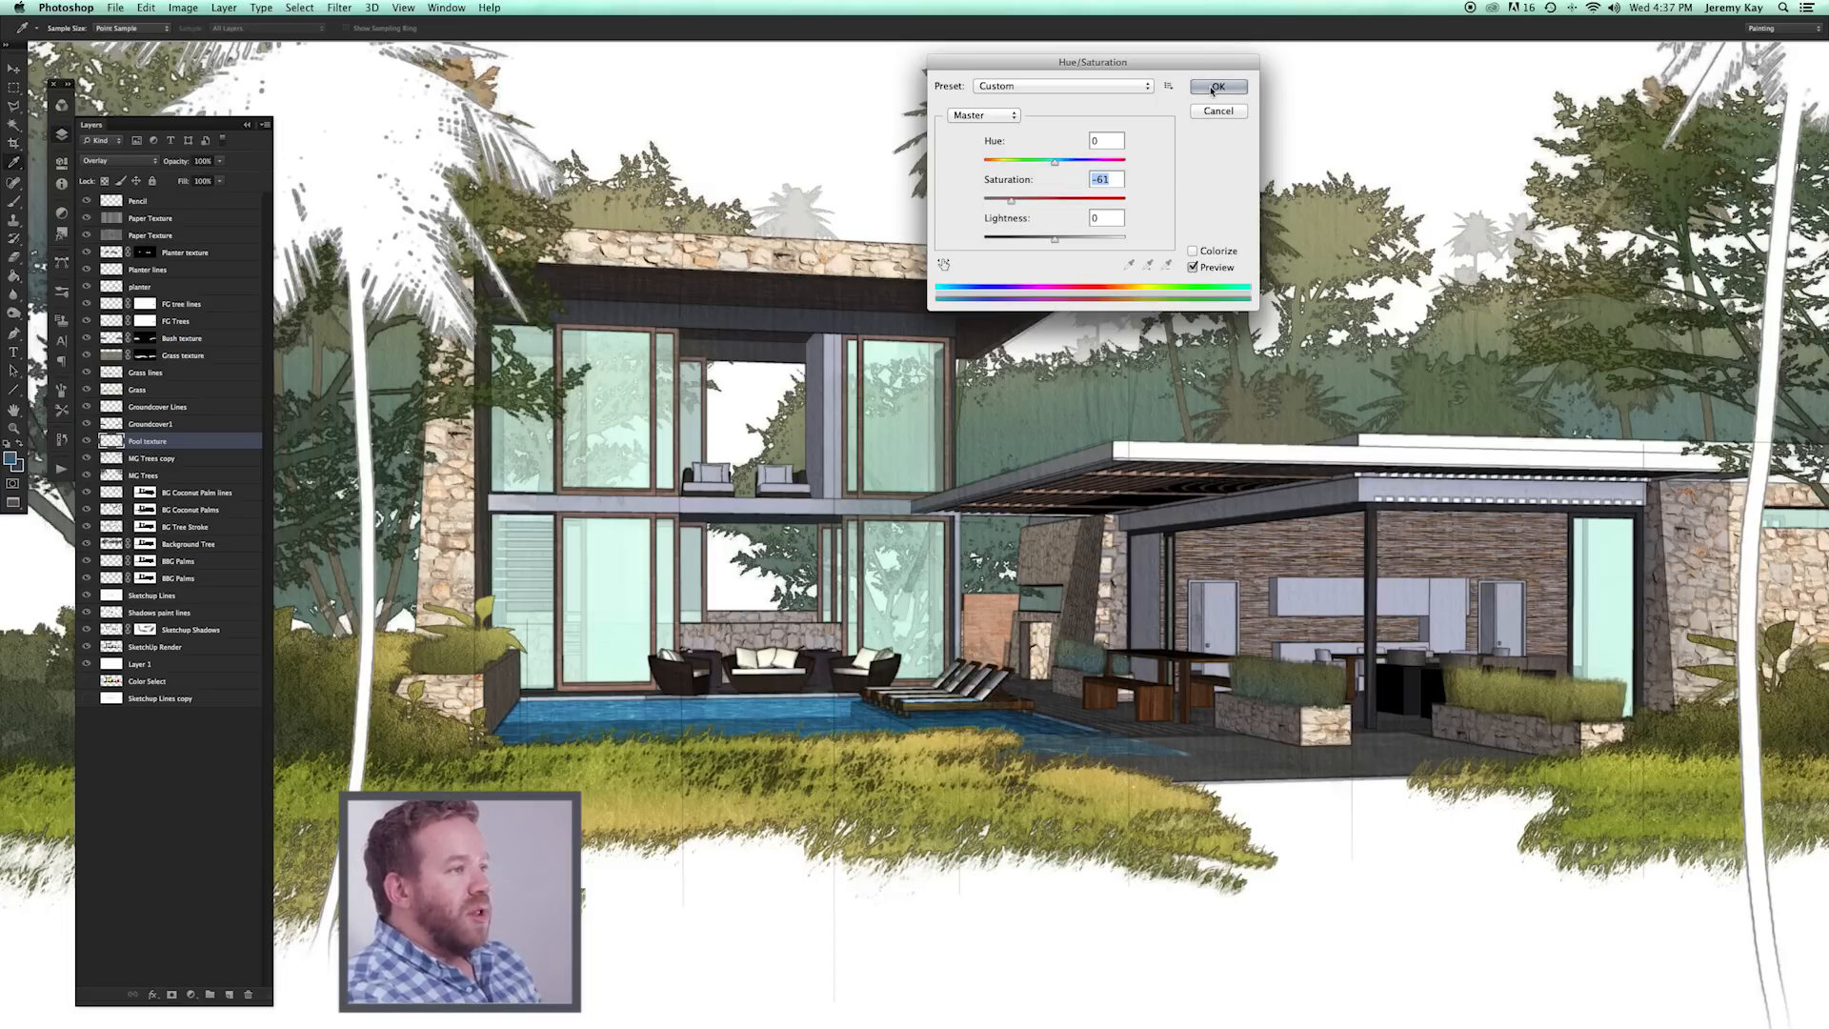
key("Return")
Adjust the Pool texture layer's Levels to input values of 12, 0.84 and 168.
key("z")
key("super+l")
left_click_drag(1079, 209, 1021, 210)
left_click_drag(898, 210, 1017, 211)
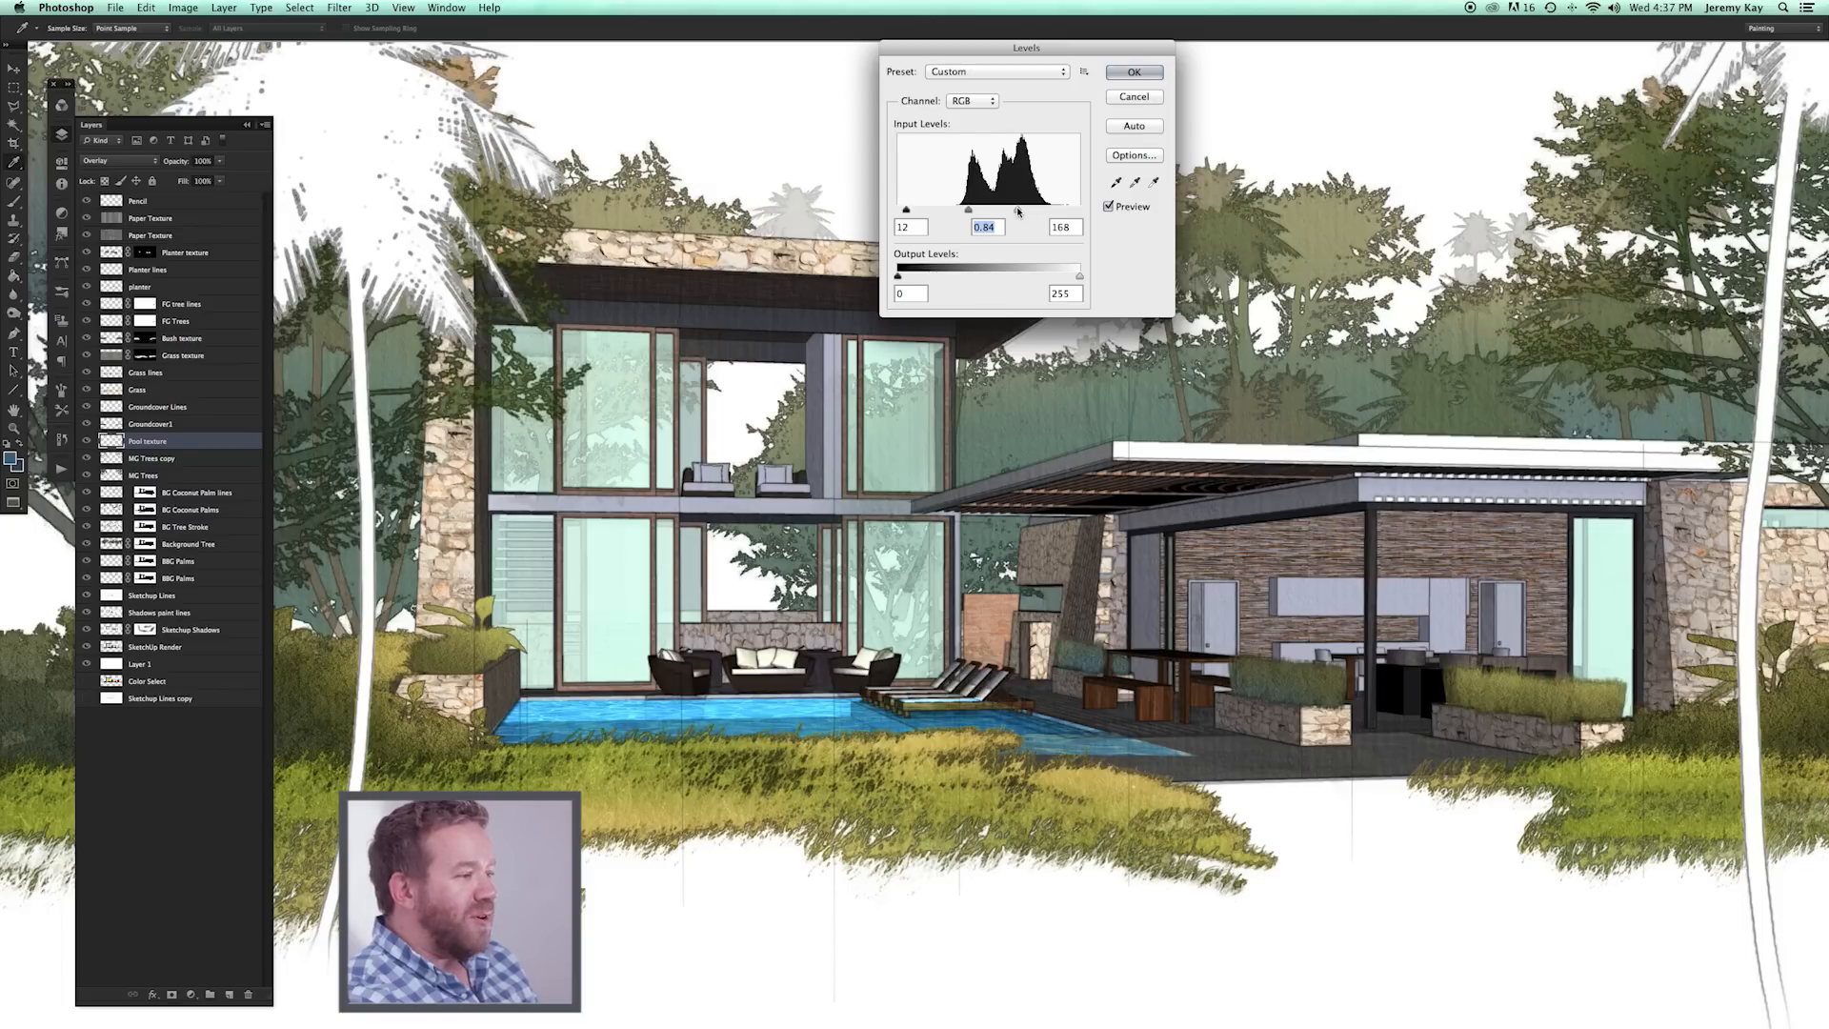
left_click(1120, 99)
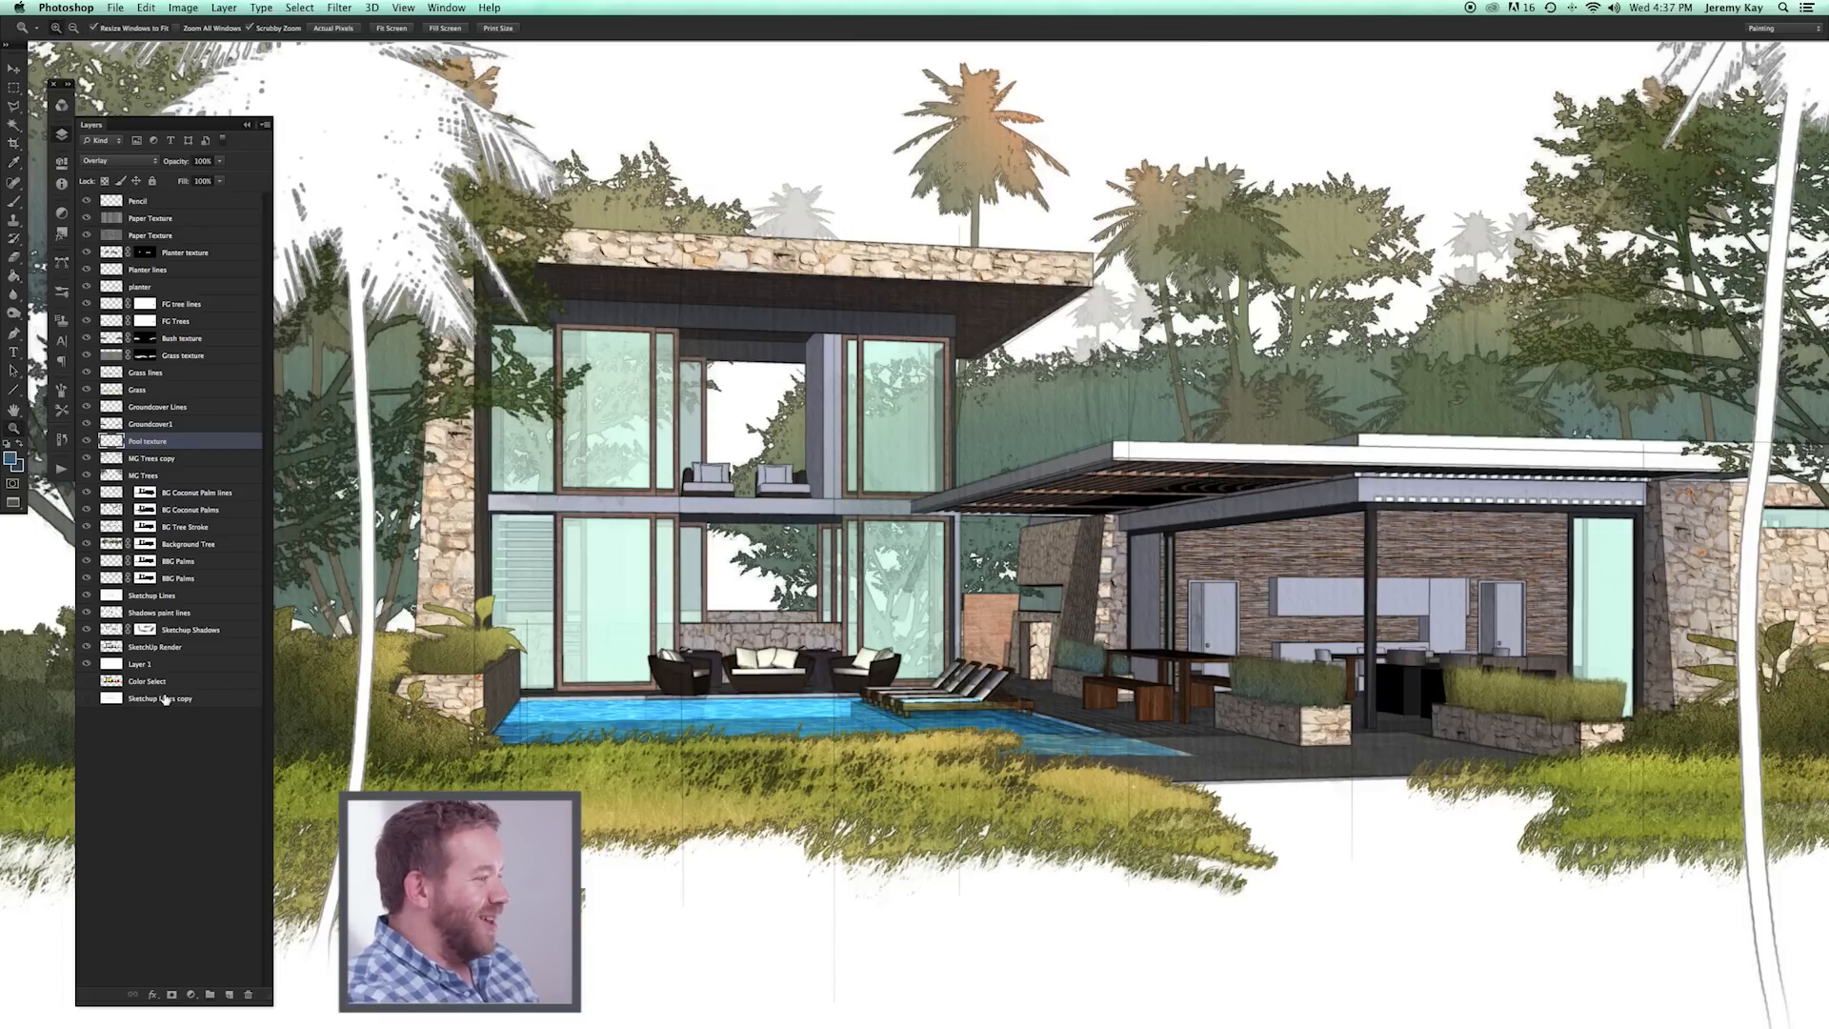
Inspect the Color Select layer on its own, restore the other layers, and select its pool area with the Magic Wand.
left_click(151, 667)
double_click(150, 679)
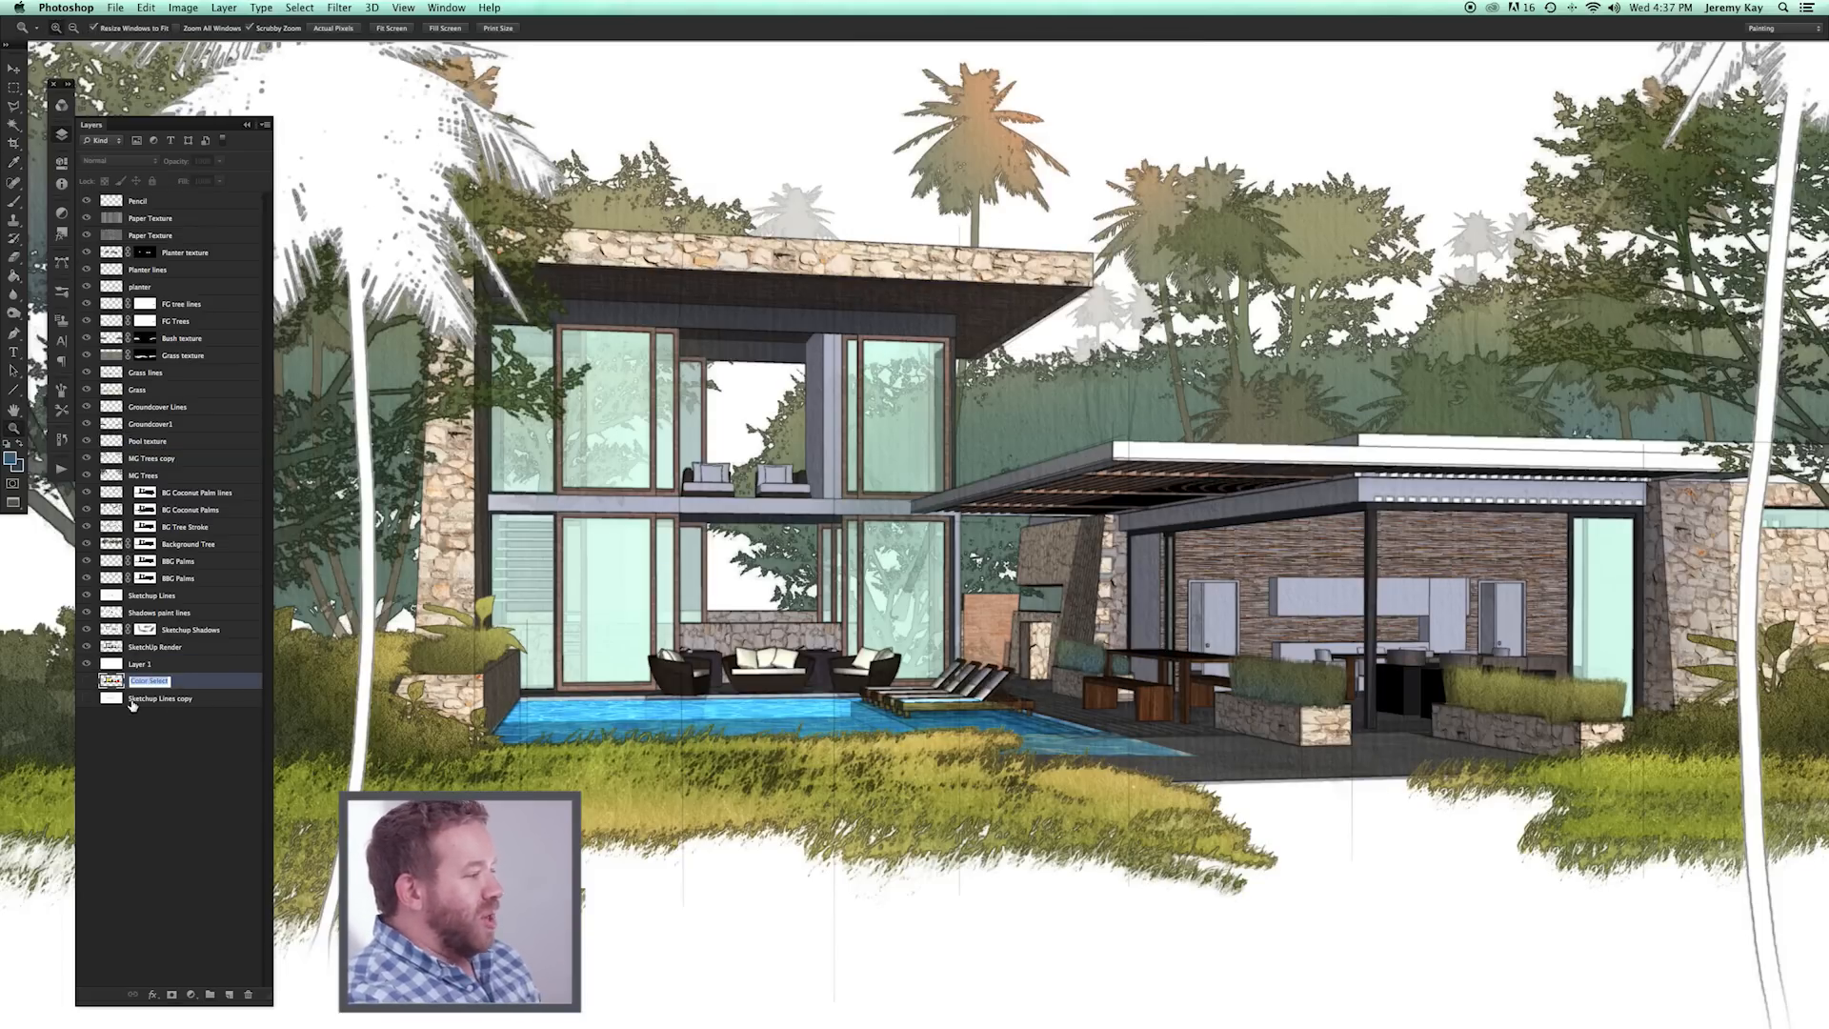
left_click(86, 681, "alt")
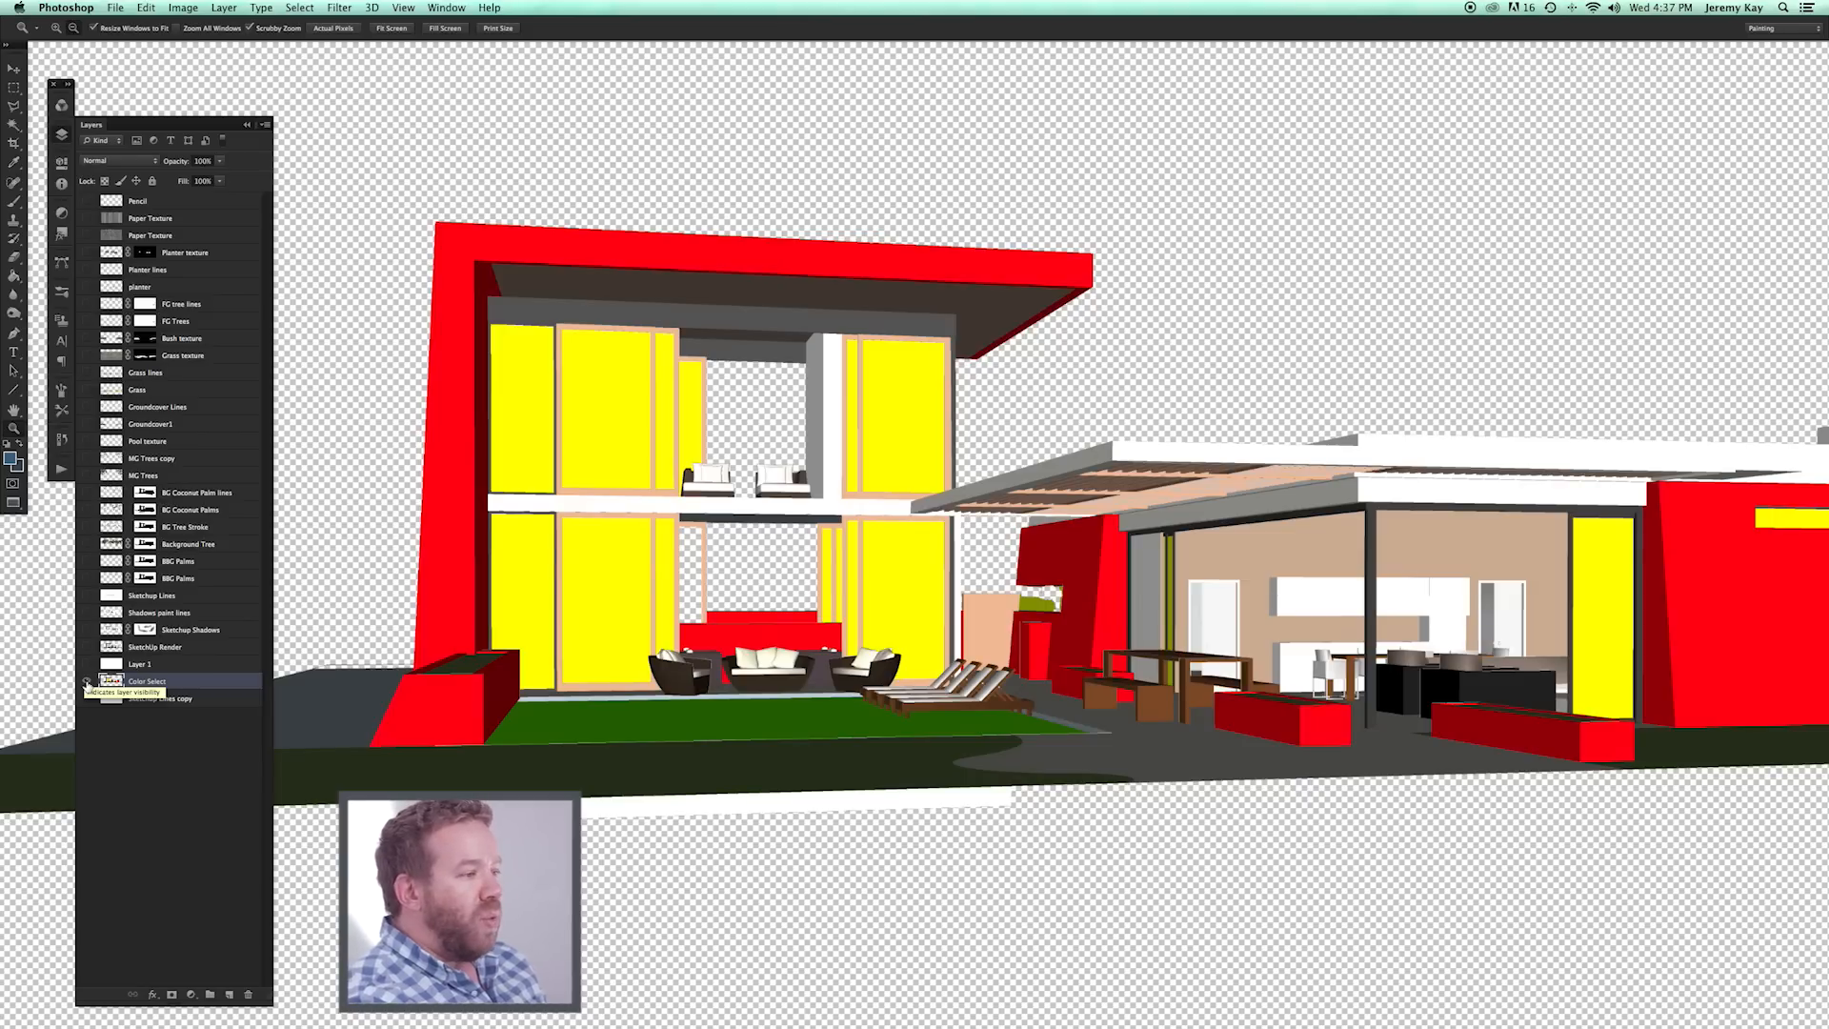
left_click(87, 681, "alt")
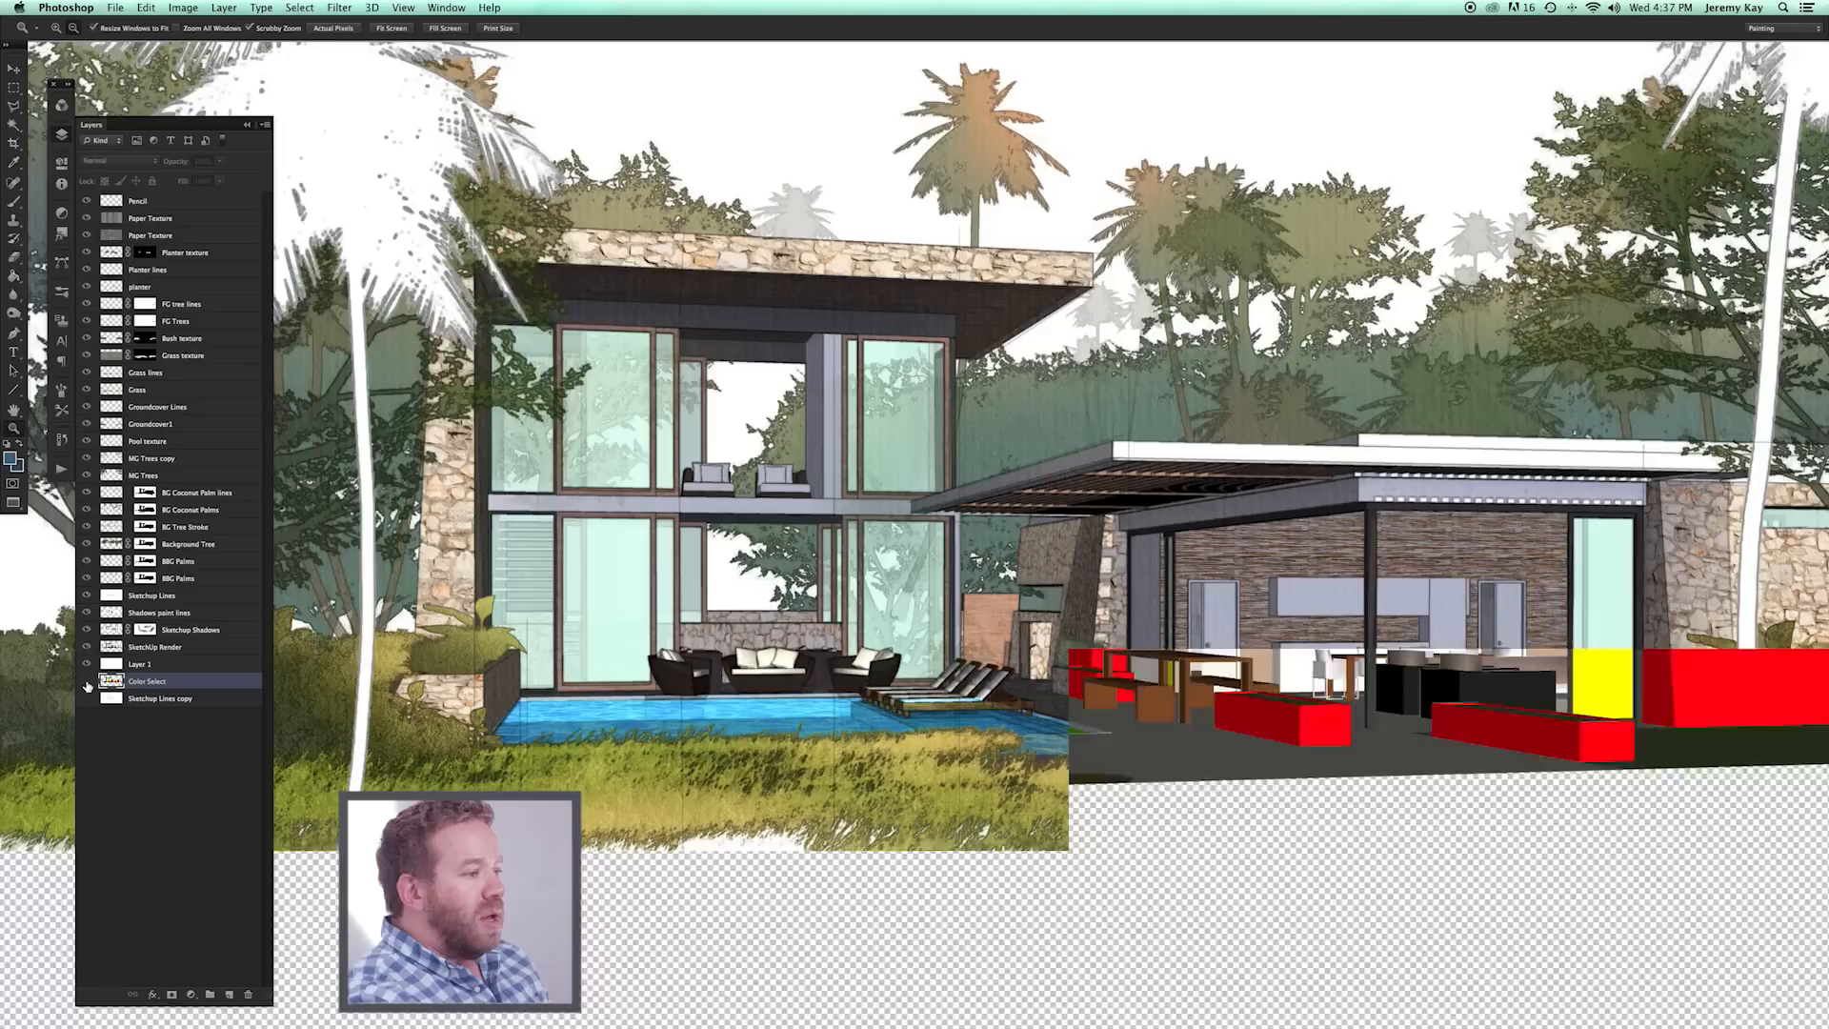
left_click_drag(1067, 746, 1111, 758)
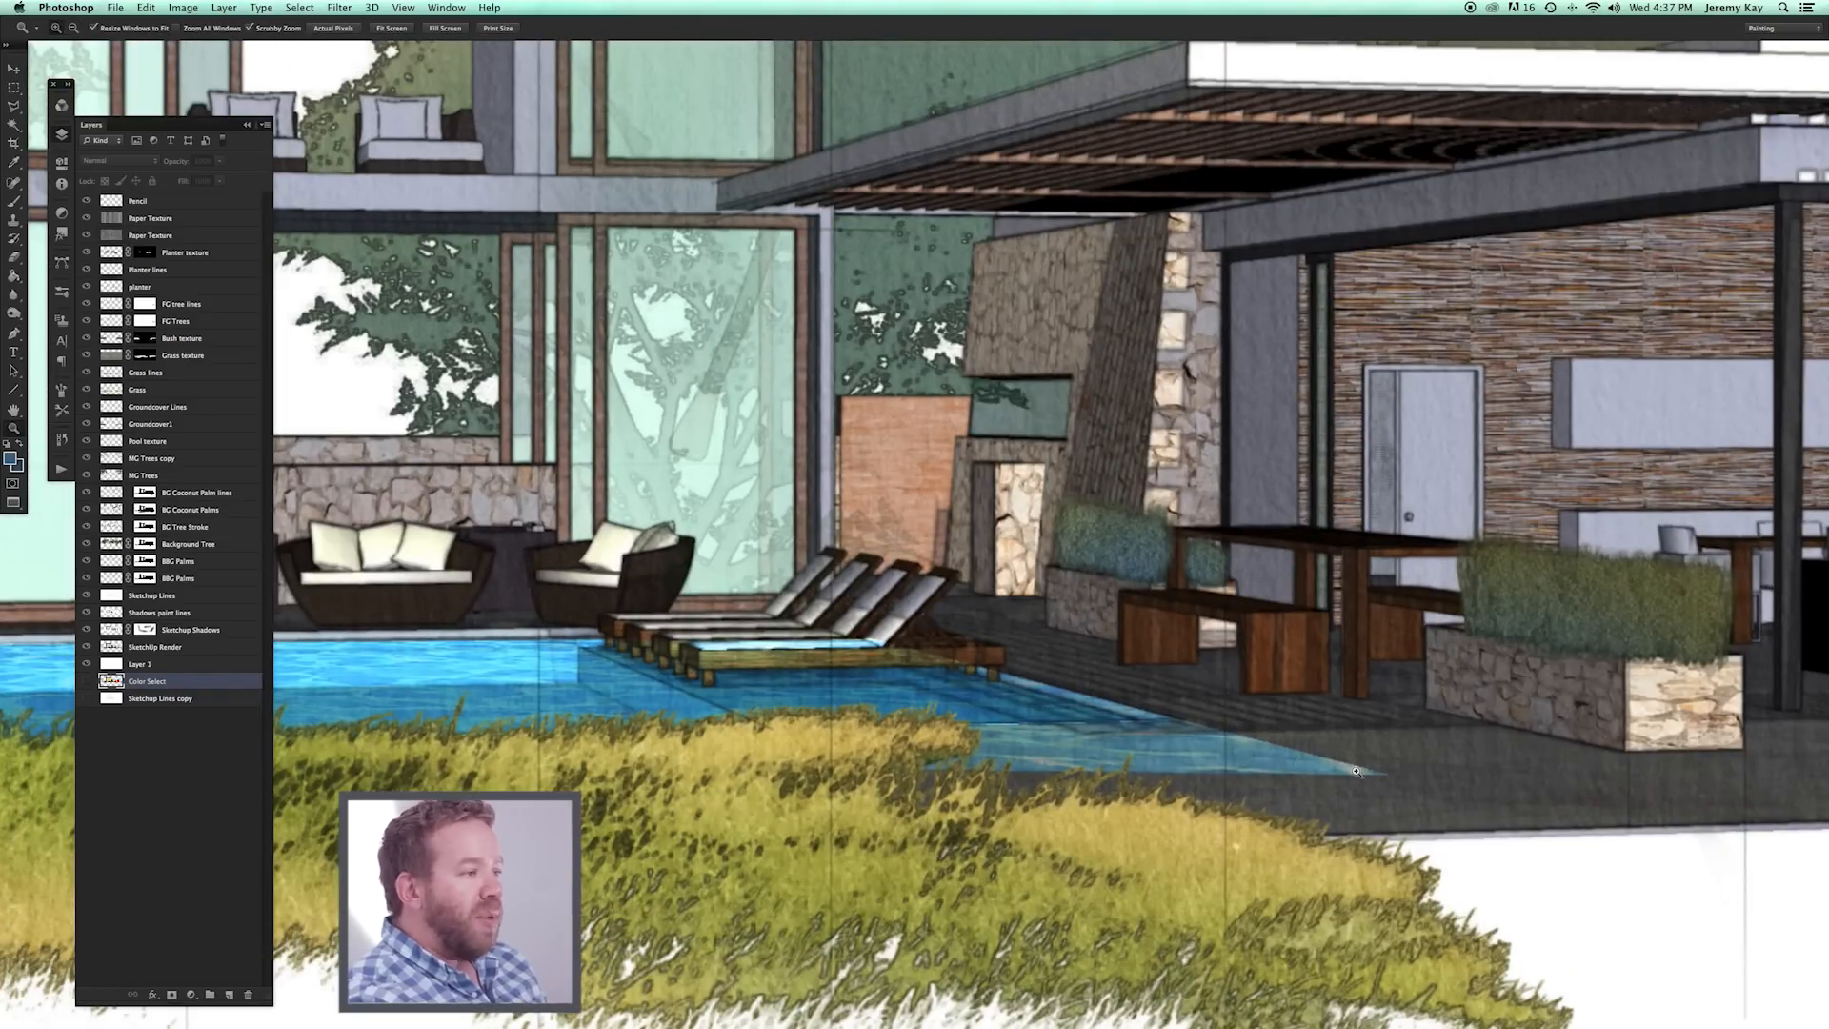
left_click_drag(1356, 771, 1320, 772)
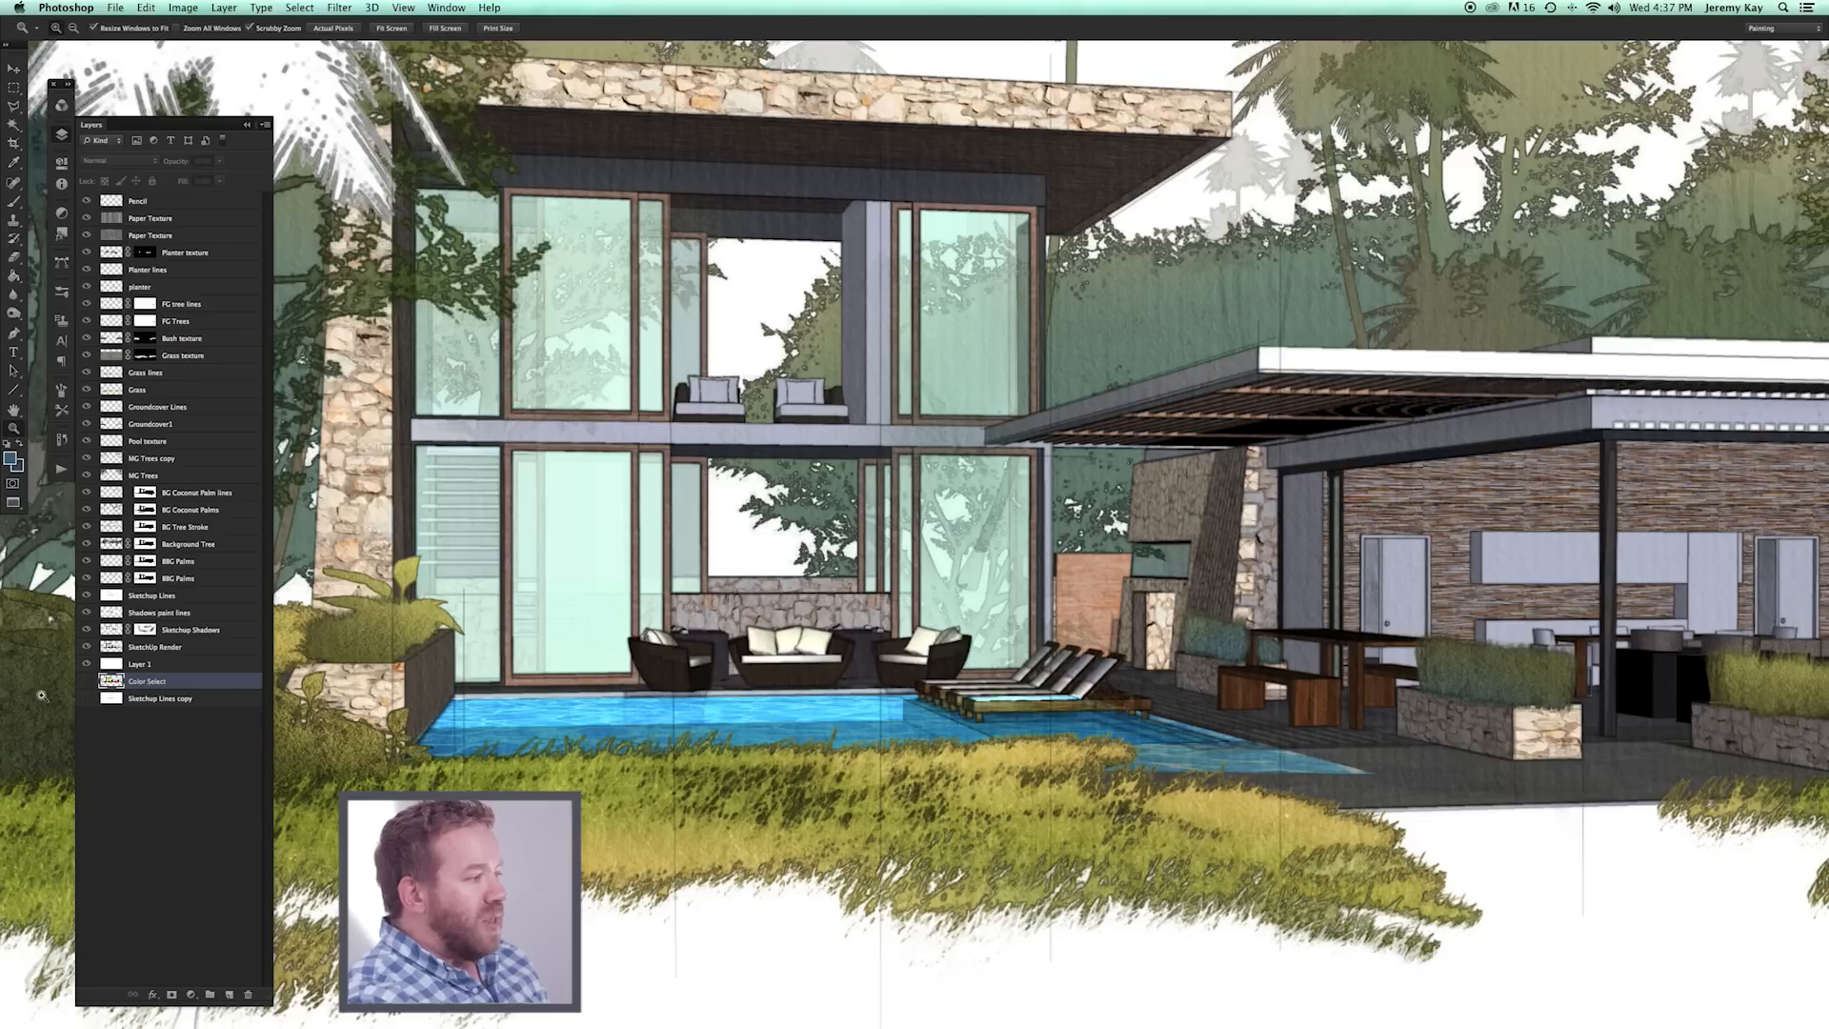
key("w")
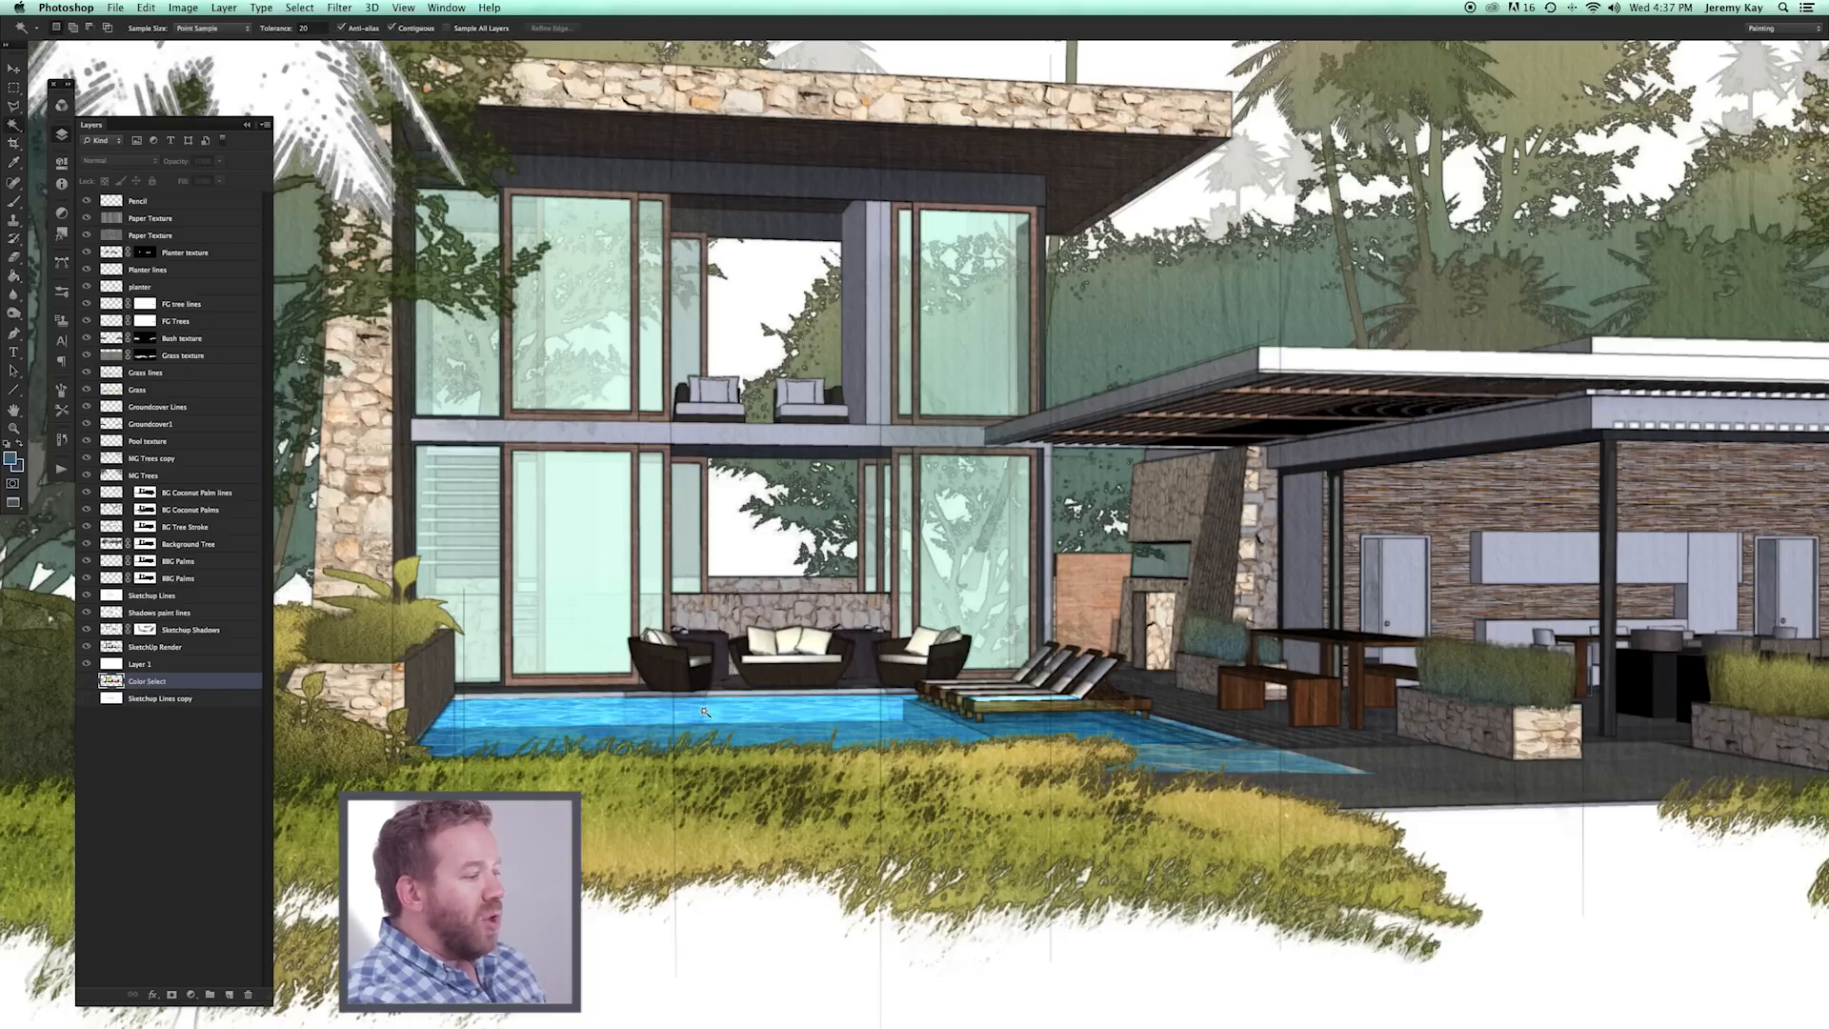
left_click(705, 713)
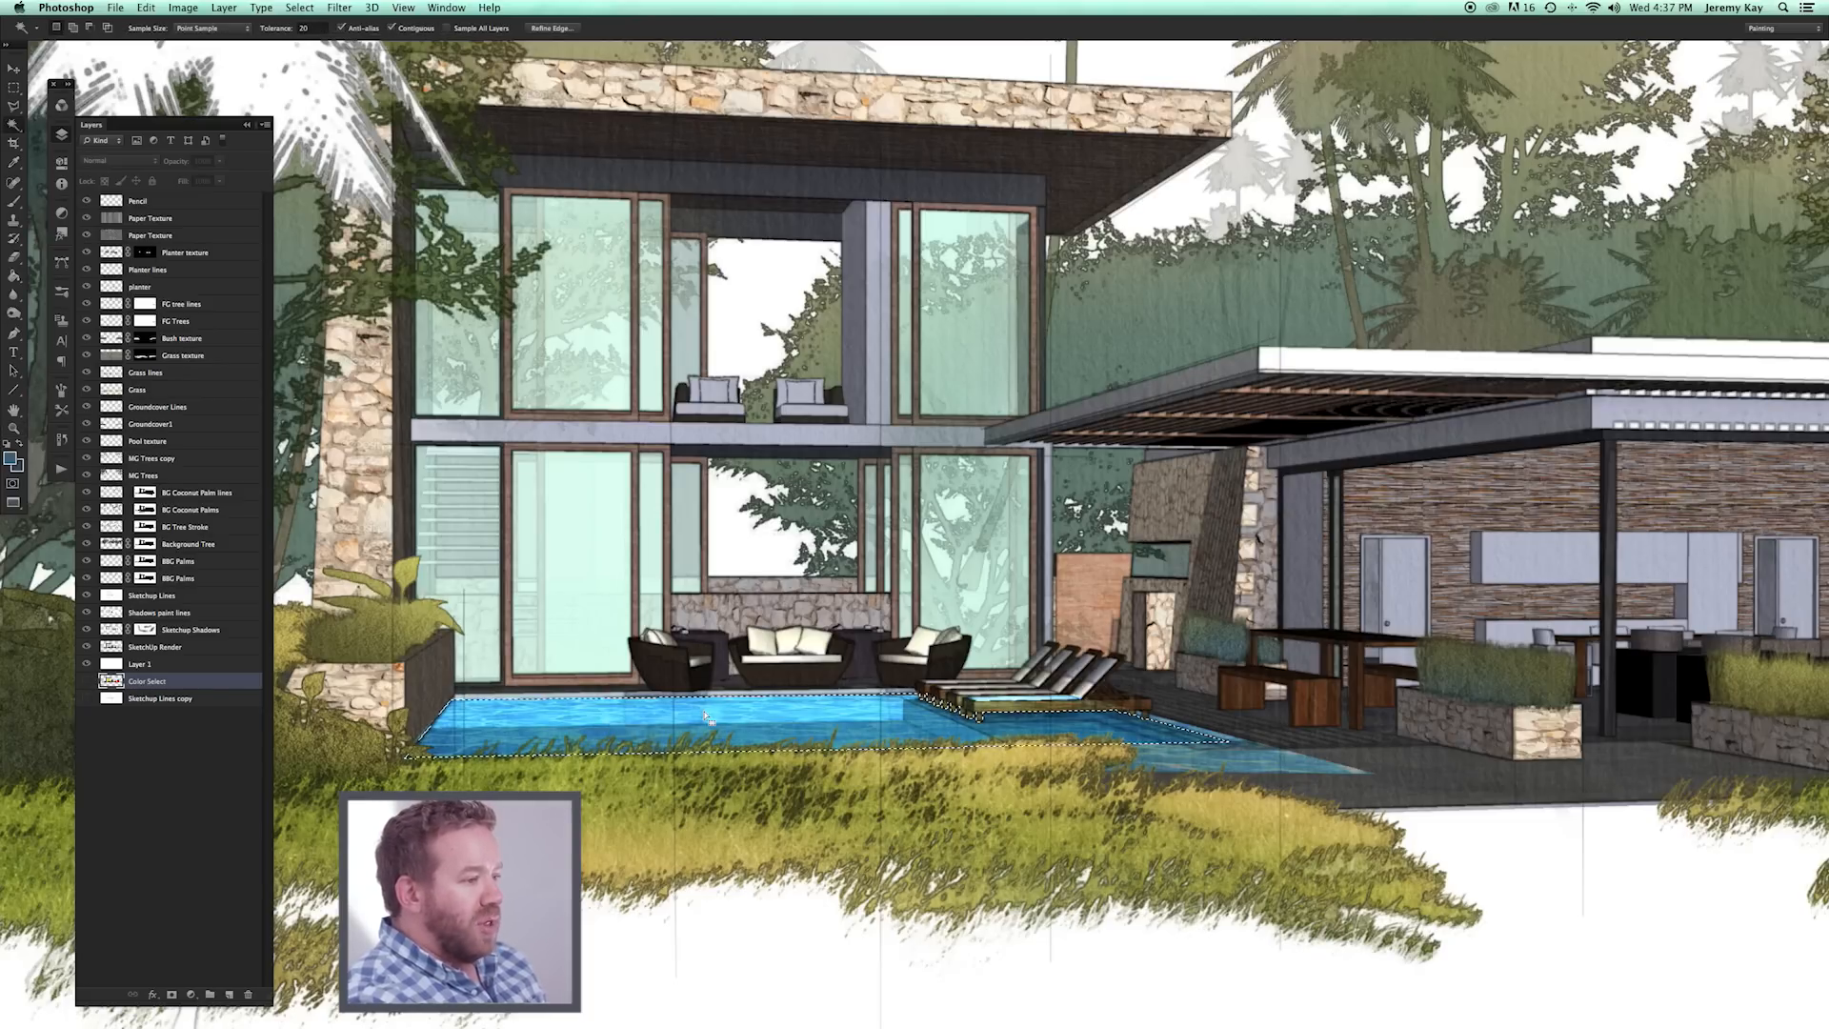
Check the selection against the isolated Color Select layer, then add a layer mask from it to the Pool texture layer.
left_click(87, 680, "alt")
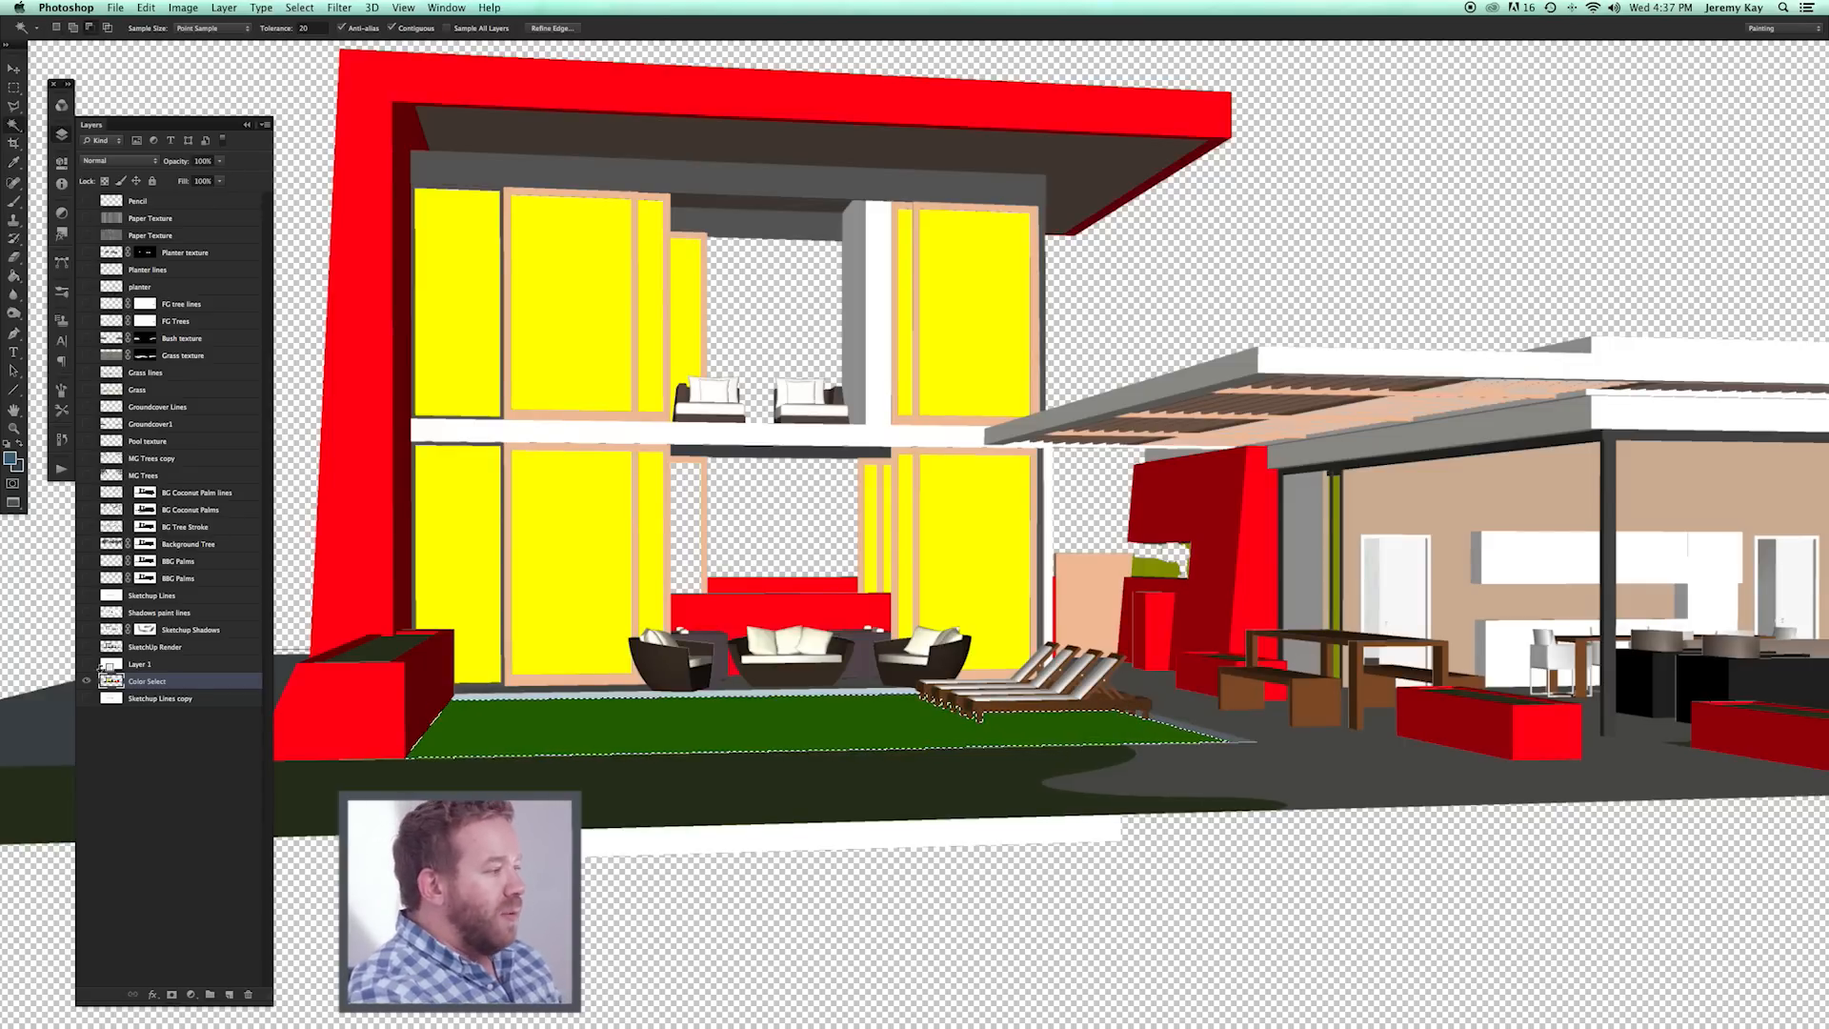
left_click(87, 680, "alt")
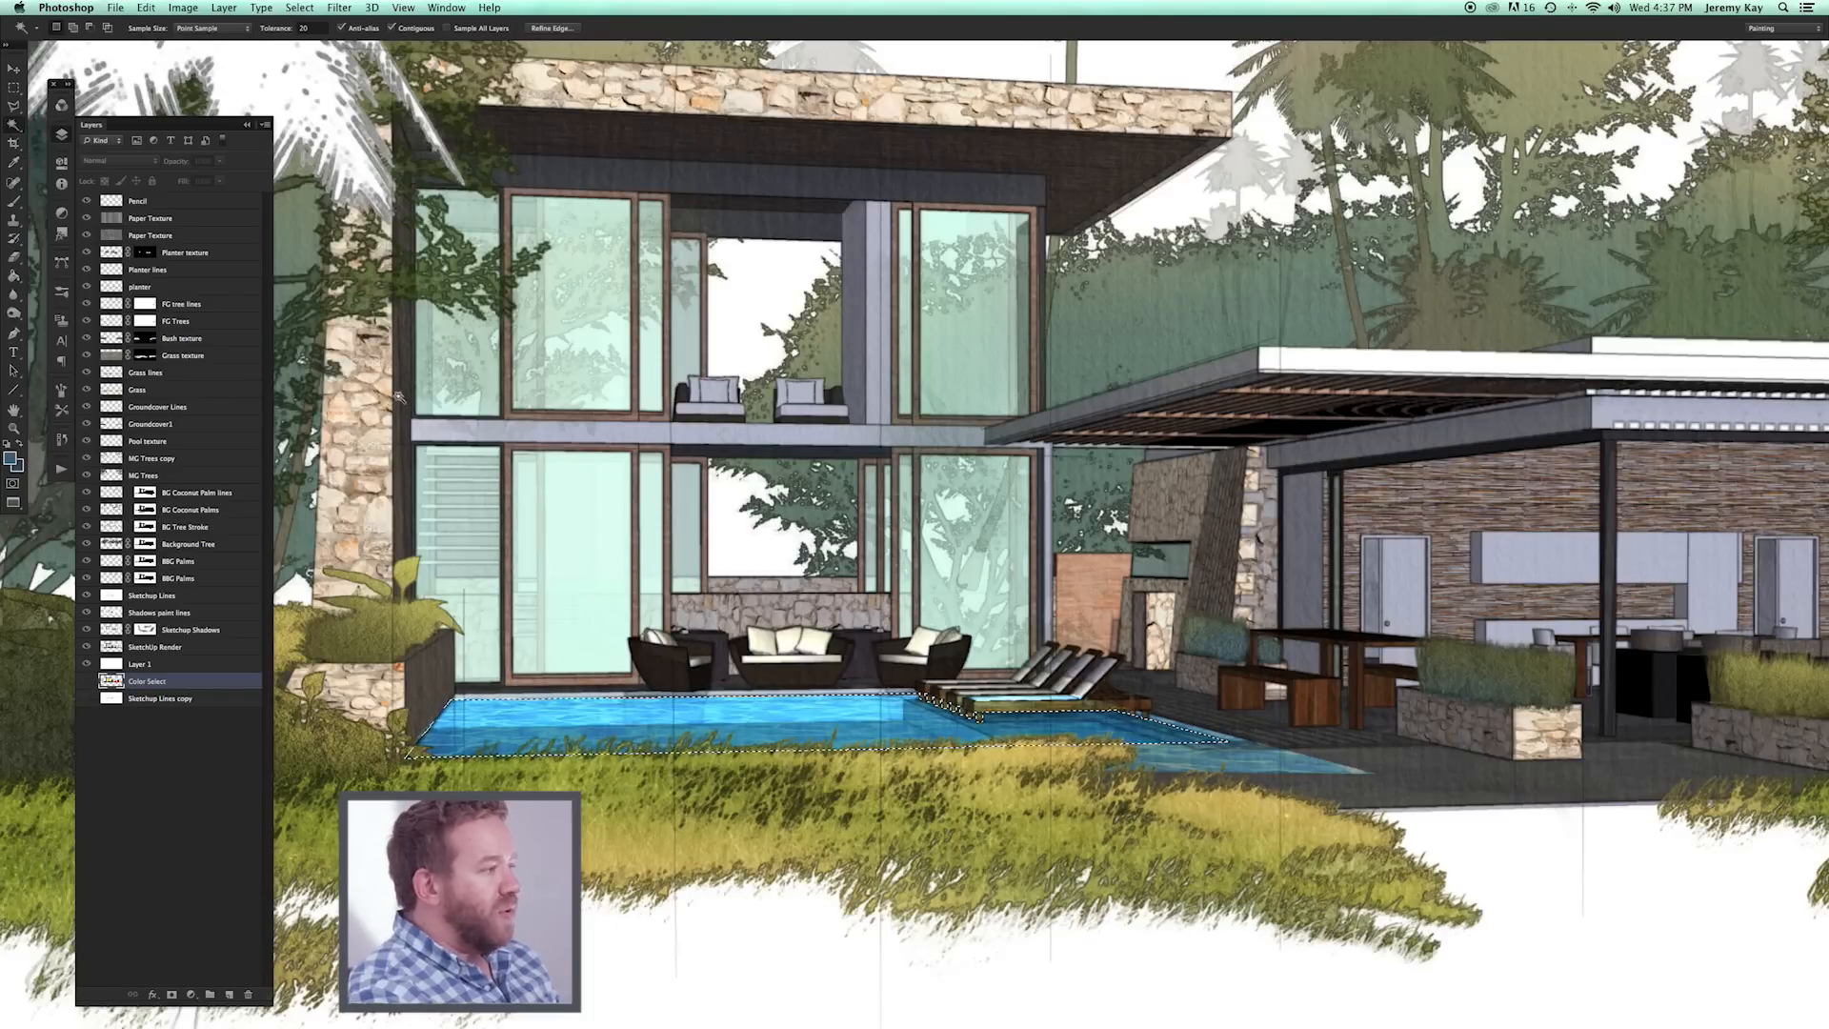
left_click_drag(1075, 624, 1148, 647)
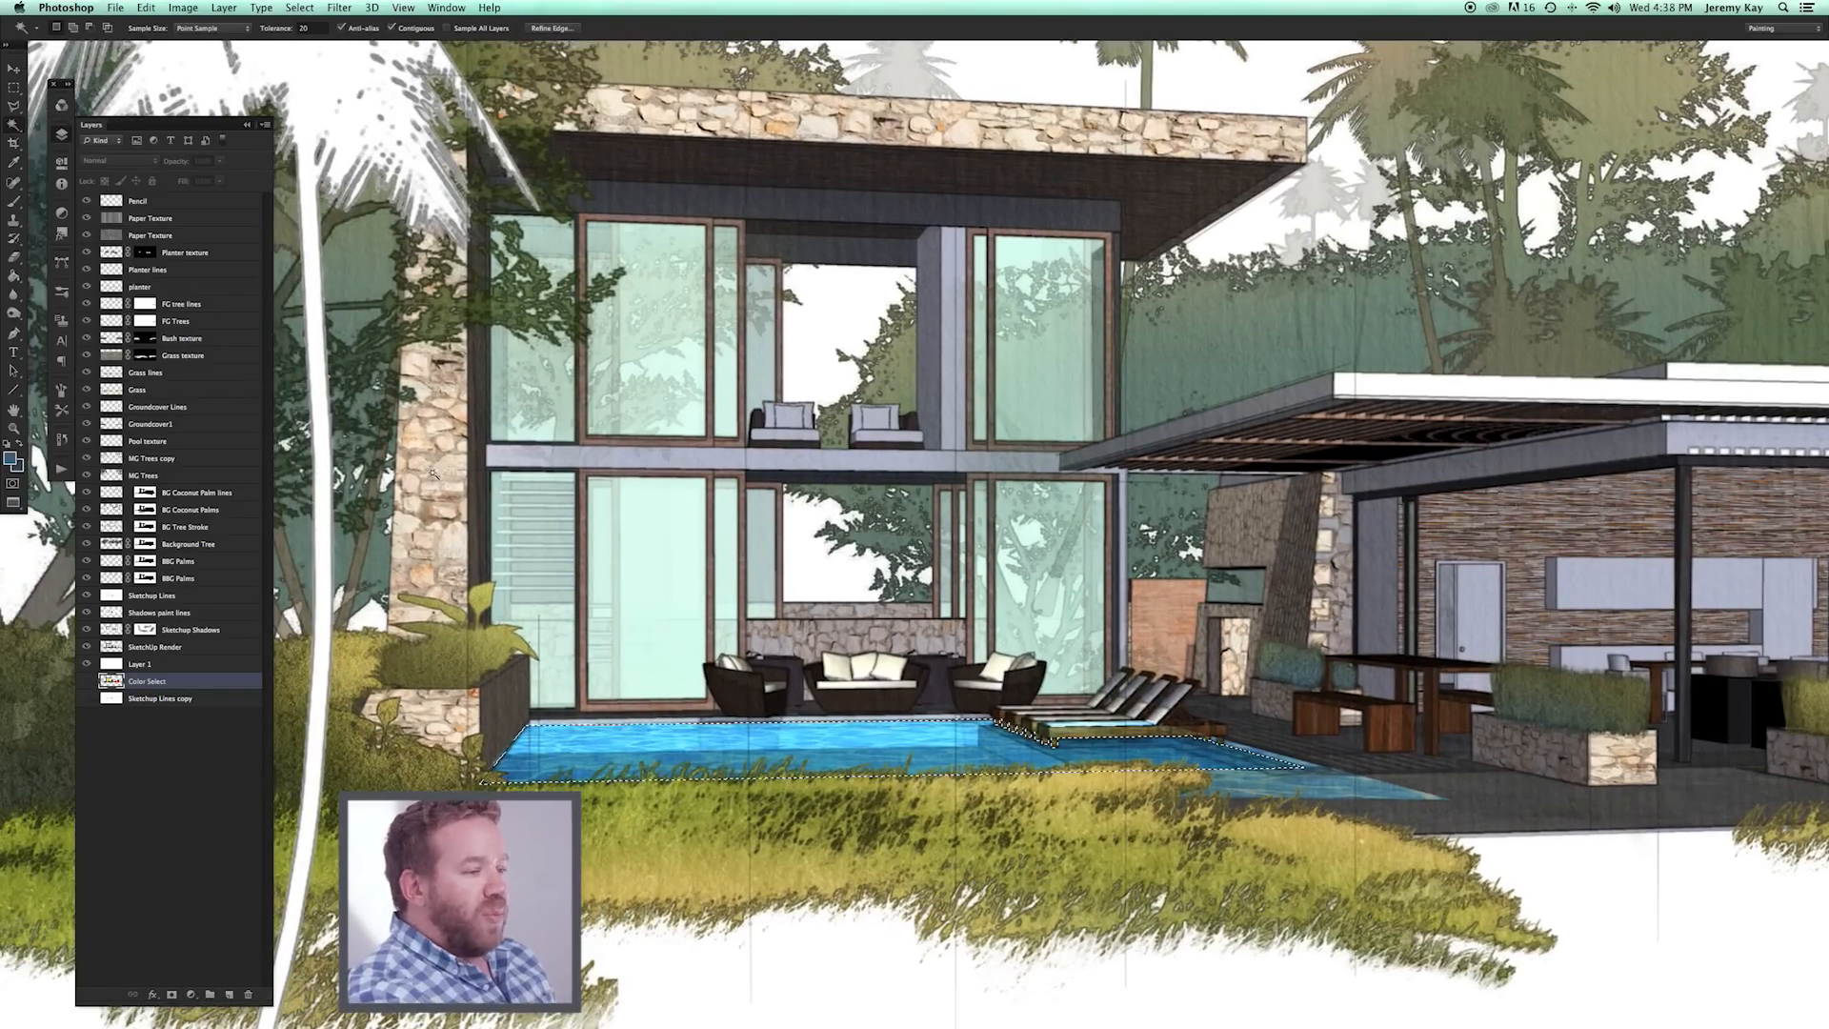
left_click(149, 444)
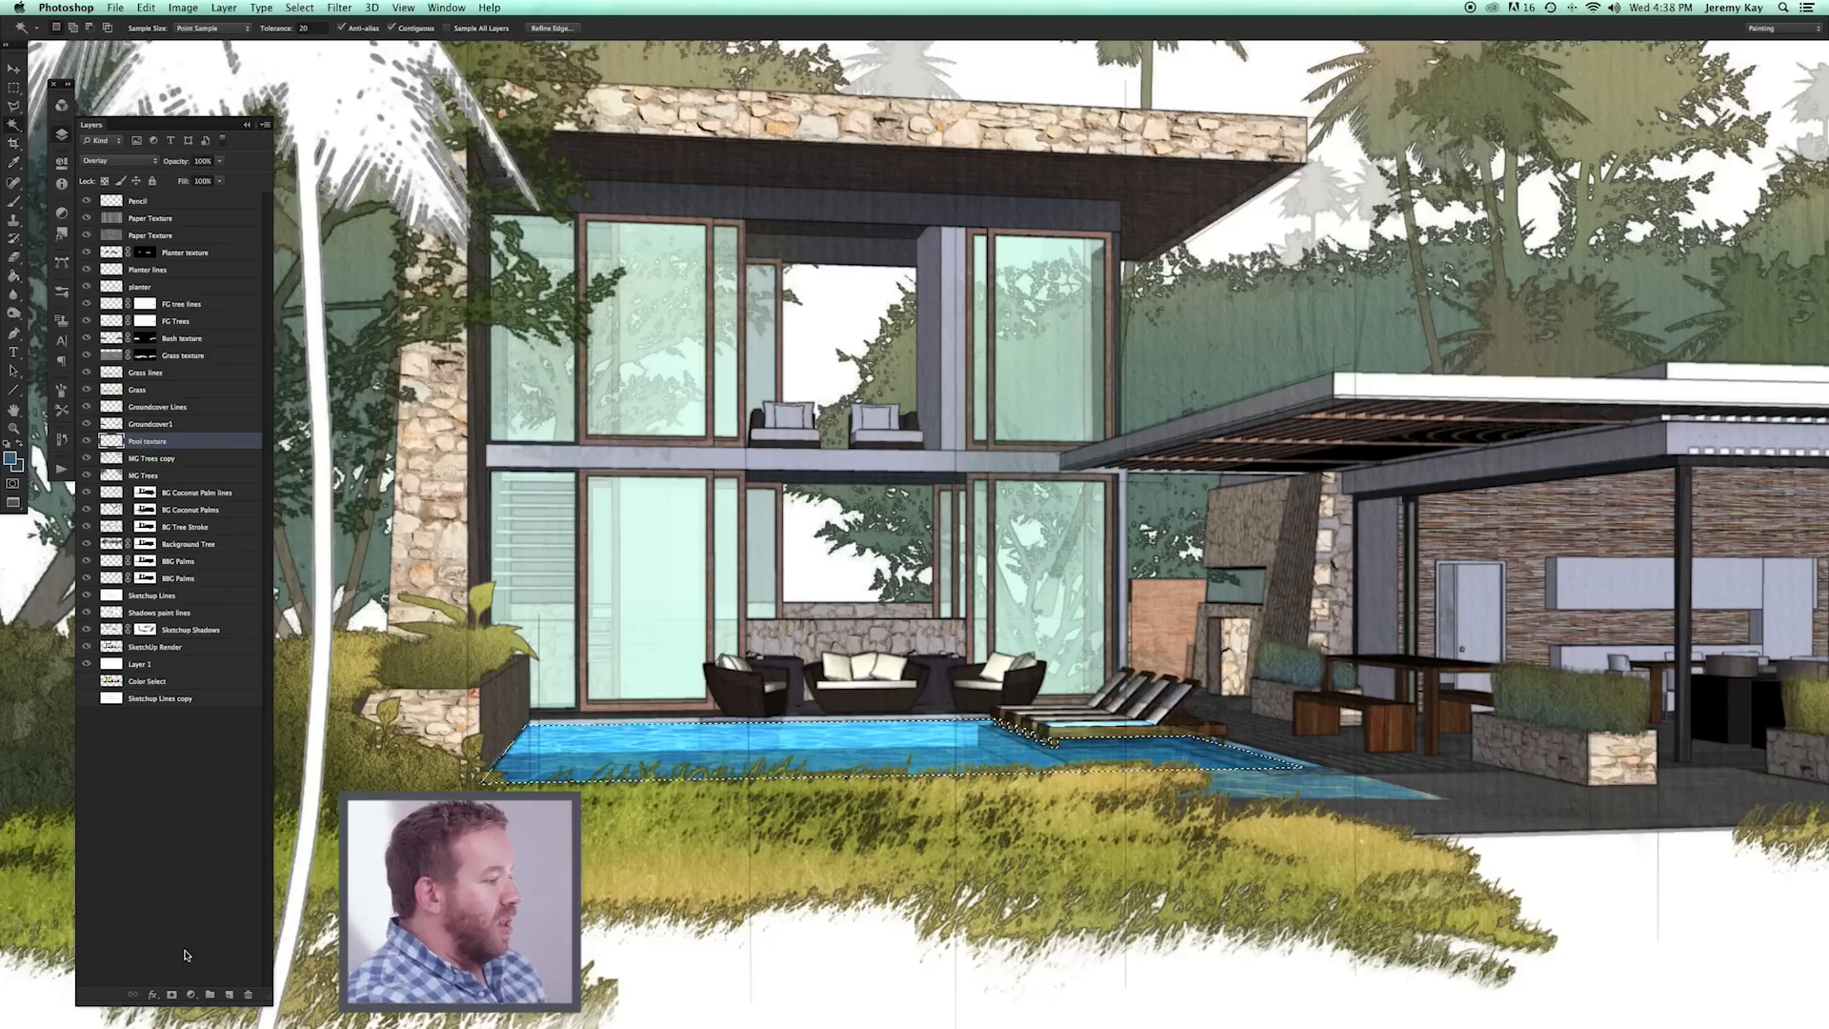
left_click(173, 993)
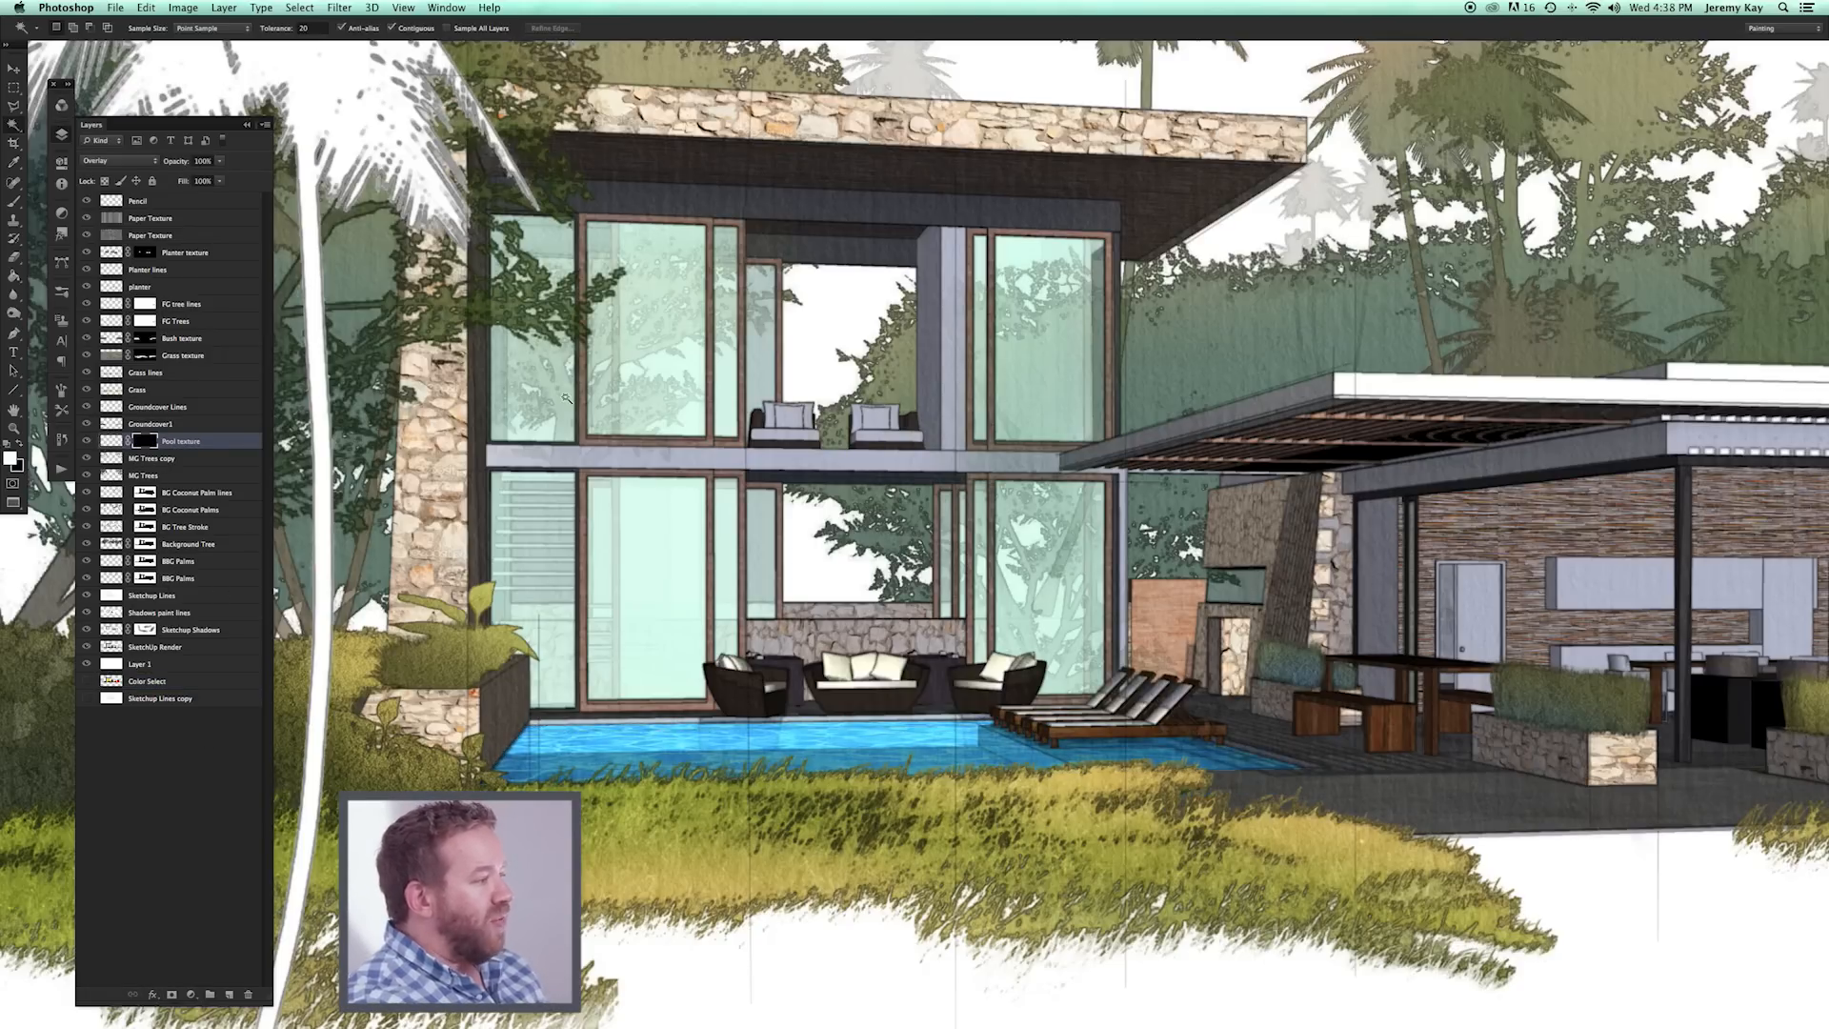
Reduce the Pool texture layer's saturation to -47 with Hue/Saturation.
left_click_drag(845, 695, 828, 712)
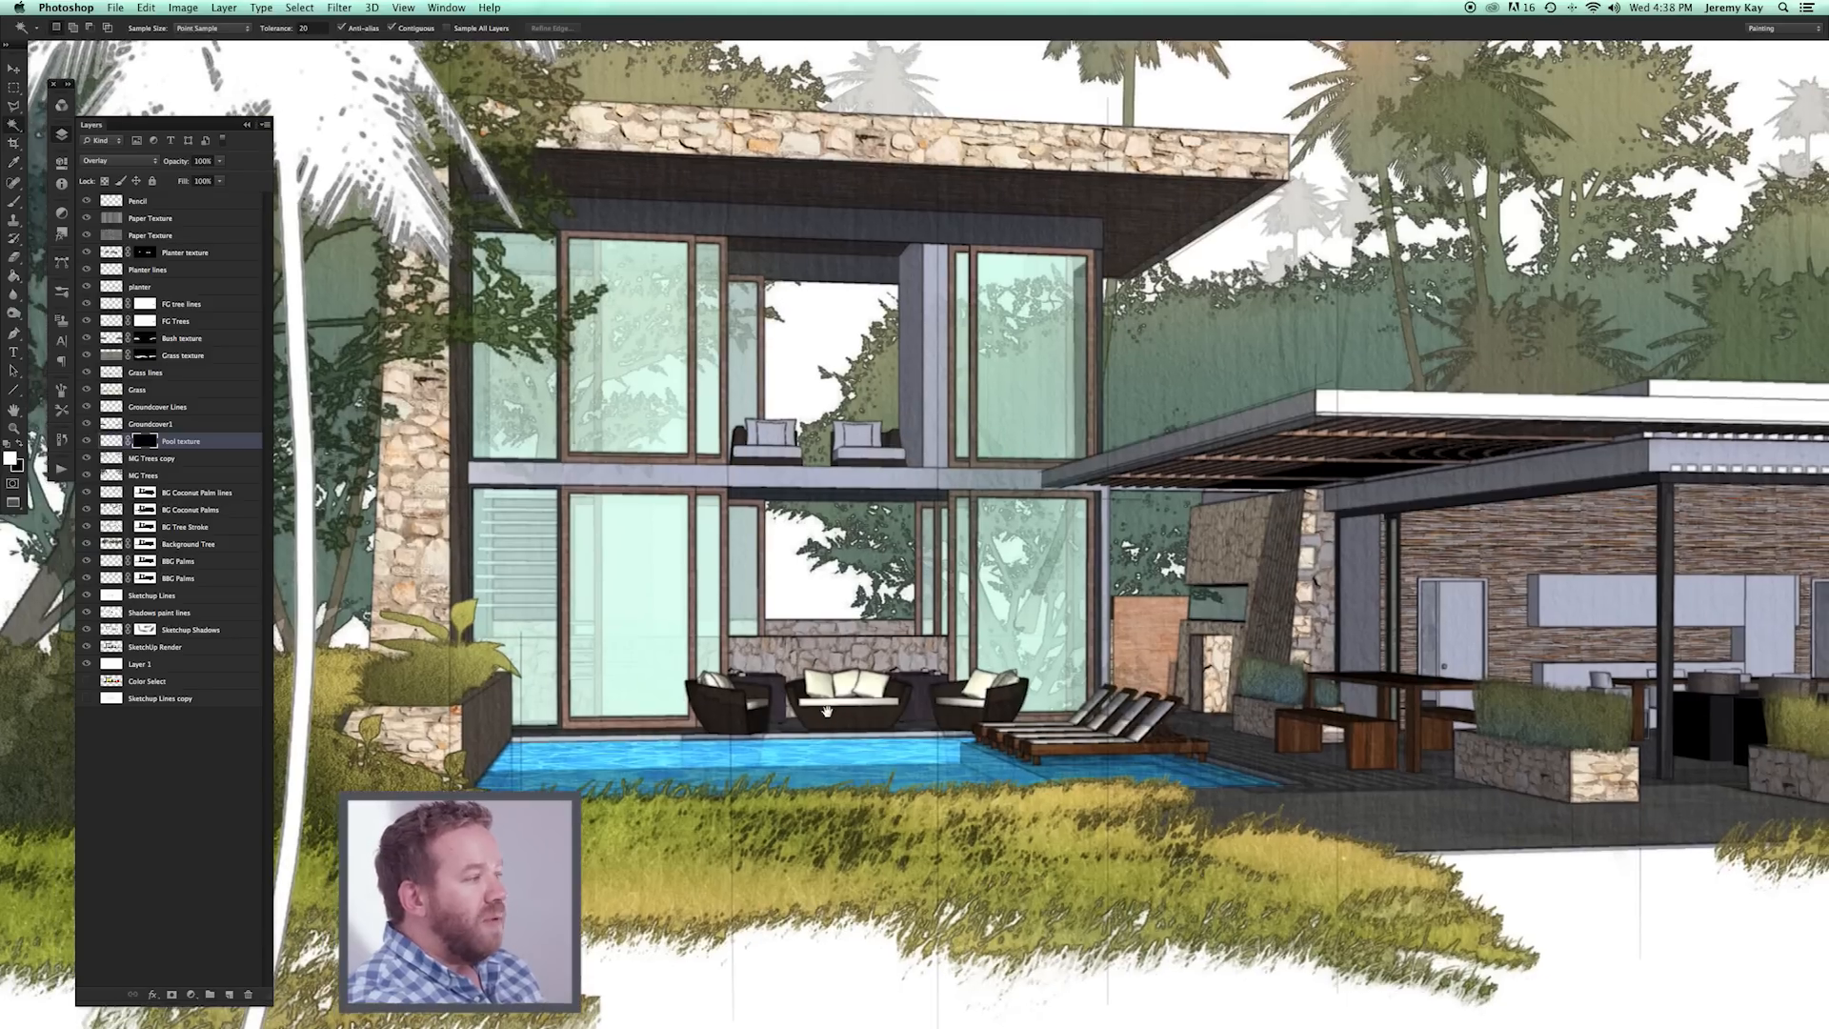
left_click(13, 429)
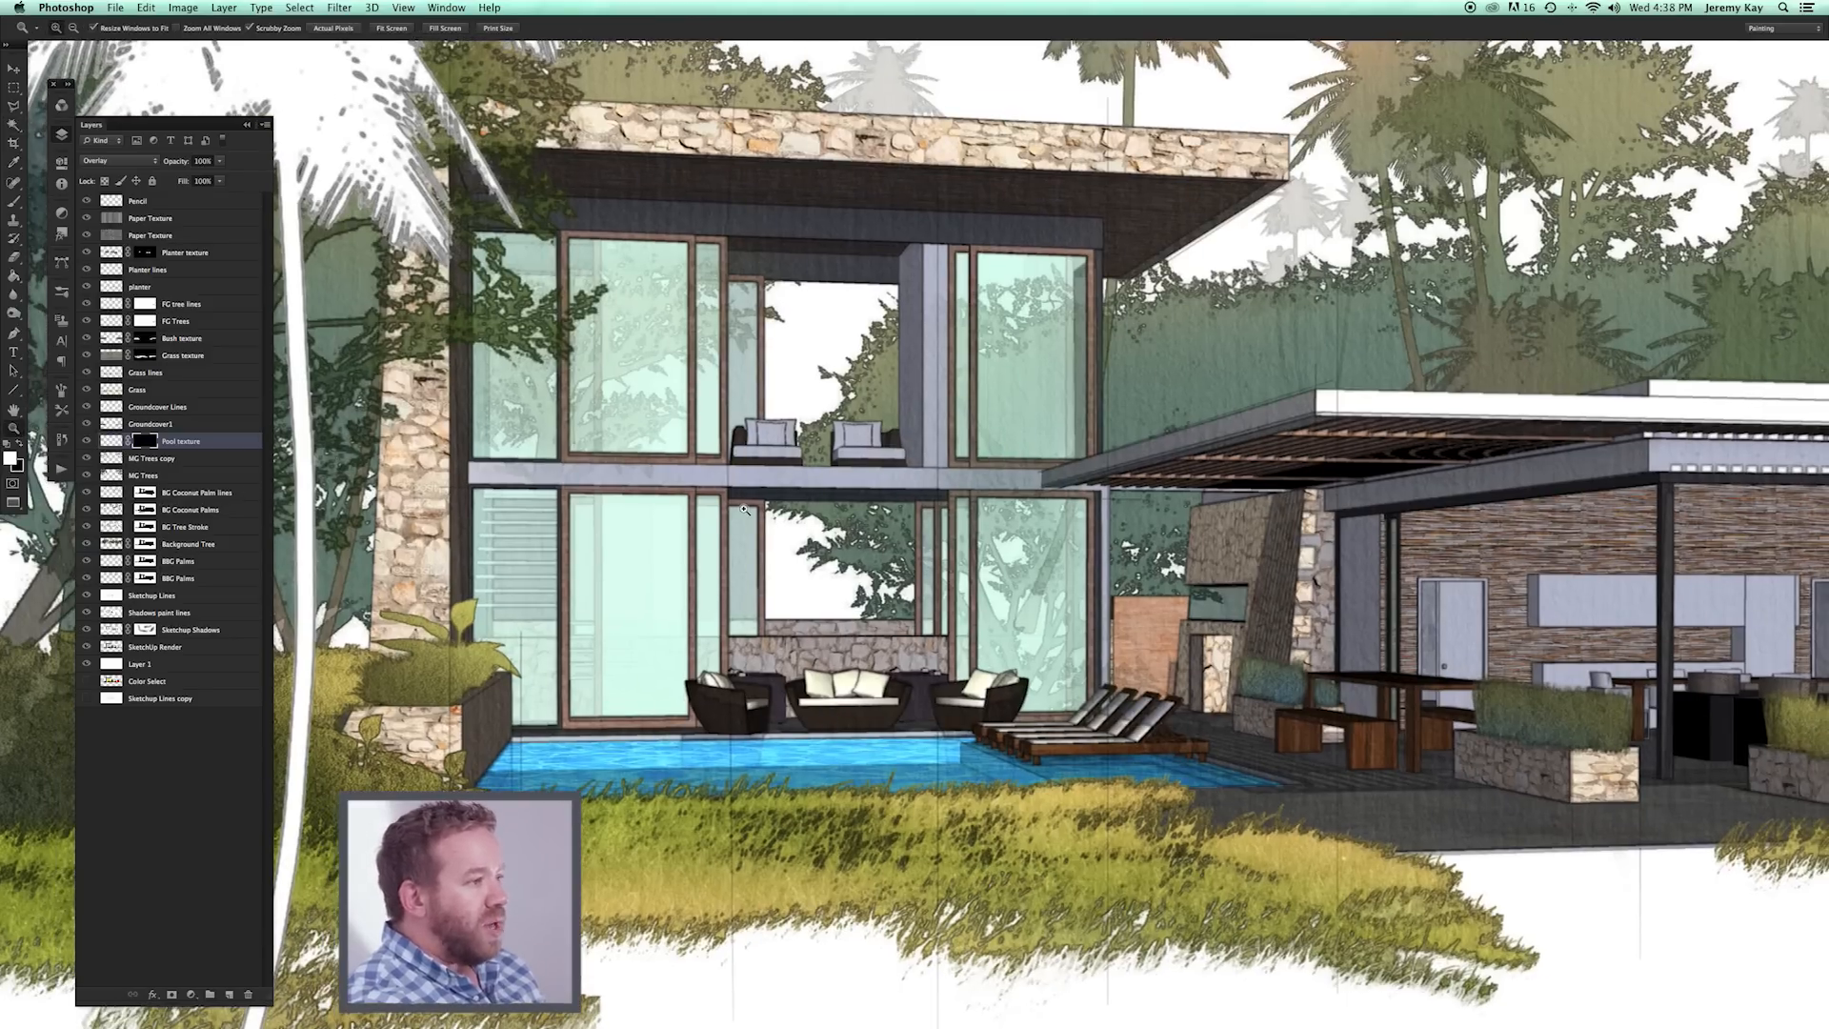
left_click_drag(744, 509, 689, 505)
left_click_drag(893, 615, 984, 669)
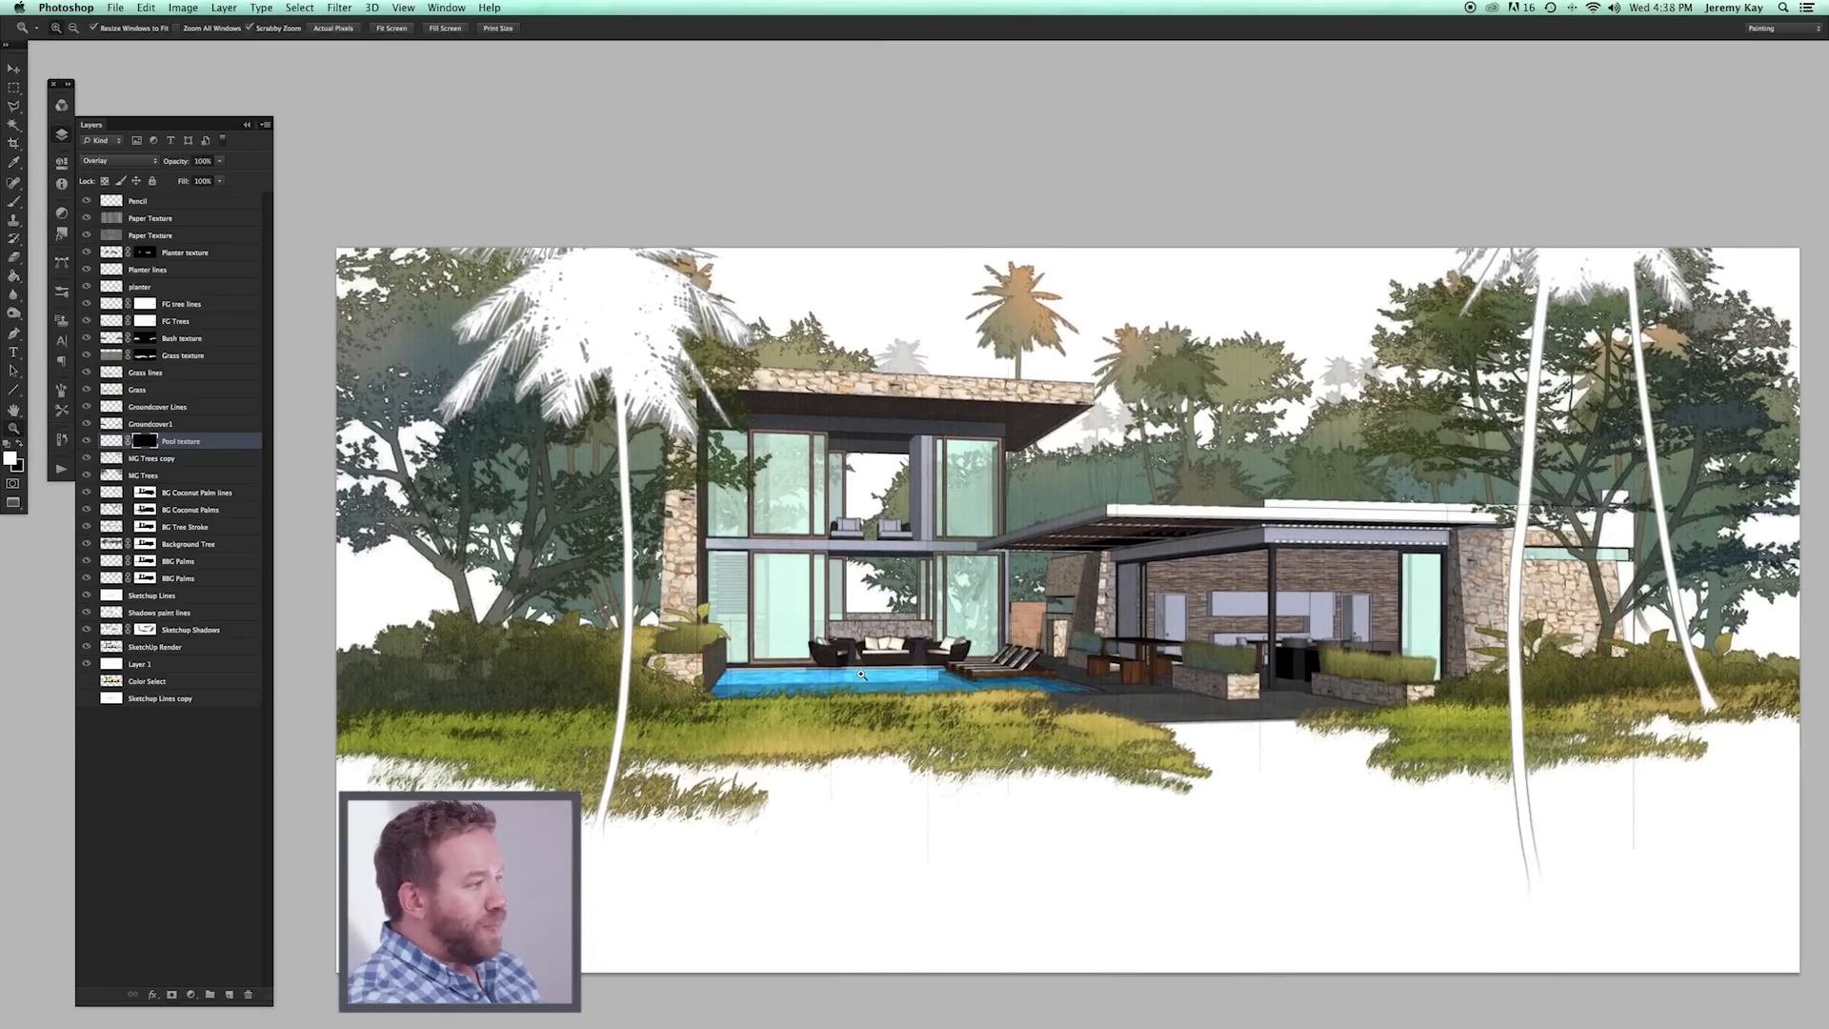
left_click_drag(861, 675, 875, 674)
left_click(109, 441)
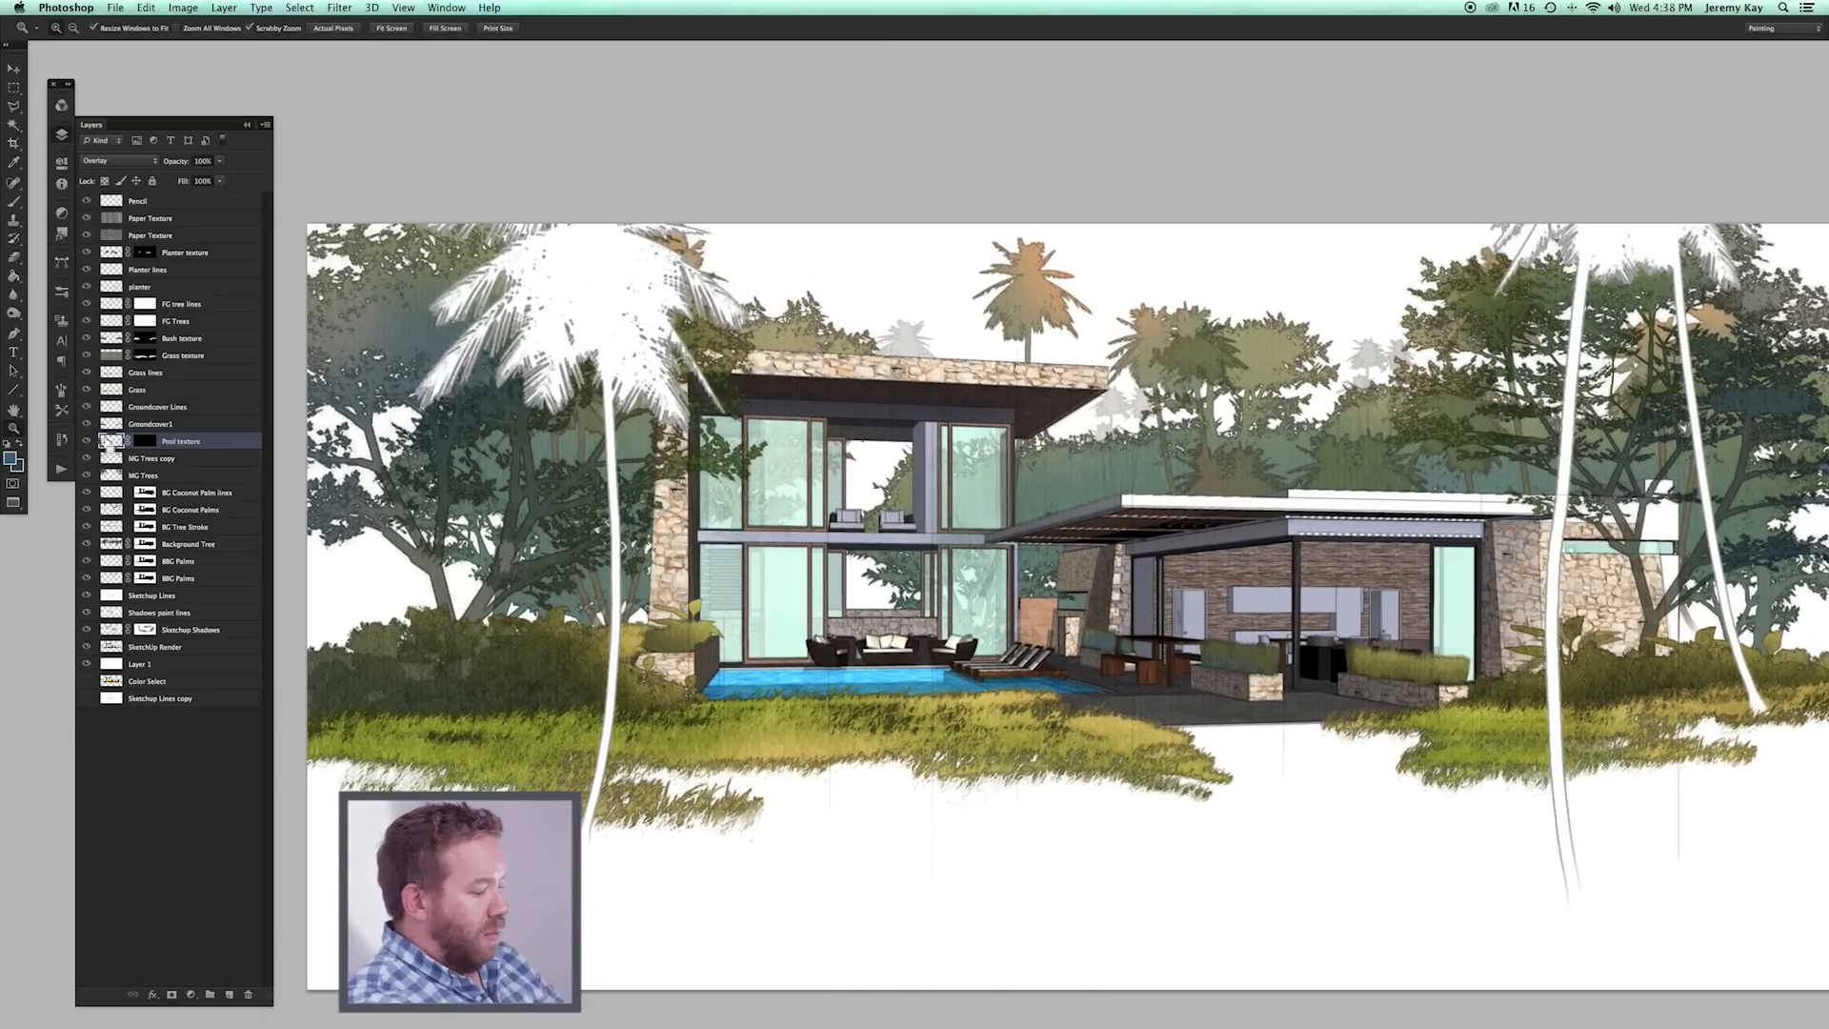
key("super+u")
left_click_drag(1048, 202, 1021, 197)
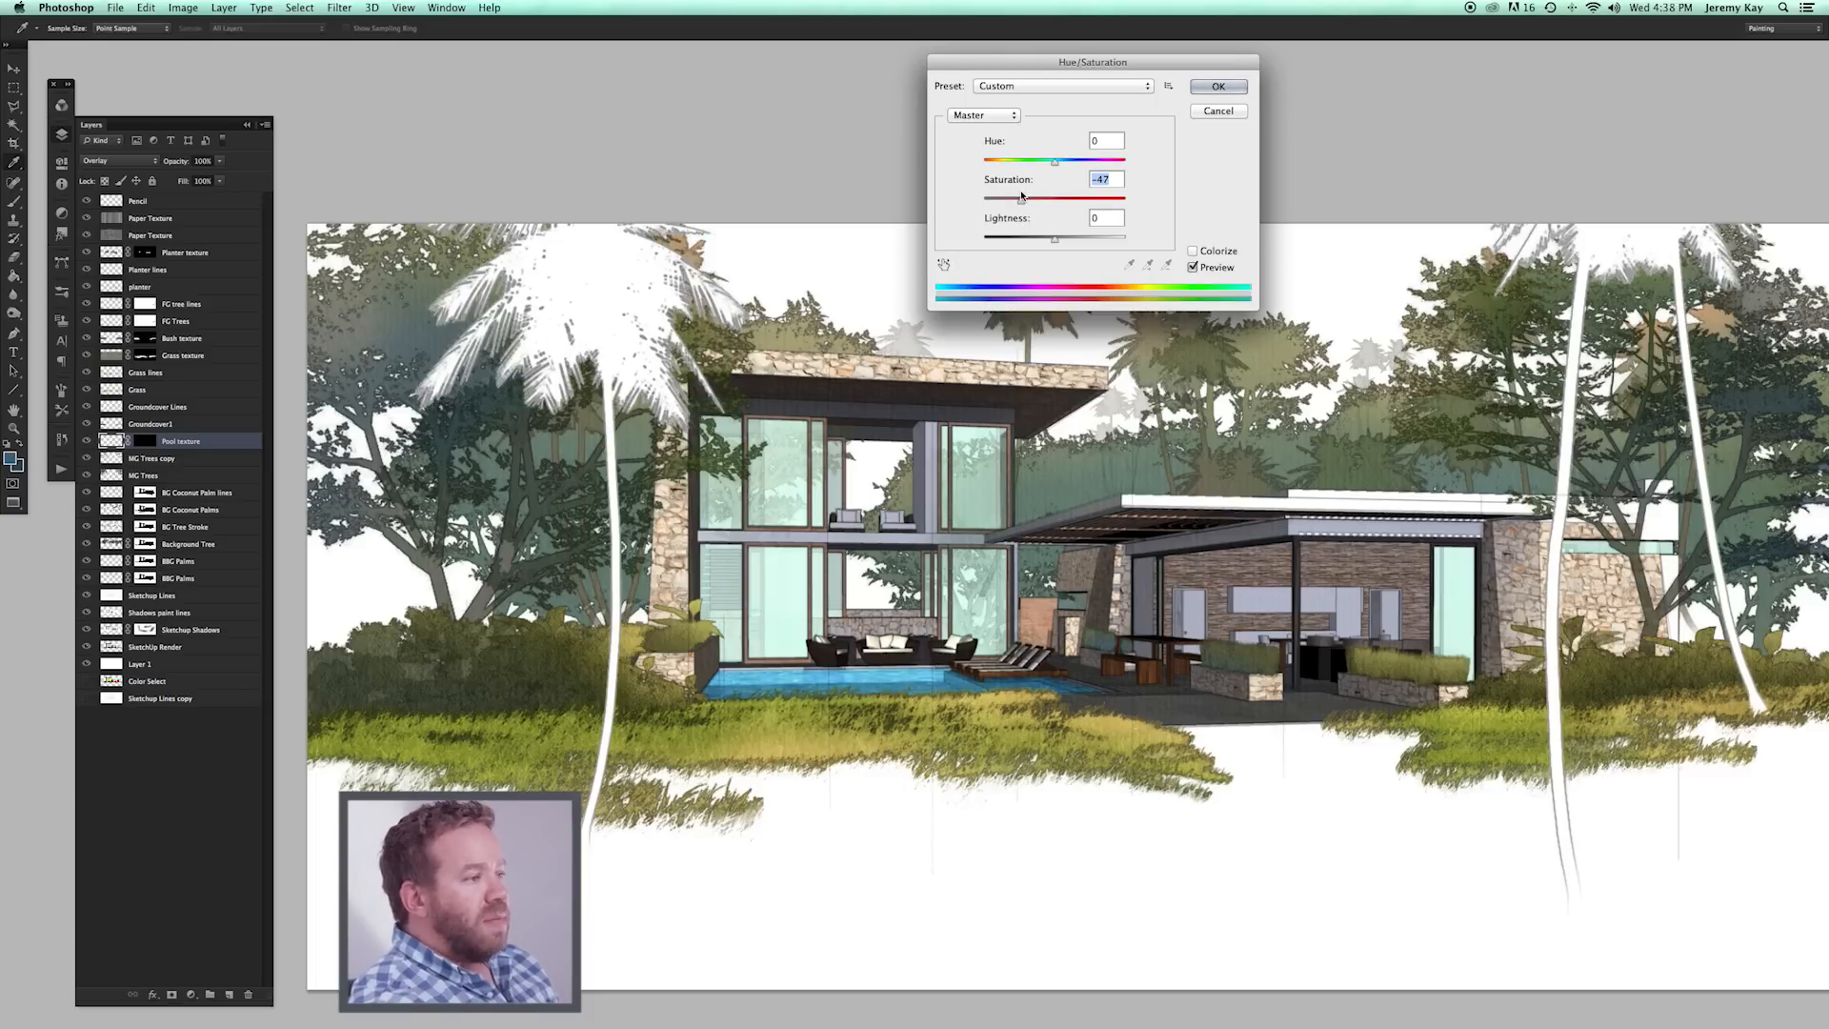
left_click(1213, 88)
Place the beach photo just above the pavilion roof and flip it horizontally.
left_click_drag(1085, 525, 958, 476)
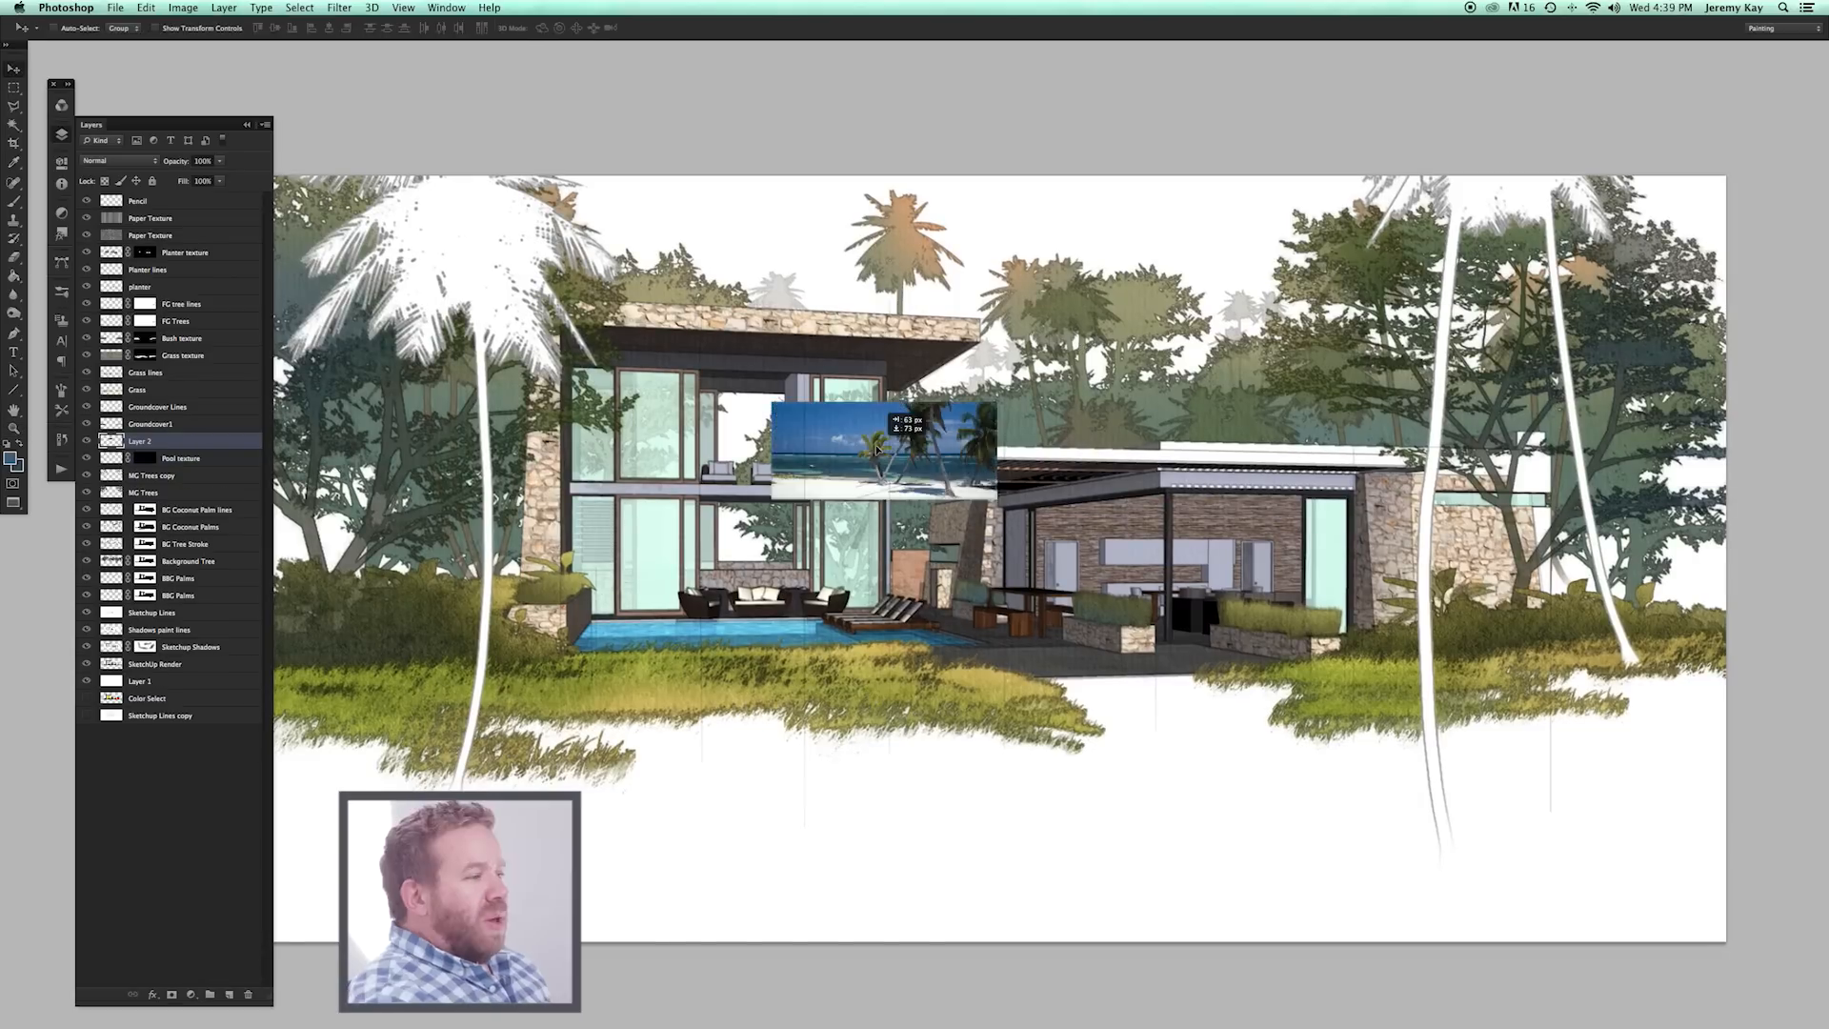
left_click_drag(876, 449, 1094, 377)
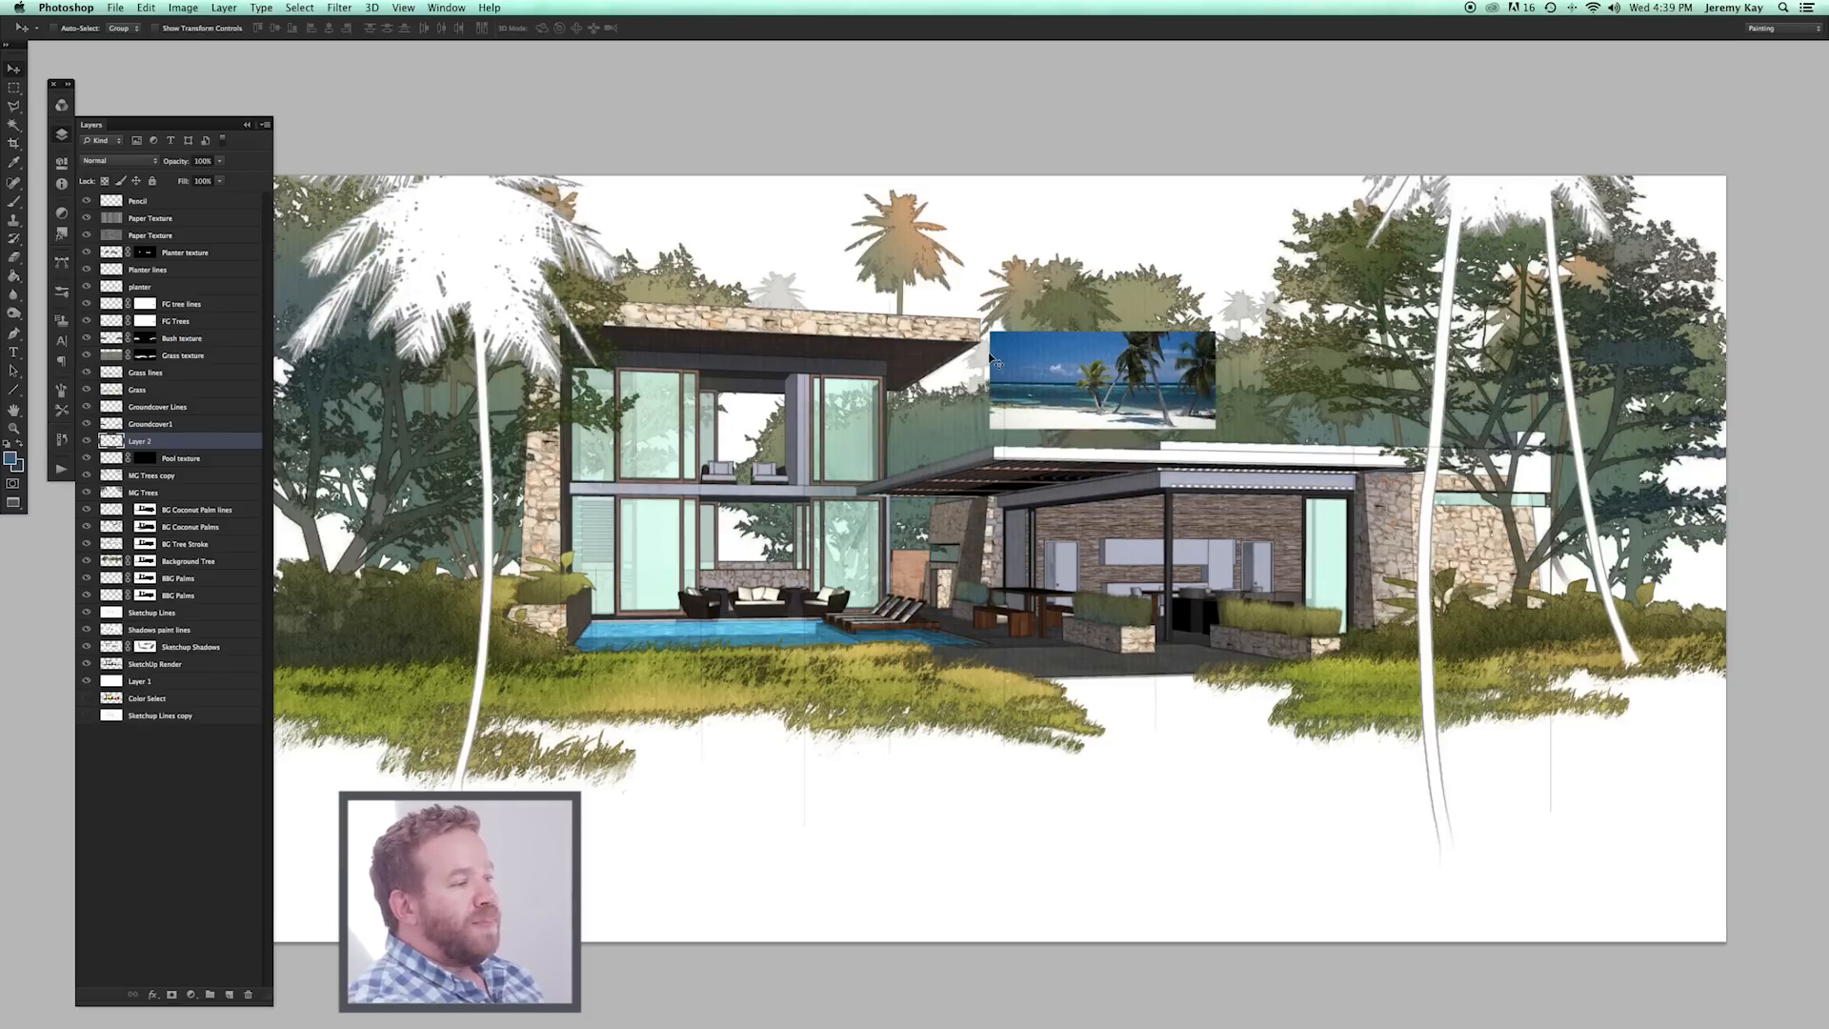
mouse_move(1009, 382)
left_mouse_down()
mouse_move(913, 450)
mouse_move(1032, 448)
mouse_move(1028, 509)
mouse_move(1012, 504)
mouse_move(1056, 512)
mouse_move(1066, 403)
mouse_move(1027, 409)
left_mouse_up()
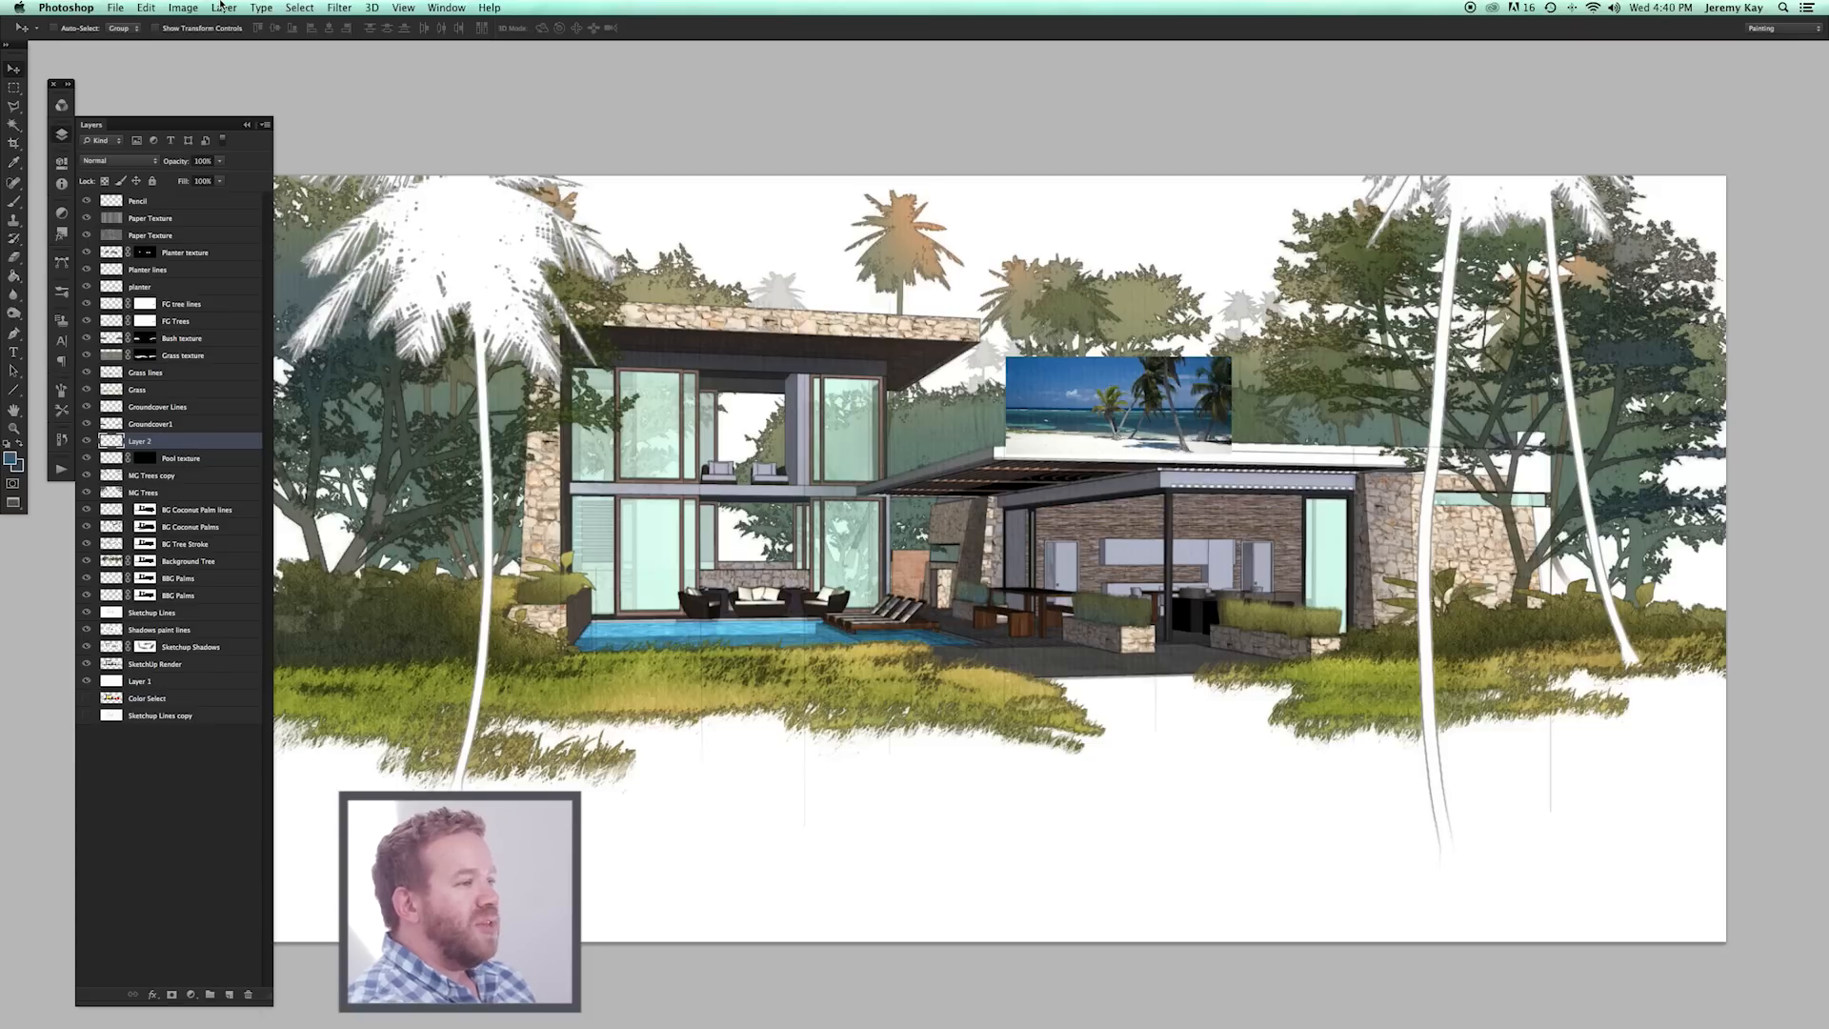
left_click(148, 7)
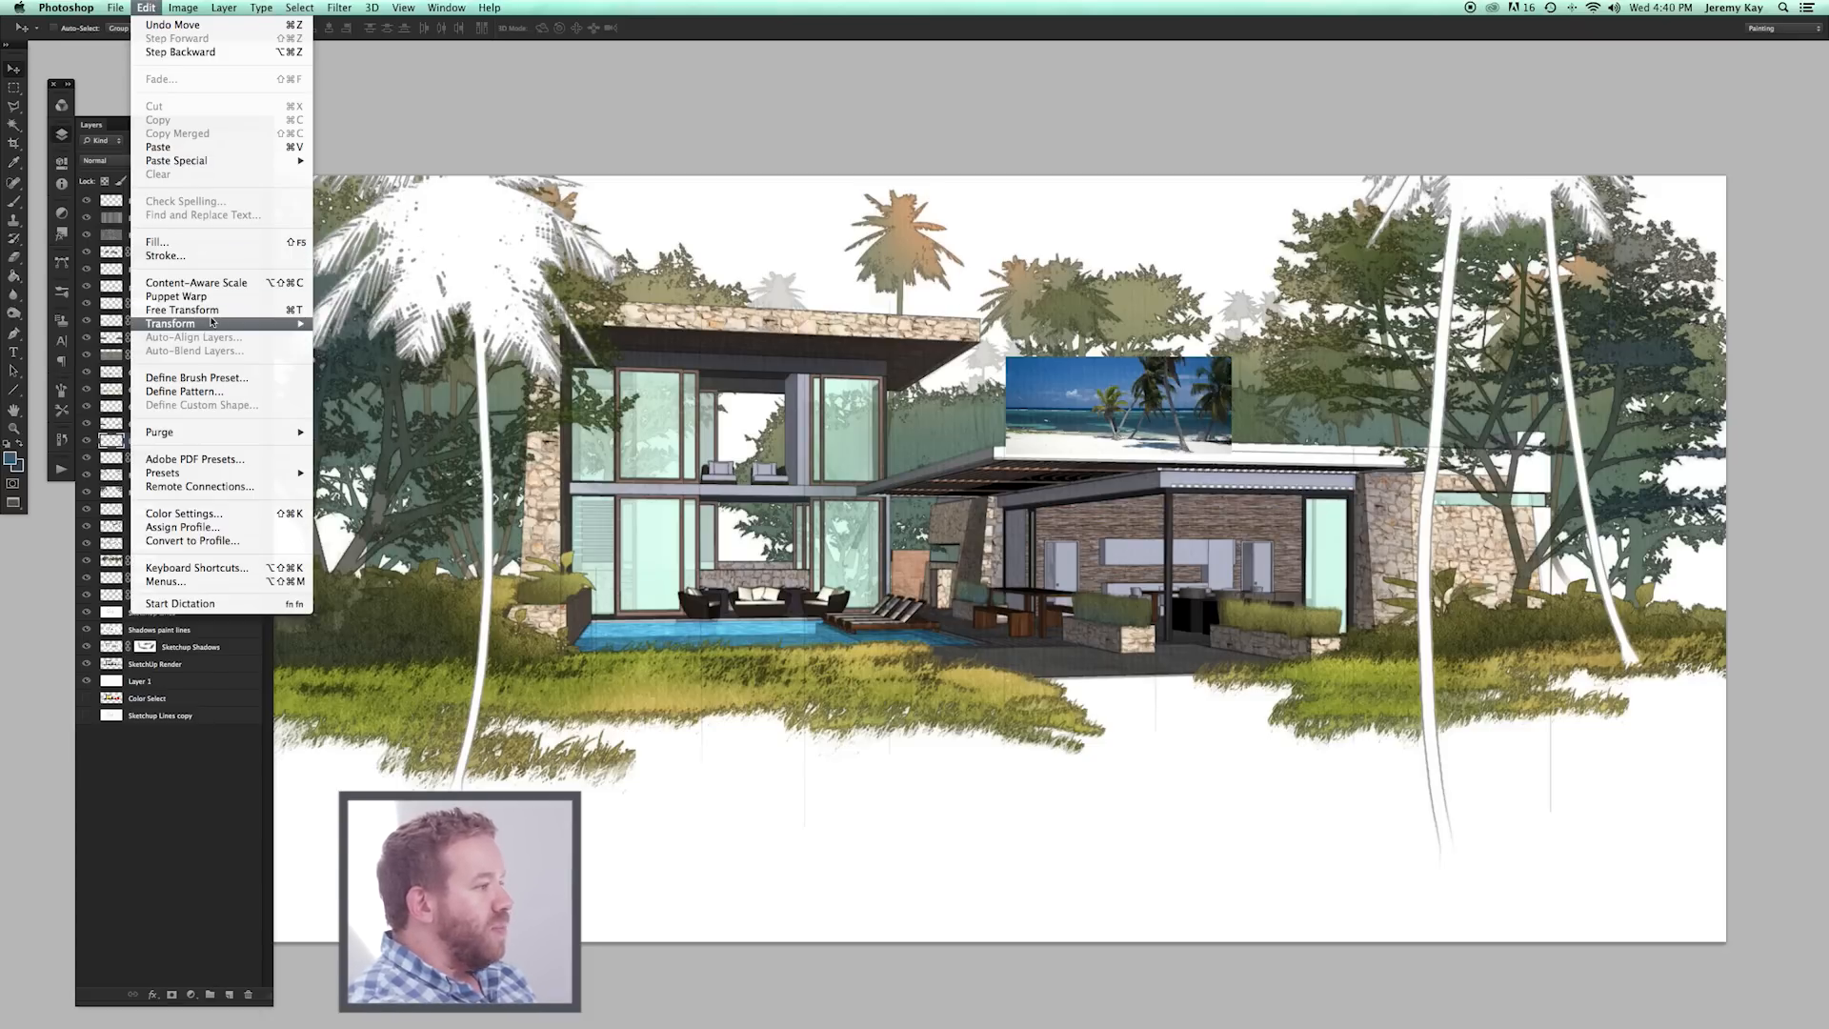
mouse_move(190, 323)
left_click(362, 500)
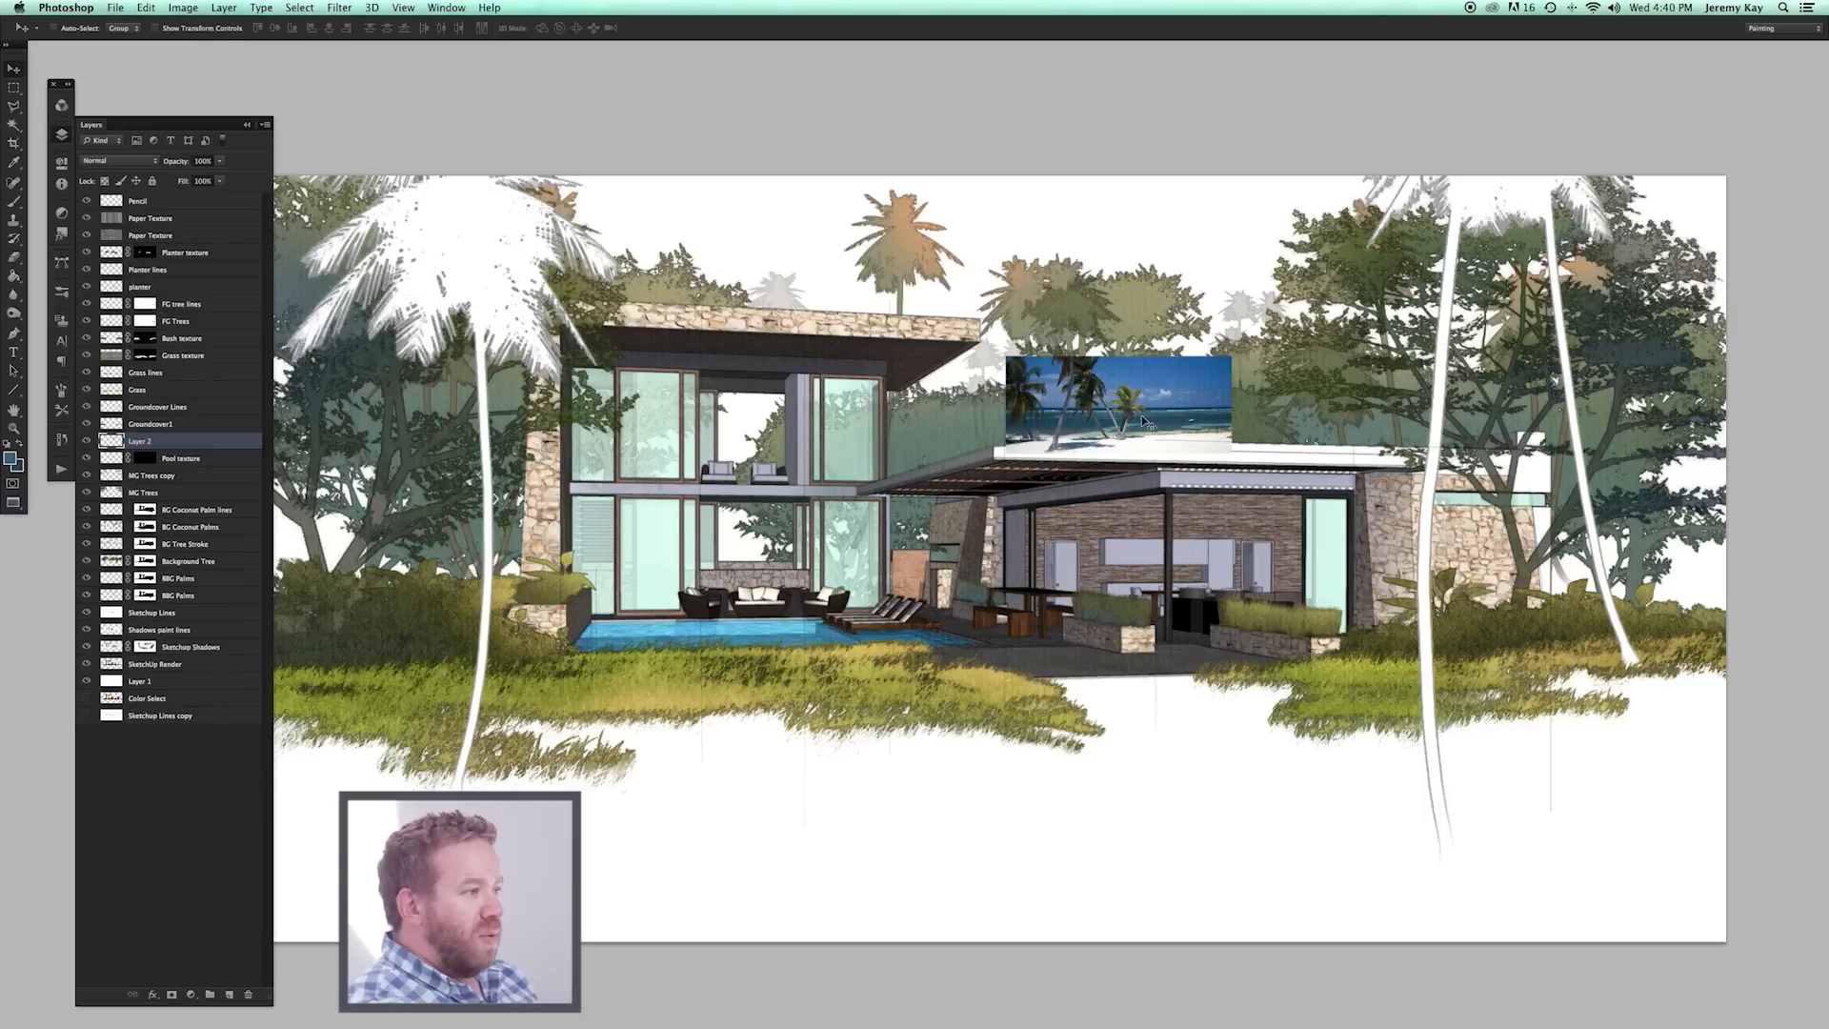
Move the beach photo over the two-storey house, then scale it to about 279% and skew it slightly to follow the facade's perspective.
left_click_drag(1143, 420, 993, 643)
key("ctrl+t")
left_click_drag(805, 573, 990, 570)
left_click_drag(1175, 367, 1175, 387)
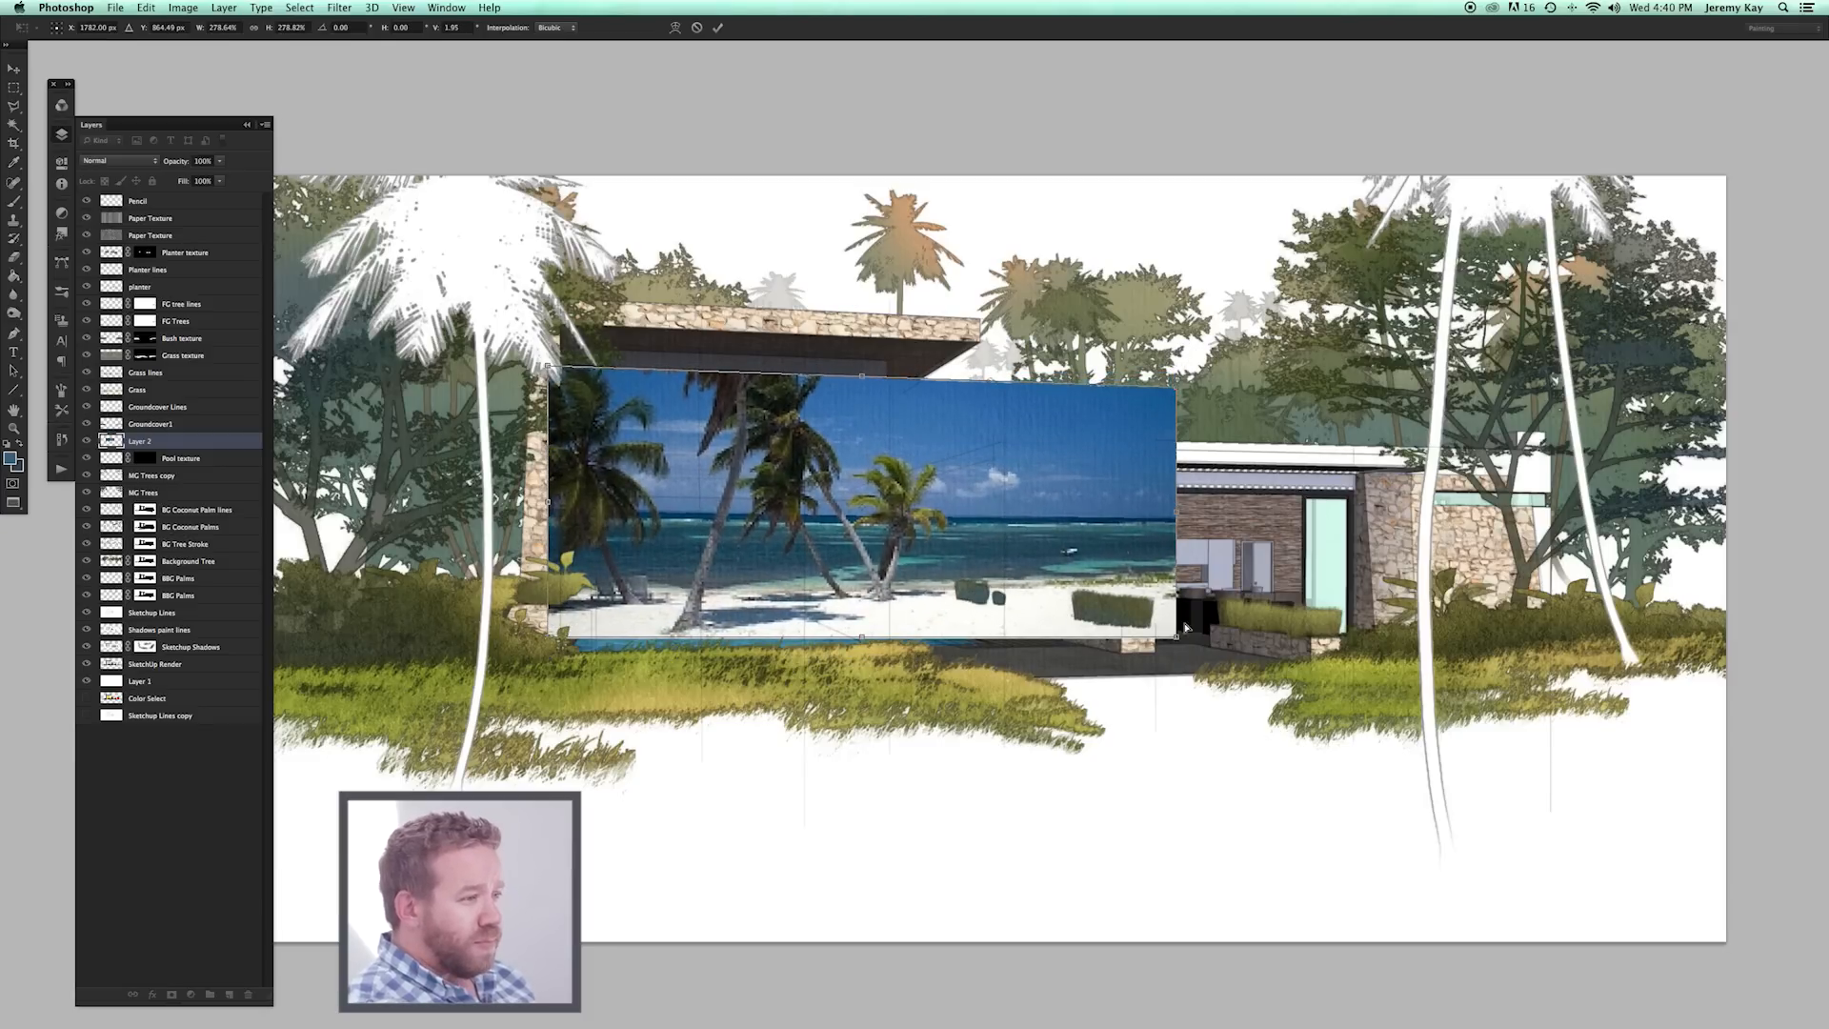
left_click_drag(1101, 591, 1042, 587)
key("Return")
Select the sky-and-sea section beside the palms with a rectangular marquee and duplicate it over the pavilion's far glass panel.
key("m")
left_click_drag(896, 351, 1125, 680)
key("c")
key("Escape")
key("v")
left_click_drag(980, 605, 1322, 637)
Select the middle palms in the beach photo with a rectangular marquee and duplicate them onto the smaller photo piece.
key("m")
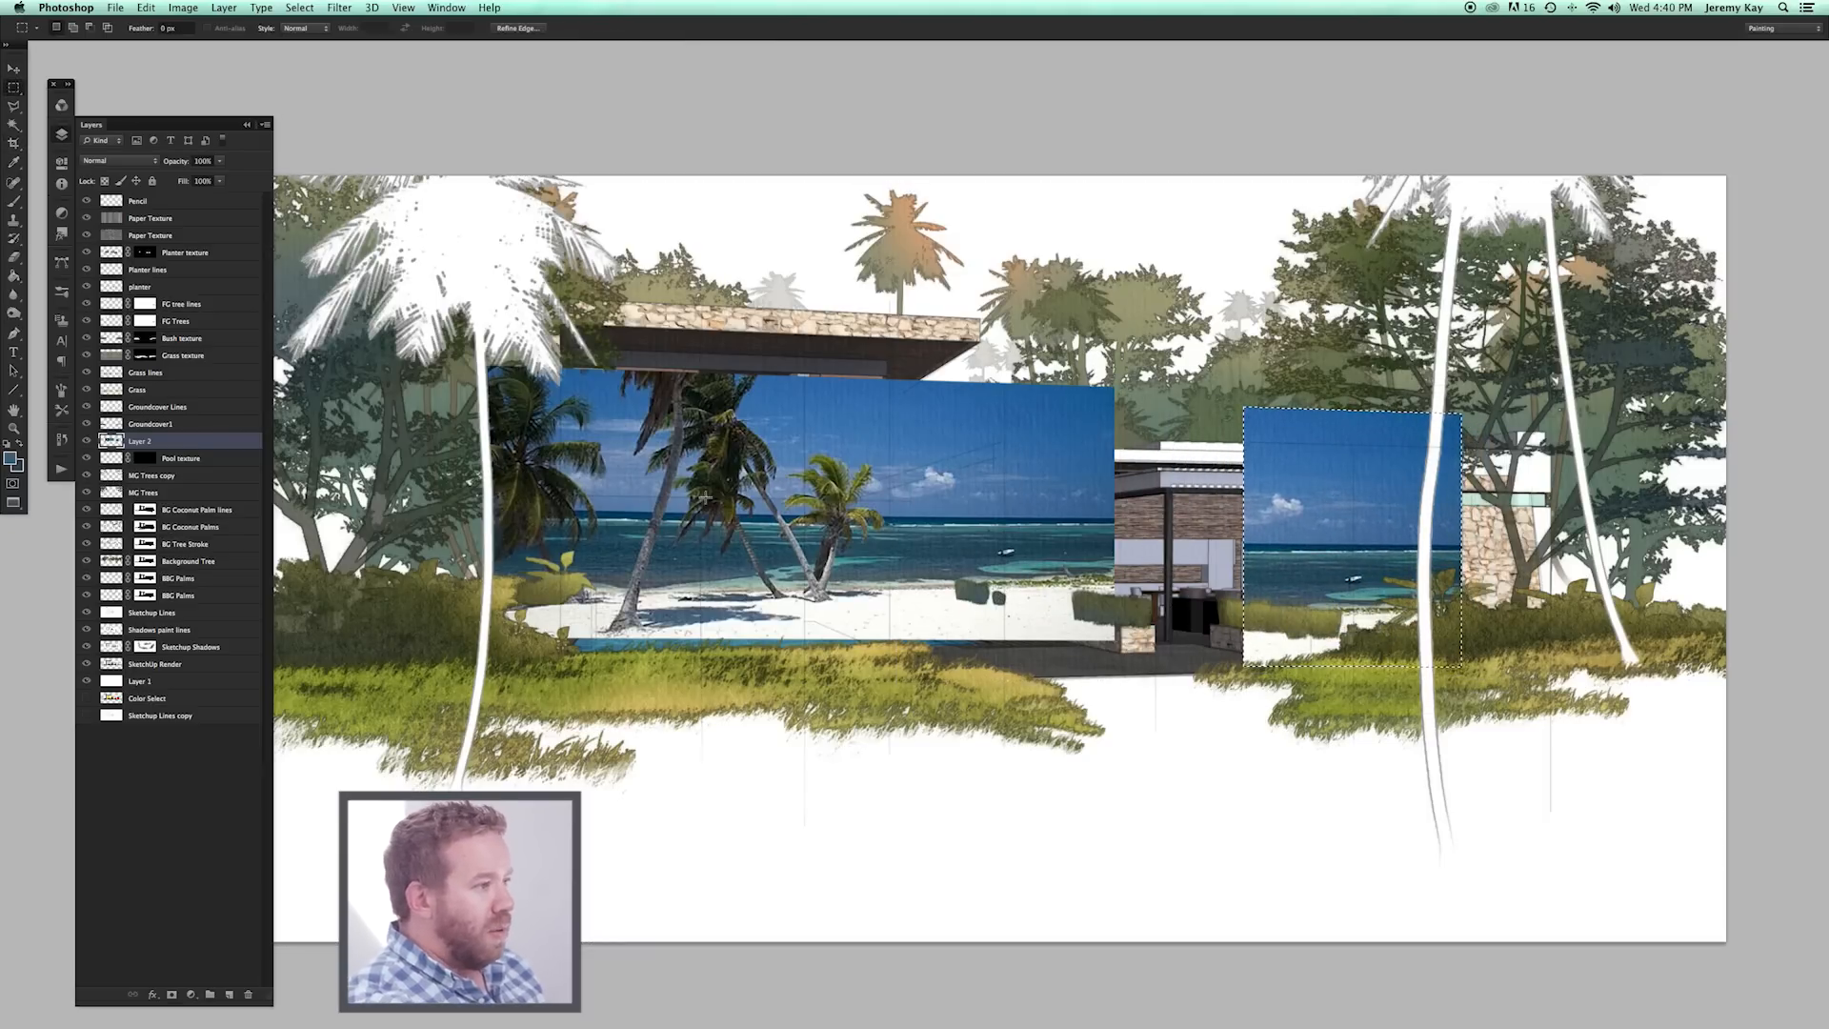
left_click_drag(673, 288, 900, 612)
key("v")
left_click_drag(826, 550, 1341, 578)
Flip the duplicated palms horizontally, reposition them slightly within the smaller photo piece, and deselect.
left_click(146, 7)
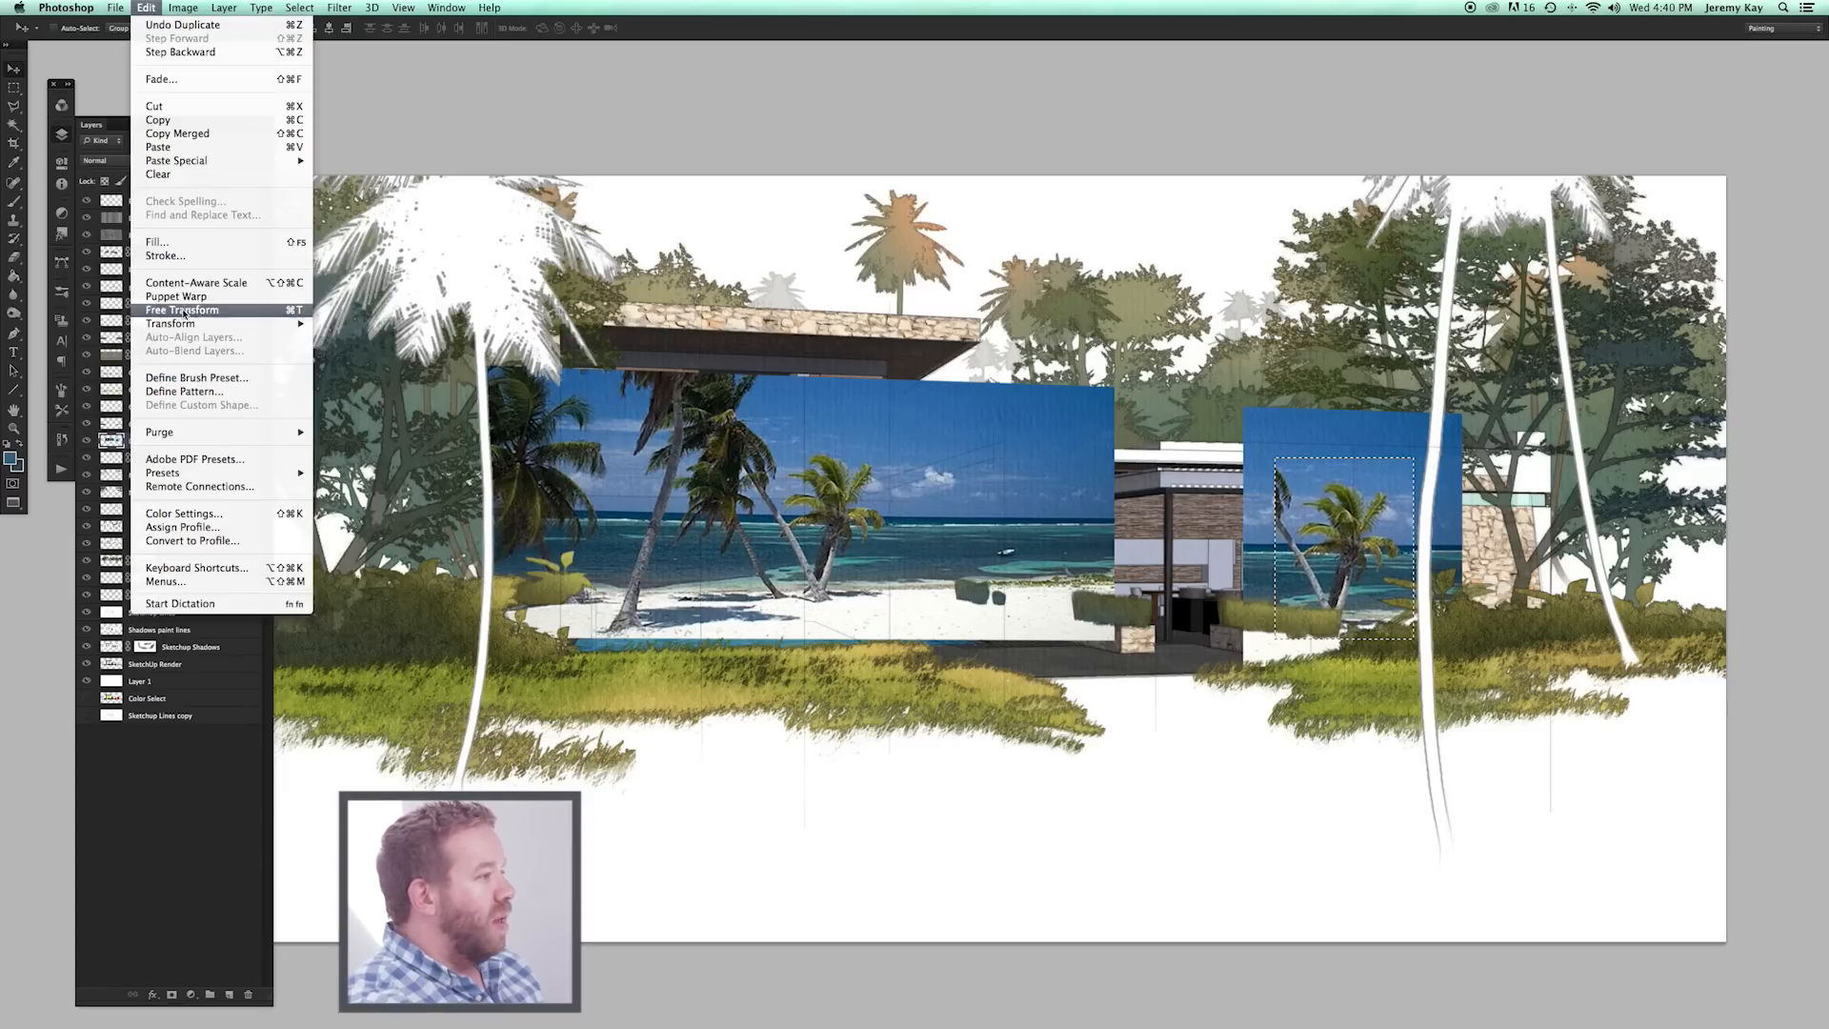
mouse_move(190, 324)
left_click(352, 499)
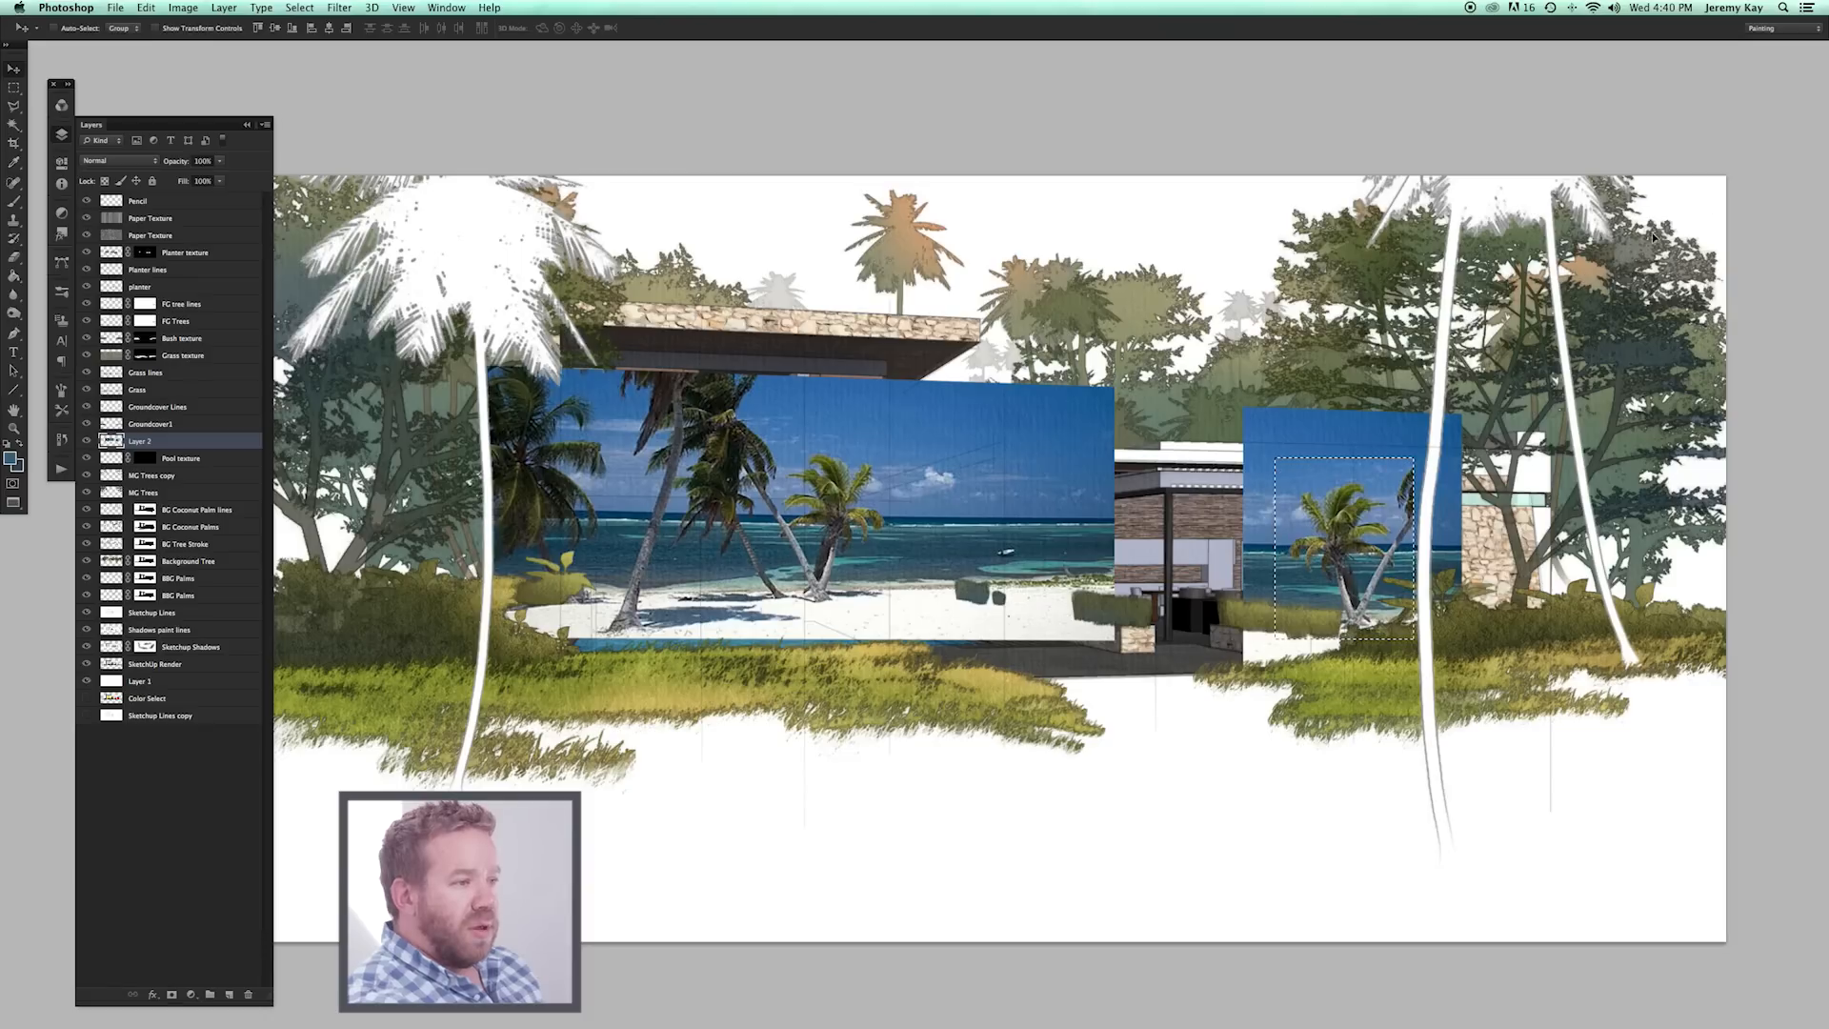
mouse_move(1345, 517)
left_mouse_down()
mouse_move(1352, 533)
mouse_move(1330, 533)
left_mouse_up()
key("super+d")
Rename the beach photo layer Reflection and select an upper-floor window pane by its Color Select colour with the Magic Wand.
left_click_drag(1124, 545, 1179, 484)
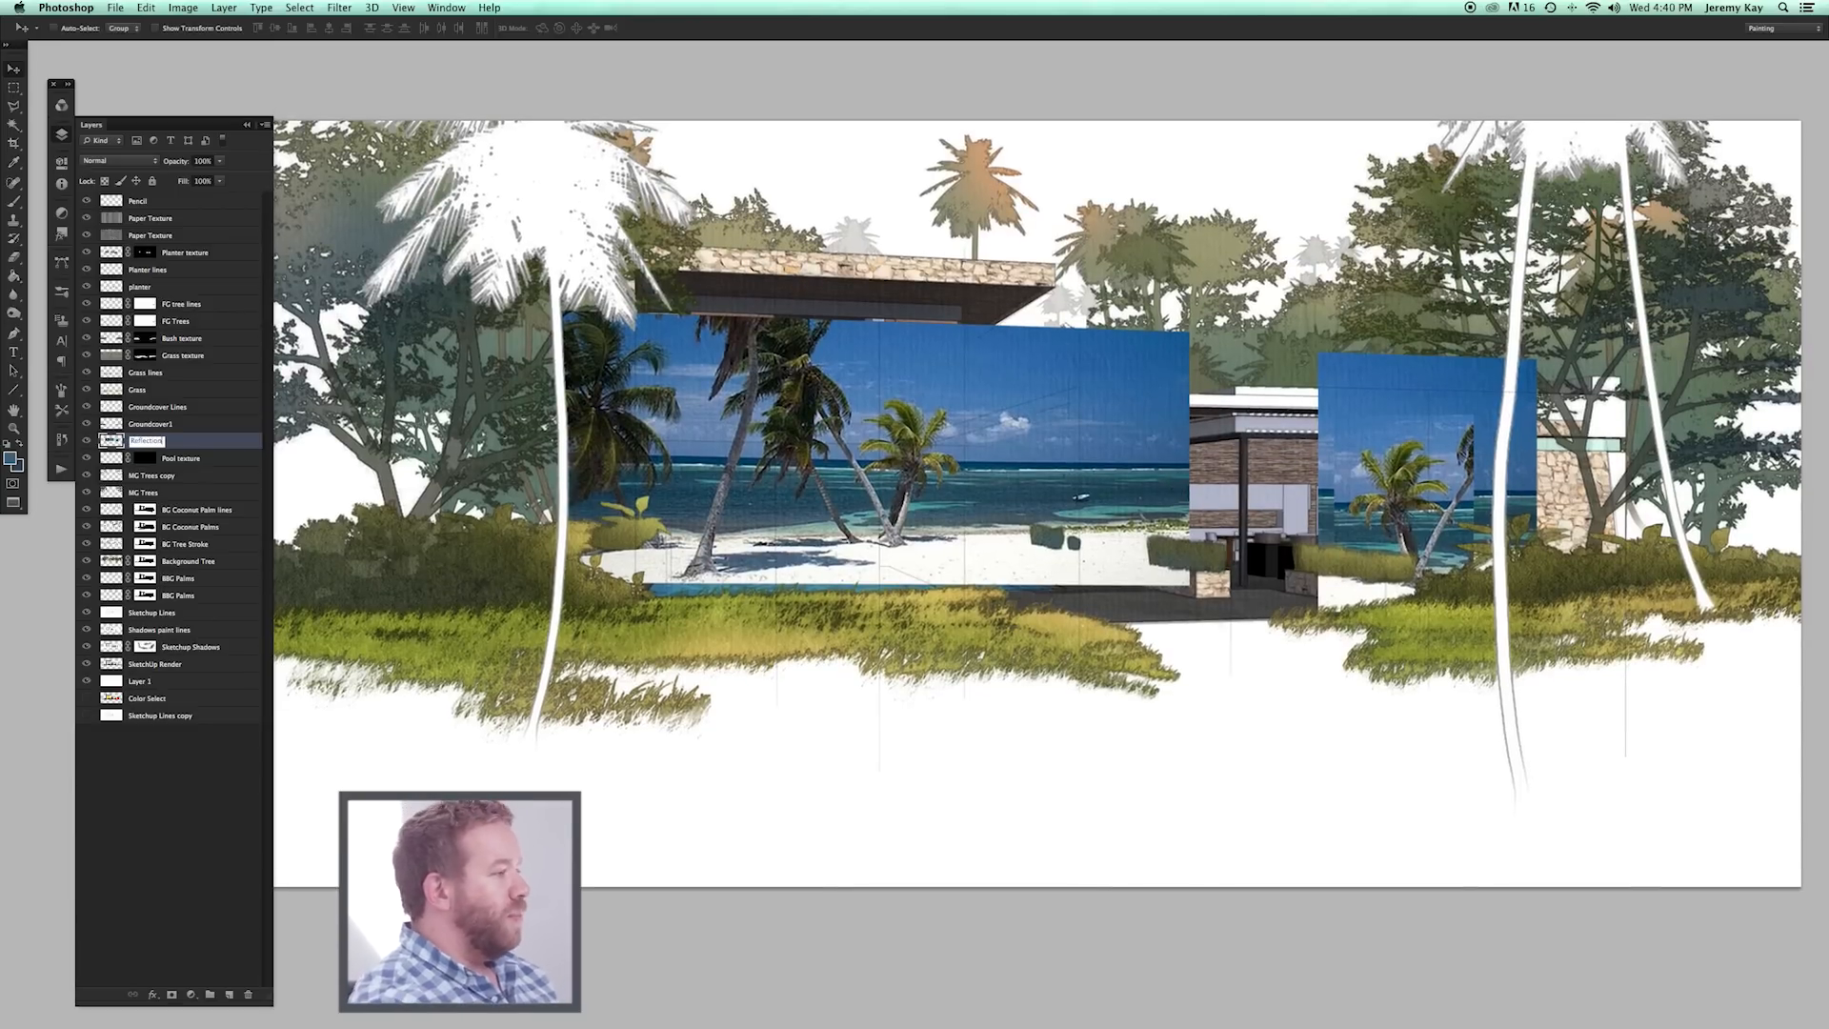
left_click(86, 700, "alt")
left_click(85, 700, "alt")
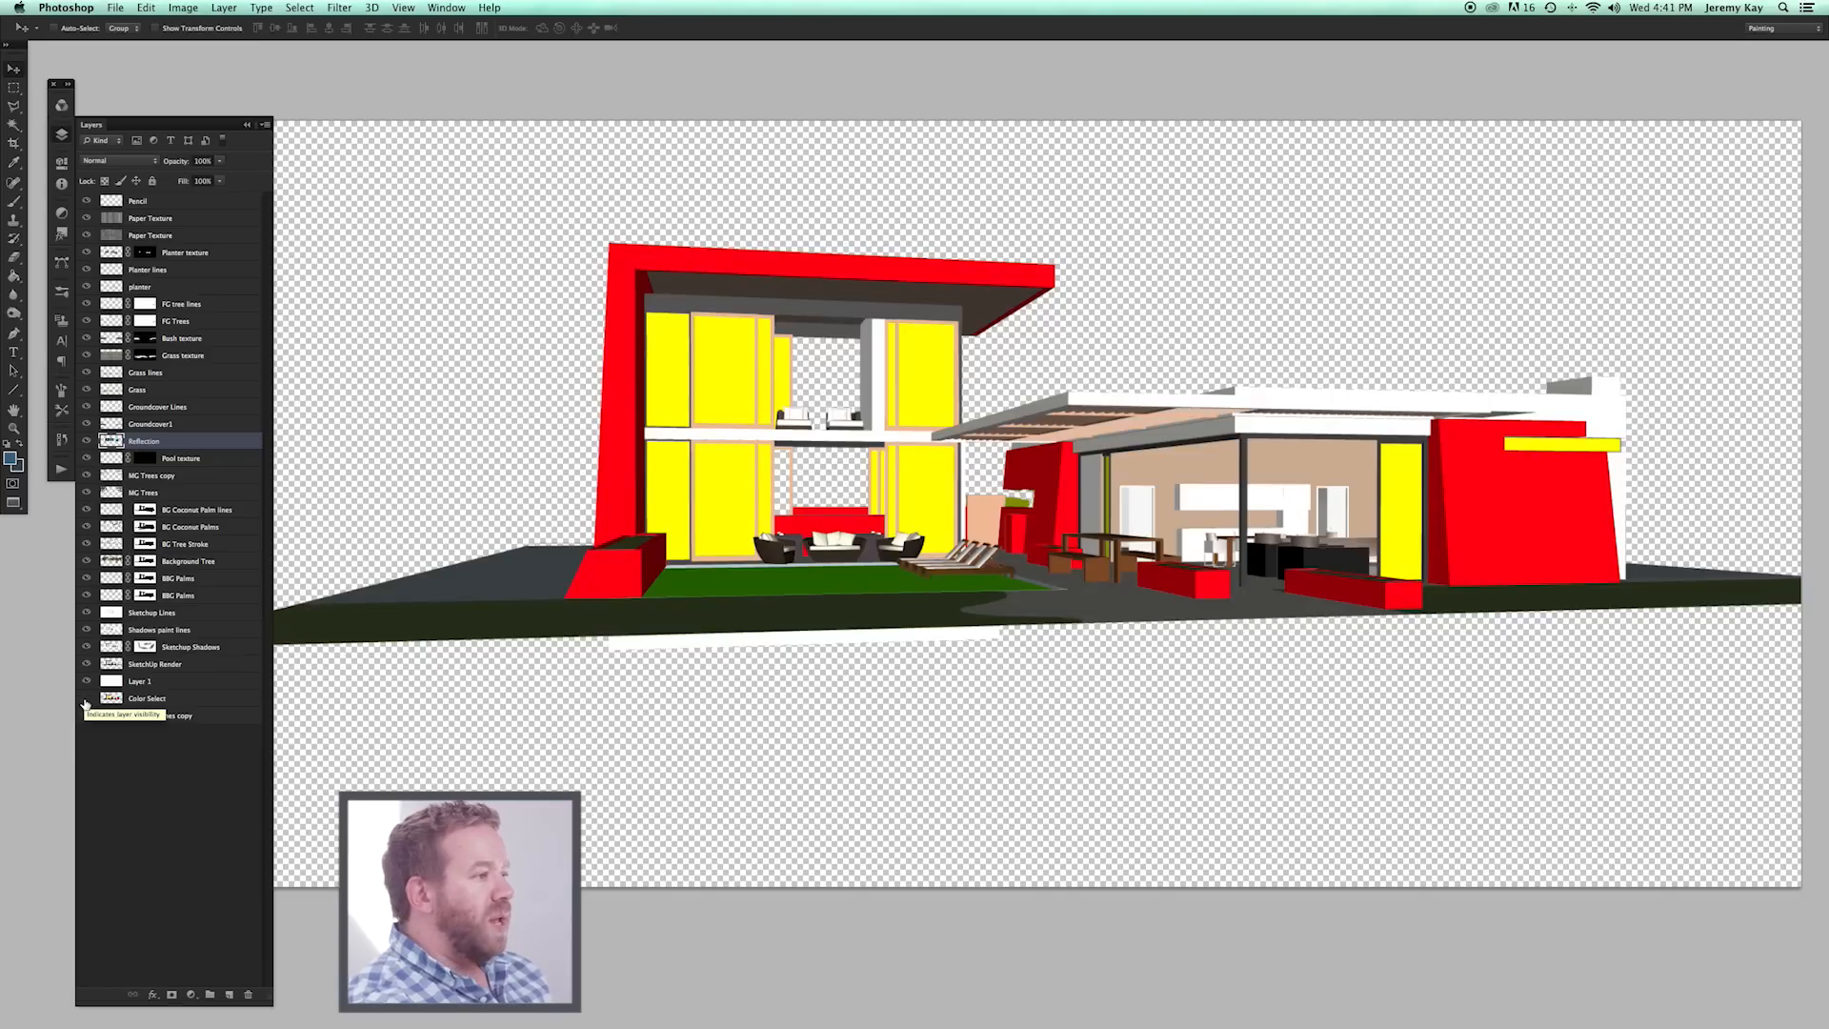
key("w")
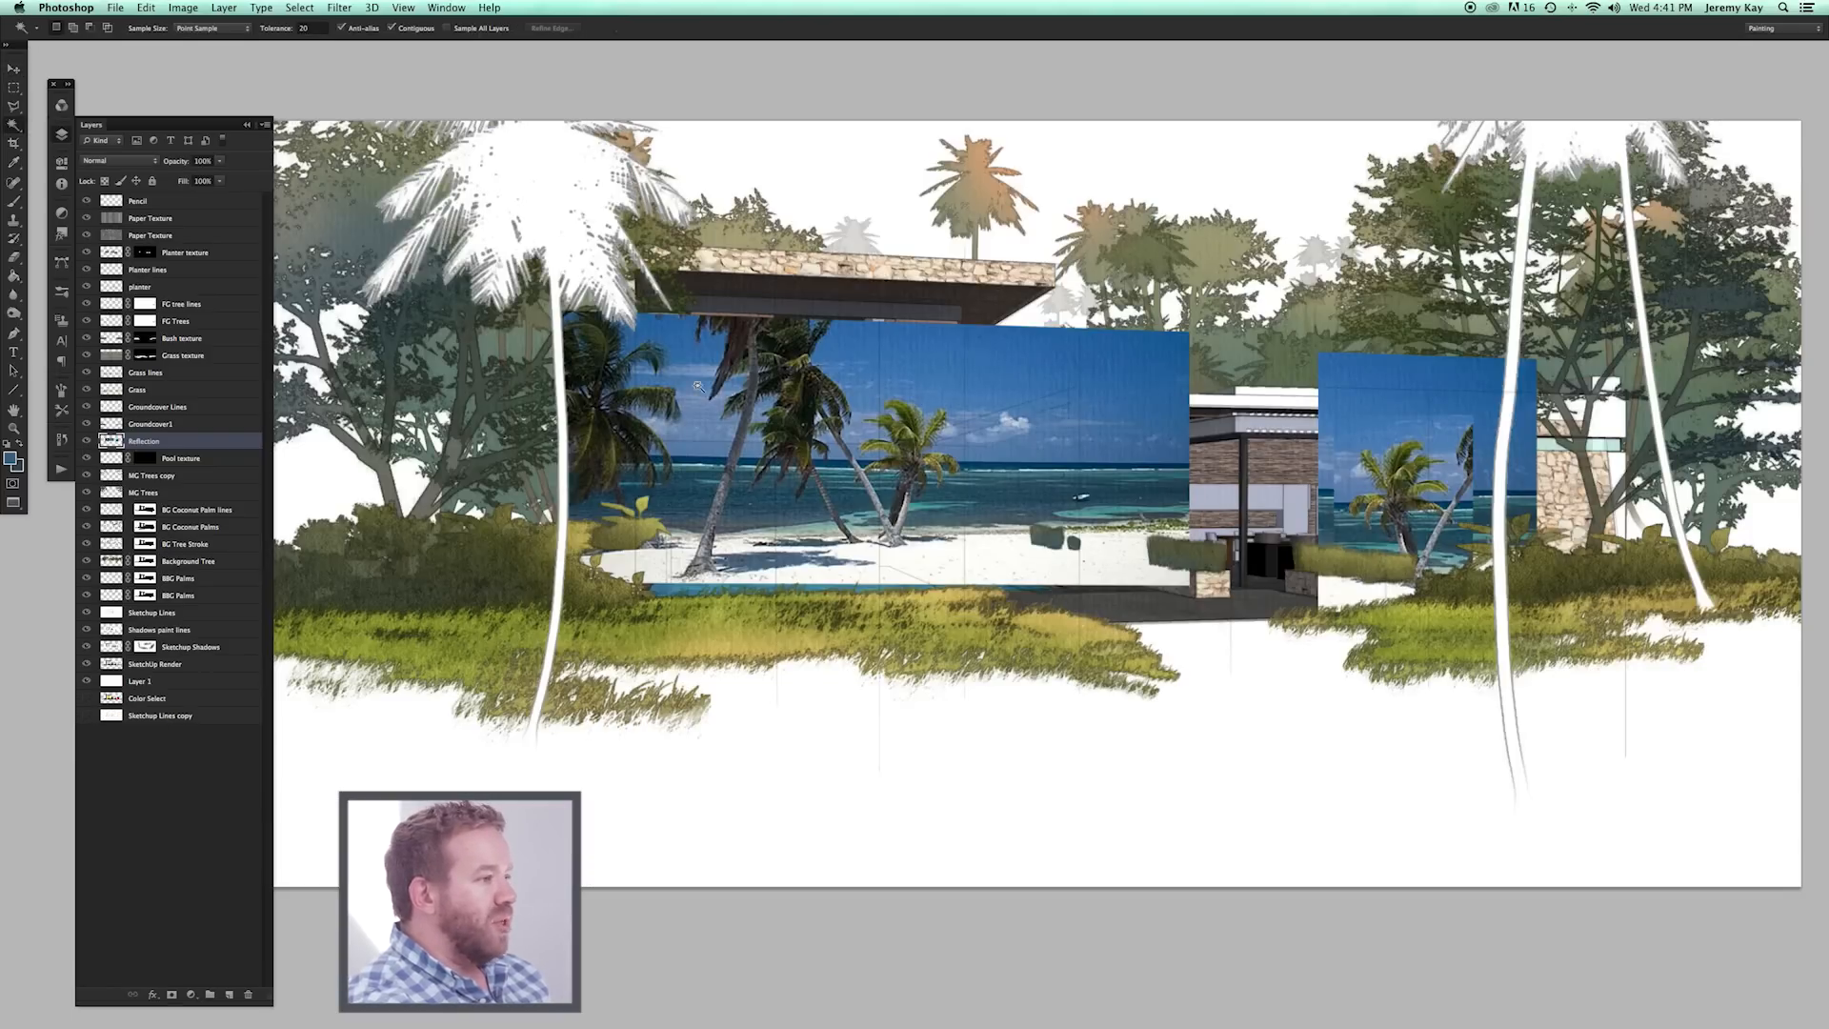
left_click(733, 348)
left_click(216, 702)
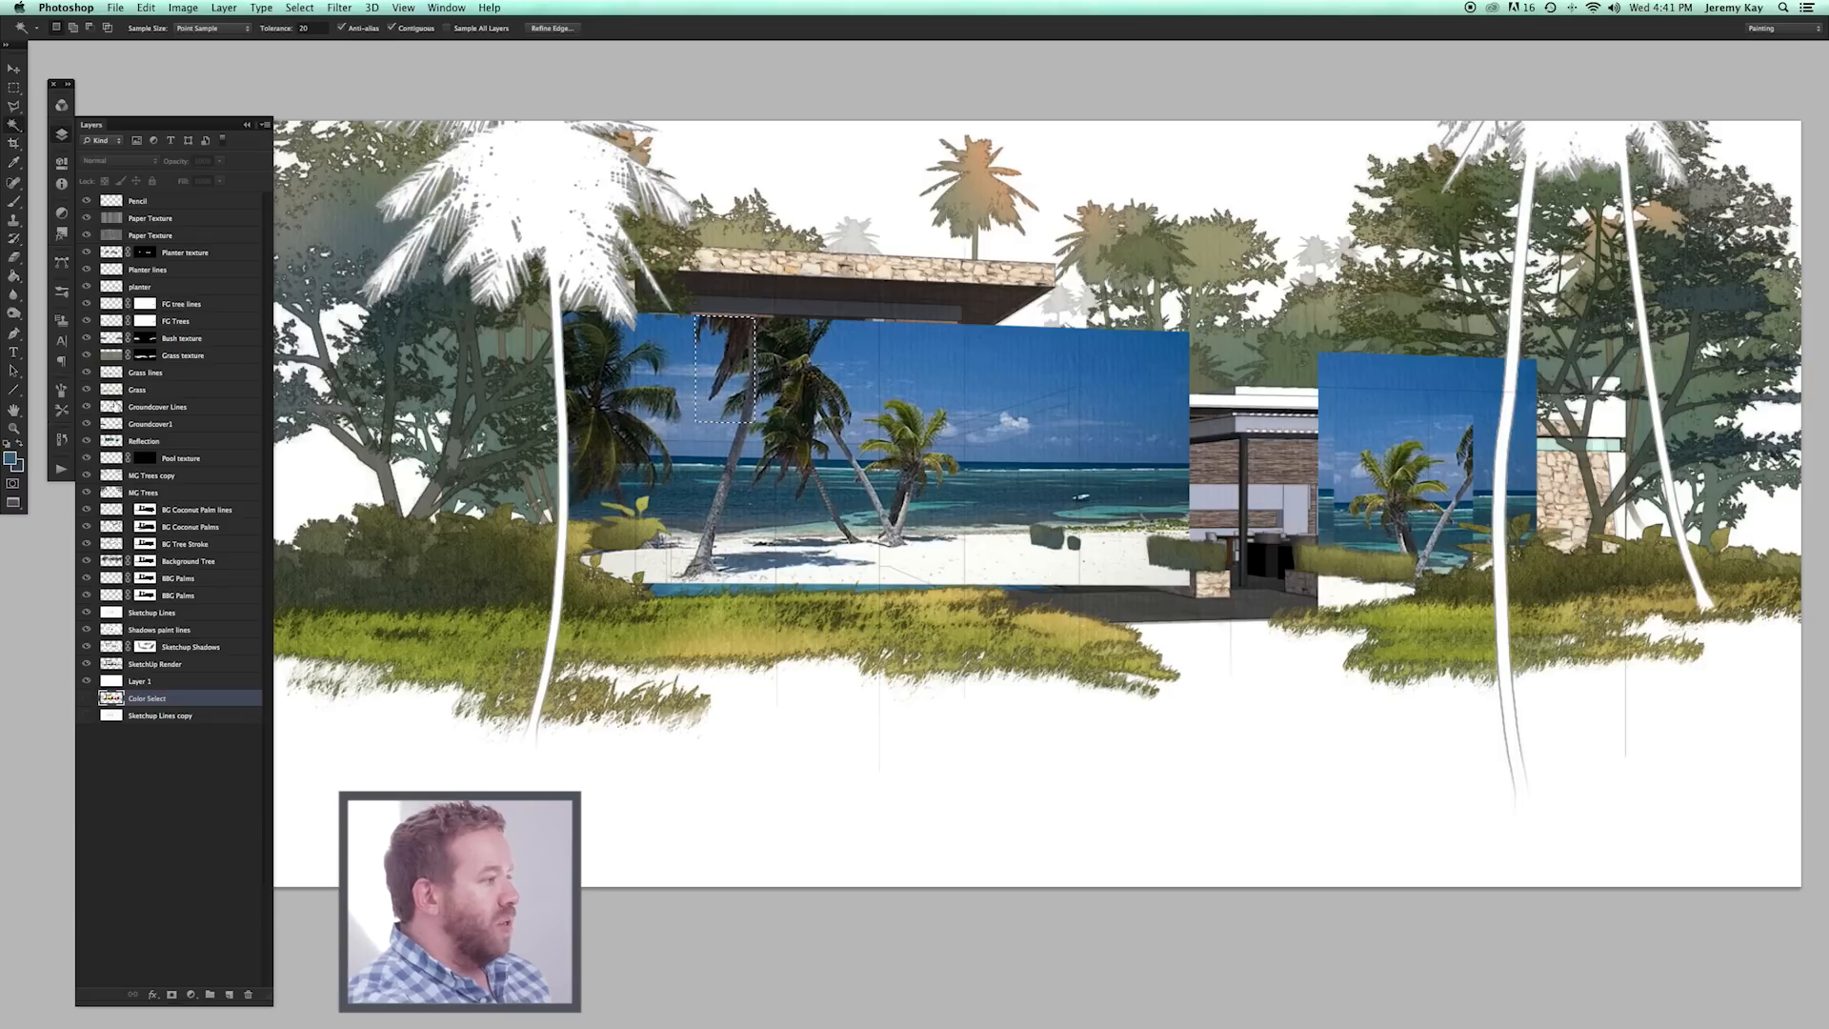
Hide the Reflection layer and extend the selection to all matching glass on the Color Select layer with Similar.
left_click(86, 441)
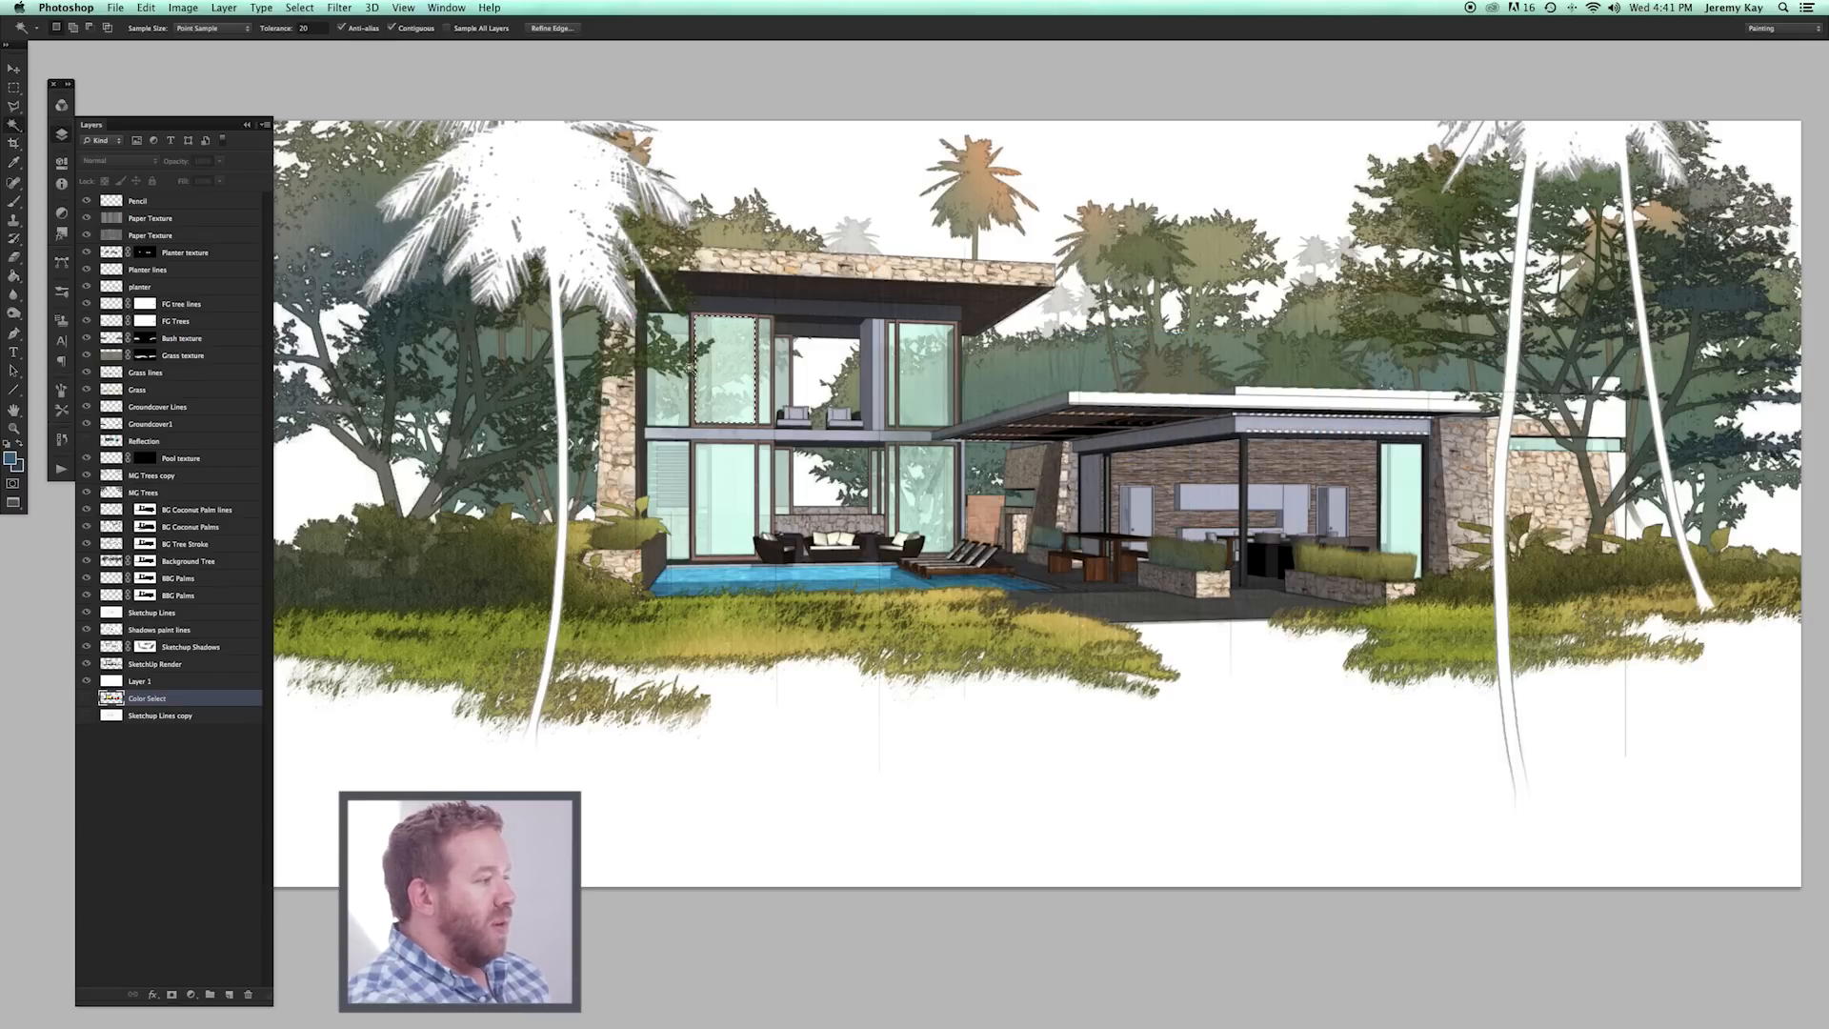
left_click(86, 699, "alt")
left_click(86, 698, "alt")
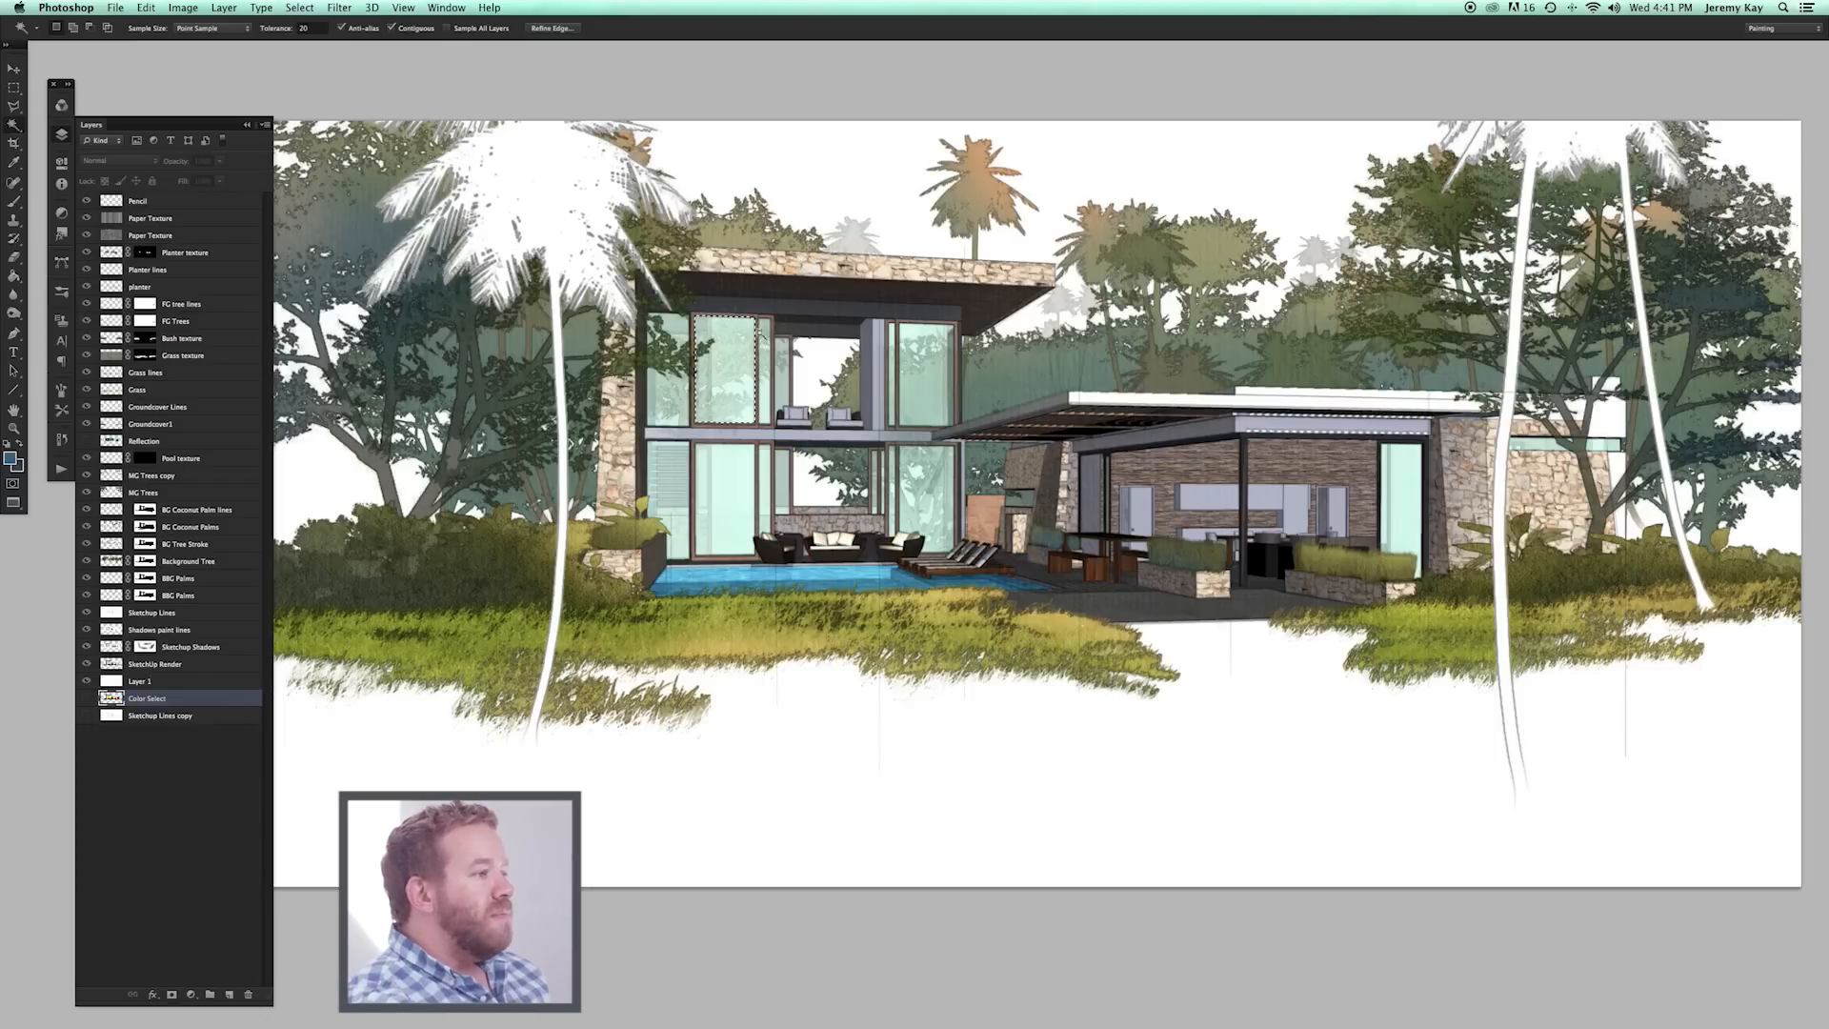
left_click(312, 7)
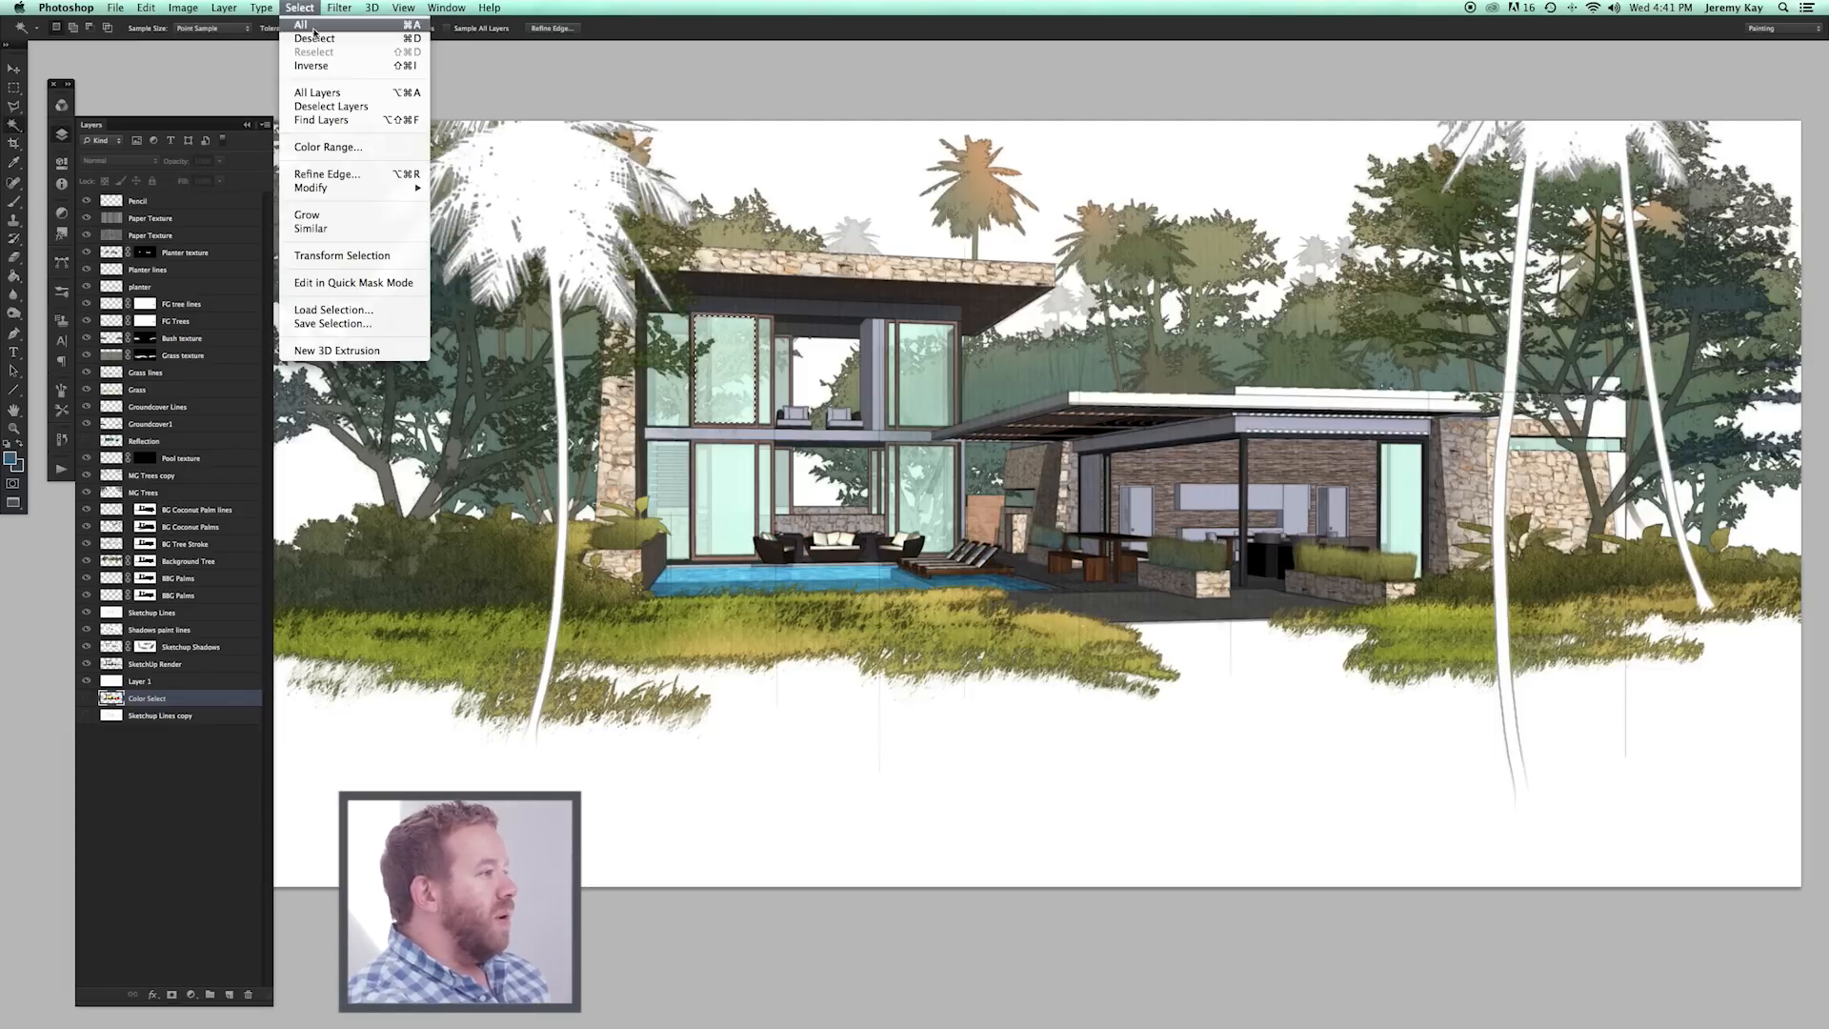
left_click(357, 229)
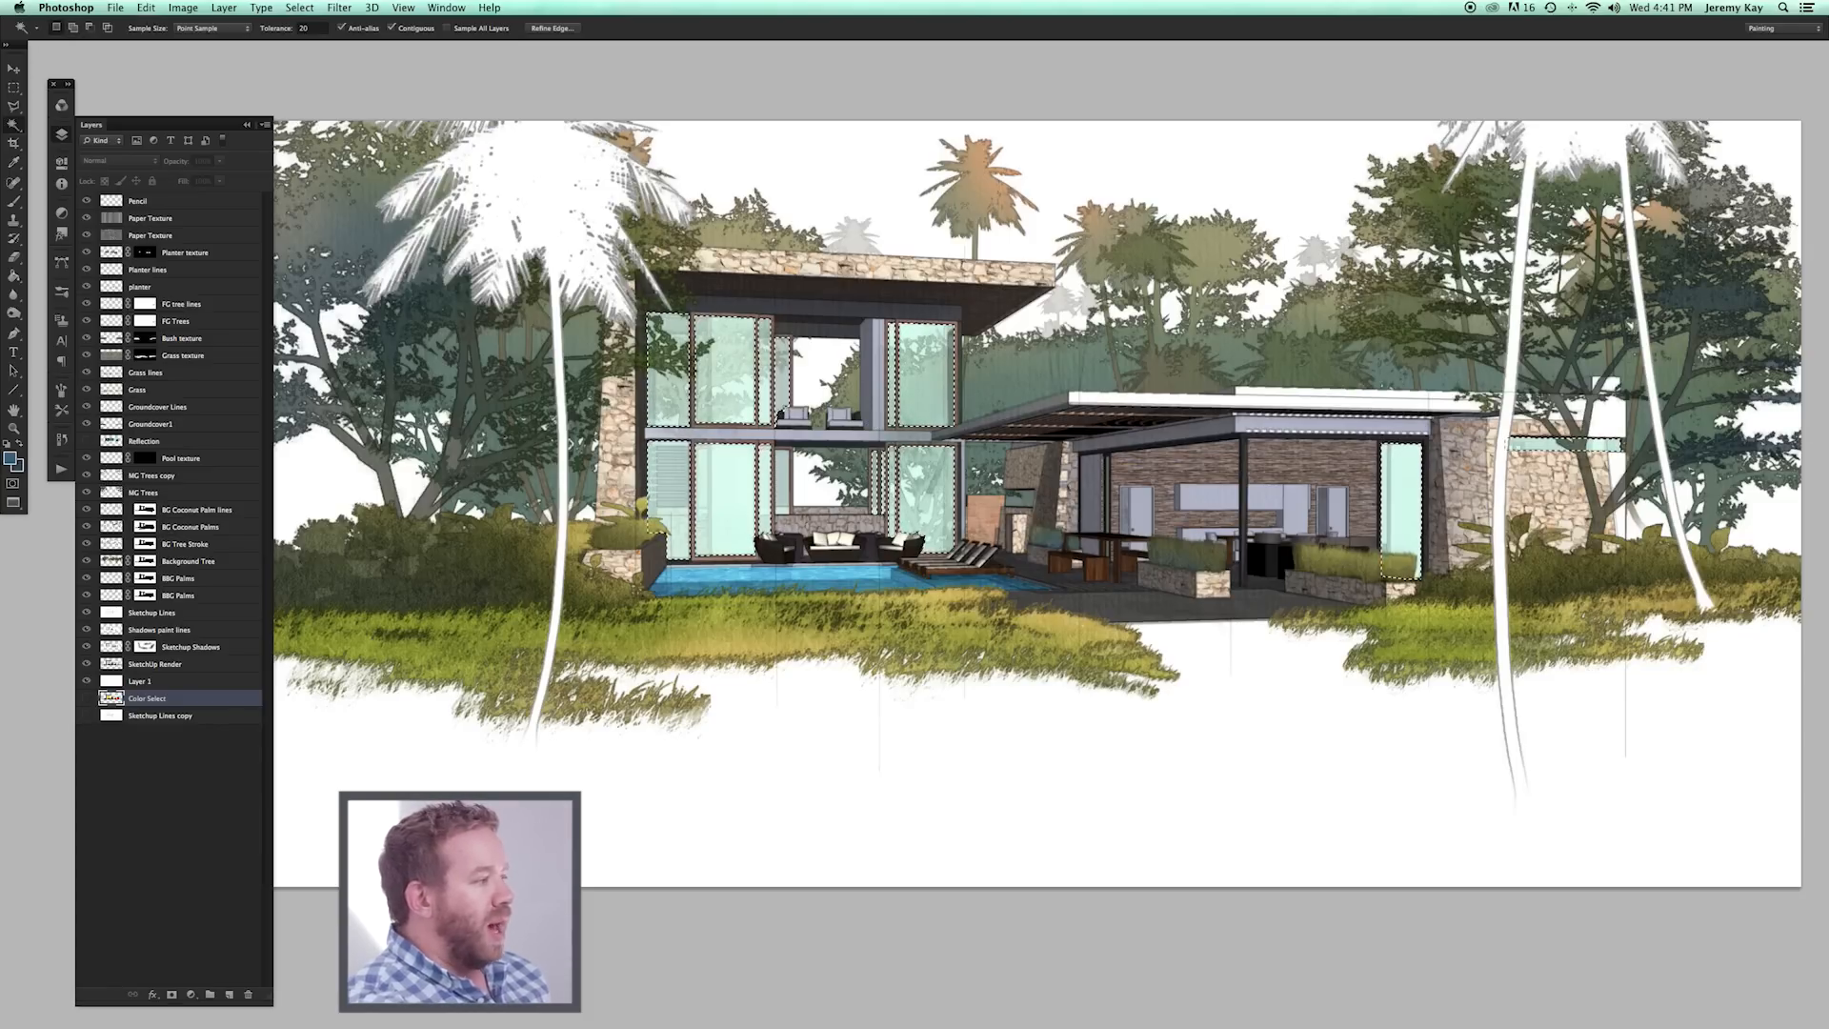
Add the missed narrow ground-floor pane to the glass selection and check the selection against the isolated Color Select layer.
left_click(15, 429)
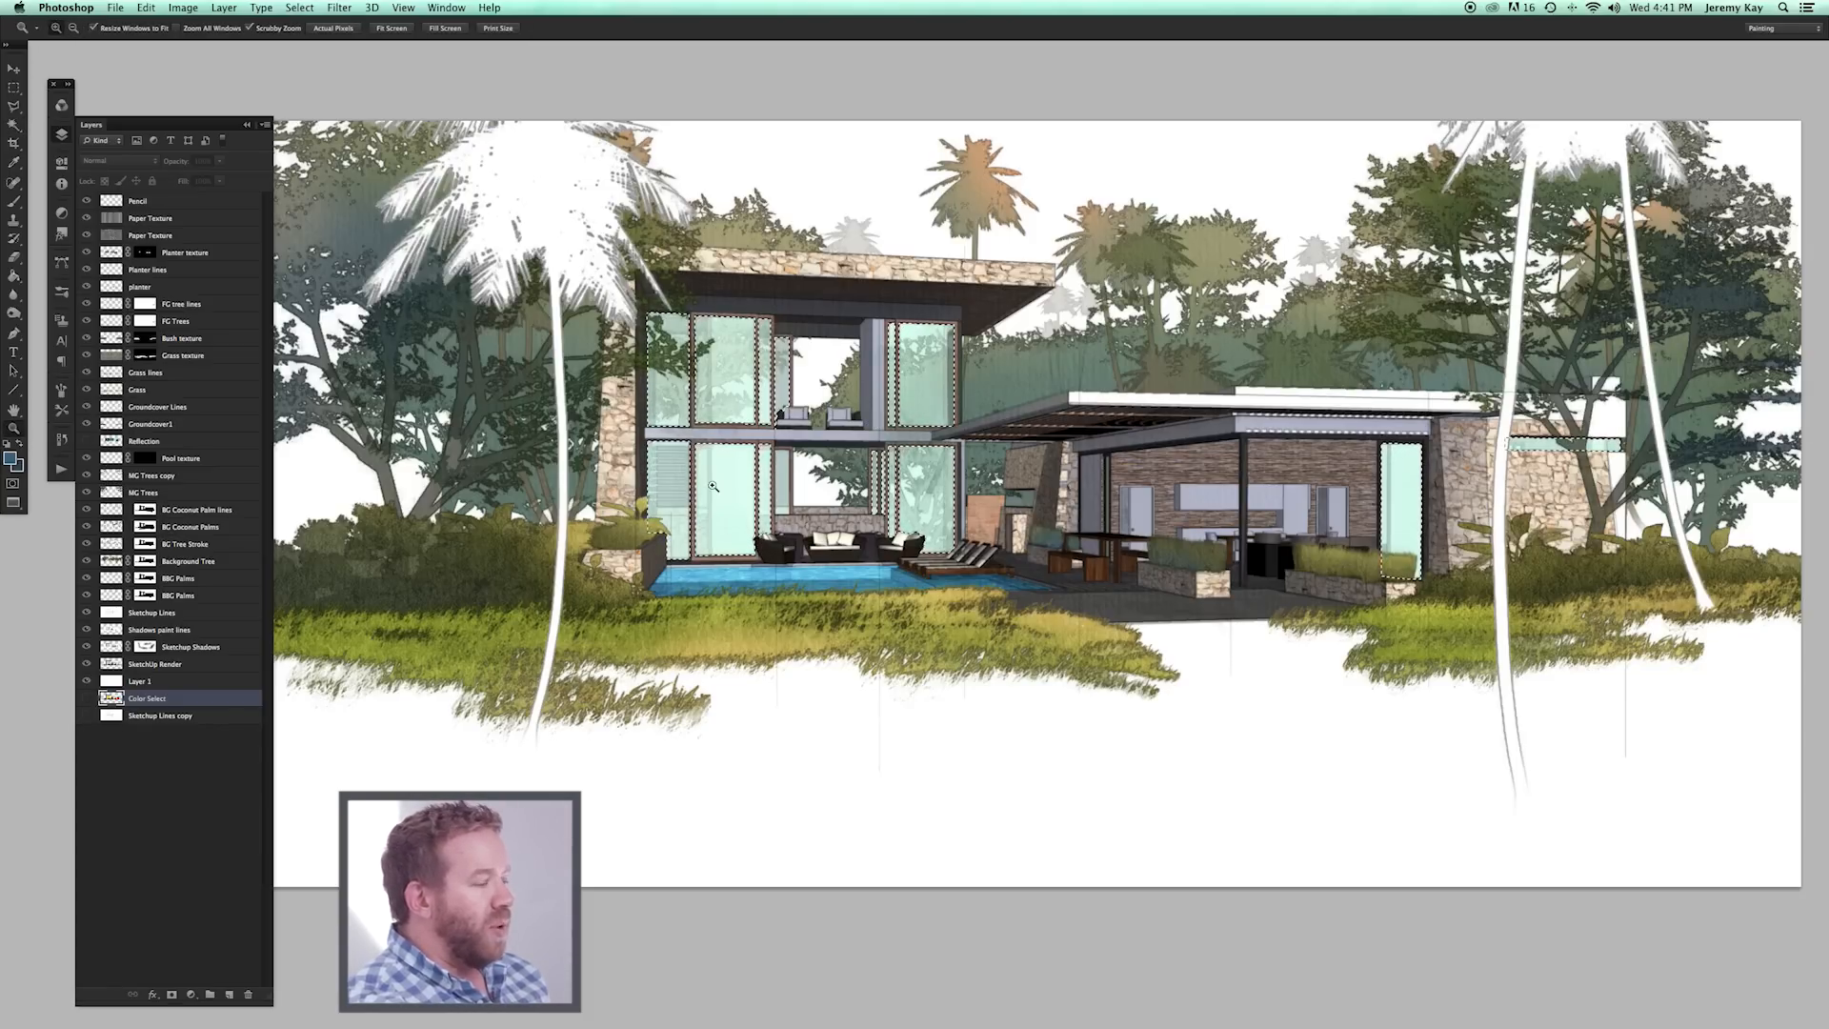
left_click_drag(797, 452, 880, 516)
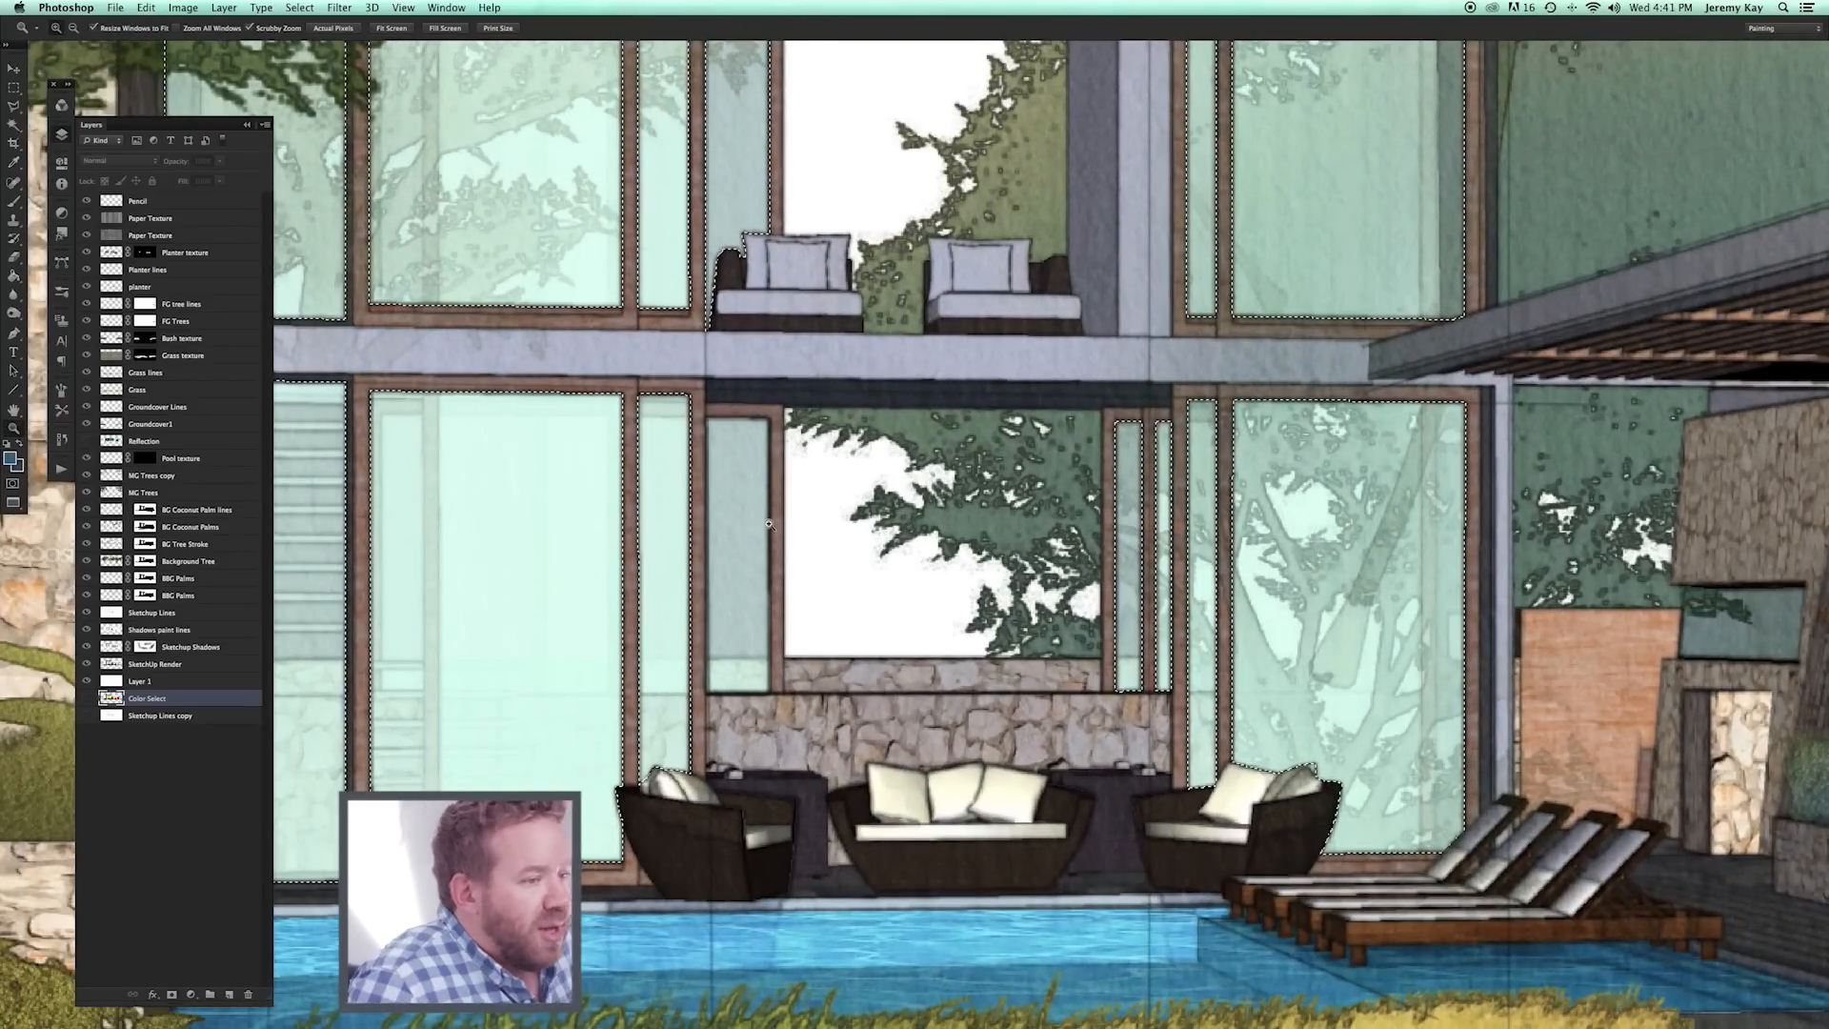
key("w")
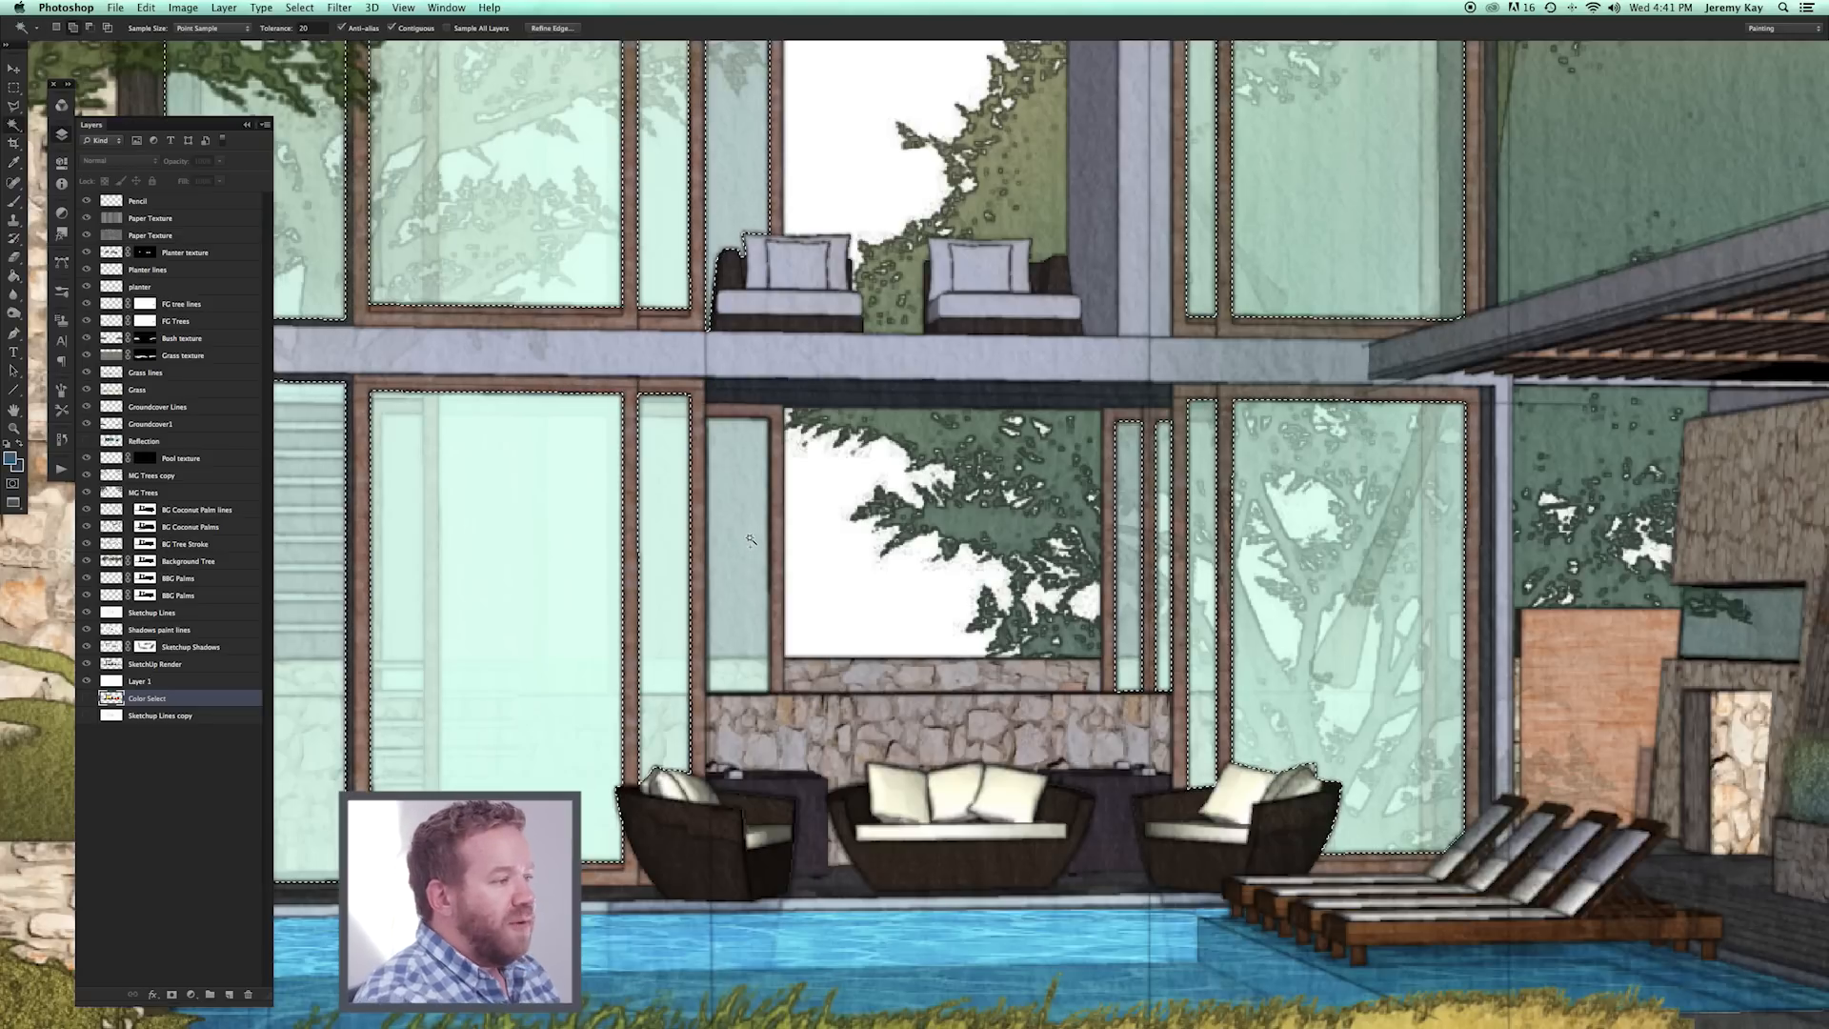
left_click(751, 462, "shift")
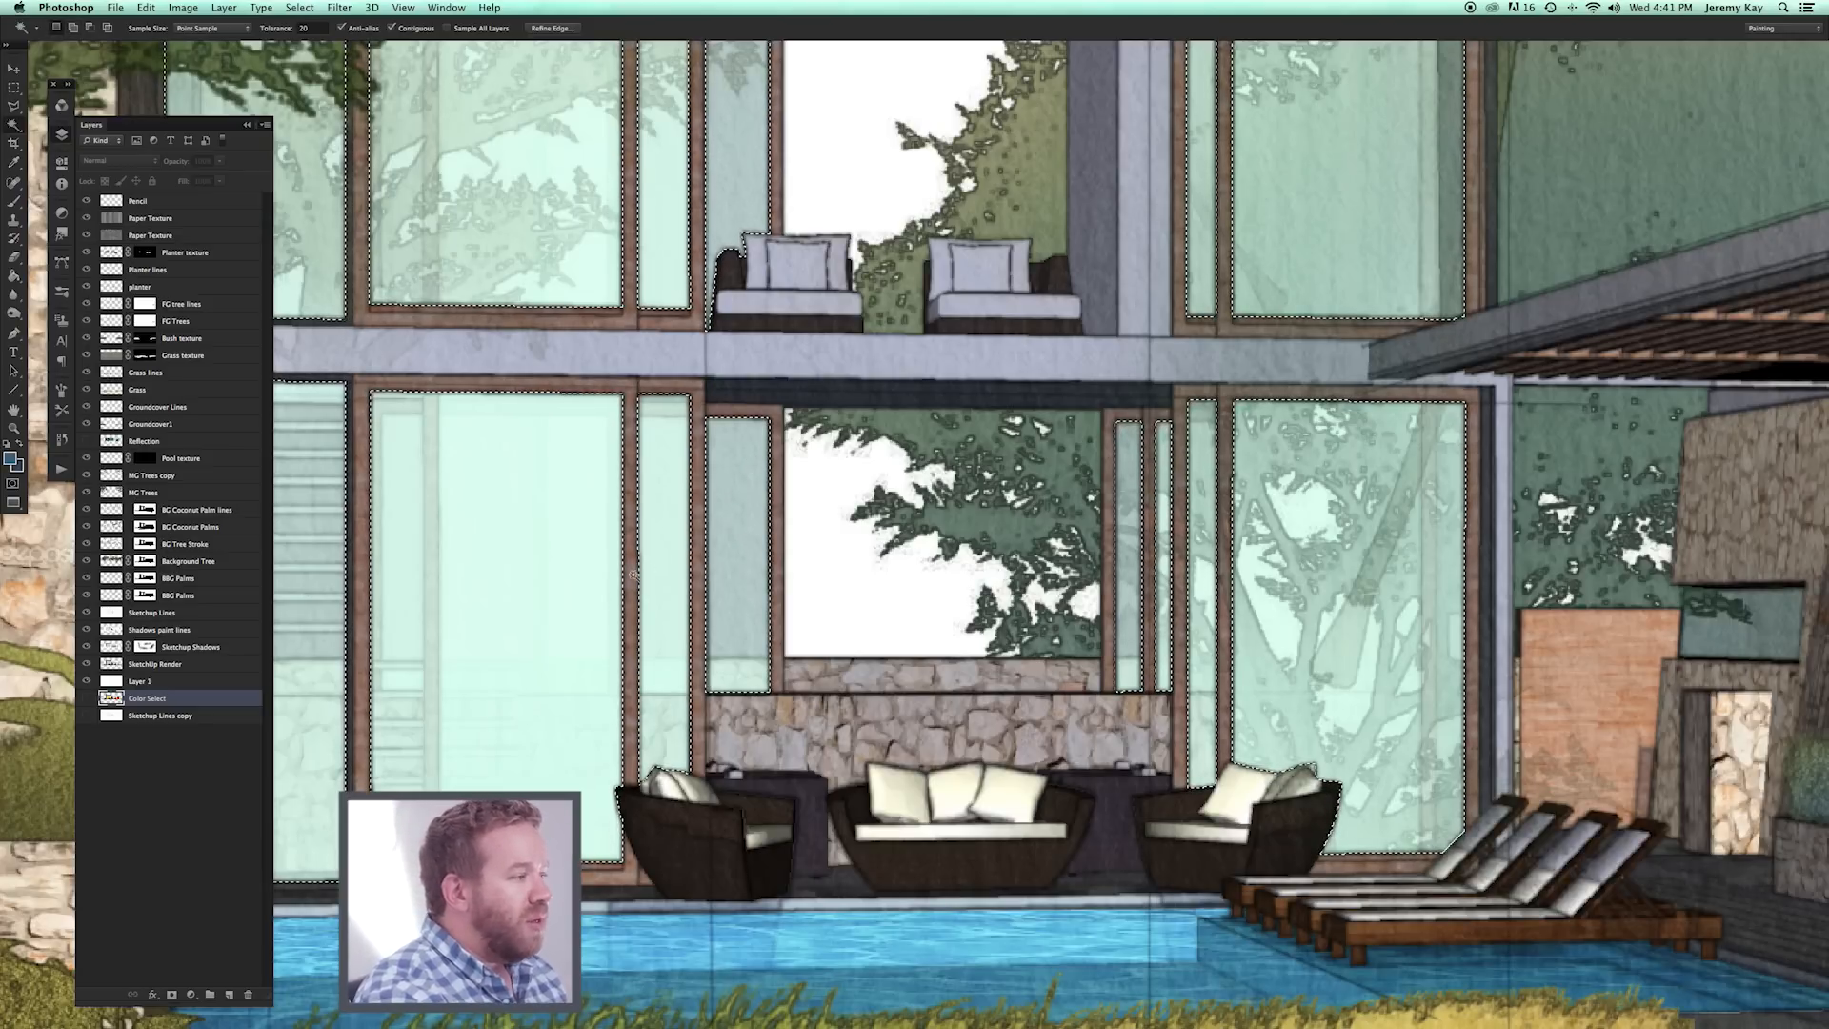
left_click(13, 429)
left_click_drag(666, 579, 604, 576)
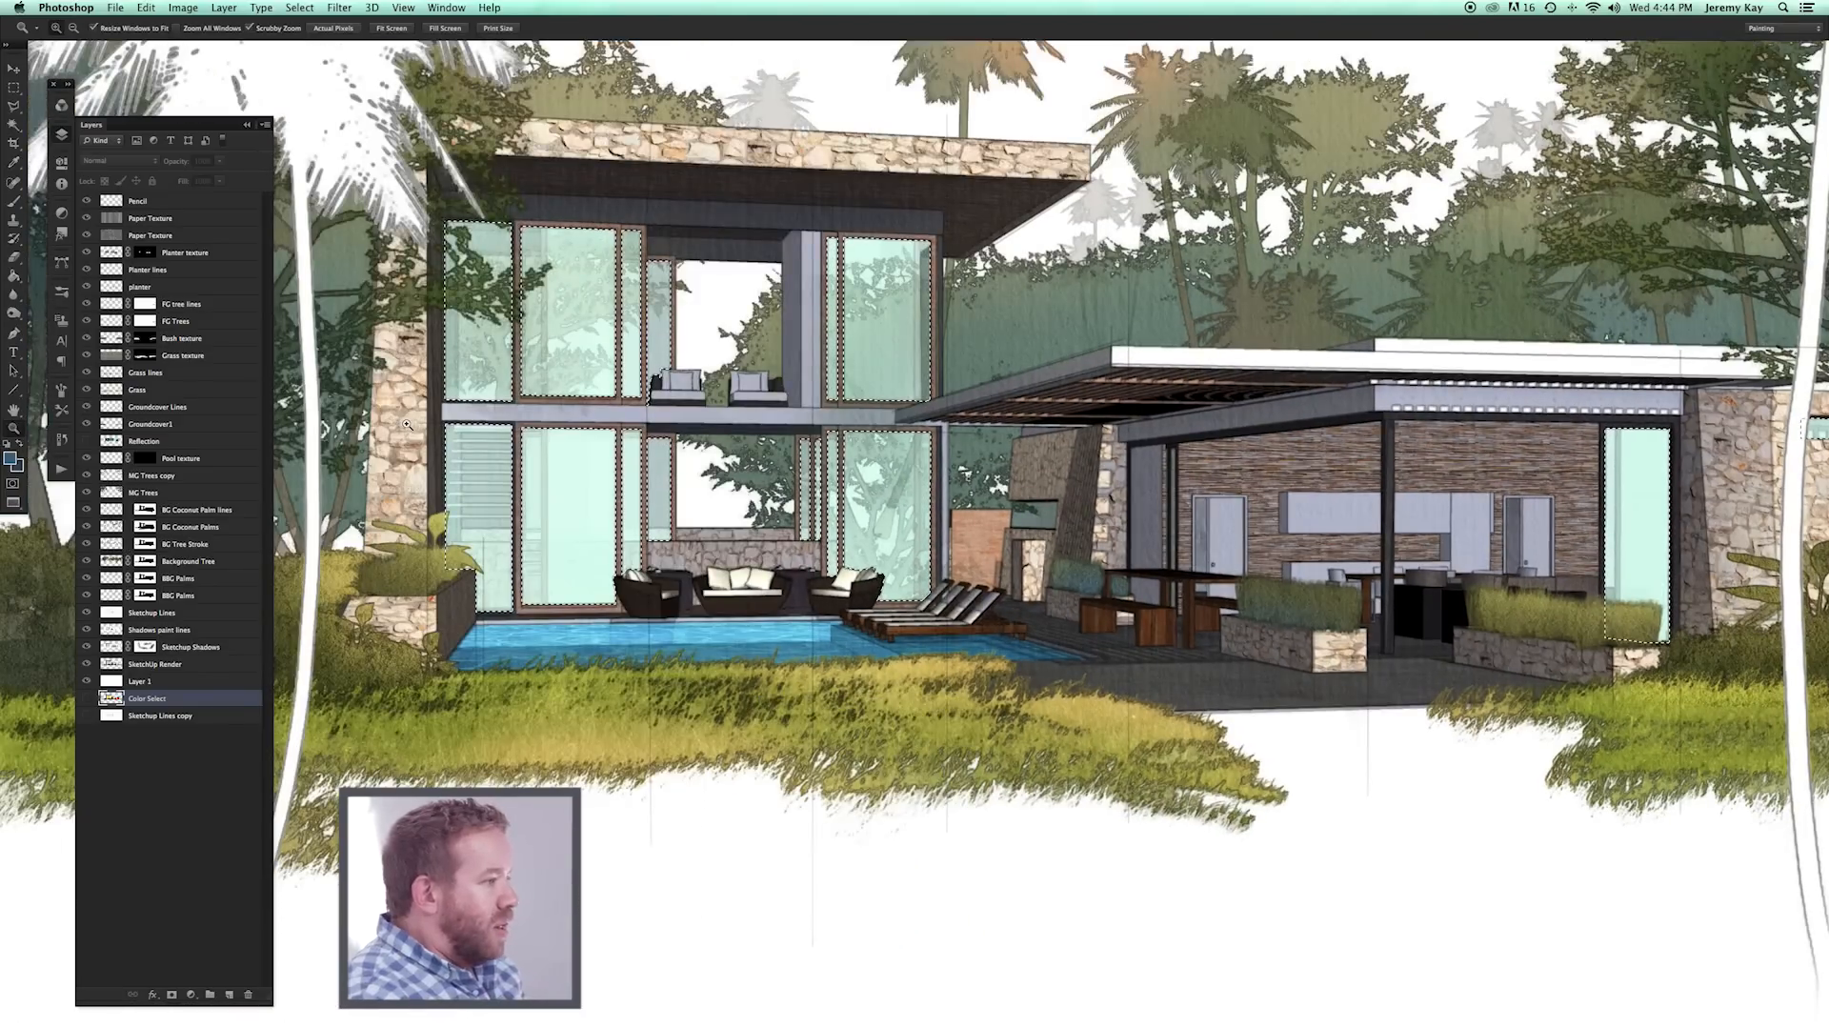
left_click_drag(837, 469, 890, 583)
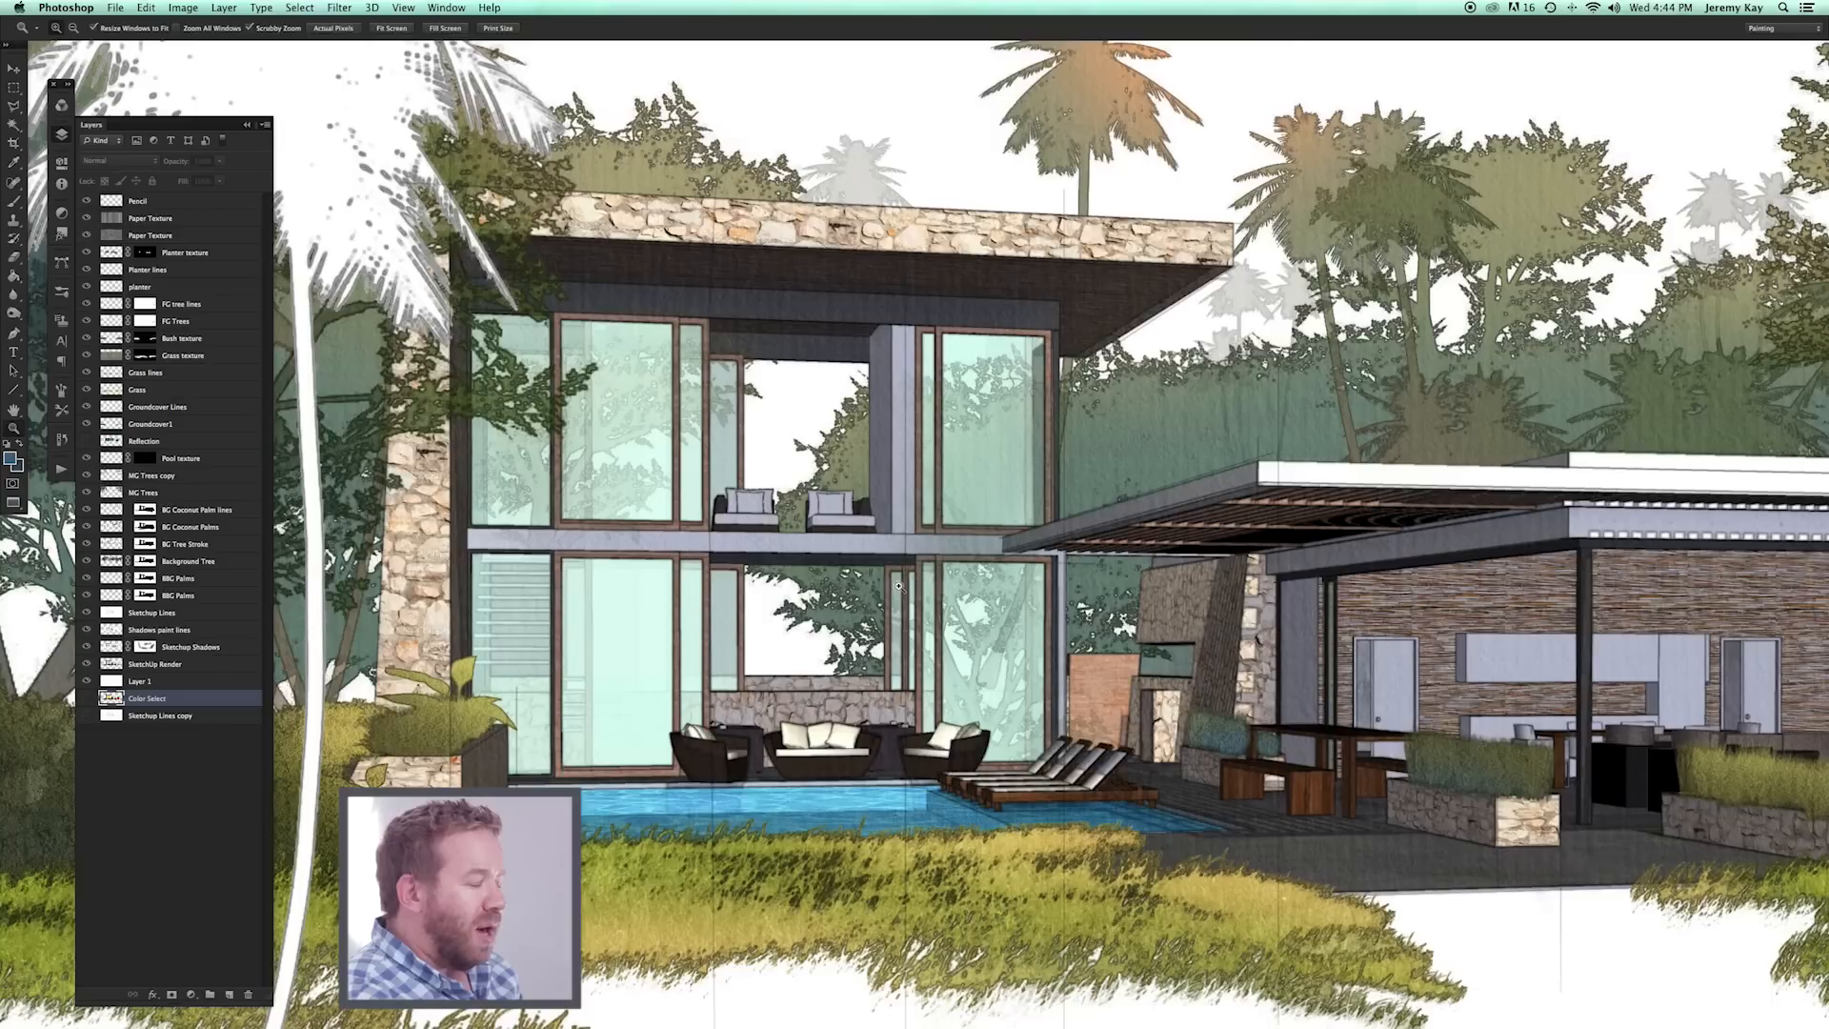
left_click(86, 698, "alt")
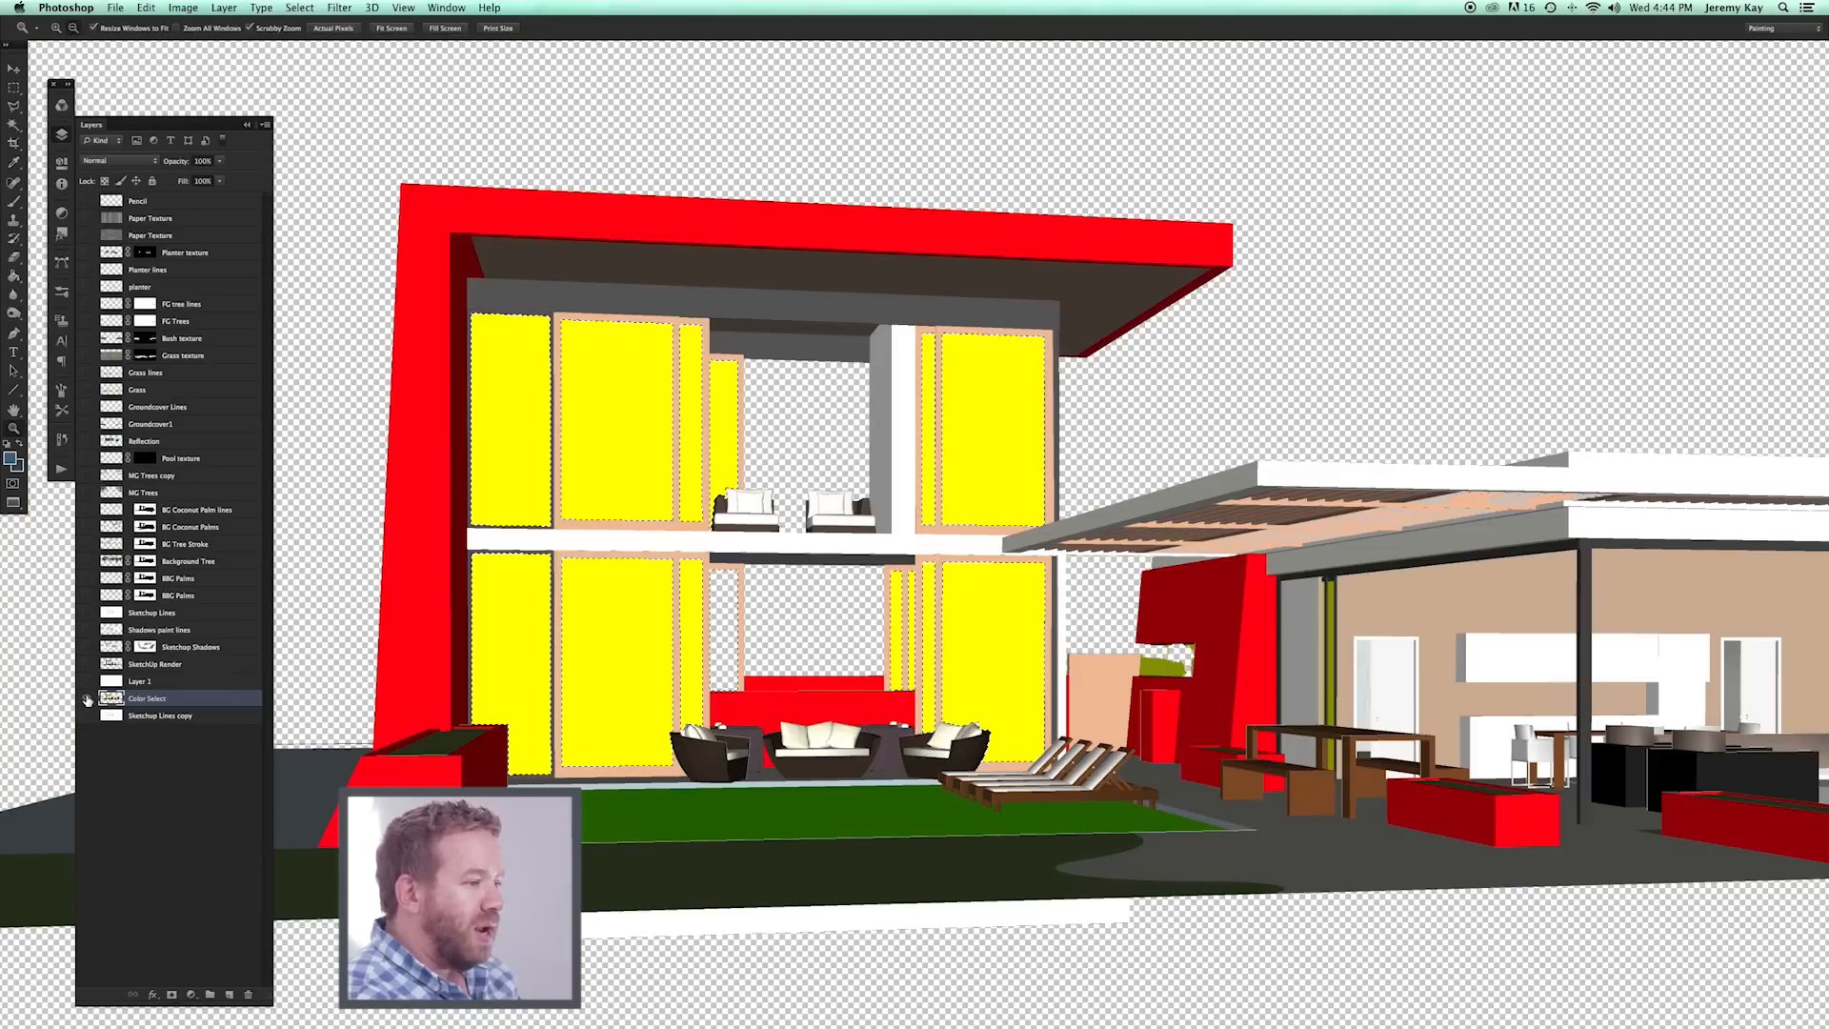
left_click(87, 698, "alt")
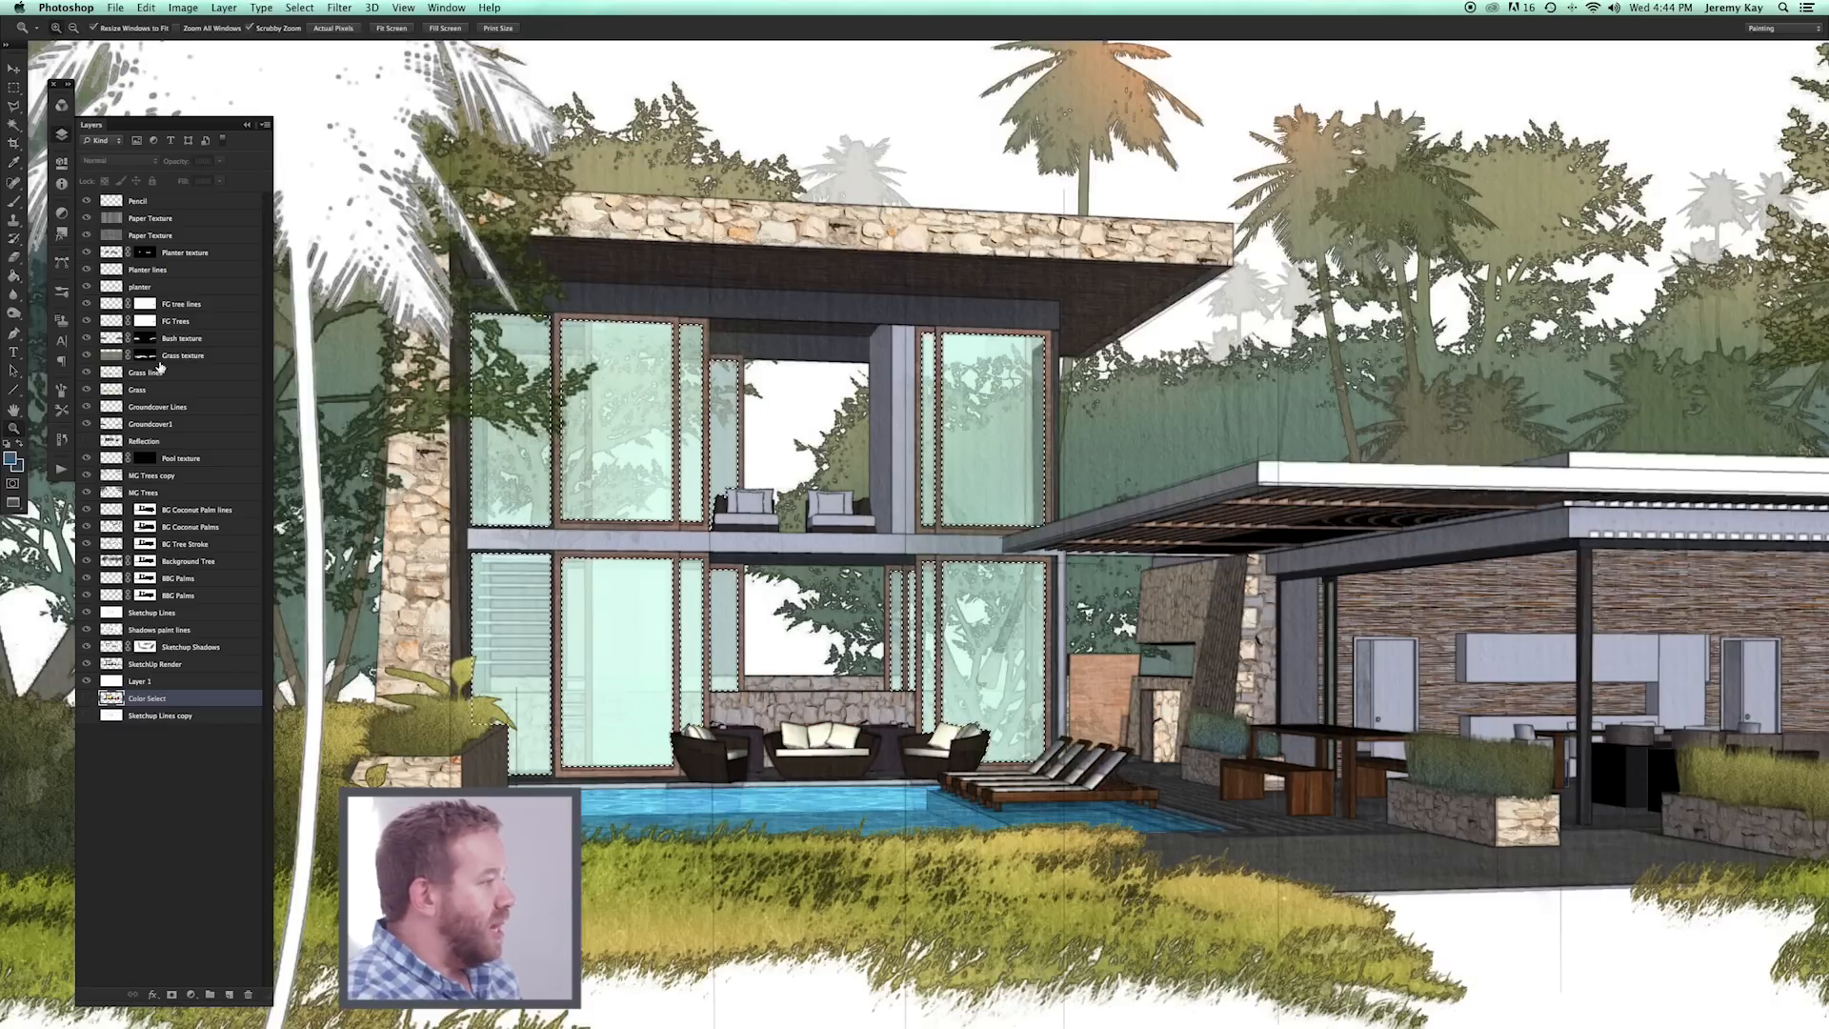
Show the Reflection layer and add a layer mask to it from the glass selection.
left_click(86, 441)
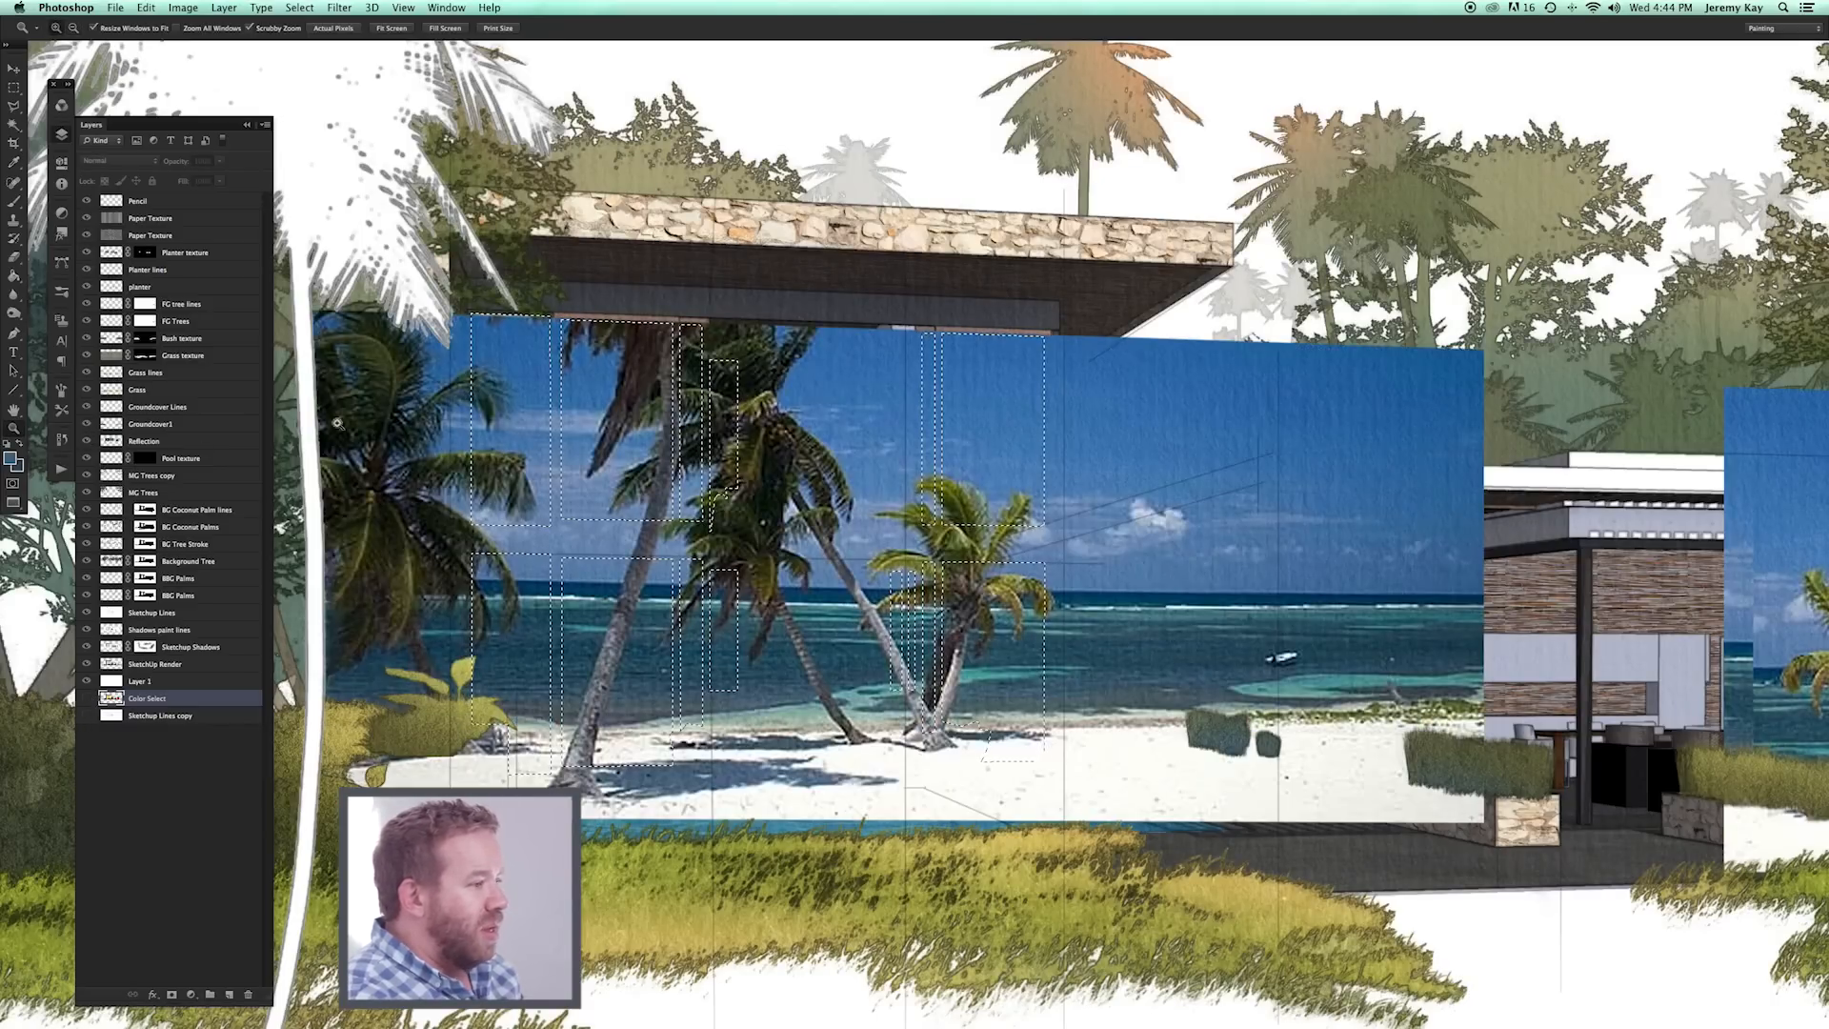
left_click_drag(746, 490, 541, 433)
left_click(143, 441)
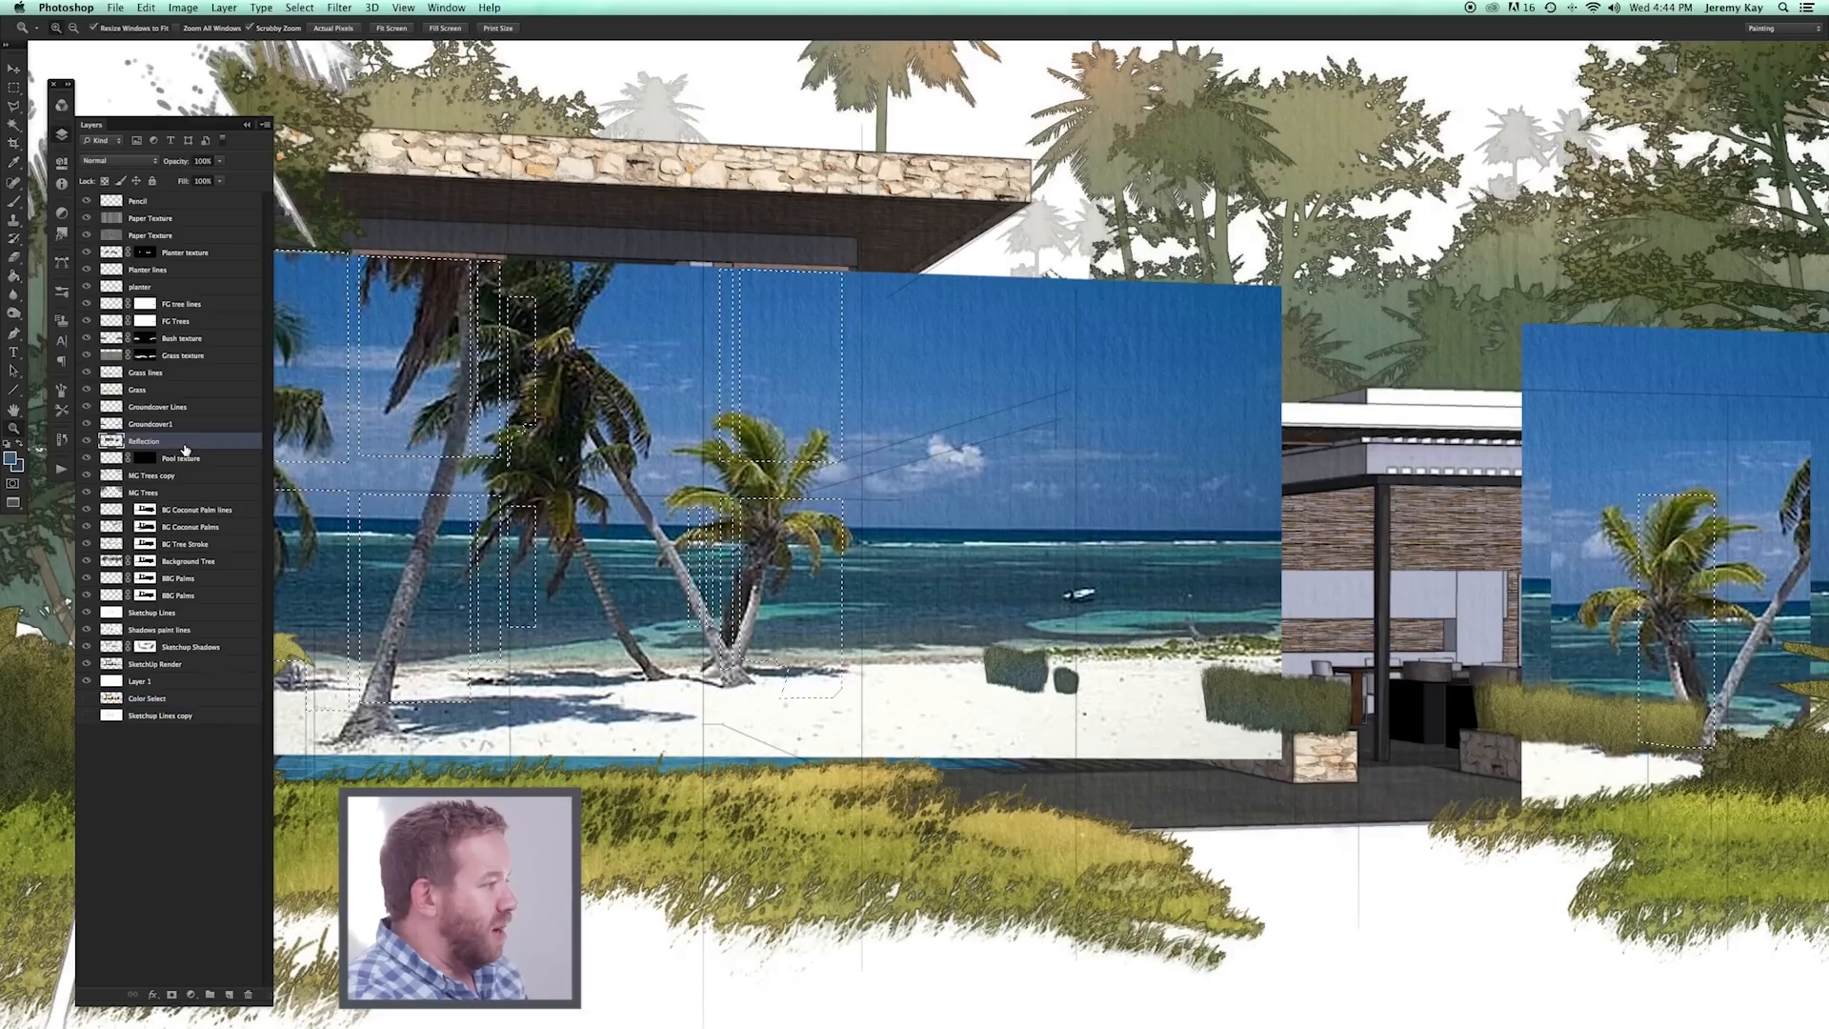
left_click(171, 993)
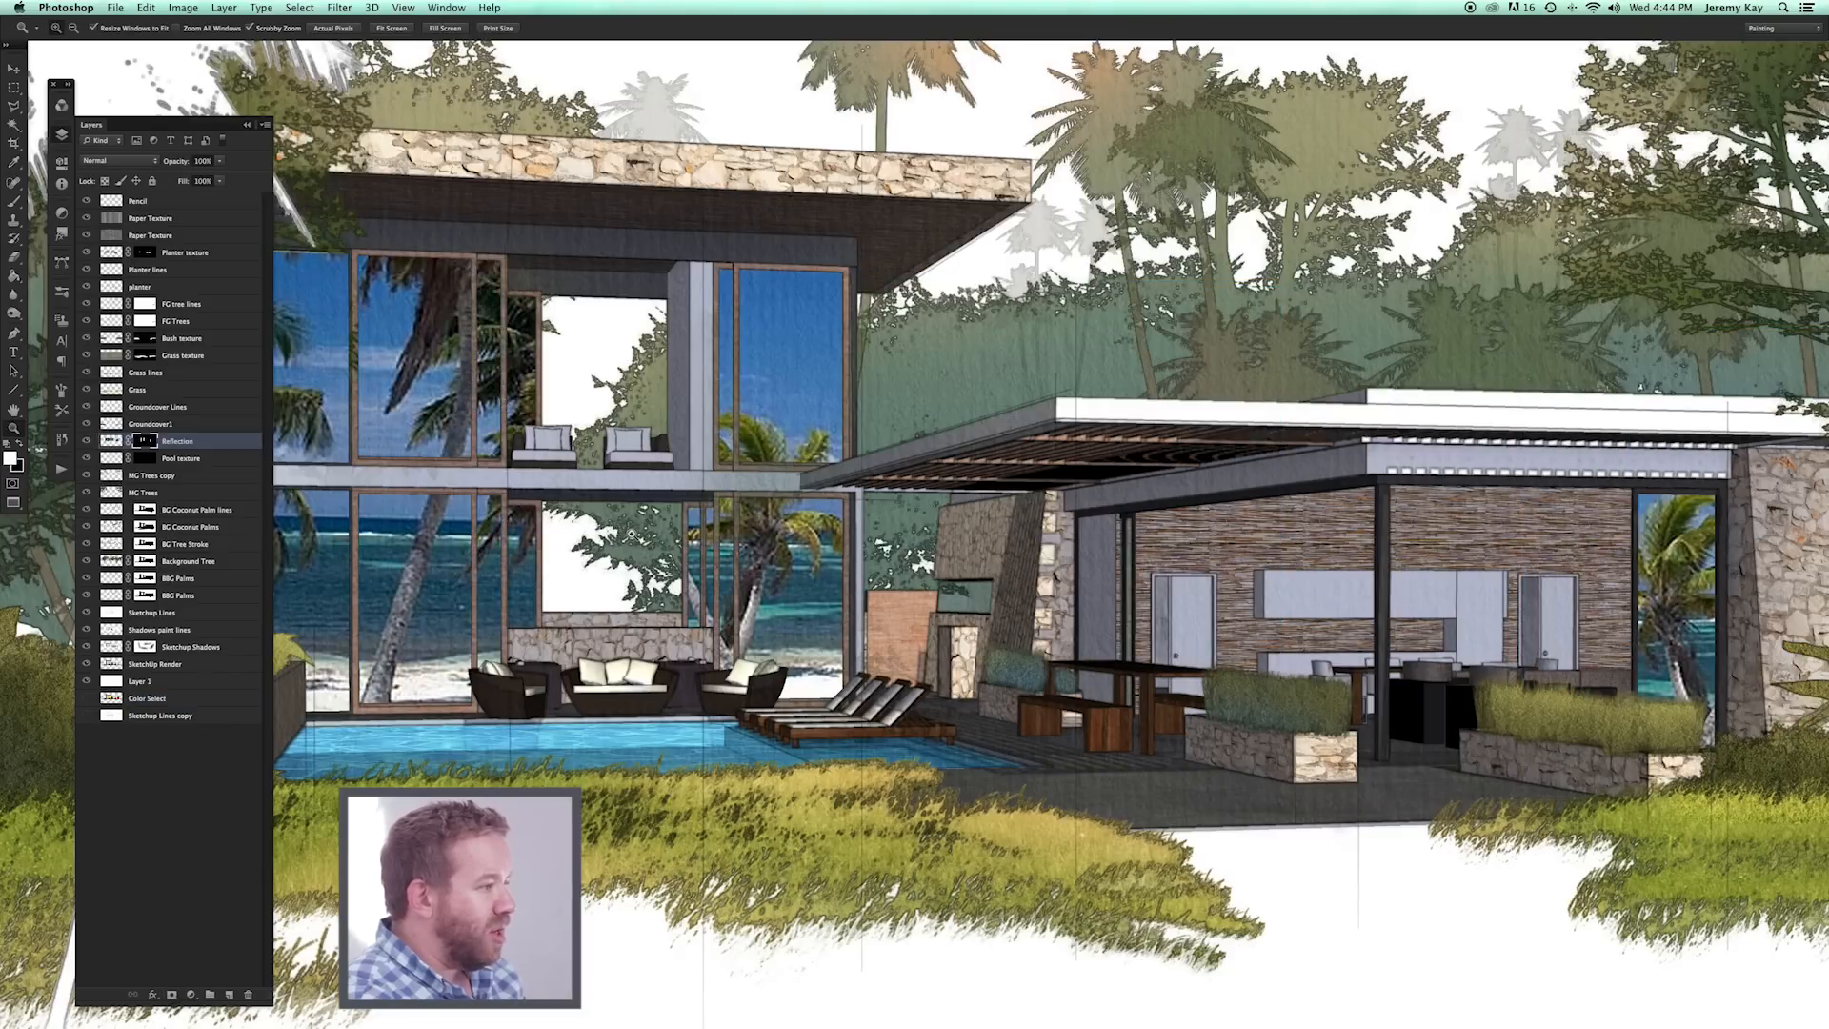
left_click_drag(760, 550, 761, 629)
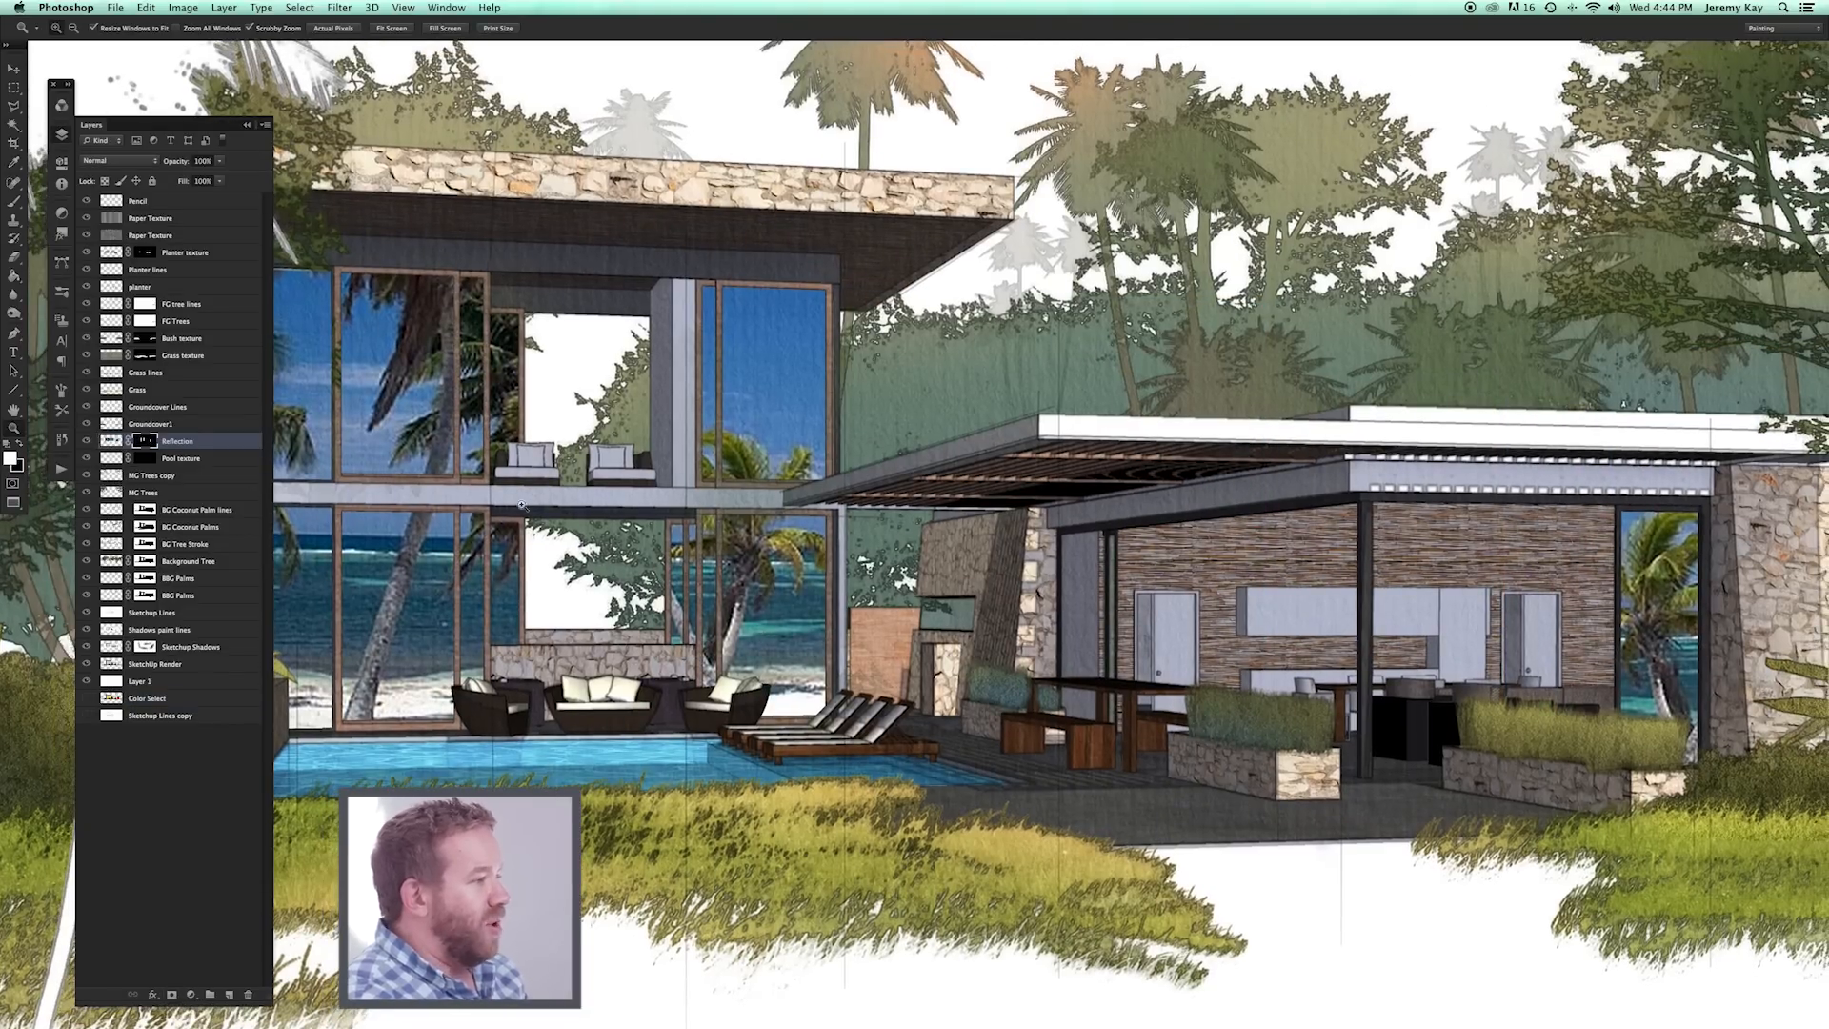
key("super+0")
left_click(633, 540)
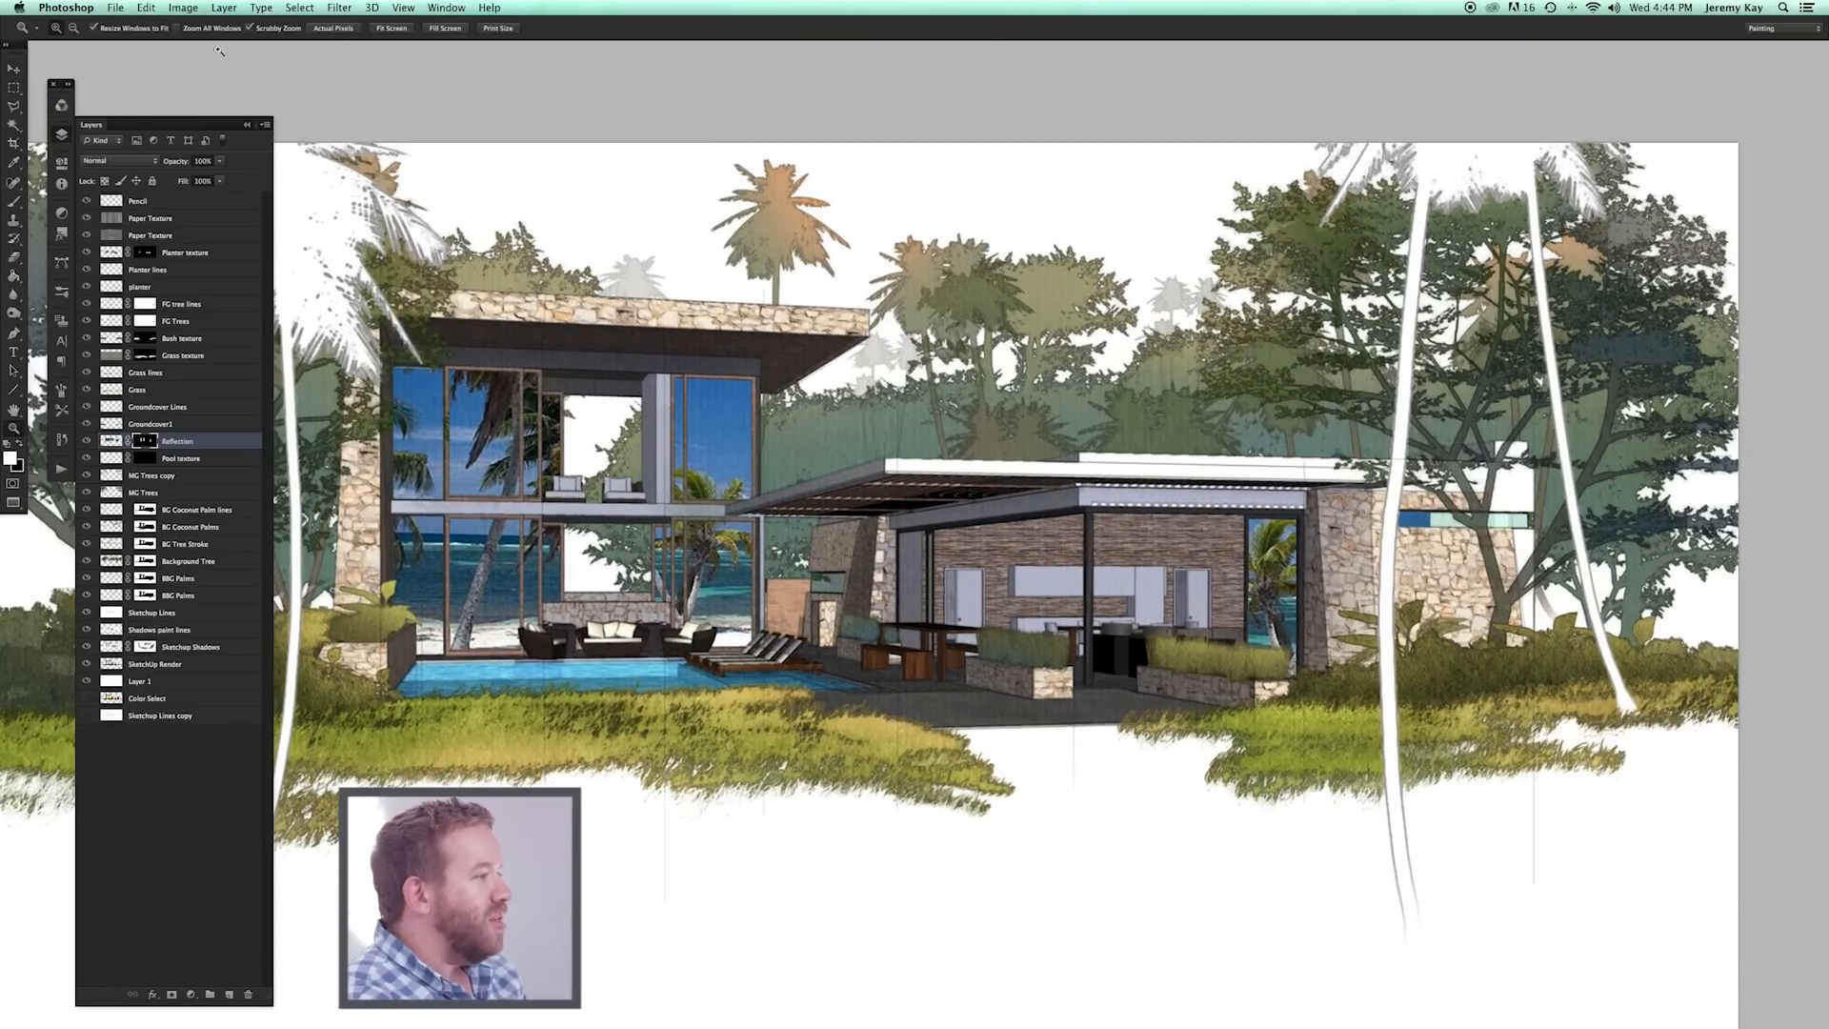
Try Overlay blending on the Reflection layer, return it to Normal and lower the layer's opacity to 27%.
left_click(221, 161)
left_click_drag(176, 180, 184, 180)
left_click(119, 161)
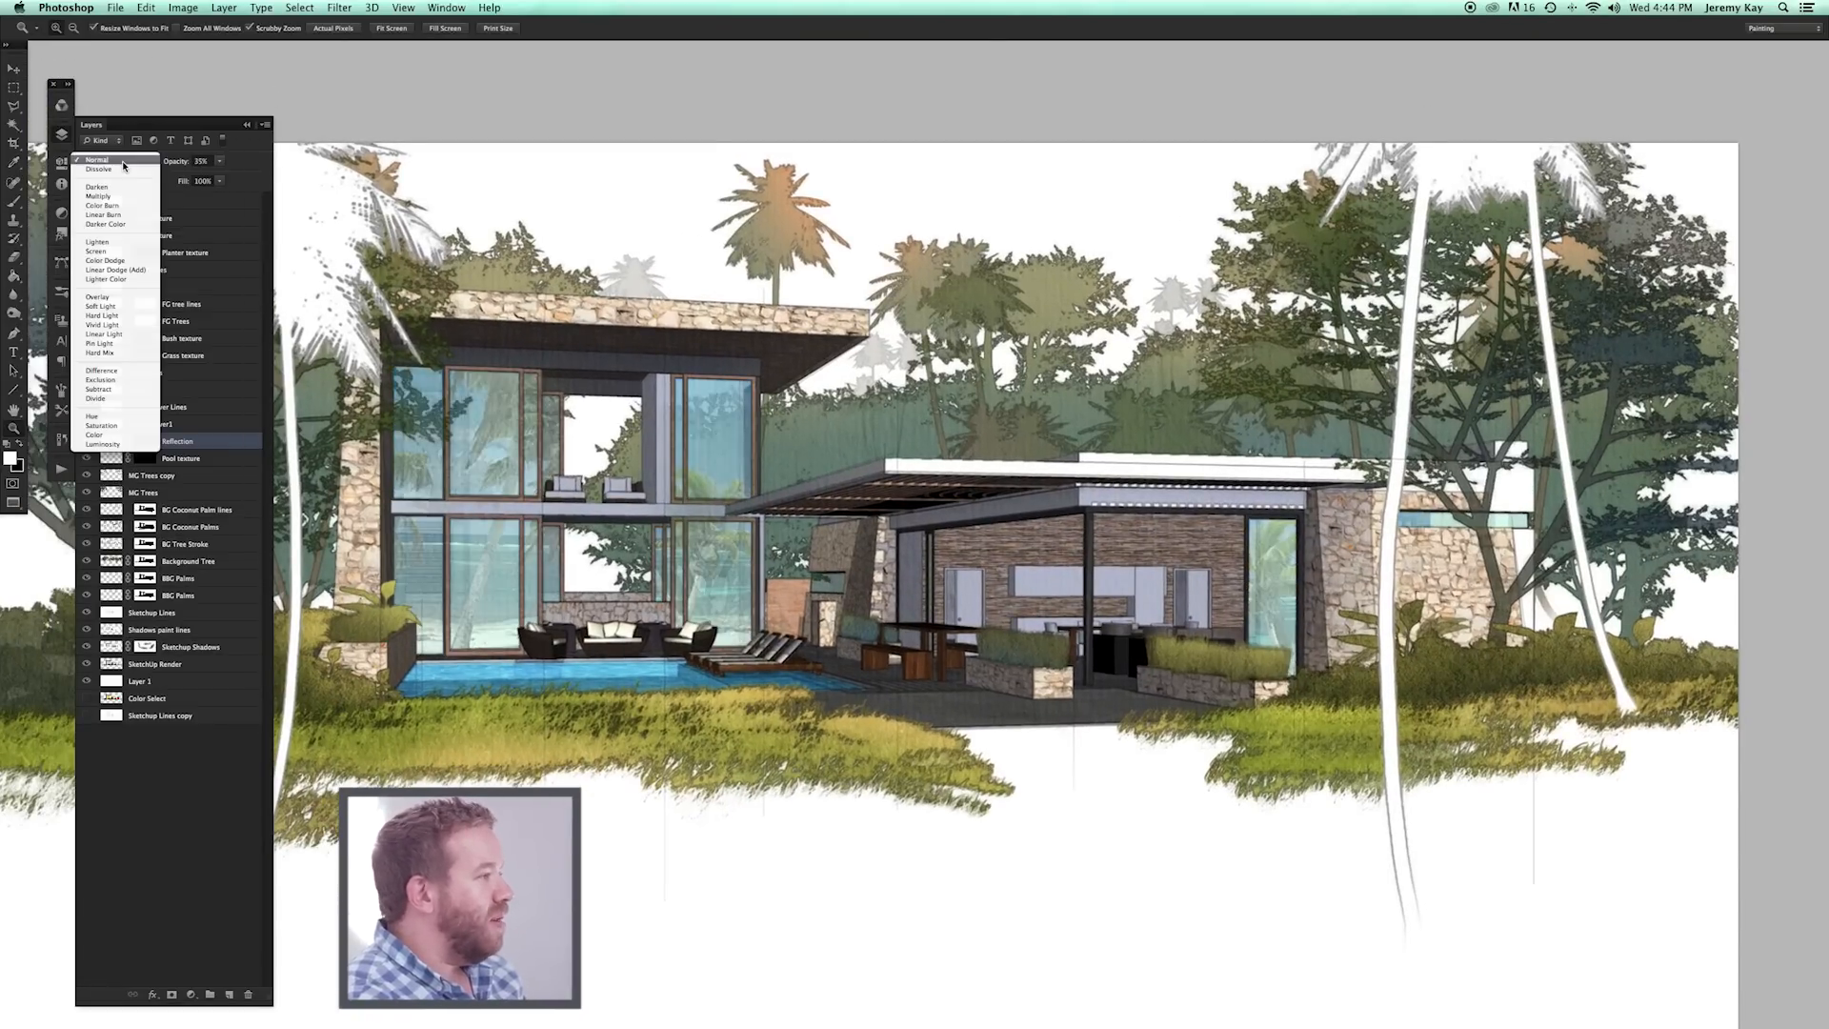
left_click(176, 276)
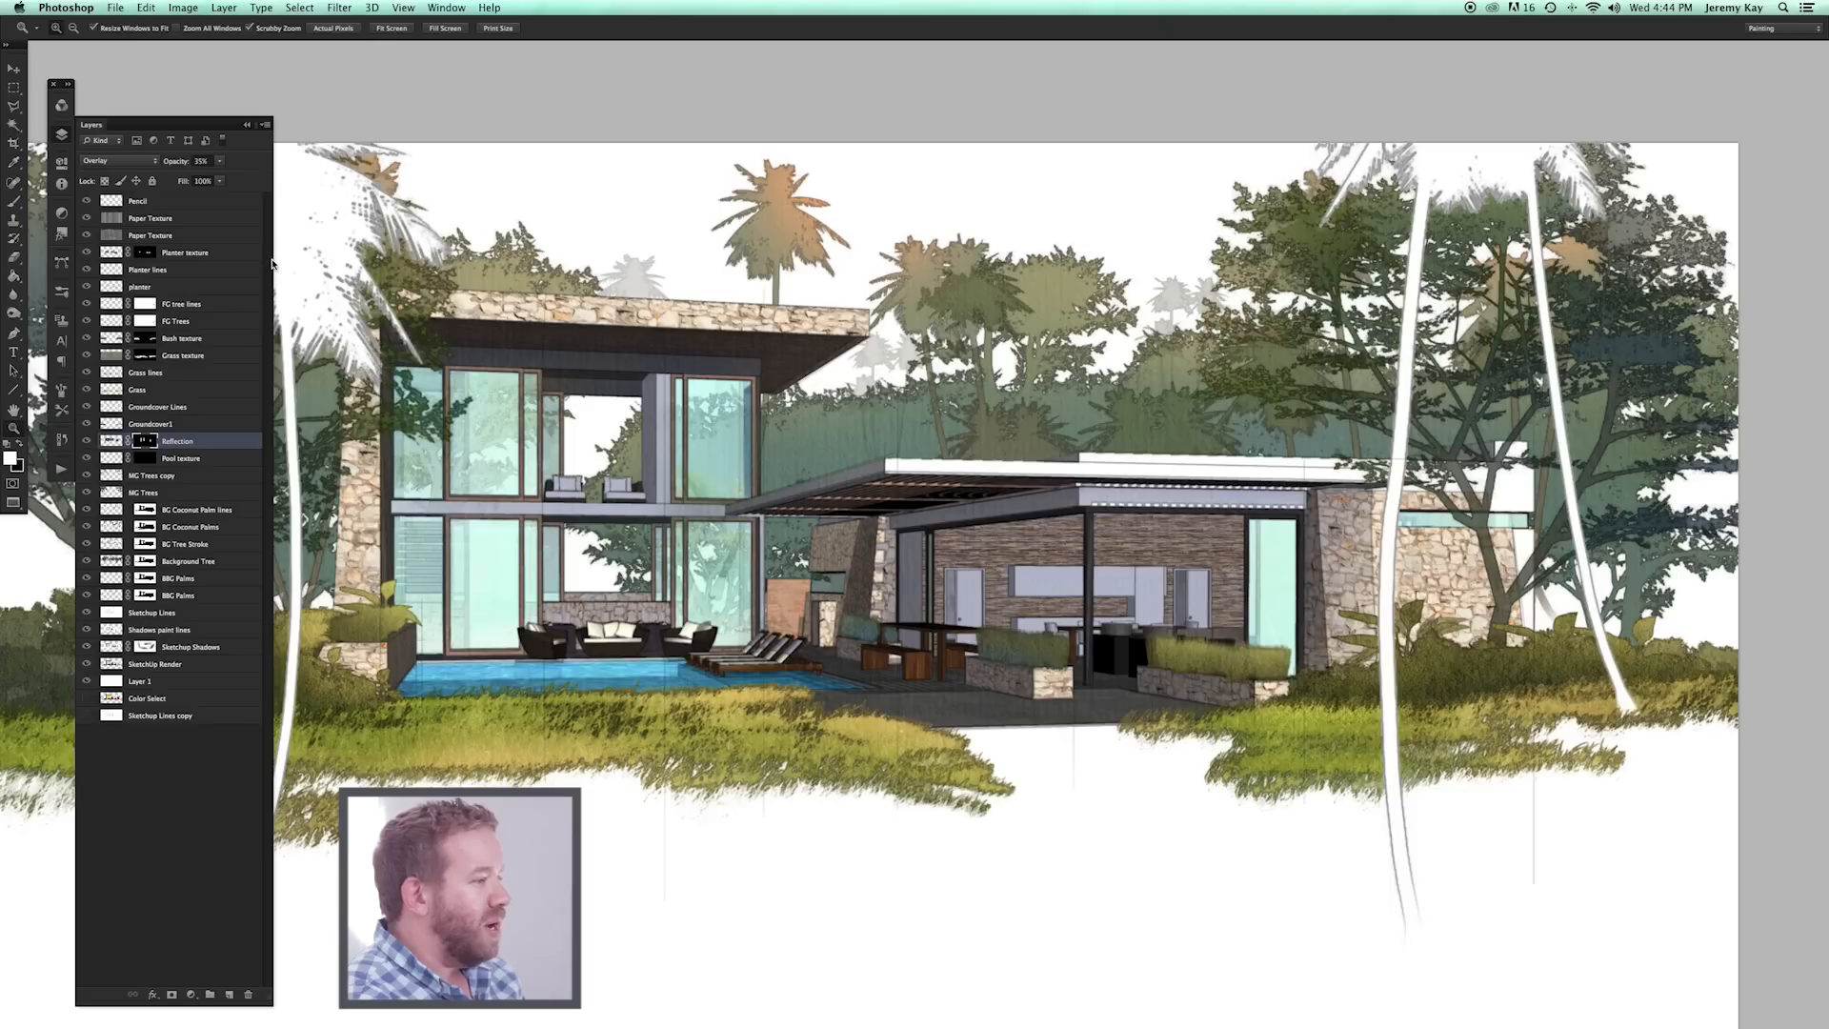
left_click(219, 163)
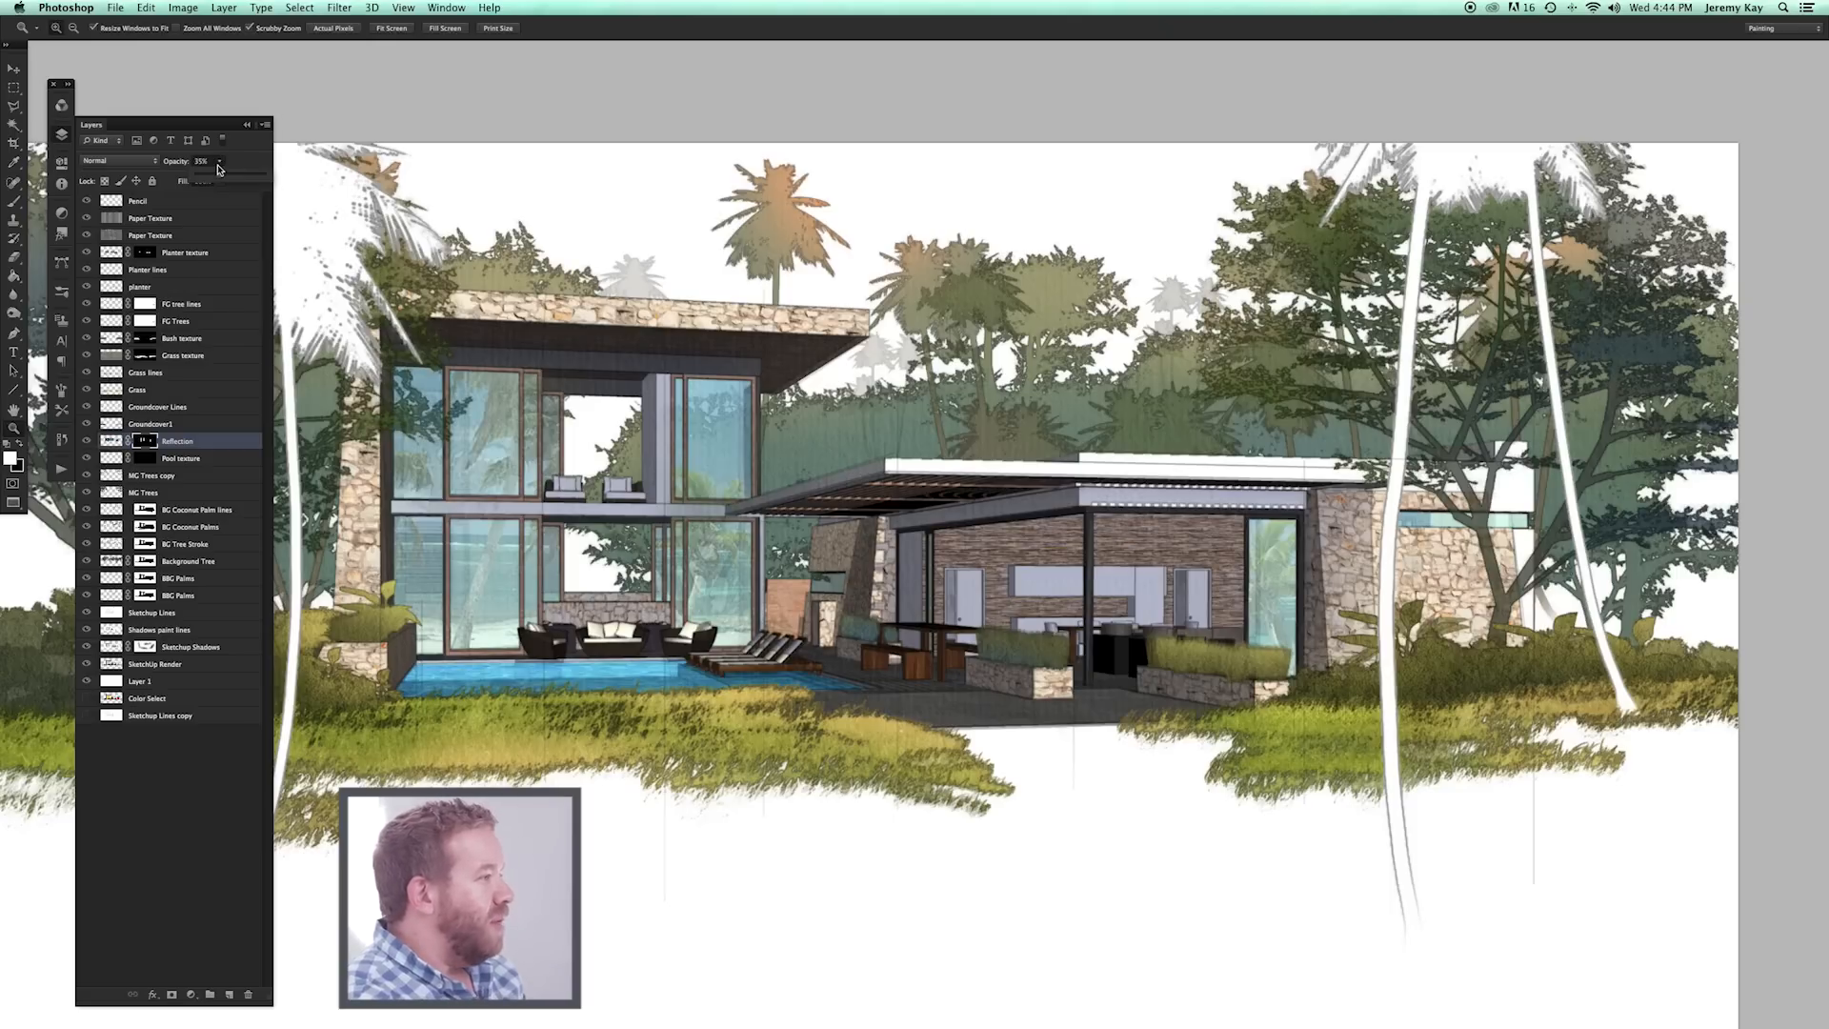
left_click_drag(217, 179, 214, 179)
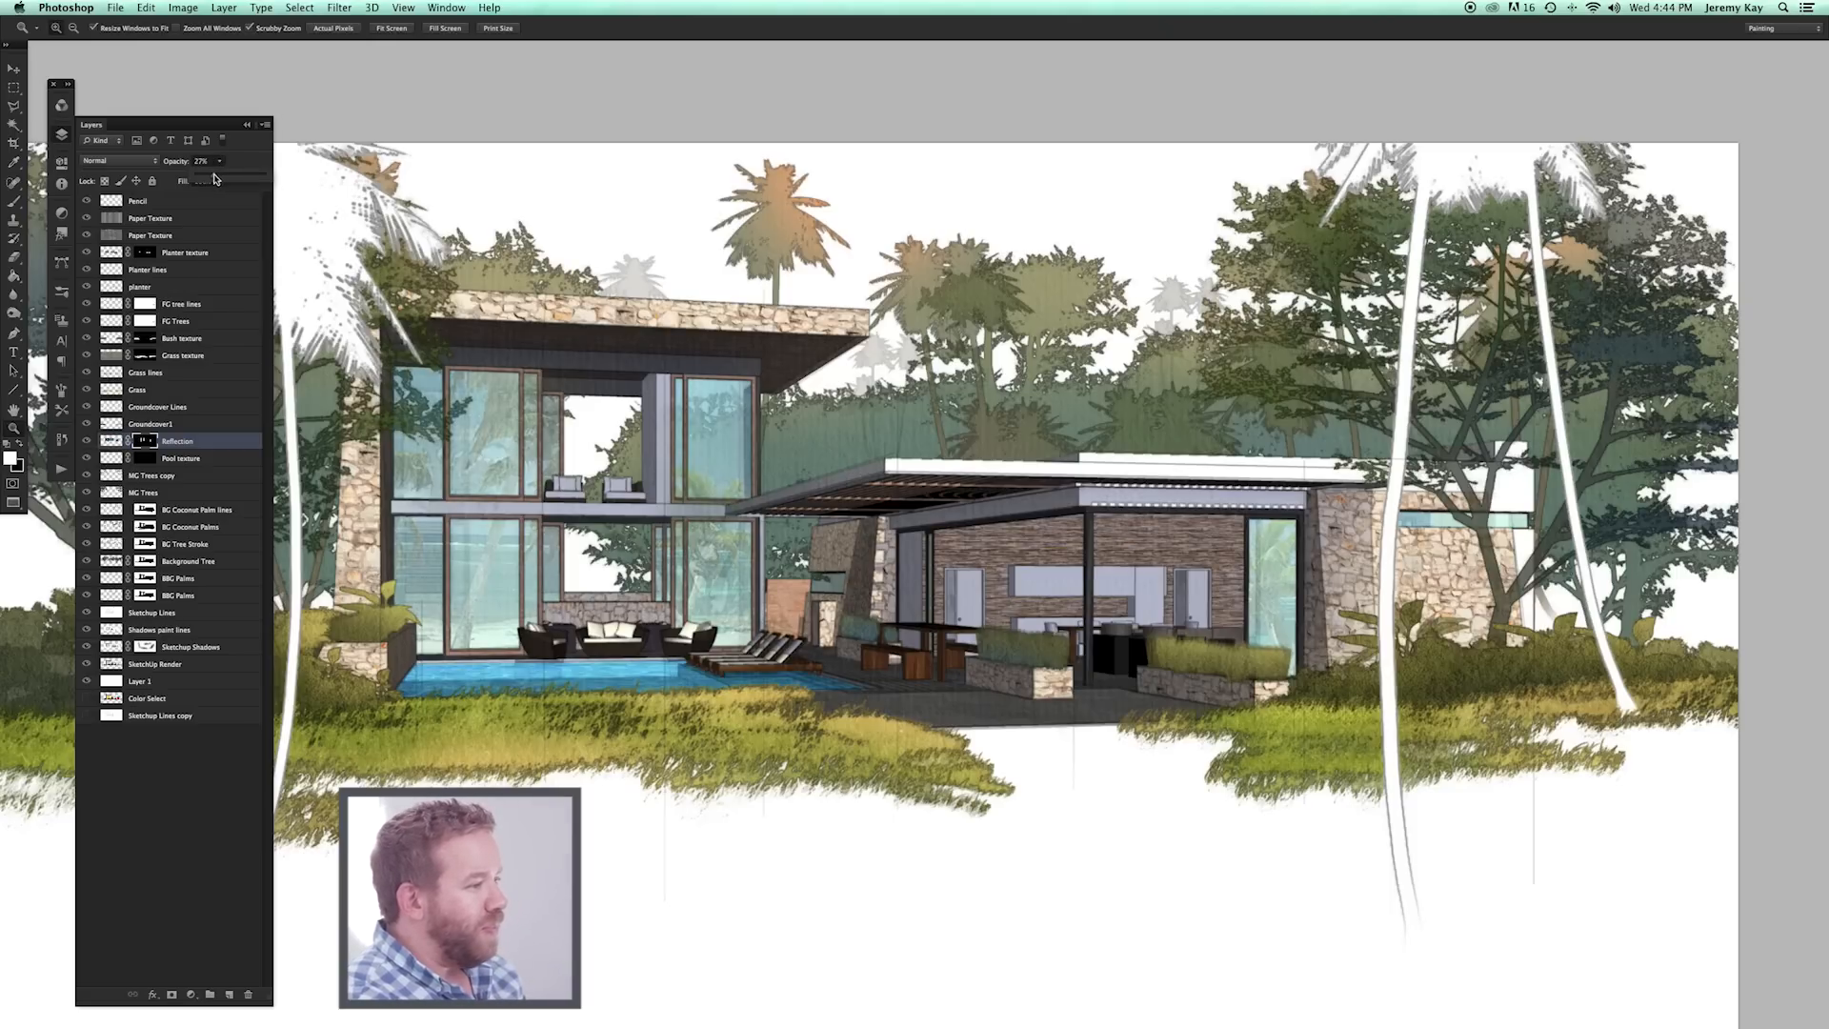
left_click_drag(685, 493, 815, 467)
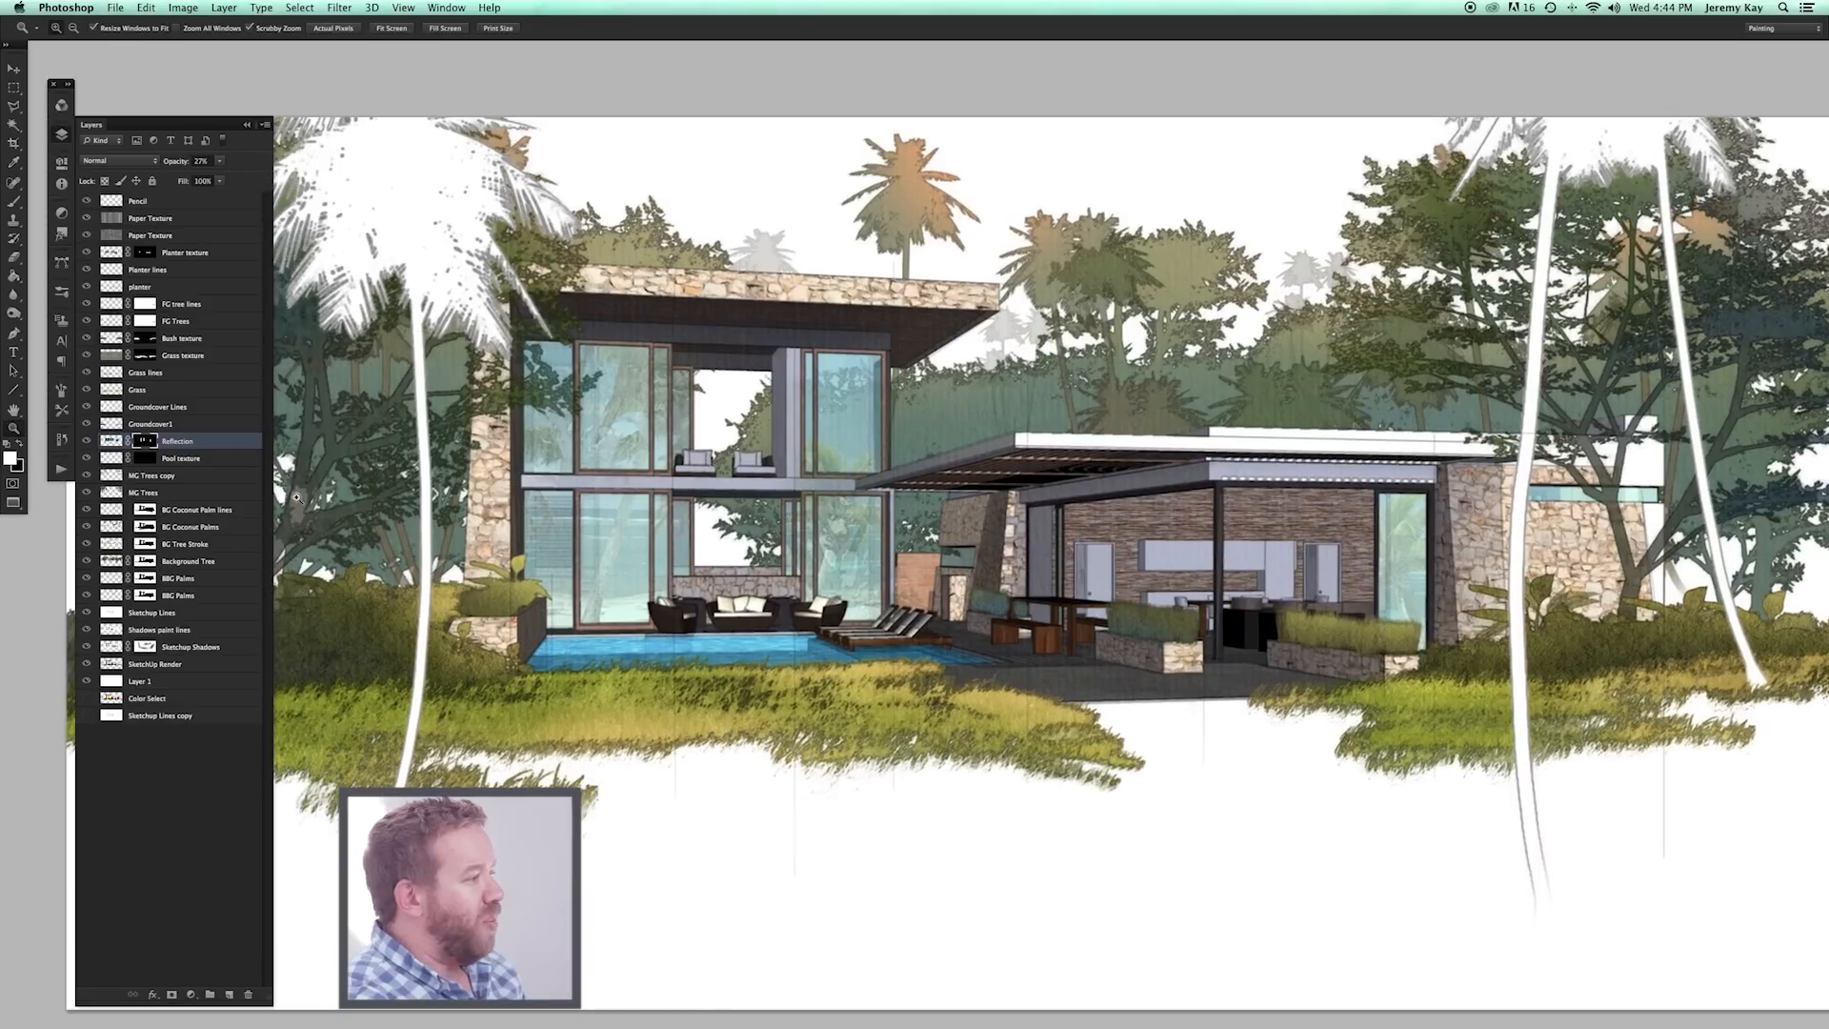
Adjust the Reflection image with Levels, setting the midtone input to 0.90 and the white input to 233.
left_click(110, 440)
key("ctrl+l")
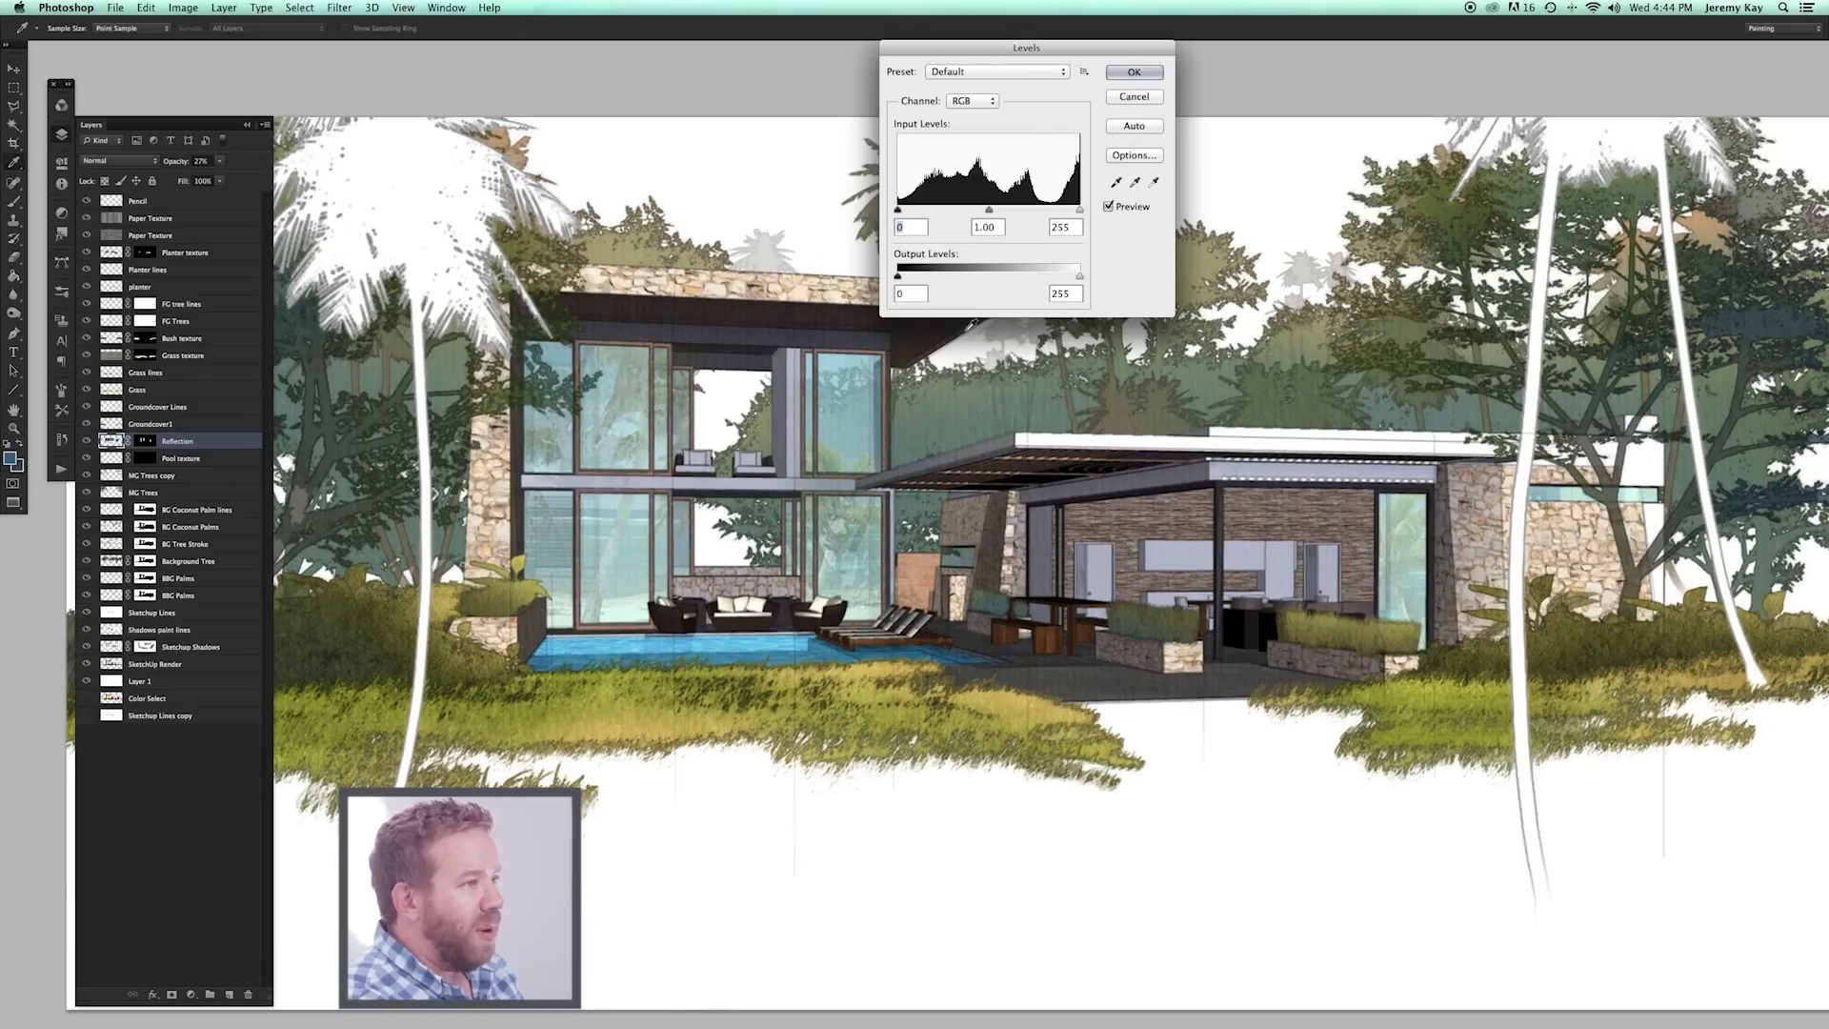
left_click_drag(1080, 209, 987, 210)
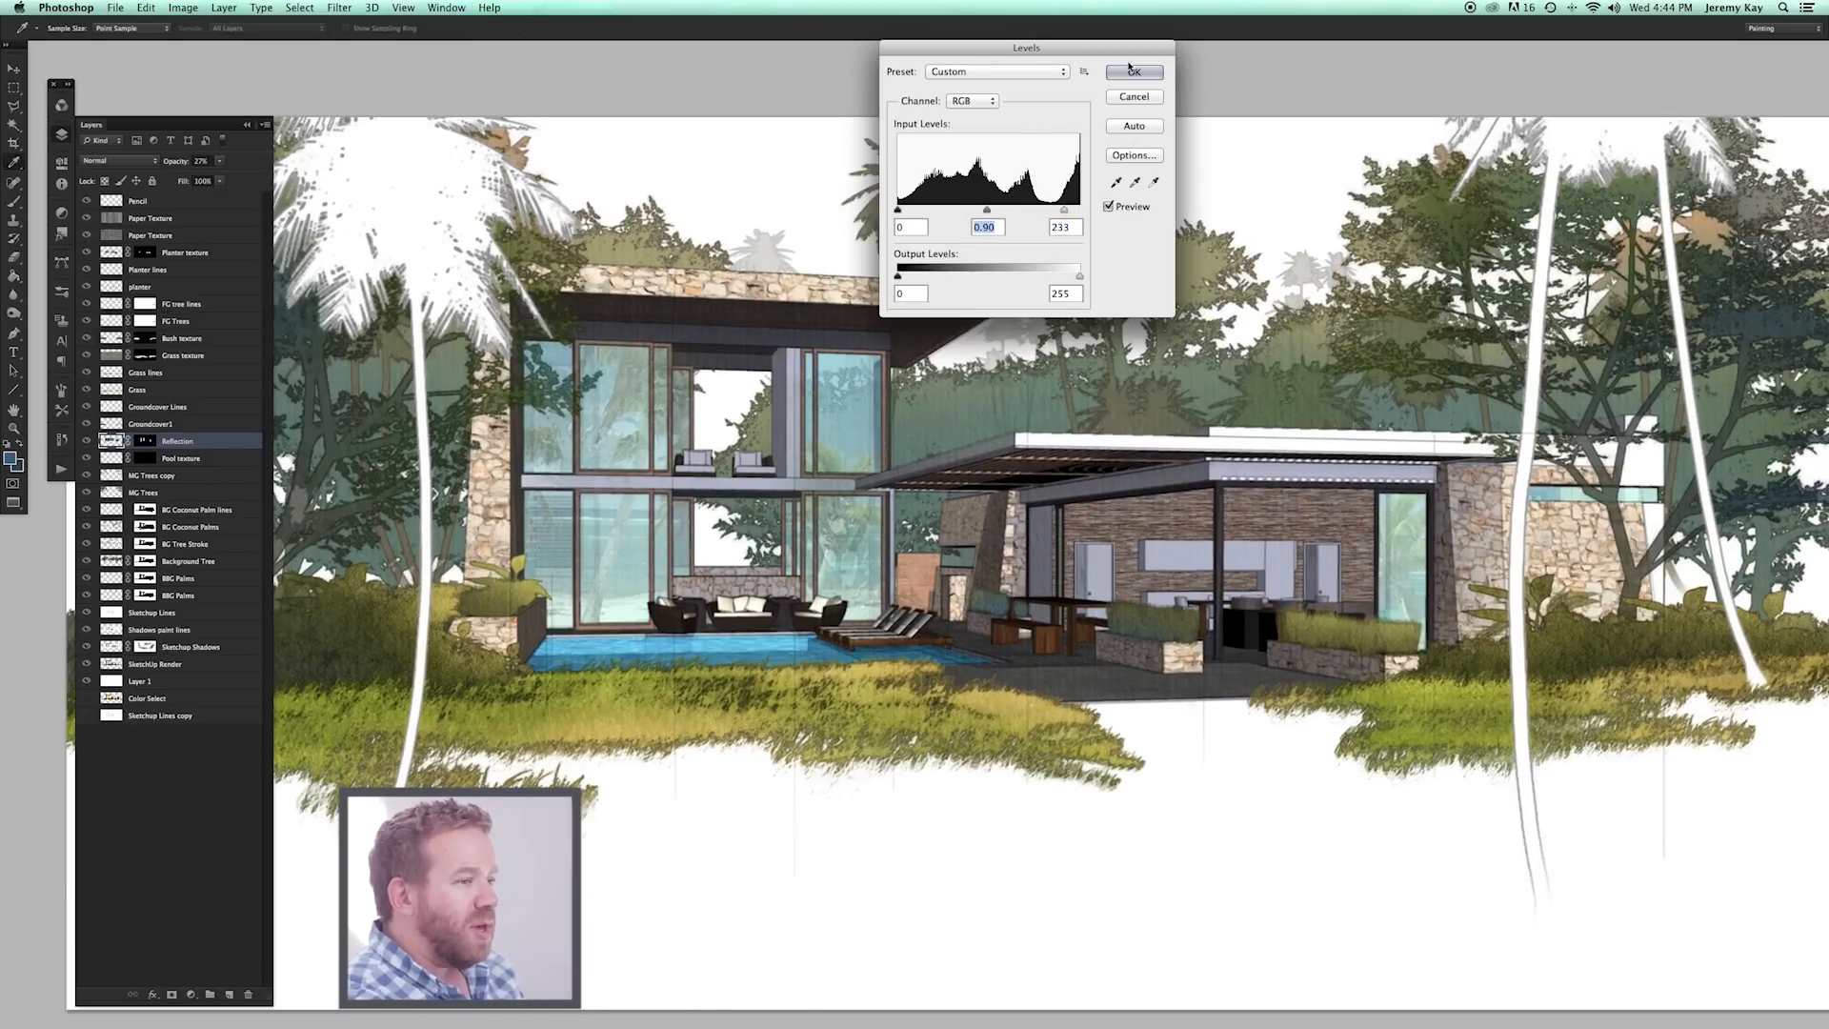
left_click(1133, 71)
Examine the window reflections in the context of the whole rendering.
key("z")
left_click_drag(1107, 416, 1045, 401)
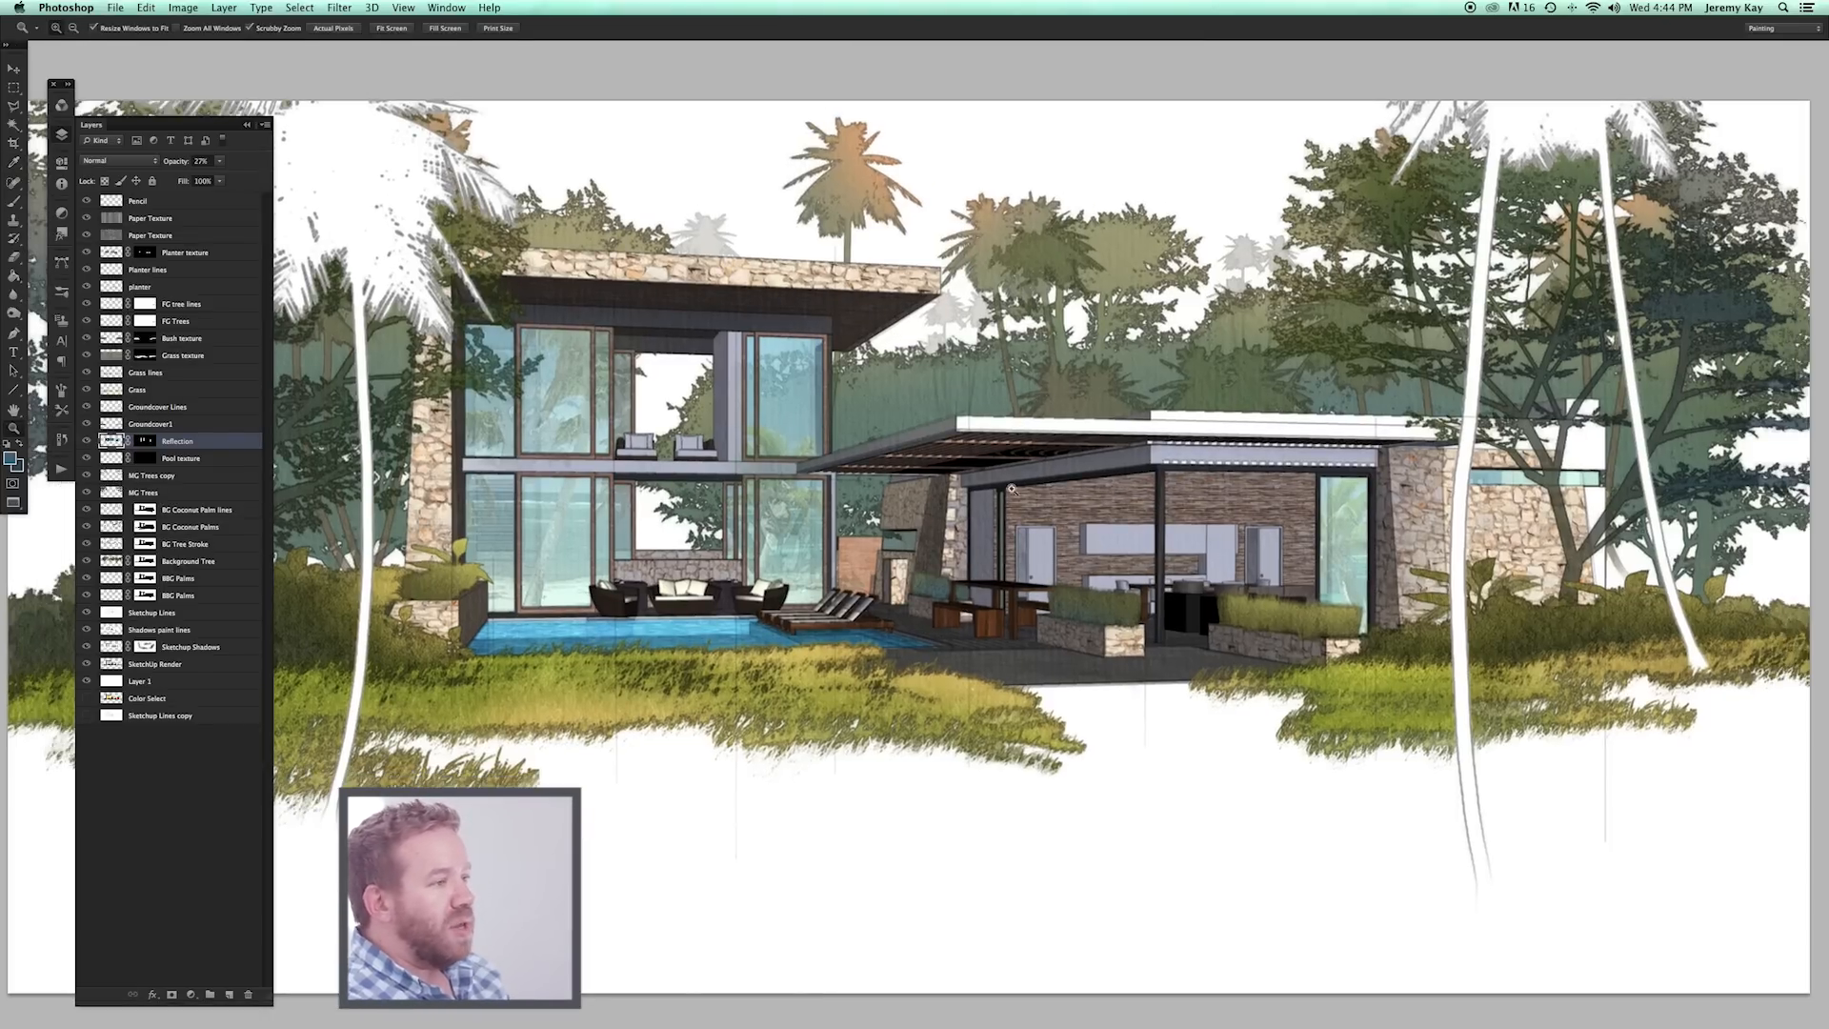
left_click(1305, 629, "alt")
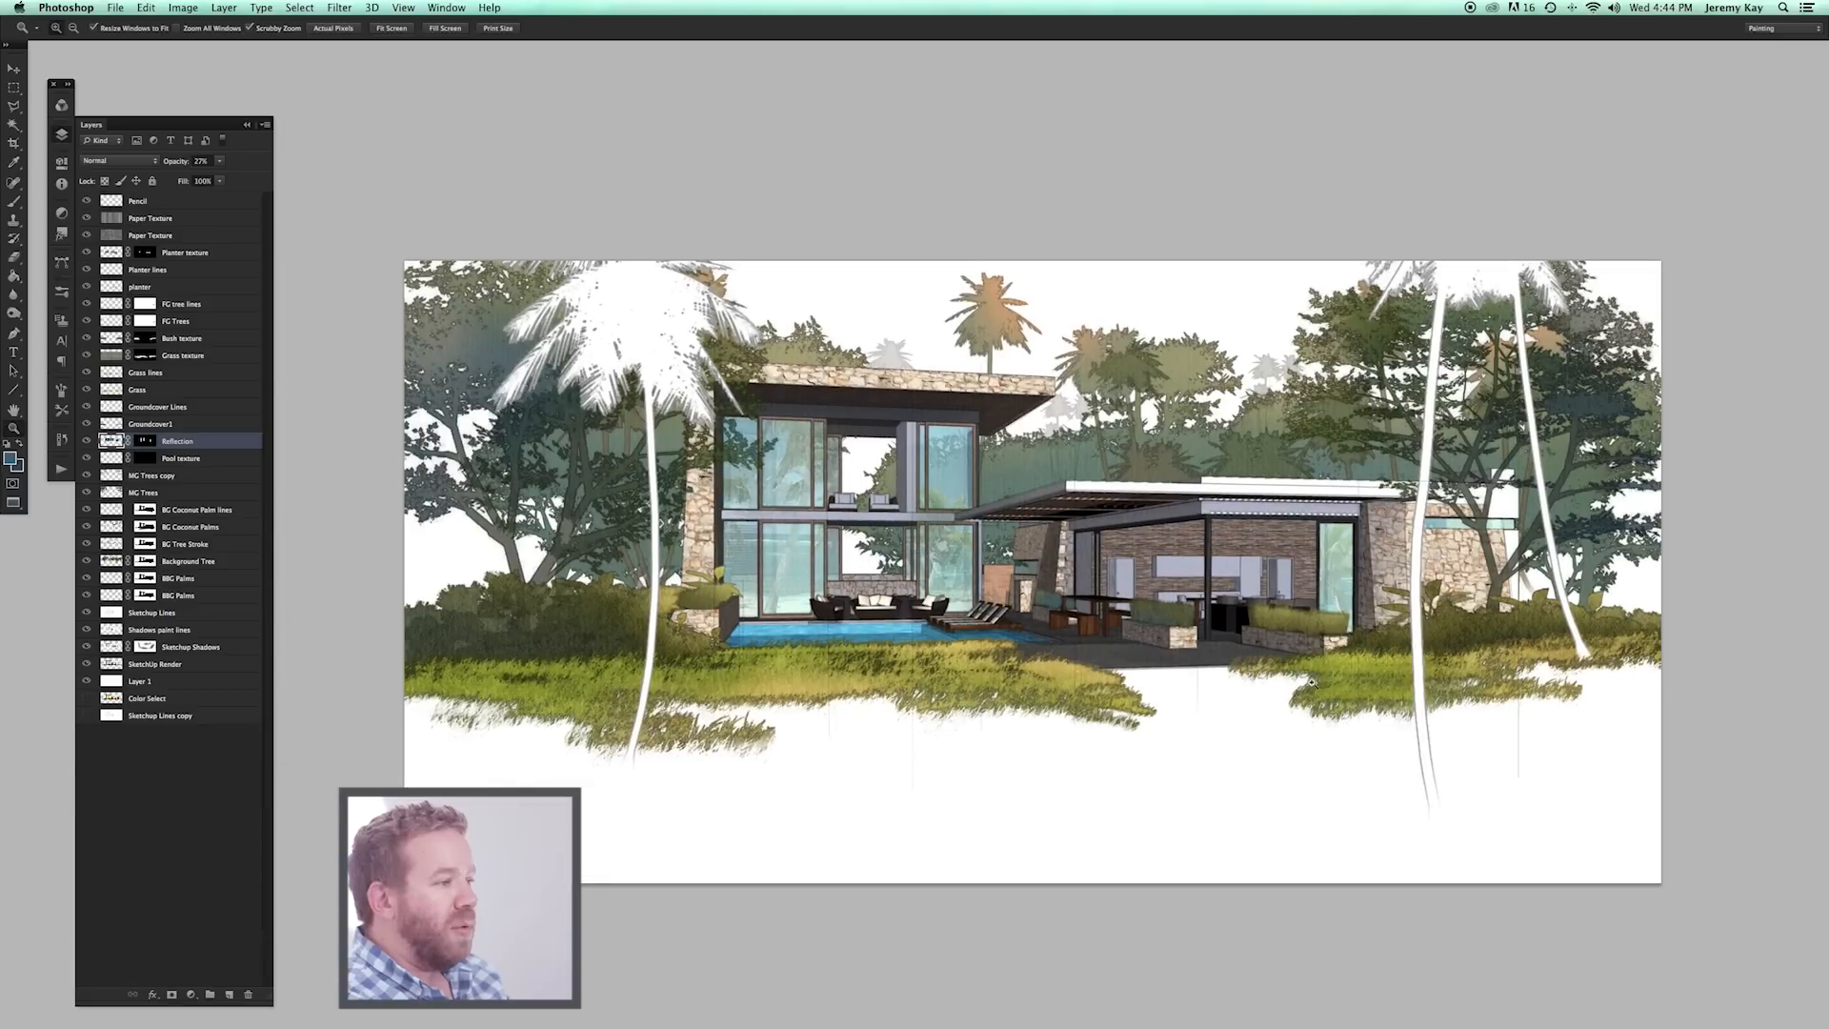
left_click(1222, 723)
left_click_drag(876, 515, 866, 542)
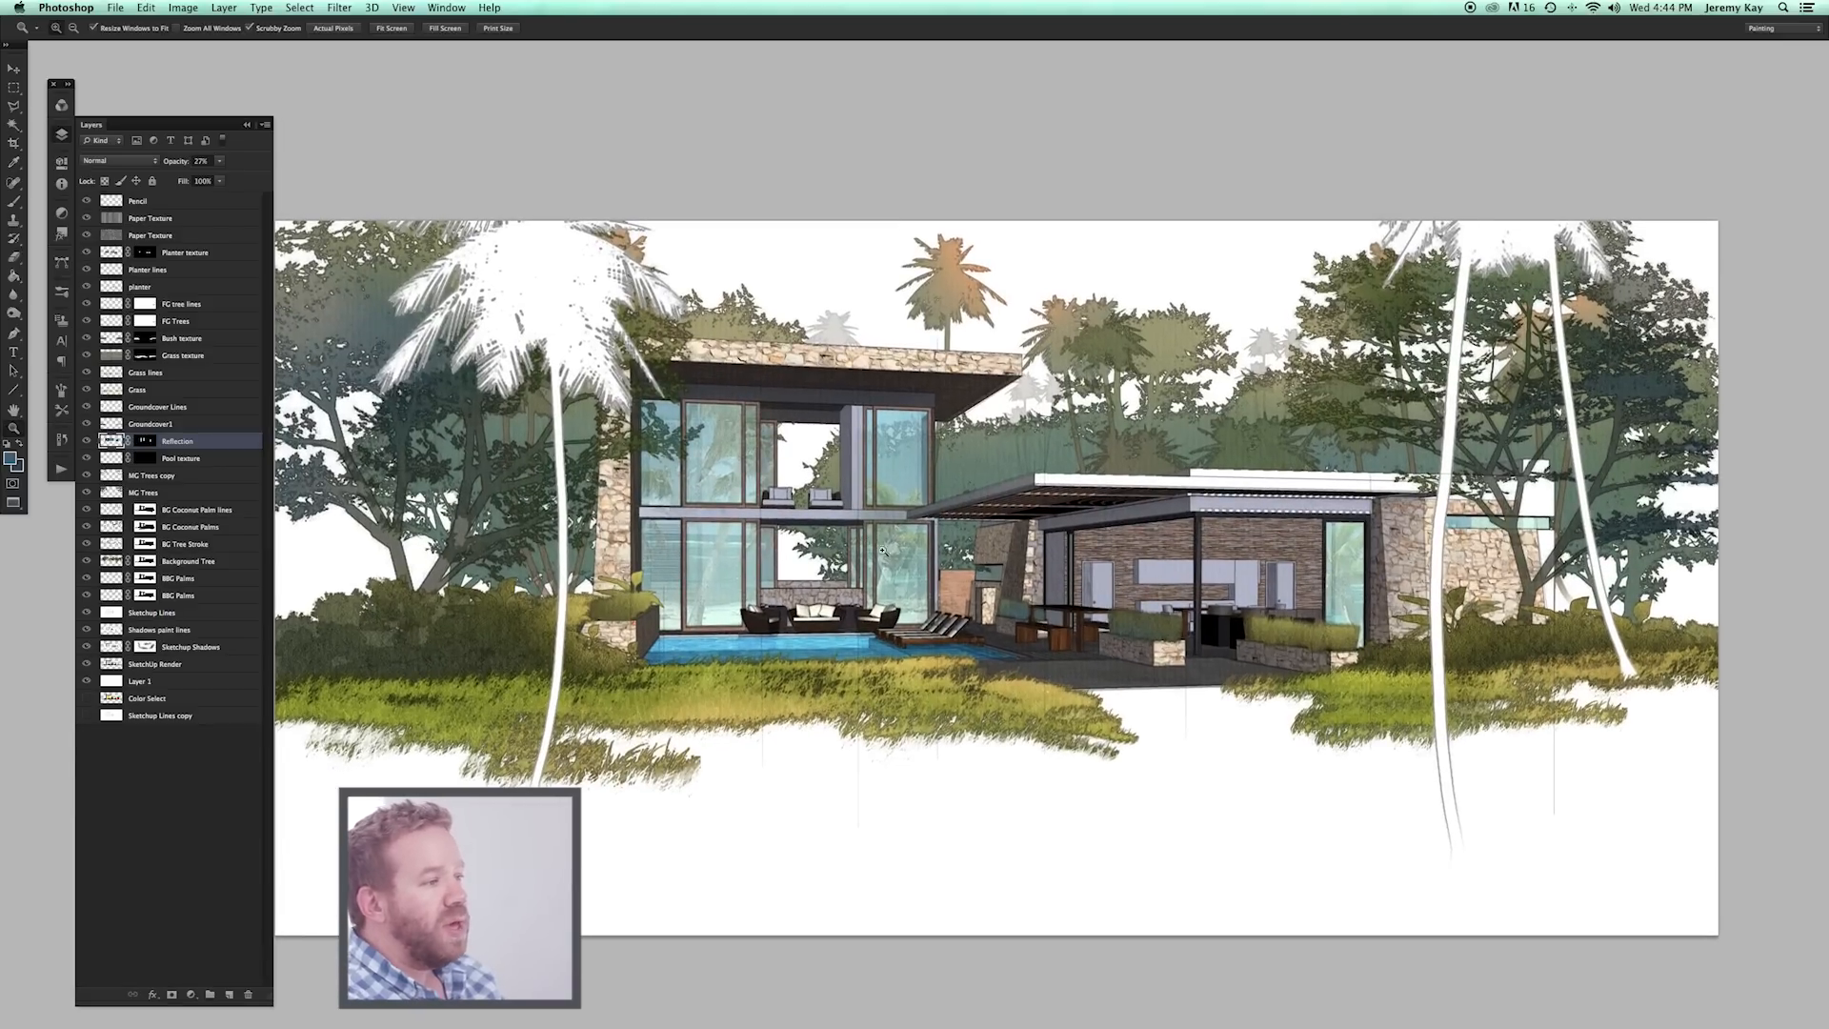
left_click(882, 550, "alt")
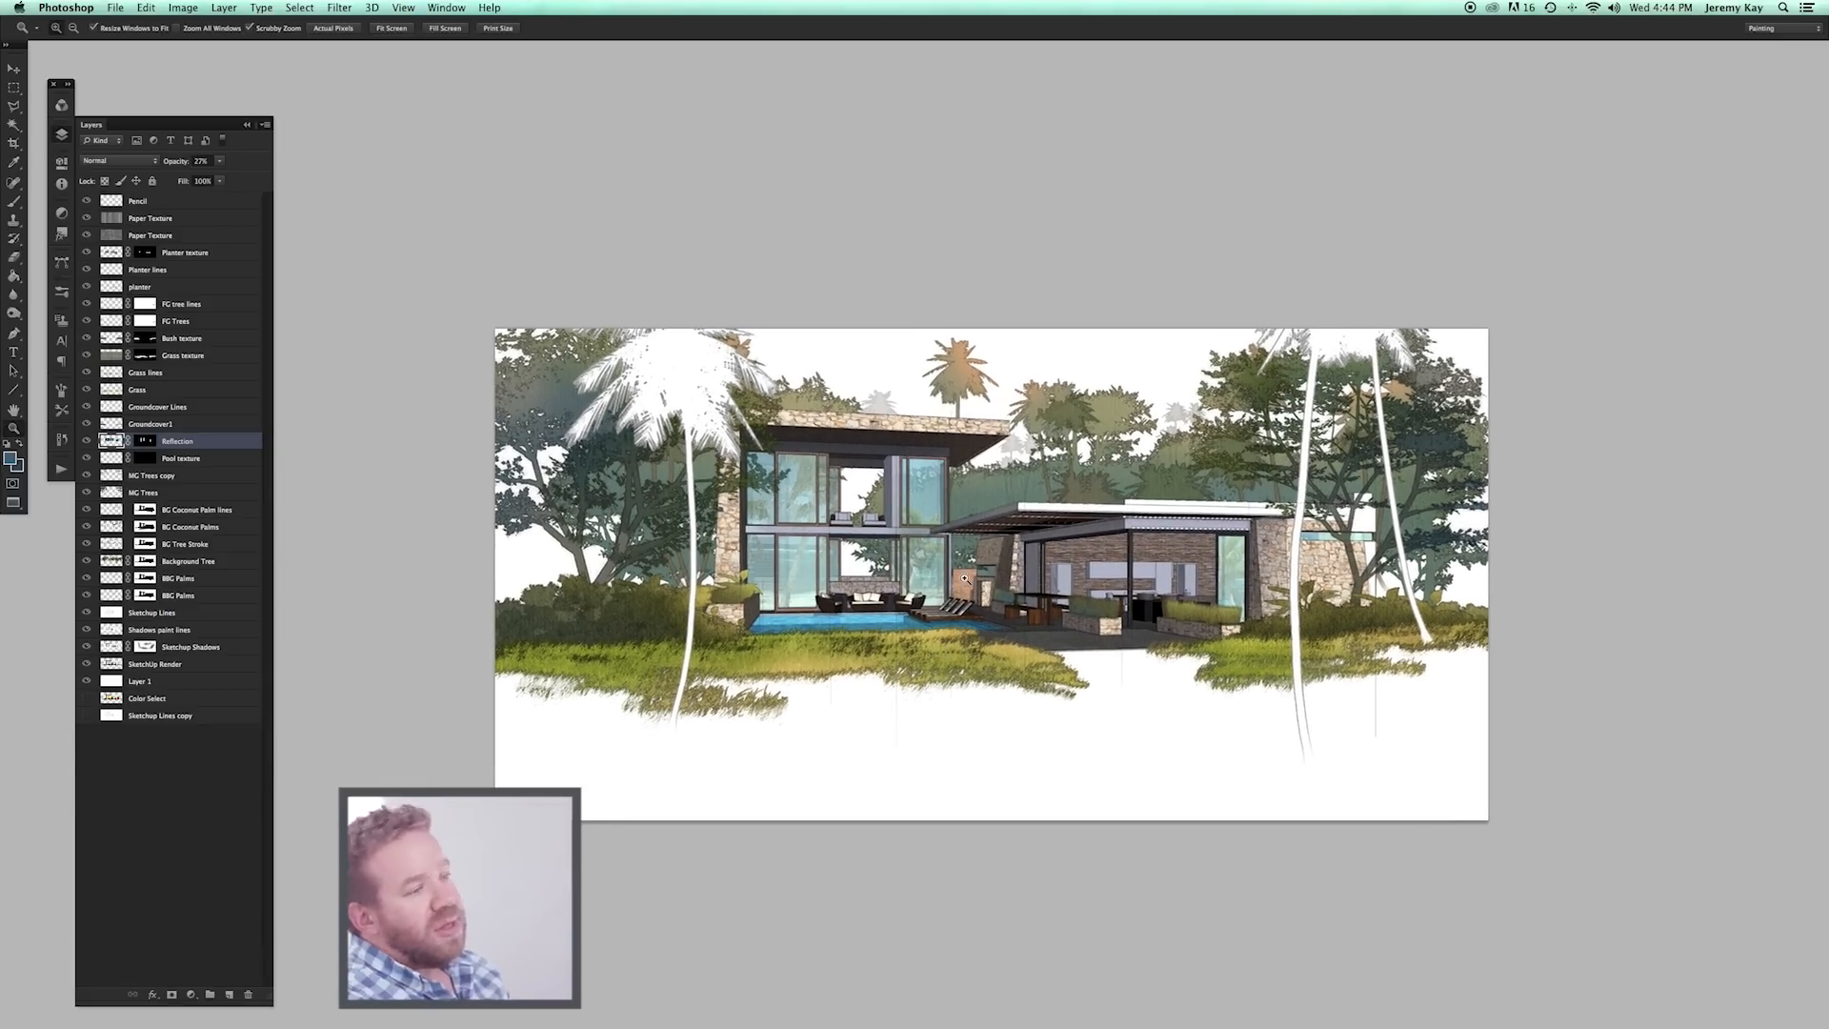
left_click(965, 578)
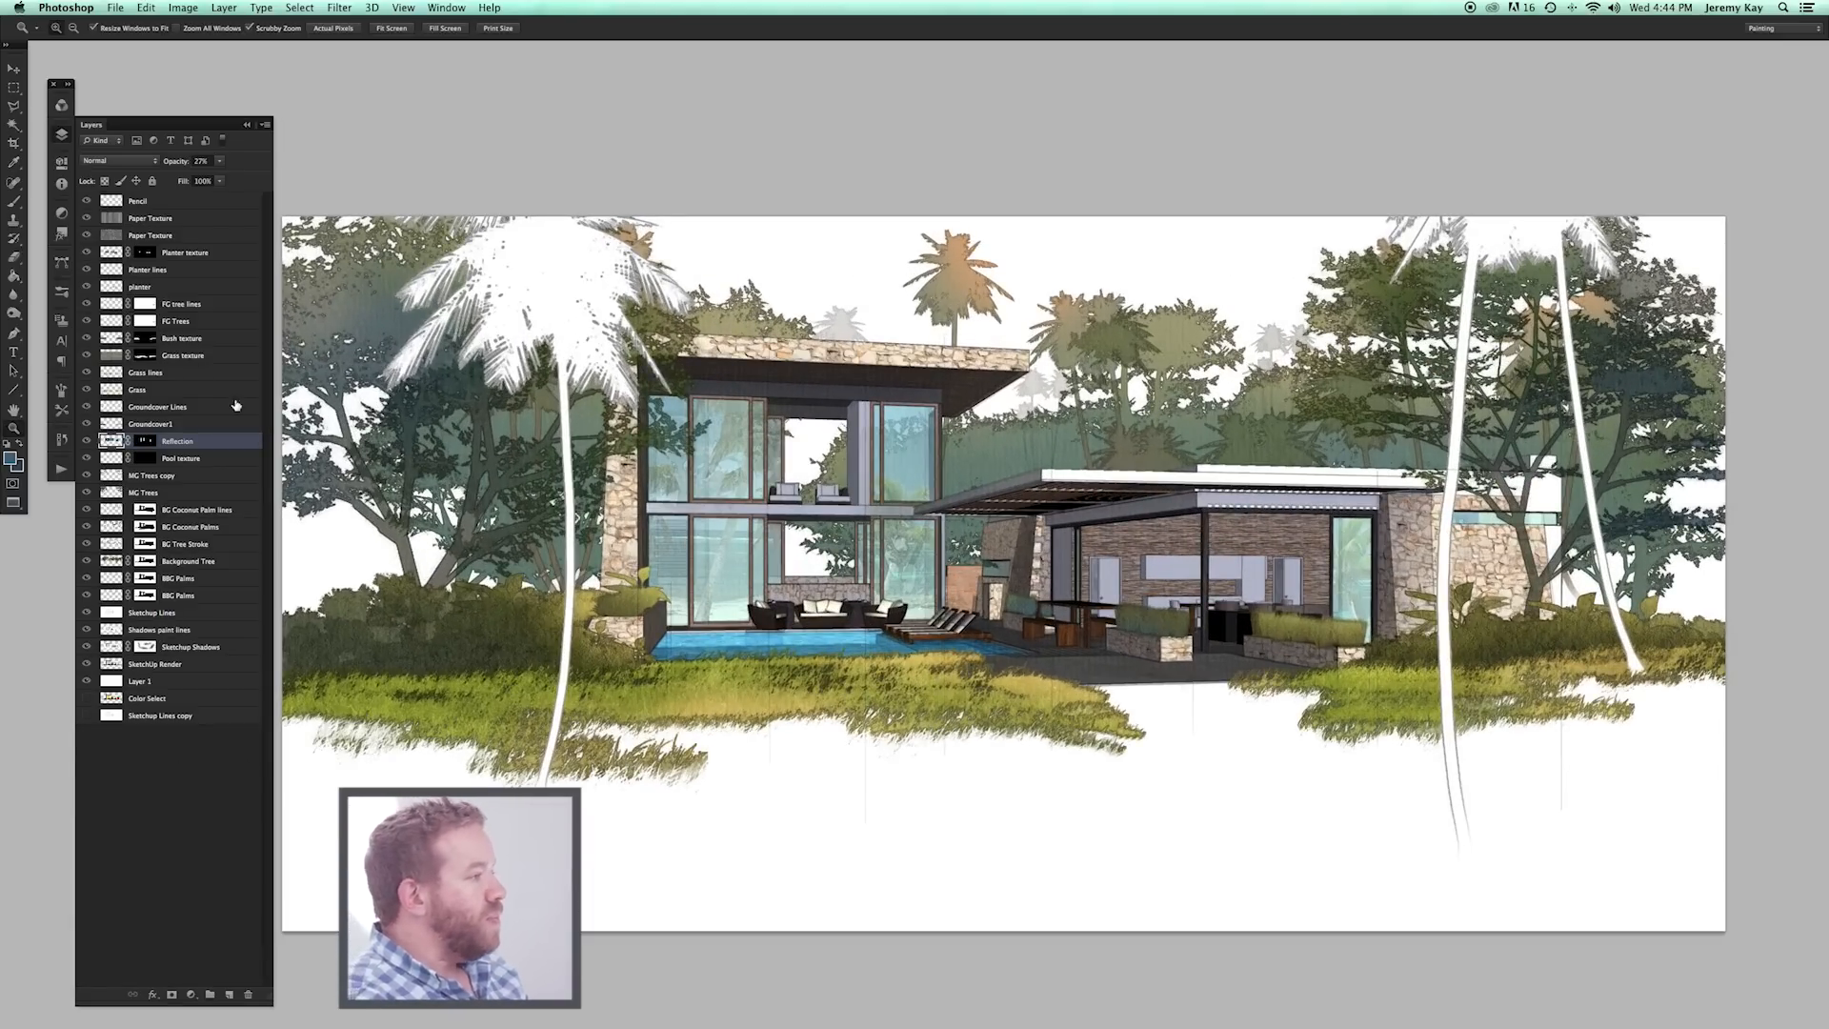
Create a layer named atmosphere directly above the Planter texture layer and set its blend mode to Hard Light.
left_click(181, 255)
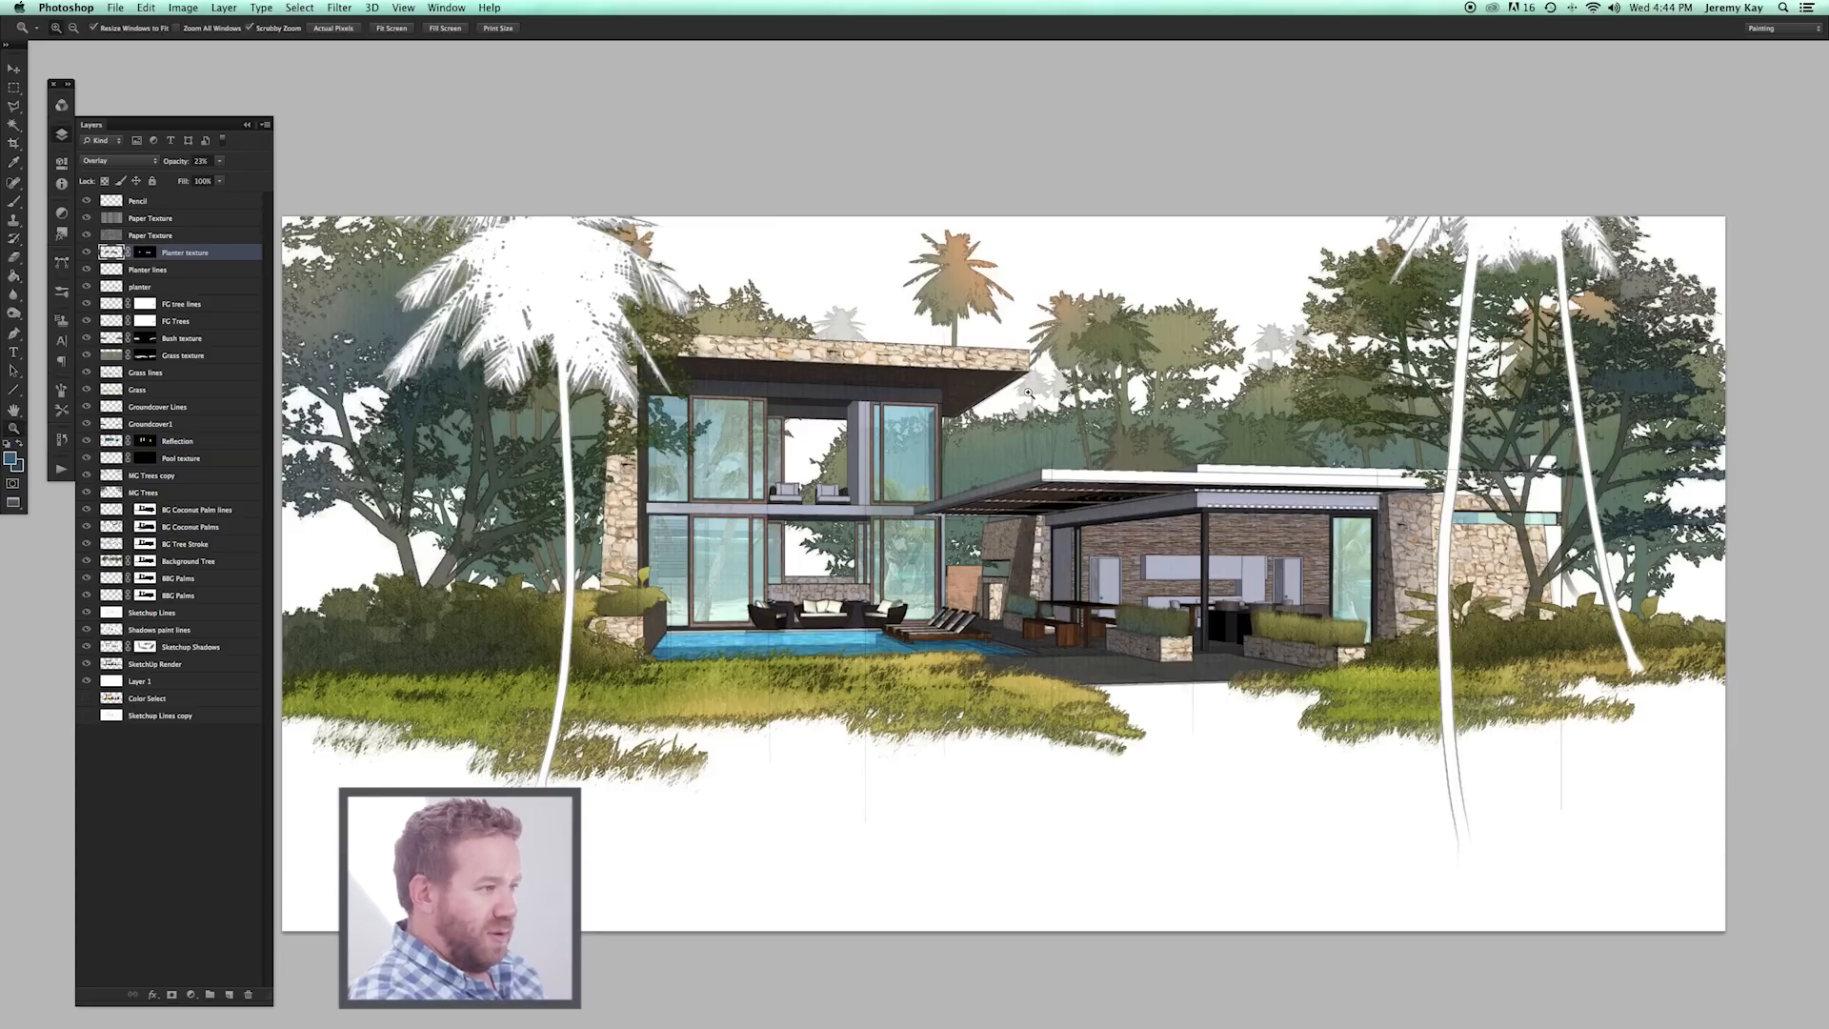
left_click_drag(1028, 392, 1013, 393)
key("b")
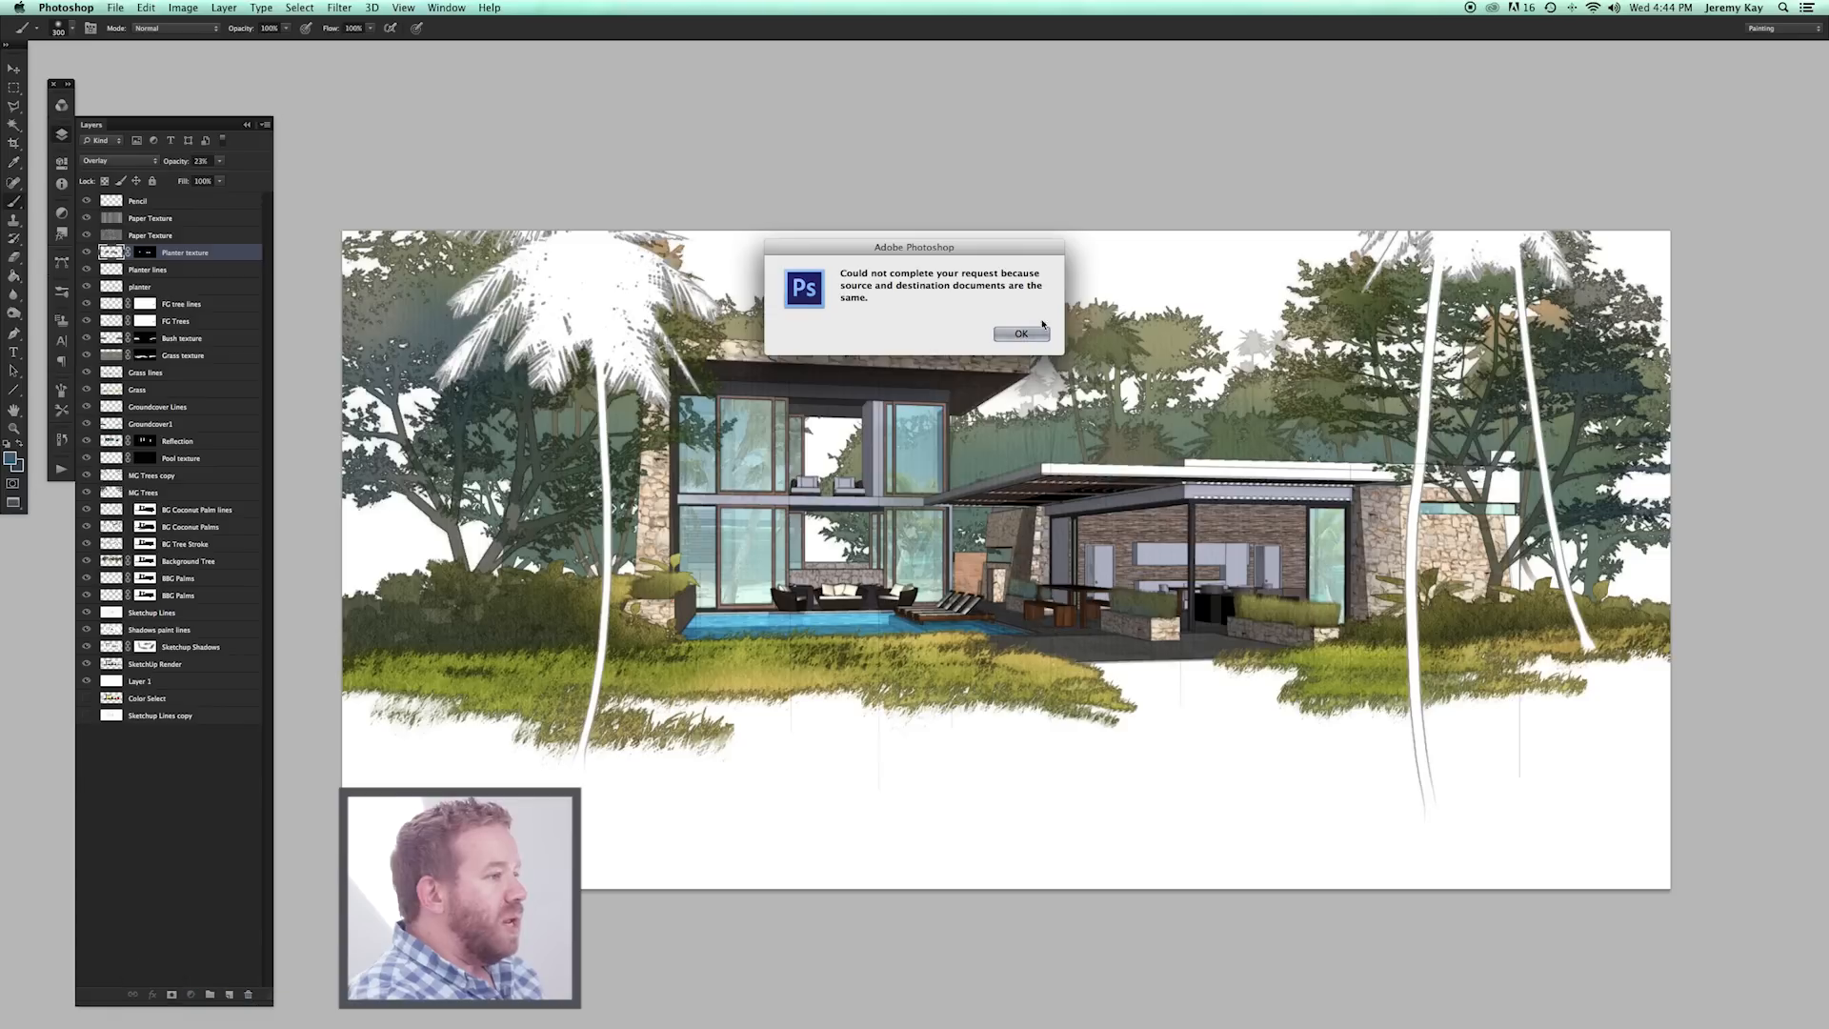
left_click(228, 993)
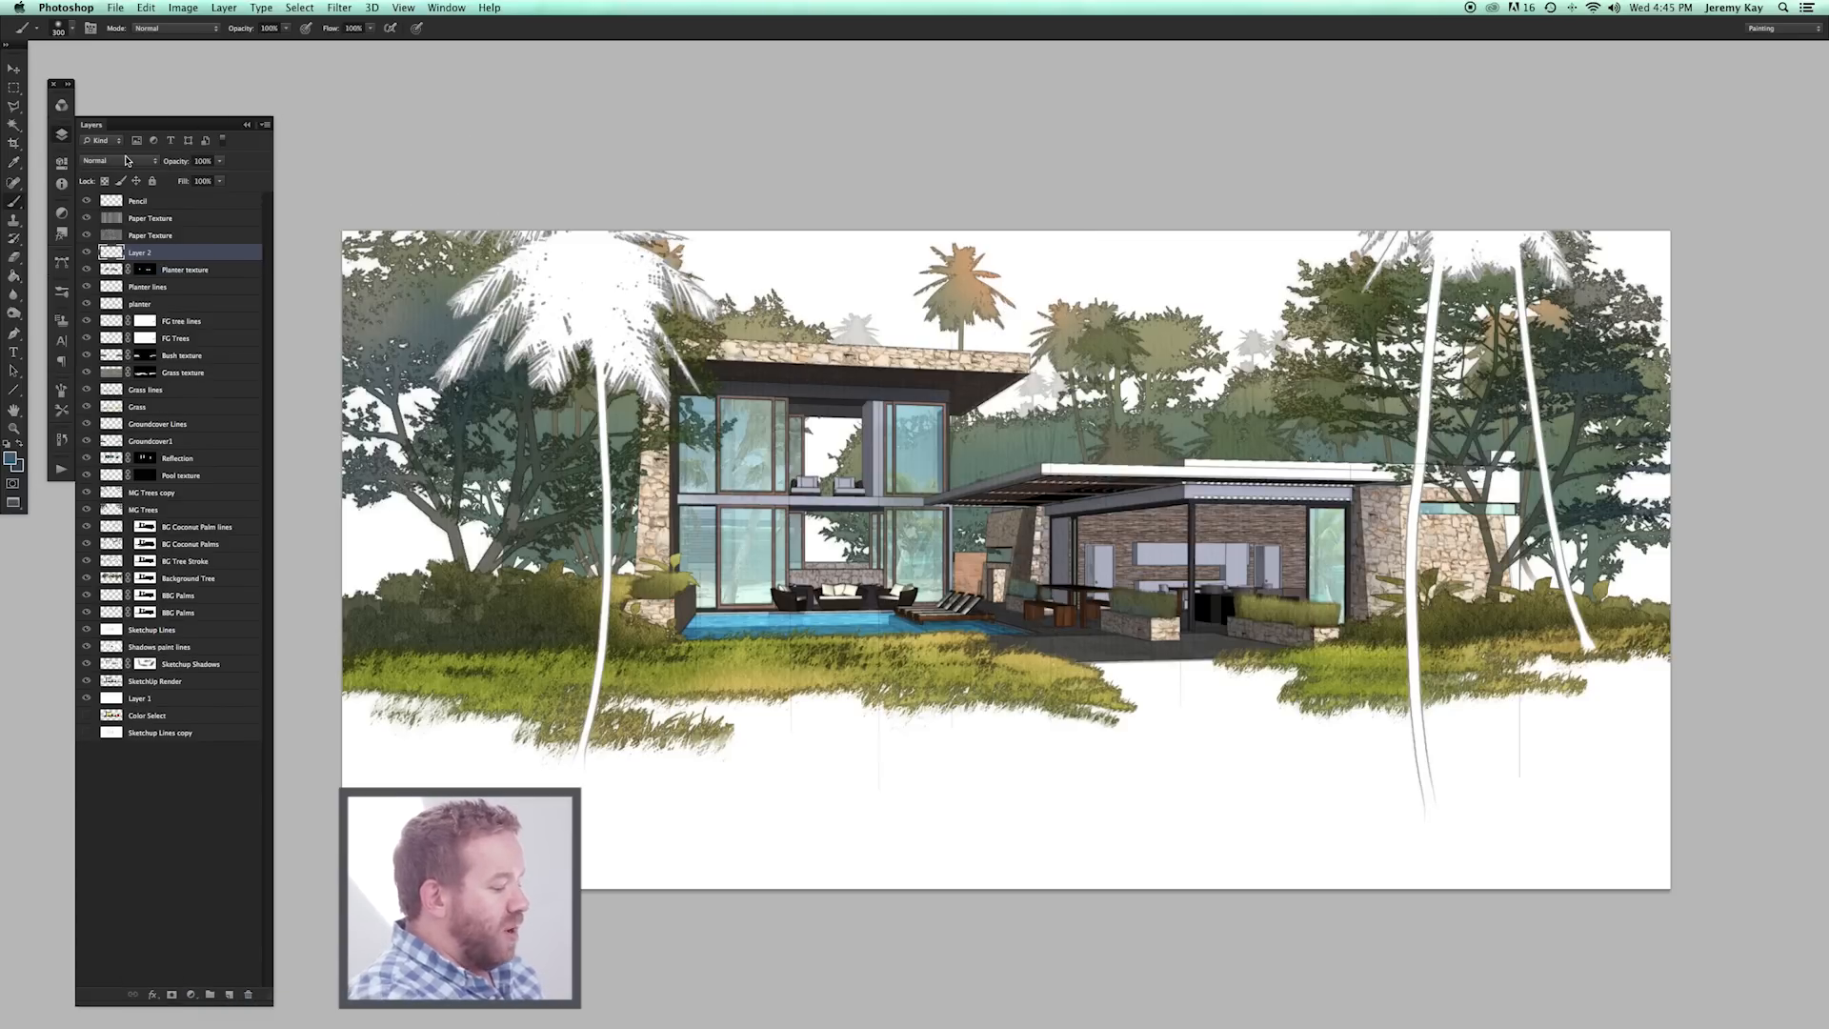
left_click(126, 160)
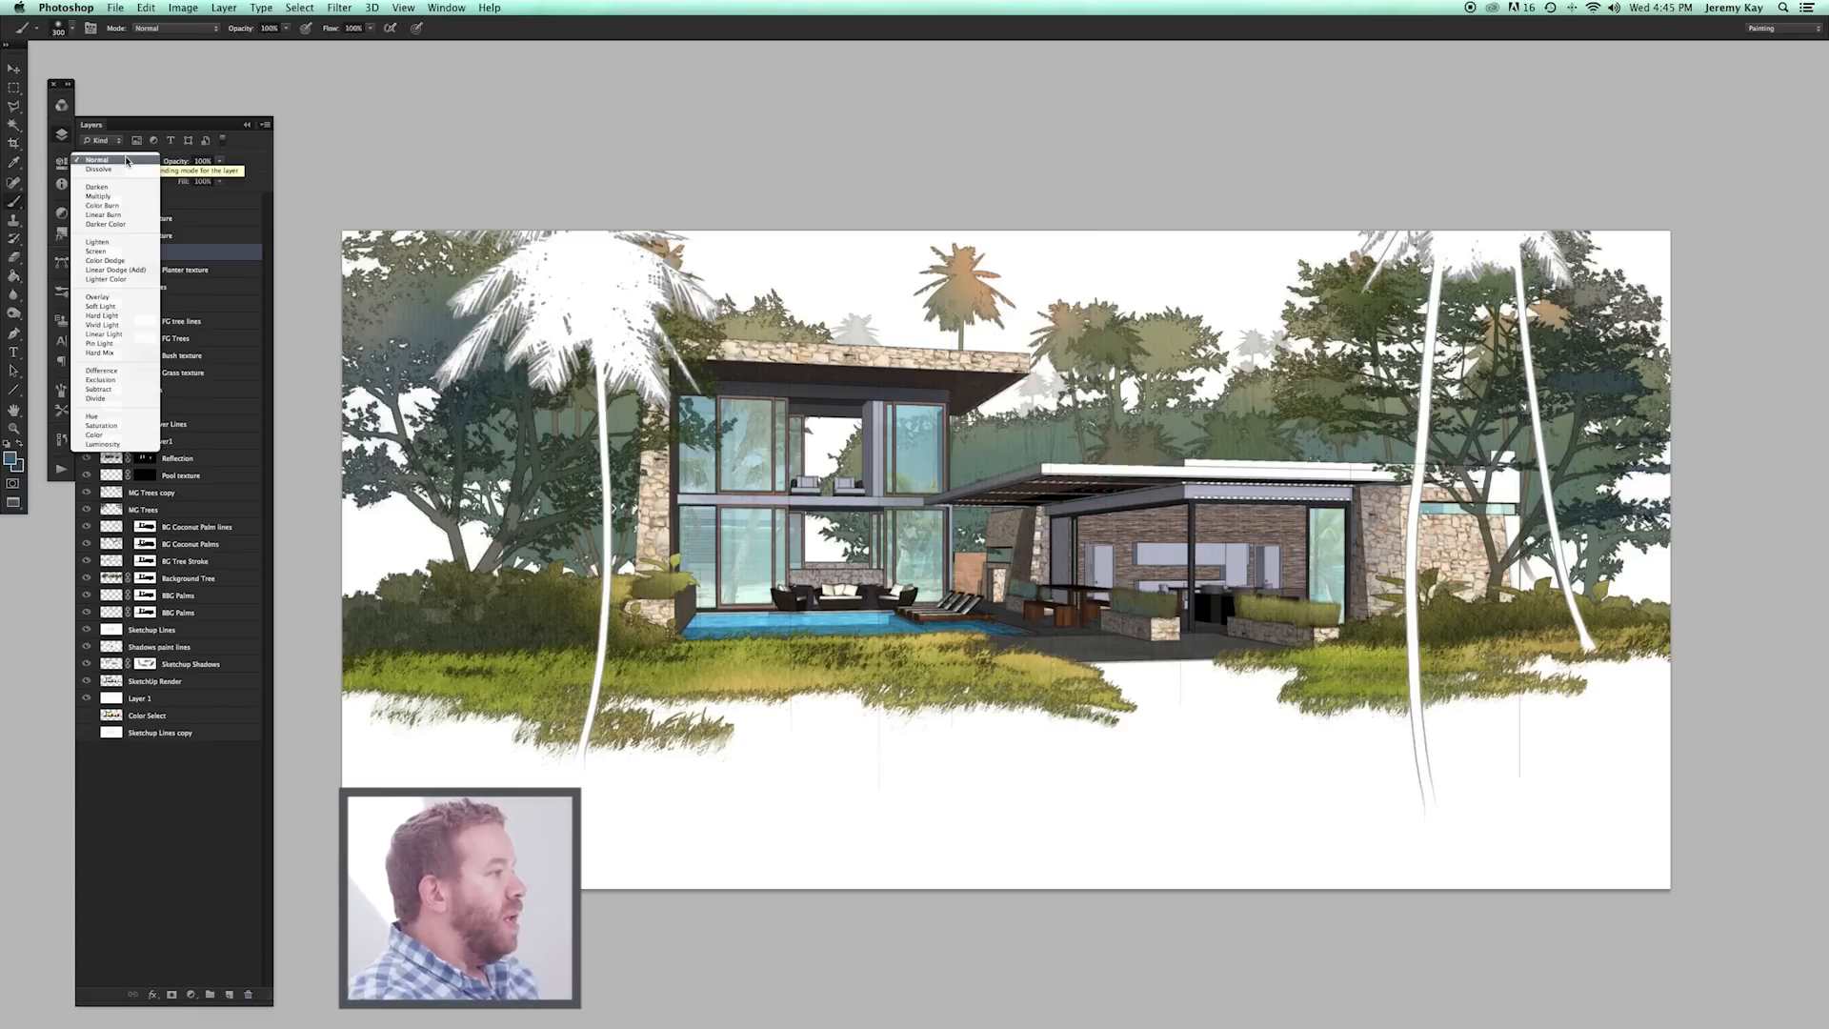
left_click(113, 16)
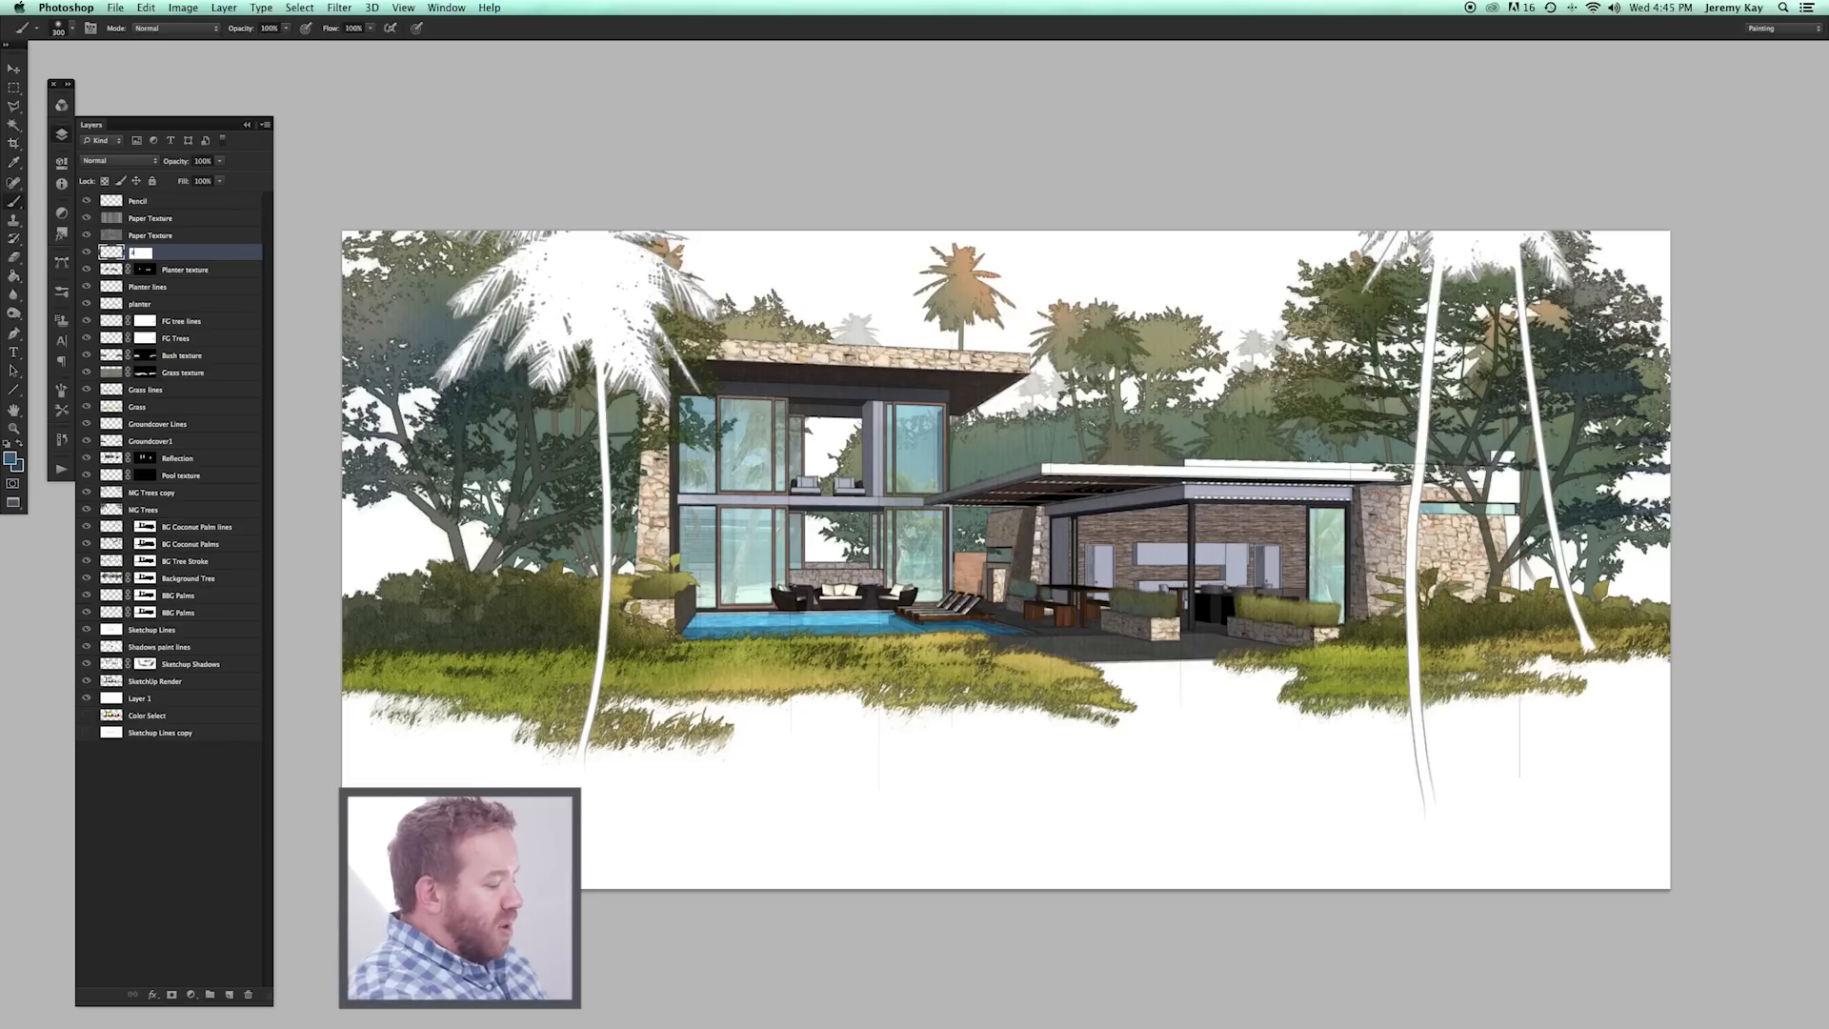
key("Return")
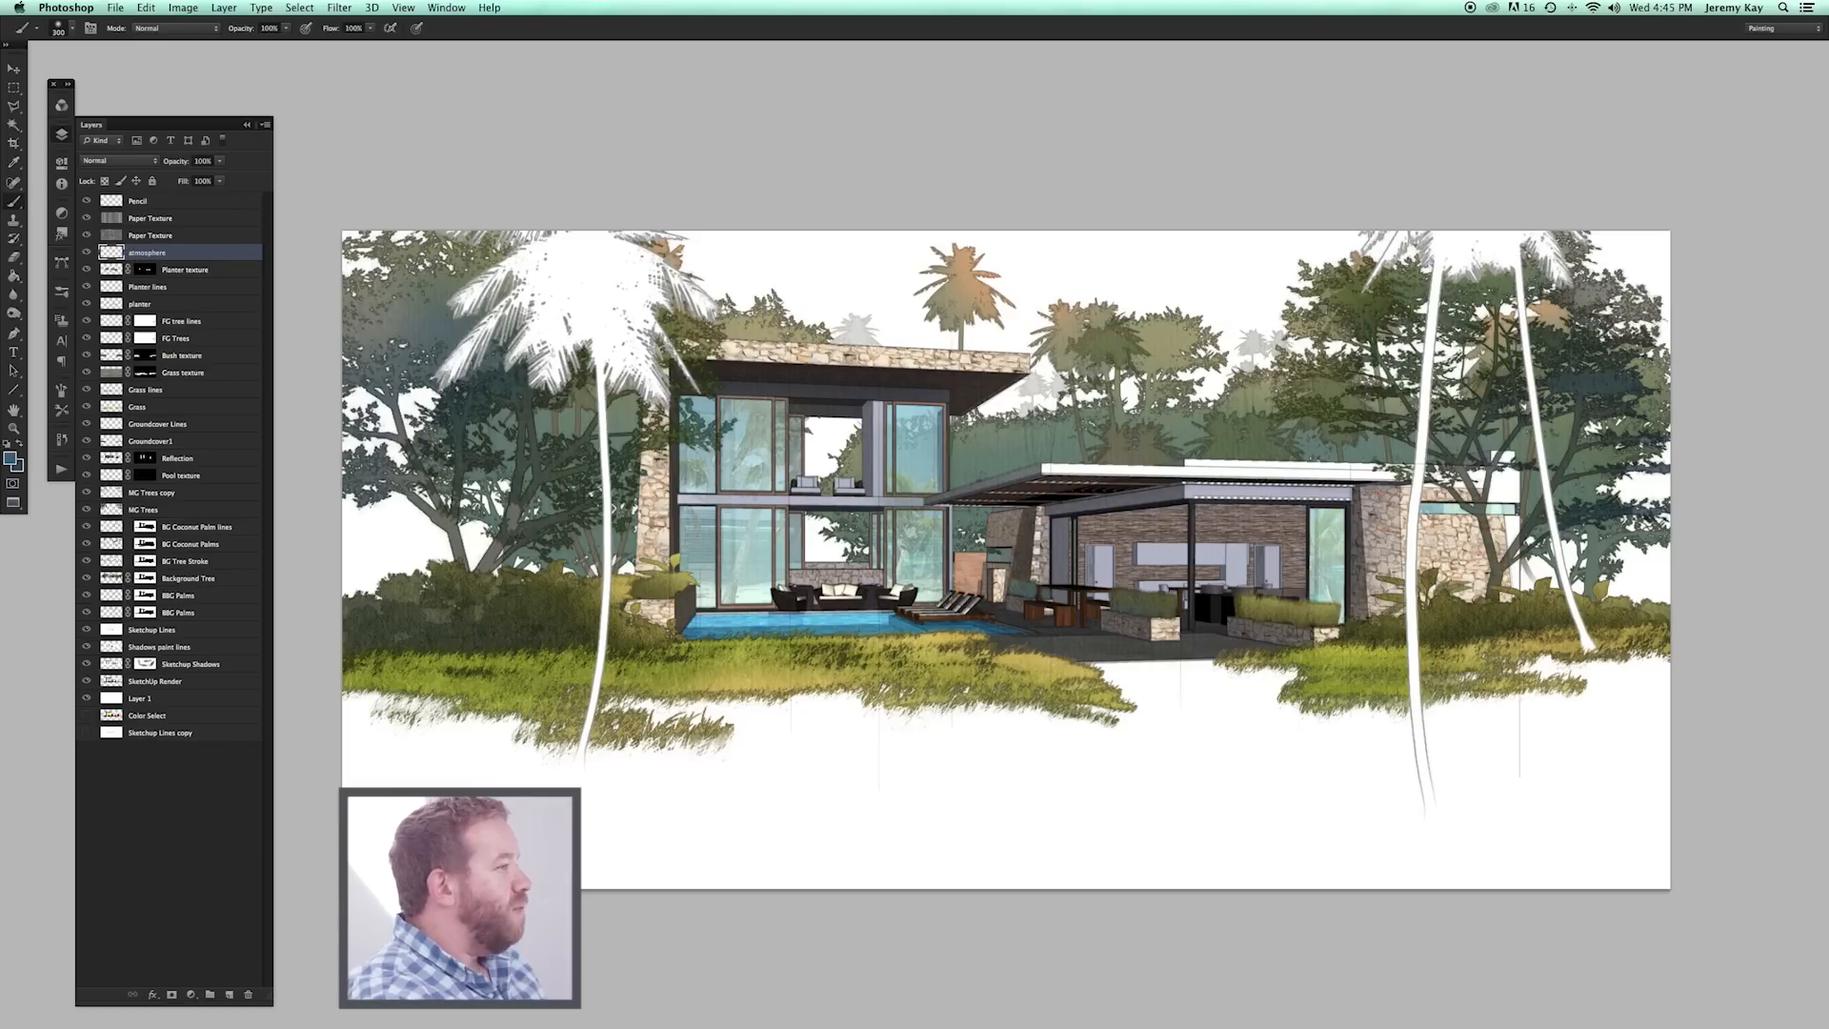
left_click(97, 168)
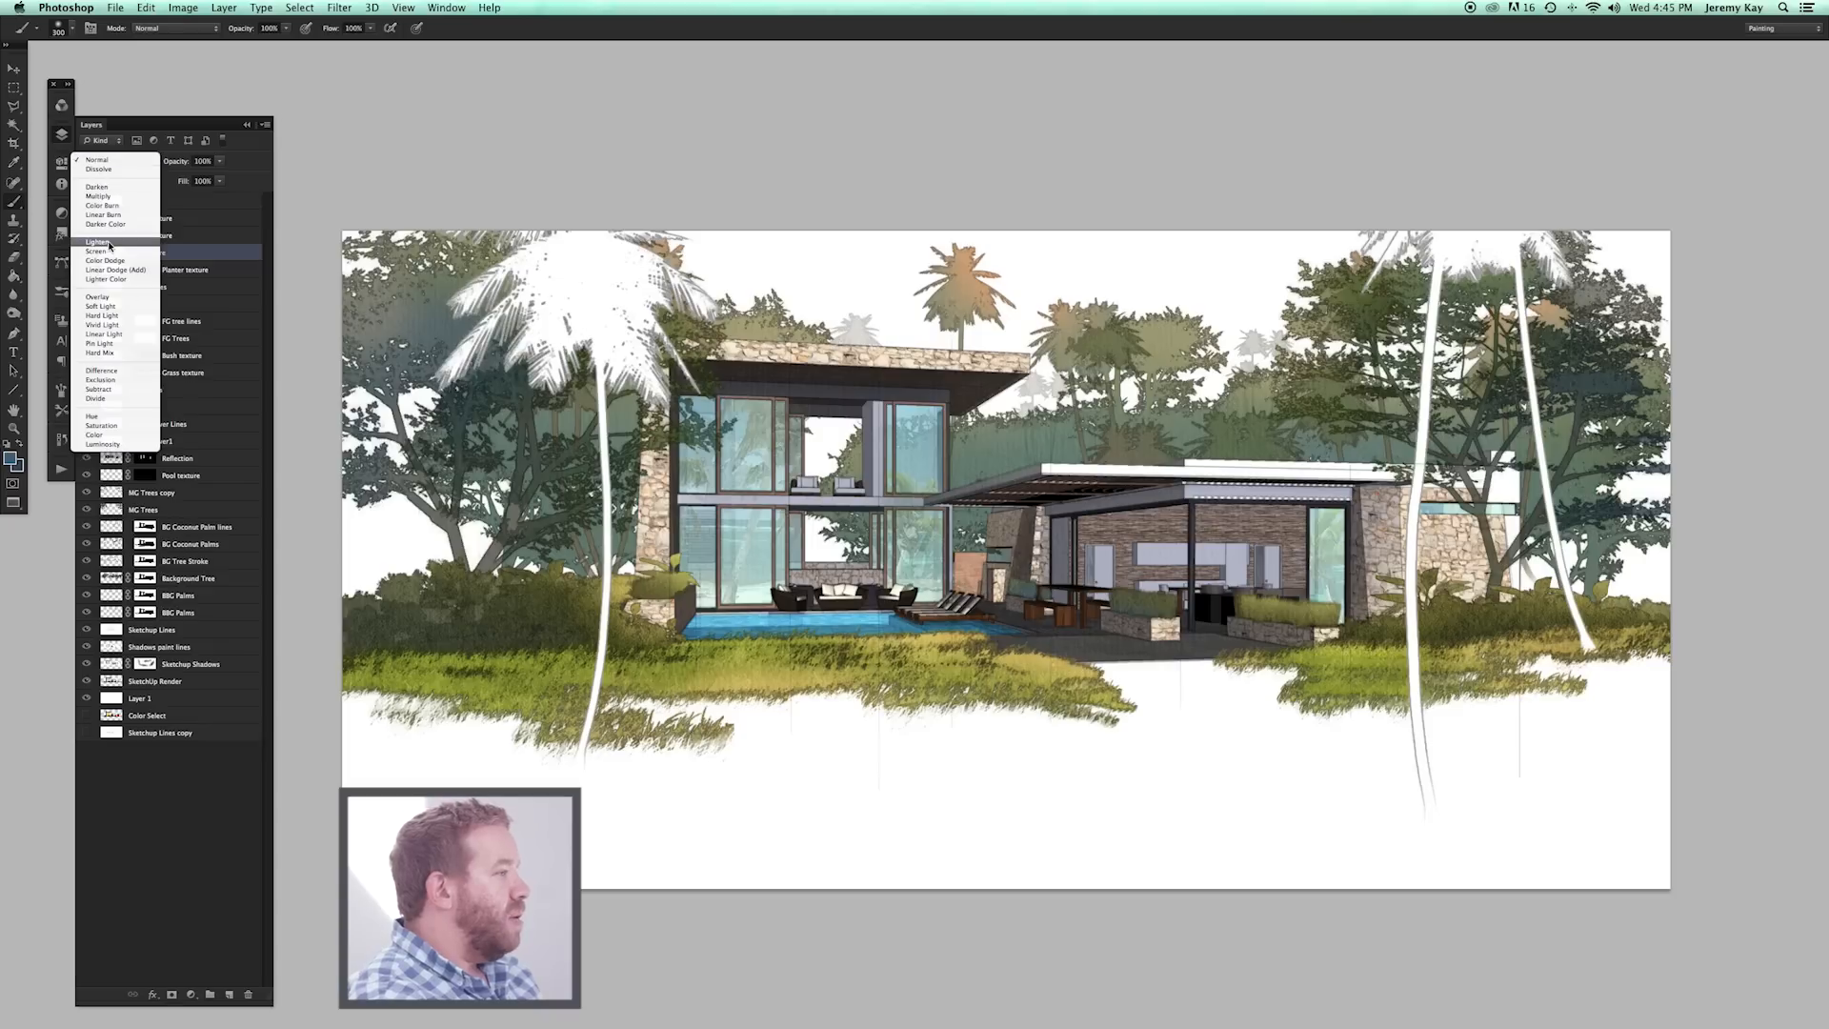
left_click(115, 315)
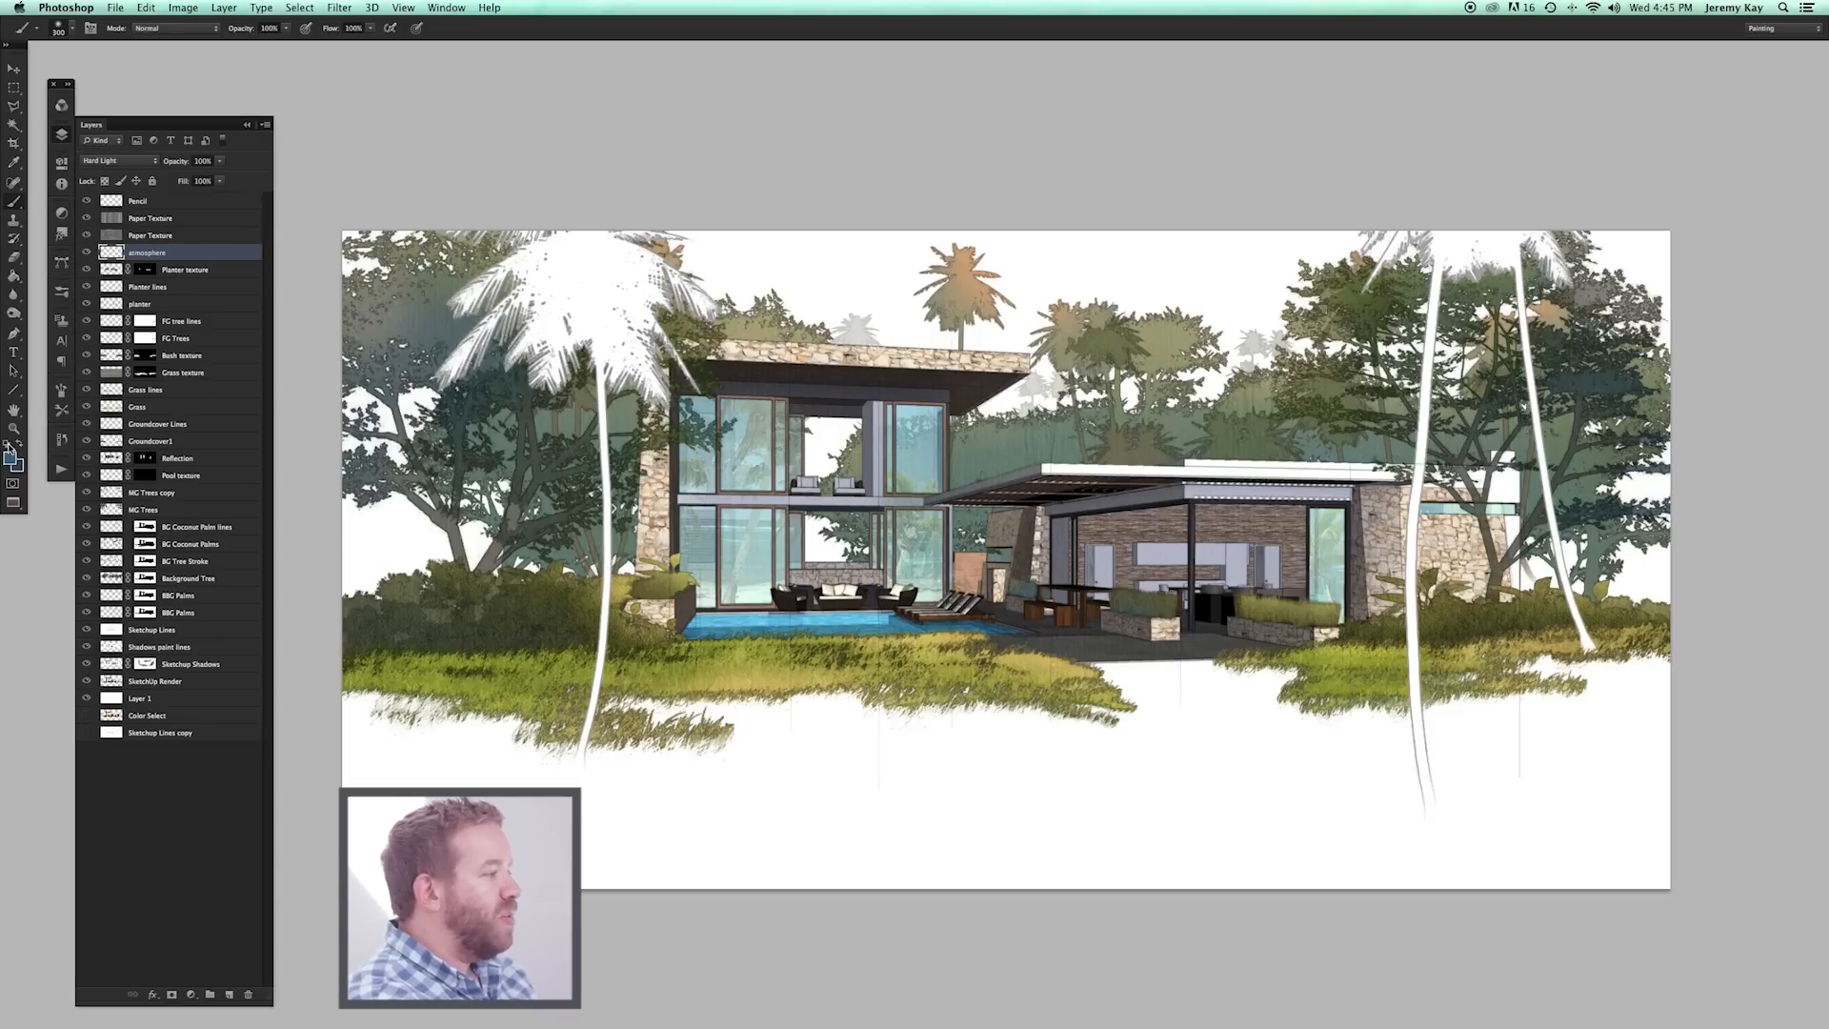
Set the foreground colour to the pale yellow f8eaa7.
left_click(9, 459)
left_click_drag(689, 192, 651, 154)
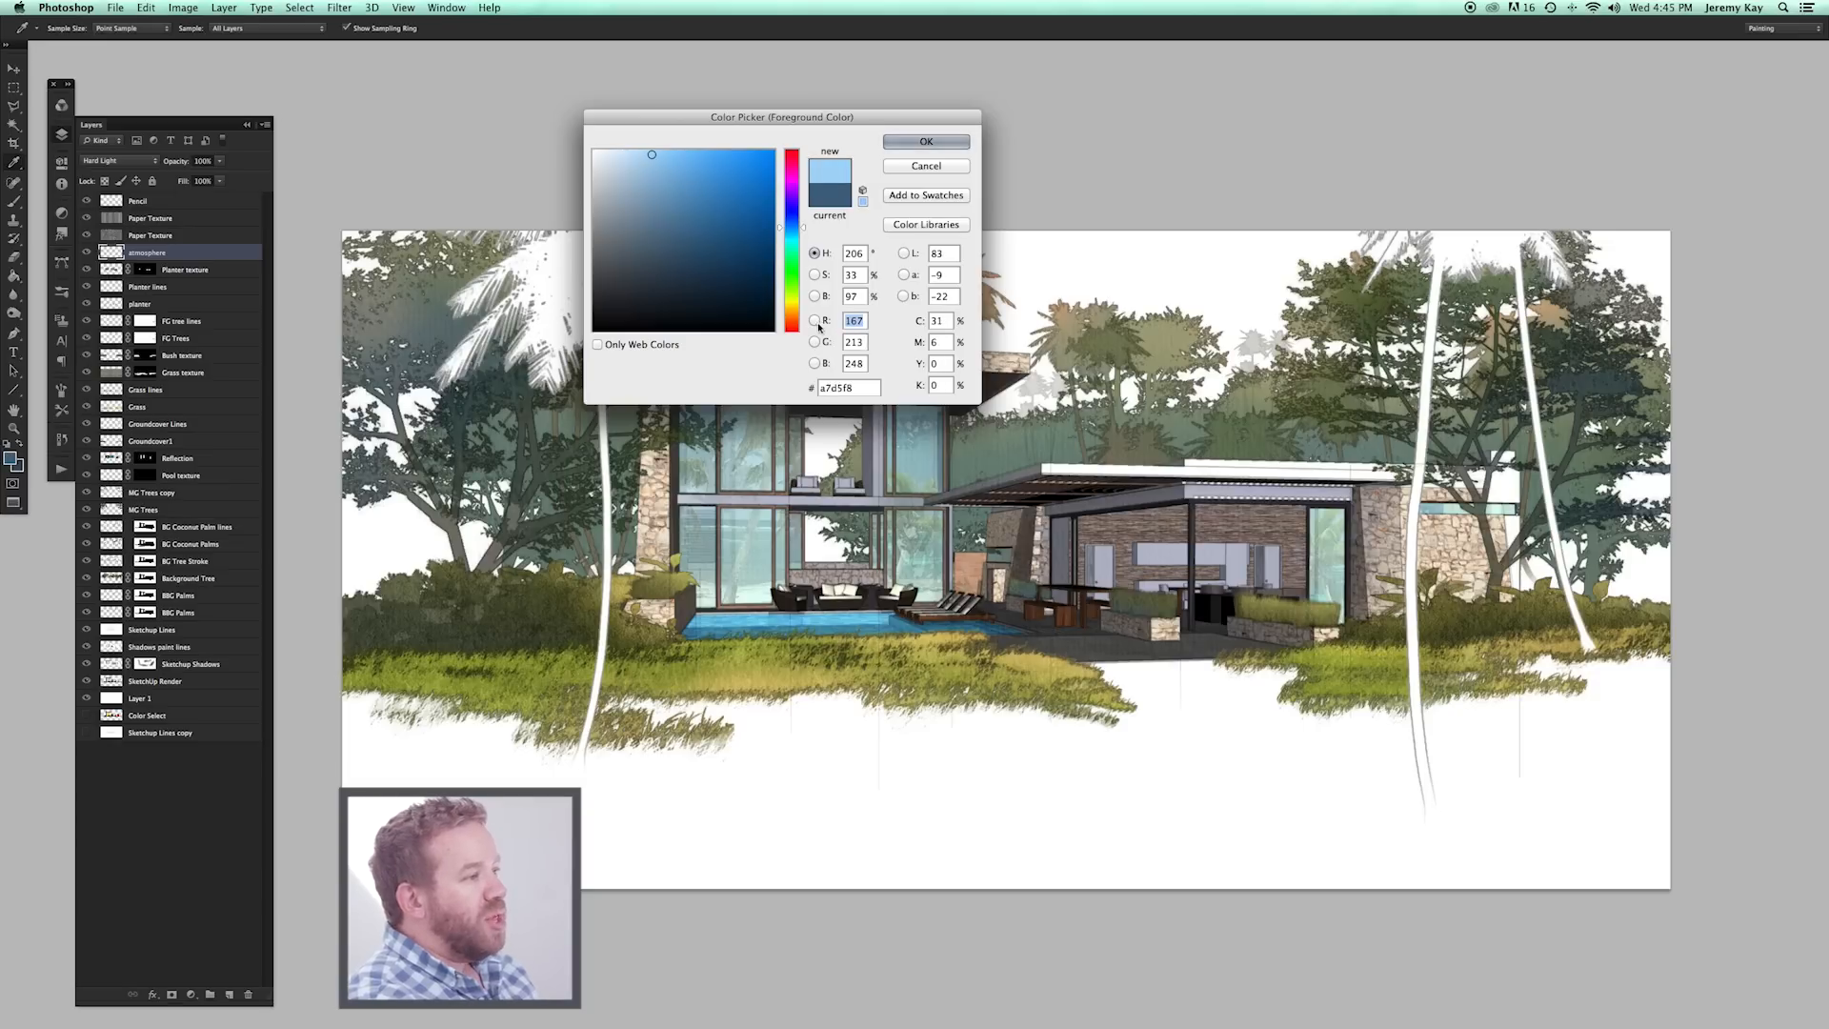
left_click(794, 310)
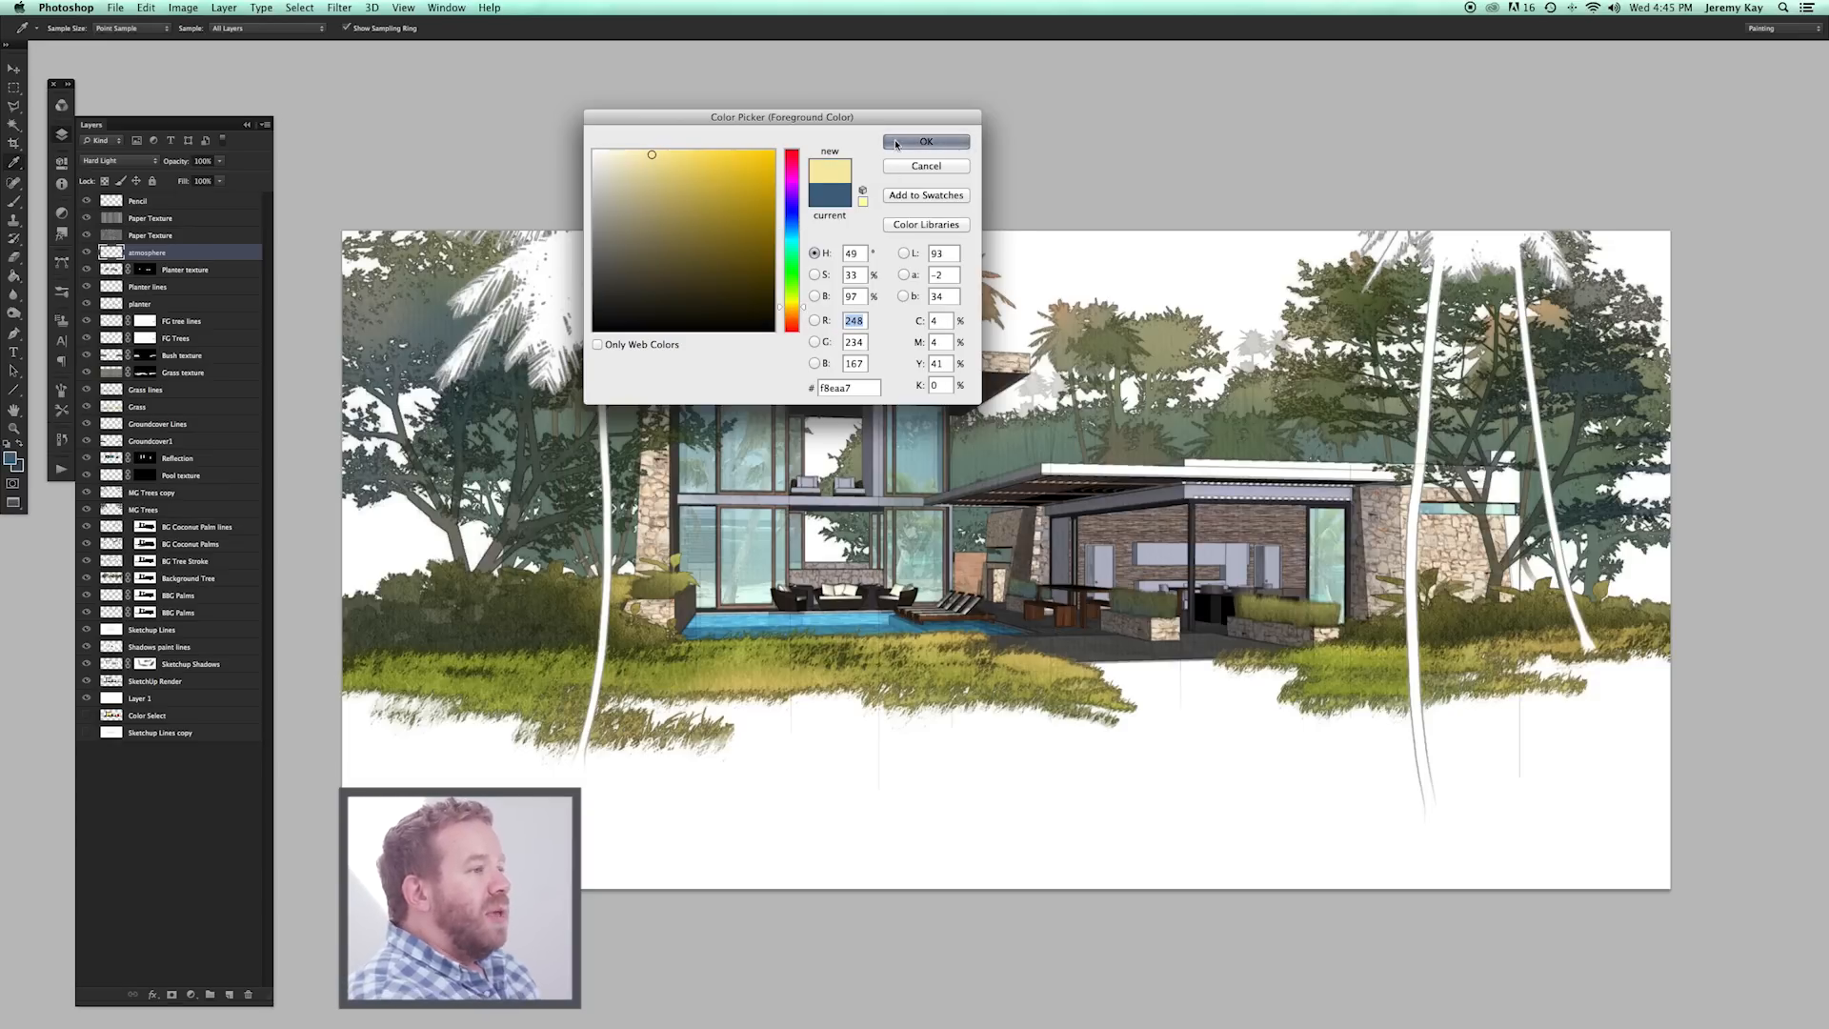
left_click(926, 141)
Enlarge the brush to 1100 px, try a single yellow glow over the trees behind the house and undo it.
key("b")
key("bracketright")
key("bracketright")
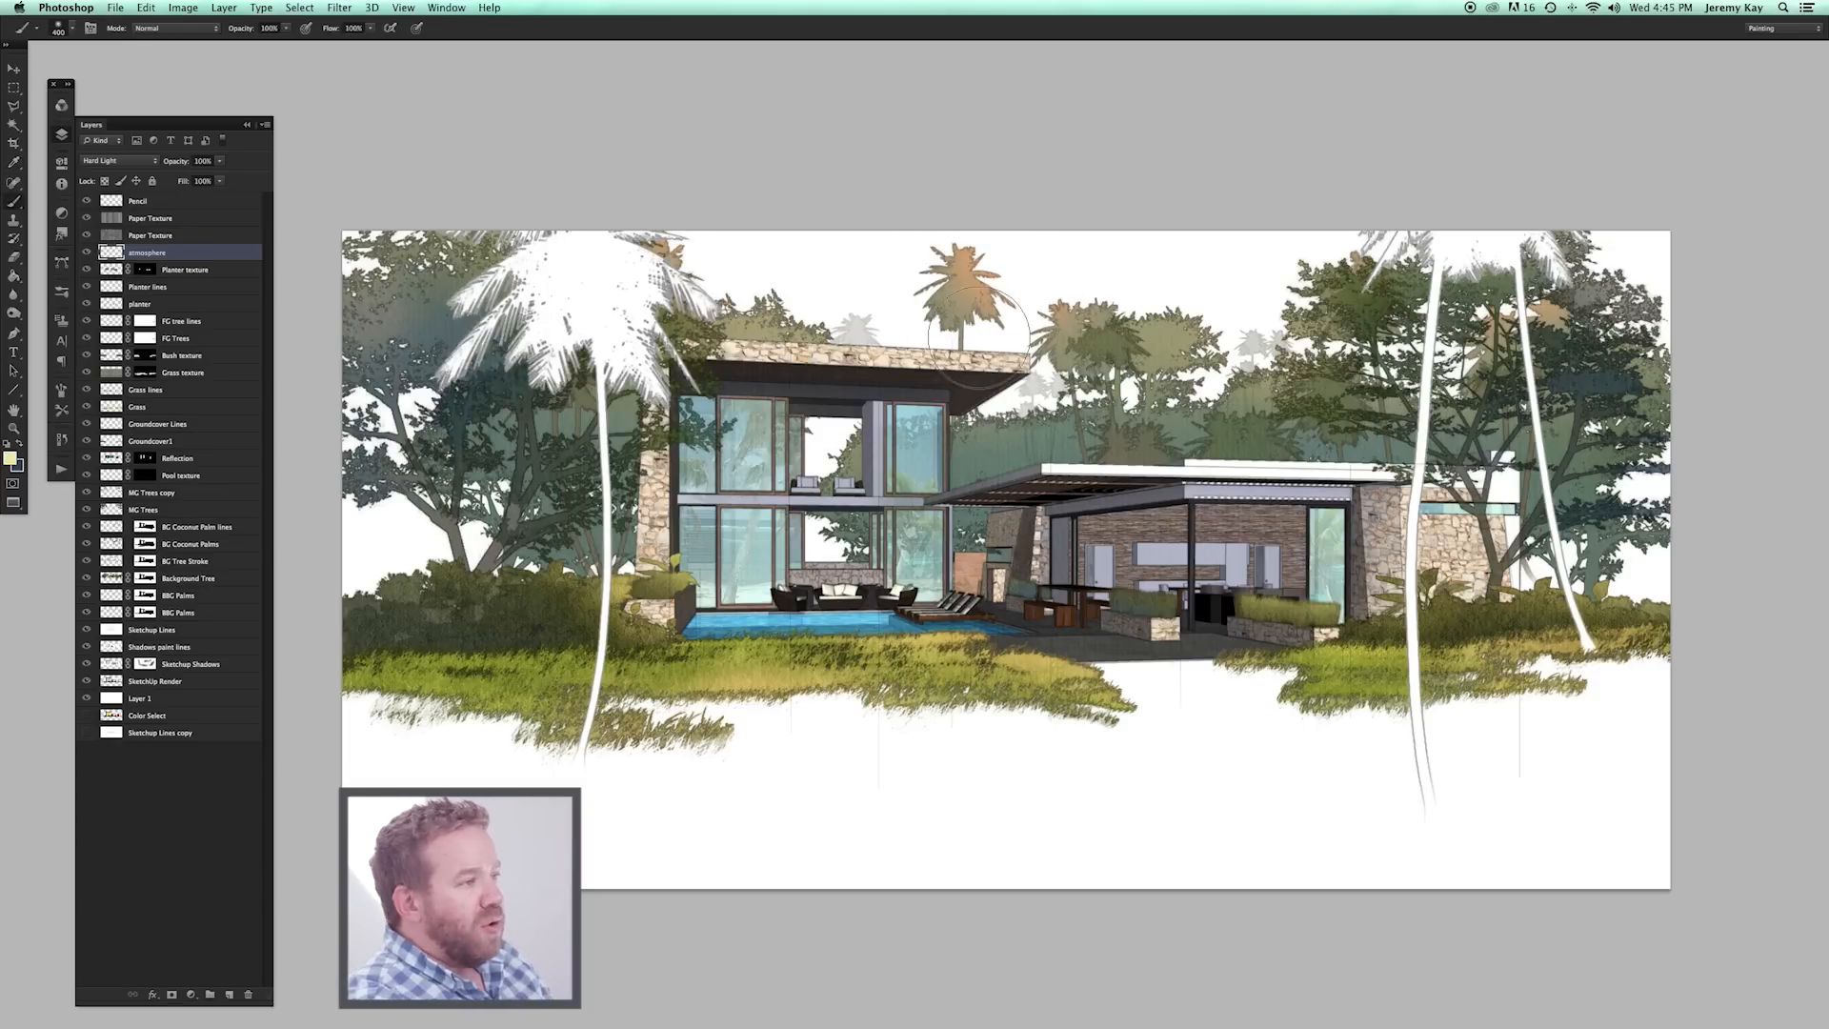
key("bracketright")
key("bracketright")
key("bracketright")
key("bracketright")
key("bracketright")
key("bracketright")
left_click(1077, 319)
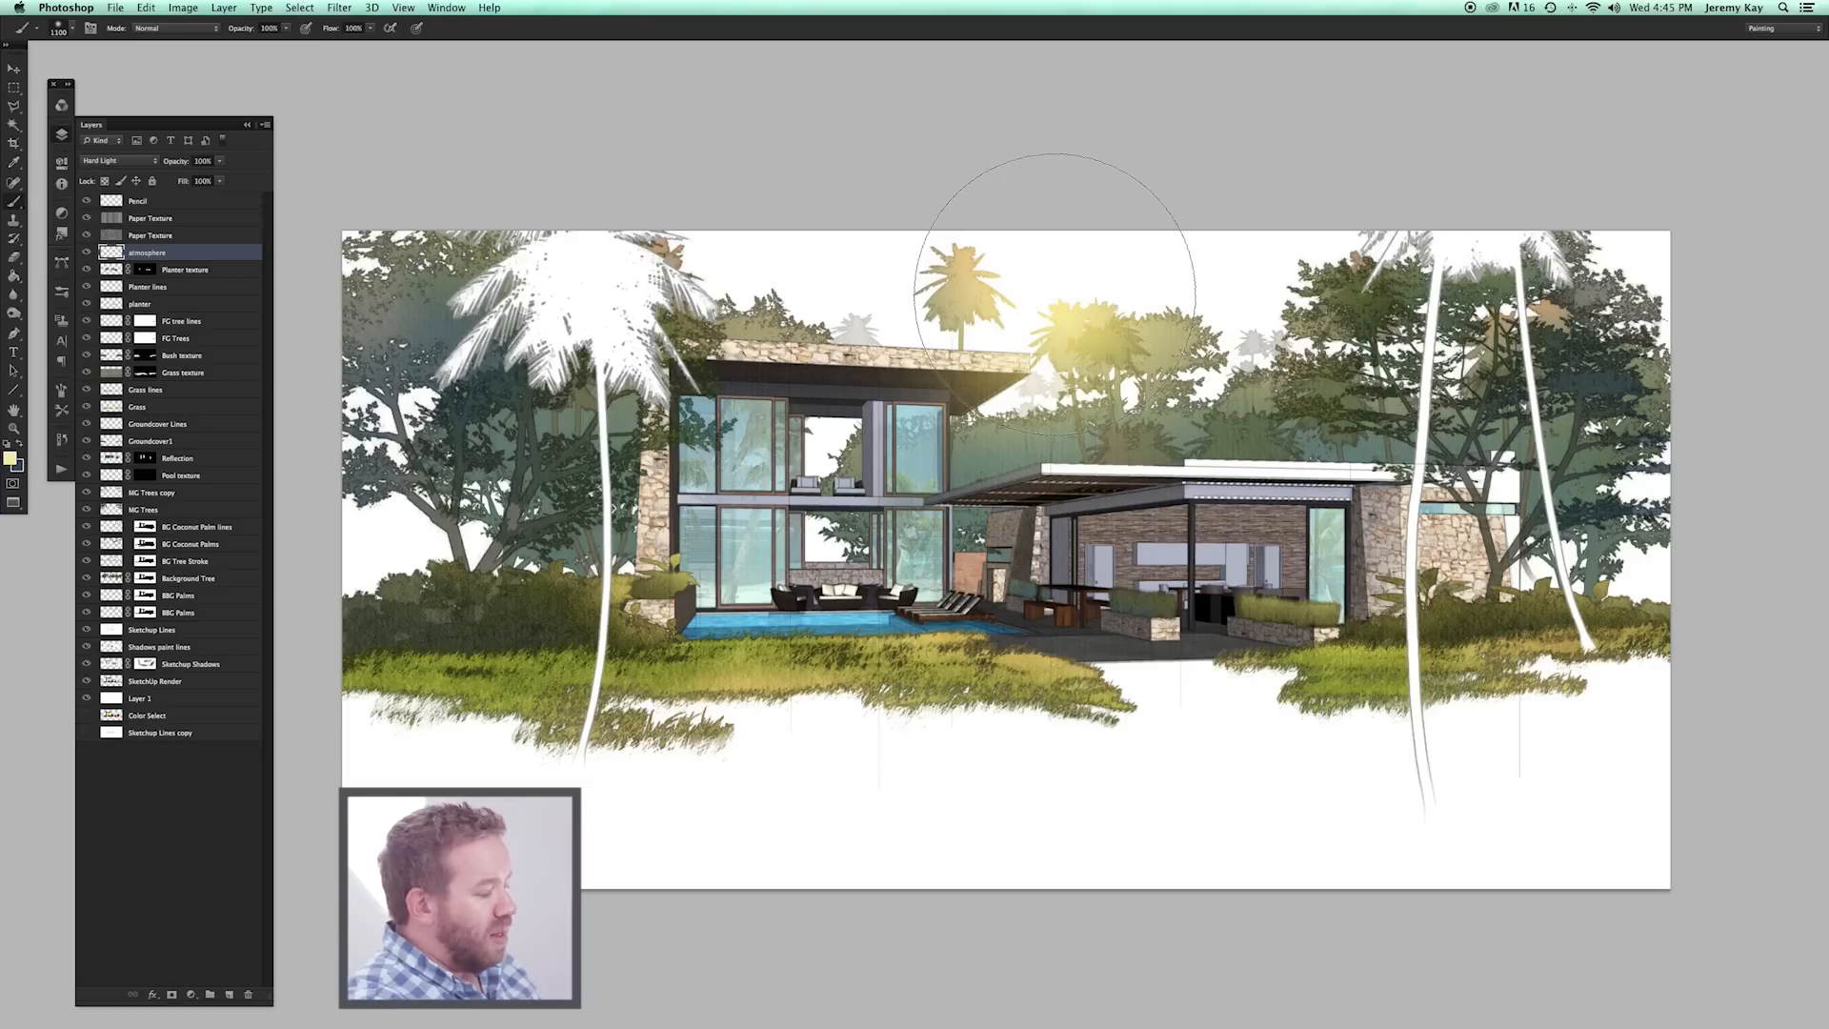
key("super+z")
Set the atmosphere layer's opacity to 23% and change the foreground colour to a very pale warm off-white.
key("v")
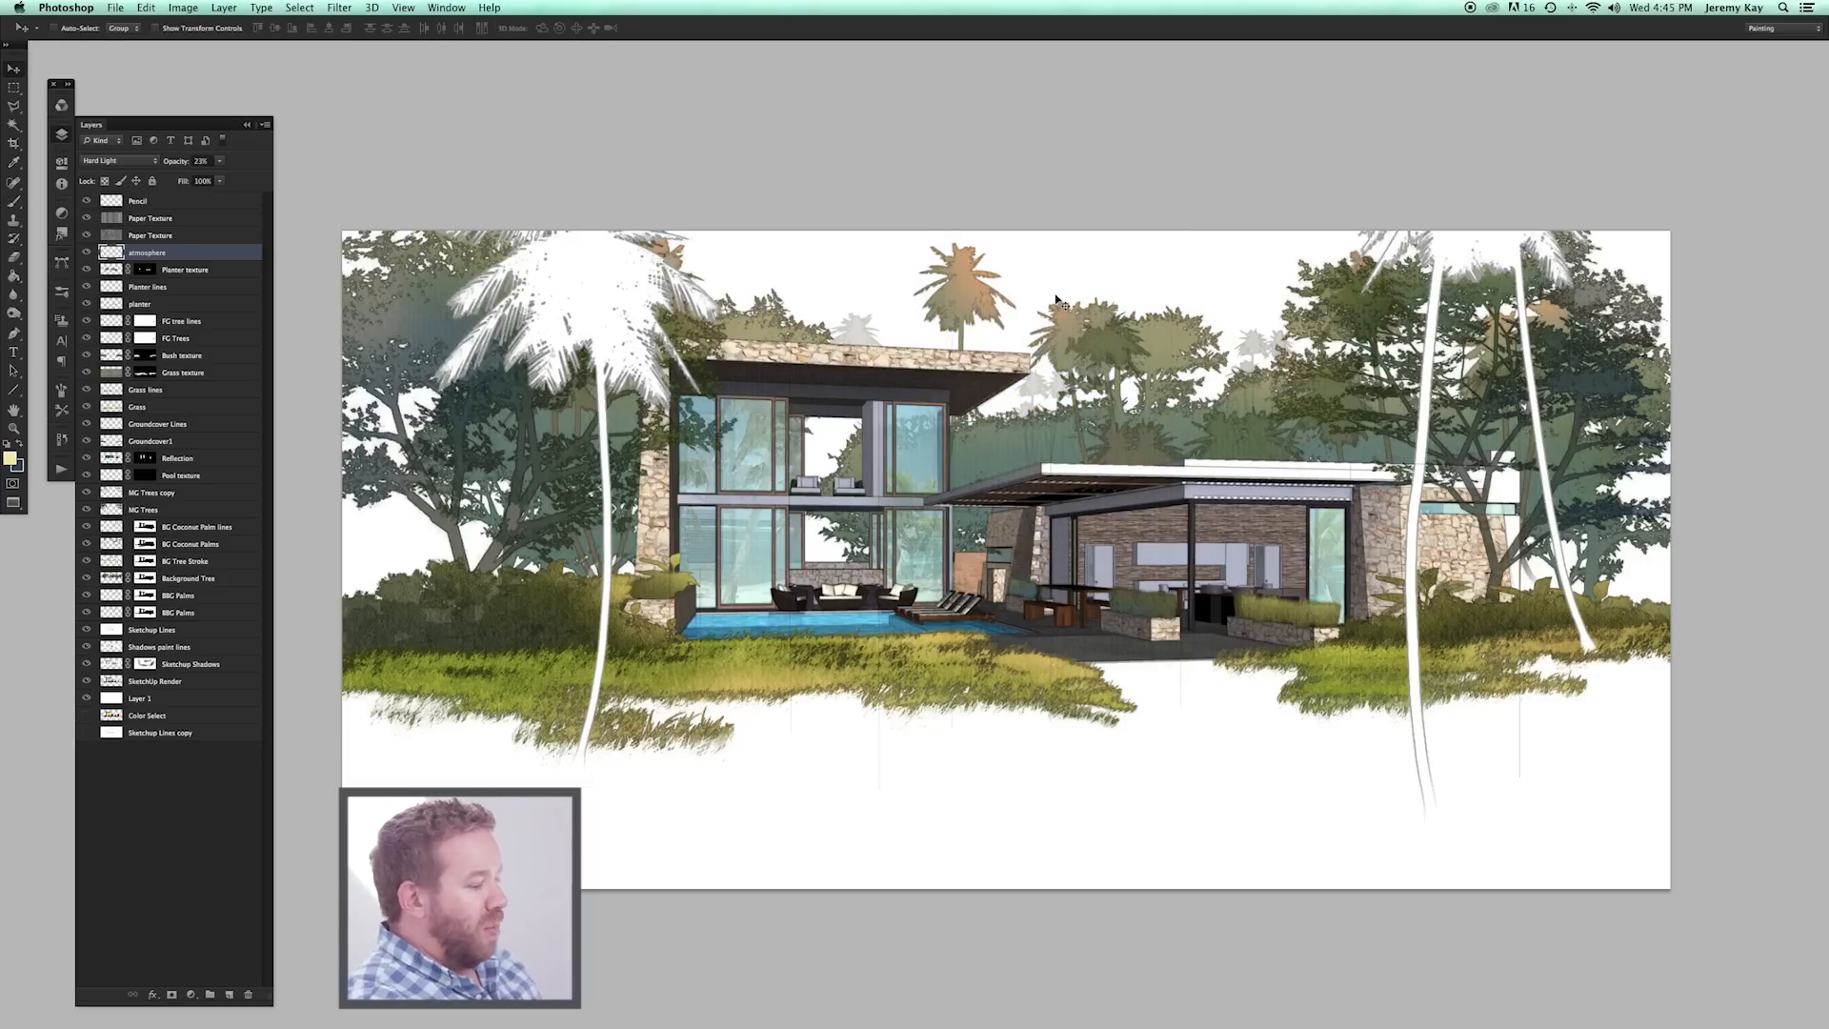
left_click(11, 458)
left_click(611, 149)
left_click(789, 316)
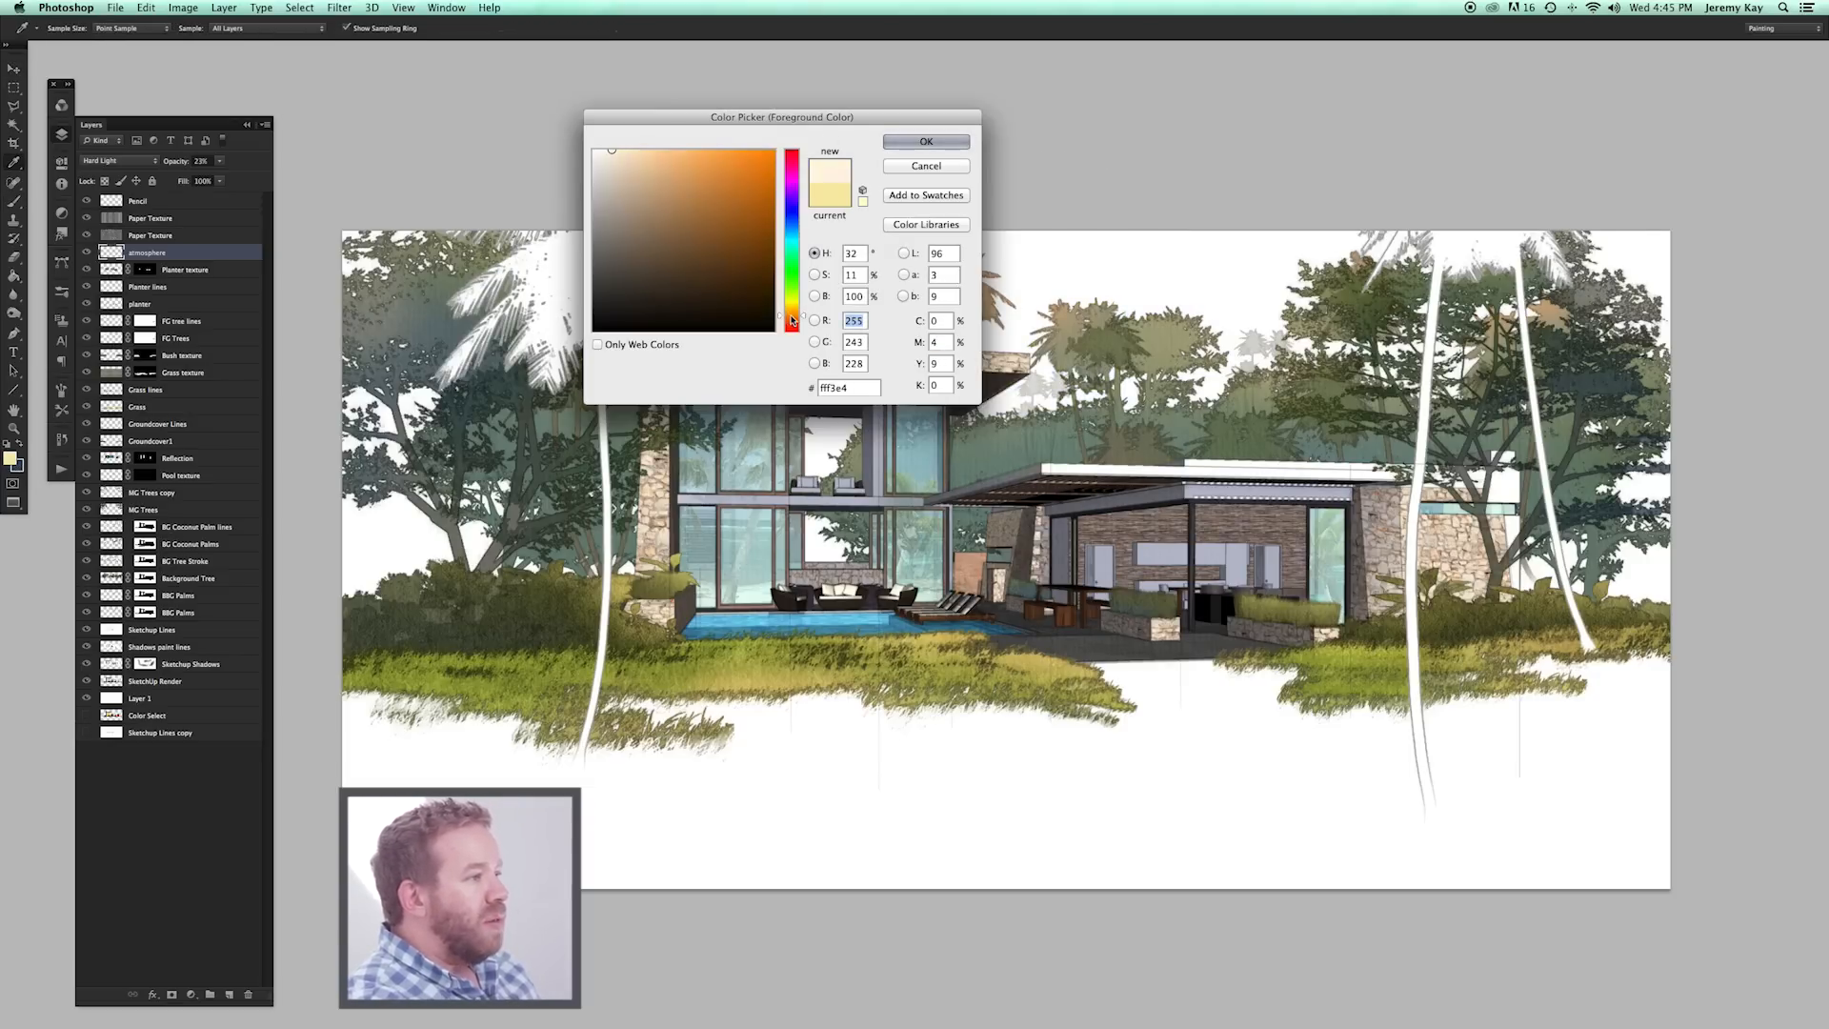
left_click(926, 142)
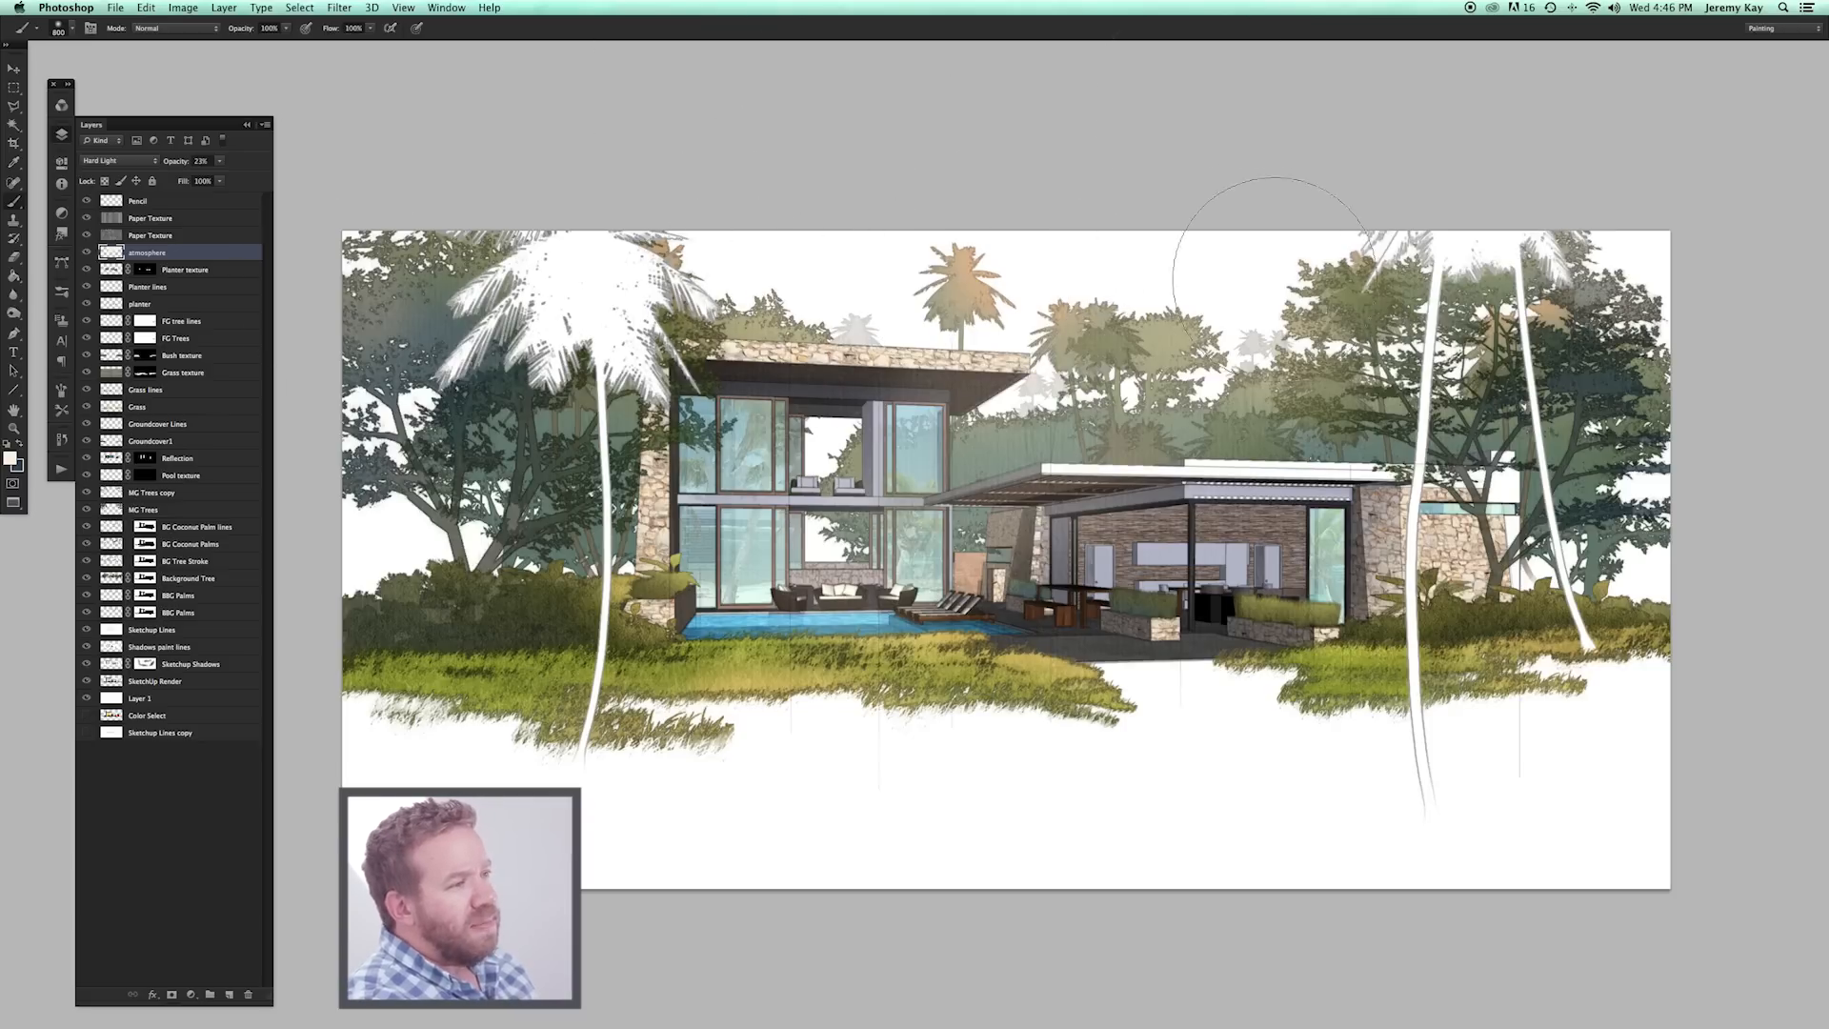
Brush a soft haze over the trees on the atmosphere layer at 800 px and compare the rendering with the layer hidden and shown.
mouse_move(960, 800)
left_mouse_down()
mouse_move(903, 769)
mouse_move(997, 763)
mouse_move(928, 772)
left_mouse_up()
left_click_drag(838, 736, 895, 776)
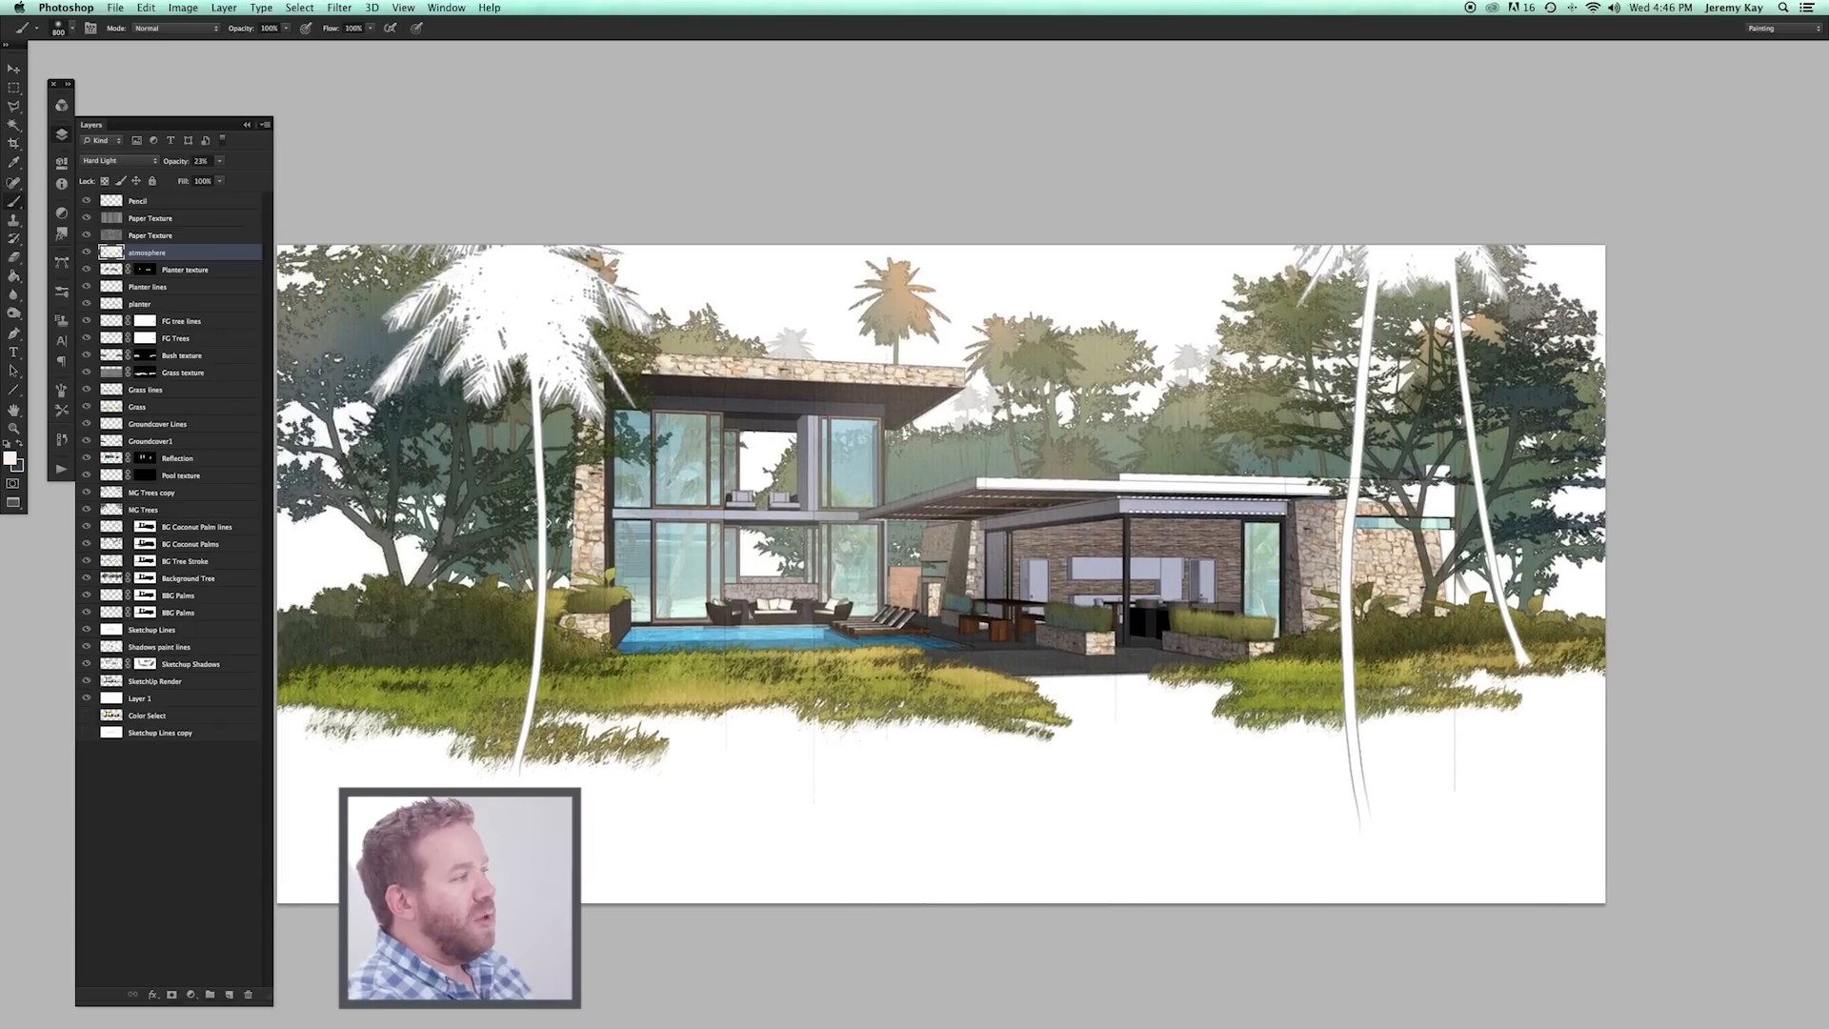
left_click(87, 254)
left_click(87, 255)
left_click(88, 254)
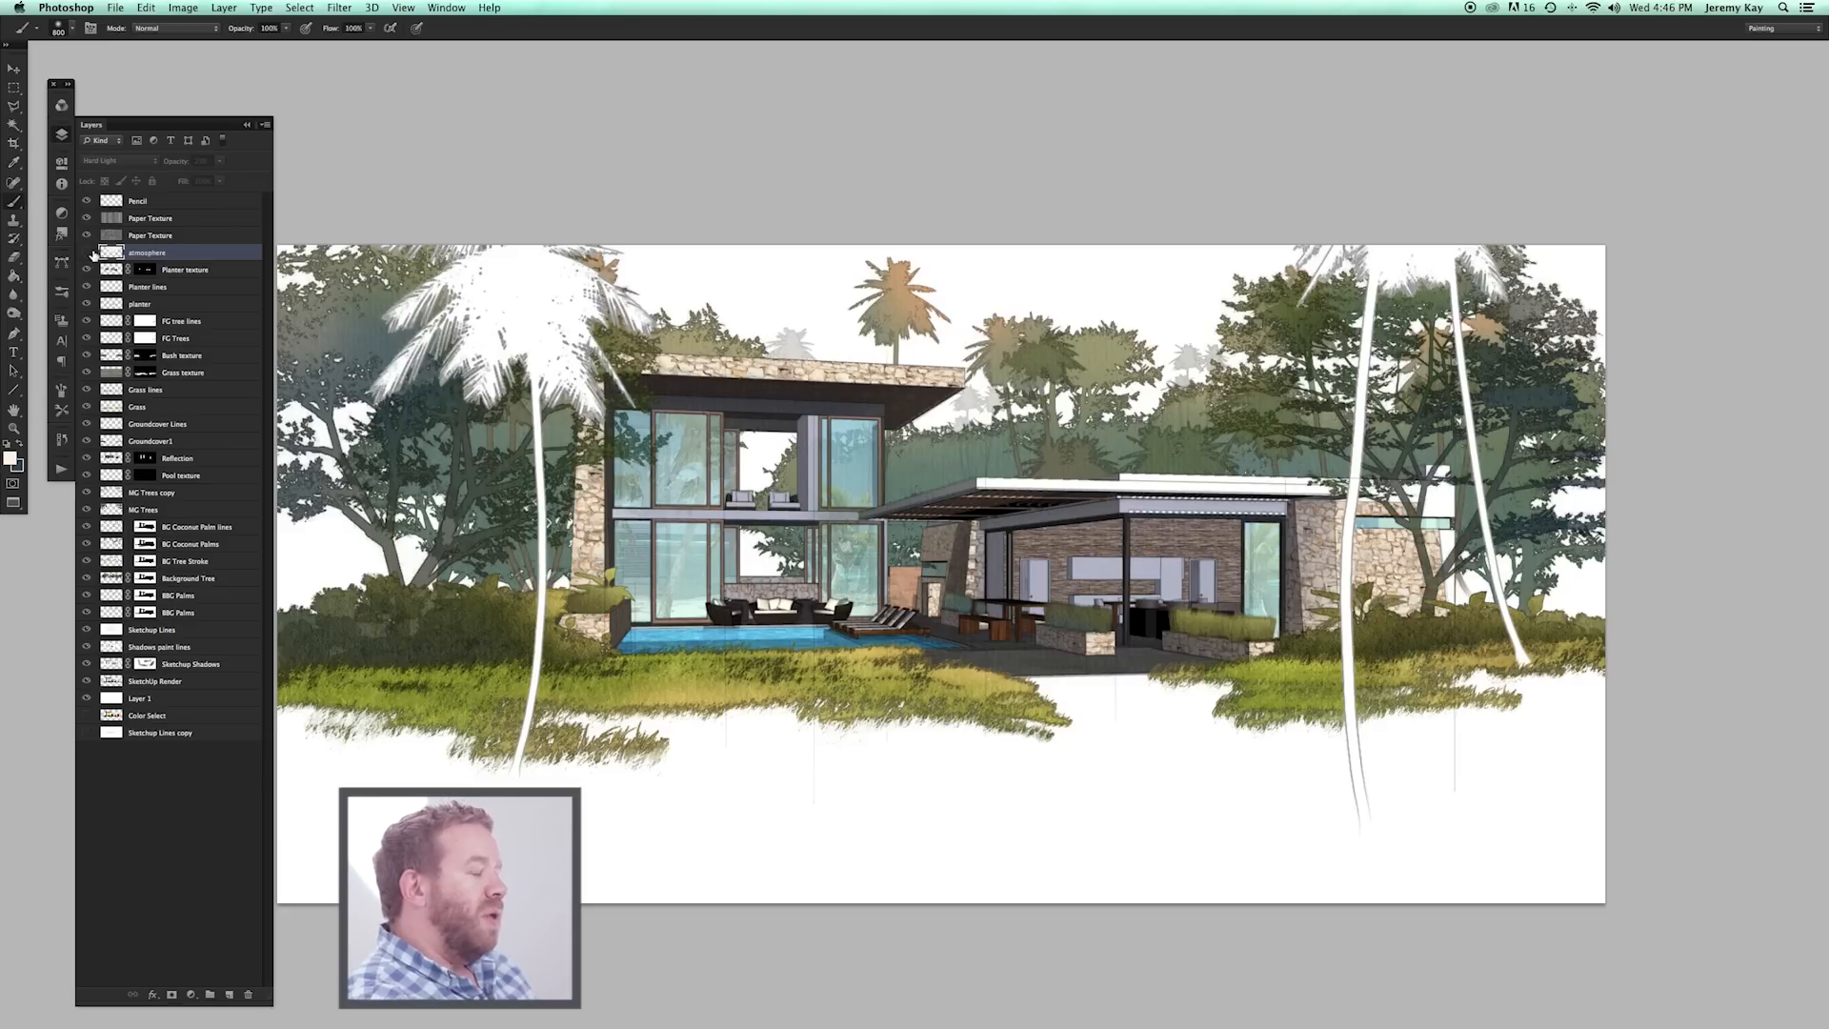
left_click(87, 254)
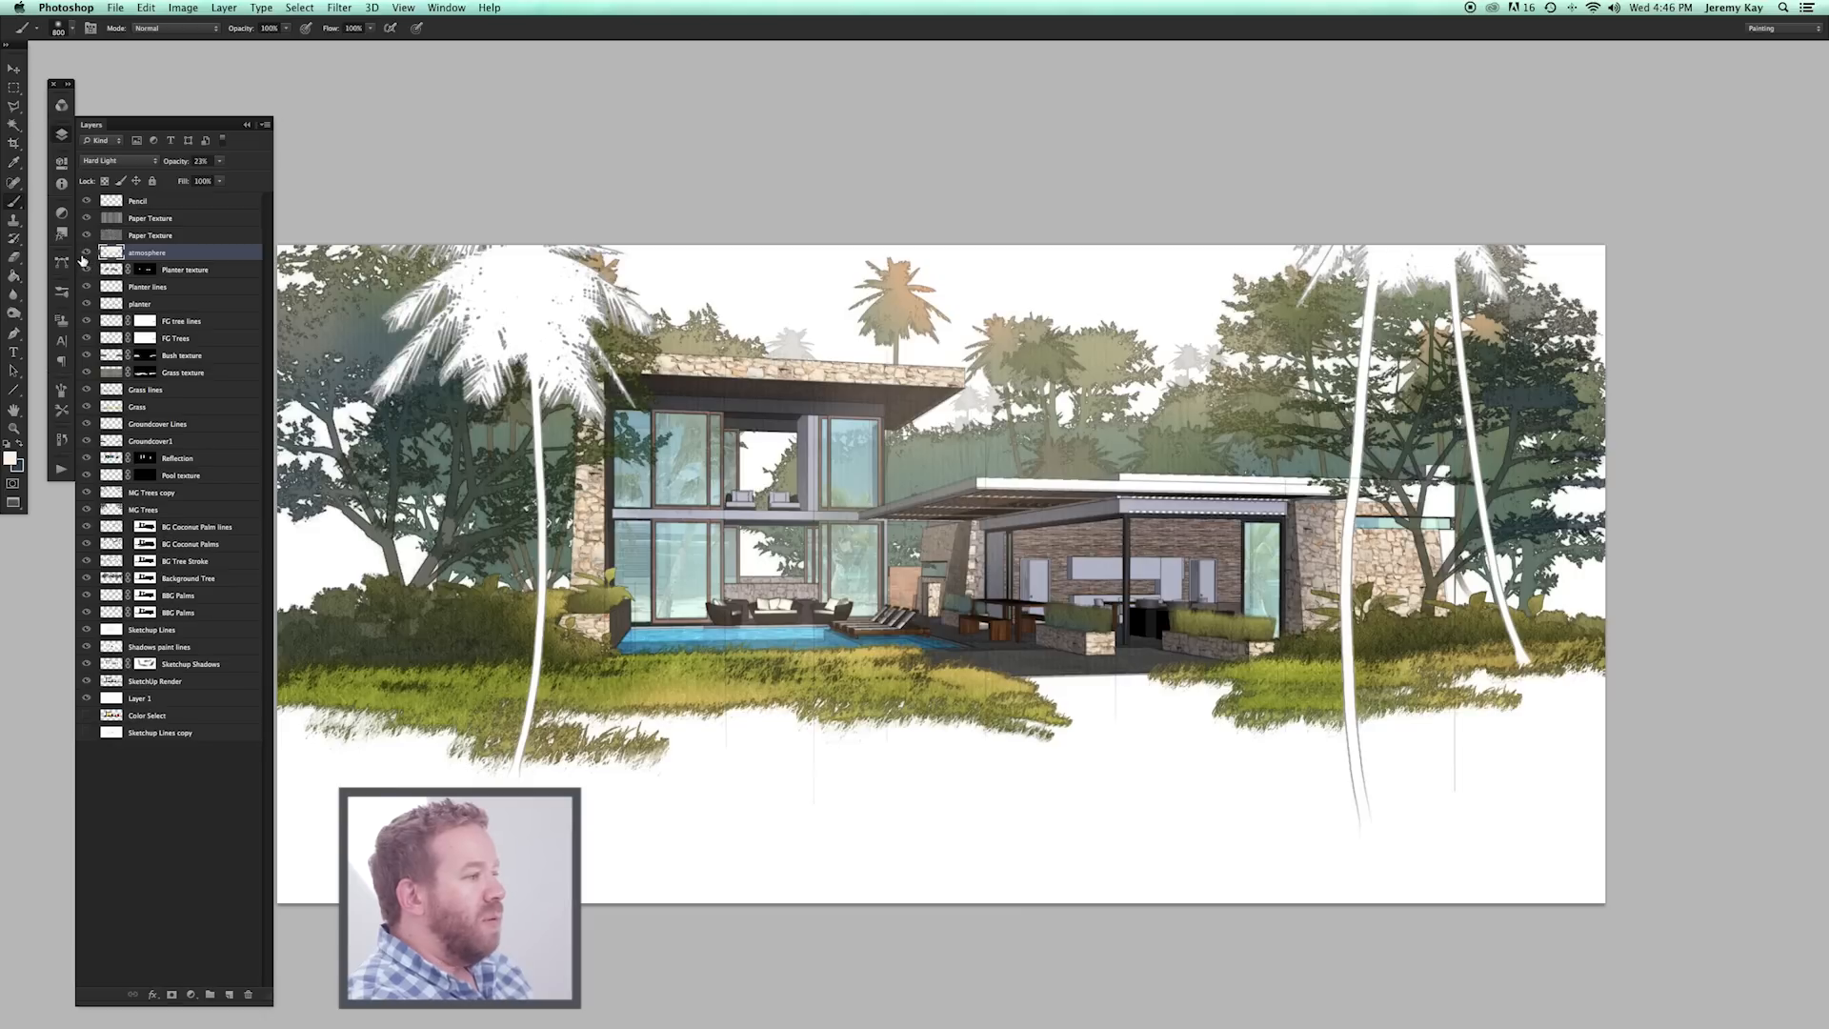
left_click(87, 255)
left_click(87, 255)
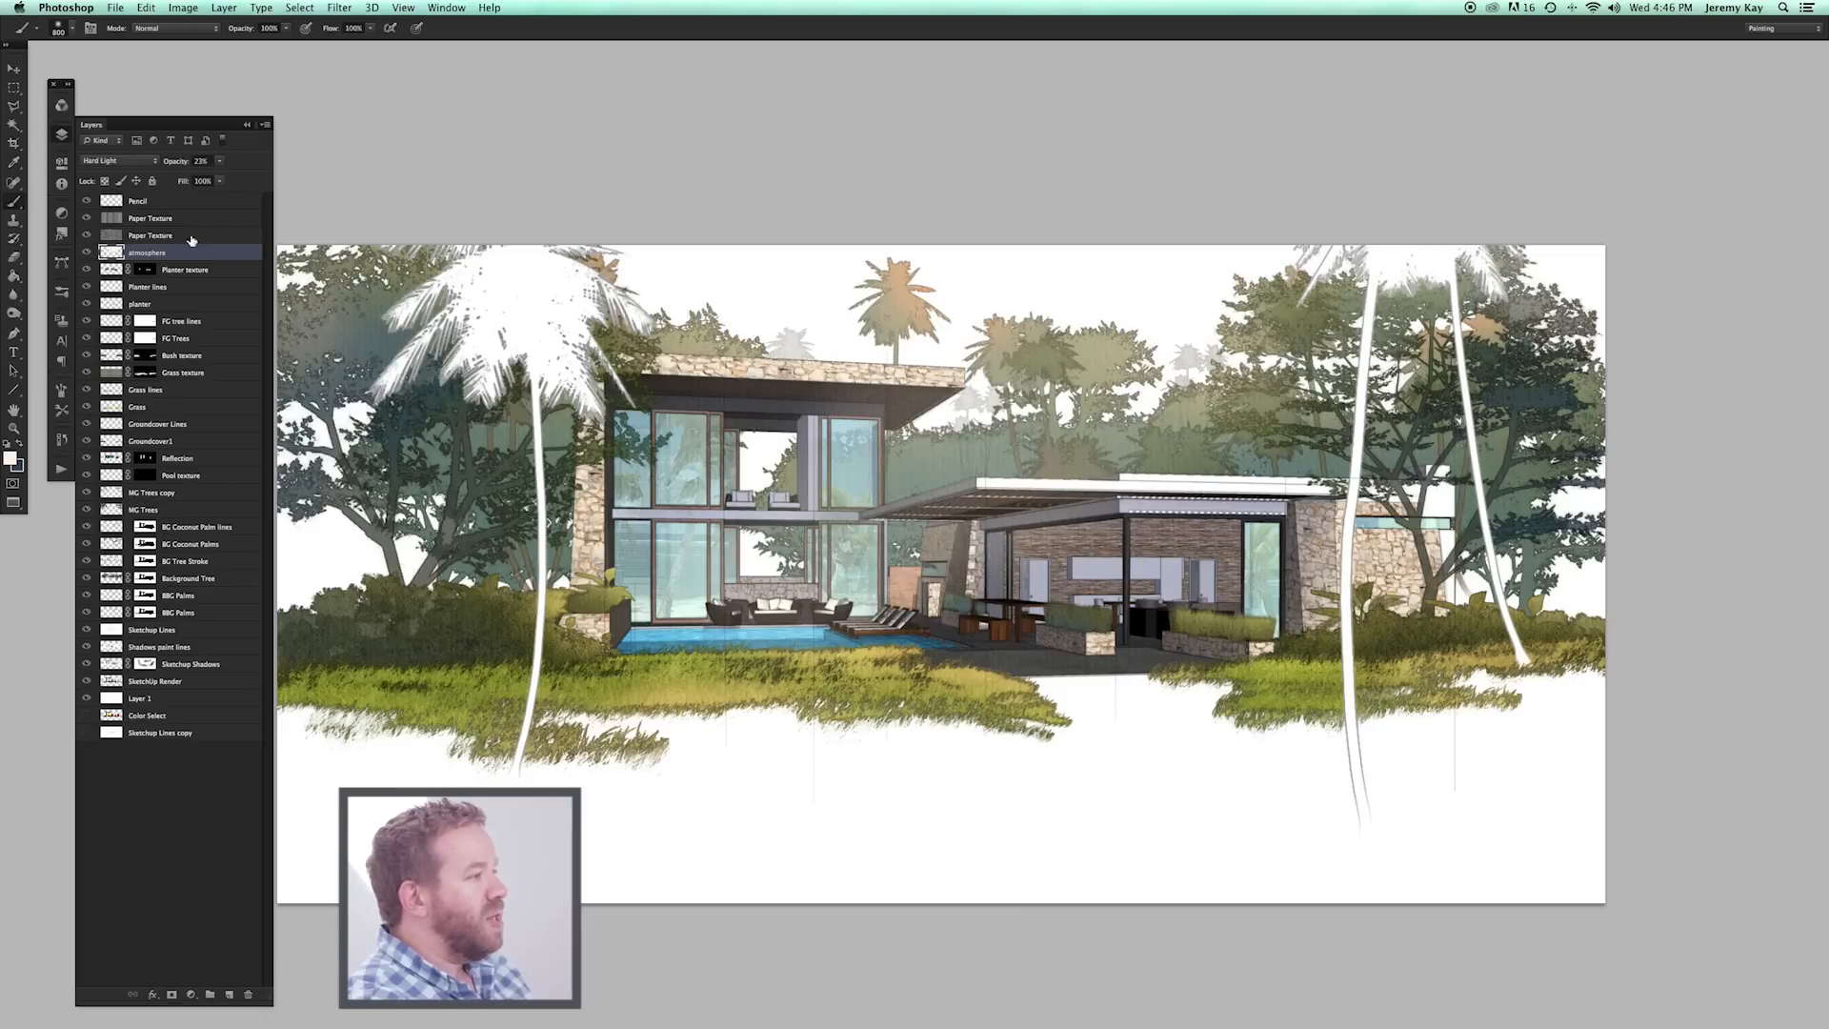
Add a new layer directly above the atmosphere layer and set its blend mode to Hard Light.
left_click_drag(229, 996, 215, 998)
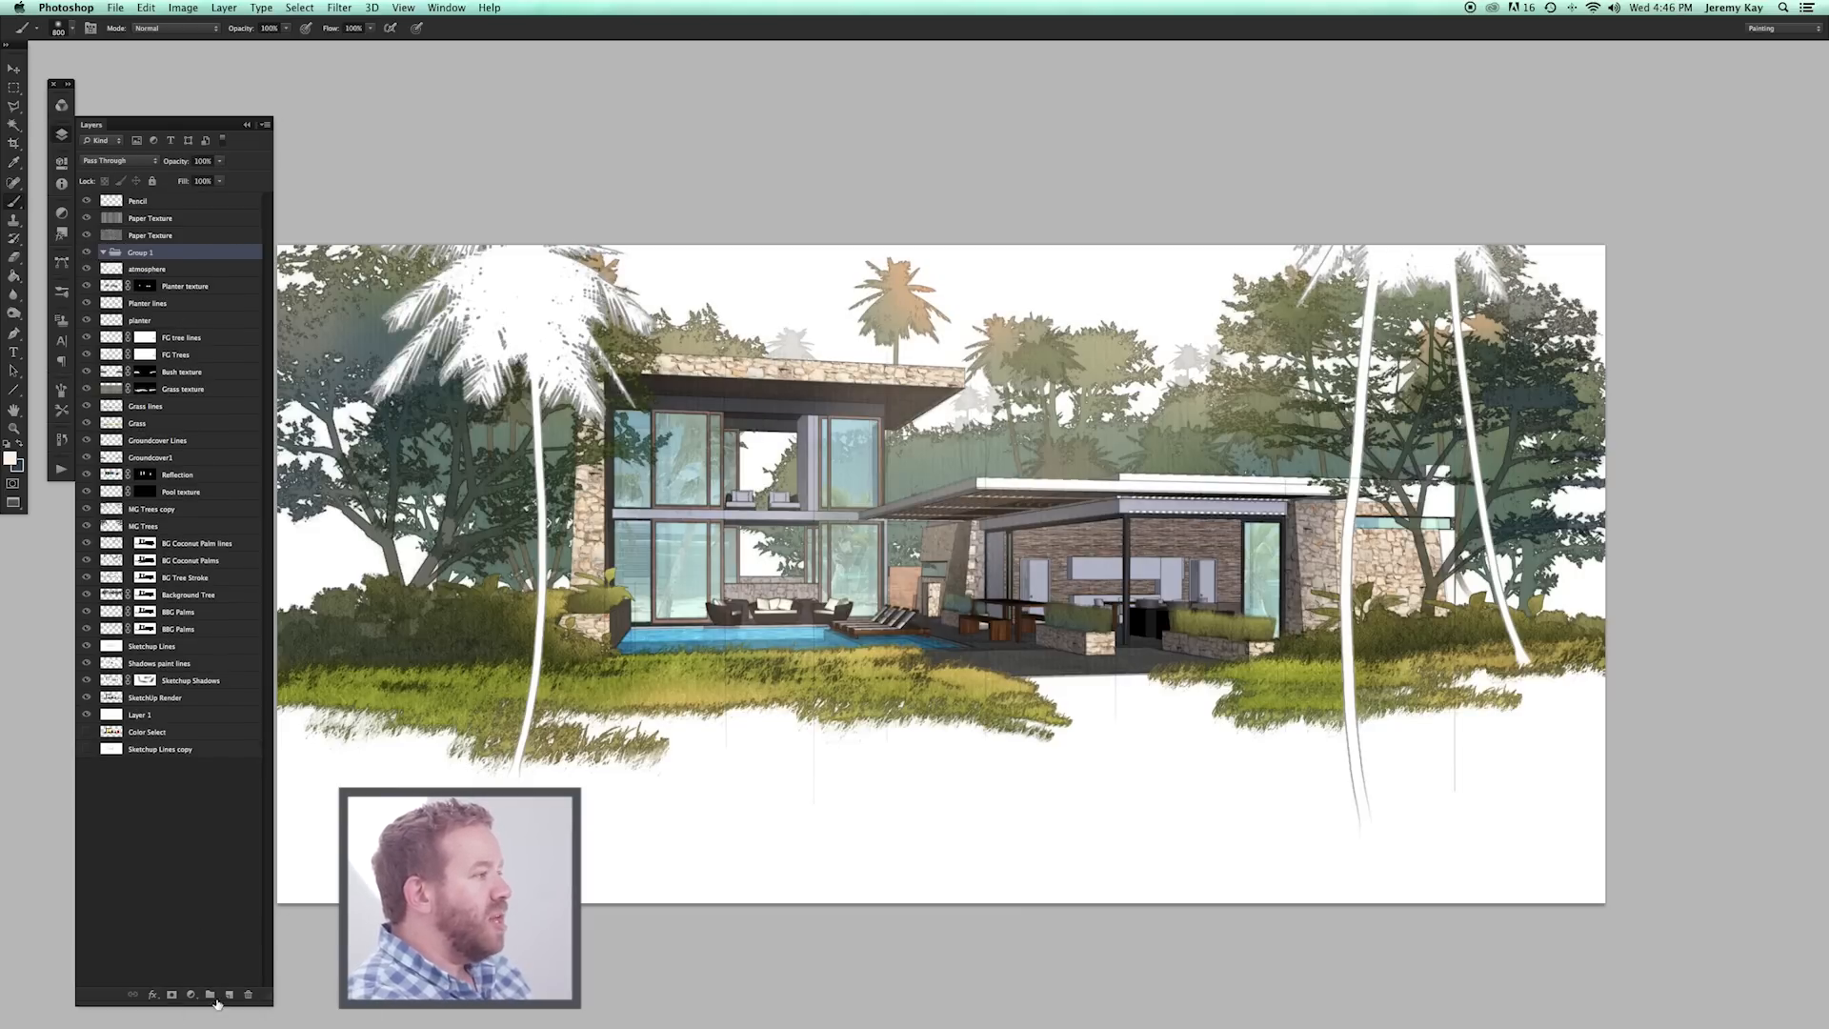
key("ctrl+z")
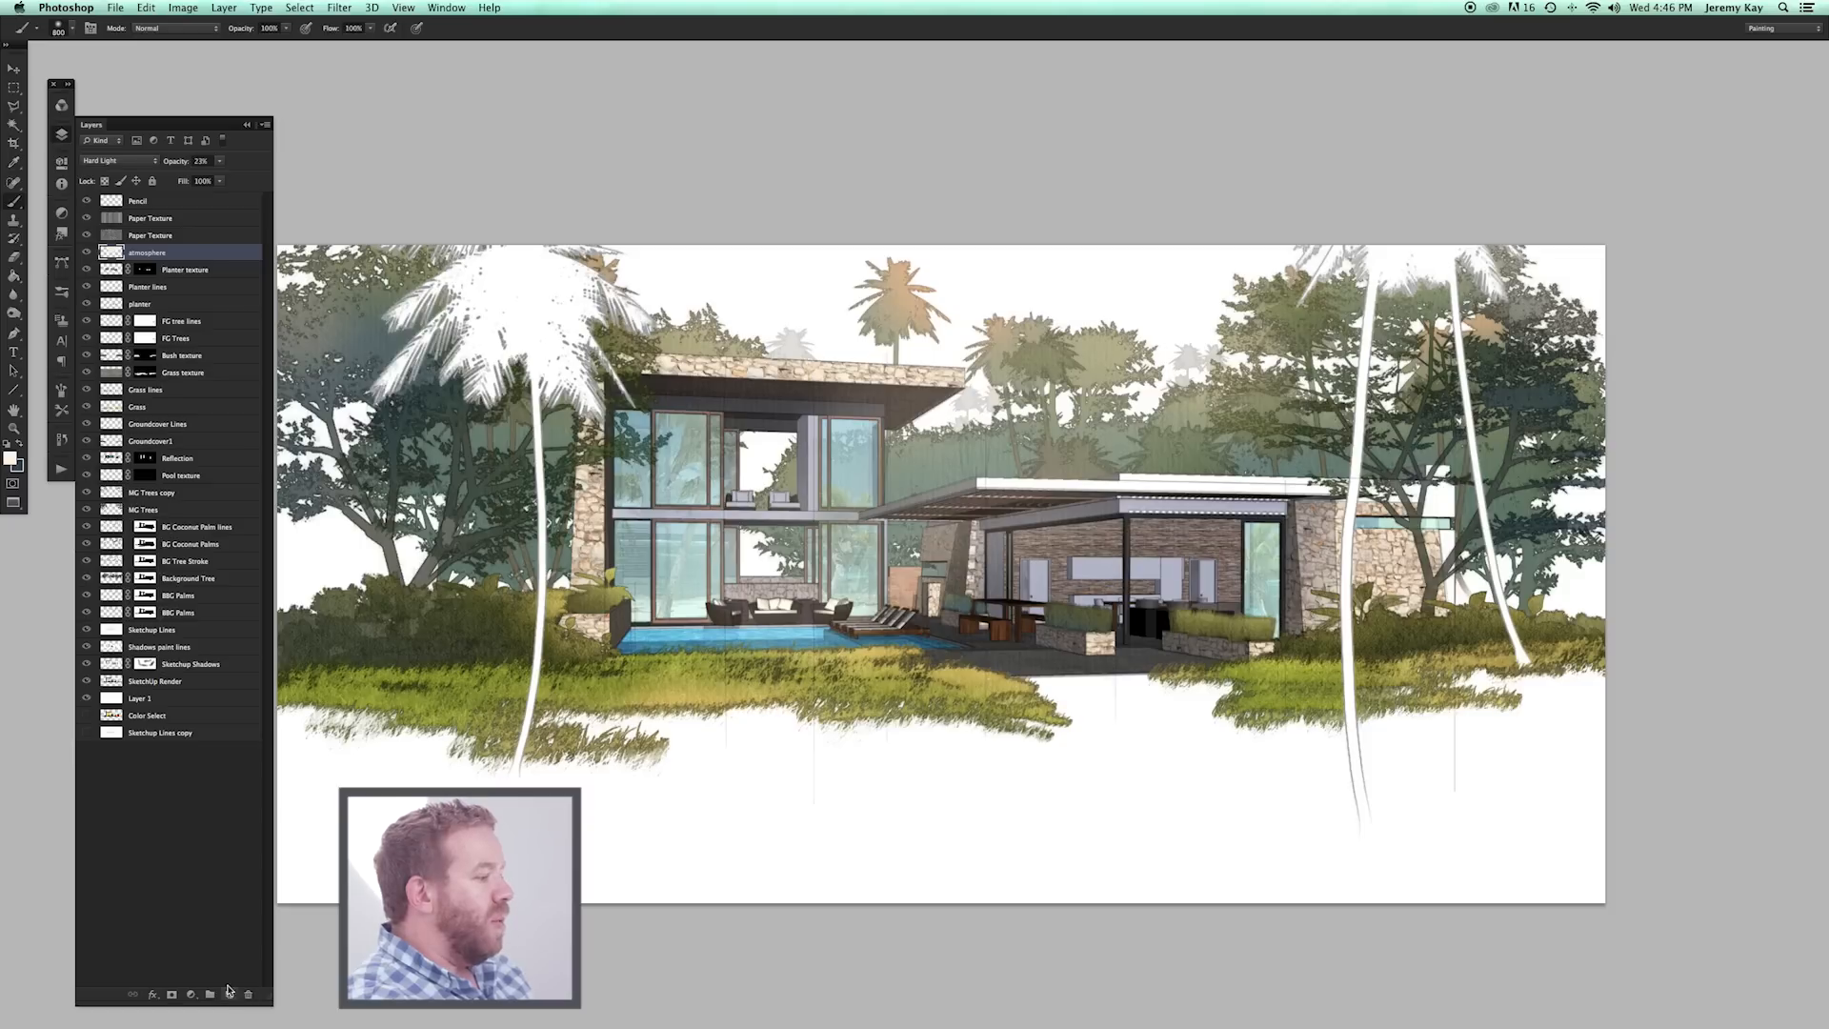
left_click(228, 995)
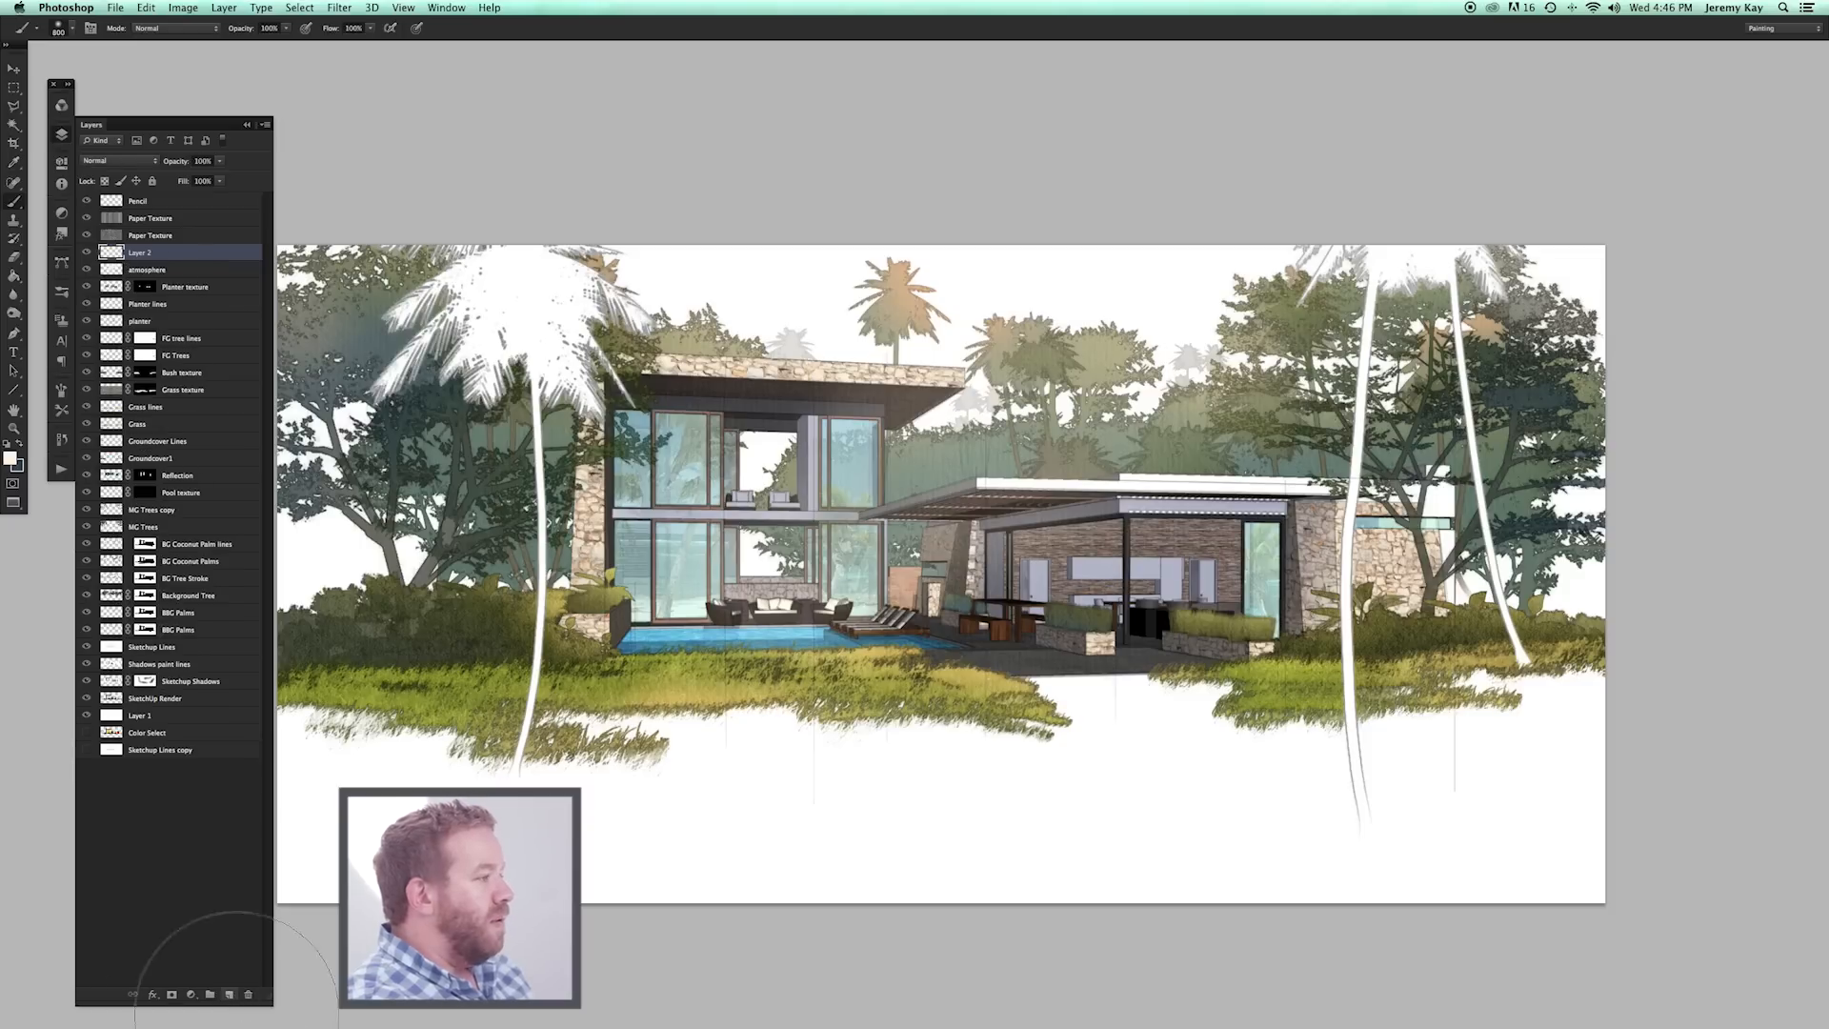
left_click(121, 159)
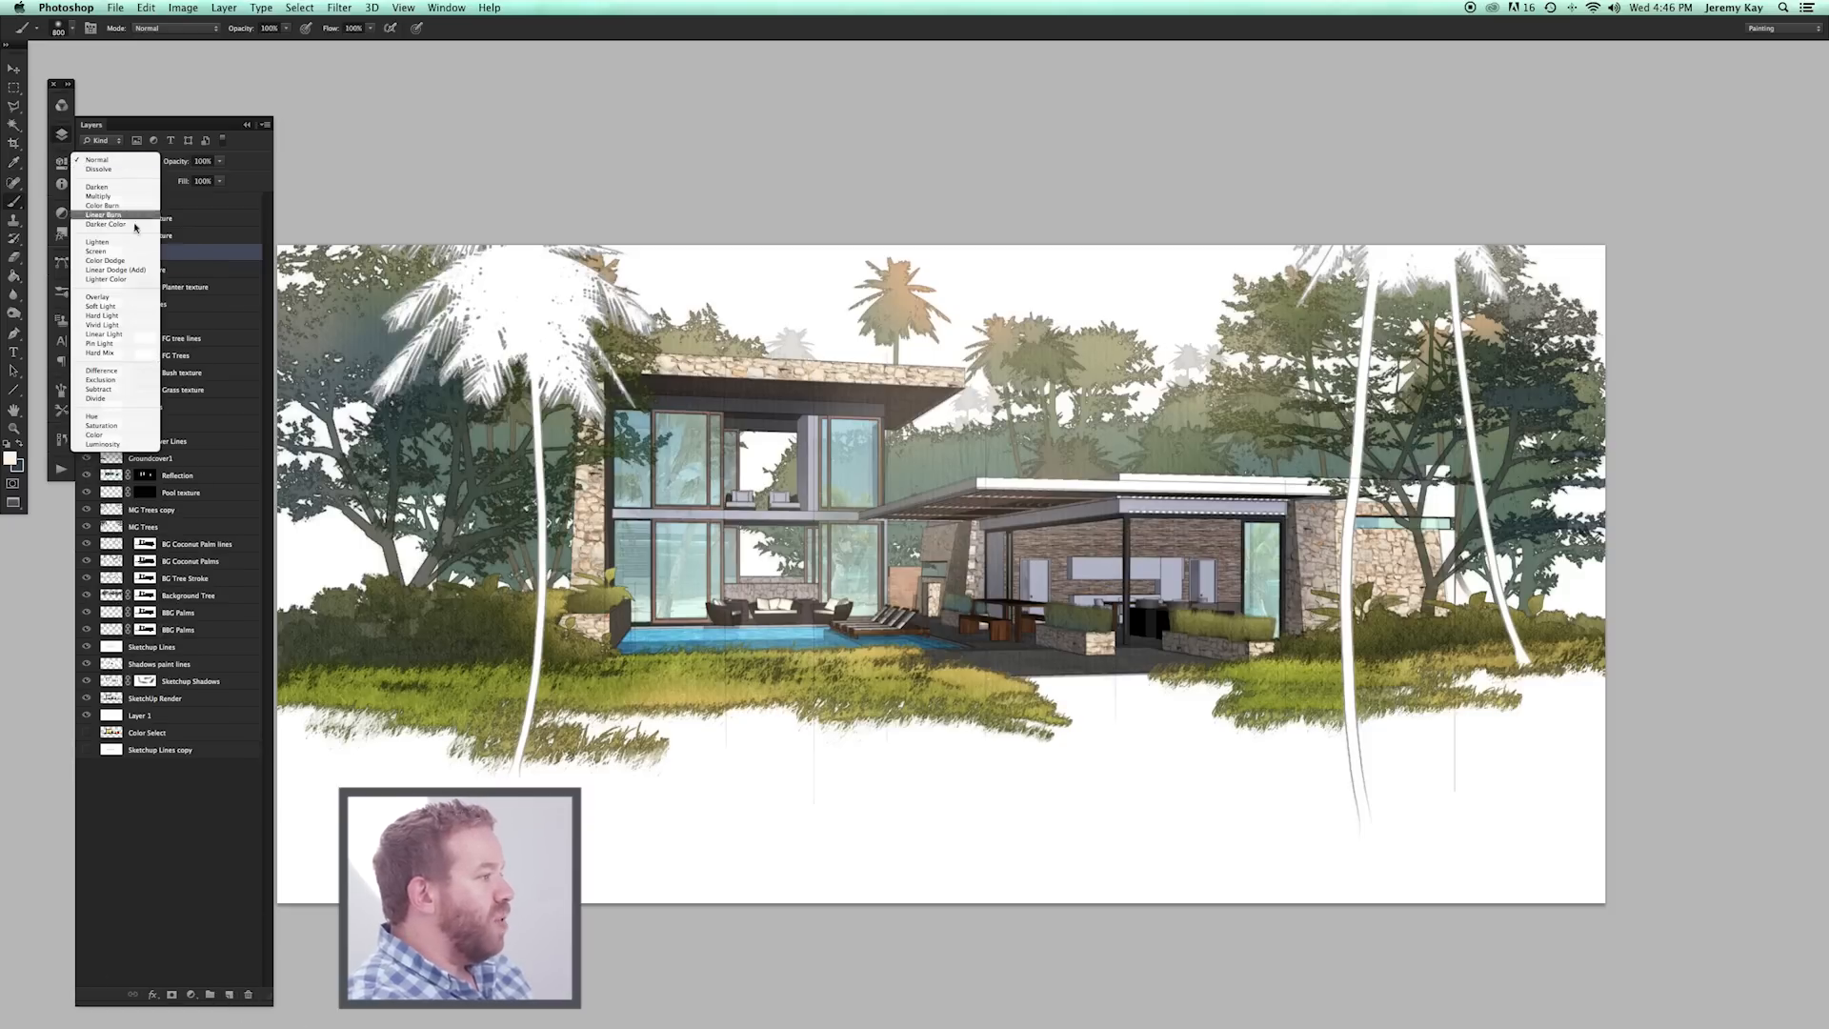
left_click(119, 315)
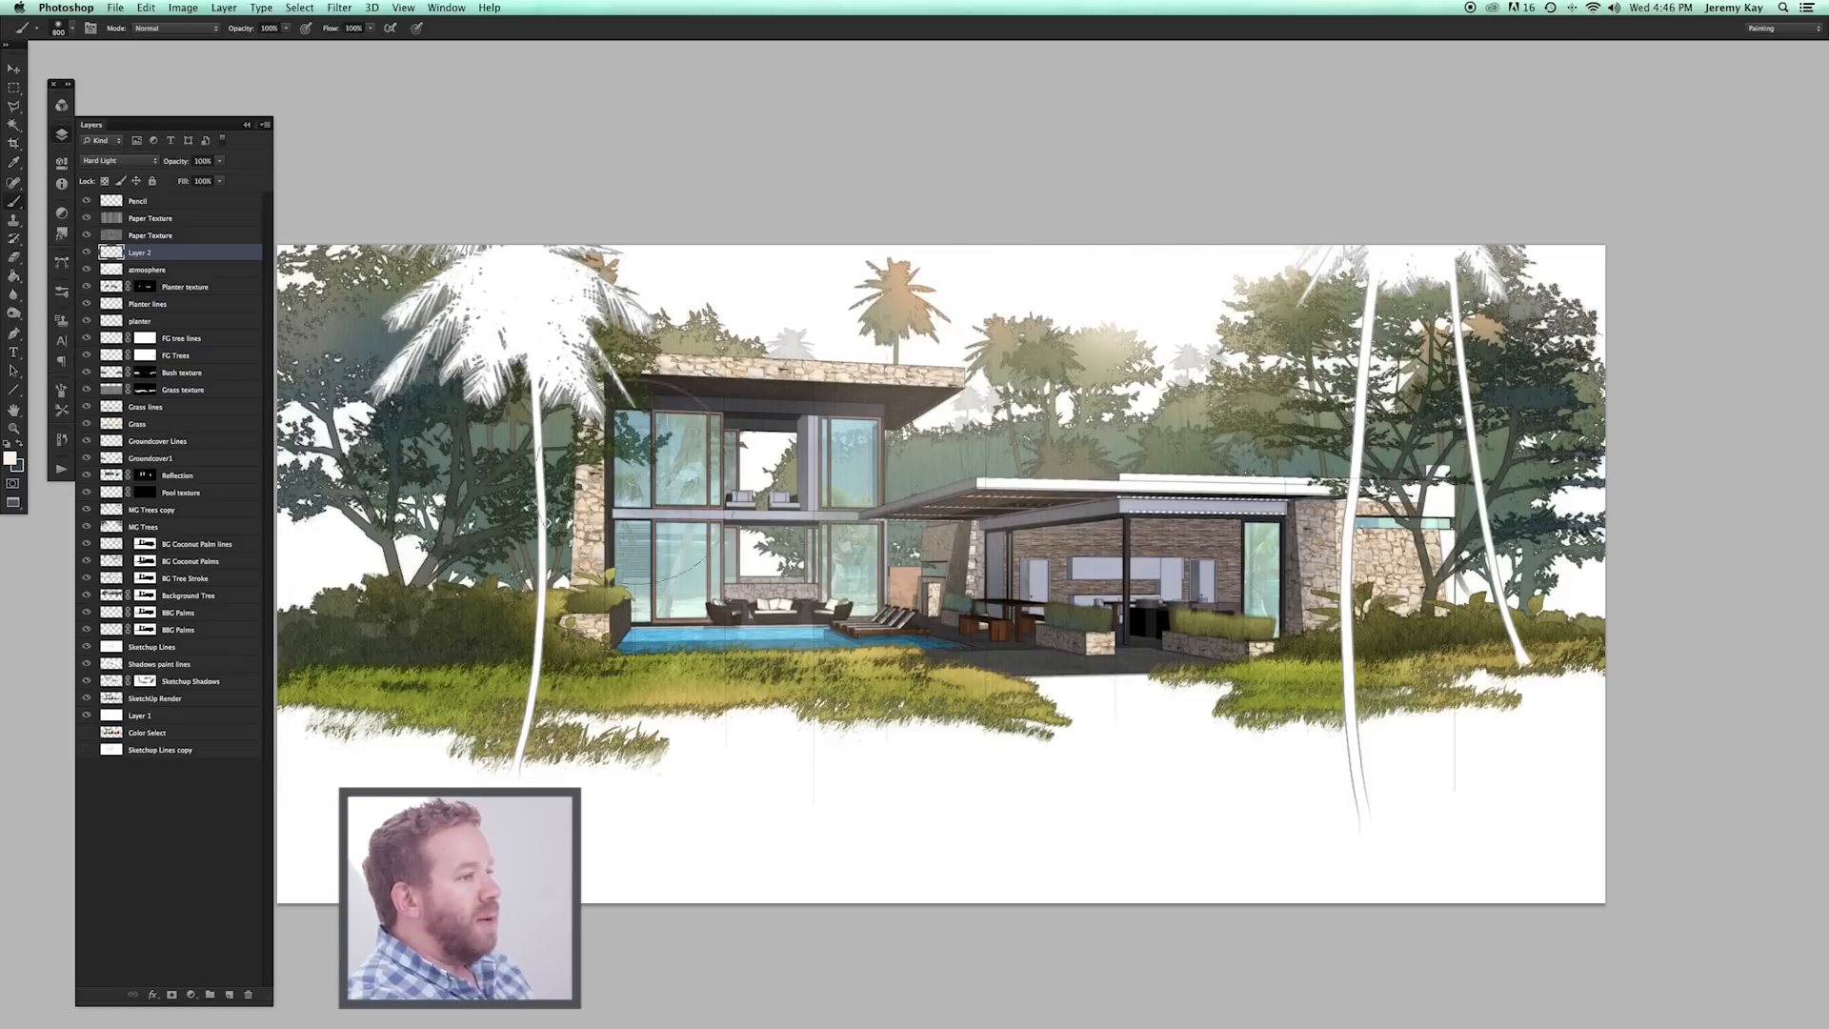
Set the brush opacity to 30% and dab soft pale haze over the trees around the house and the rendering's outer edges.
key("3")
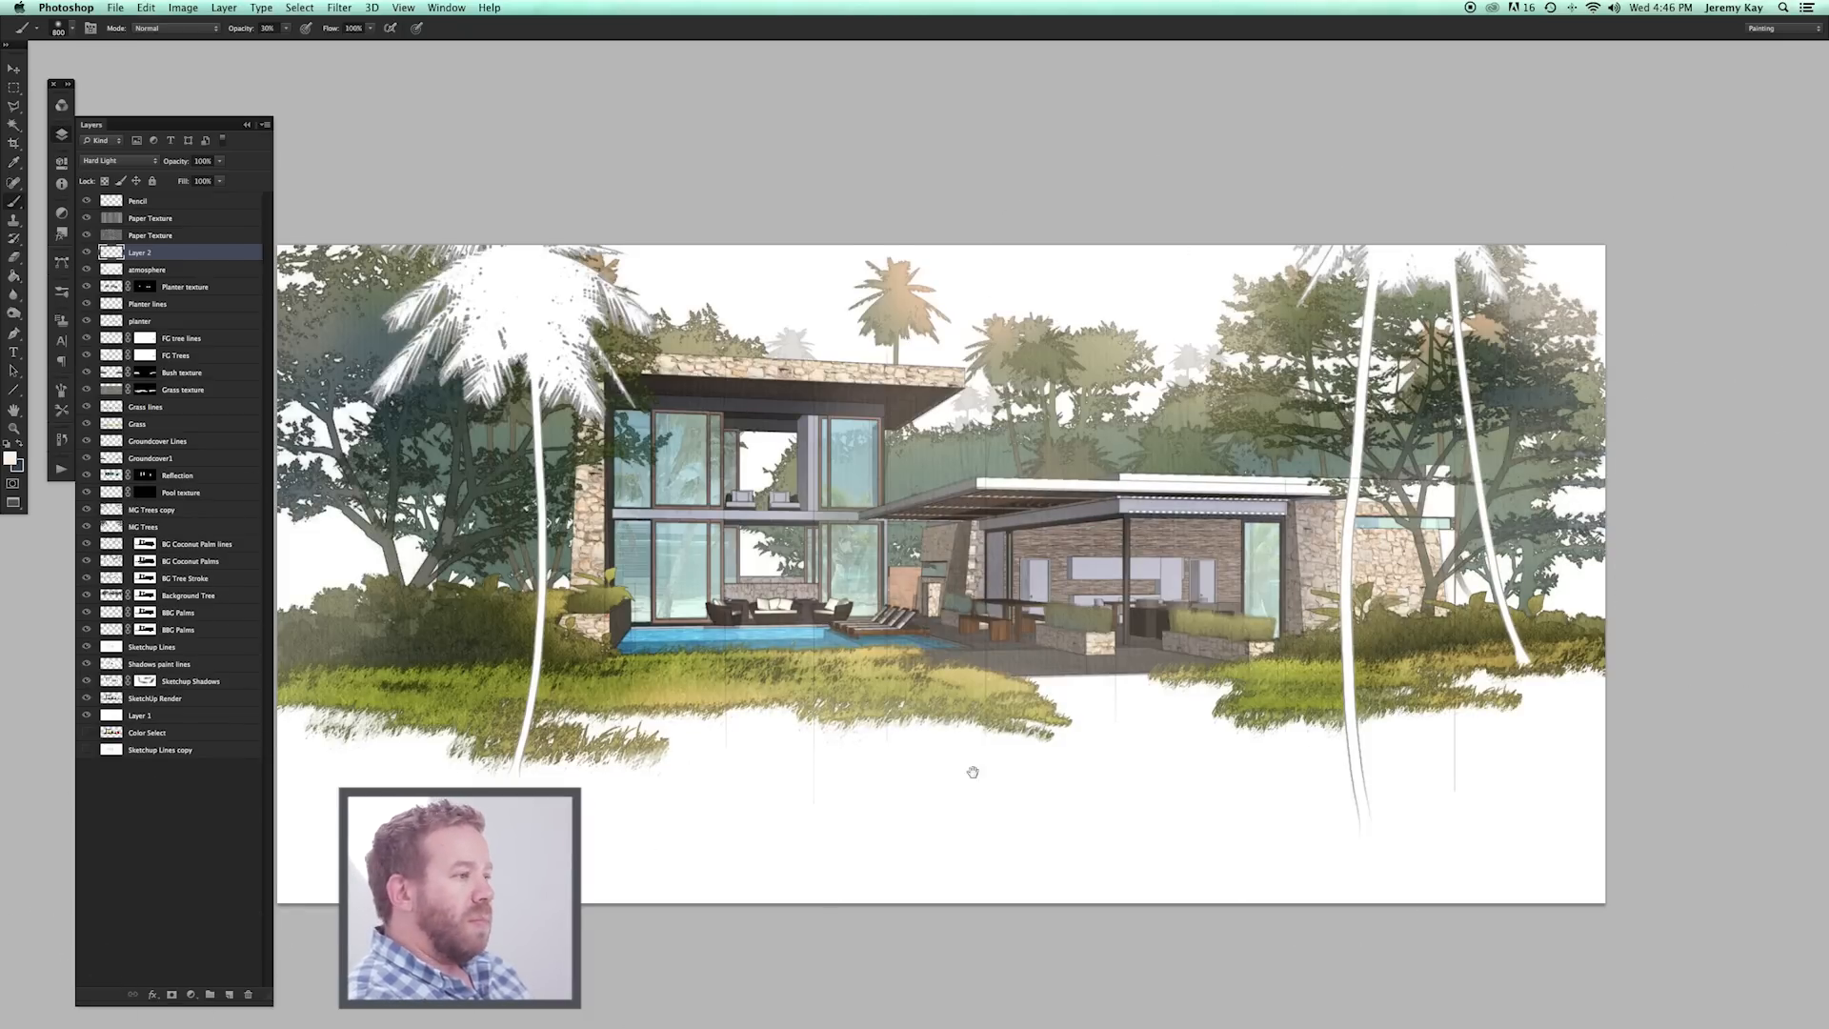
left_click_drag(973, 772, 1033, 767)
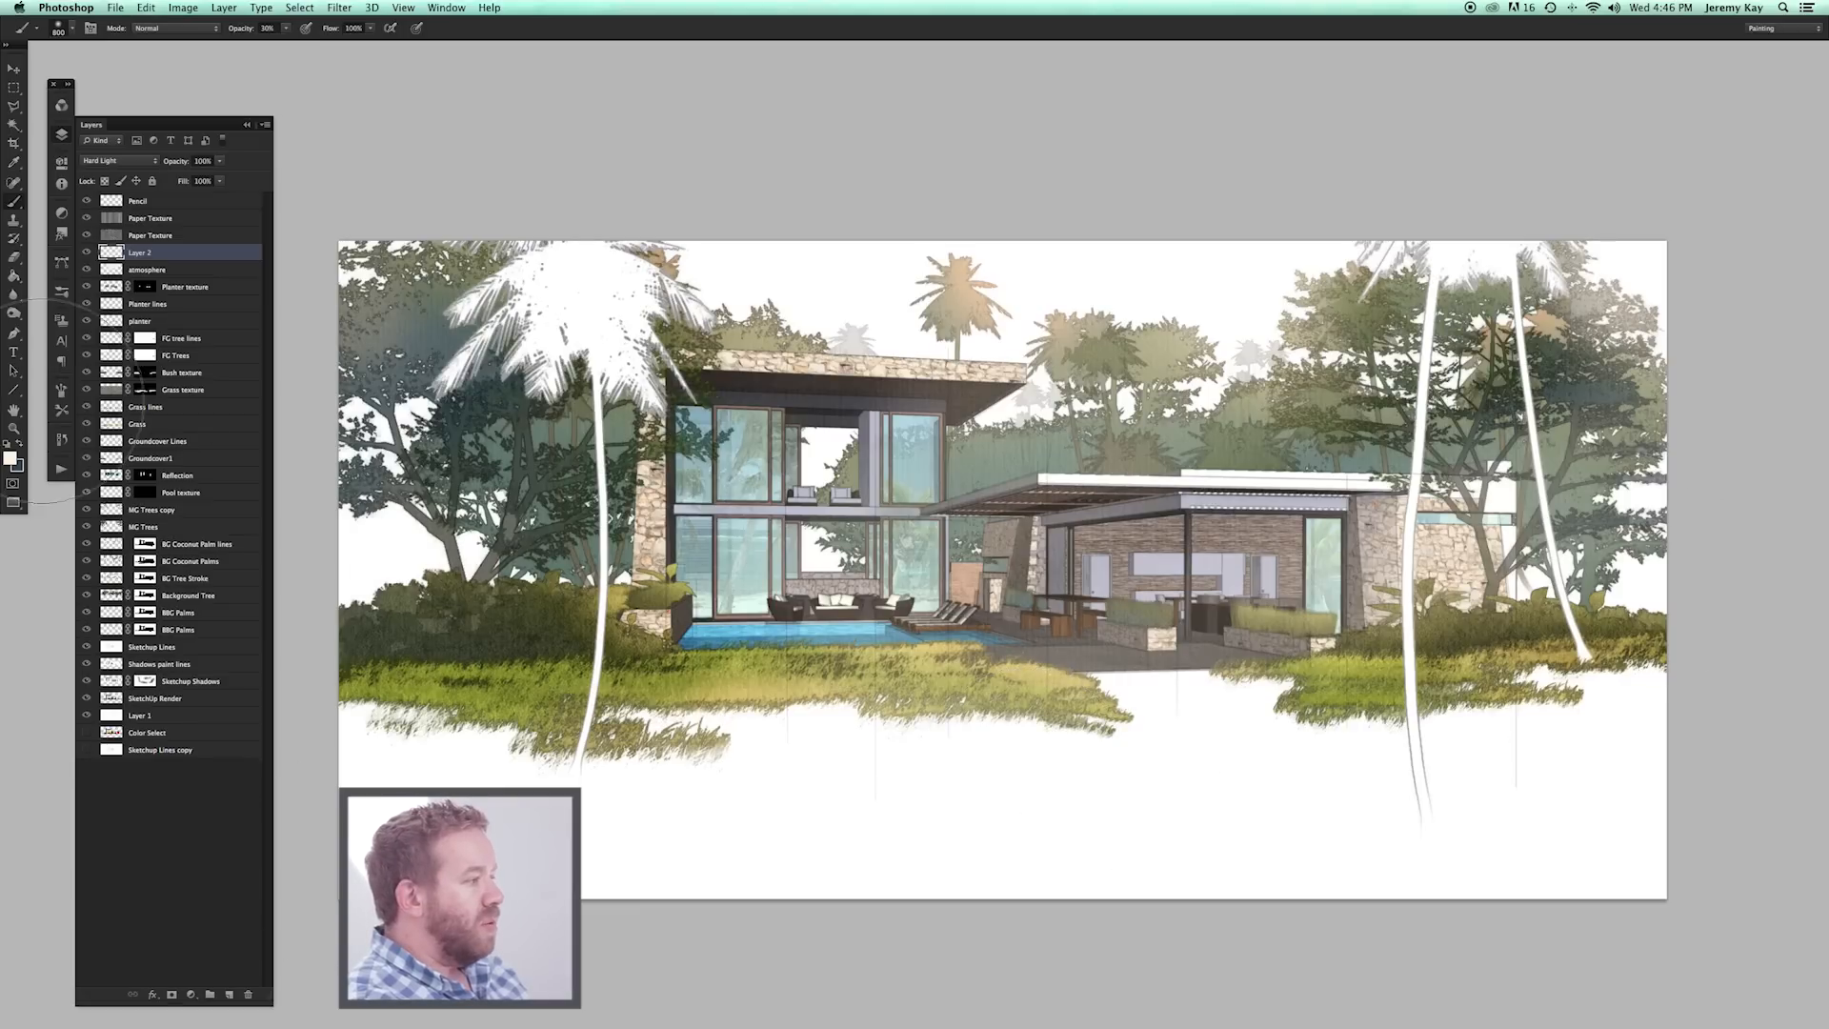
left_click(62, 439)
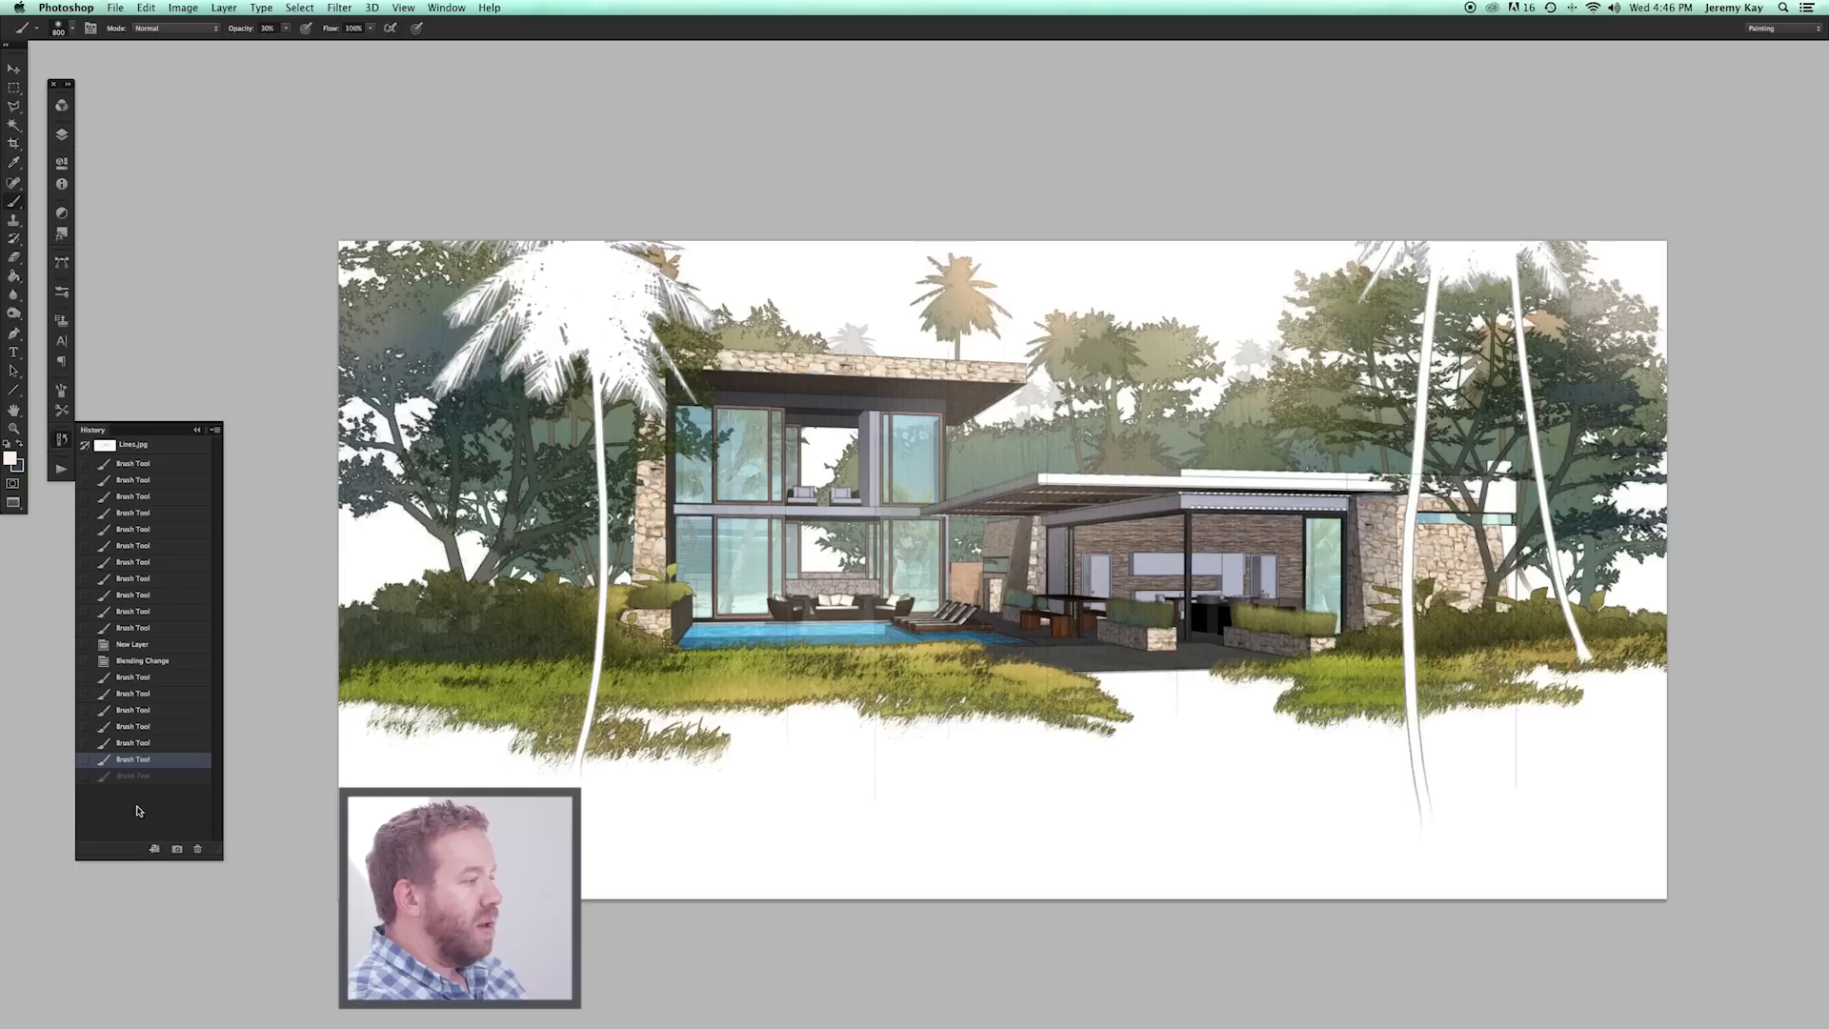
left_click(1678, 528)
left_click(345, 596)
left_click(350, 553)
left_click(684, 229)
mouse_move(804, 934)
left_mouse_down()
mouse_move(798, 900)
mouse_move(949, 775)
left_mouse_up()
Examine the hazed rendering without the interface, as a whole and up close around the house.
key("z")
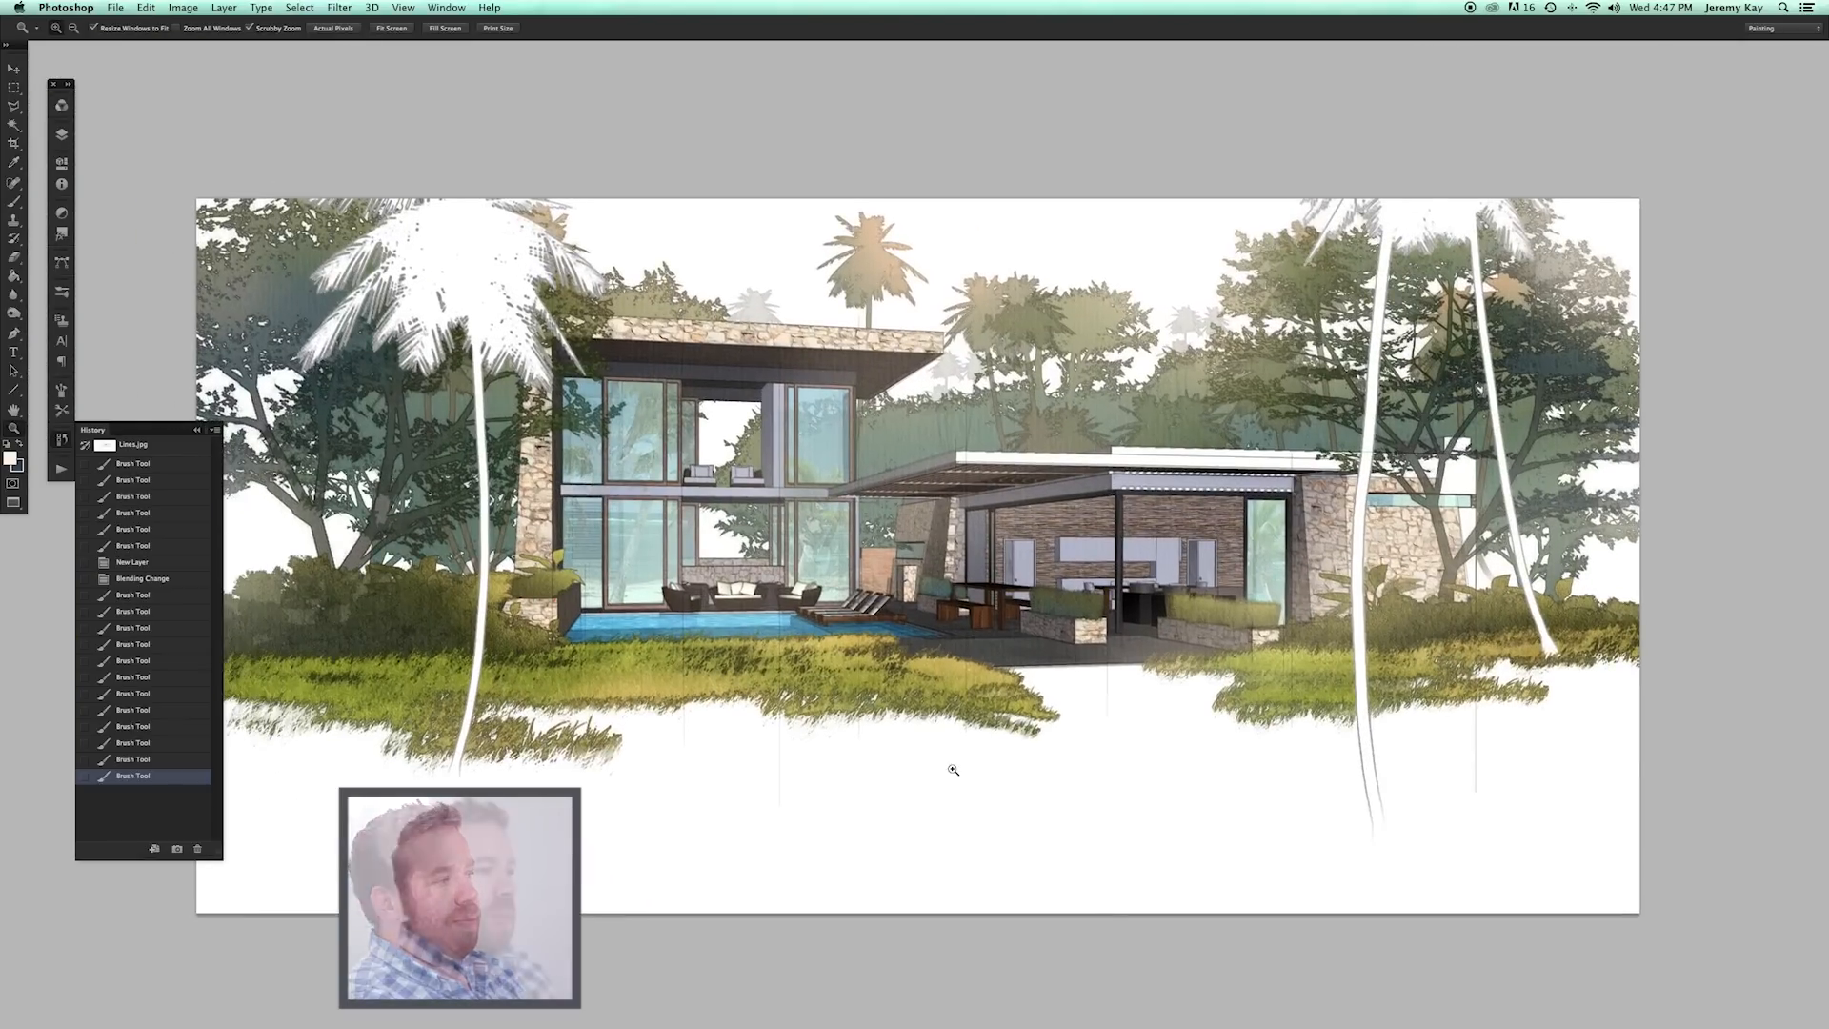
left_click_drag(954, 768, 1132, 659)
left_click_drag(1132, 659, 989, 792)
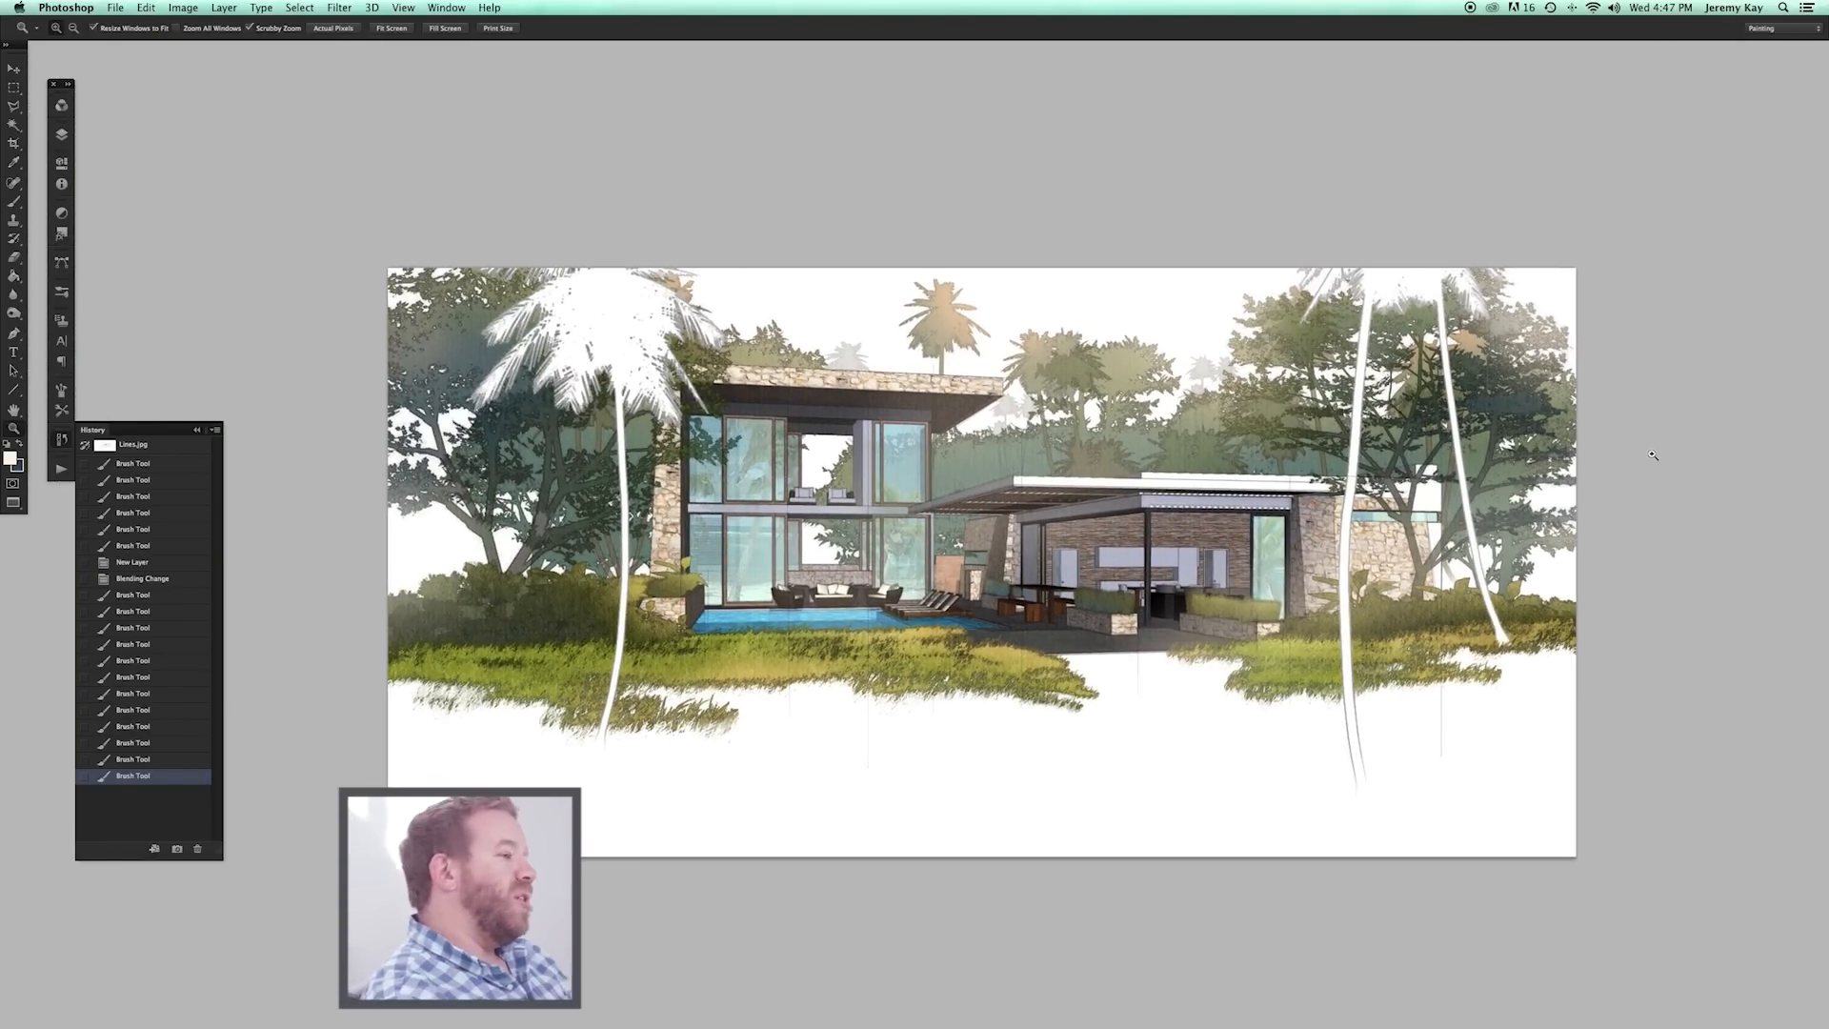
key("Tab")
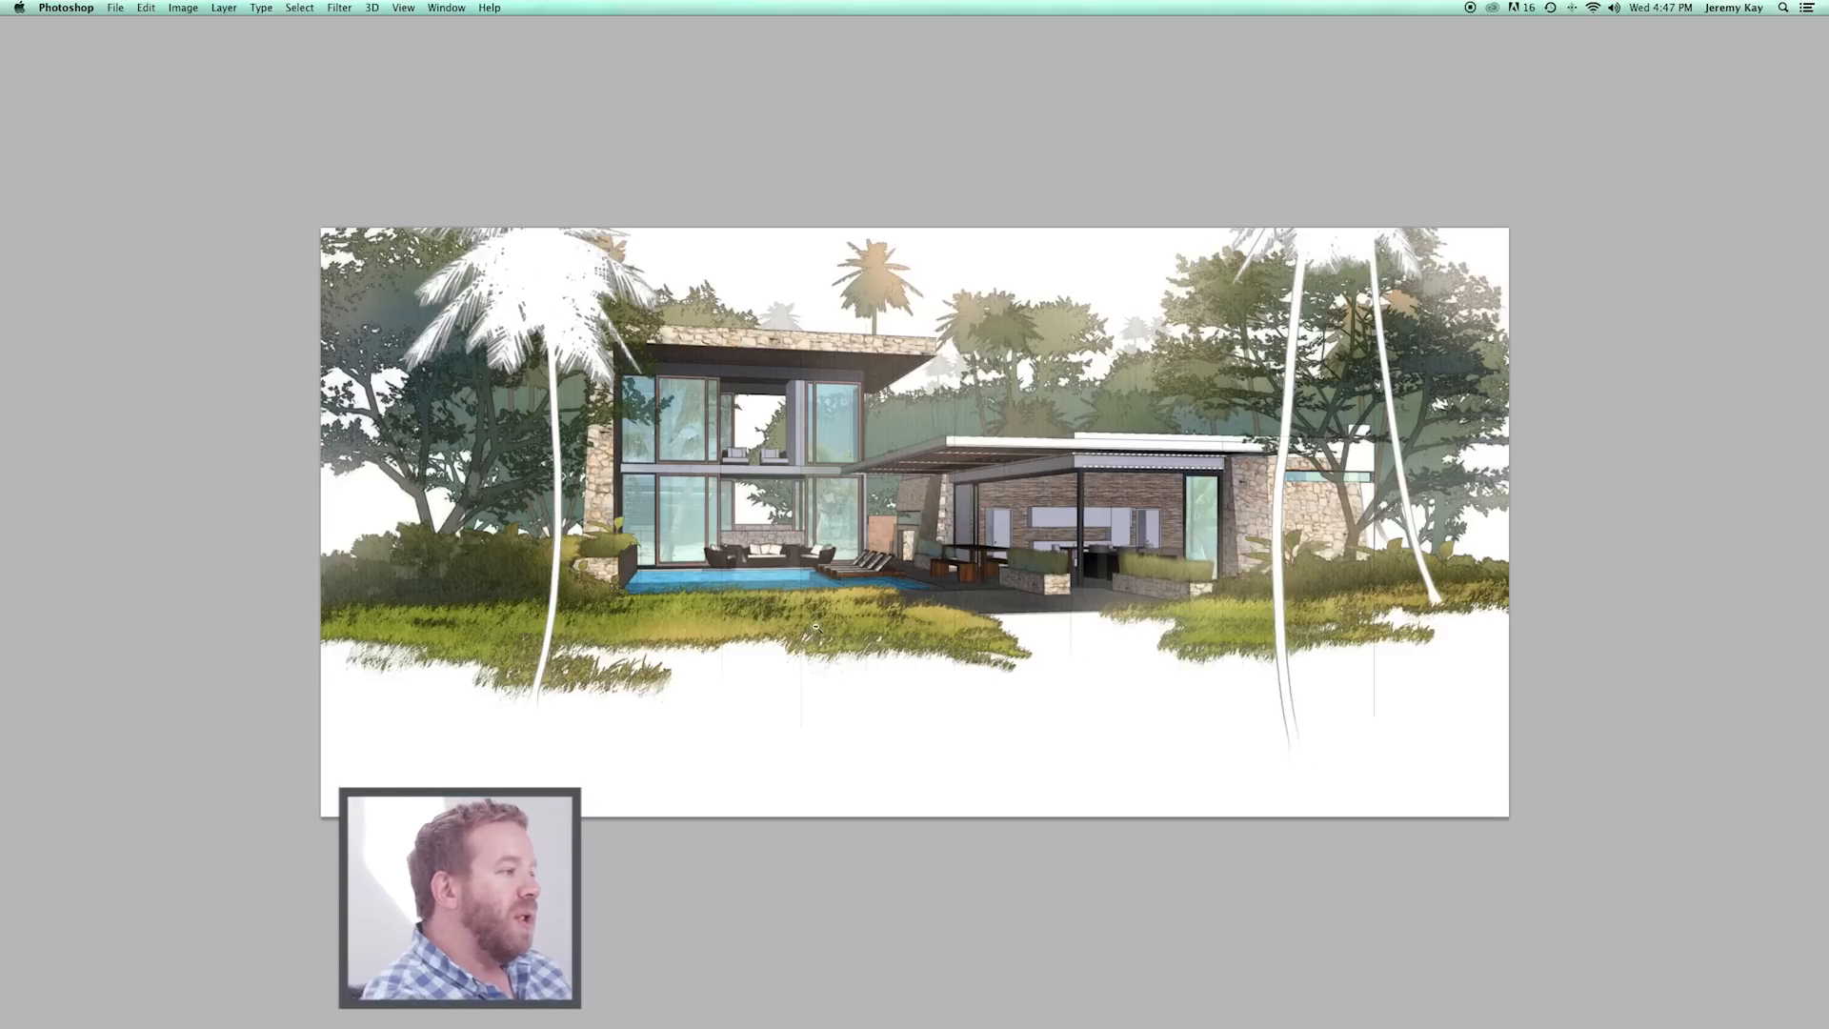
left_click_drag(817, 628, 834, 621)
left_click_drag(661, 484, 674, 500)
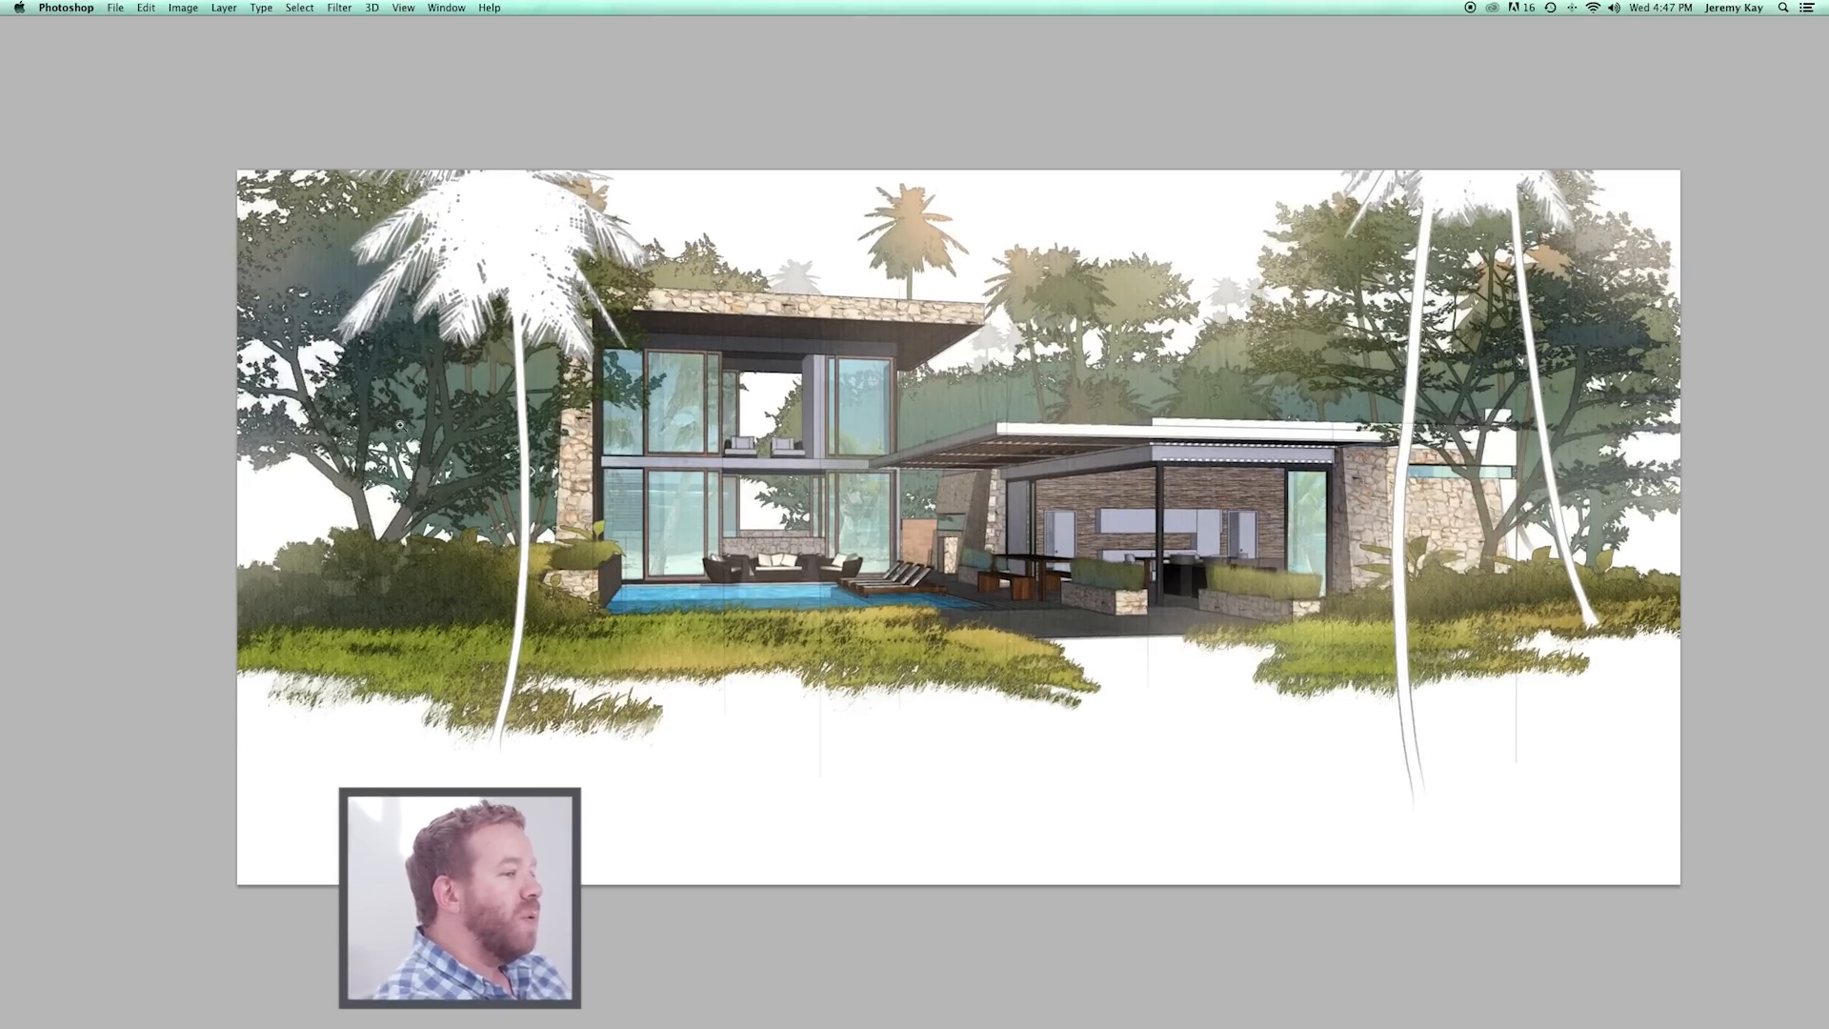
left_click_drag(675, 543, 734, 551)
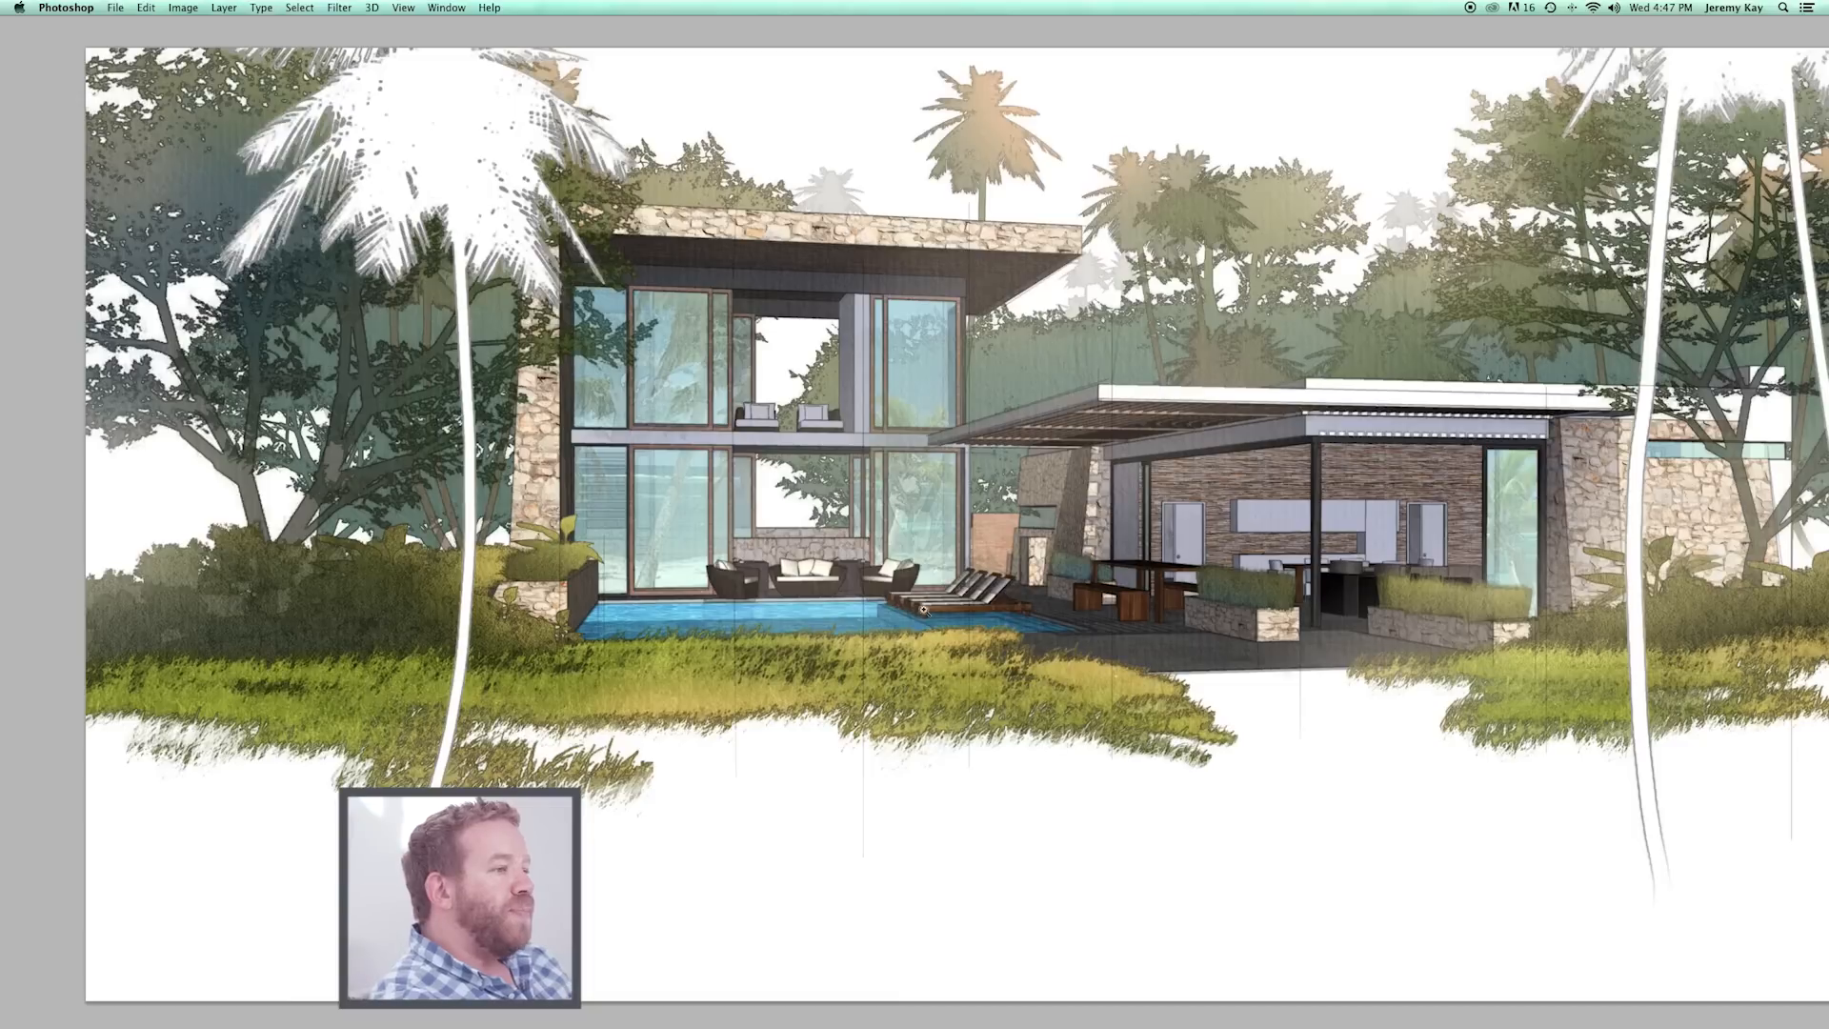
left_click_drag(924, 609, 849, 657)
key("Tab")
left_click_drag(809, 512, 835, 512)
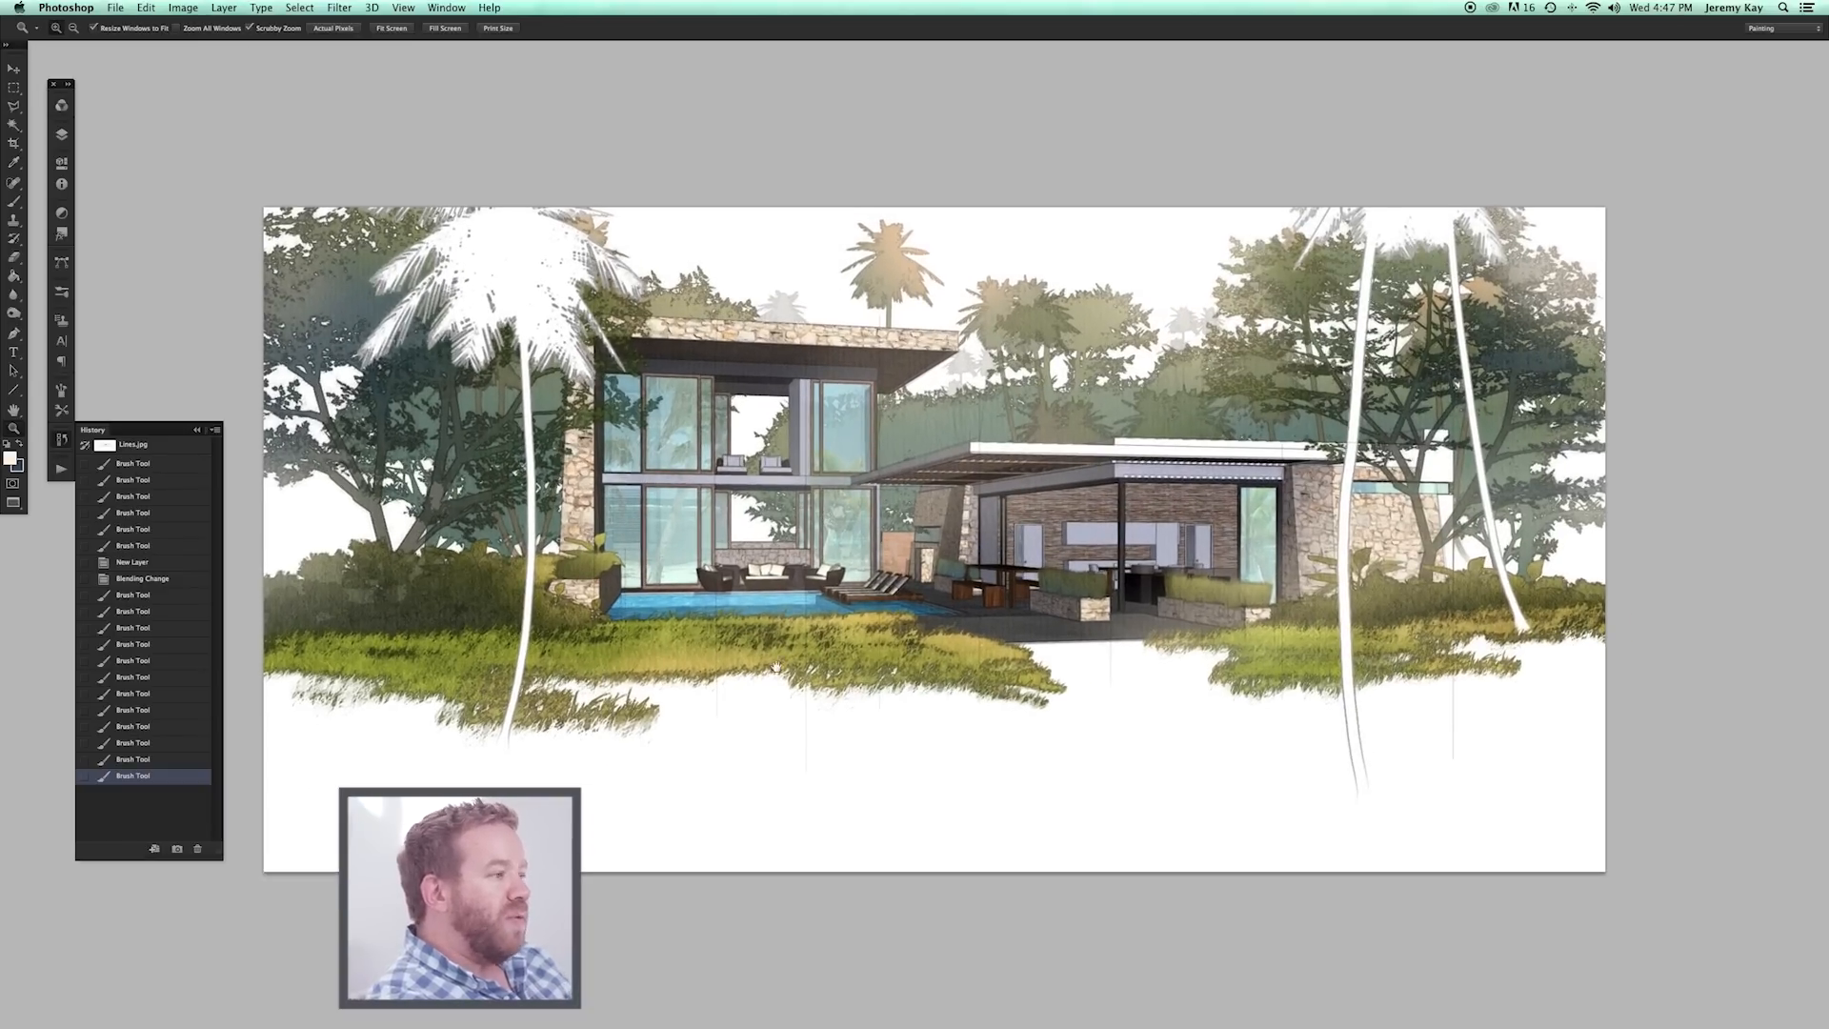
left_click_drag(743, 709, 771, 730)
Brush more pale haze over the background trees and the rendering's sides, undoing the stray dabs over the pool and house.
key("b")
left_click(620, 607)
key("super+z")
left_click(912, 398)
left_click(1001, 357)
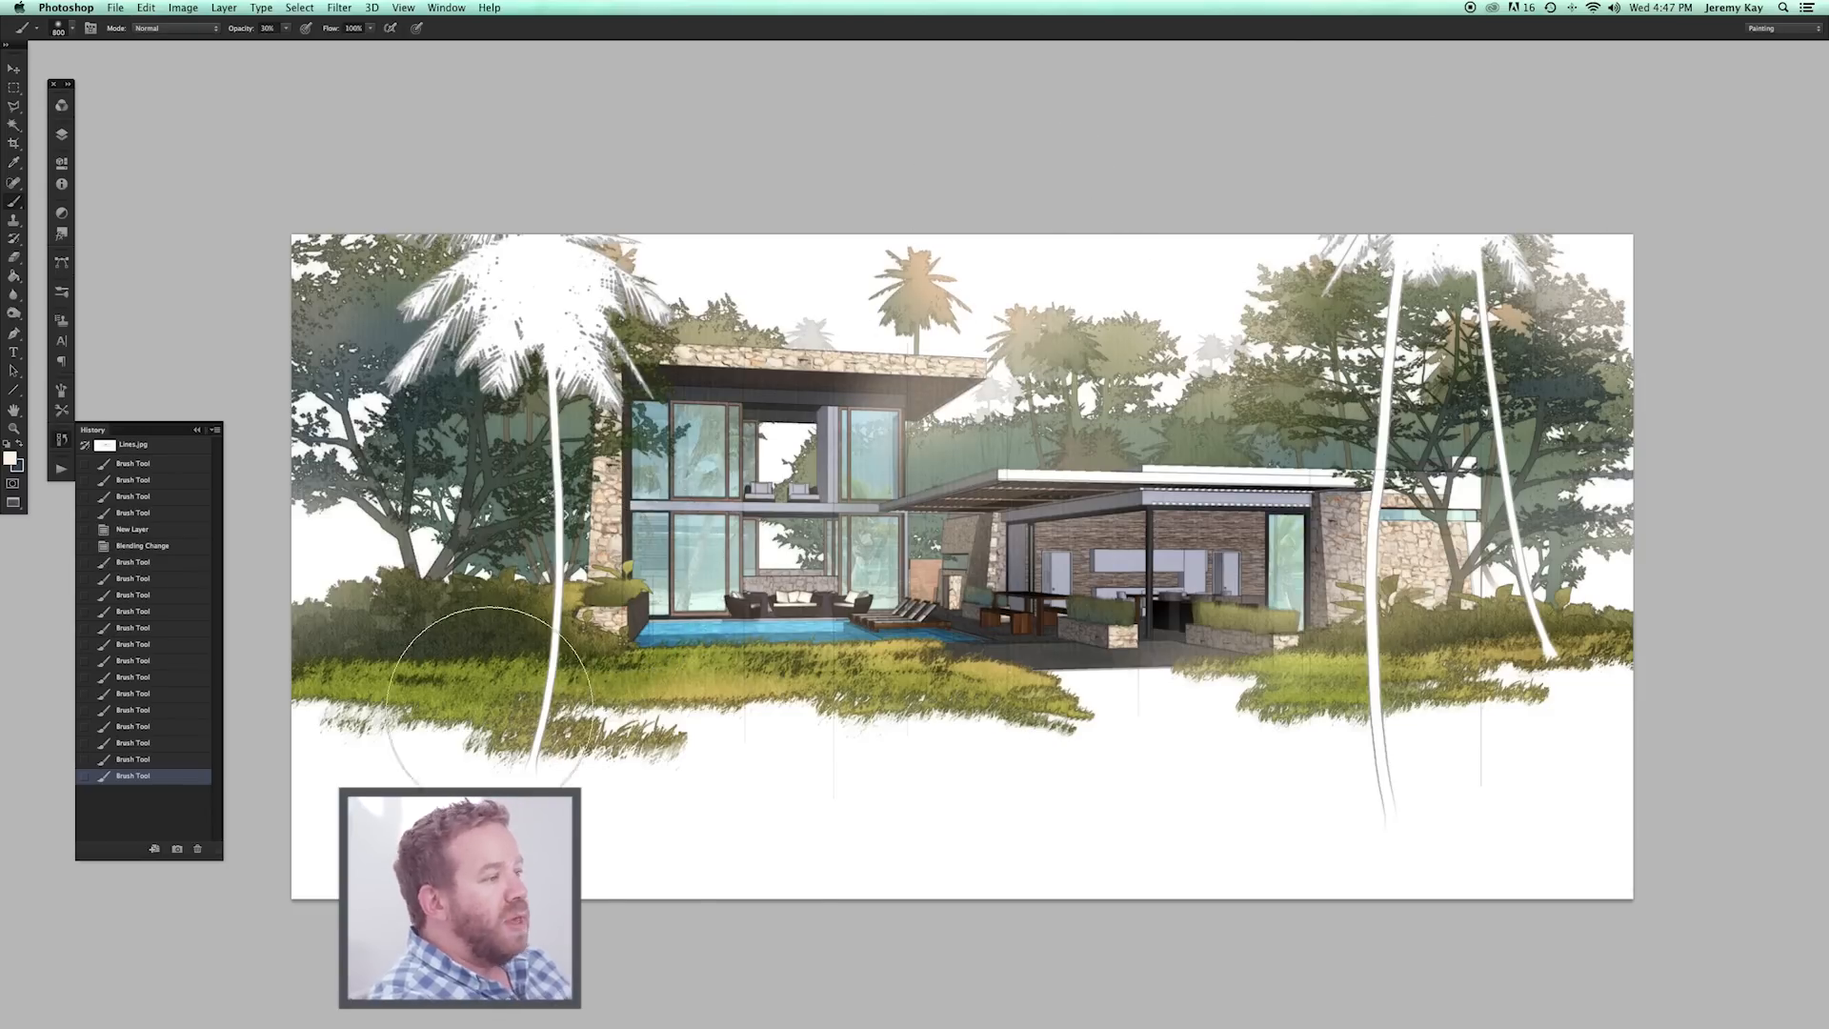
key("super+z")
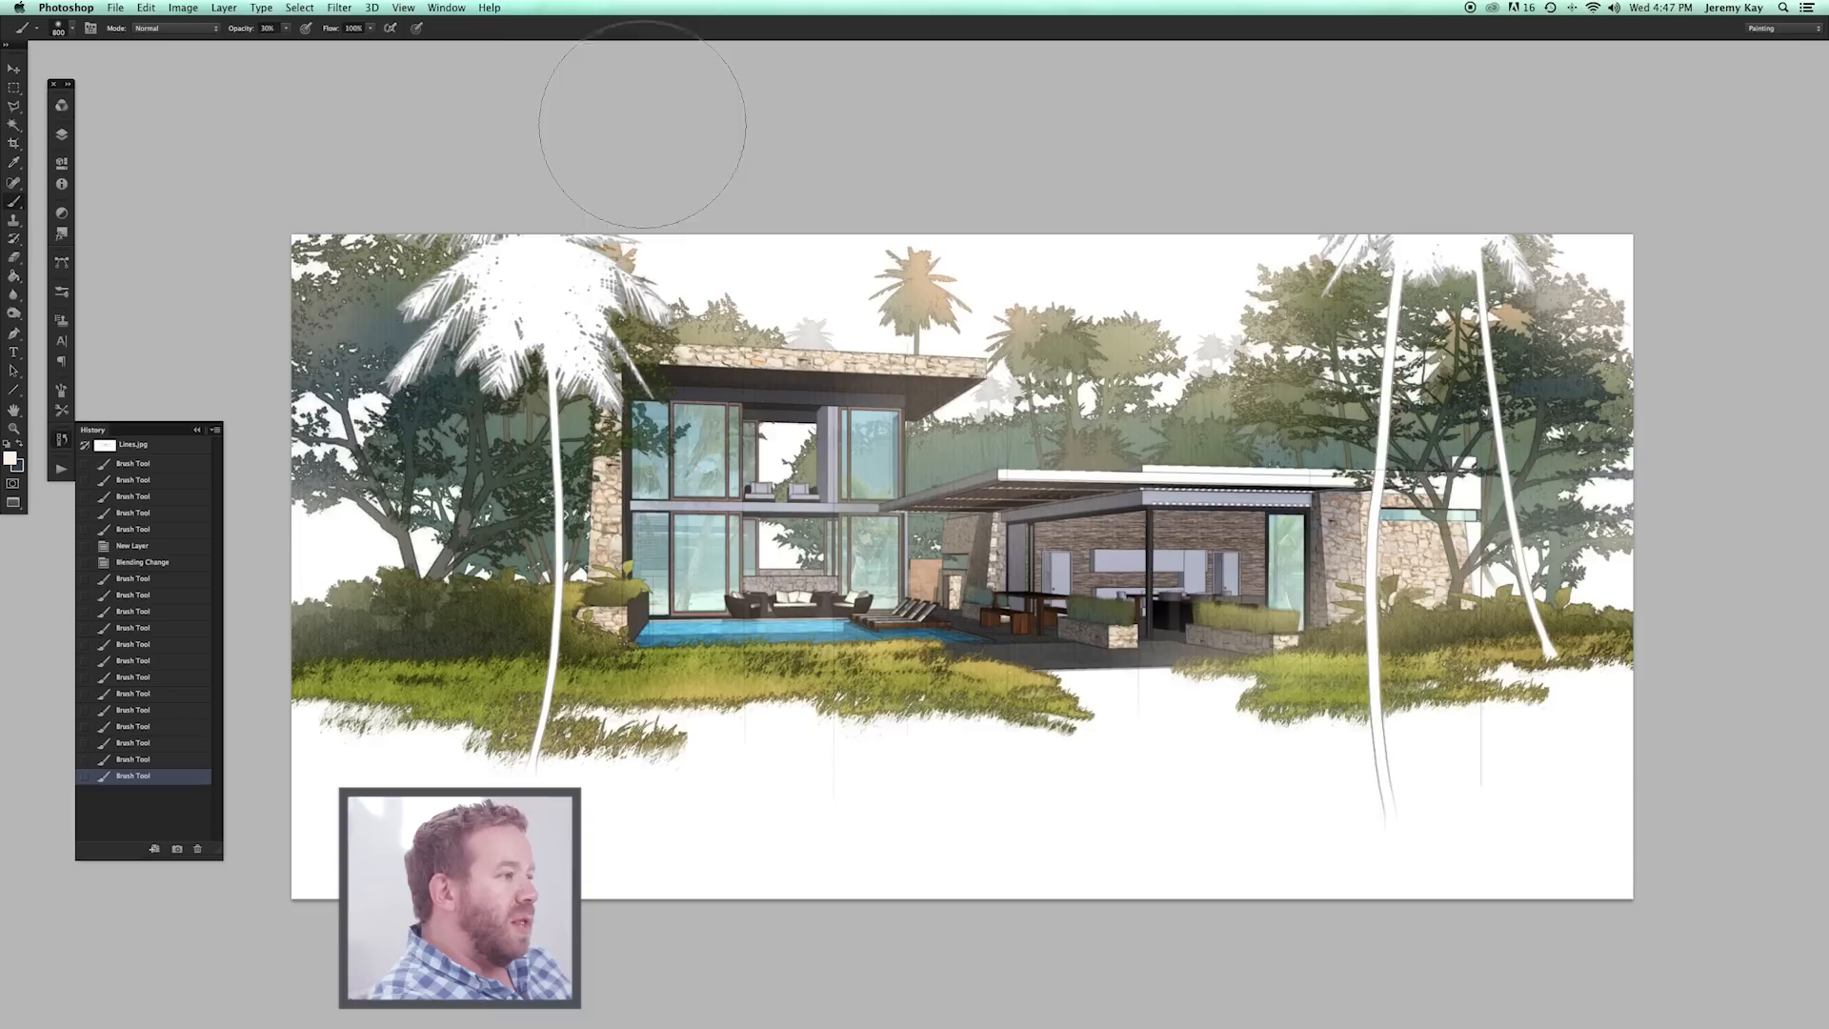
left_click(1603, 506)
left_click(1240, 343)
left_click(1017, 377)
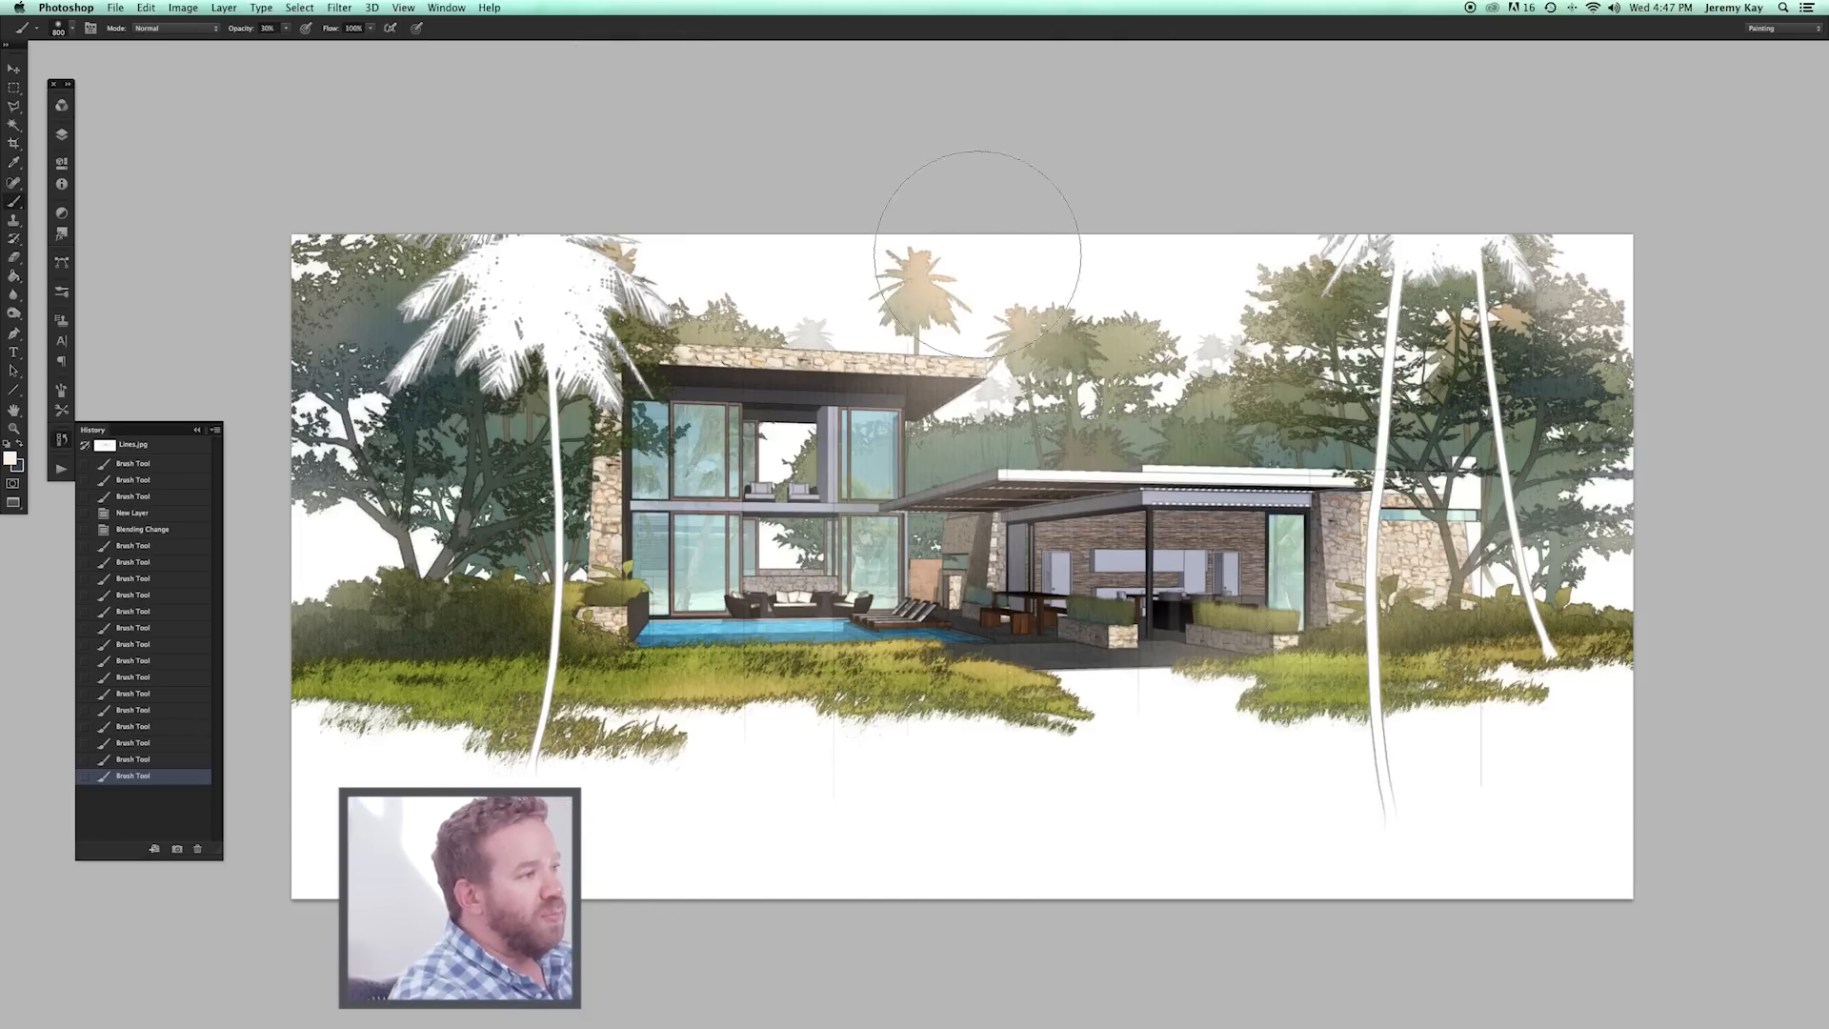
left_click(1240, 319)
left_click(633, 383)
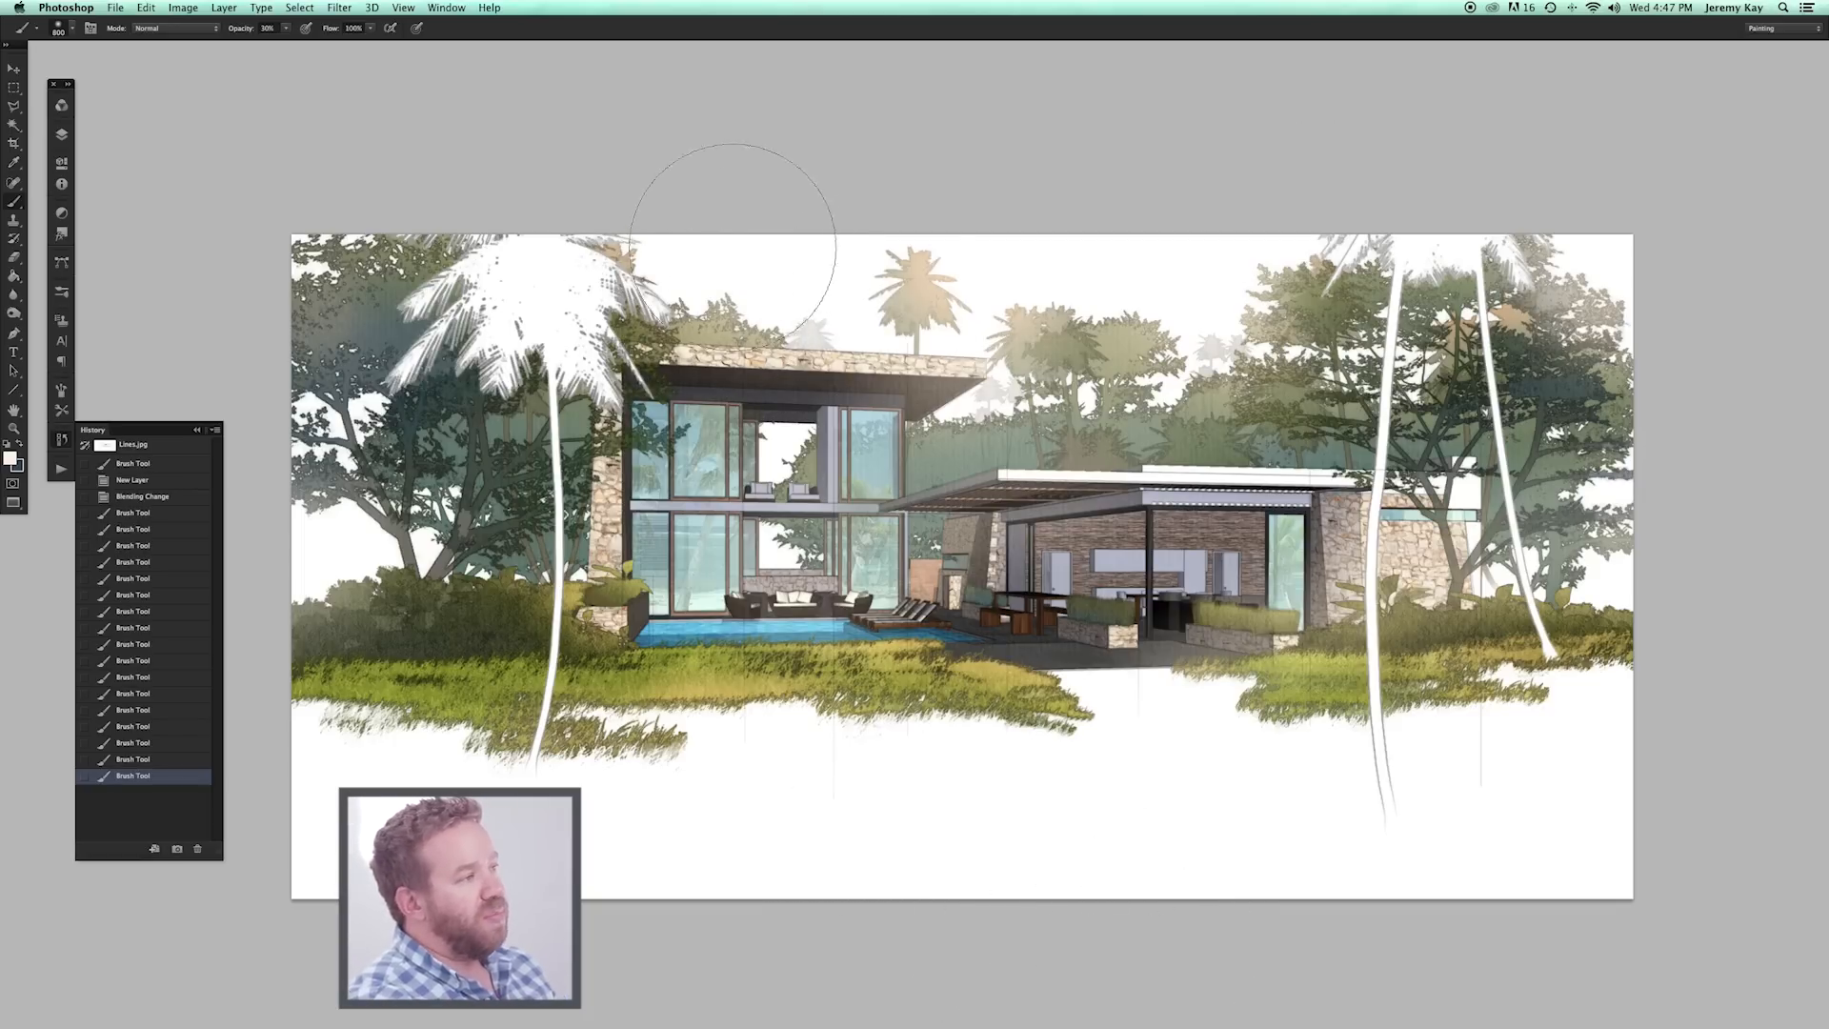
left_click_drag(669, 290, 638, 218)
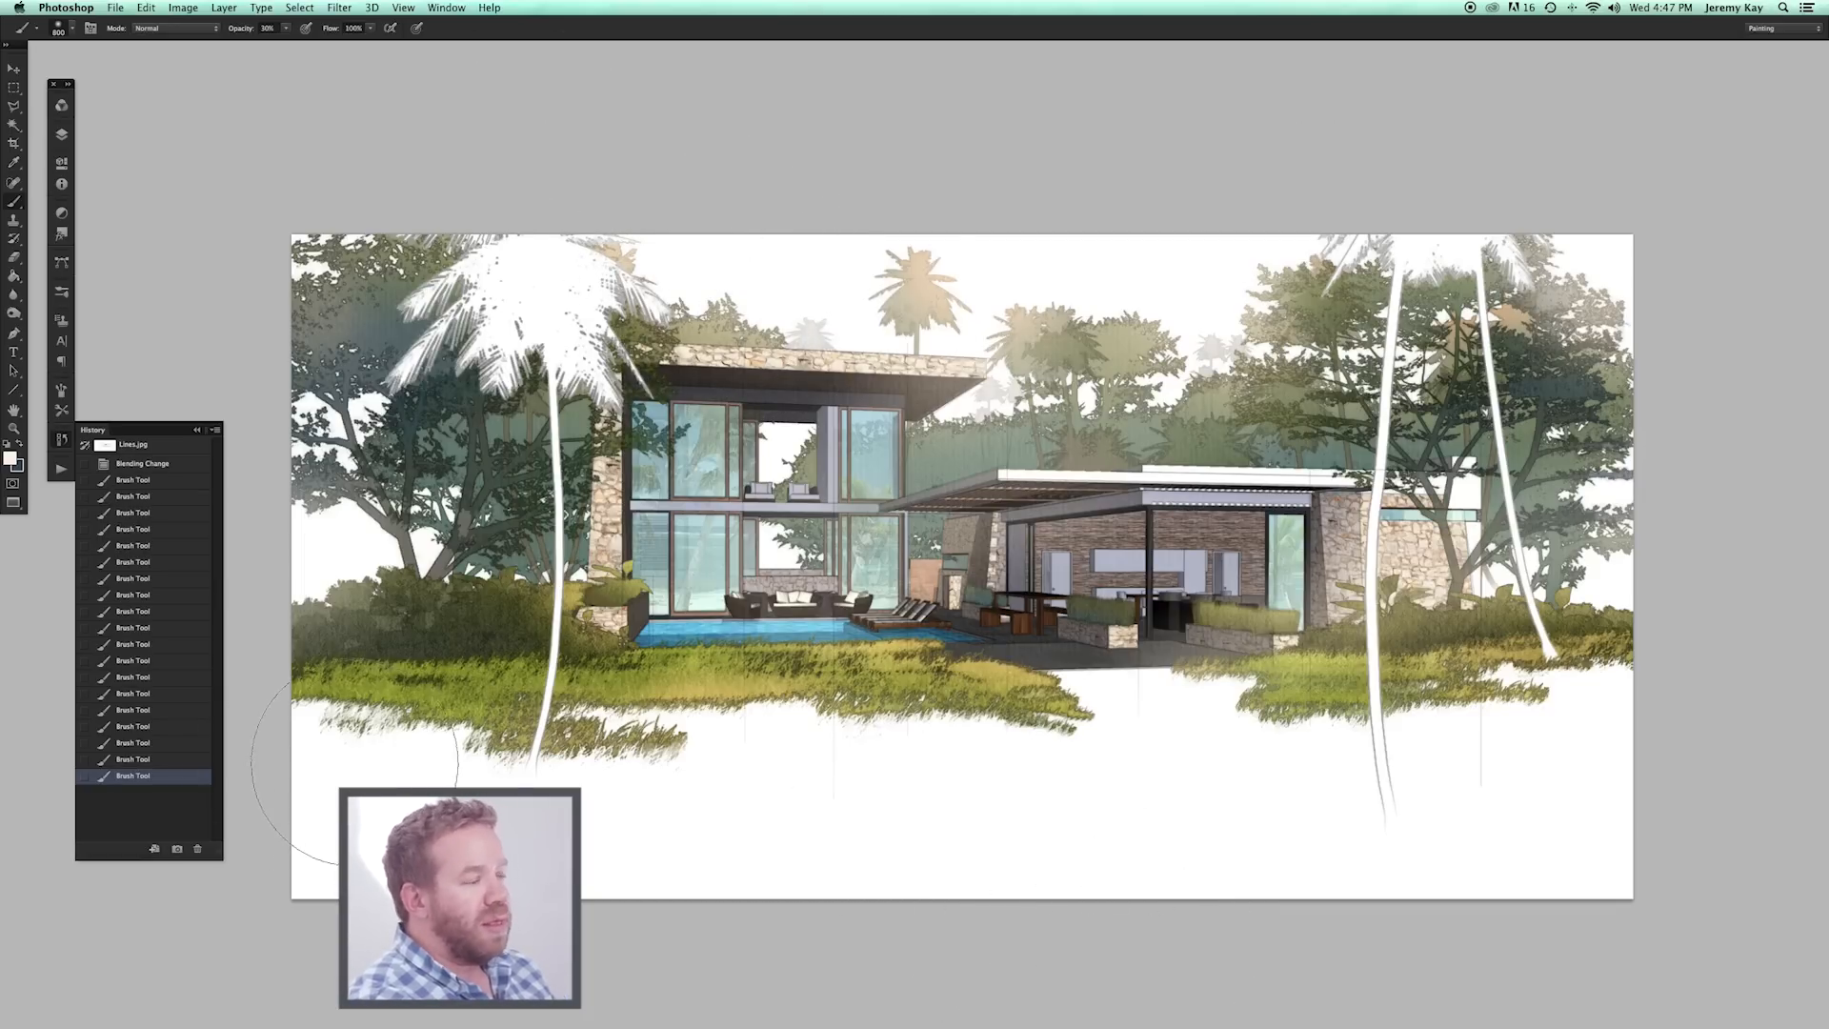
left_click_drag(1528, 386, 1662, 359)
Change the foreground colour to a light orange and brush a warm glow over the trees behind the house.
left_click(9, 458)
left_click(609, 139)
key("Return")
left_click(10, 458)
left_click(684, 139)
key("Return")
left_click_drag(1180, 295, 1122, 429)
Inspect the warm glow, windows, pool terrace and outdoor kitchen up close and compare them with the whole rendering.
mouse_move(758, 829)
left_mouse_down()
mouse_move(765, 792)
mouse_move(723, 794)
left_mouse_up()
key("super+space")
left_click(1106, 623)
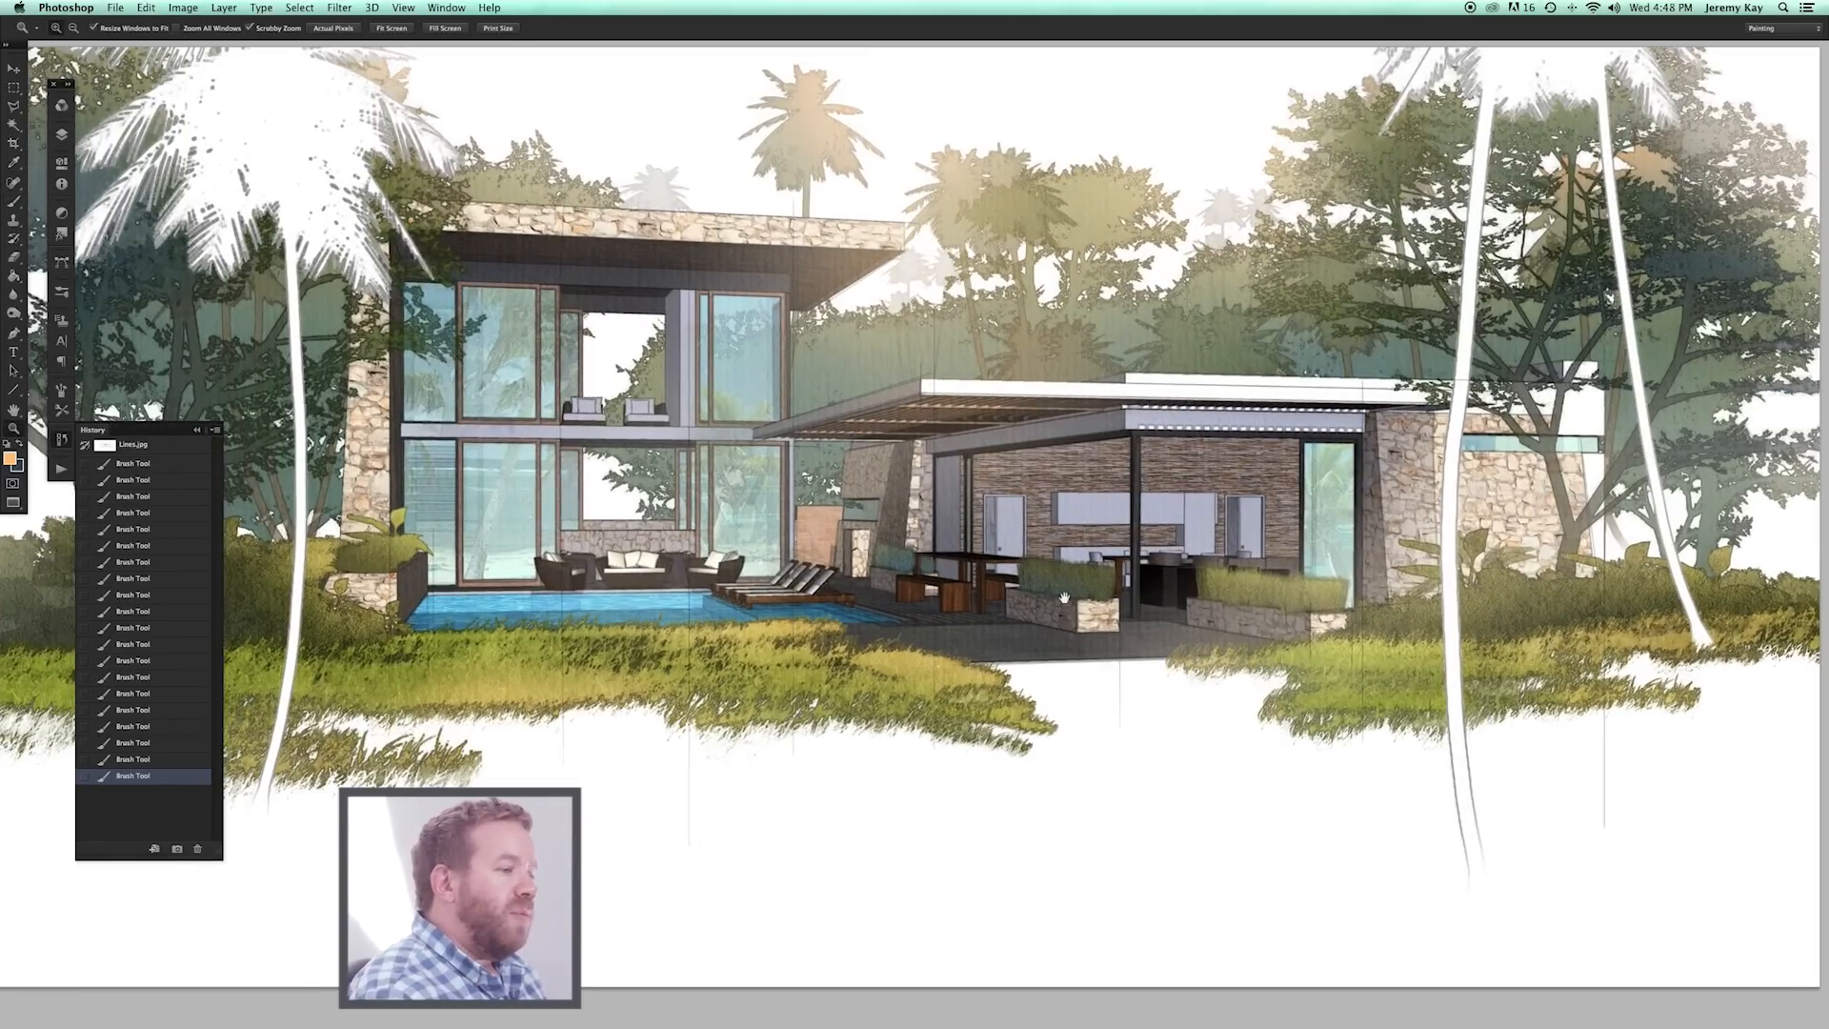
left_click_drag(1047, 559, 1095, 559)
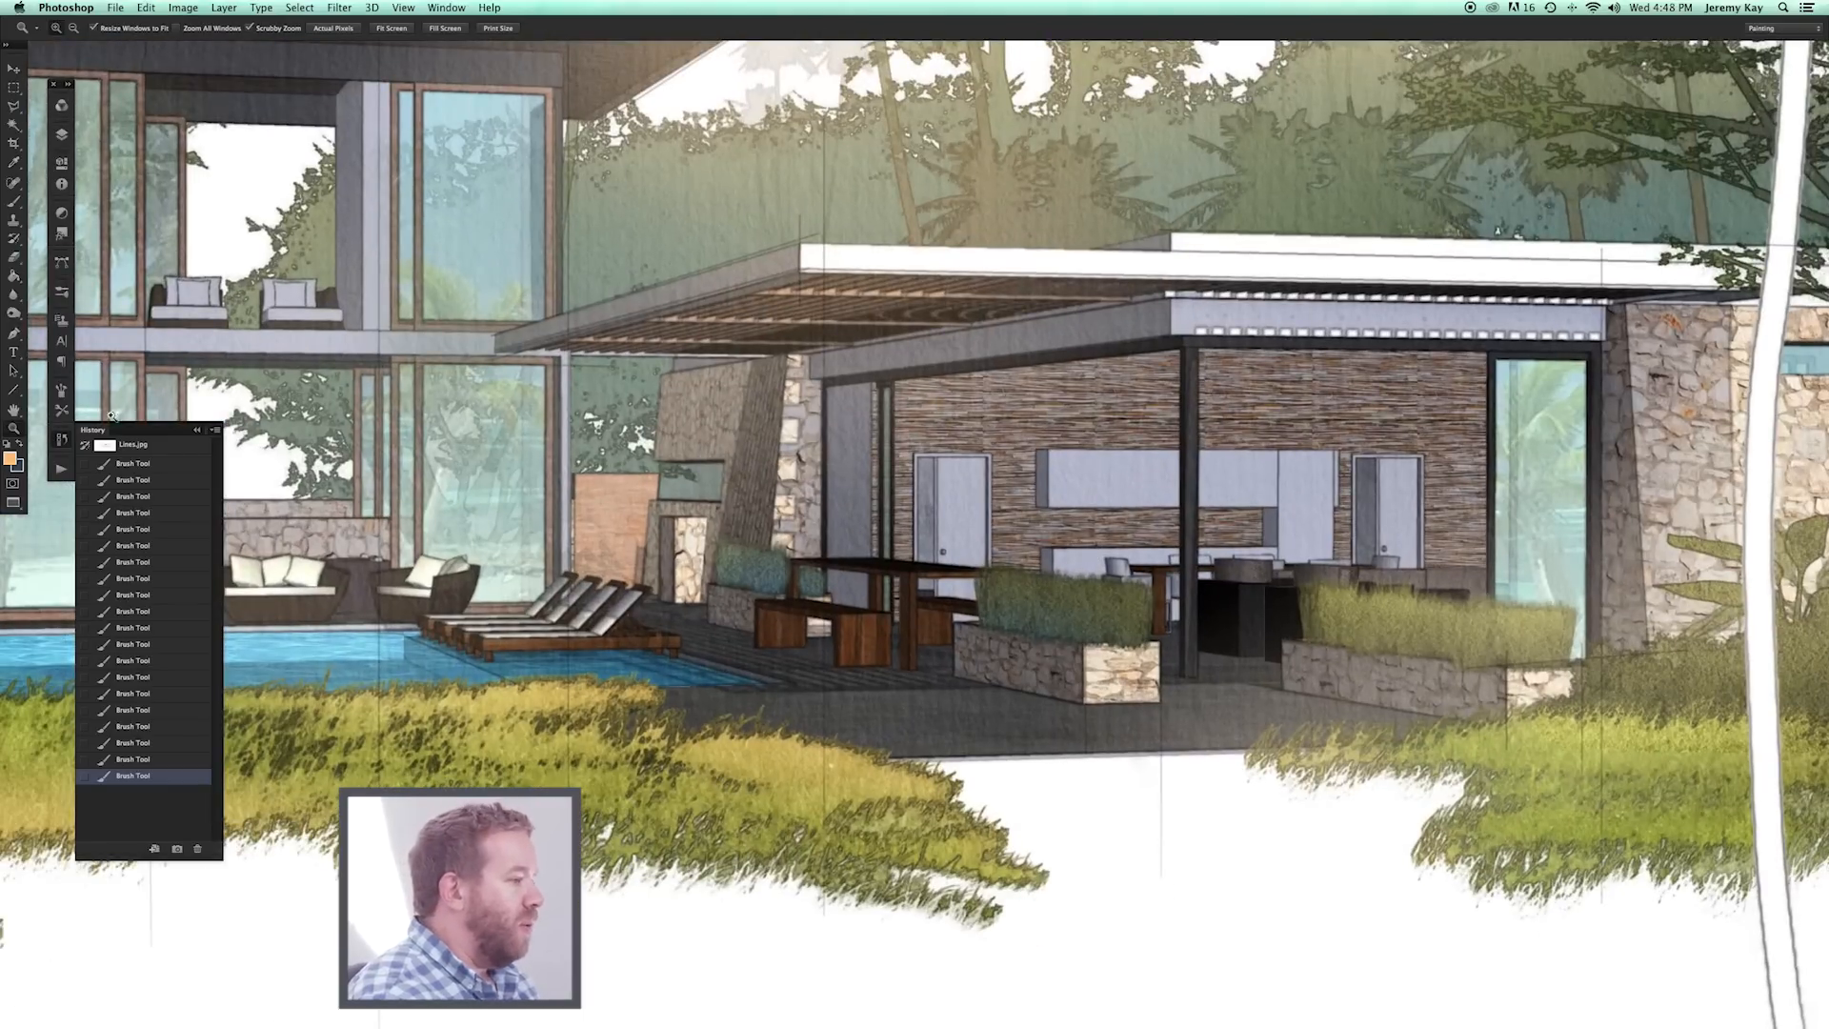
left_click_drag(1176, 452, 1024, 550)
left_click_drag(1137, 378, 1162, 376)
left_click_drag(1064, 481, 1053, 530)
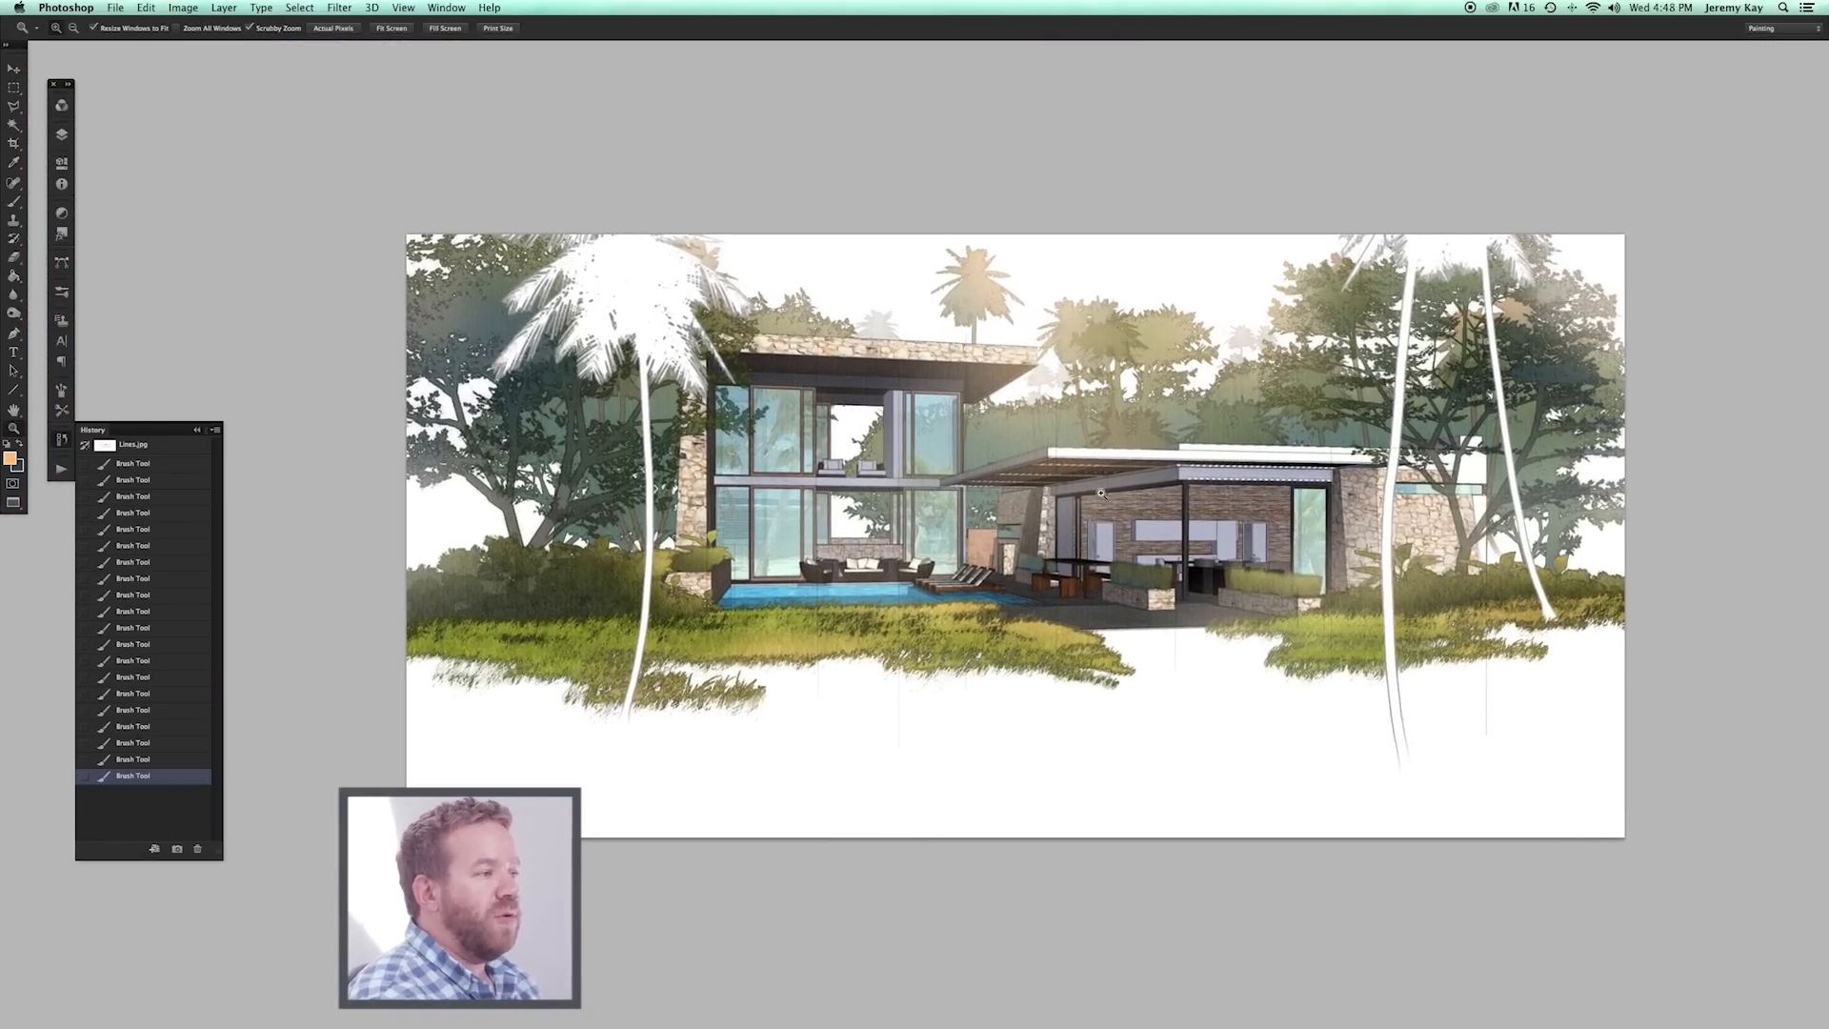
left_click_drag(1042, 544, 1061, 544)
left_click_drag(852, 647, 811, 729)
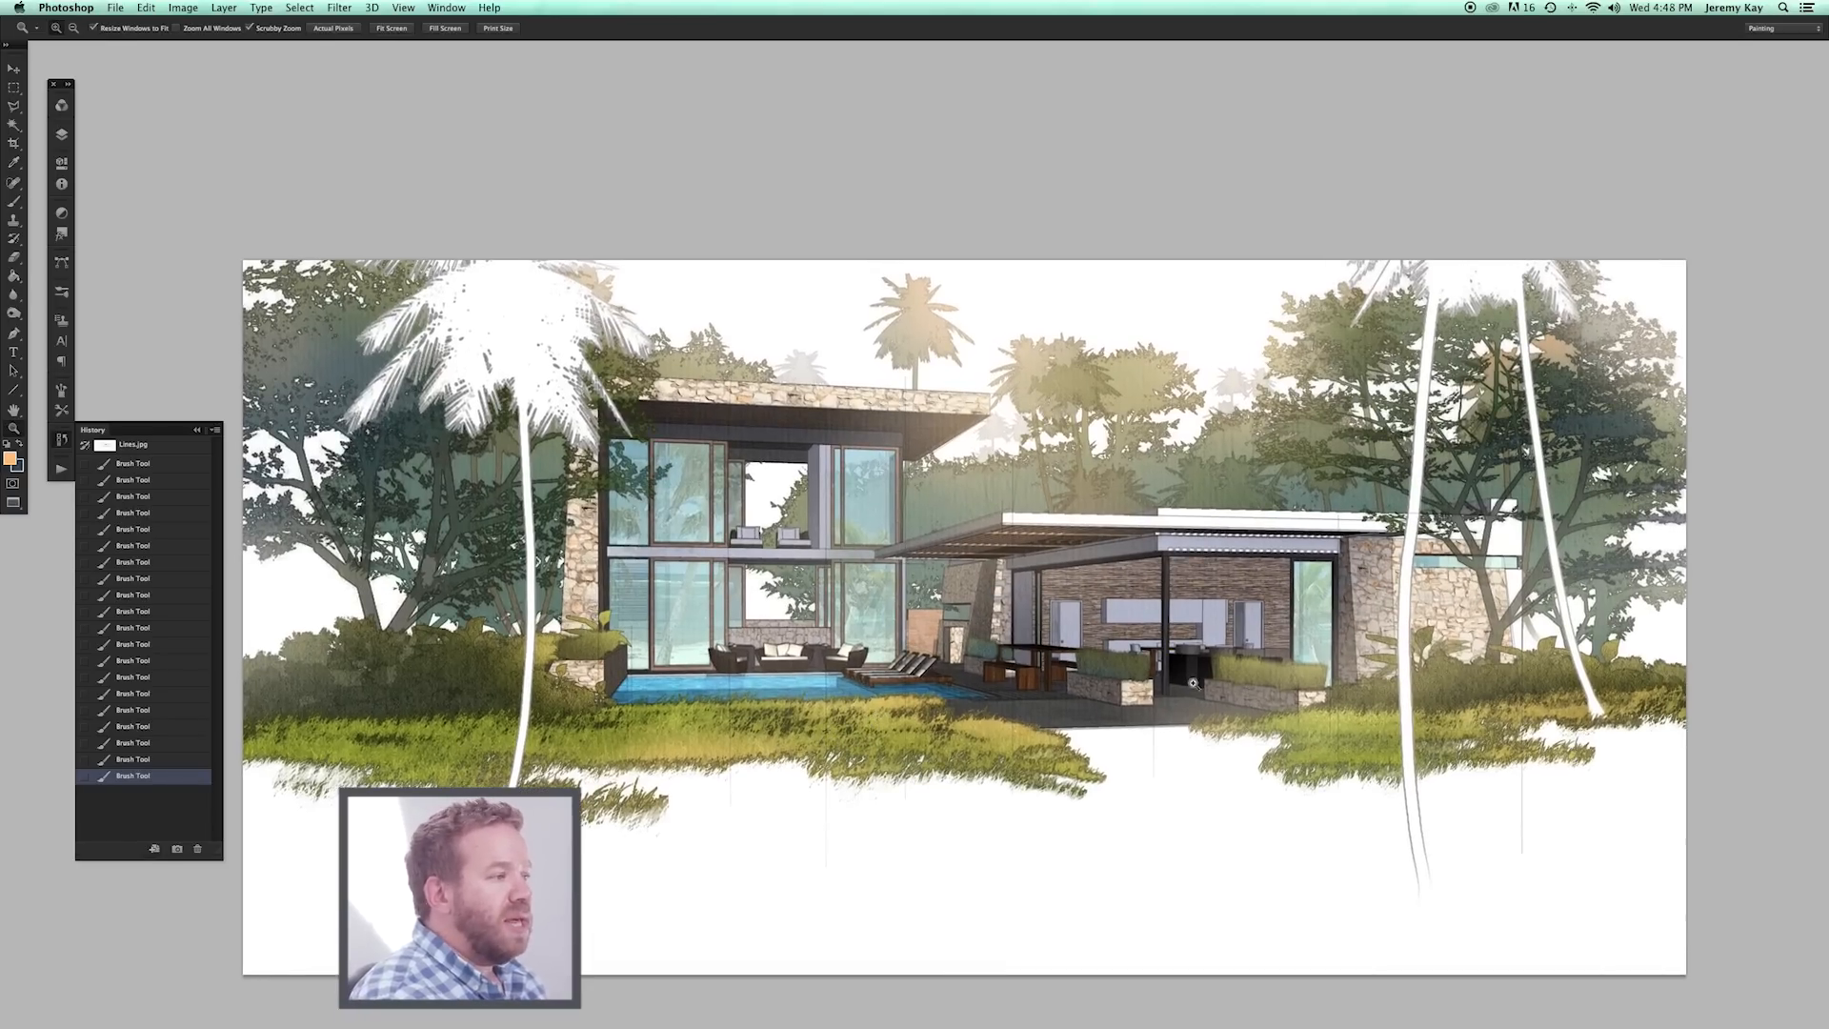
left_click(117, 8)
left_click(117, 7)
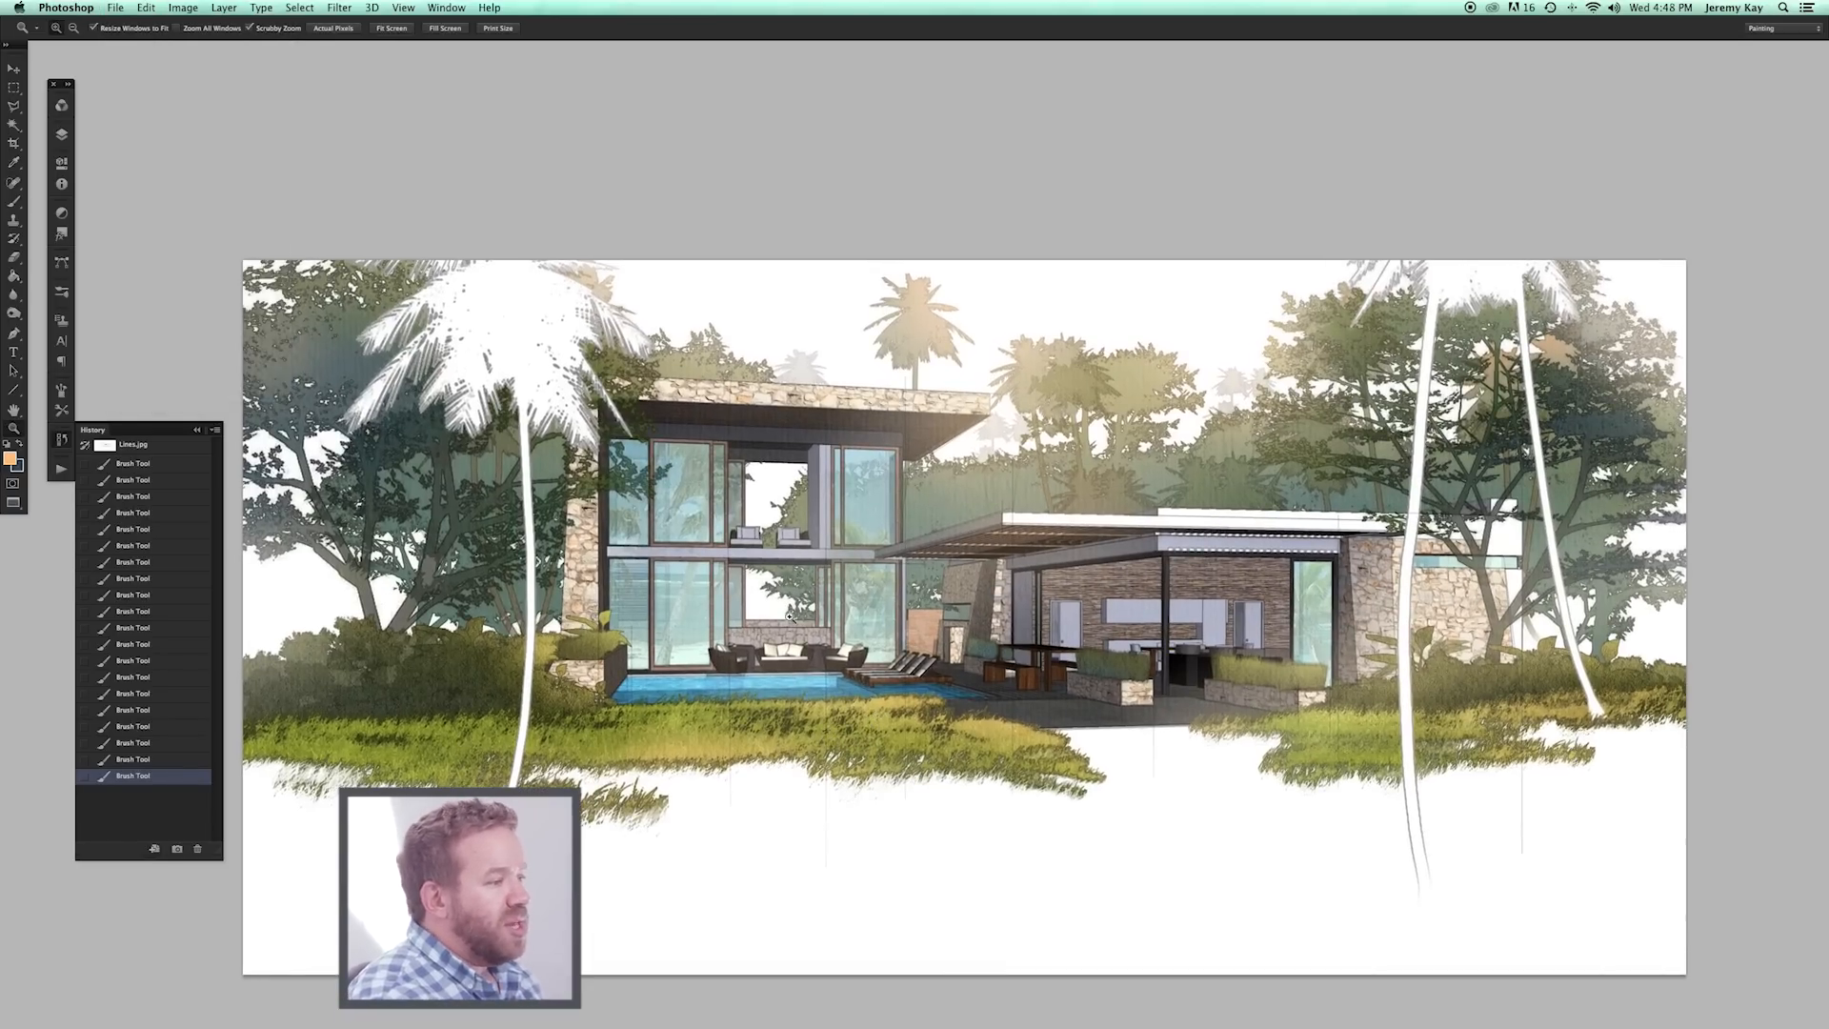
left_click_drag(793, 639, 848, 636)
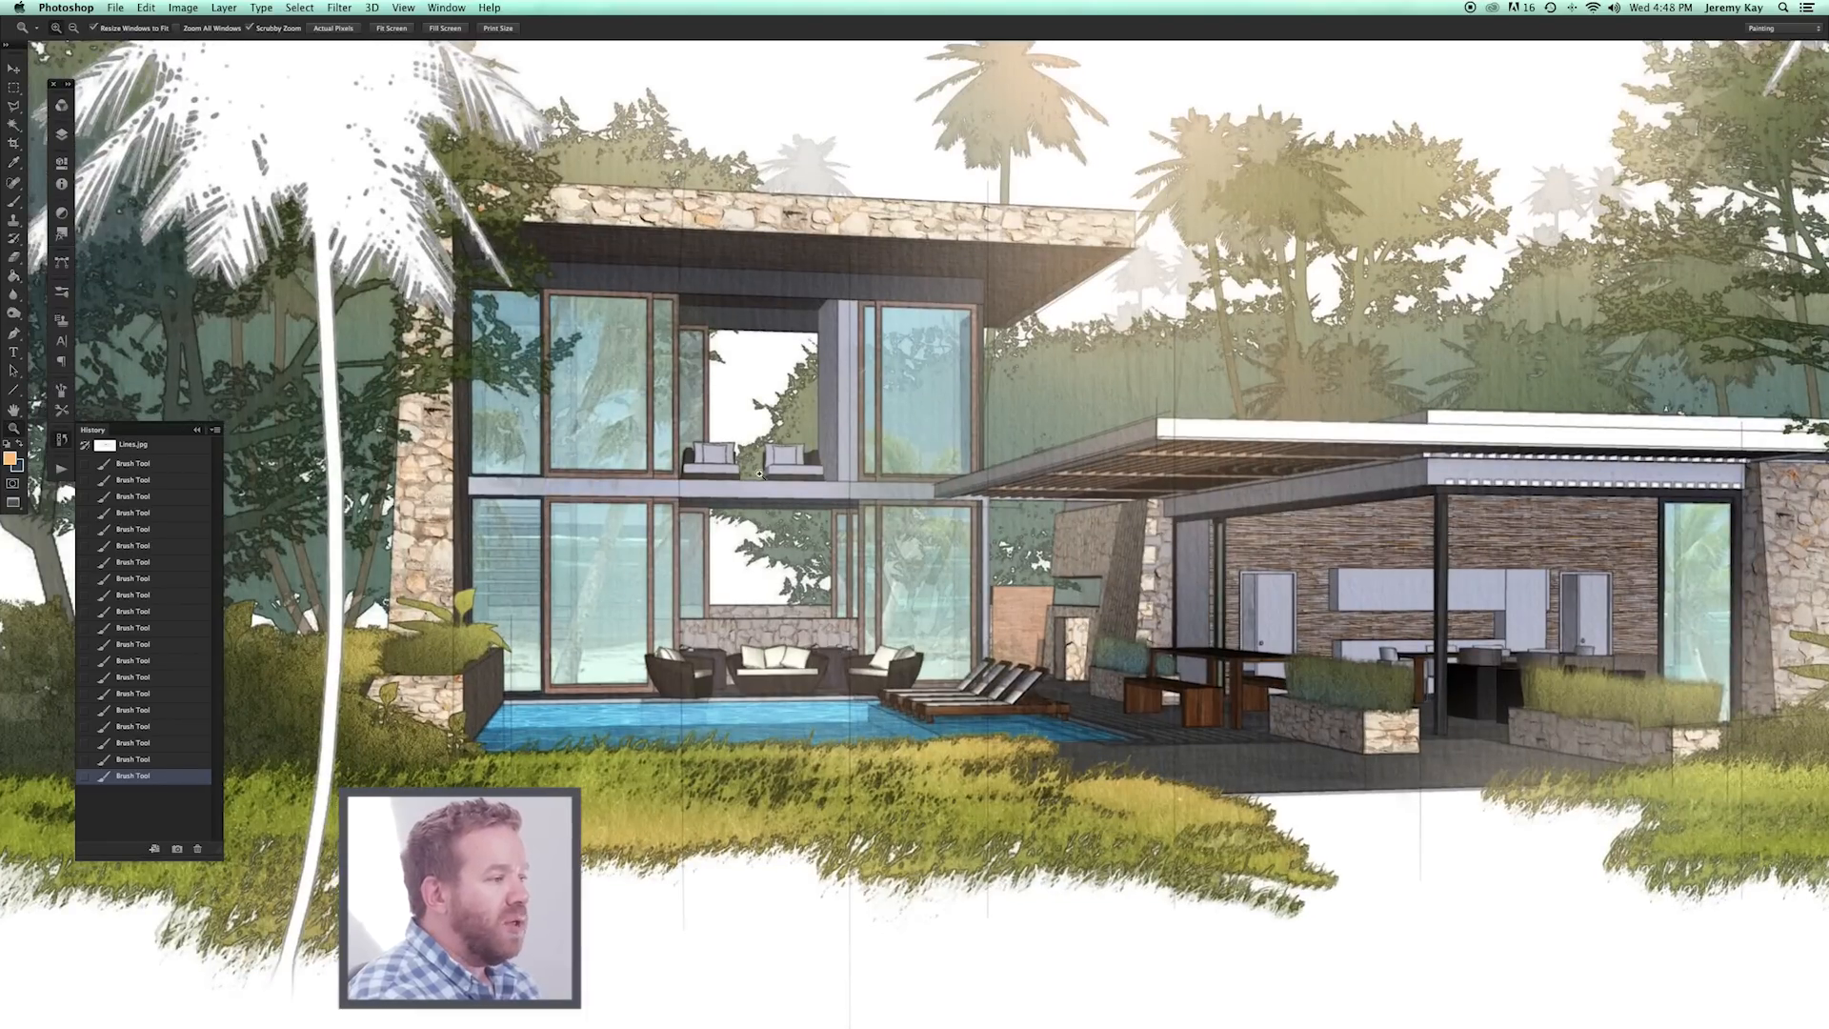
left_click_drag(1068, 679, 627, 714)
left_click_drag(1109, 564, 1094, 614)
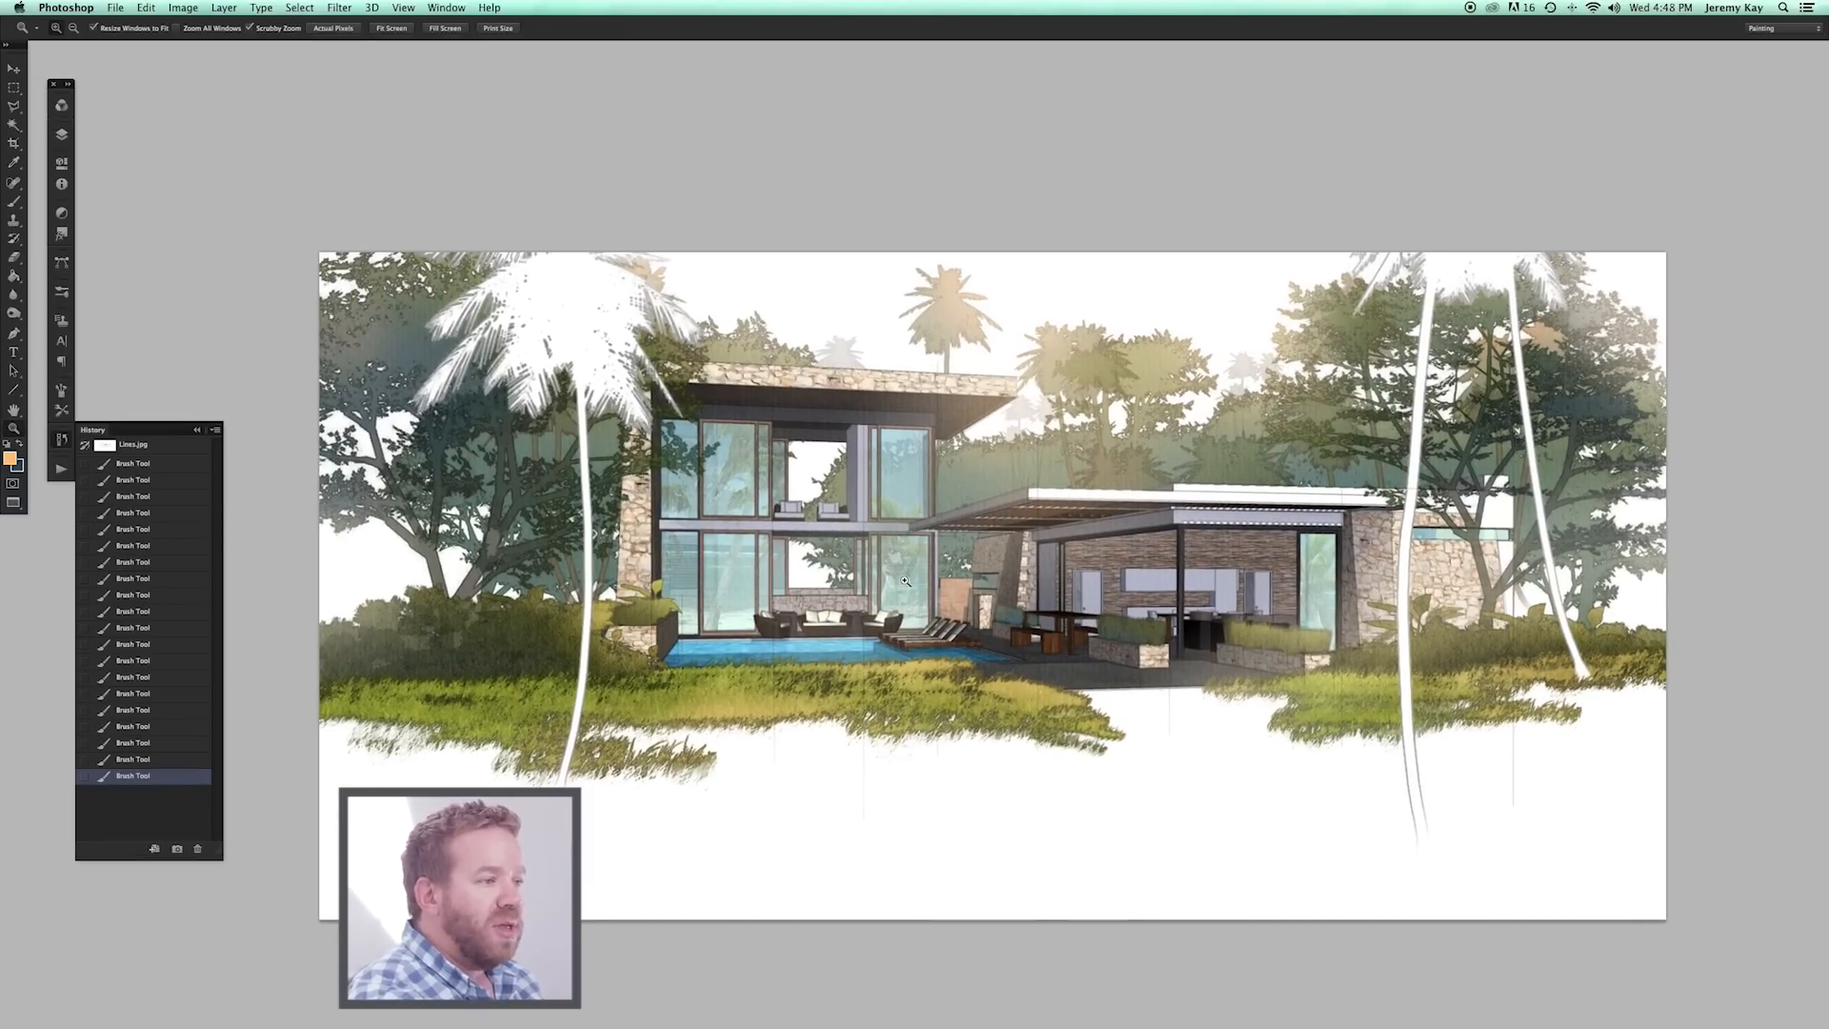
left_click_drag(1016, 656, 1052, 775)
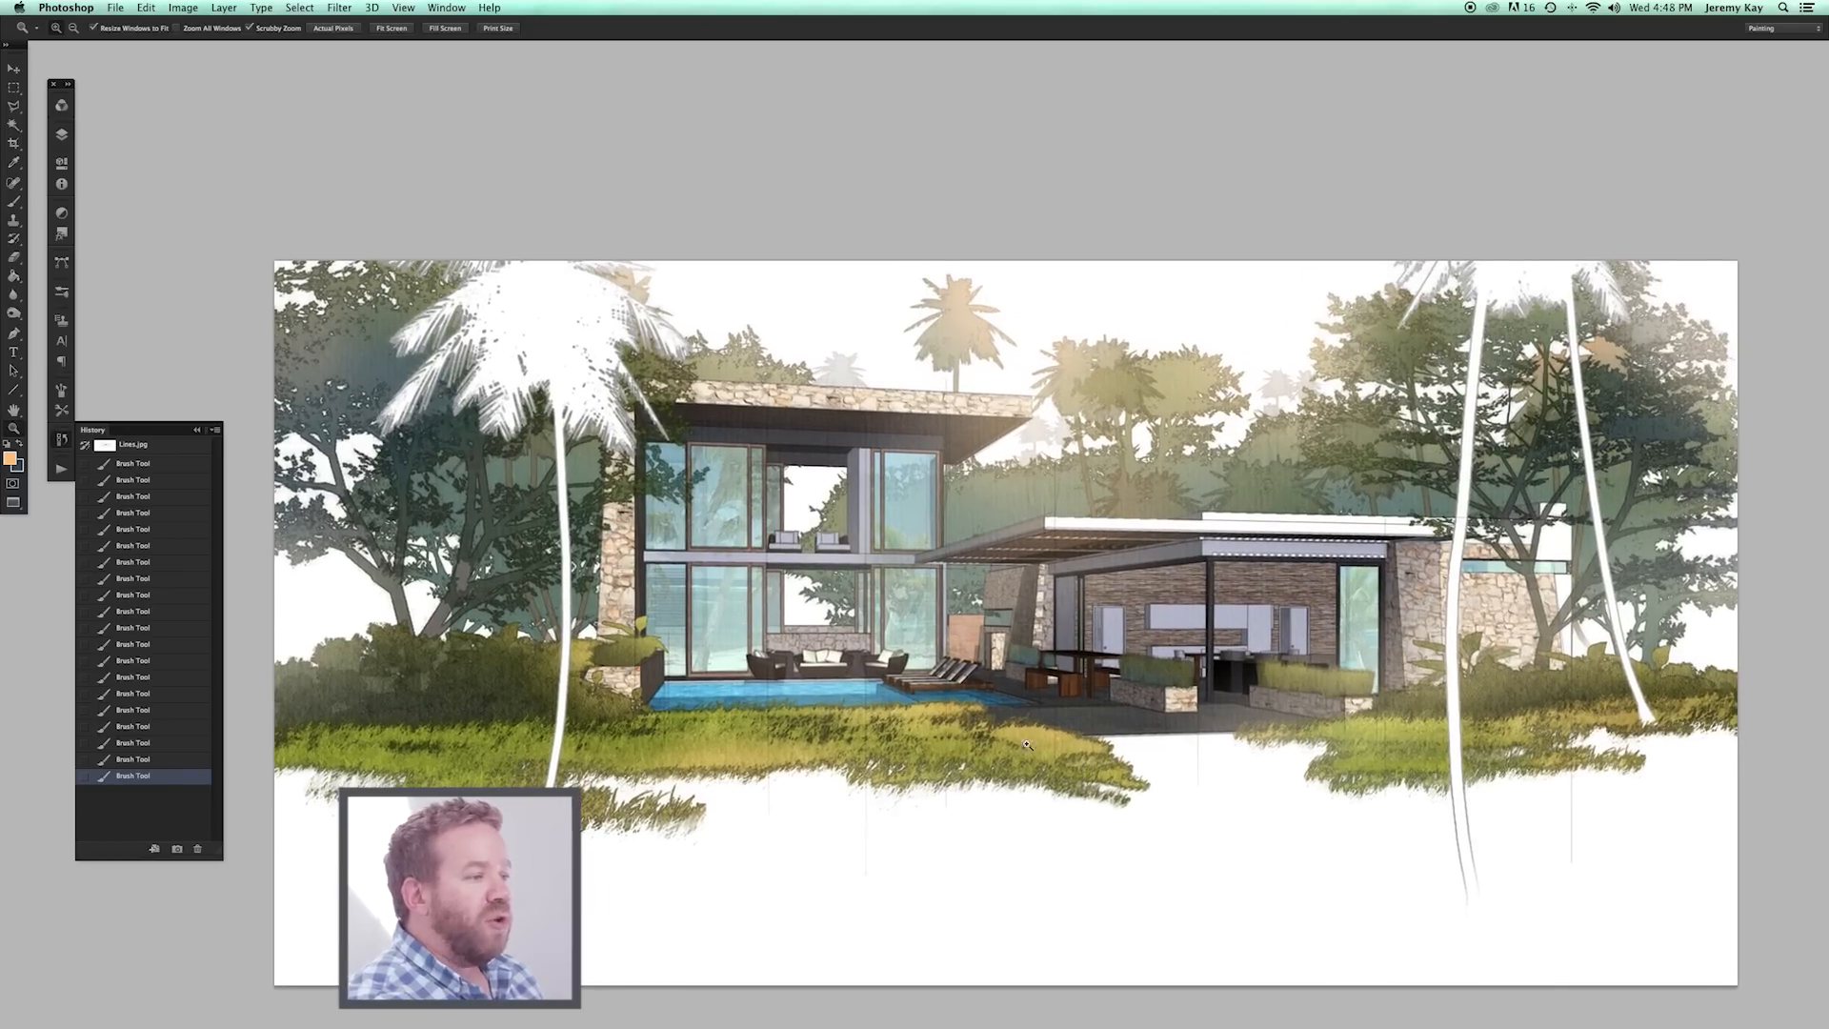
left_click_drag(1220, 669, 1010, 707)
left_click_drag(757, 693, 358, 690)
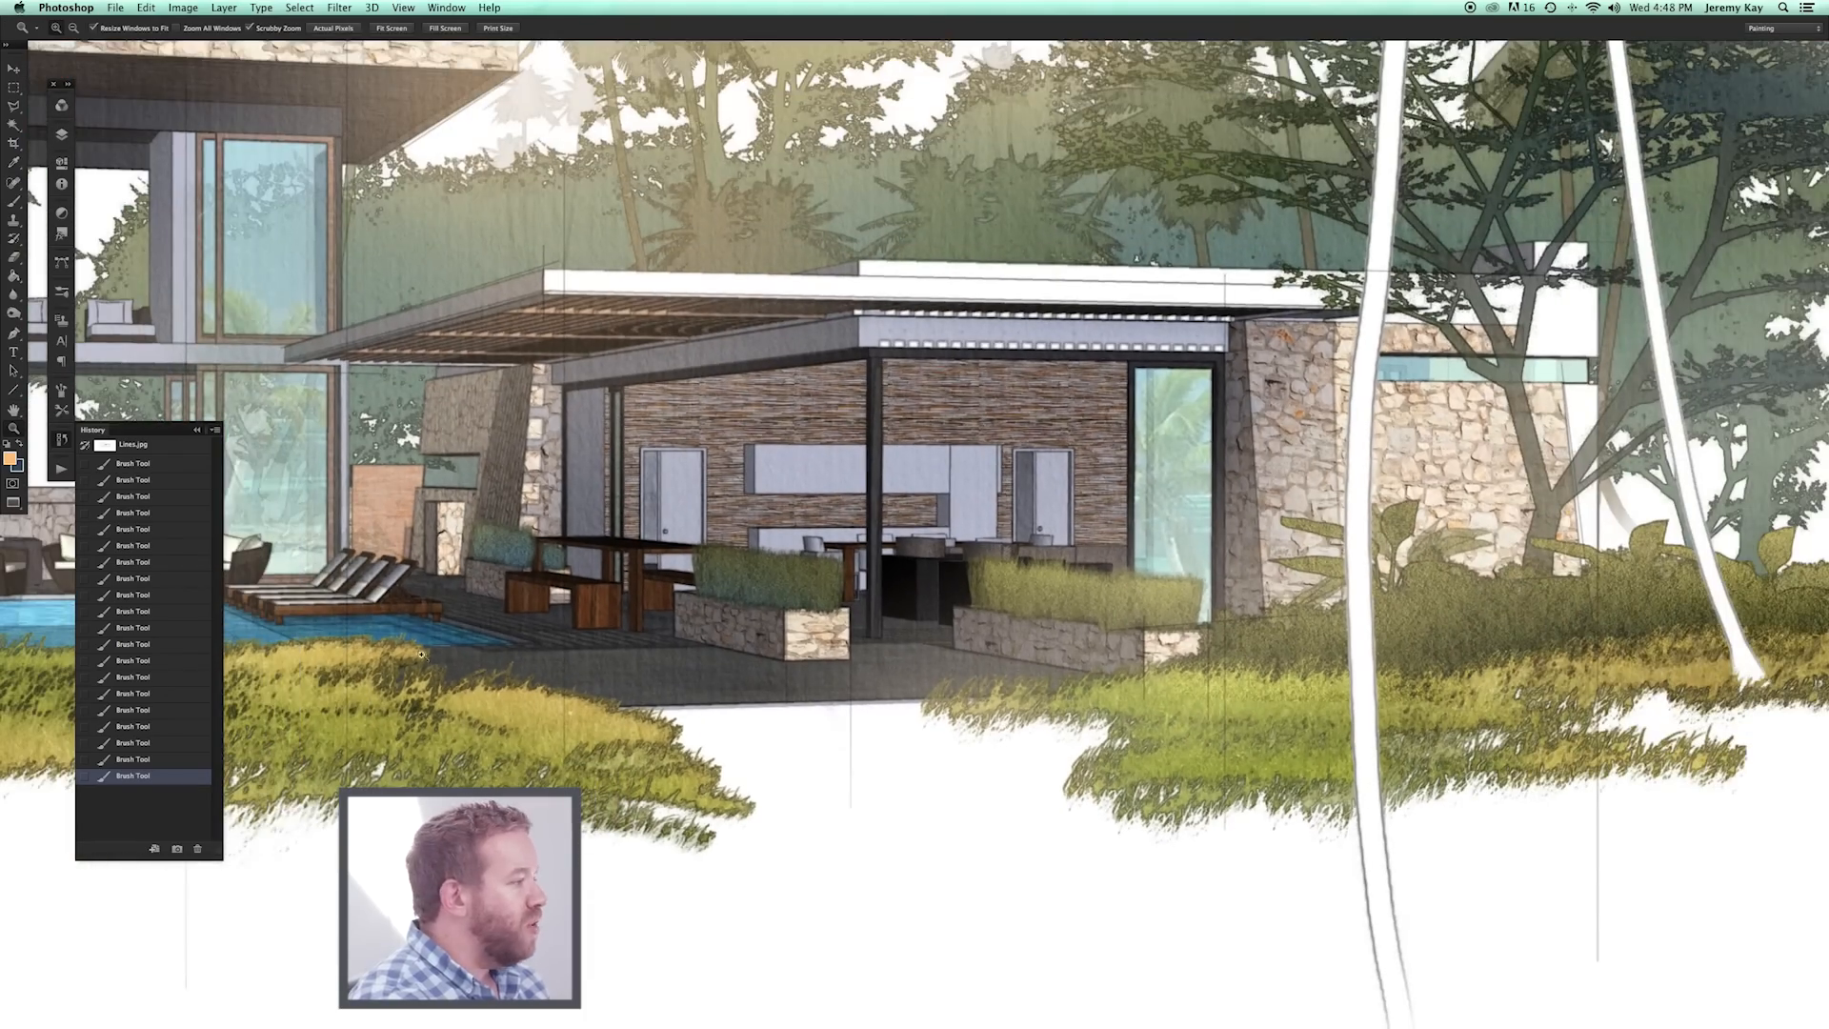
left_click(840, 736)
left_click_drag(864, 647, 1248, 814)
left_click_drag(1155, 670, 1073, 670)
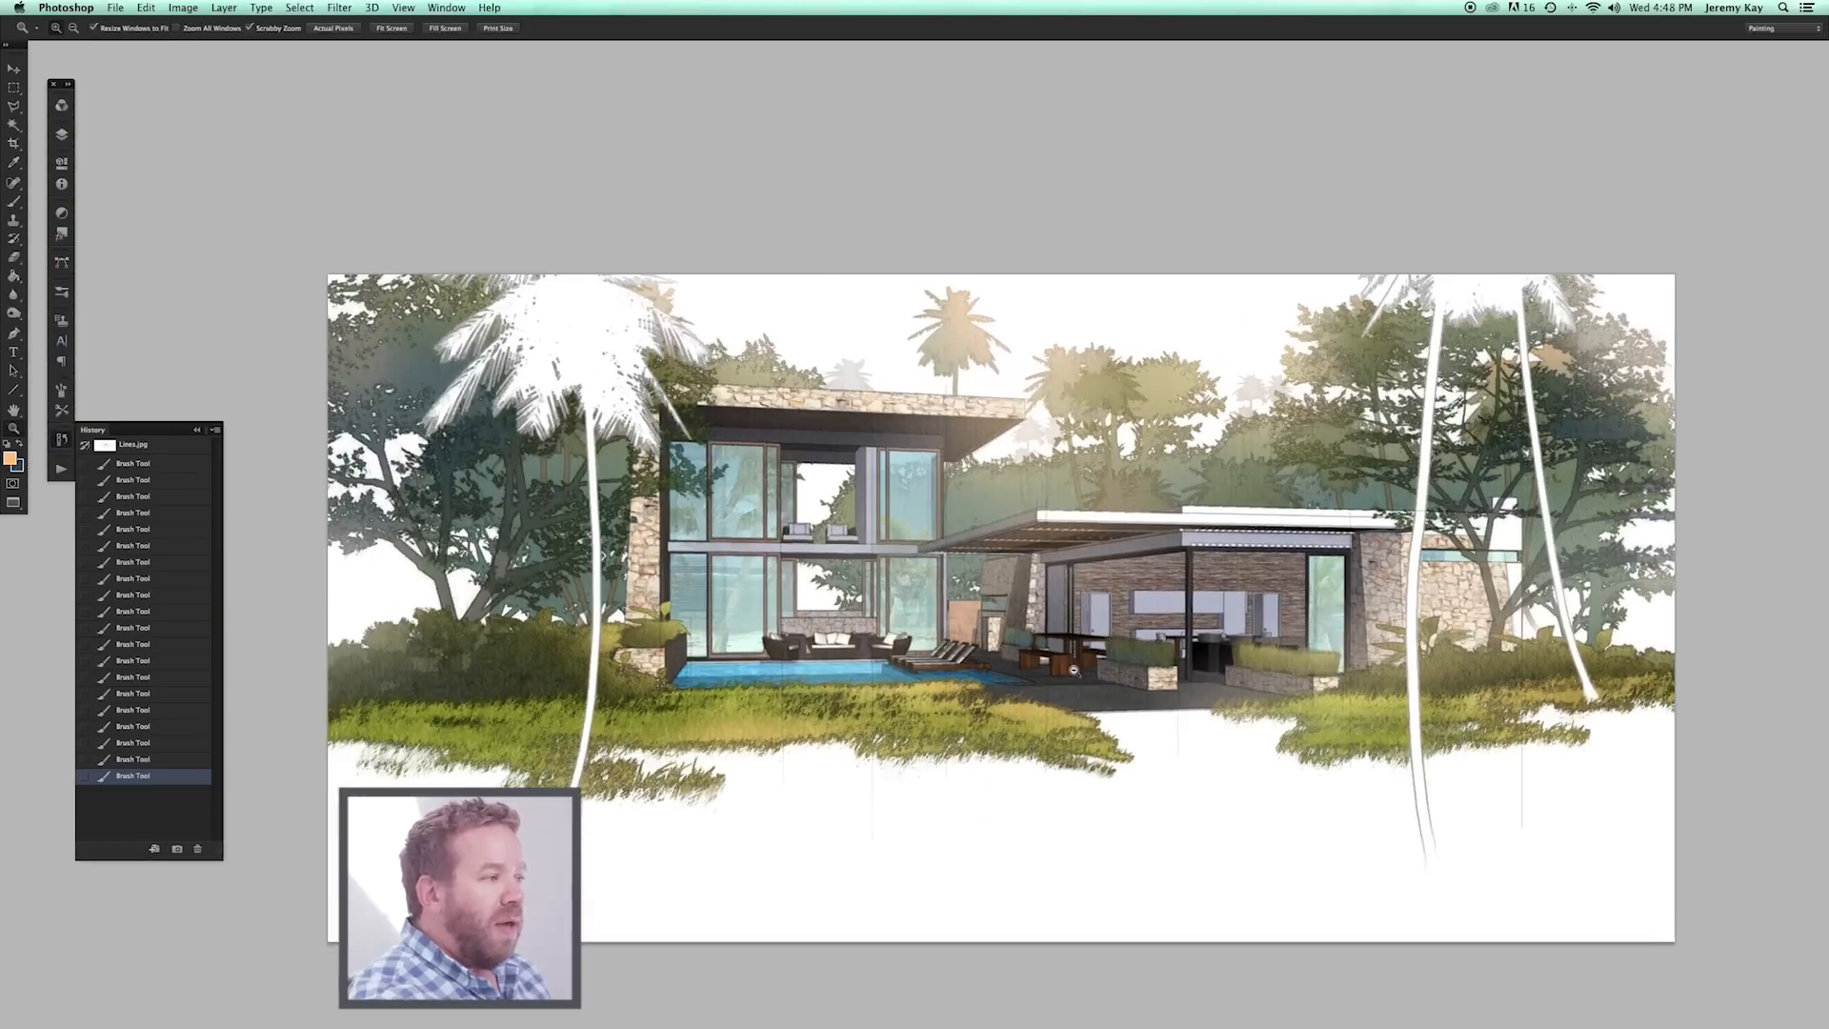
left_click(1073, 671)
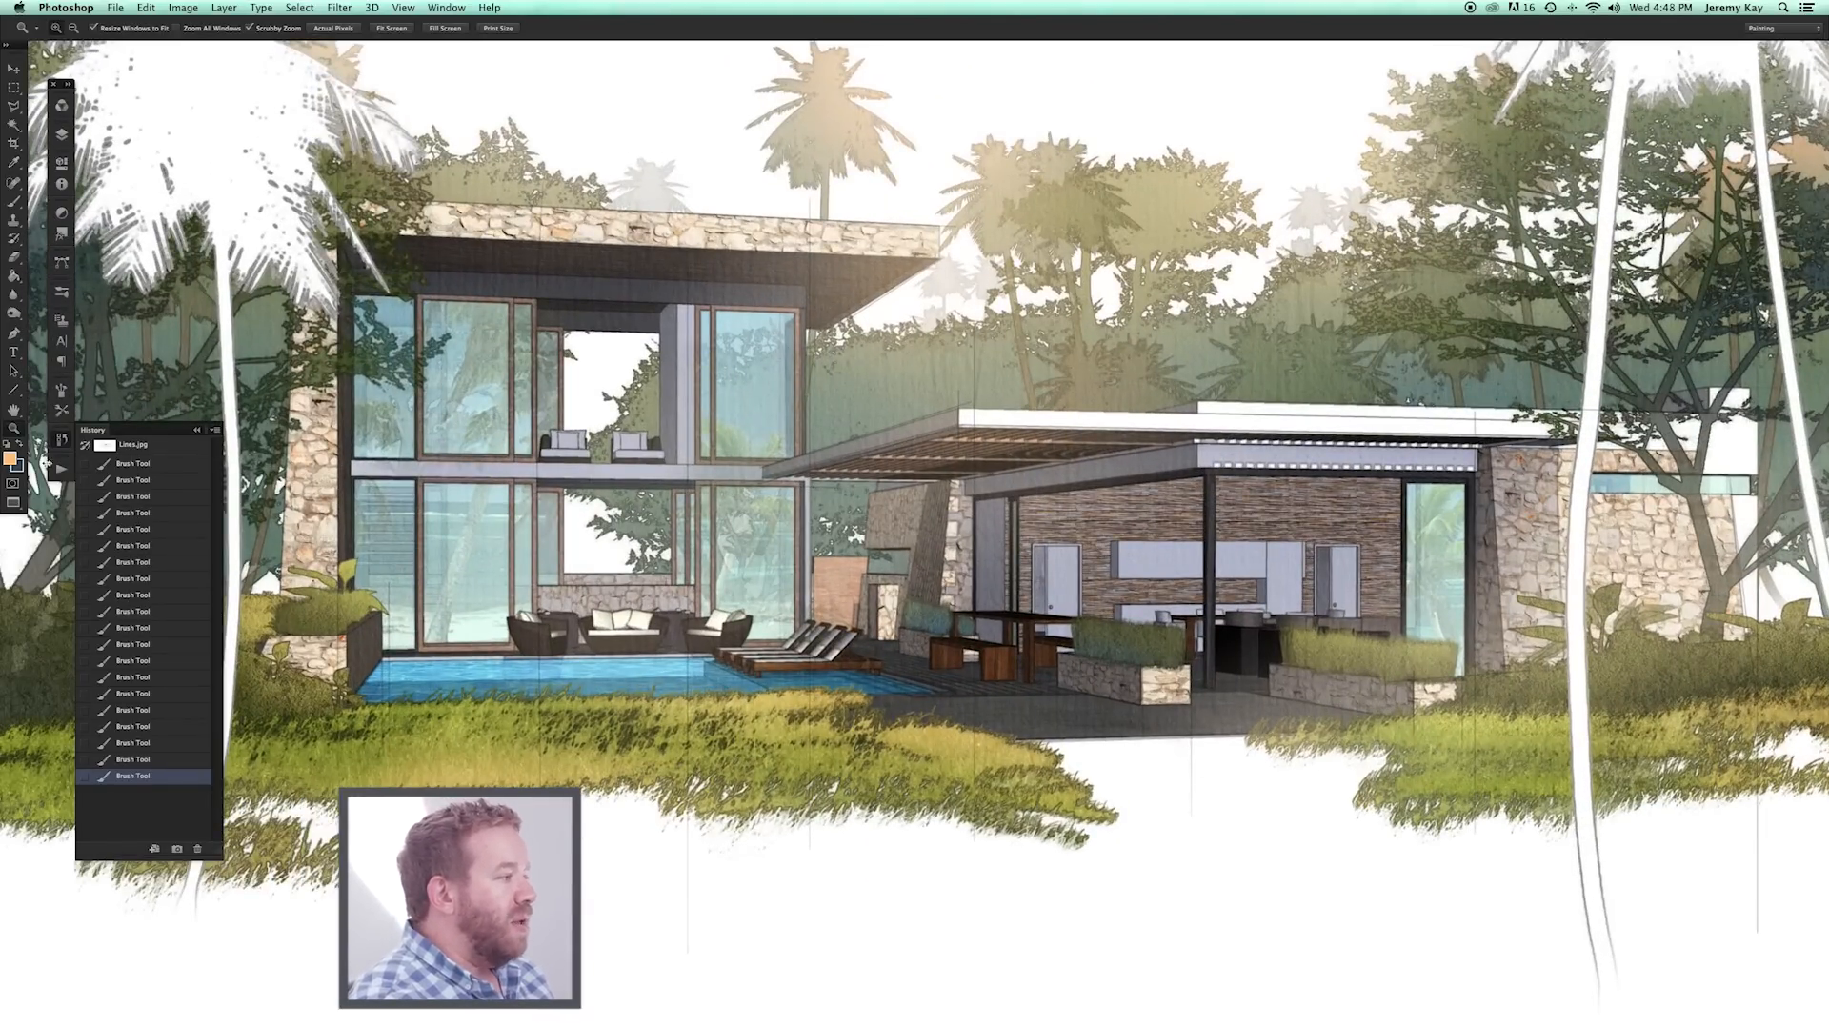
Add a new layer between the Grass and Groundcover Lines layers and name it paint.
left_click_drag(61, 137, 79, 134)
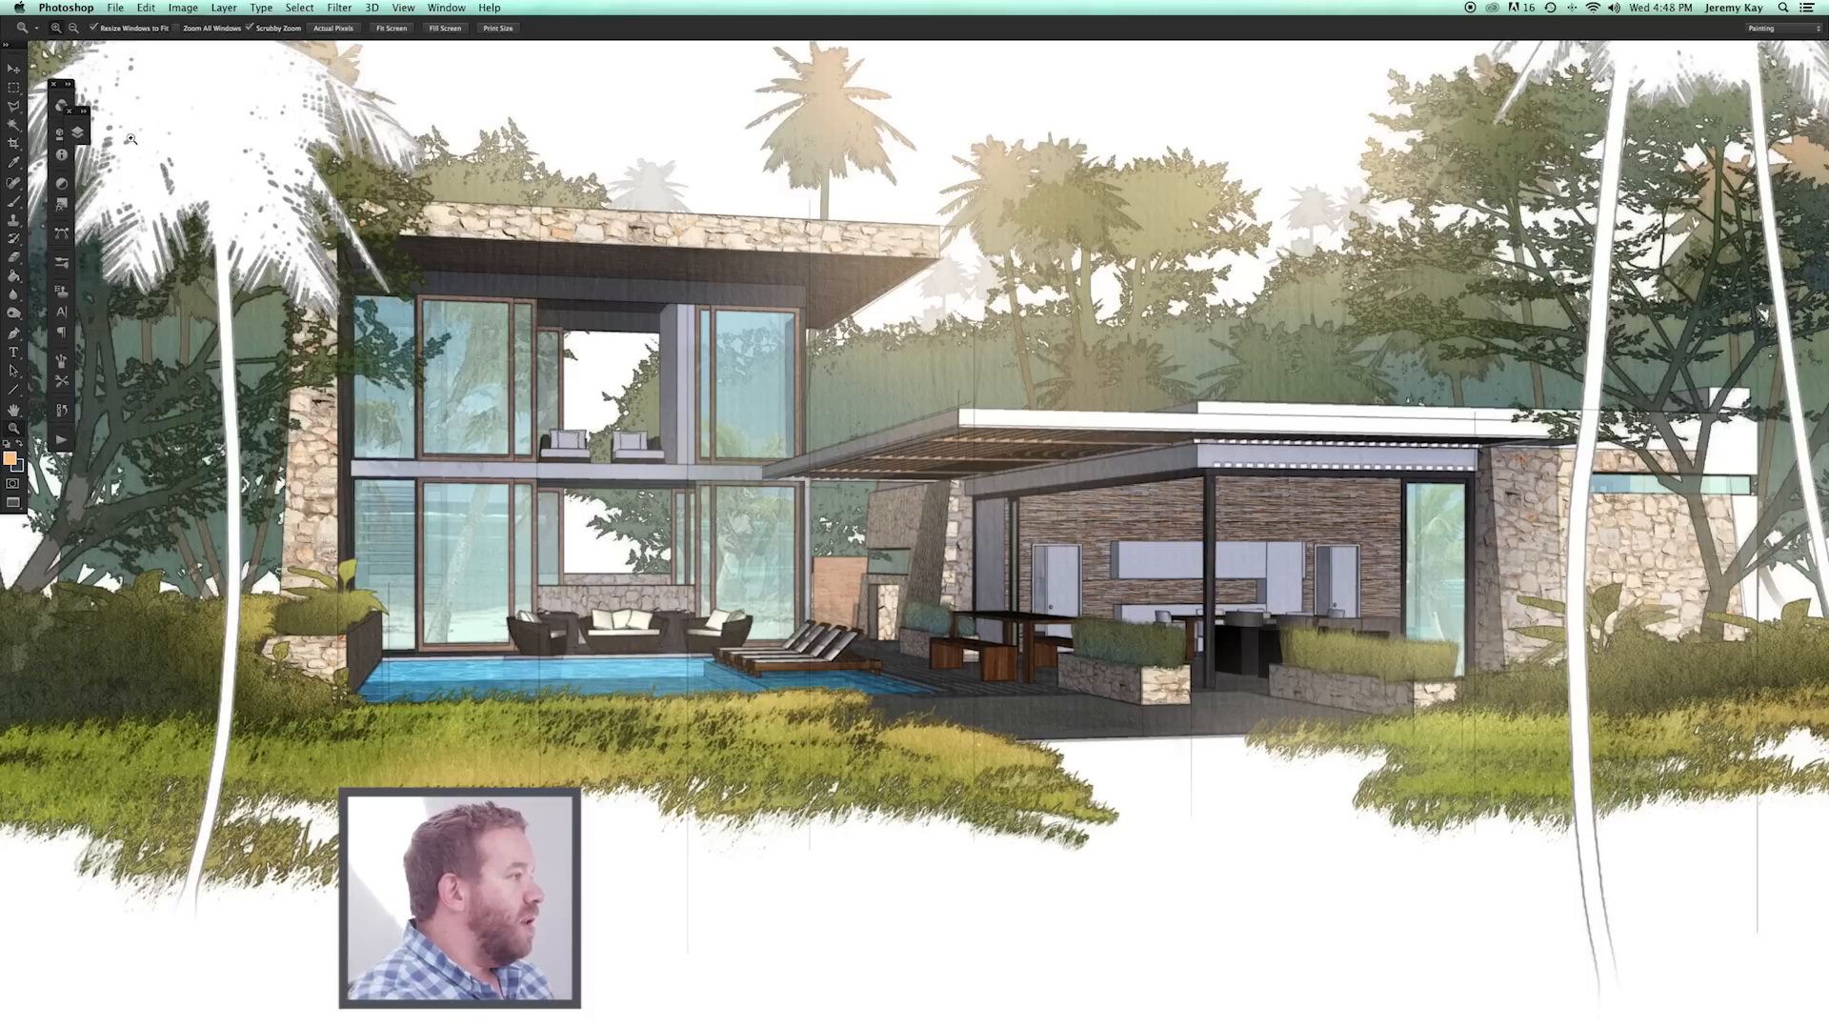
left_click(80, 132)
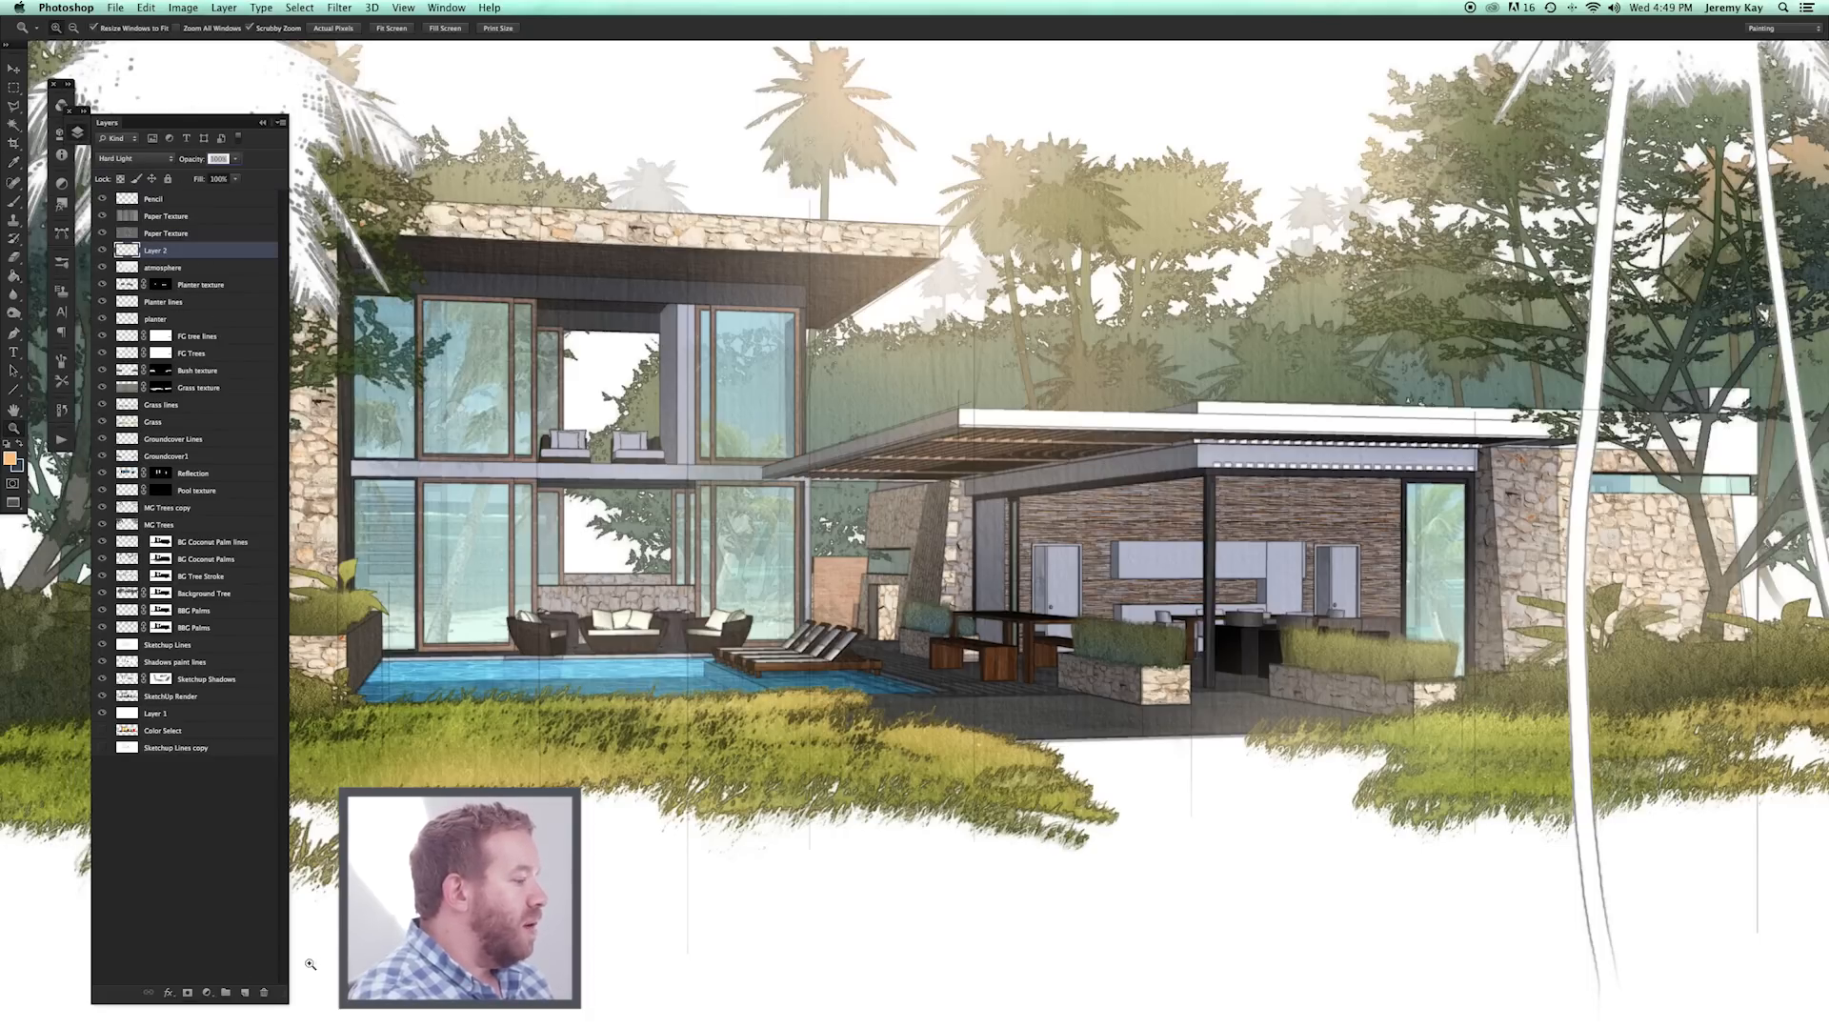
left_click(246, 993)
left_click_drag(171, 251, 174, 423)
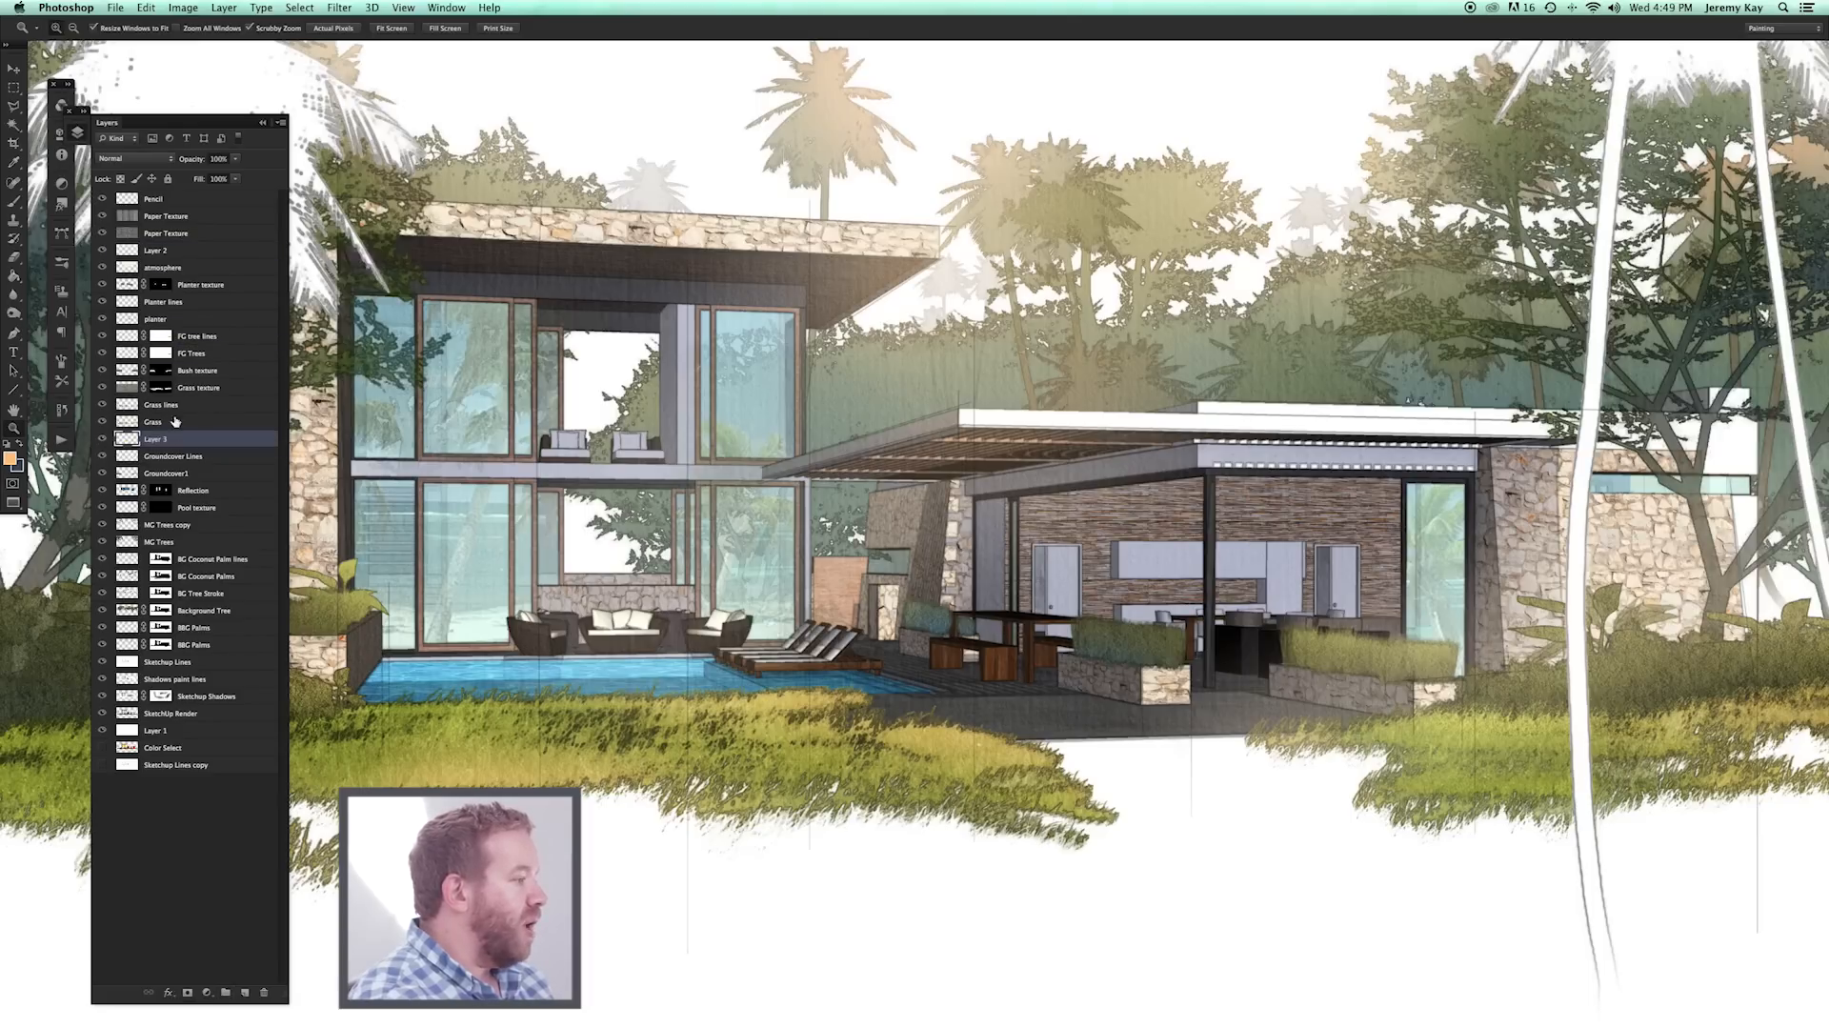
double_click(161, 439)
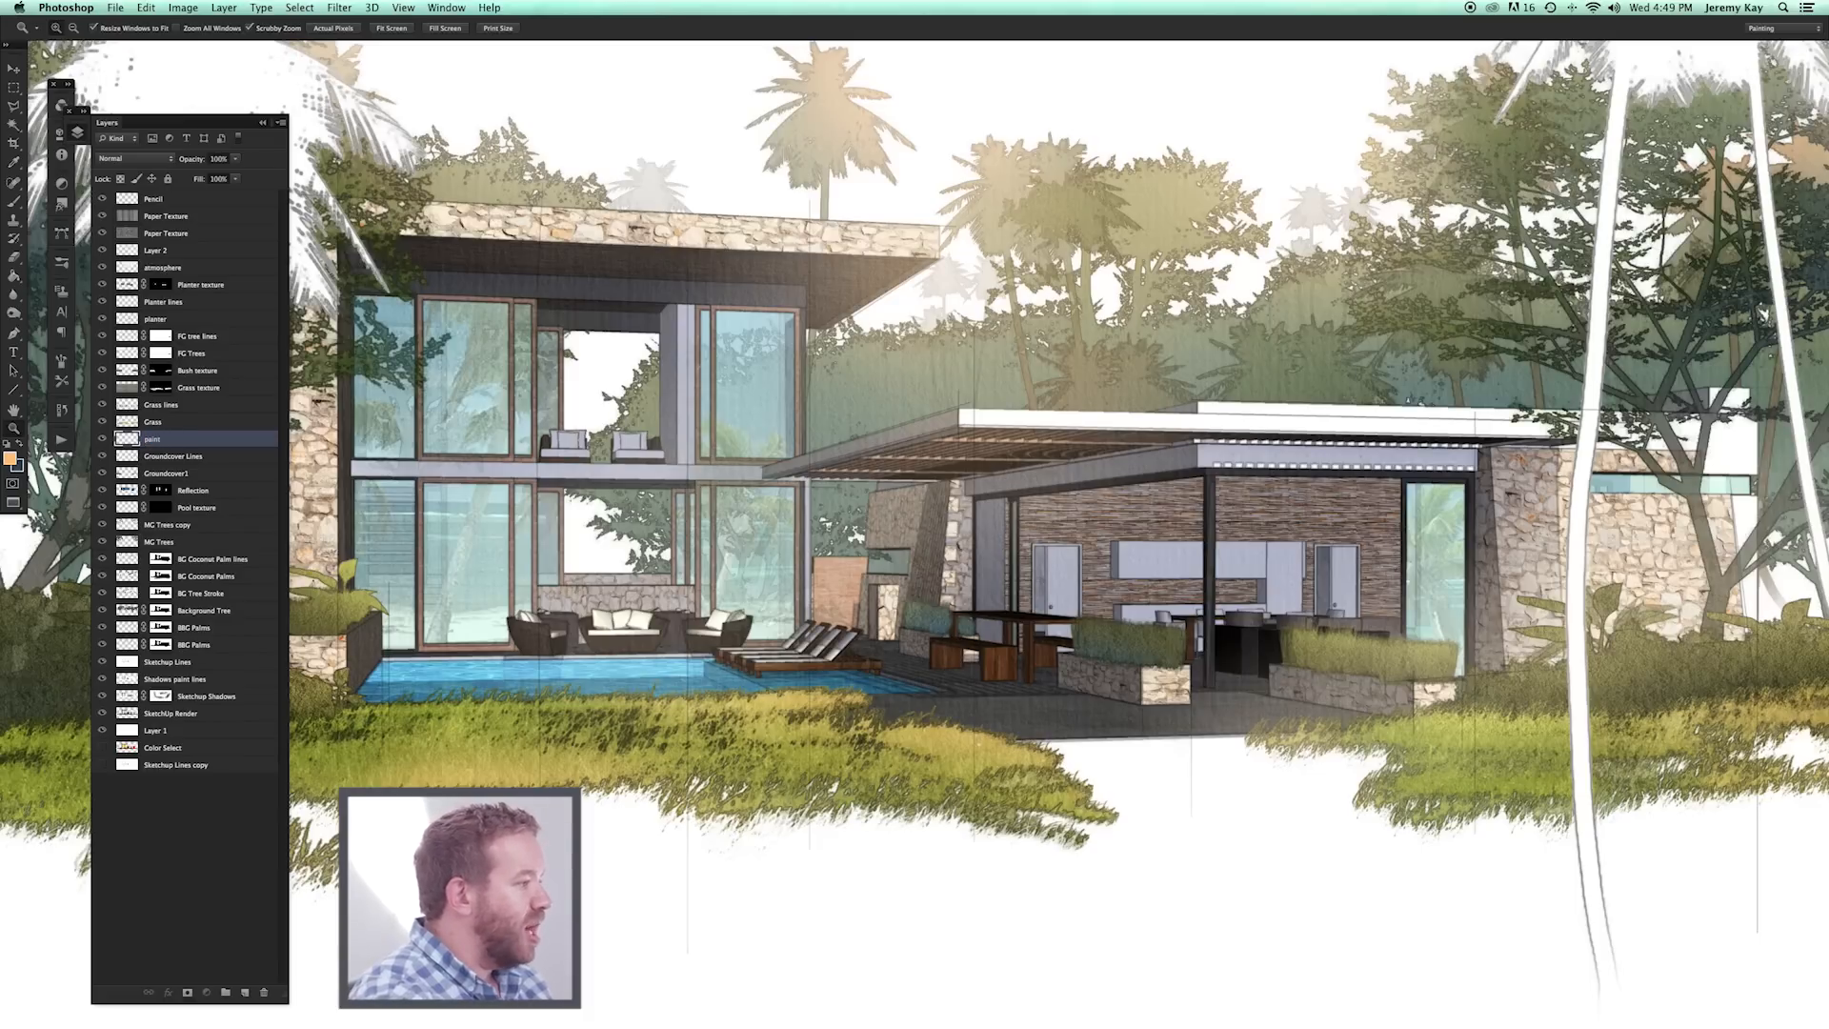
left_click(280, 122)
left_click(258, 122)
left_click(262, 122)
Brush white at 100% opacity along the terrace's front edge with a smaller brush, fading the paving into the white foreground.
key("b")
key("bracketleft")
key("bracketleft")
key("bracketleft")
key("bracketleft")
key("bracketleft")
key("bracketleft")
key("bracketleft")
key("bracketleft")
key("bracketleft")
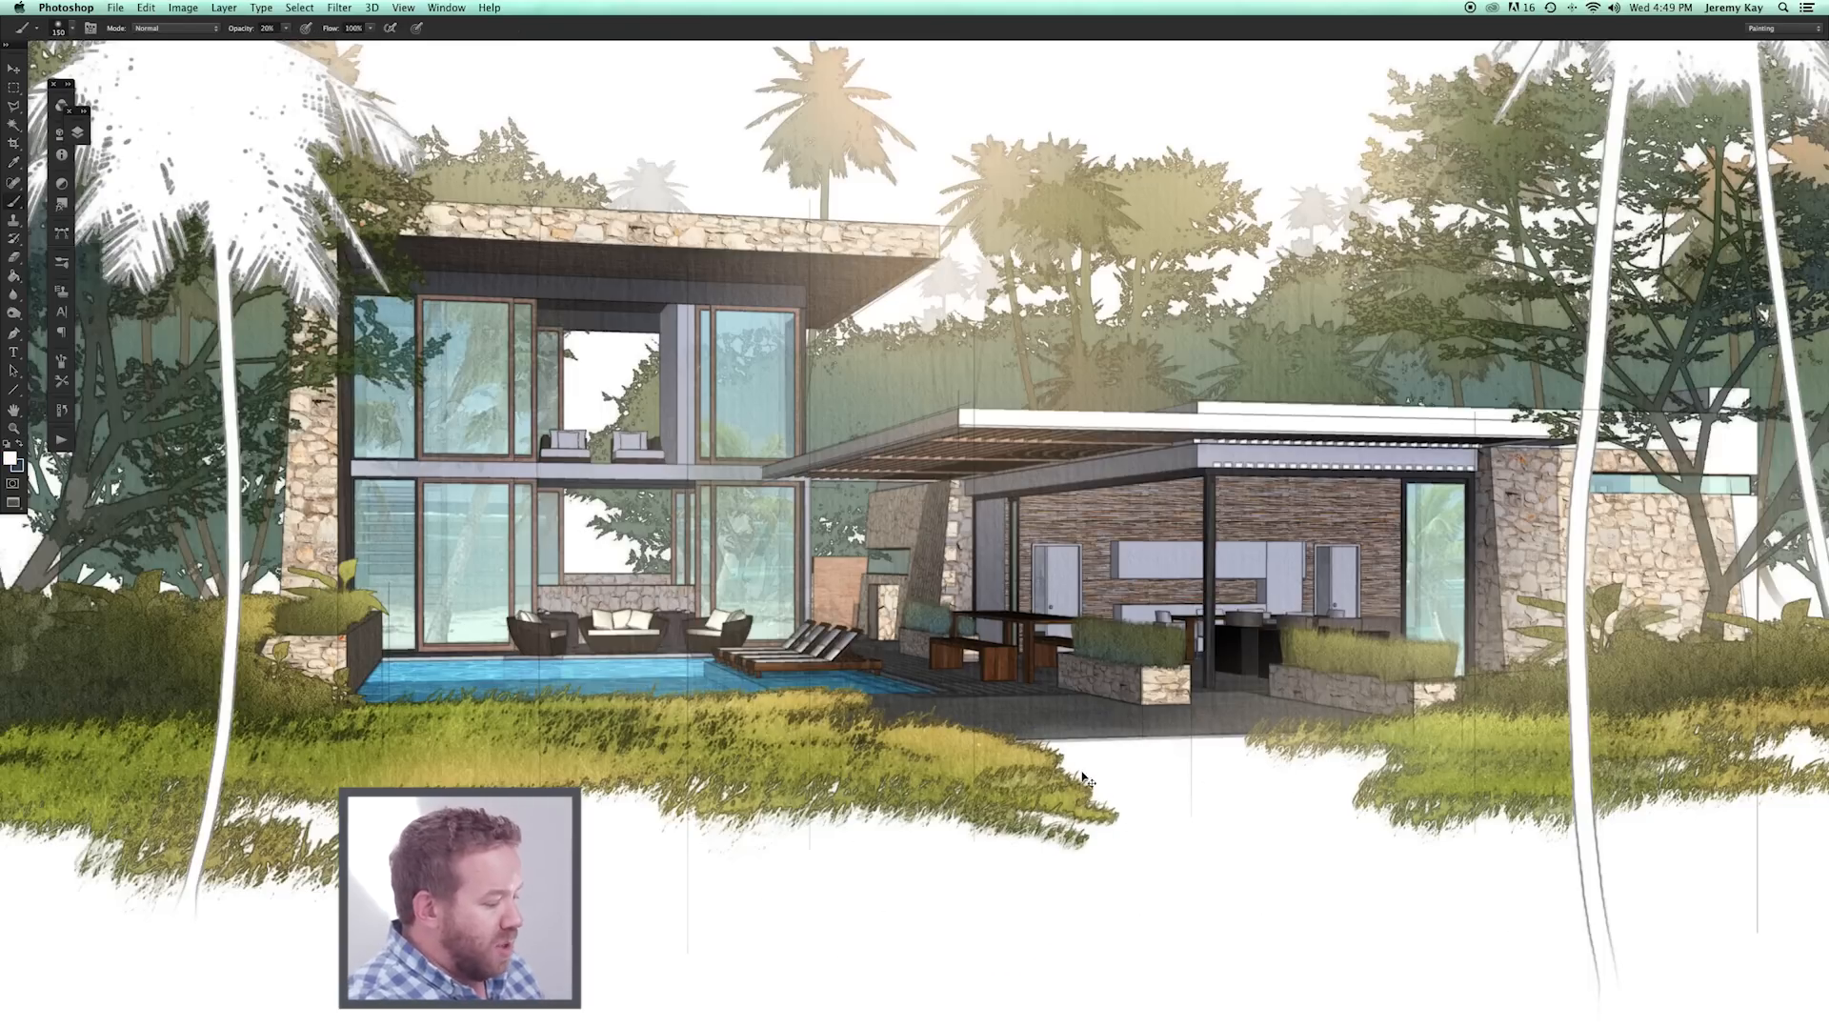
left_click_drag(1020, 726, 1202, 731)
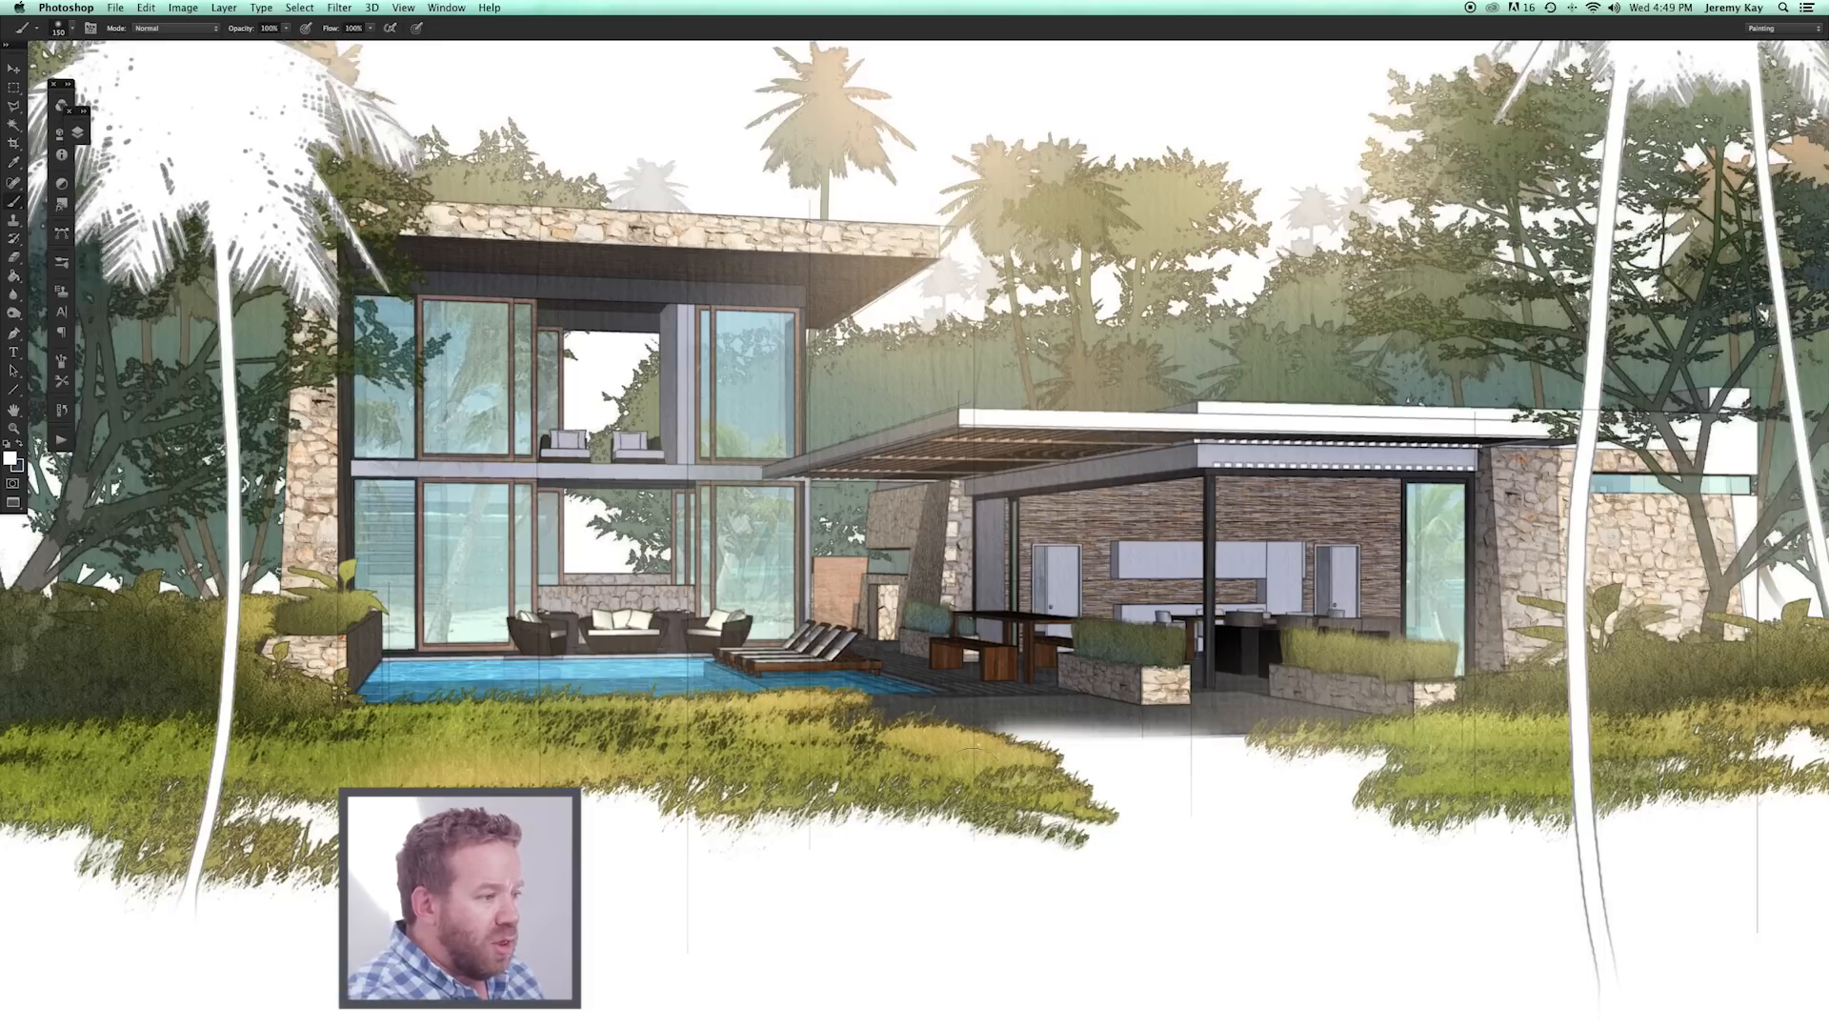
mouse_move(1290, 769)
left_mouse_down()
mouse_move(1368, 763)
mouse_move(919, 747)
left_mouse_up()
left_click_drag(1110, 756, 915, 743)
left_click_drag(1181, 756, 1253, 748)
left_click_drag(617, 740, 492, 754)
Open lights.psd from the SU DEMO folder.
left_click(12, 429)
left_click_drag(1050, 732, 861, 778)
left_click_drag(926, 715, 1081, 743)
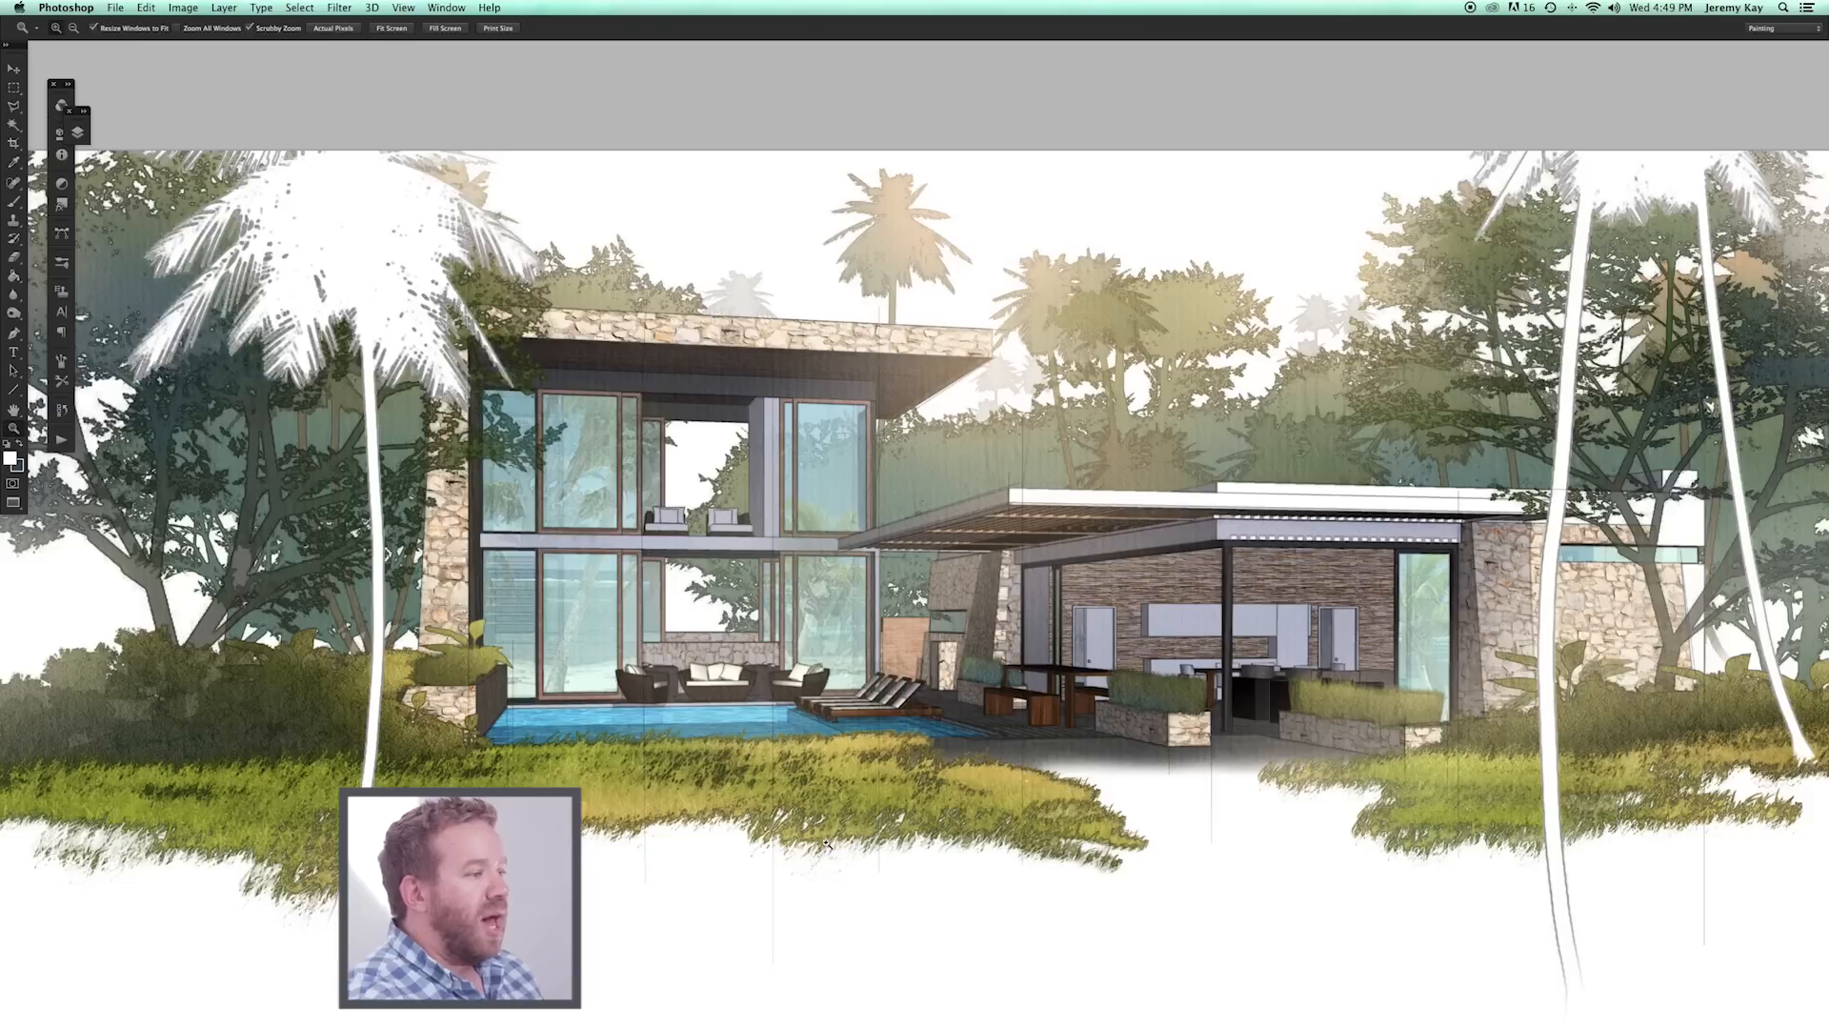
left_click_drag(829, 847, 793, 870)
left_click_drag(1031, 611, 853, 740)
left_click(145, 7)
left_click(133, 51)
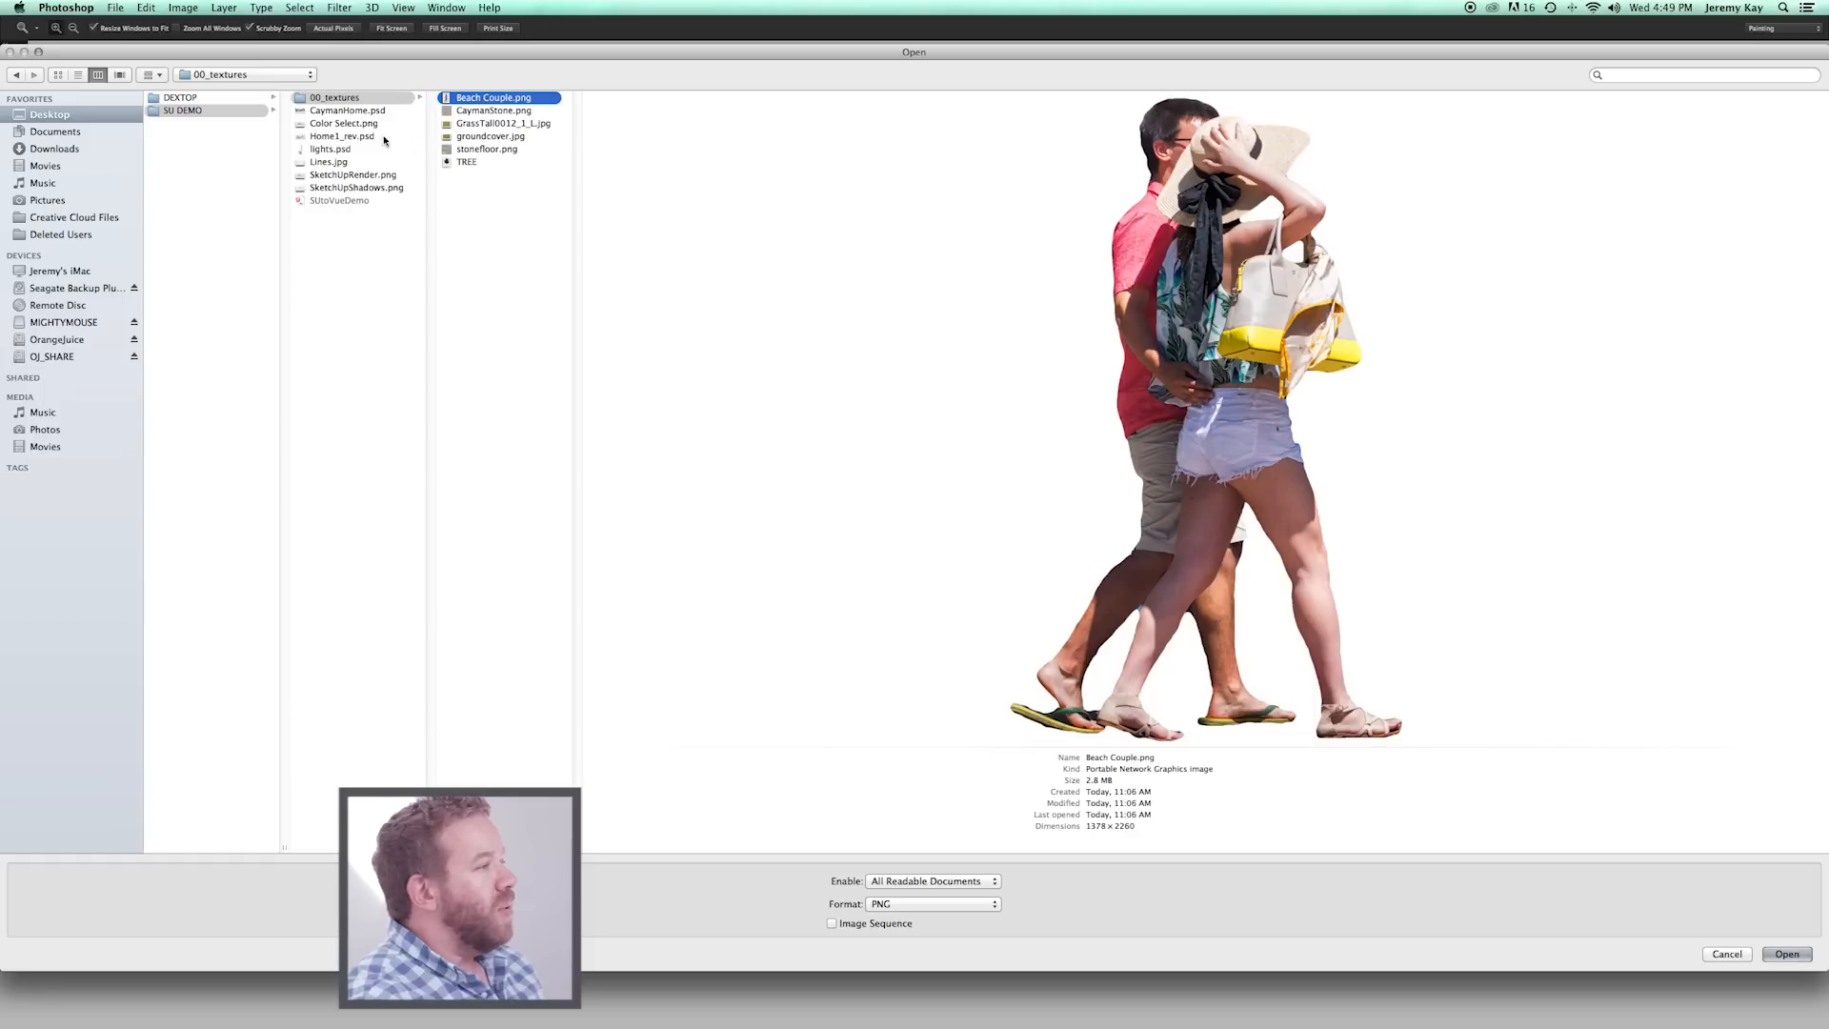
left_click(329, 150)
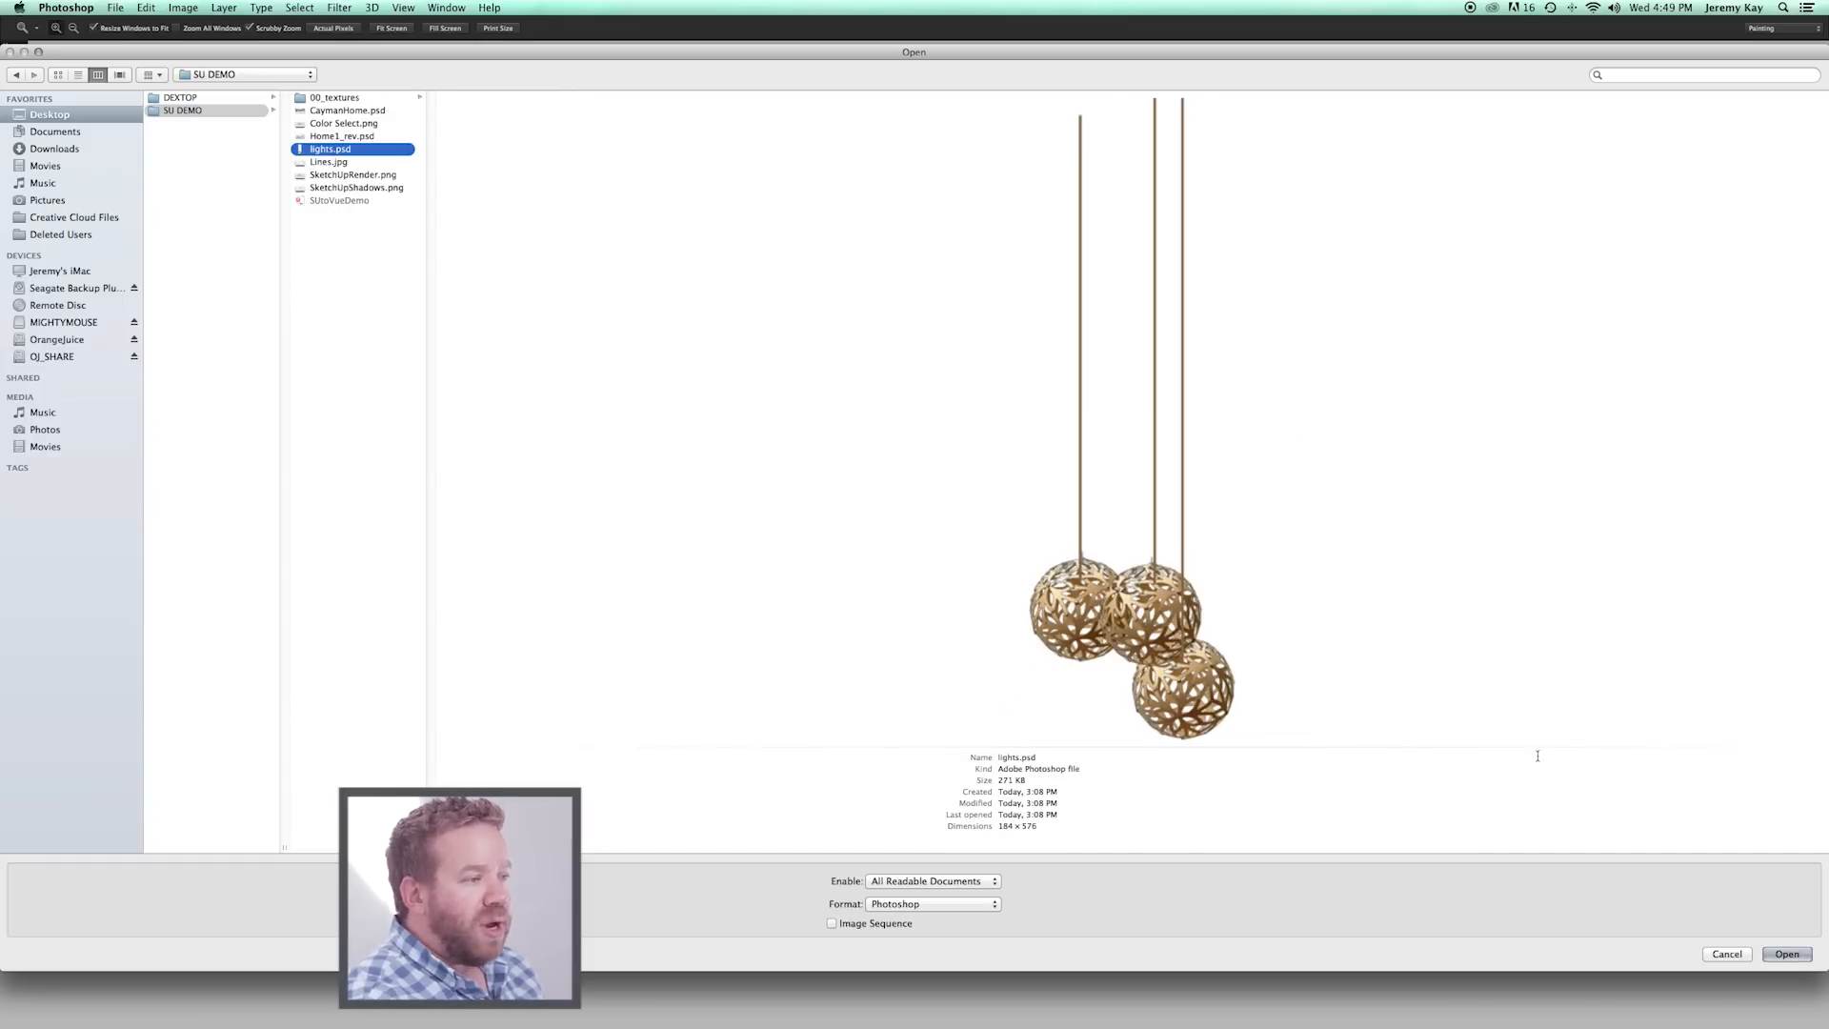
left_click(1787, 953)
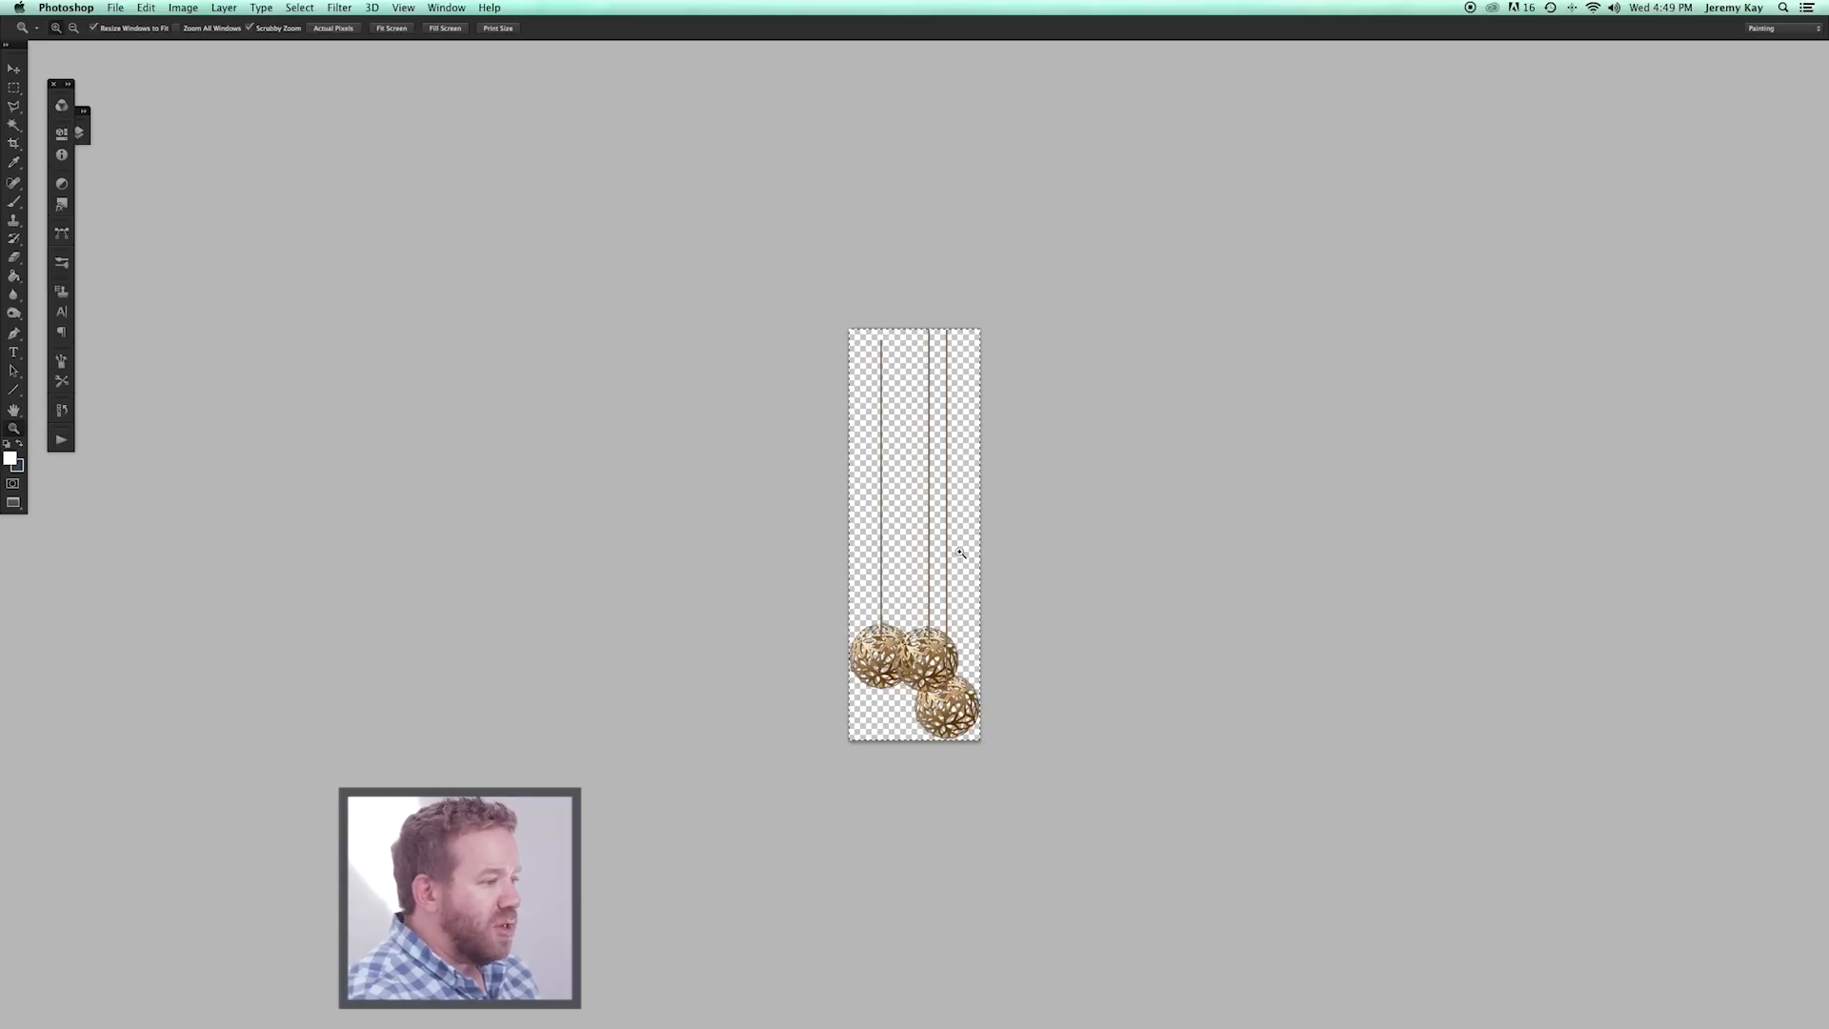
Save CaymanHome.psd, paste the pendant lights into it and place them over the house's open central bay.
key("f")
key("f")
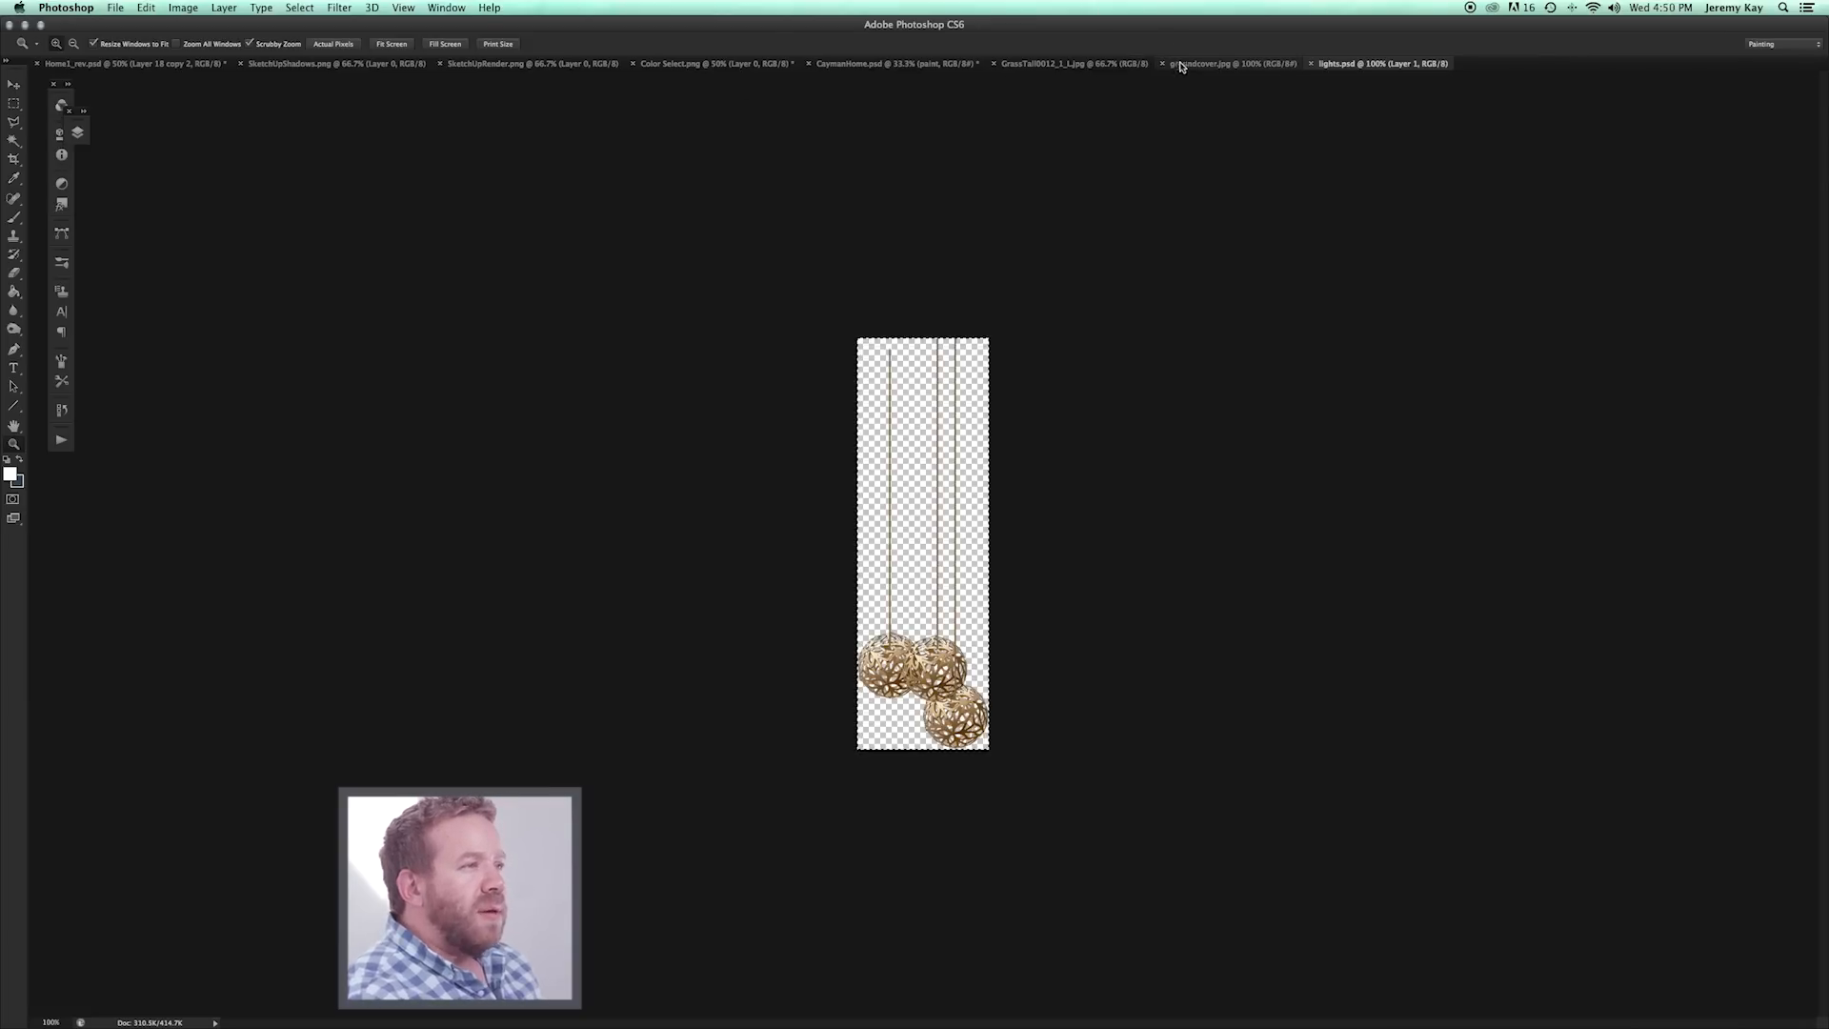
left_click(890, 64)
key("super+s")
left_click_drag(820, 433, 854, 446)
key("super+v")
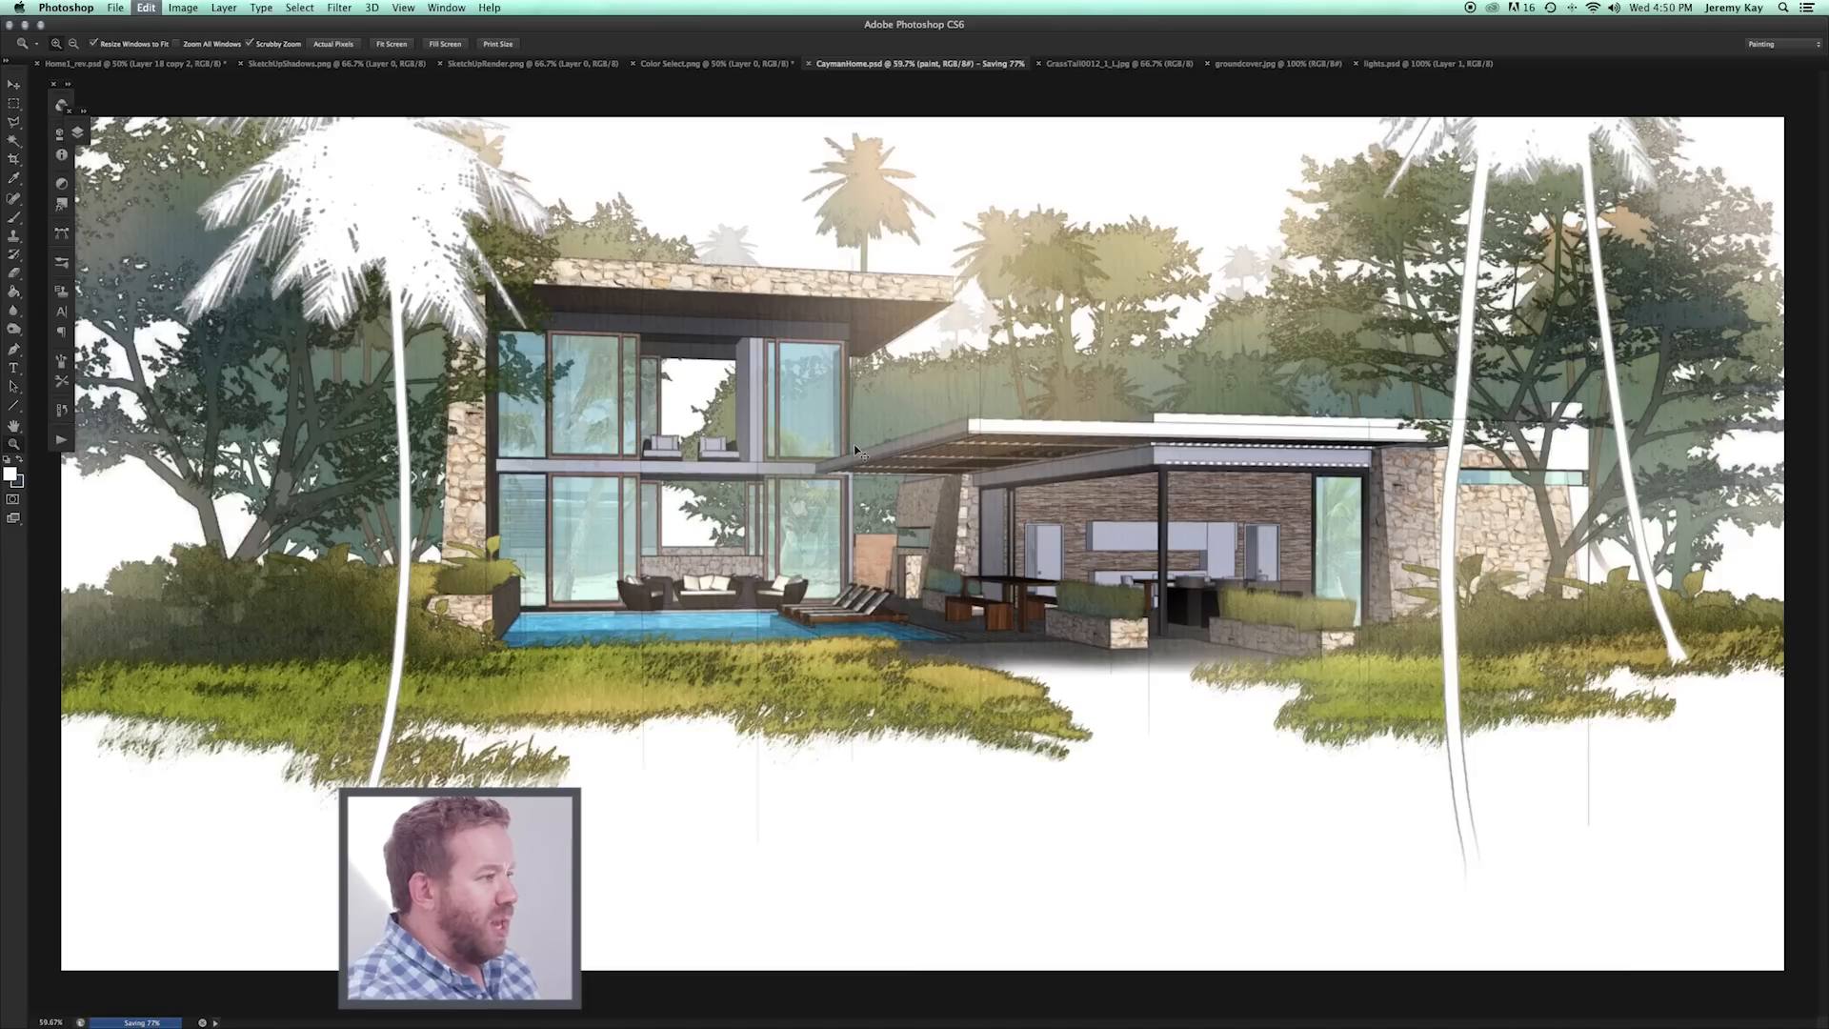
key("v")
left_click_drag(938, 637, 726, 541)
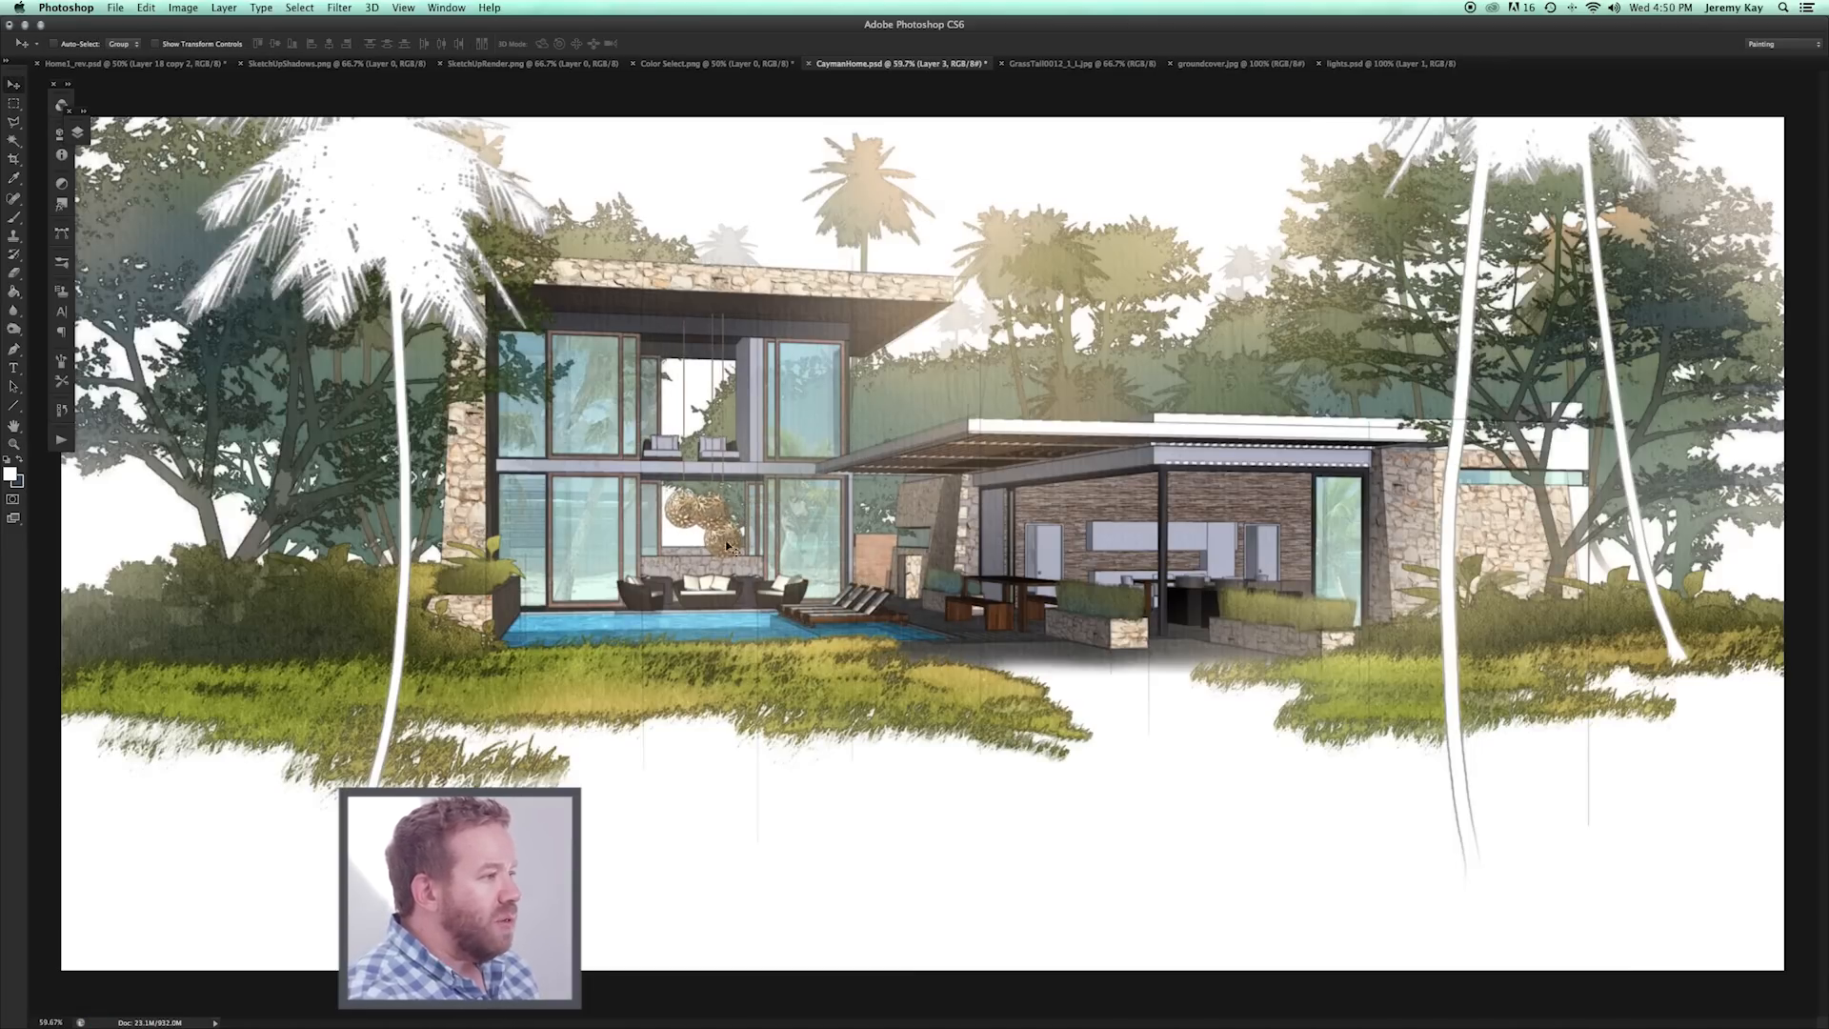
Scale the pendant lights down and position them hanging inside the upper floor opening.
key("super+t")
left_click_drag(740, 545, 719, 463)
key("Return")
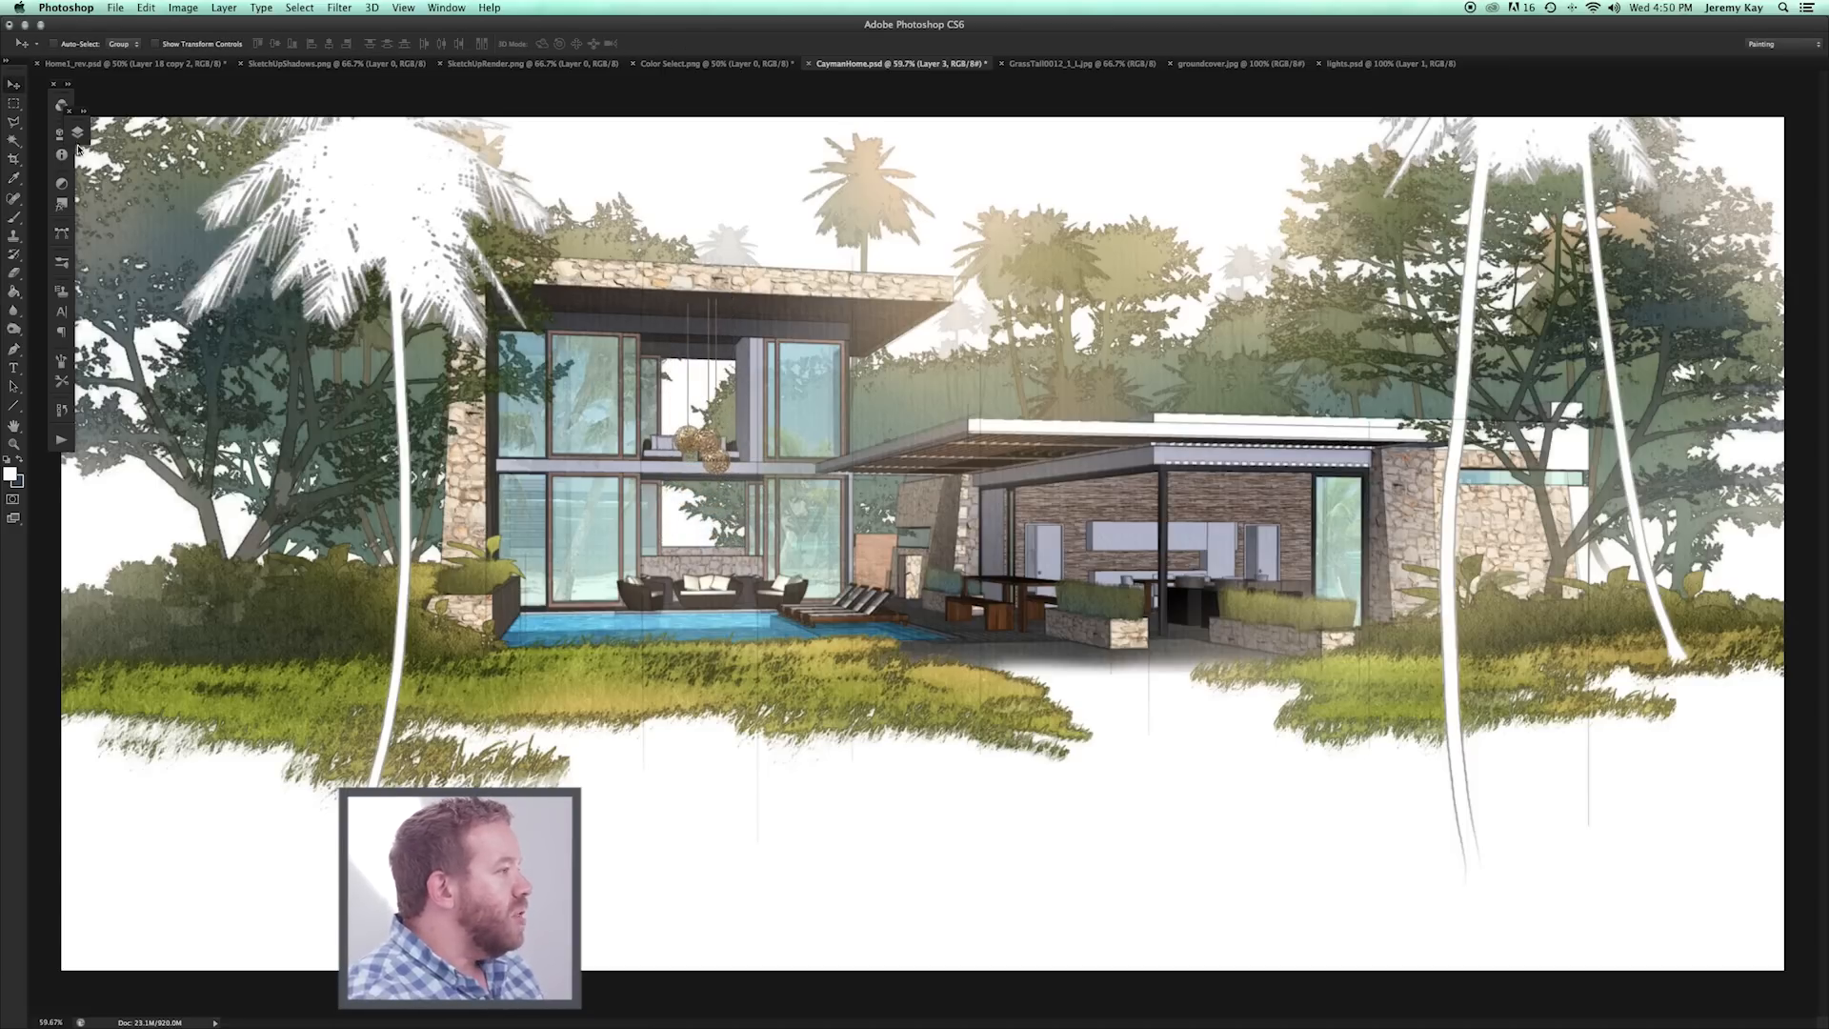
Move the pendant lights' layer directly below the atmosphere layer and check the lights up close.
left_click(77, 134)
left_click_drag(162, 441, 187, 289)
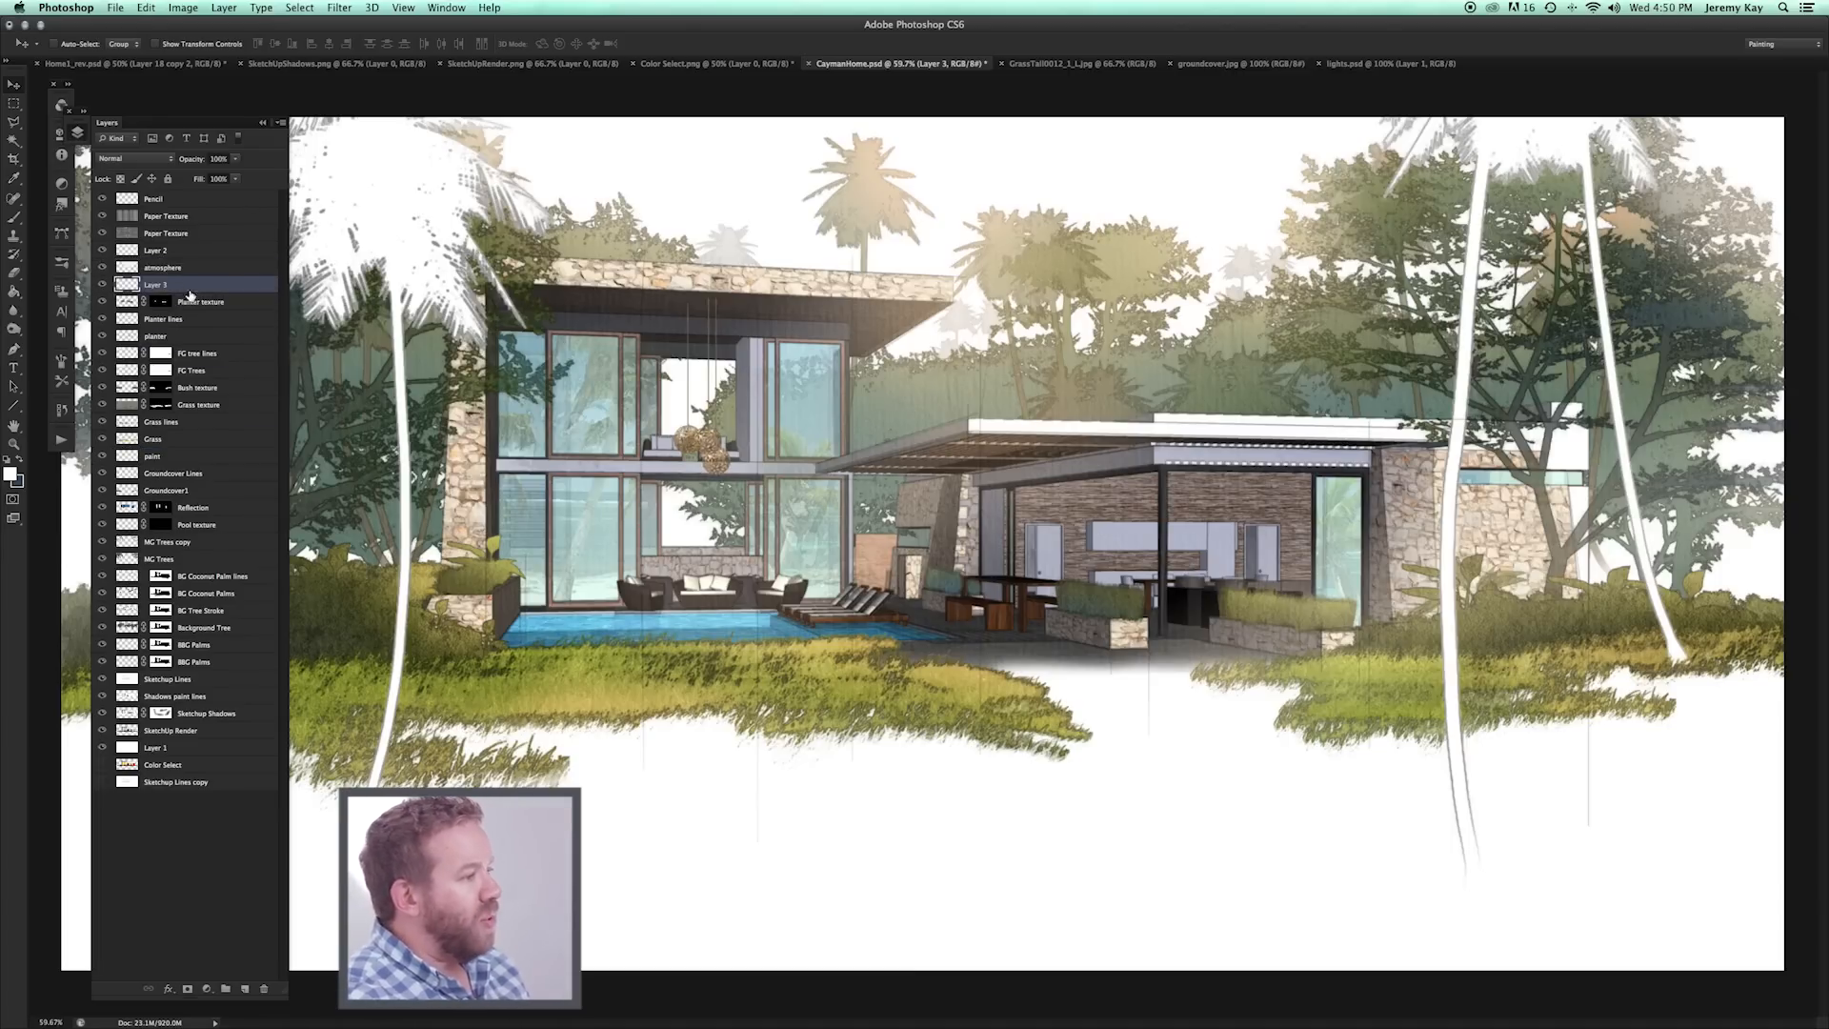
left_click(17, 447)
left_click_drag(750, 429, 782, 441)
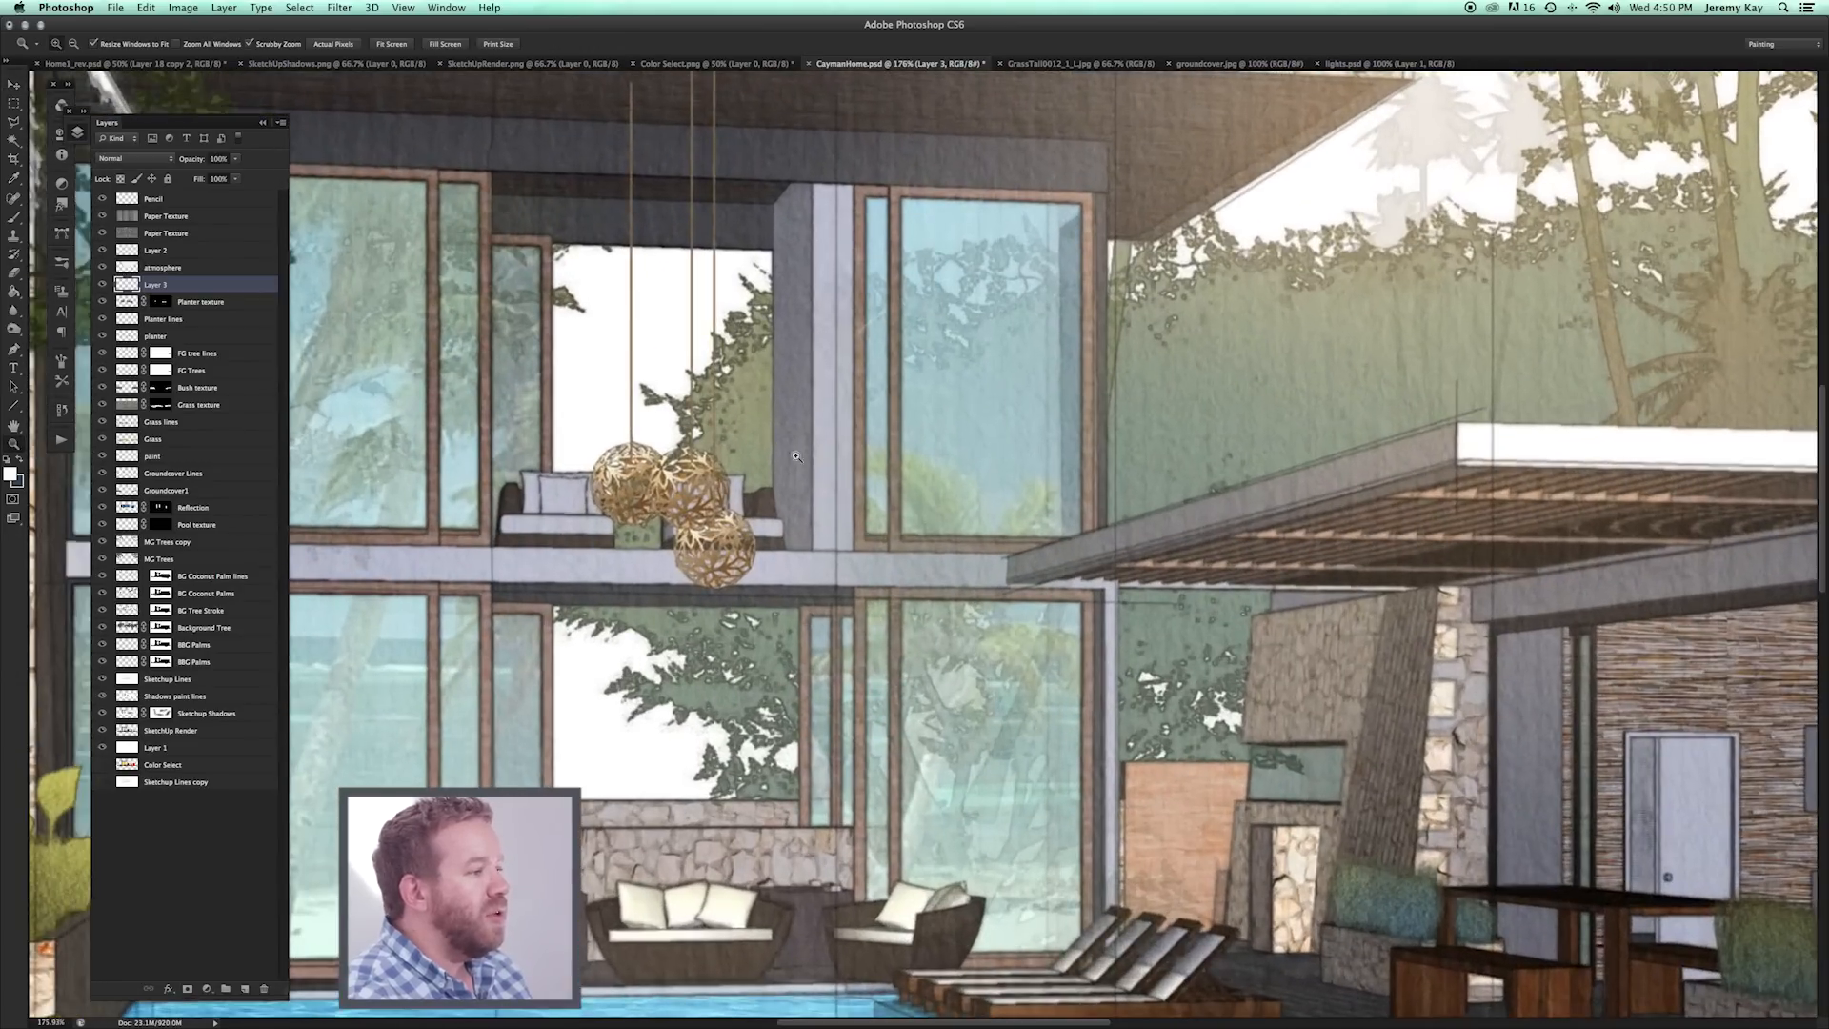
Try the pendant lights' layer above Layer 2, compare the look and put it back below the atmosphere layer.
left_click_drag(178, 284, 173, 250)
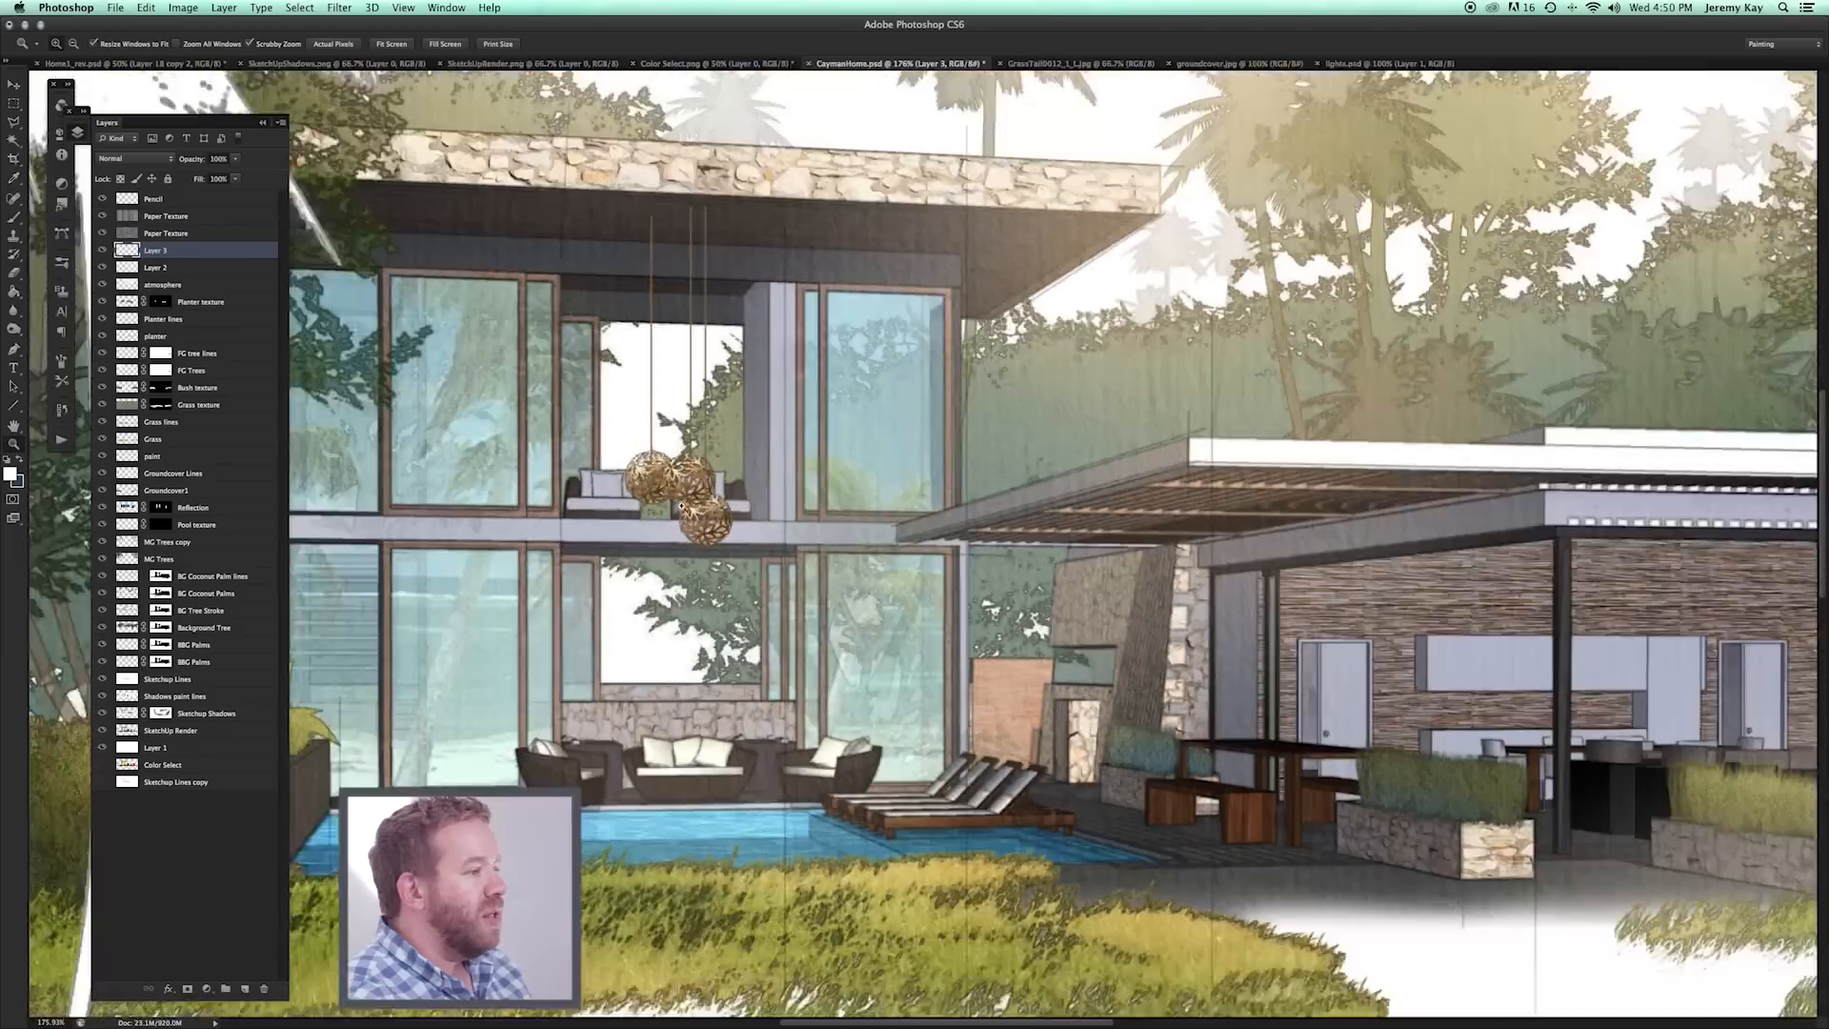
left_click_drag(721, 510, 815, 550)
left_click_drag(800, 381, 860, 458)
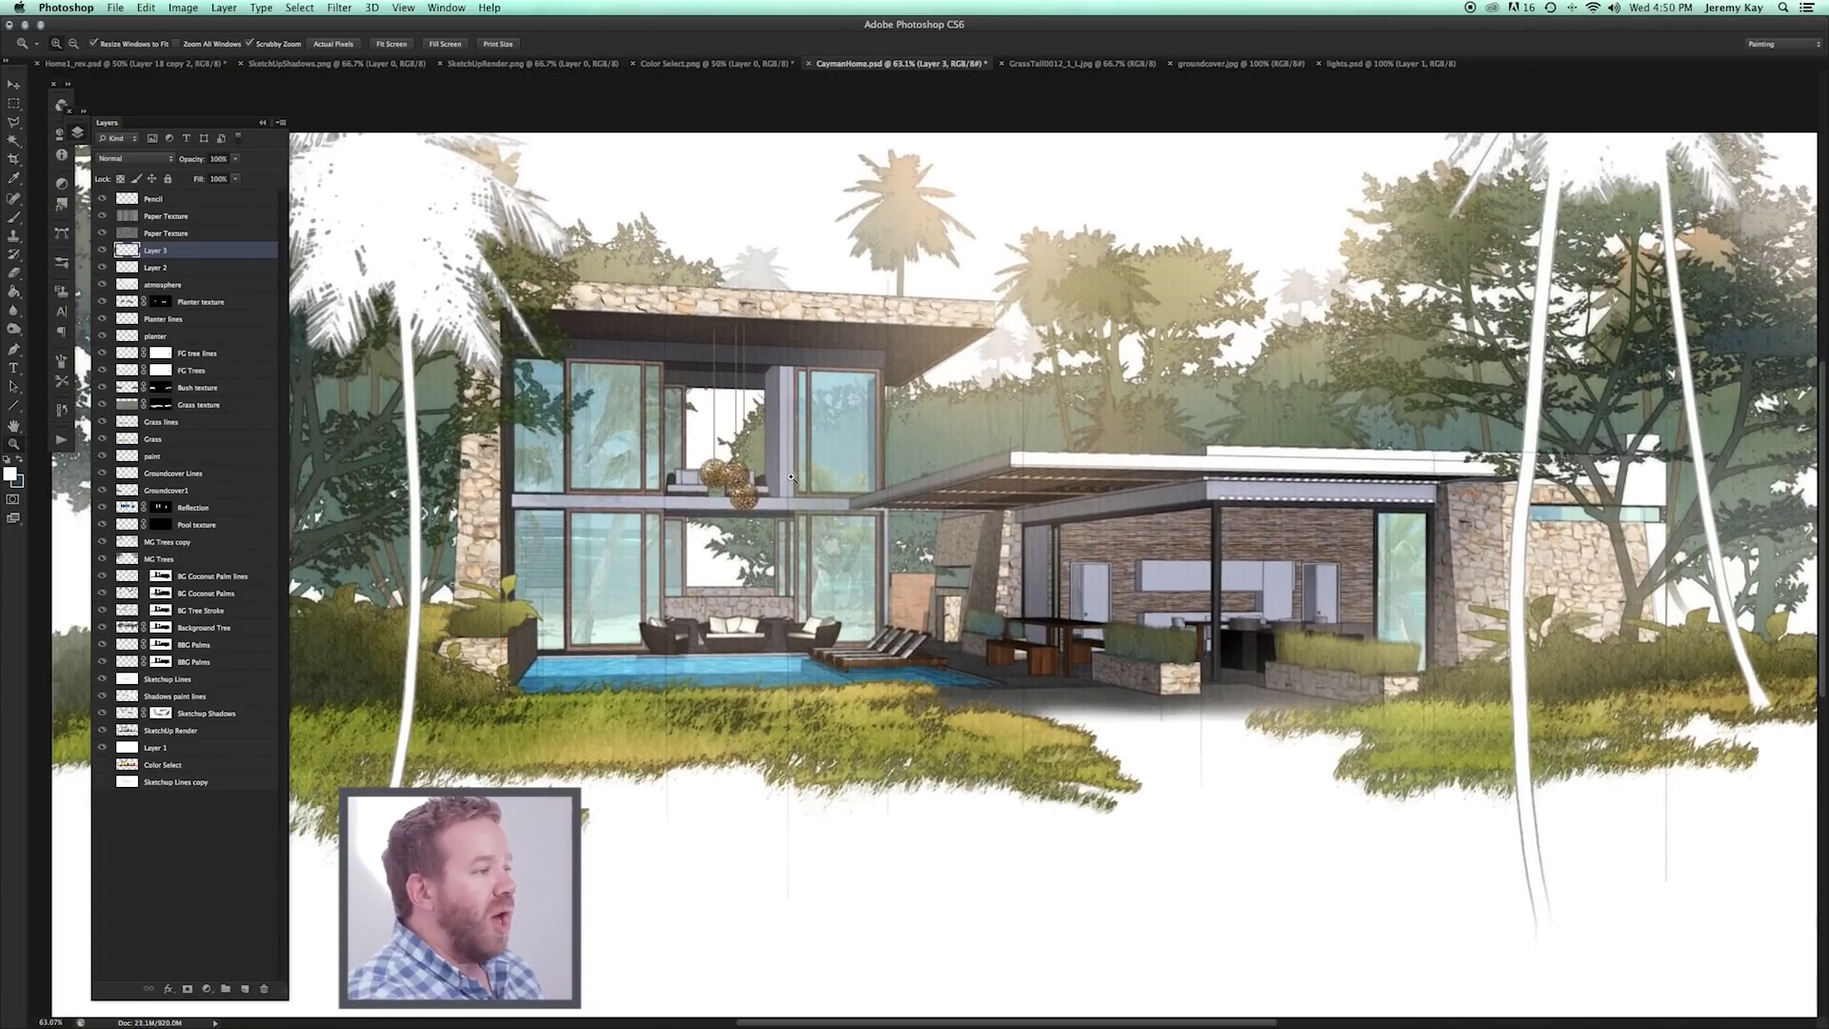
mouse_move(177, 284)
left_mouse_down()
mouse_move(177, 267)
mouse_move(179, 286)
left_mouse_up()
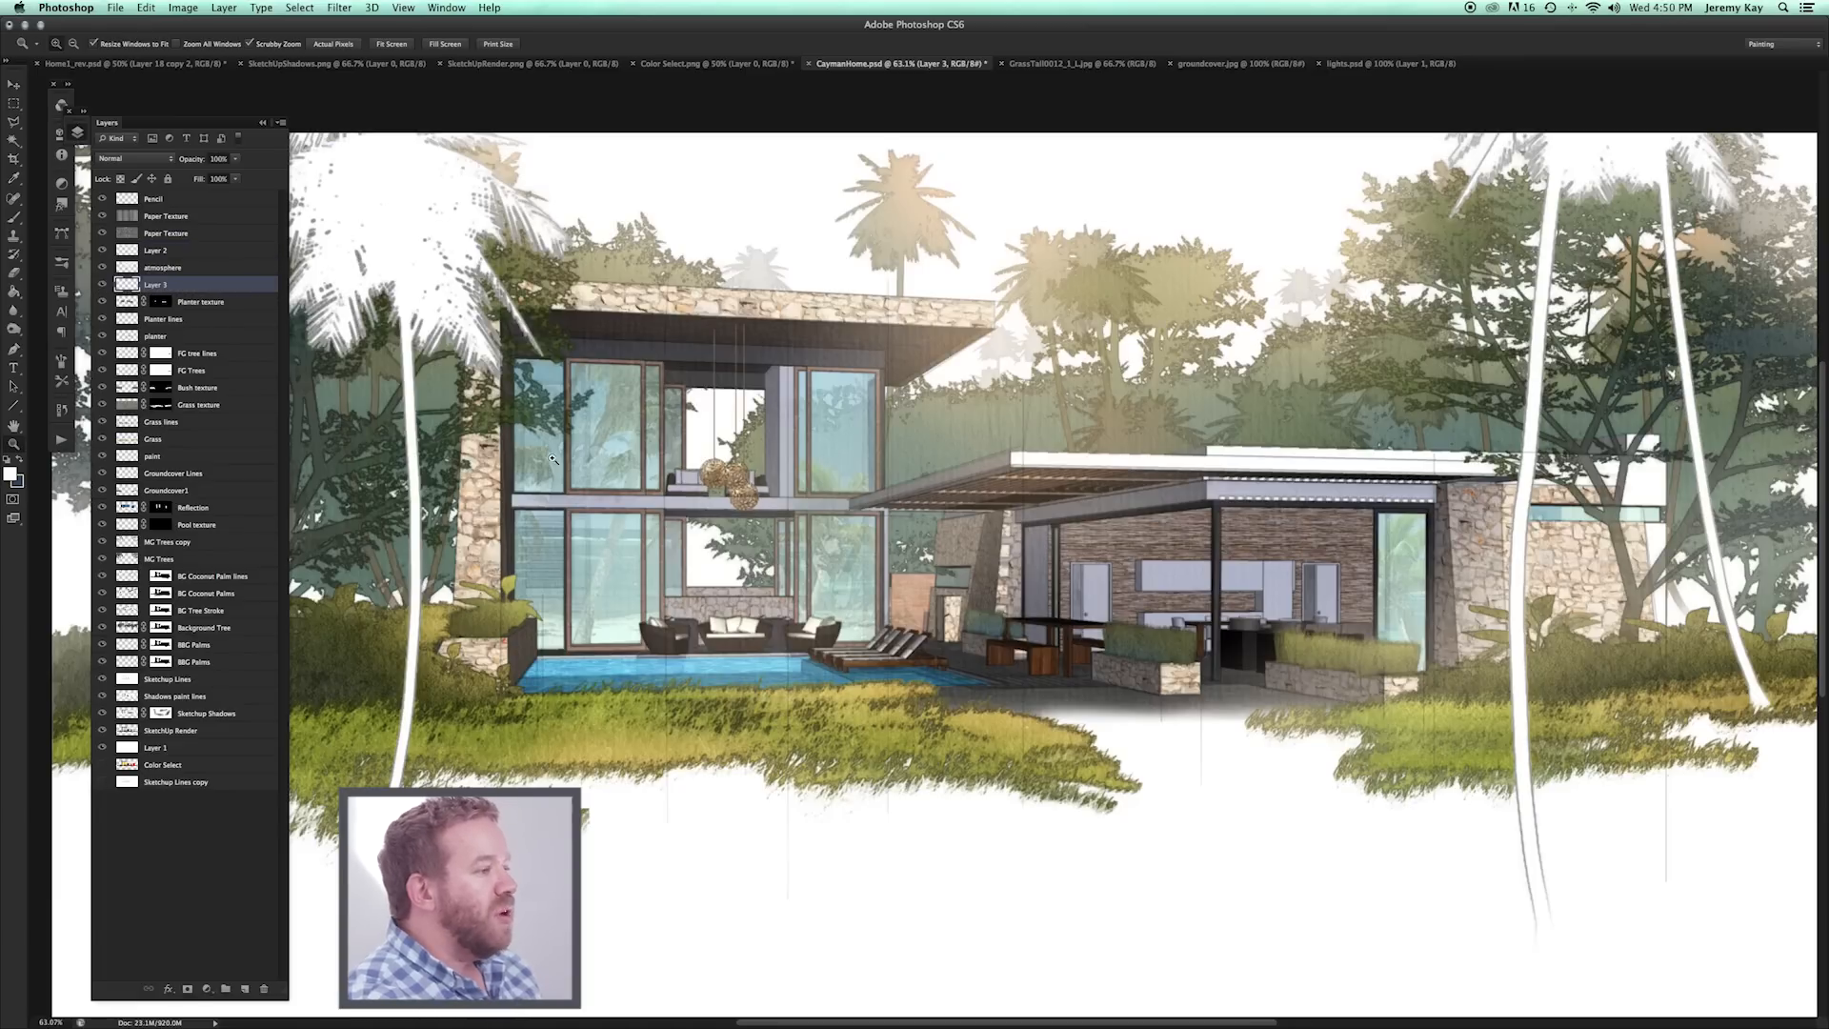
Enlarge the pendant lights slightly and lower them so they hang in front of the floor slab.
left_click_drag(755, 465, 714, 469)
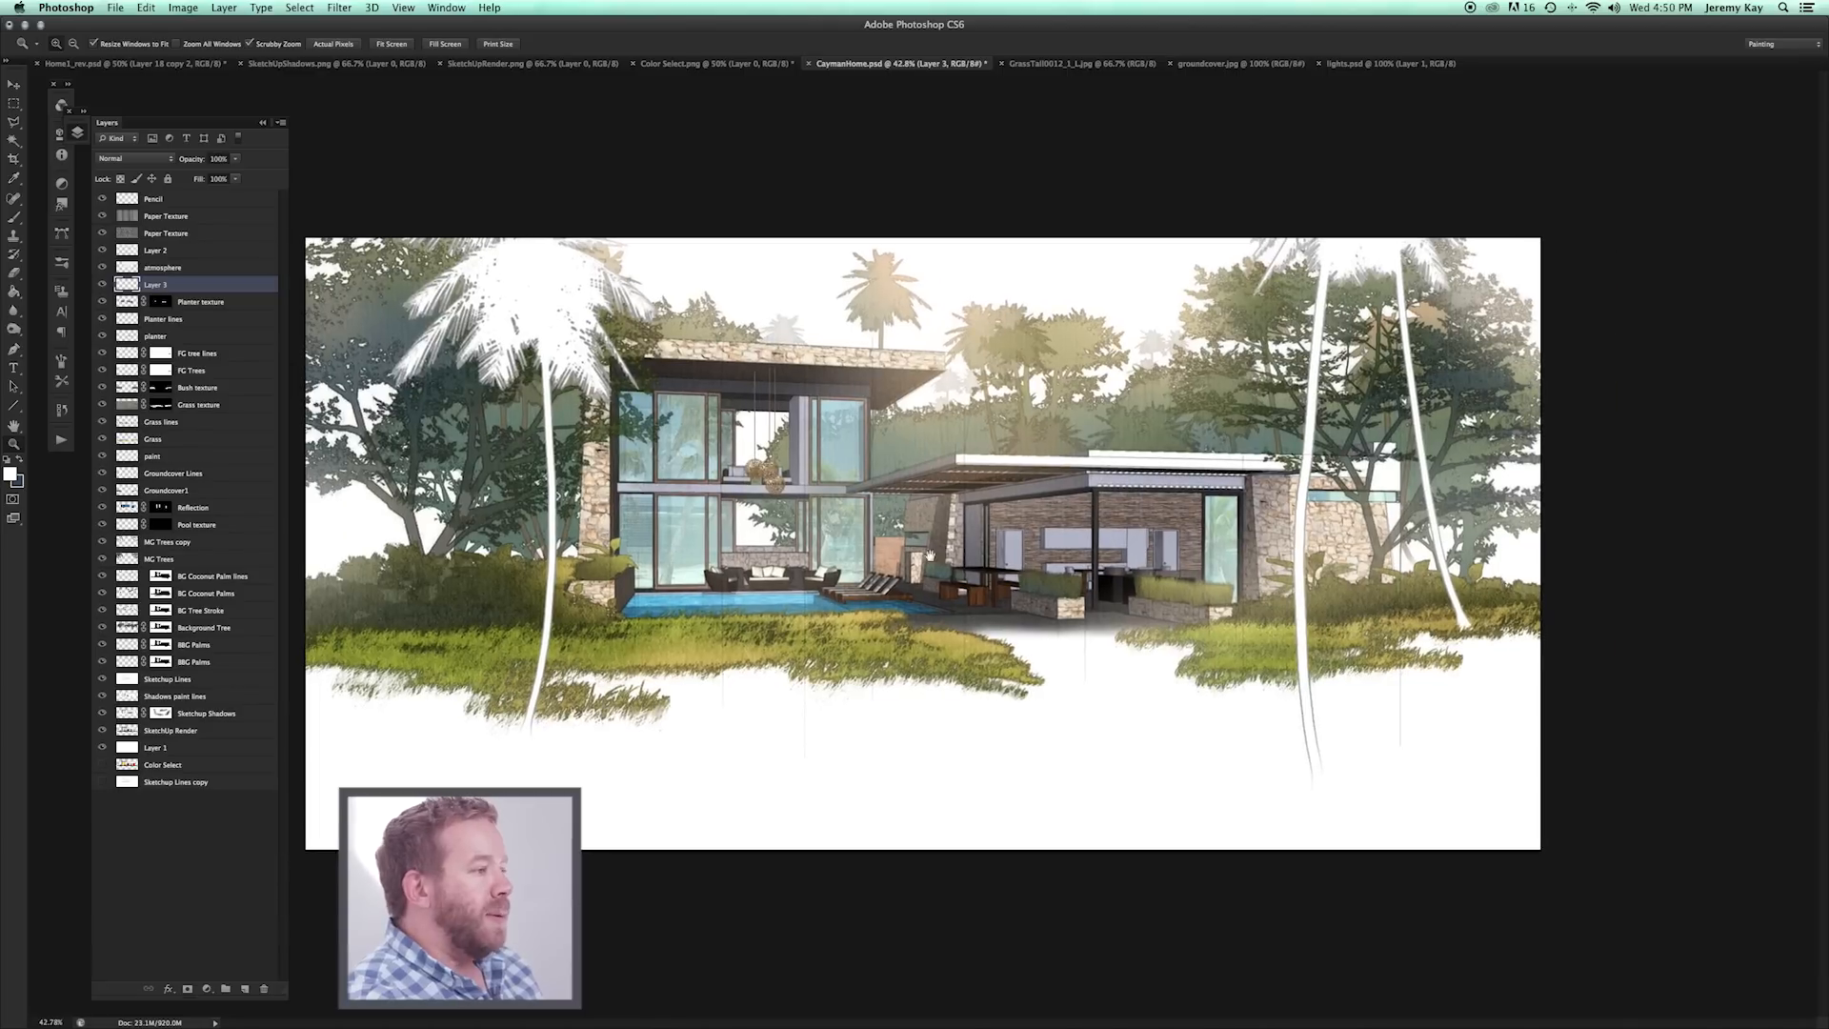
left_click_drag(821, 501, 760, 504)
key("ctrl+t")
key("Return")
key("v")
key("ctrl+t")
key("Return")
left_click_drag(820, 601, 778, 591)
key("z")
left_click_drag(1076, 584, 1019, 583)
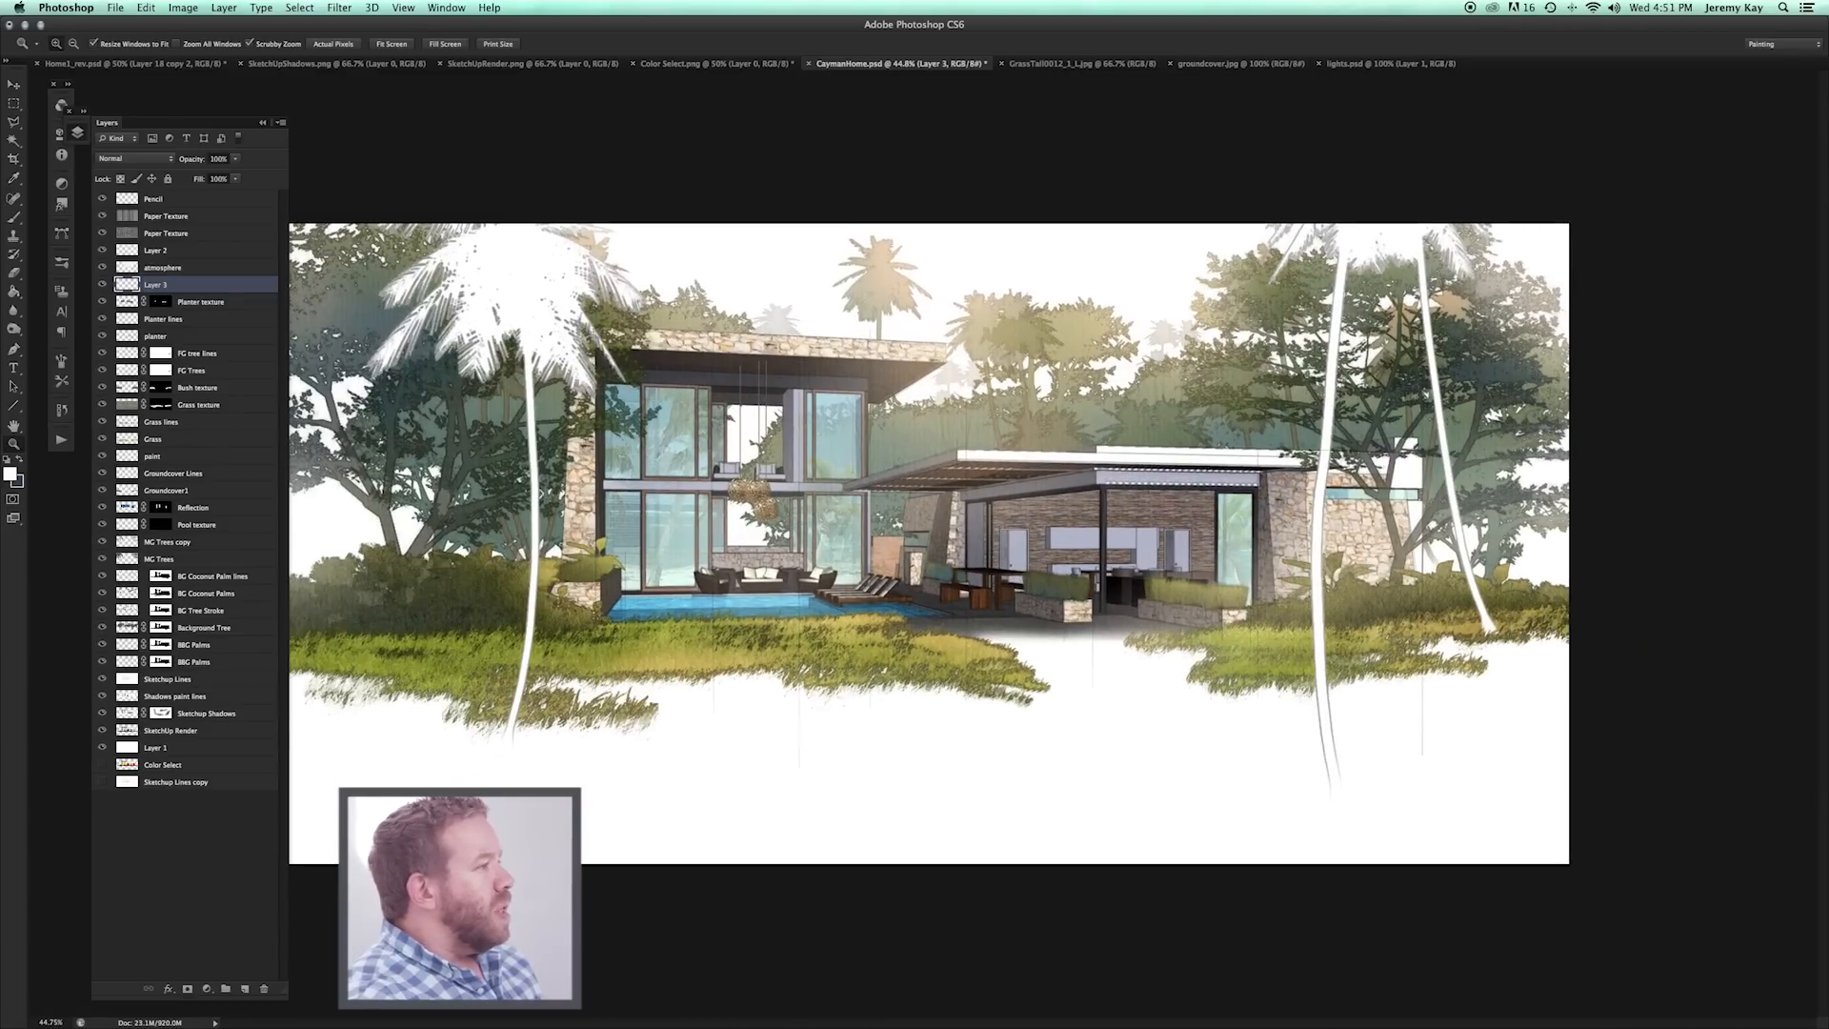
Open Beach Couple.png from the 00_textures folder.
left_click(112, 7)
left_click(124, 36)
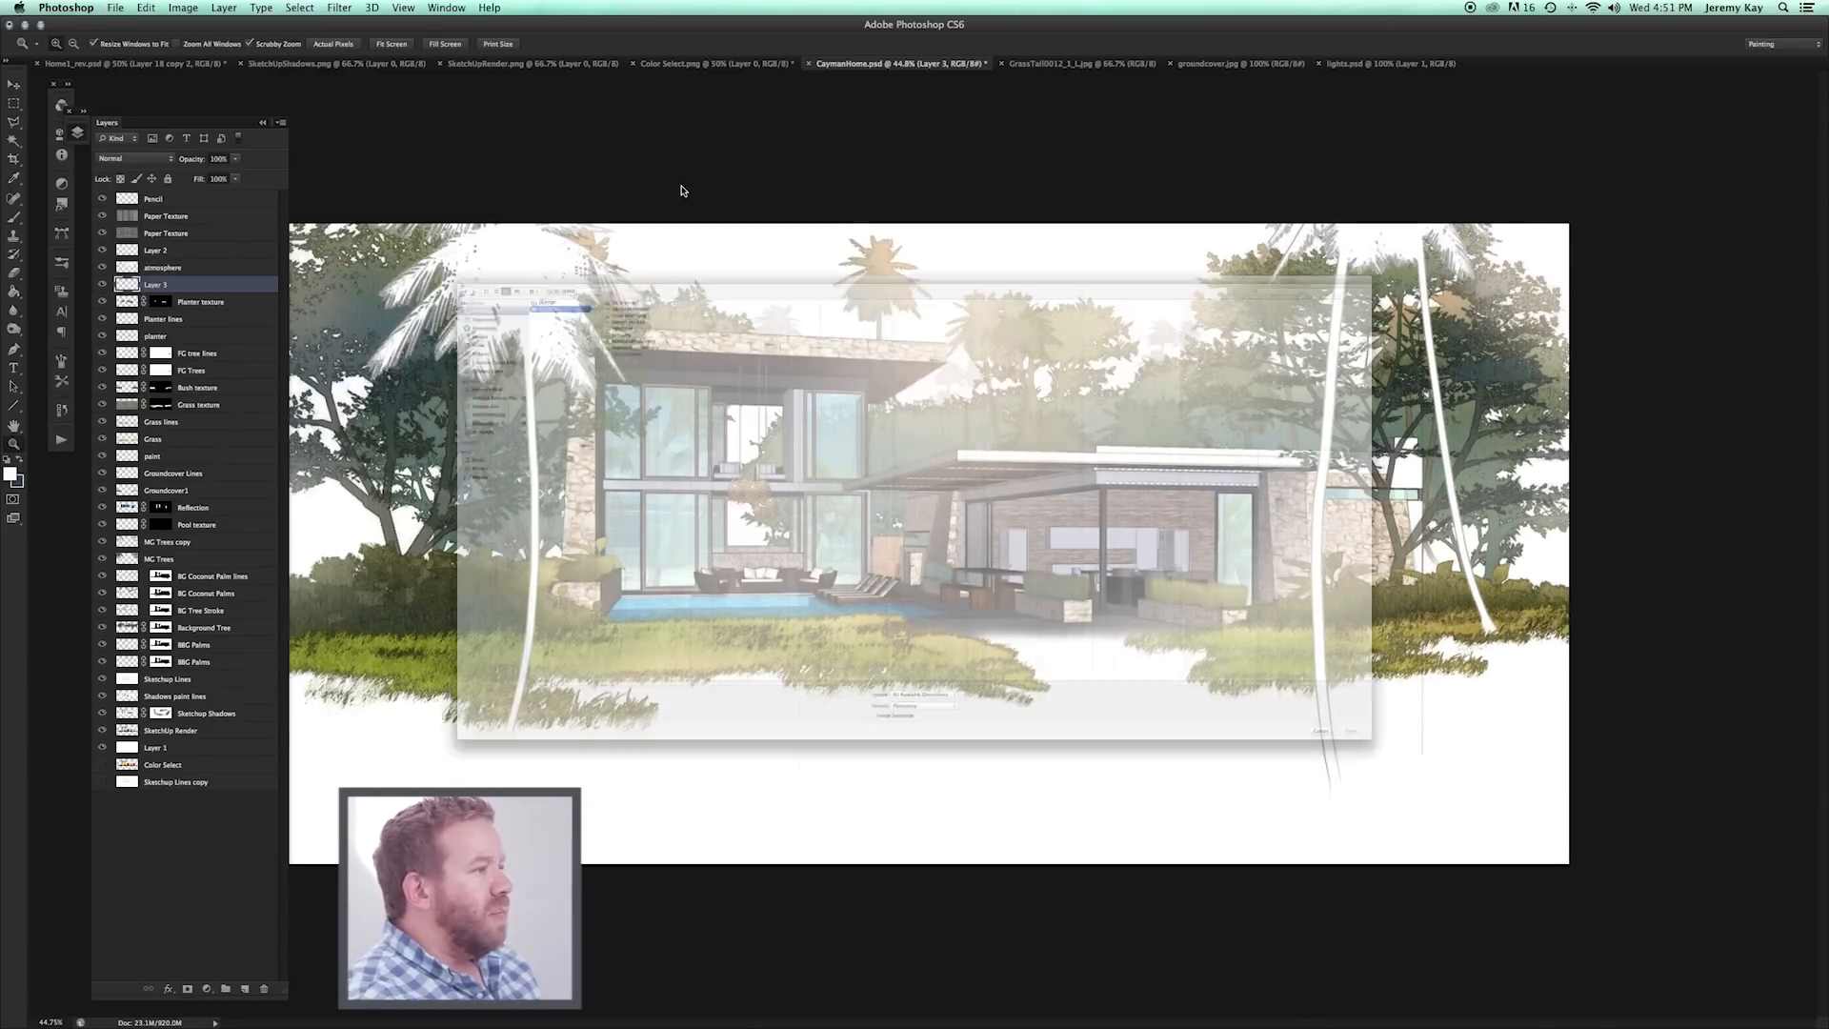
left_click(355, 99)
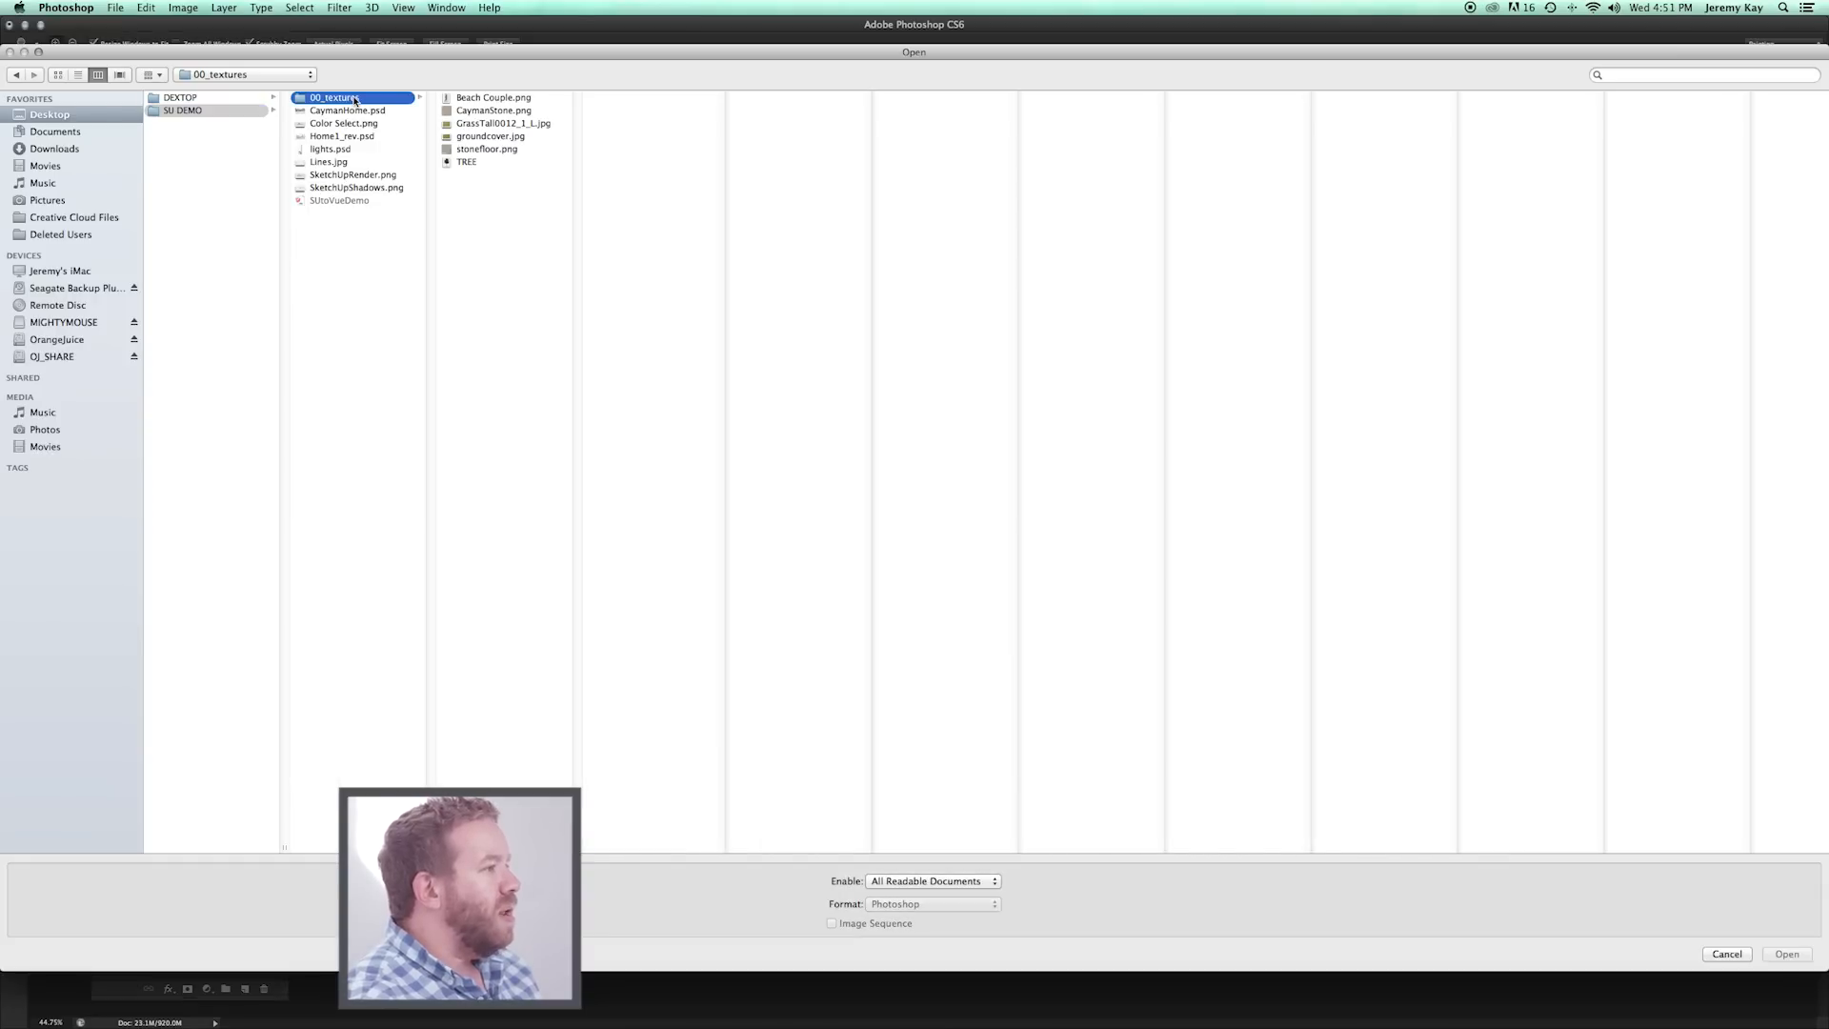
left_click(491, 97)
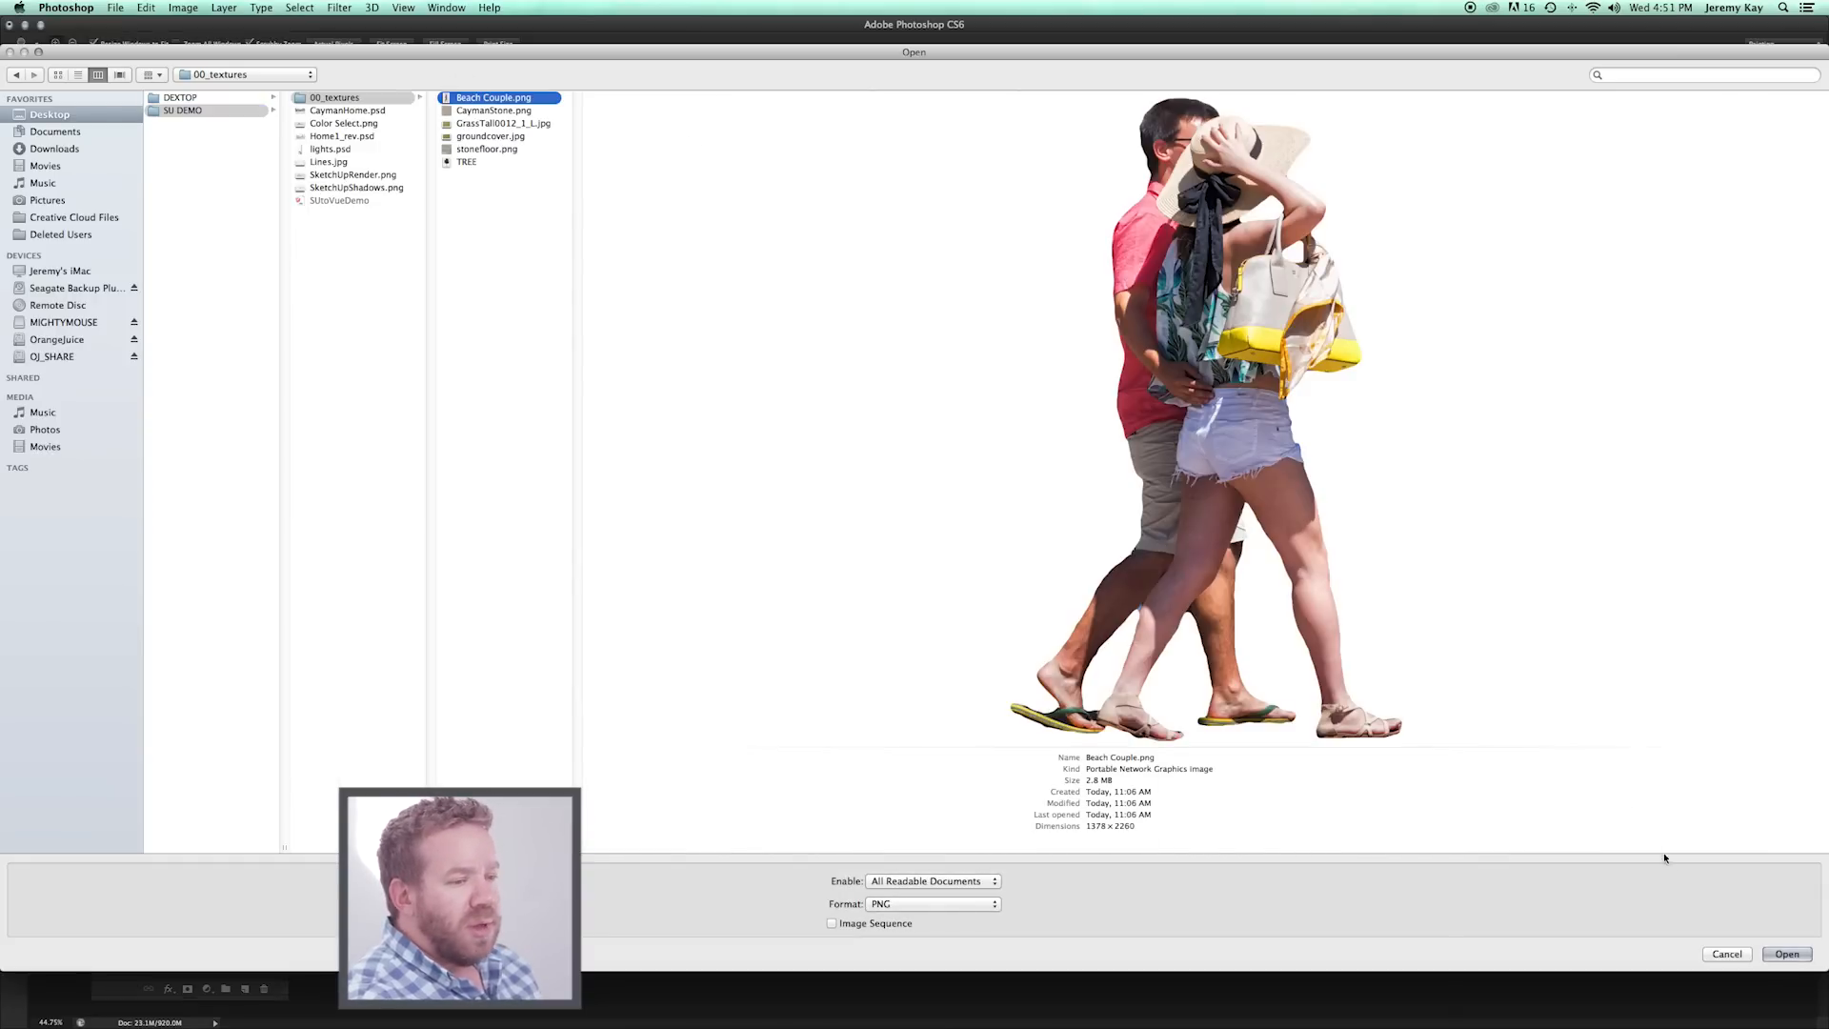
left_click(1787, 954)
Bring the beach couple into CaymanHome.psd, scale it to about 12% and place it near the pool's end.
key("super+t")
left_click_drag(707, 229, 886, 524)
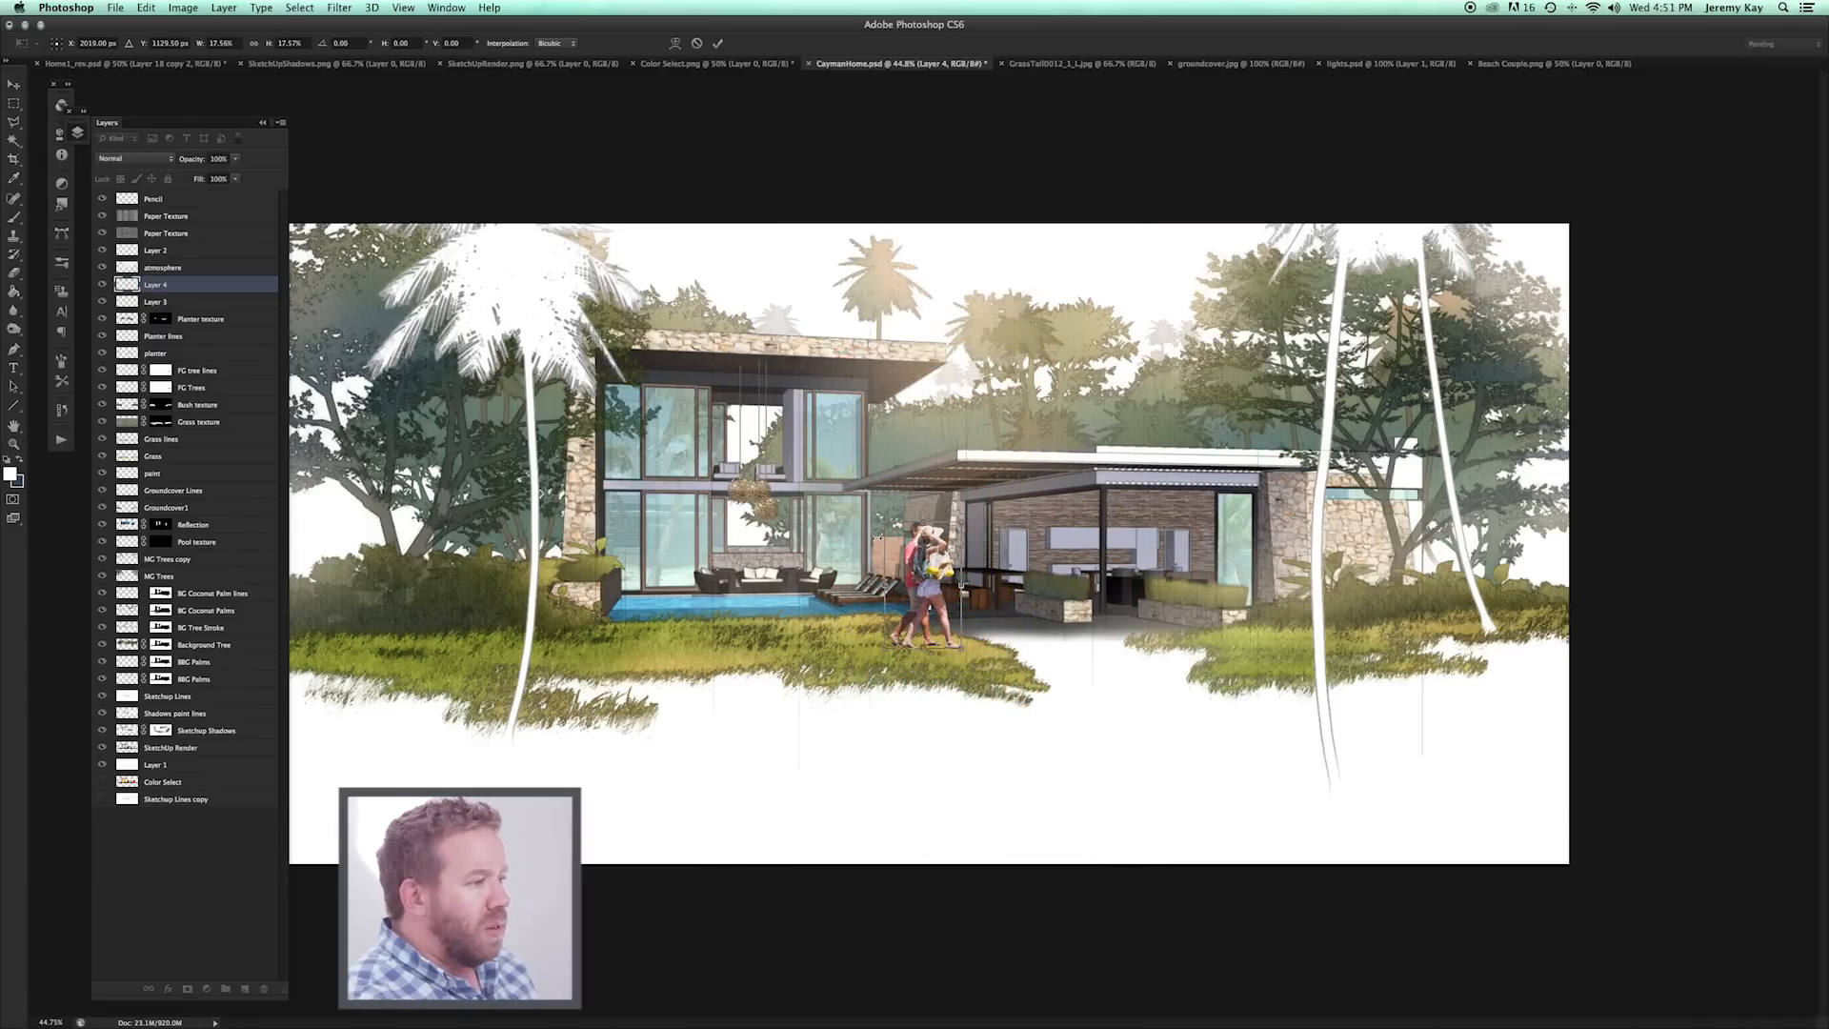
left_click_drag(947, 619, 1069, 637)
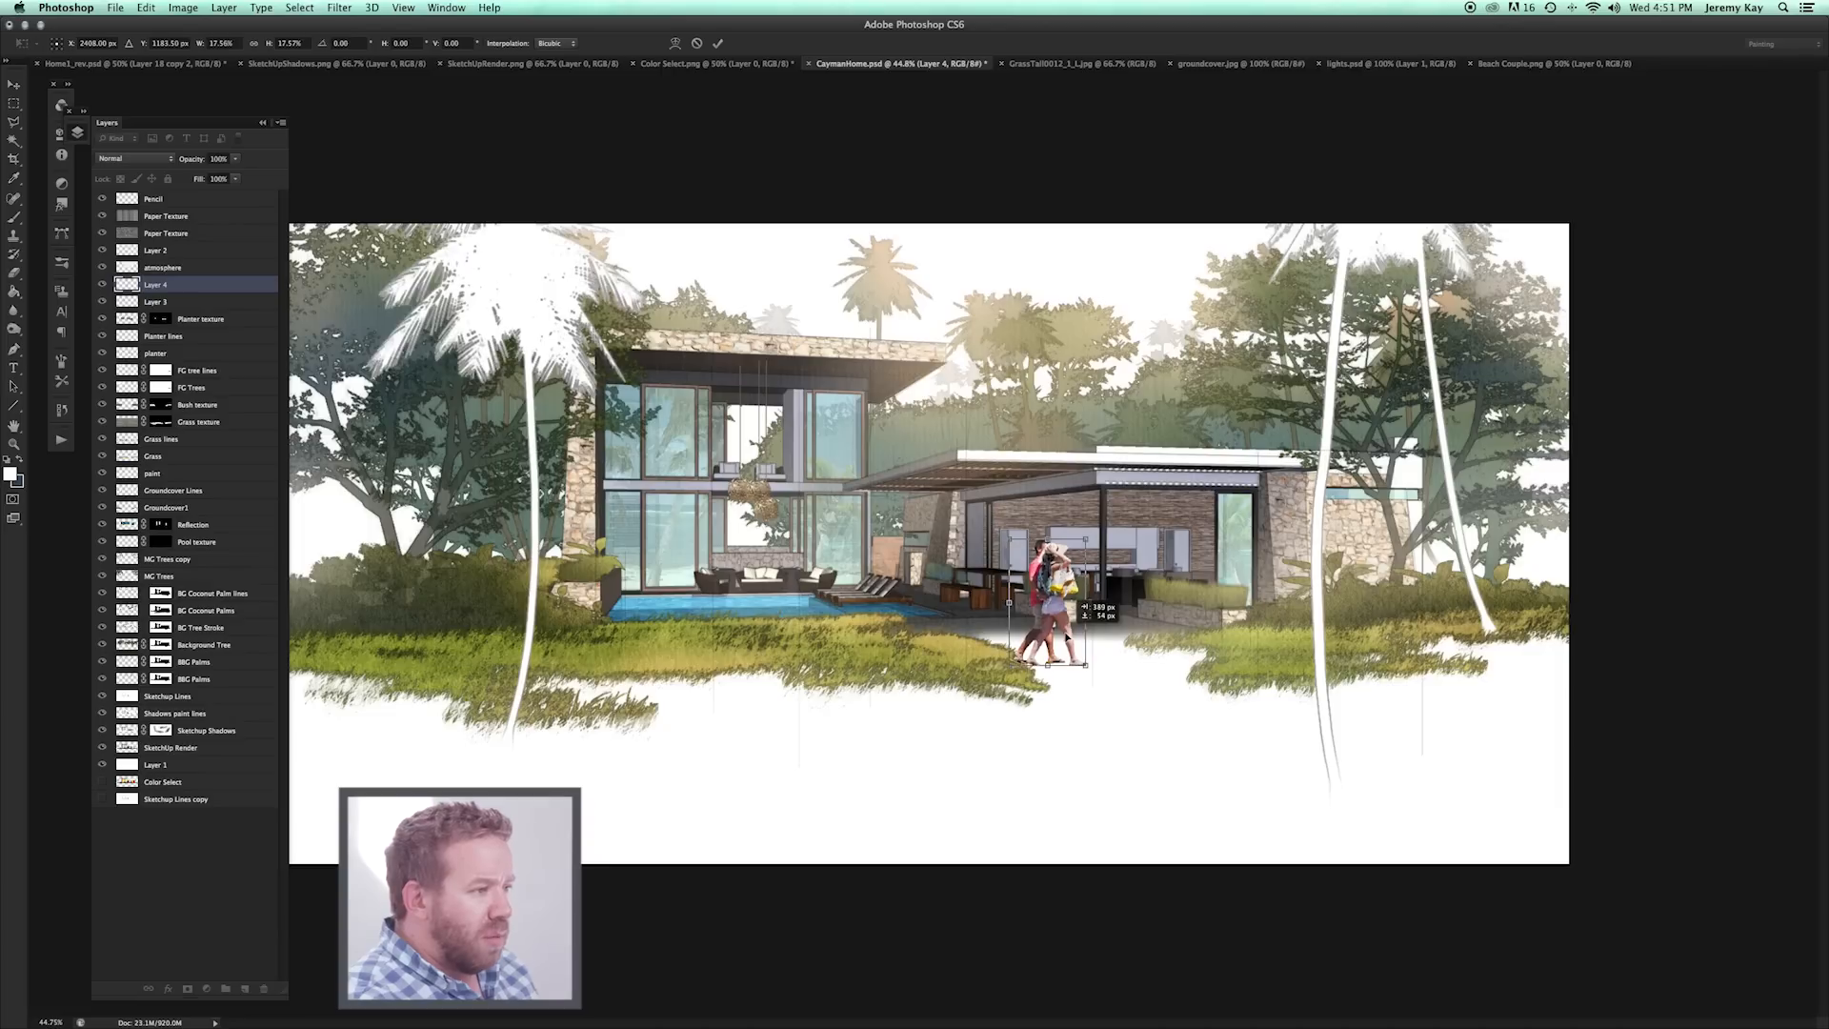
left_click_drag(1085, 541, 1067, 571)
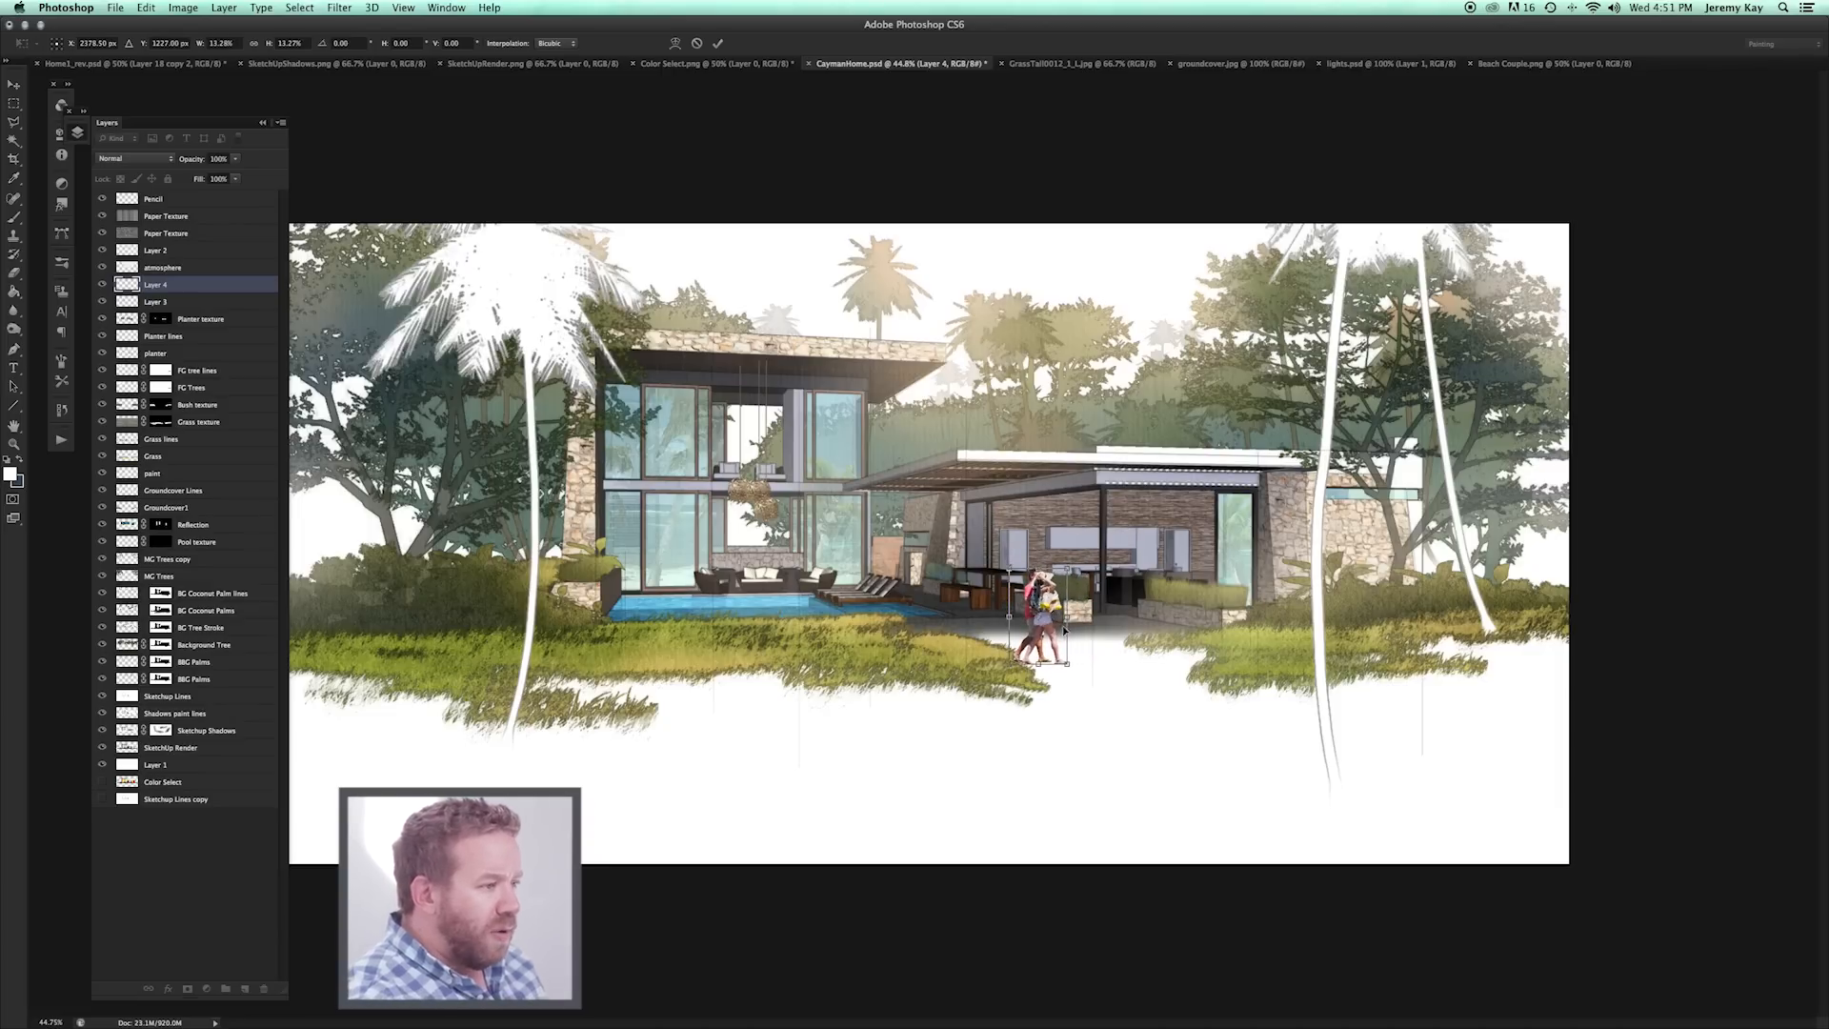
left_click_drag(1056, 654, 924, 625)
left_click_drag(937, 543, 931, 550)
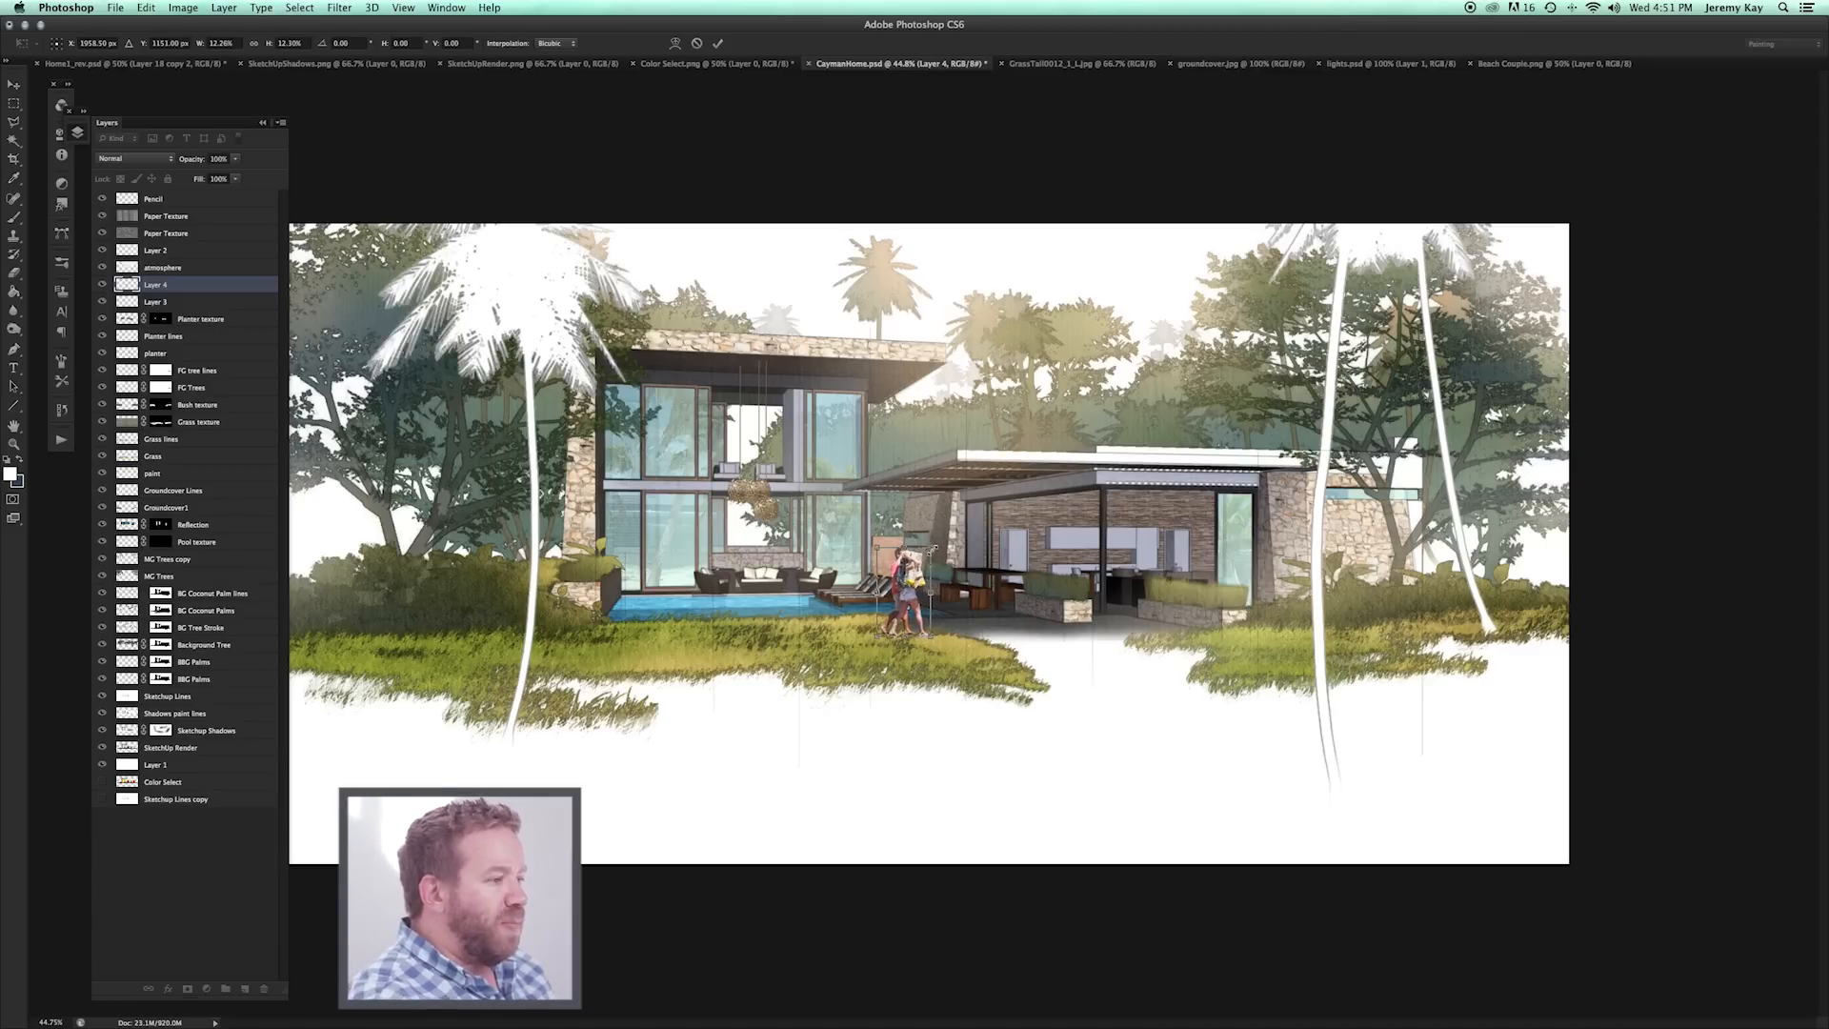
Move the couple onto the terrace edge beside the loungers and scale it down to about 11.4%.
key("super+plus")
key("super+plus")
key("super+plus")
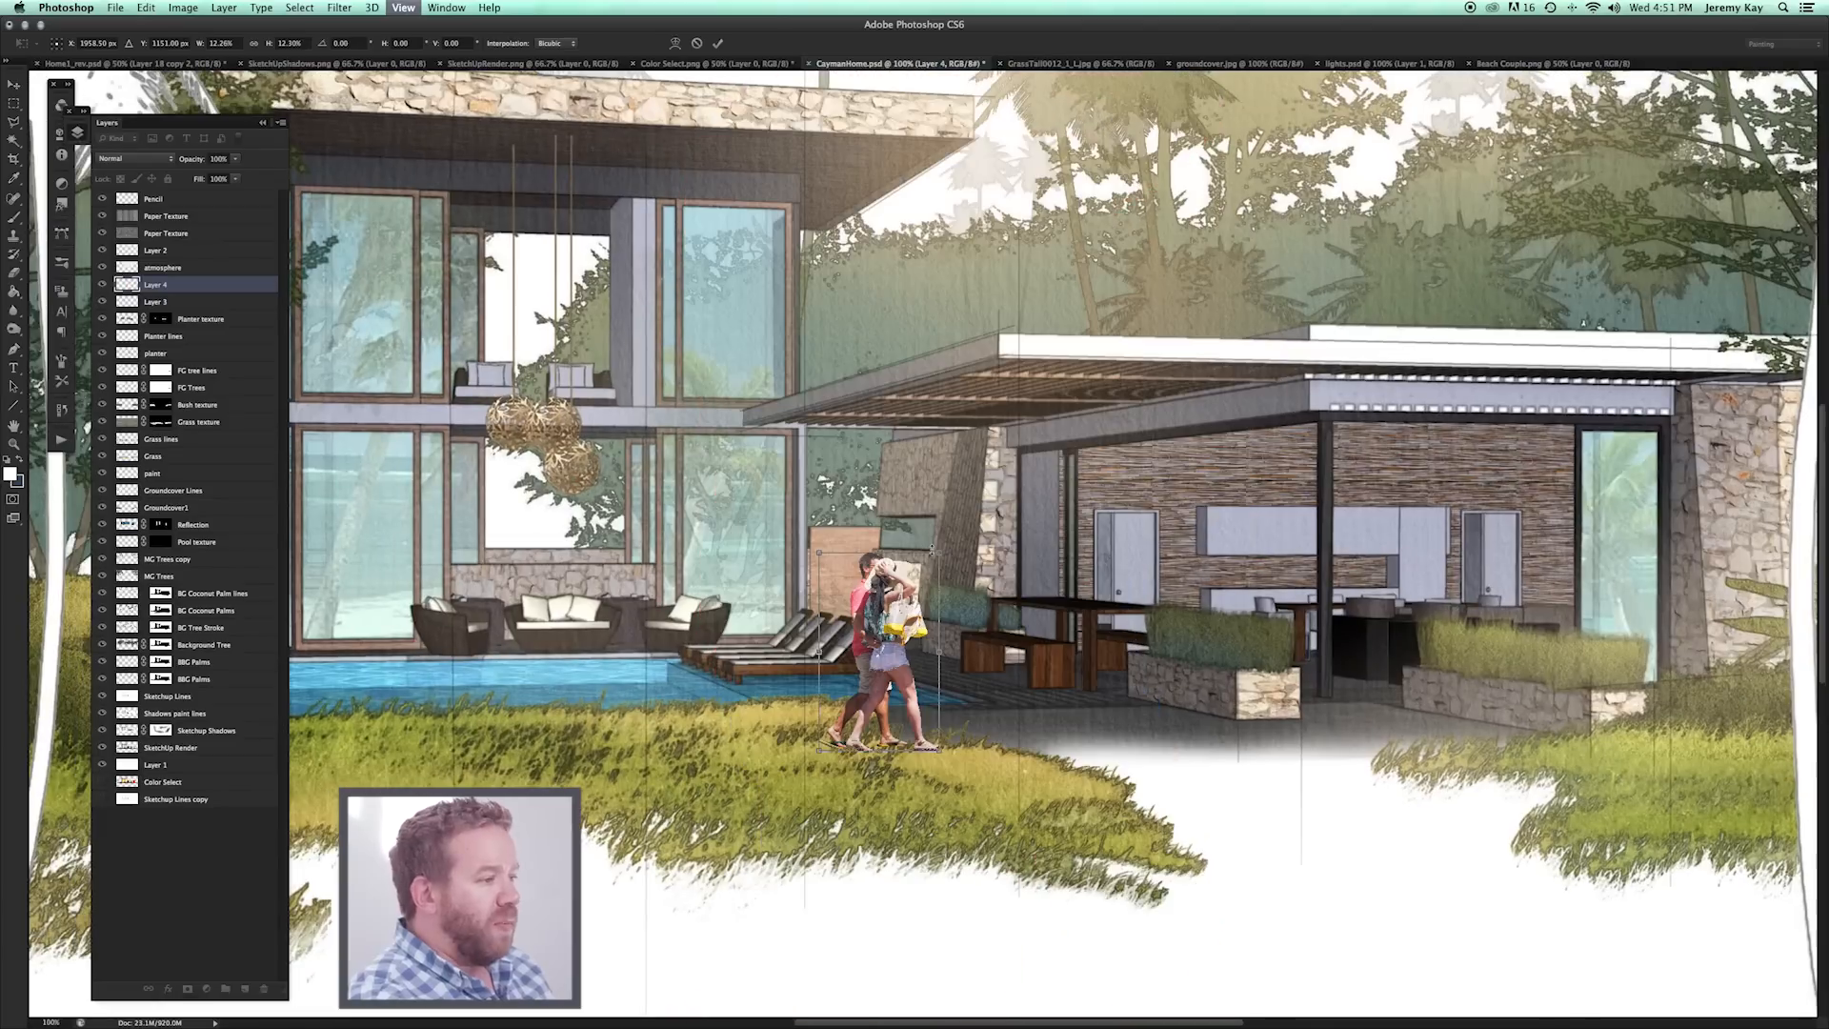
left_click_drag(902, 660, 920, 637)
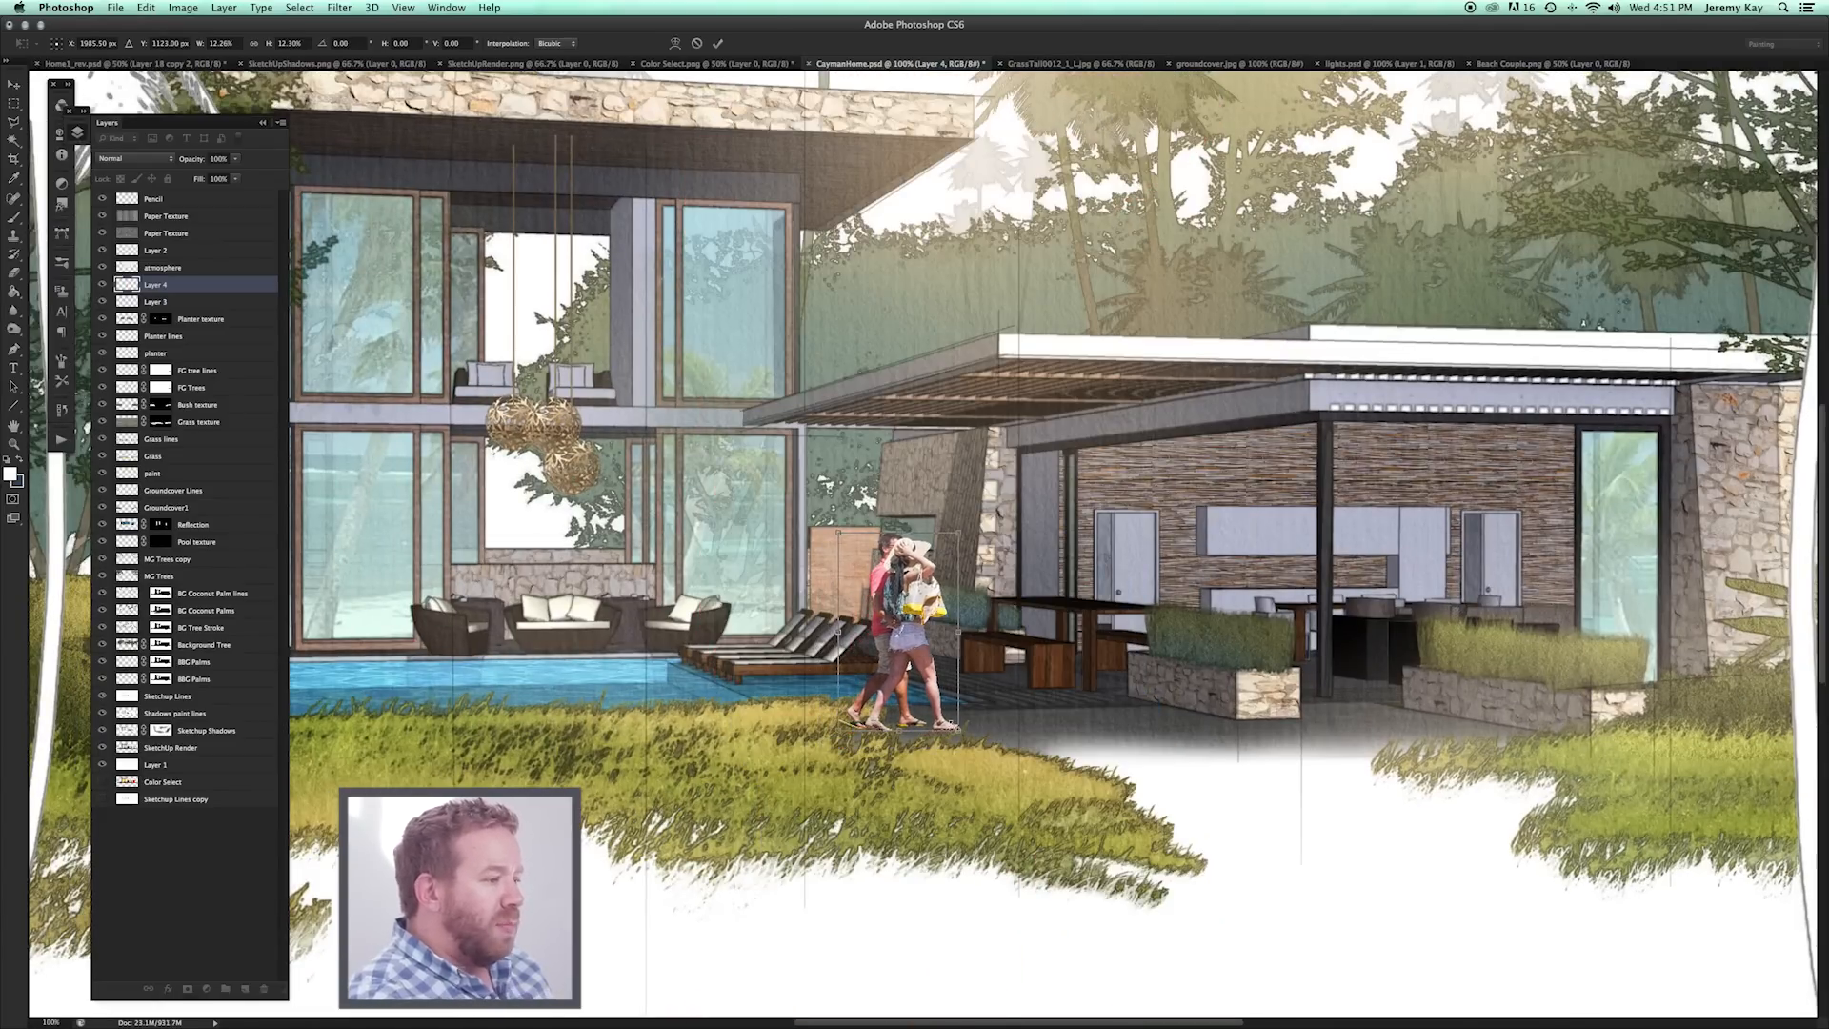
left_click_drag(958, 727, 953, 719)
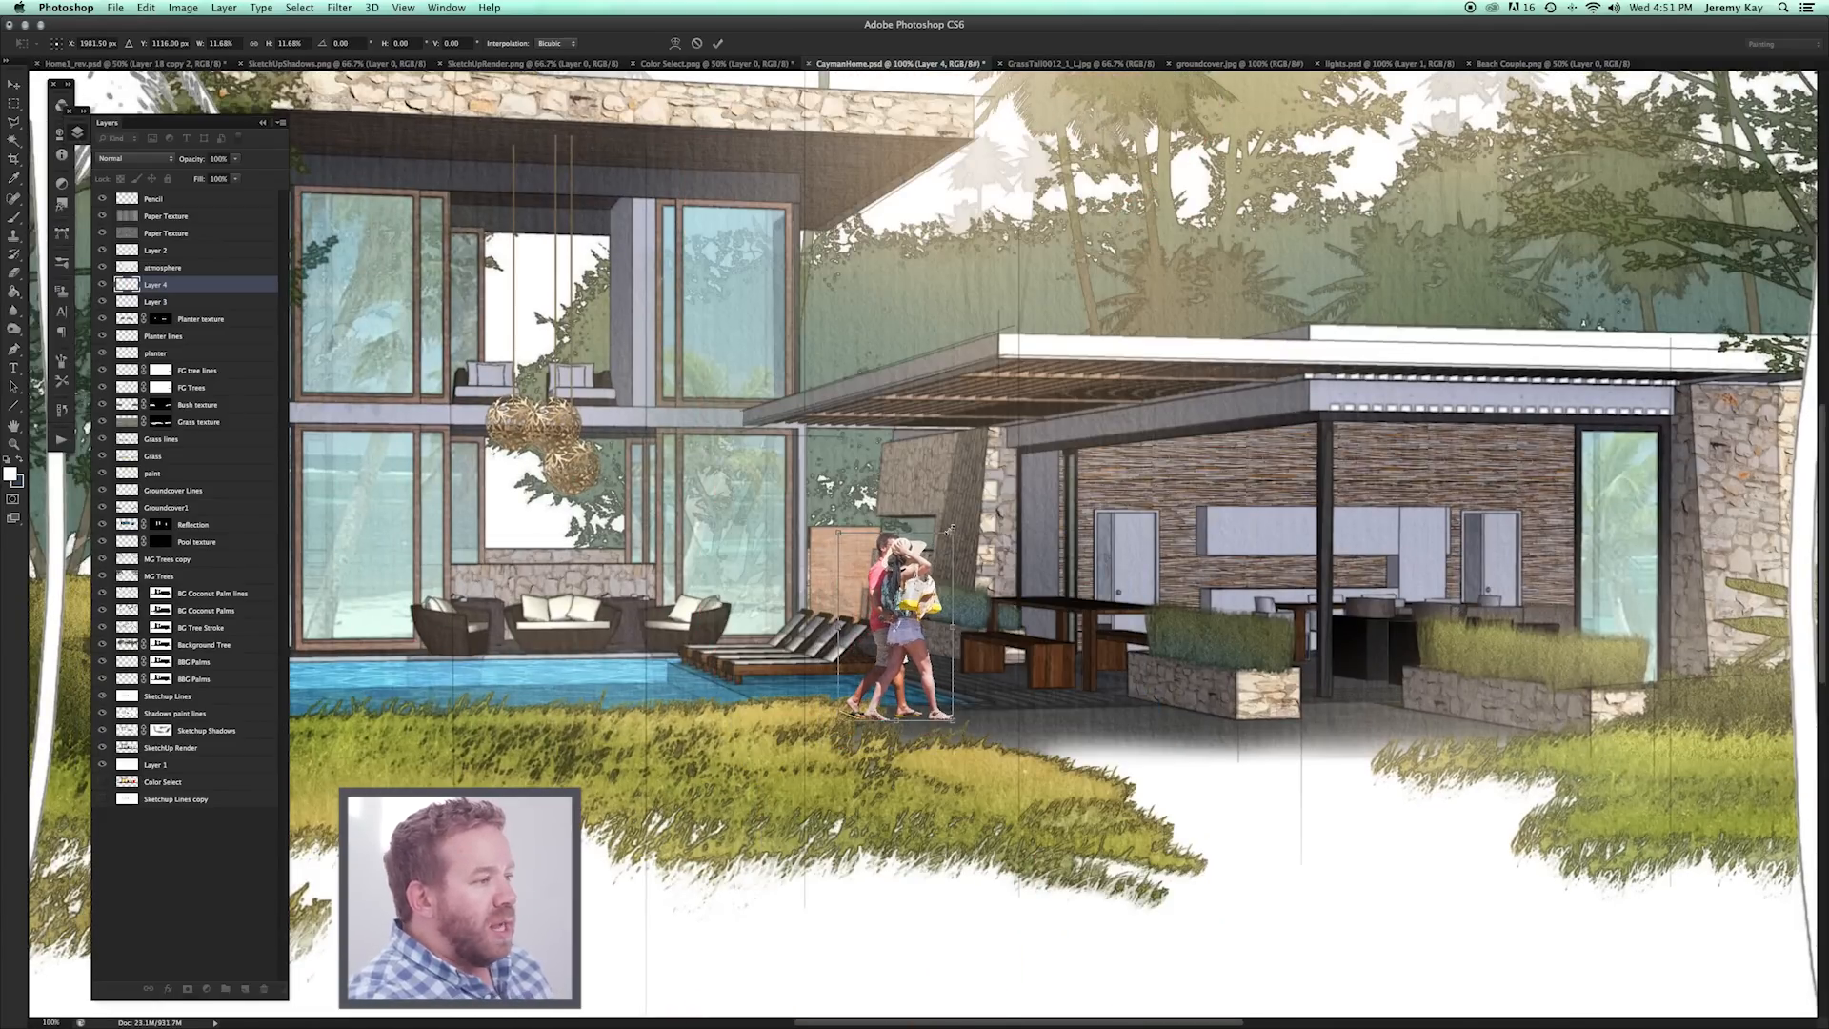
left_click_drag(950, 536, 947, 538)
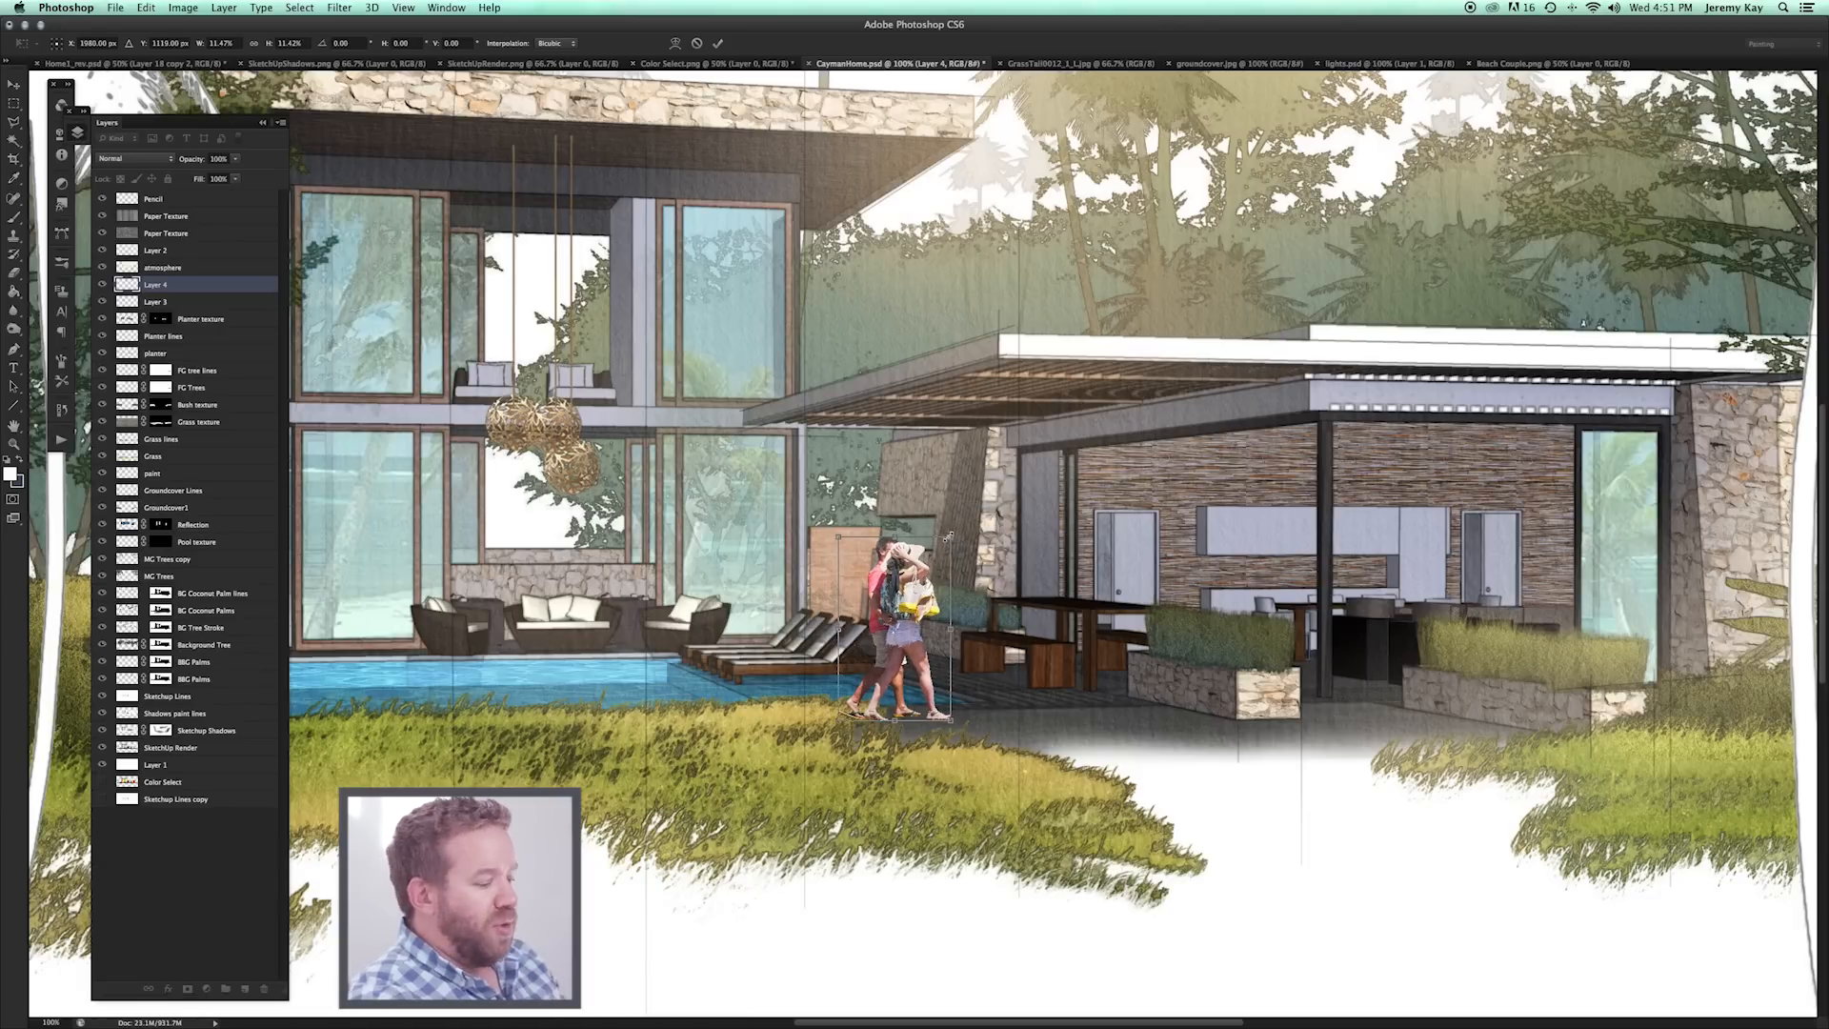
key("Return")
Try the couple in front of the pool loungers and settle it on the terrace edge just past the pool.
key("z")
left_click_drag(904, 639, 933, 705)
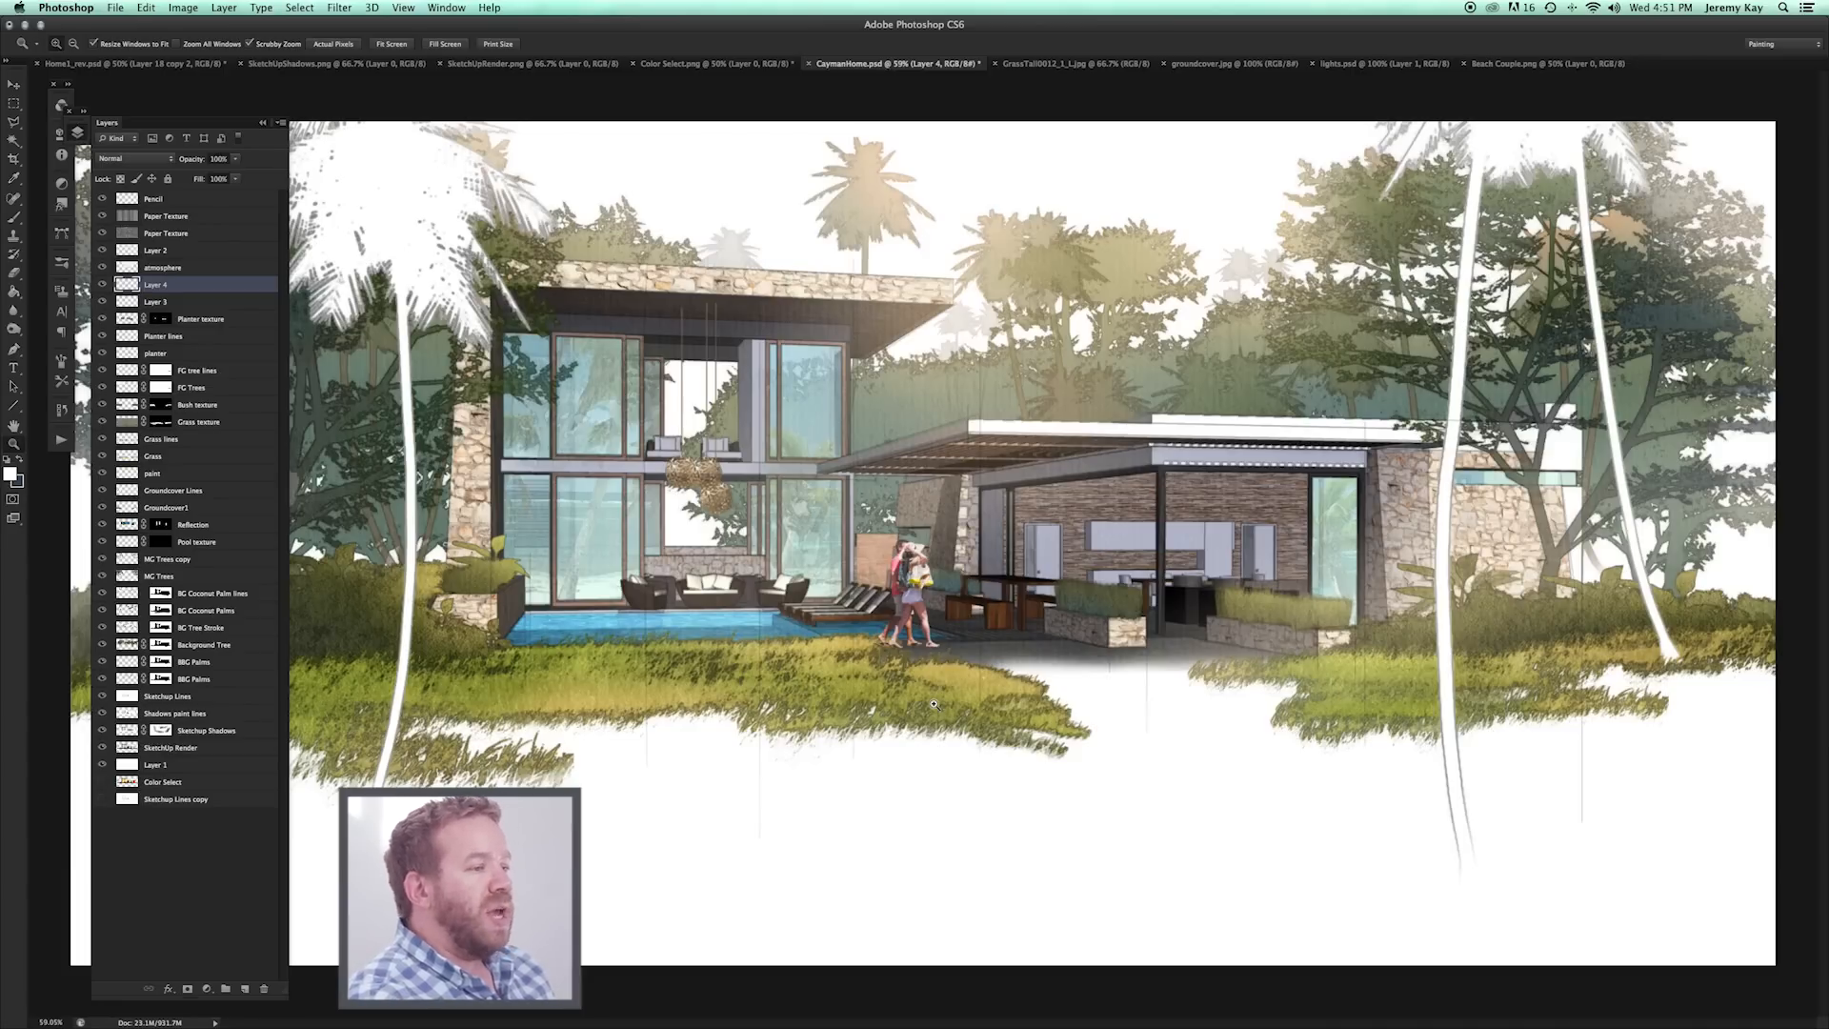
key("v")
left_click_drag(921, 606, 874, 607)
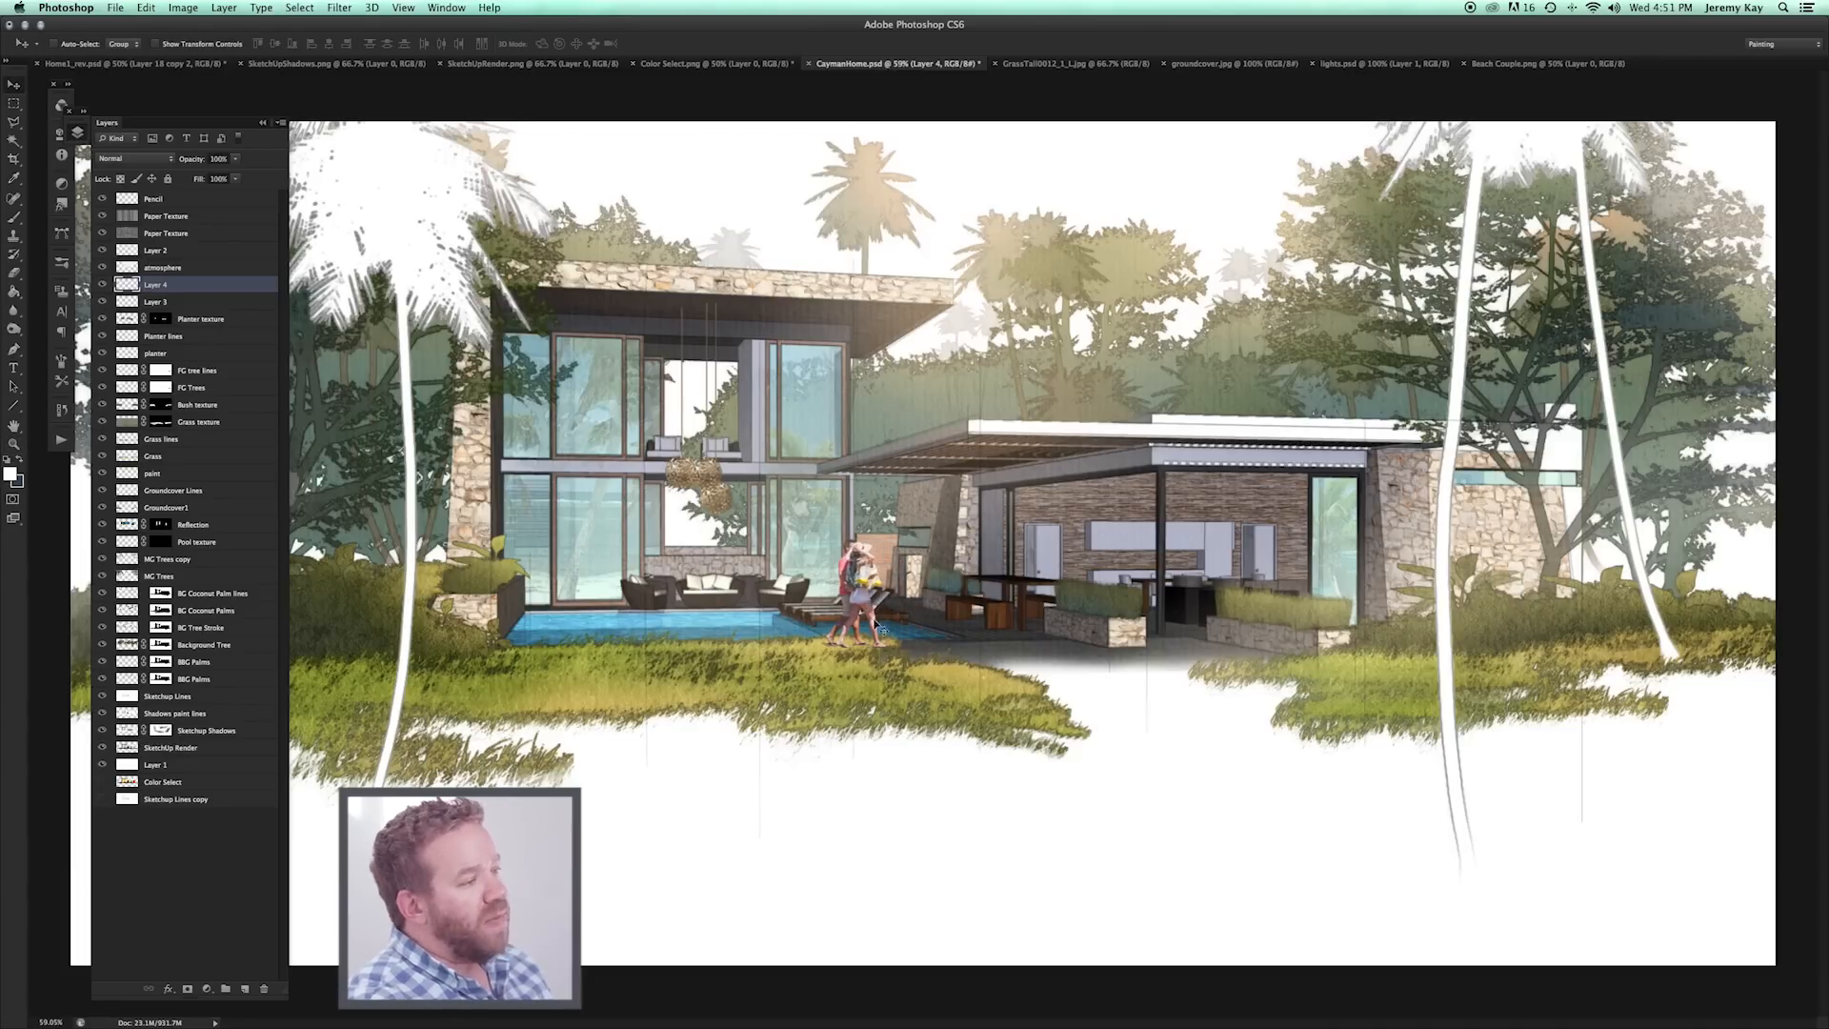
key("f")
left_click_drag(905, 710, 1007, 793)
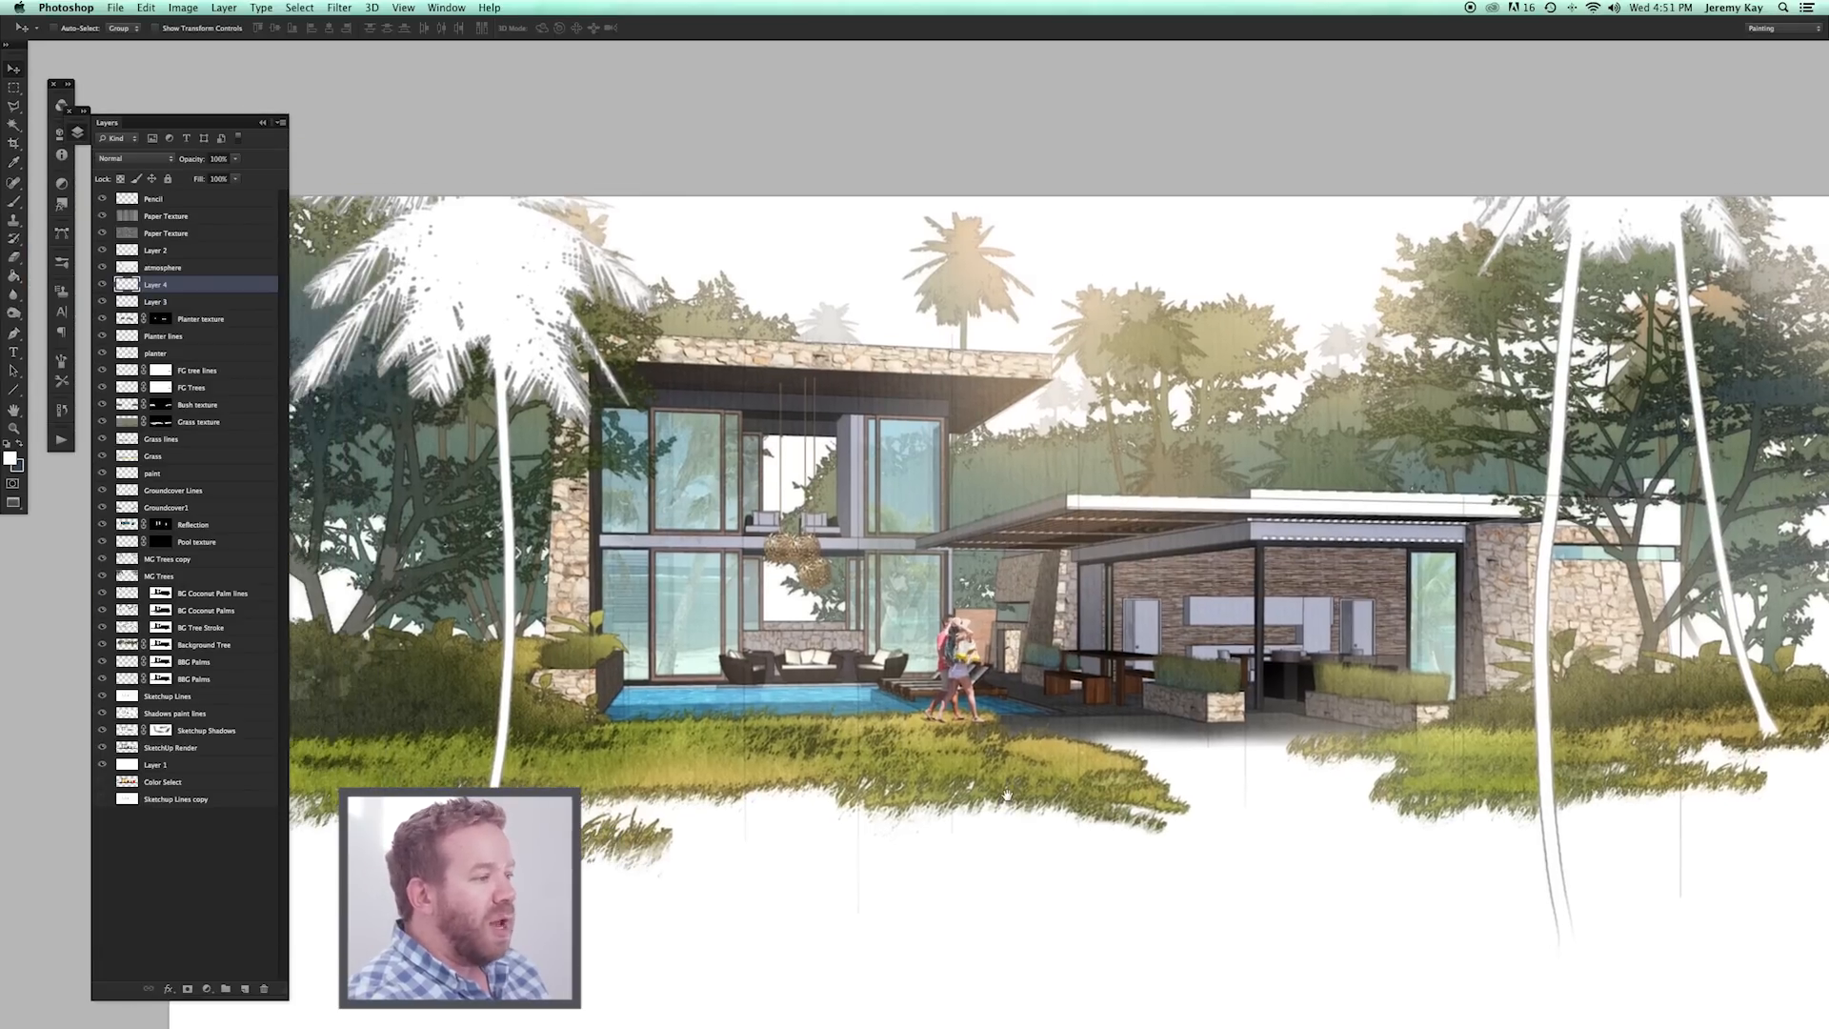
left_click_drag(976, 695, 986, 696)
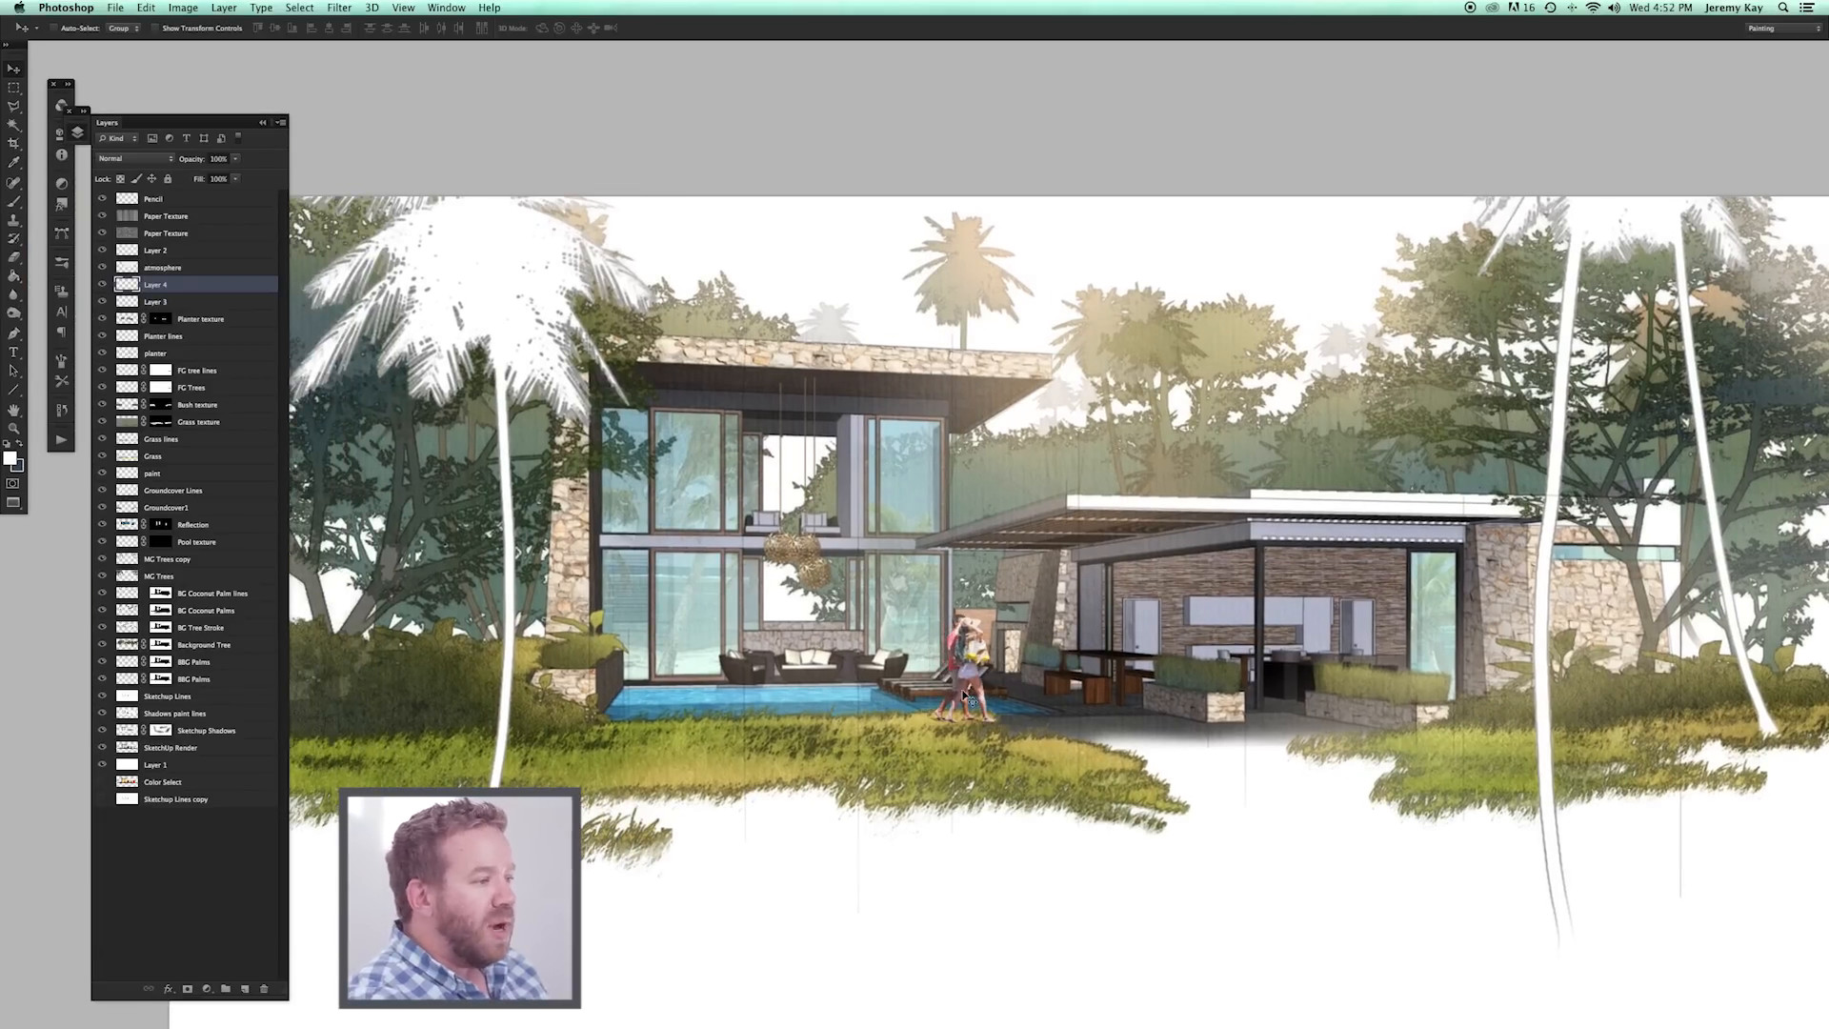
left_click_drag(965, 693, 991, 700)
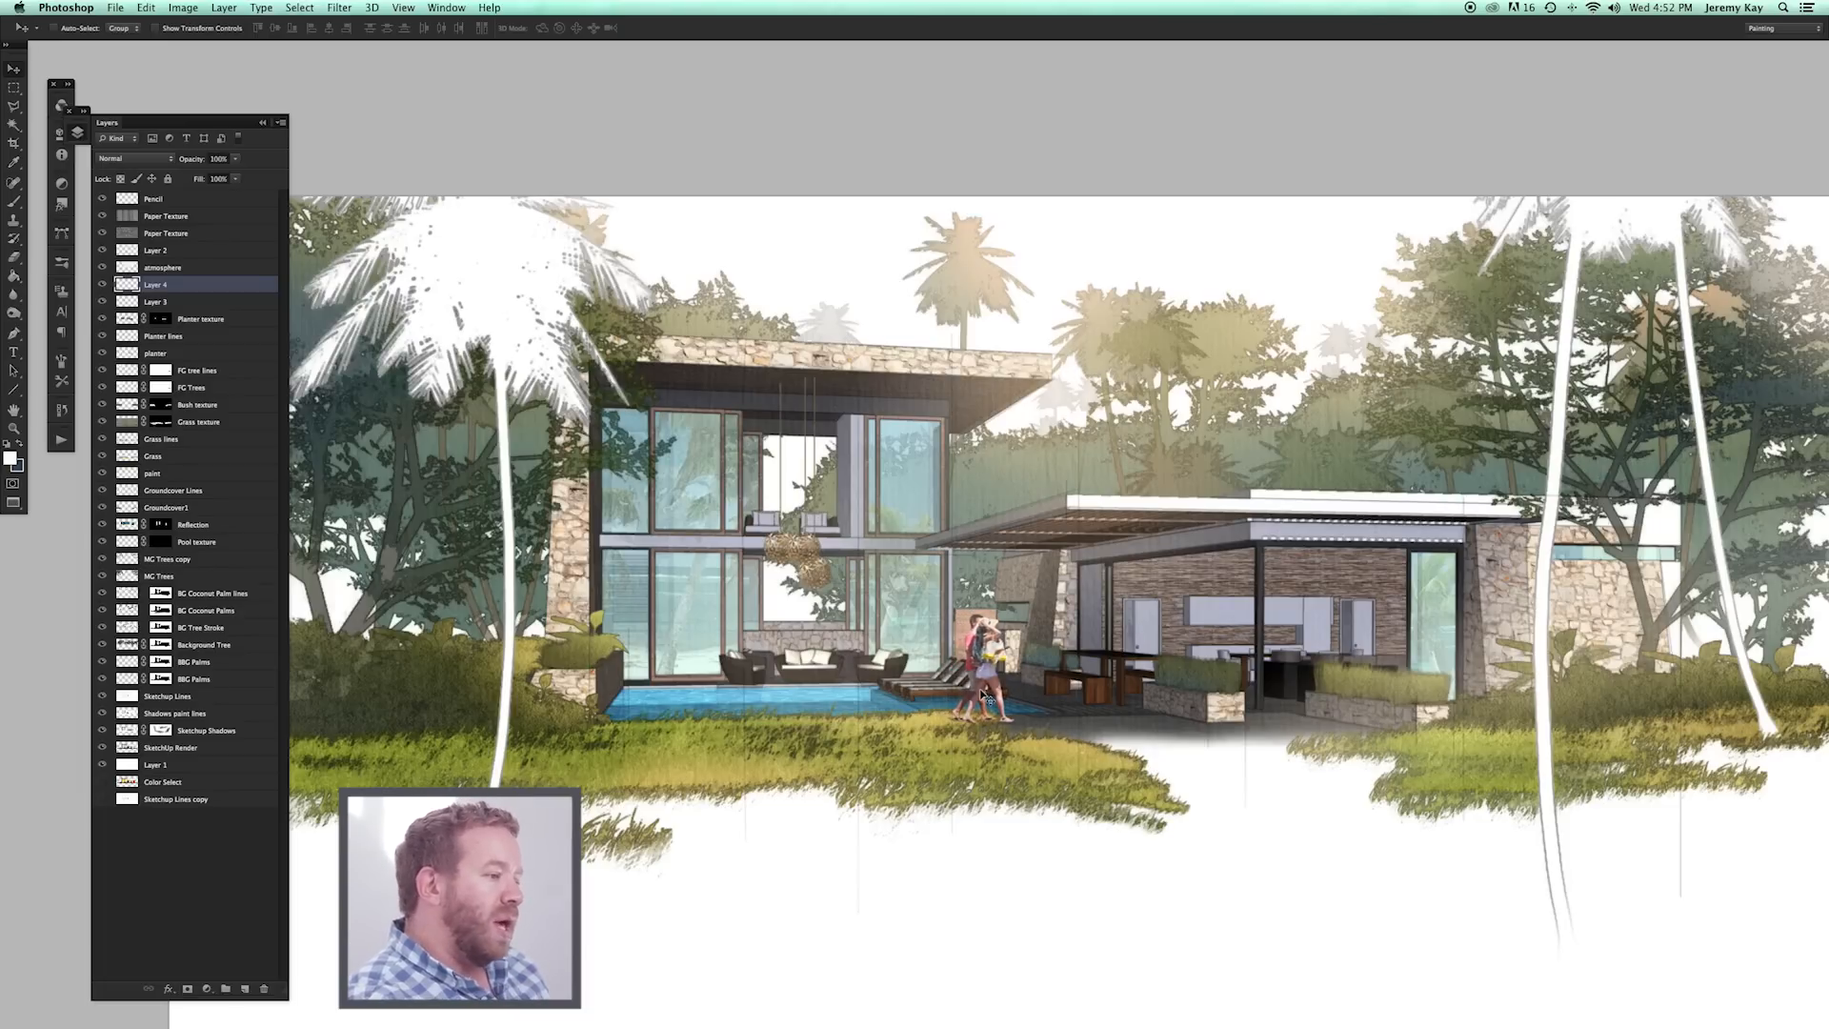
left_click_drag(1088, 802, 1059, 759)
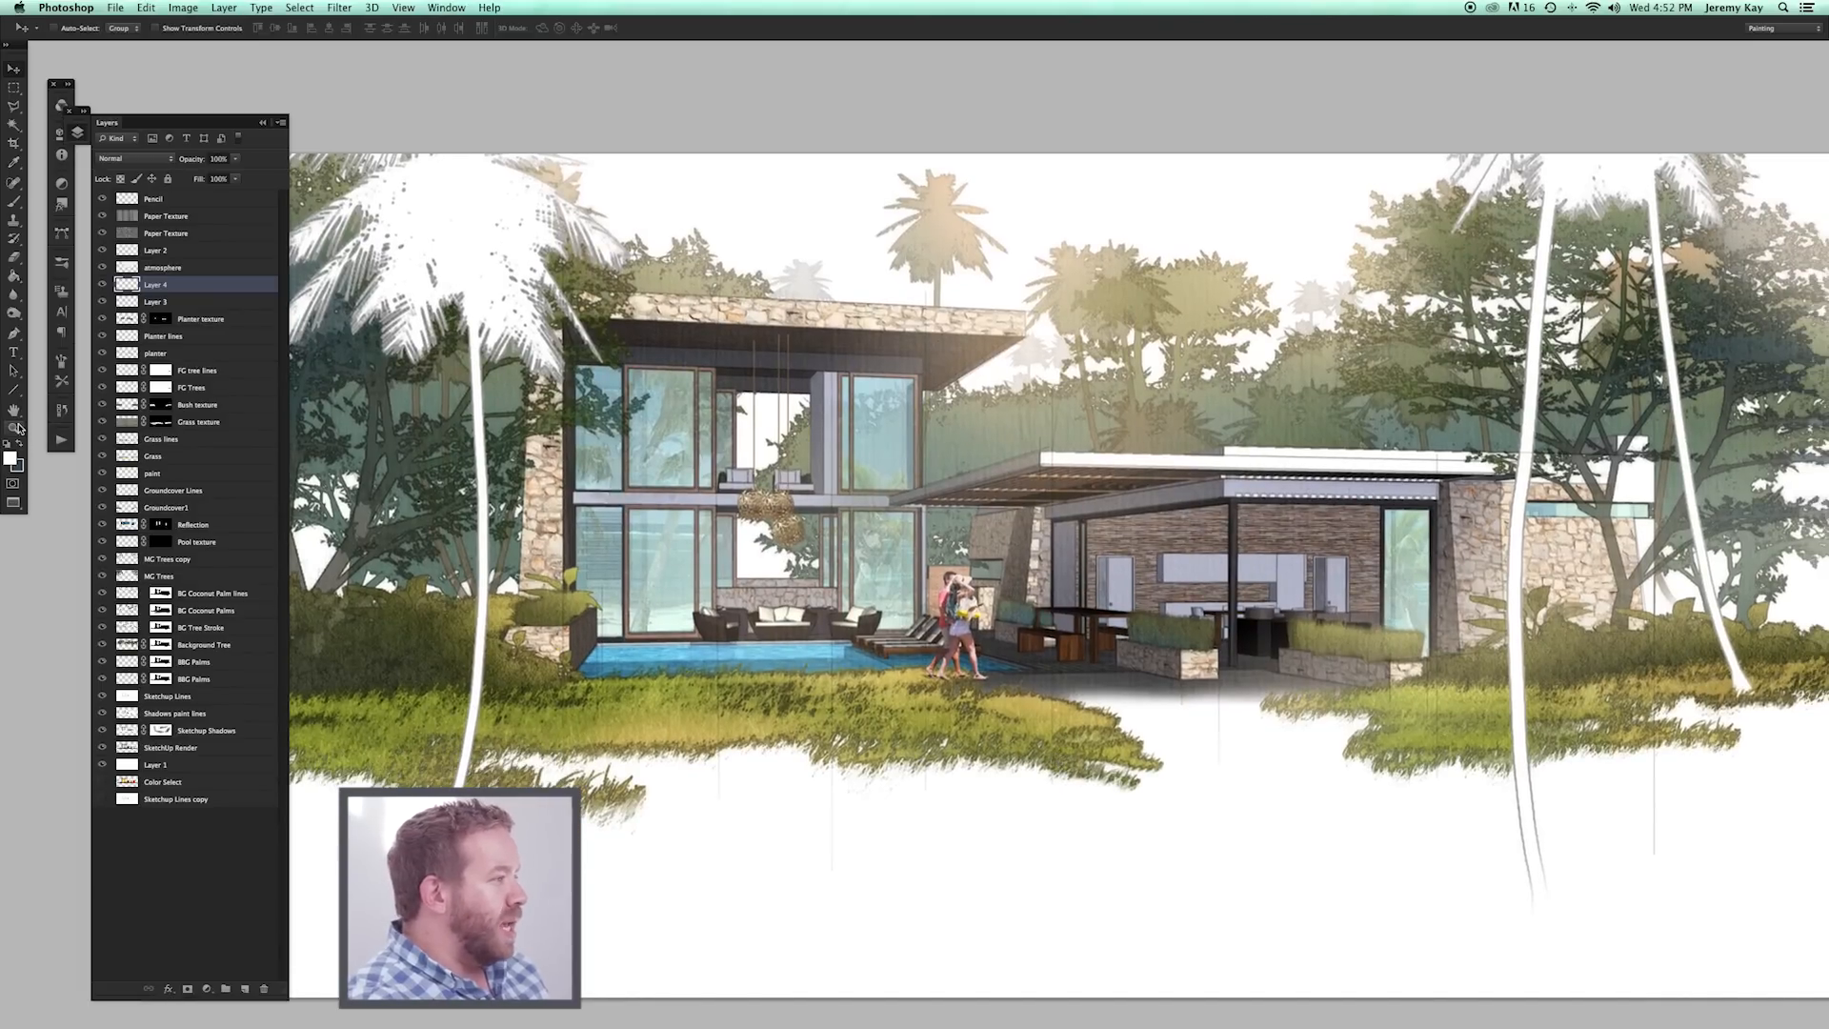
Run the Stroke2 action on the beach couple's layer and merge the resulting outline copy down into it.
left_click(61, 440)
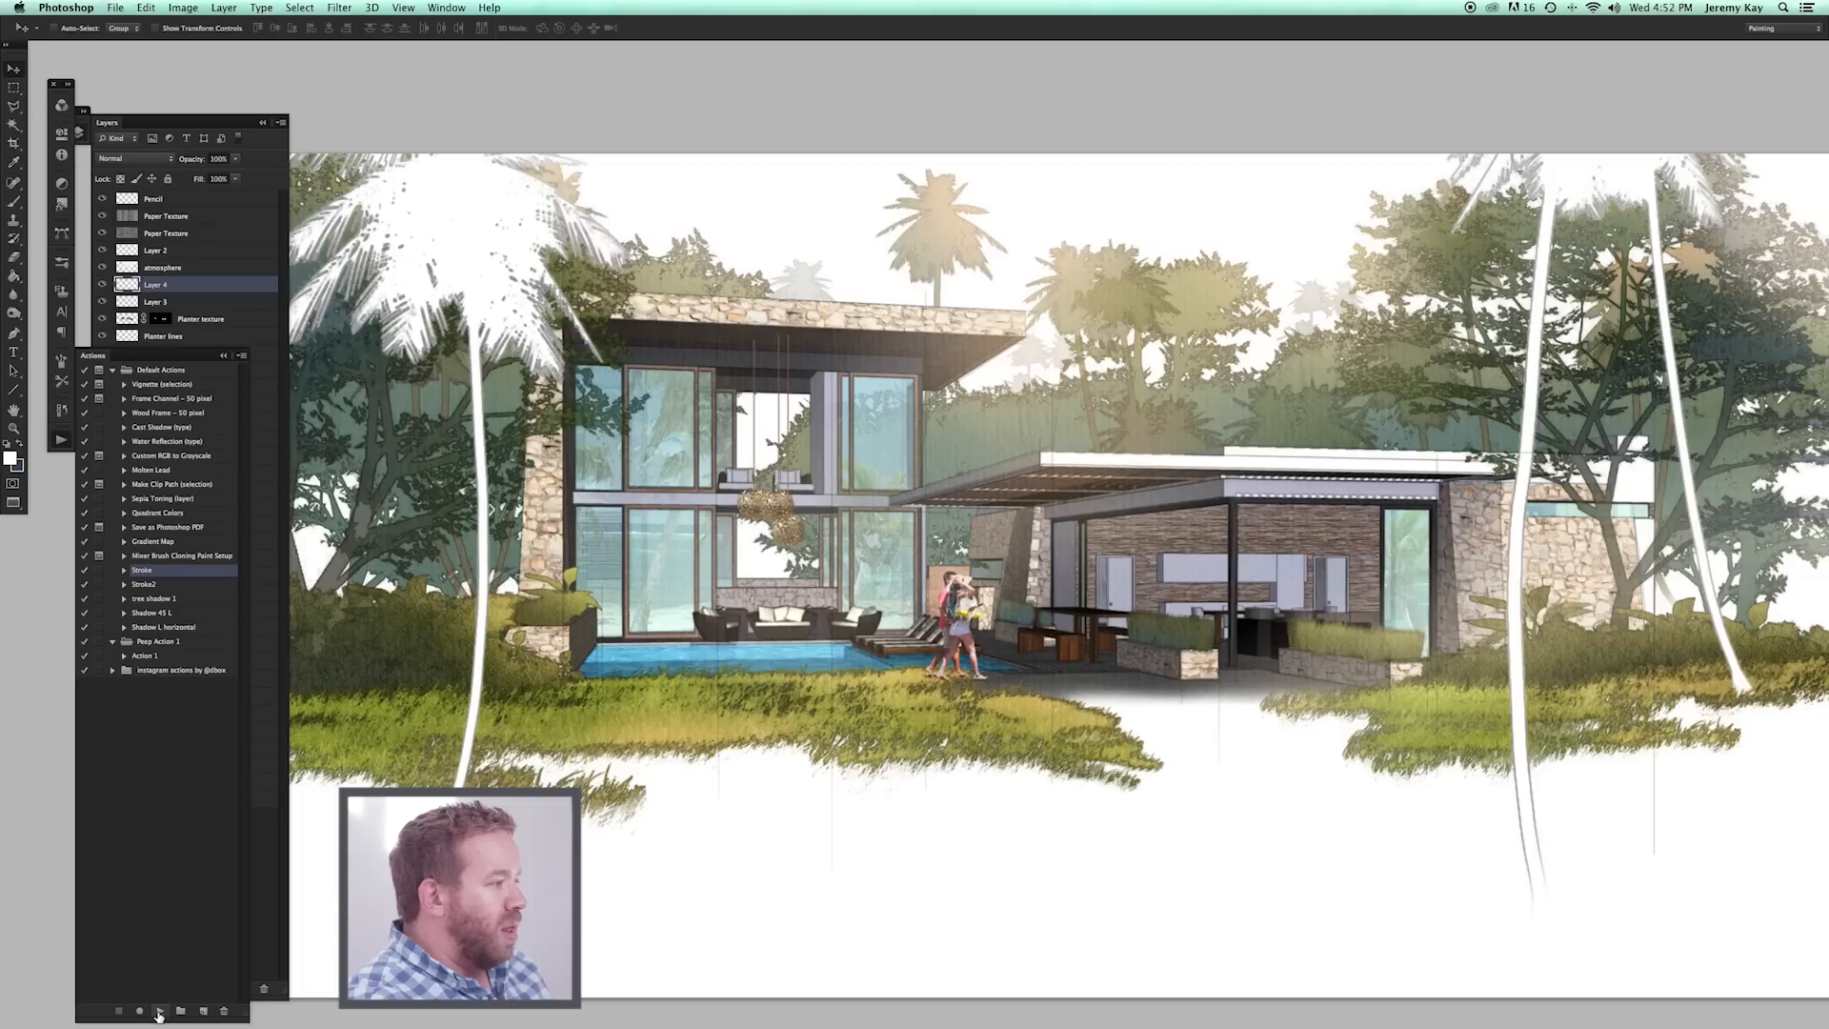
left_click(164, 585)
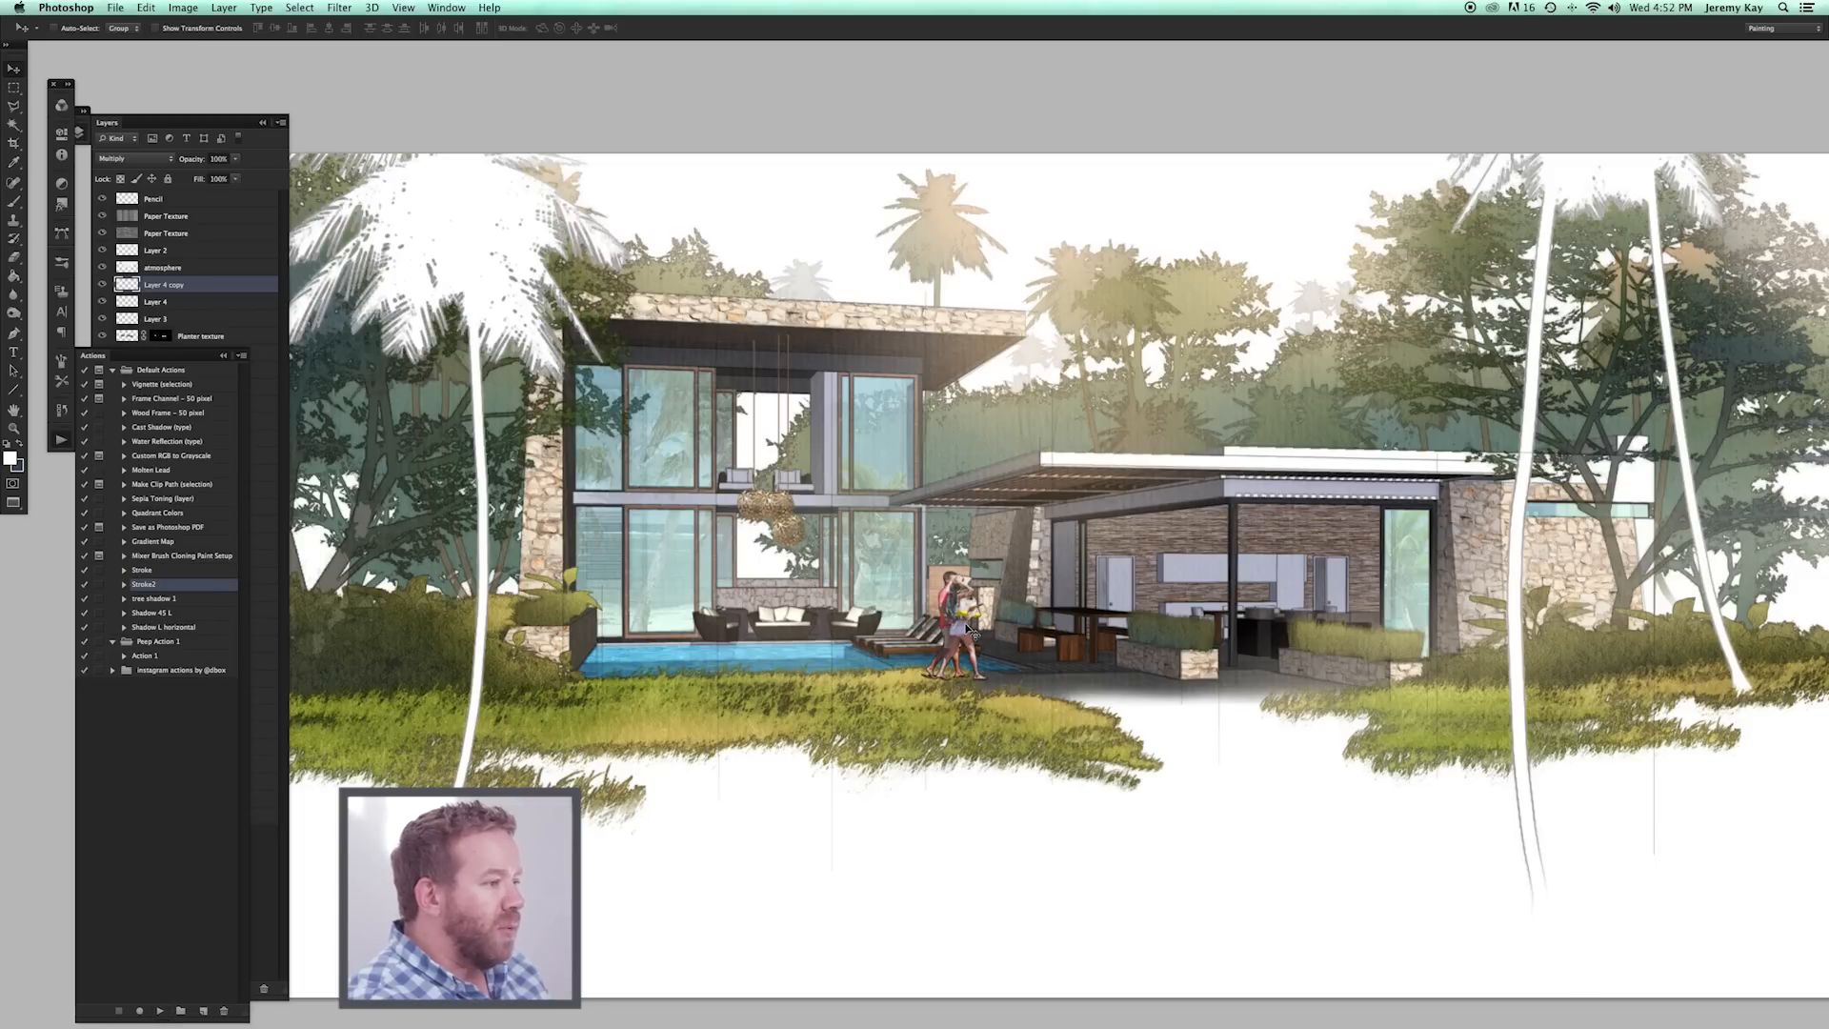
left_click(14, 428)
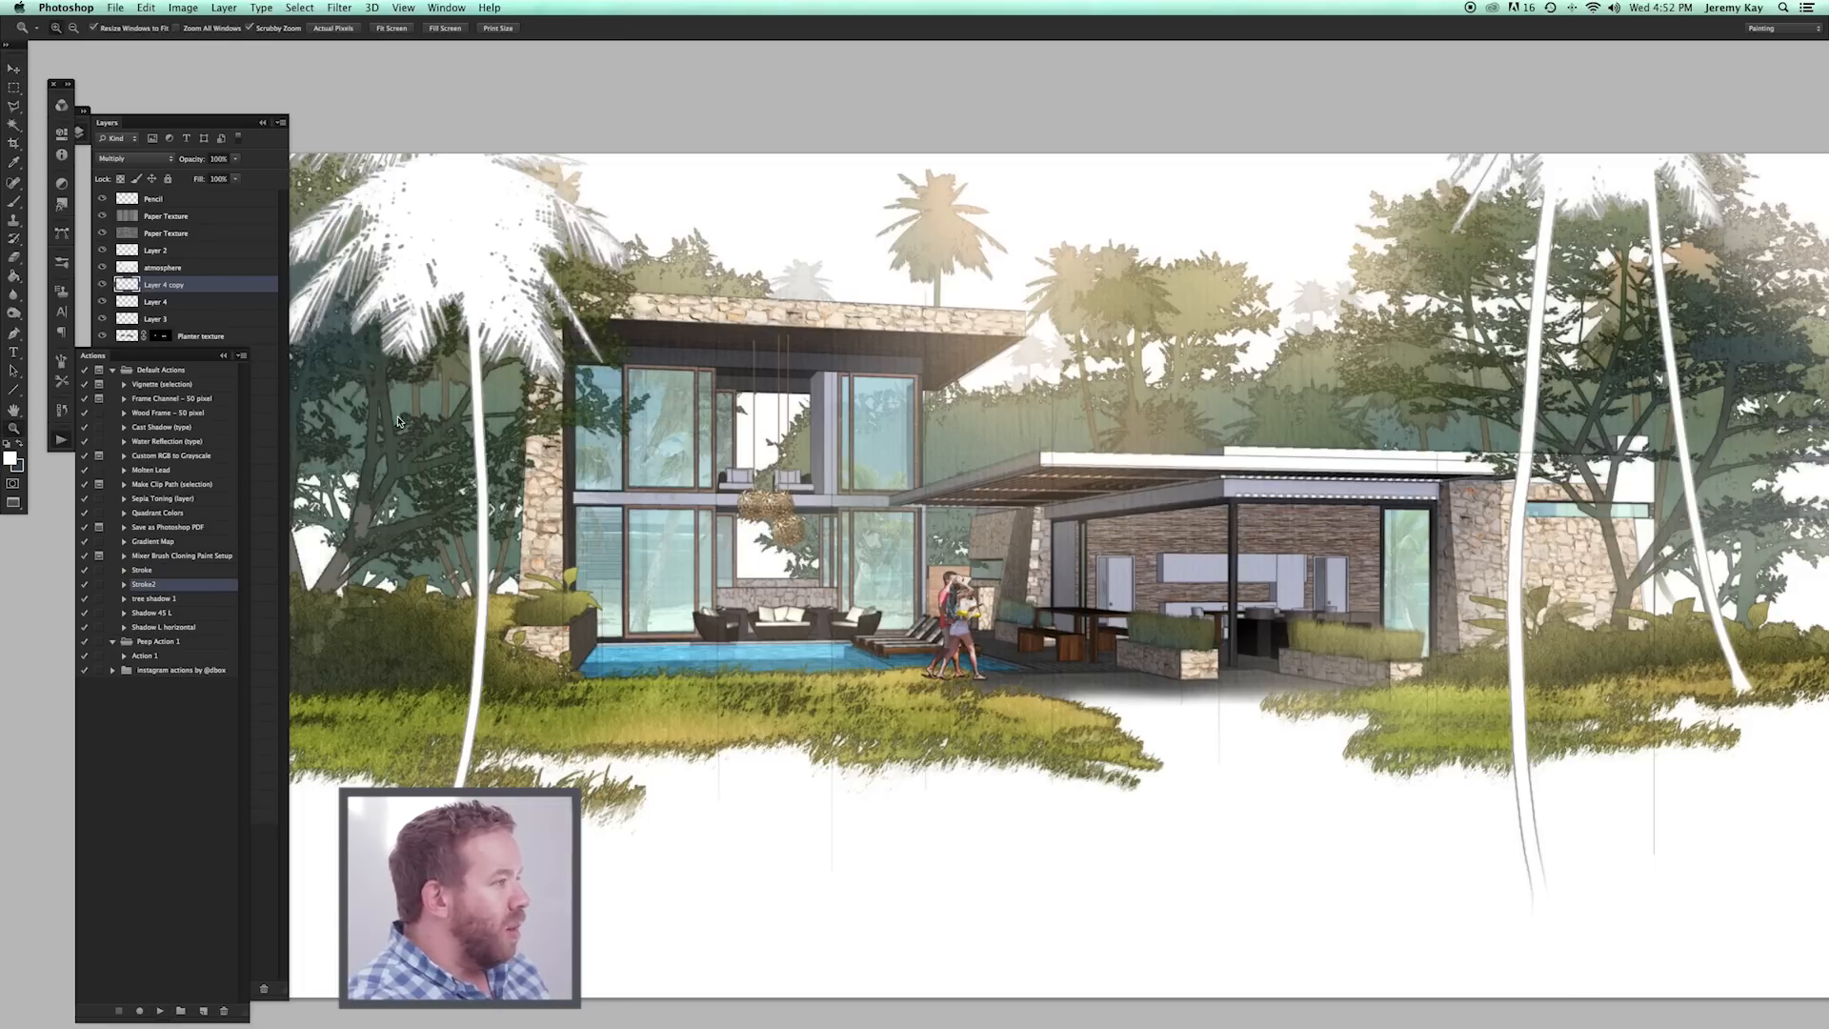
left_click_drag(967, 598, 1020, 637)
key("super+e")
Rename the merged couple layer as Peeps.
double_click(154, 285)
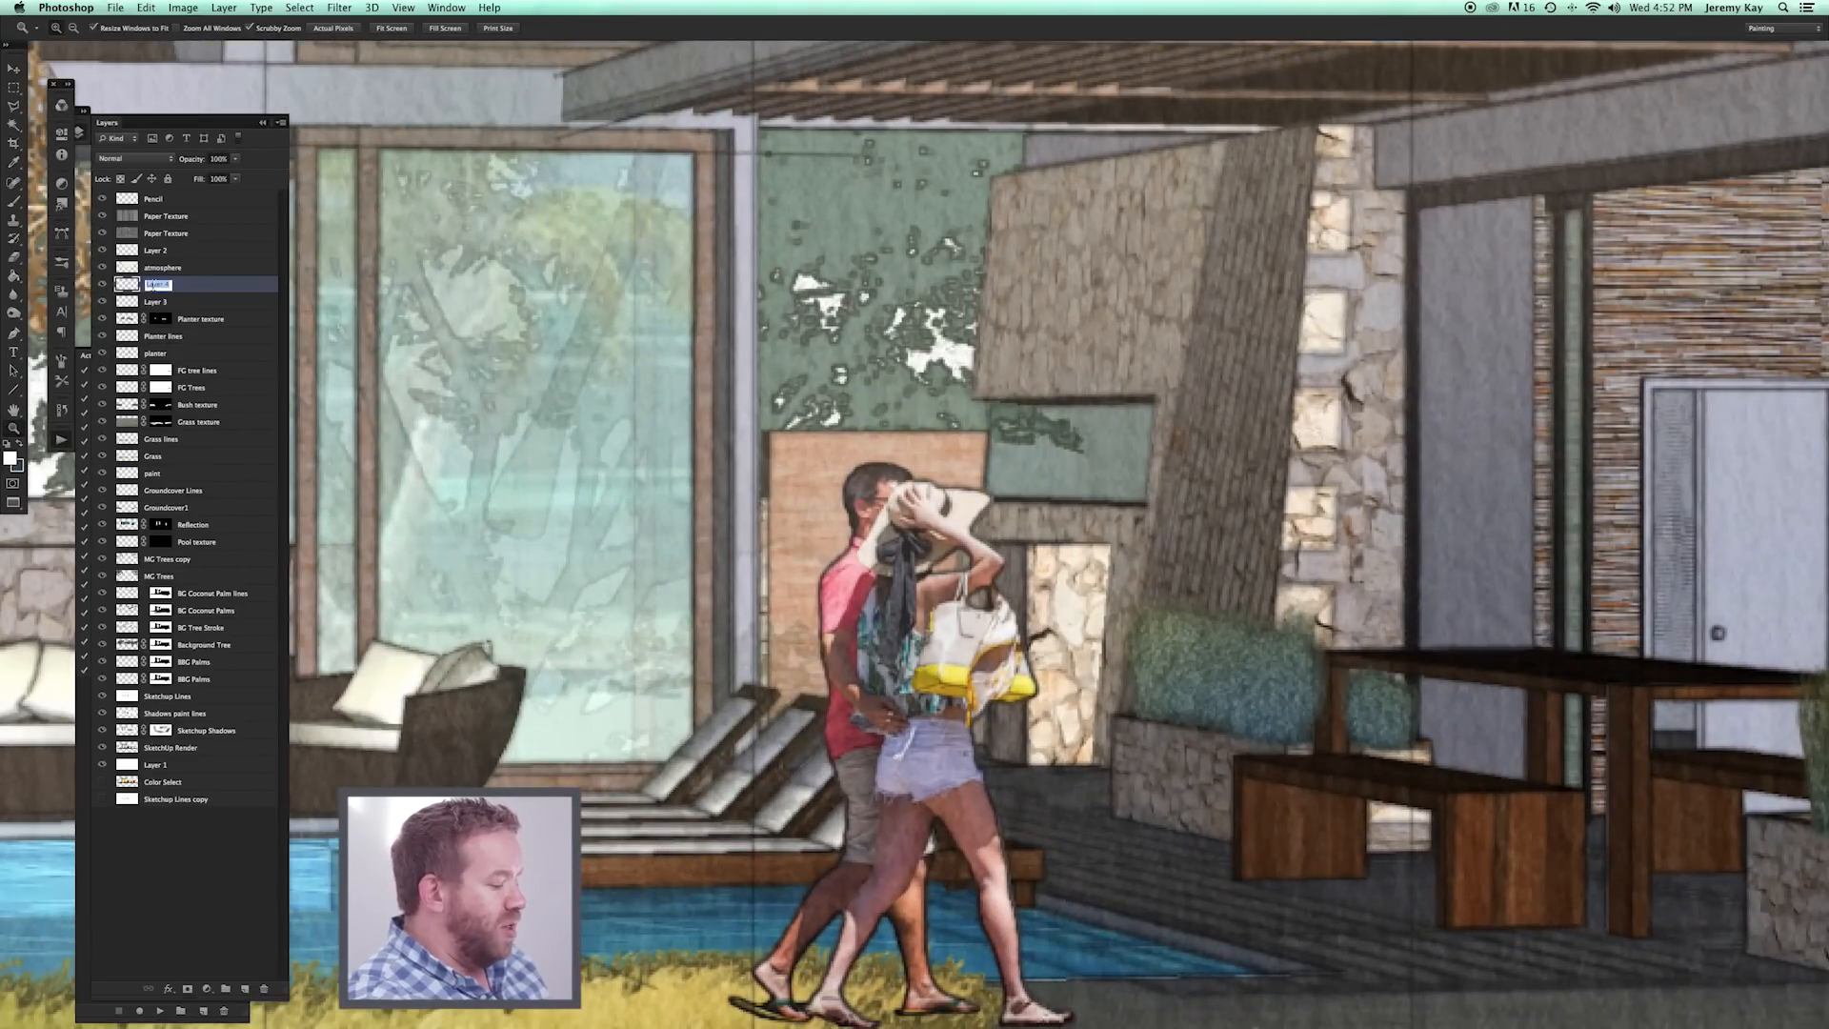
type("Peeps")
key("Return")
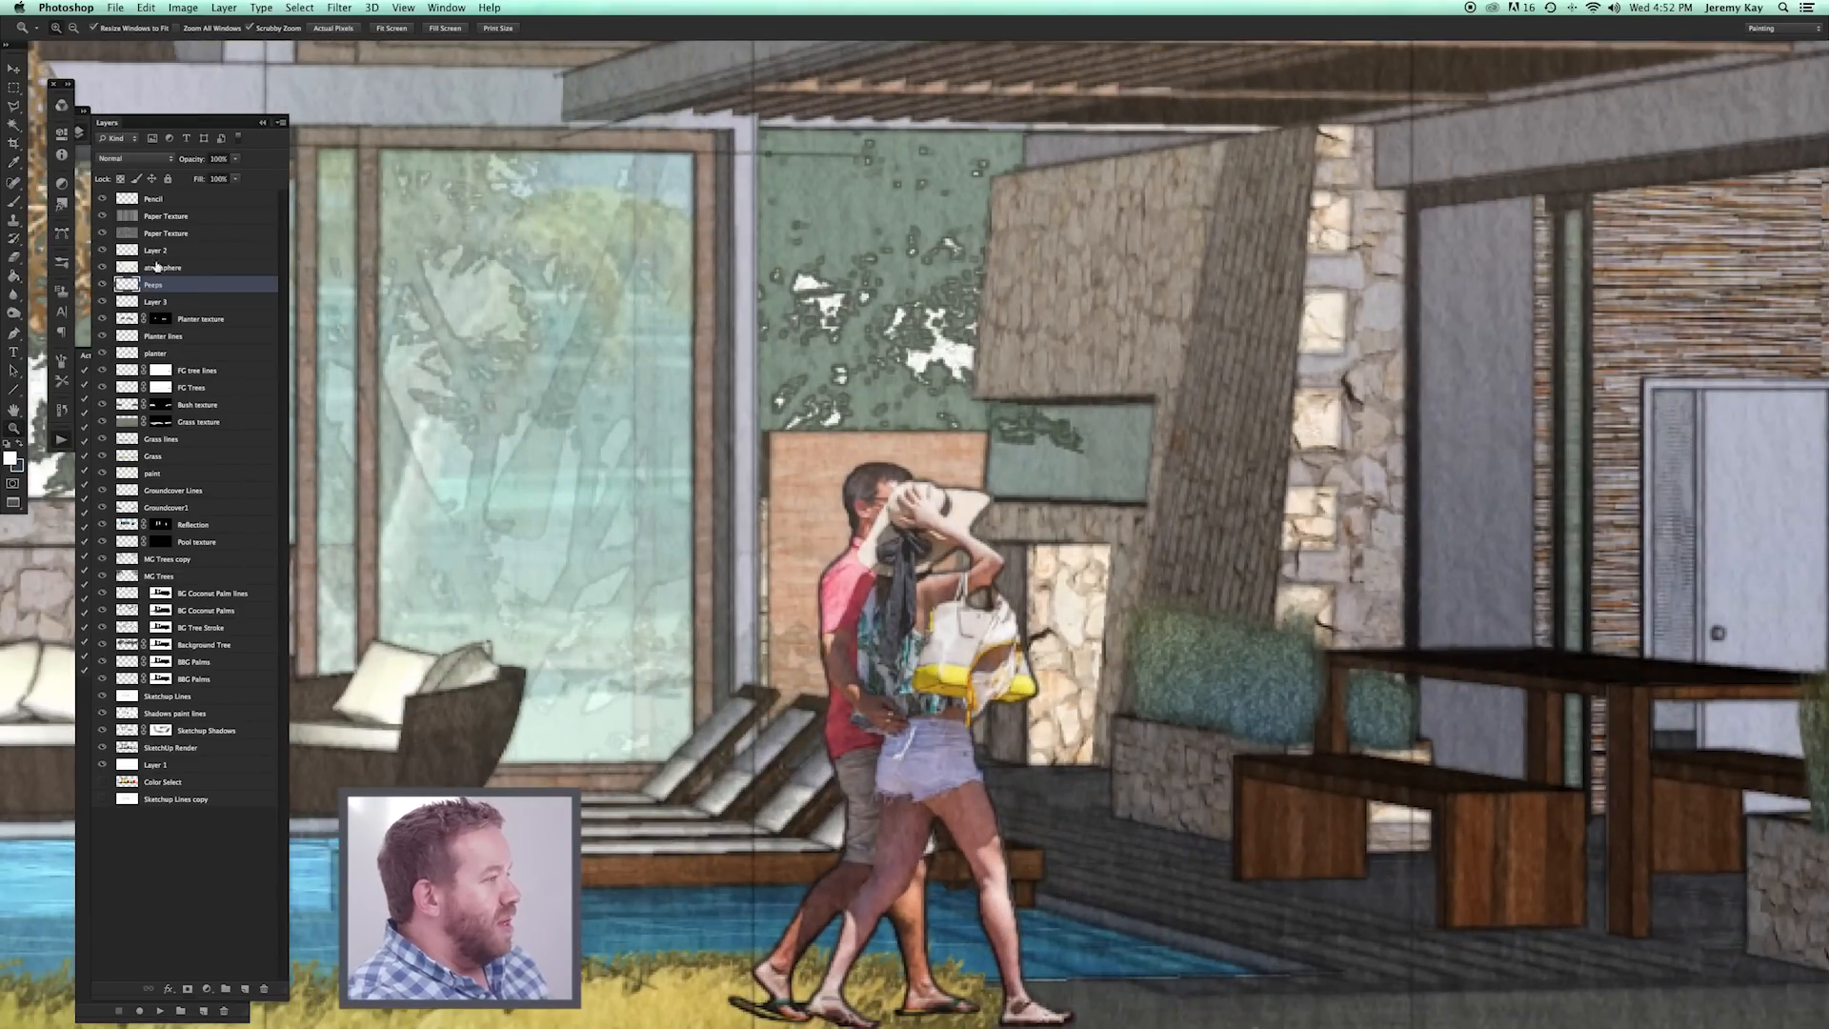
Move the Peeps layer above Layer 2 and the atmosphere layer, directly beneath the Paper Texture layers.
left_click_drag(984, 497, 967, 581)
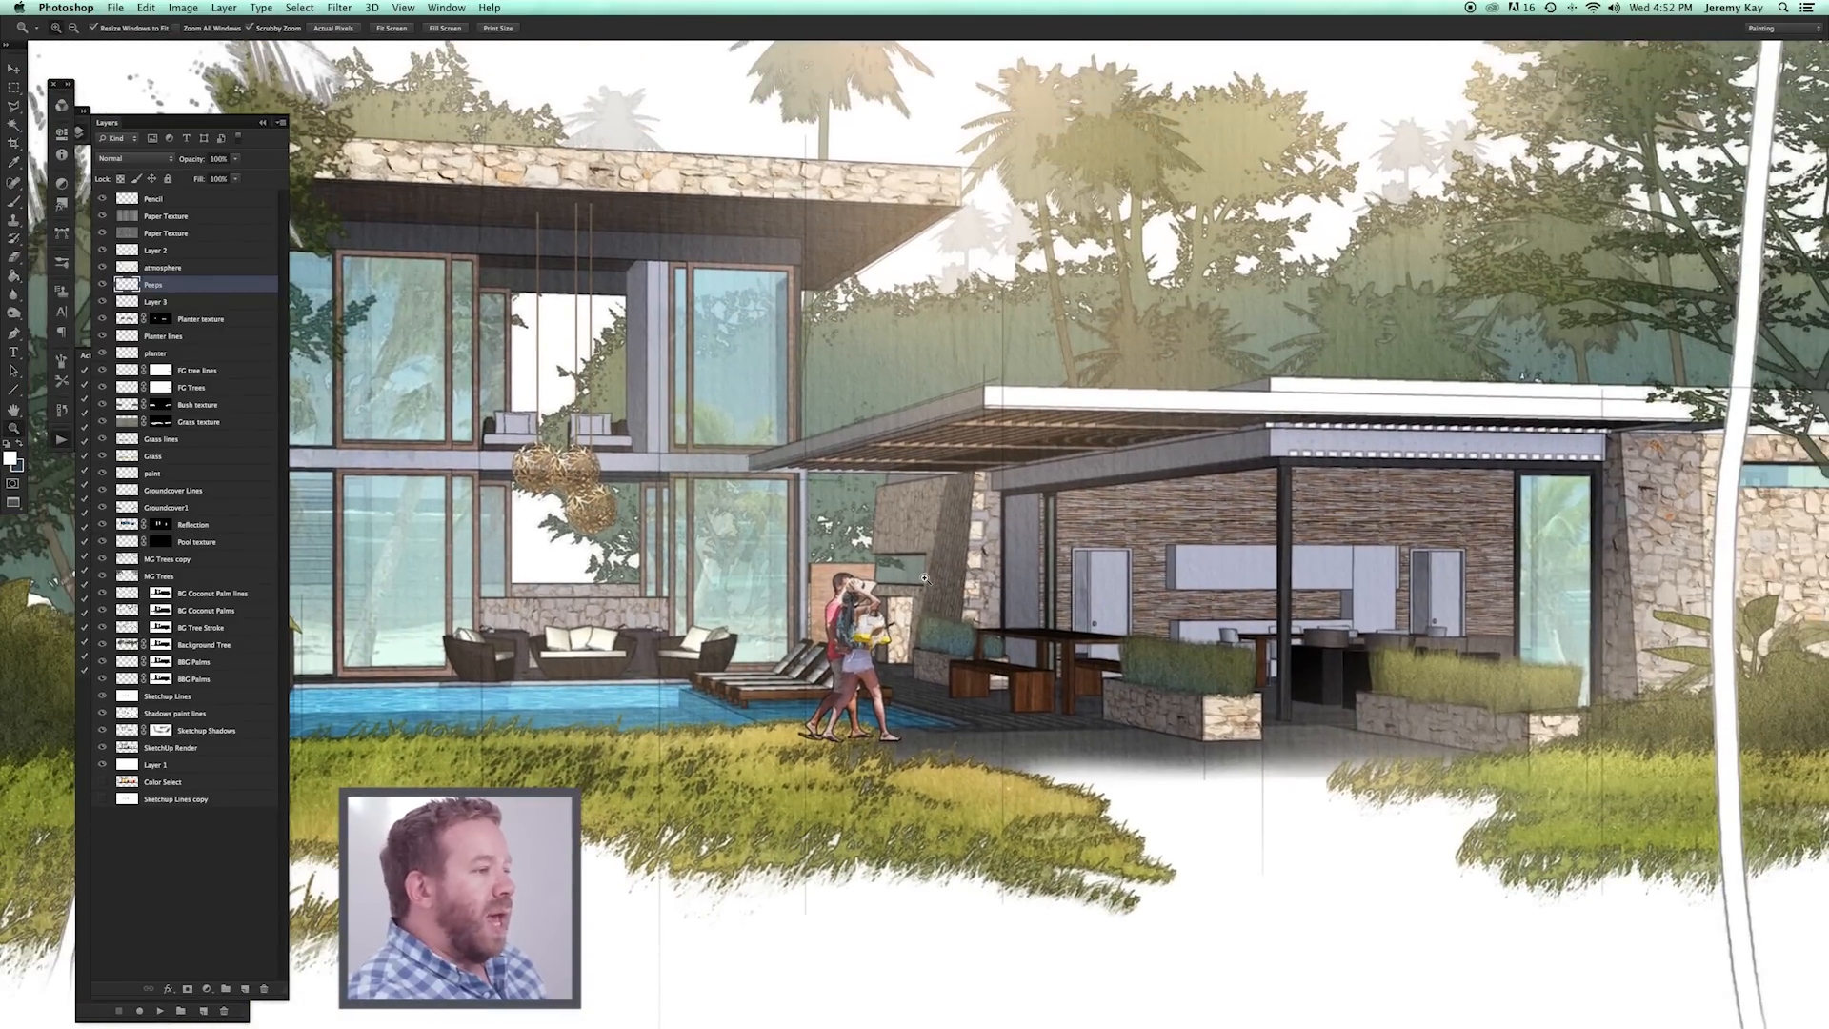
left_click_drag(1105, 588, 1094, 590)
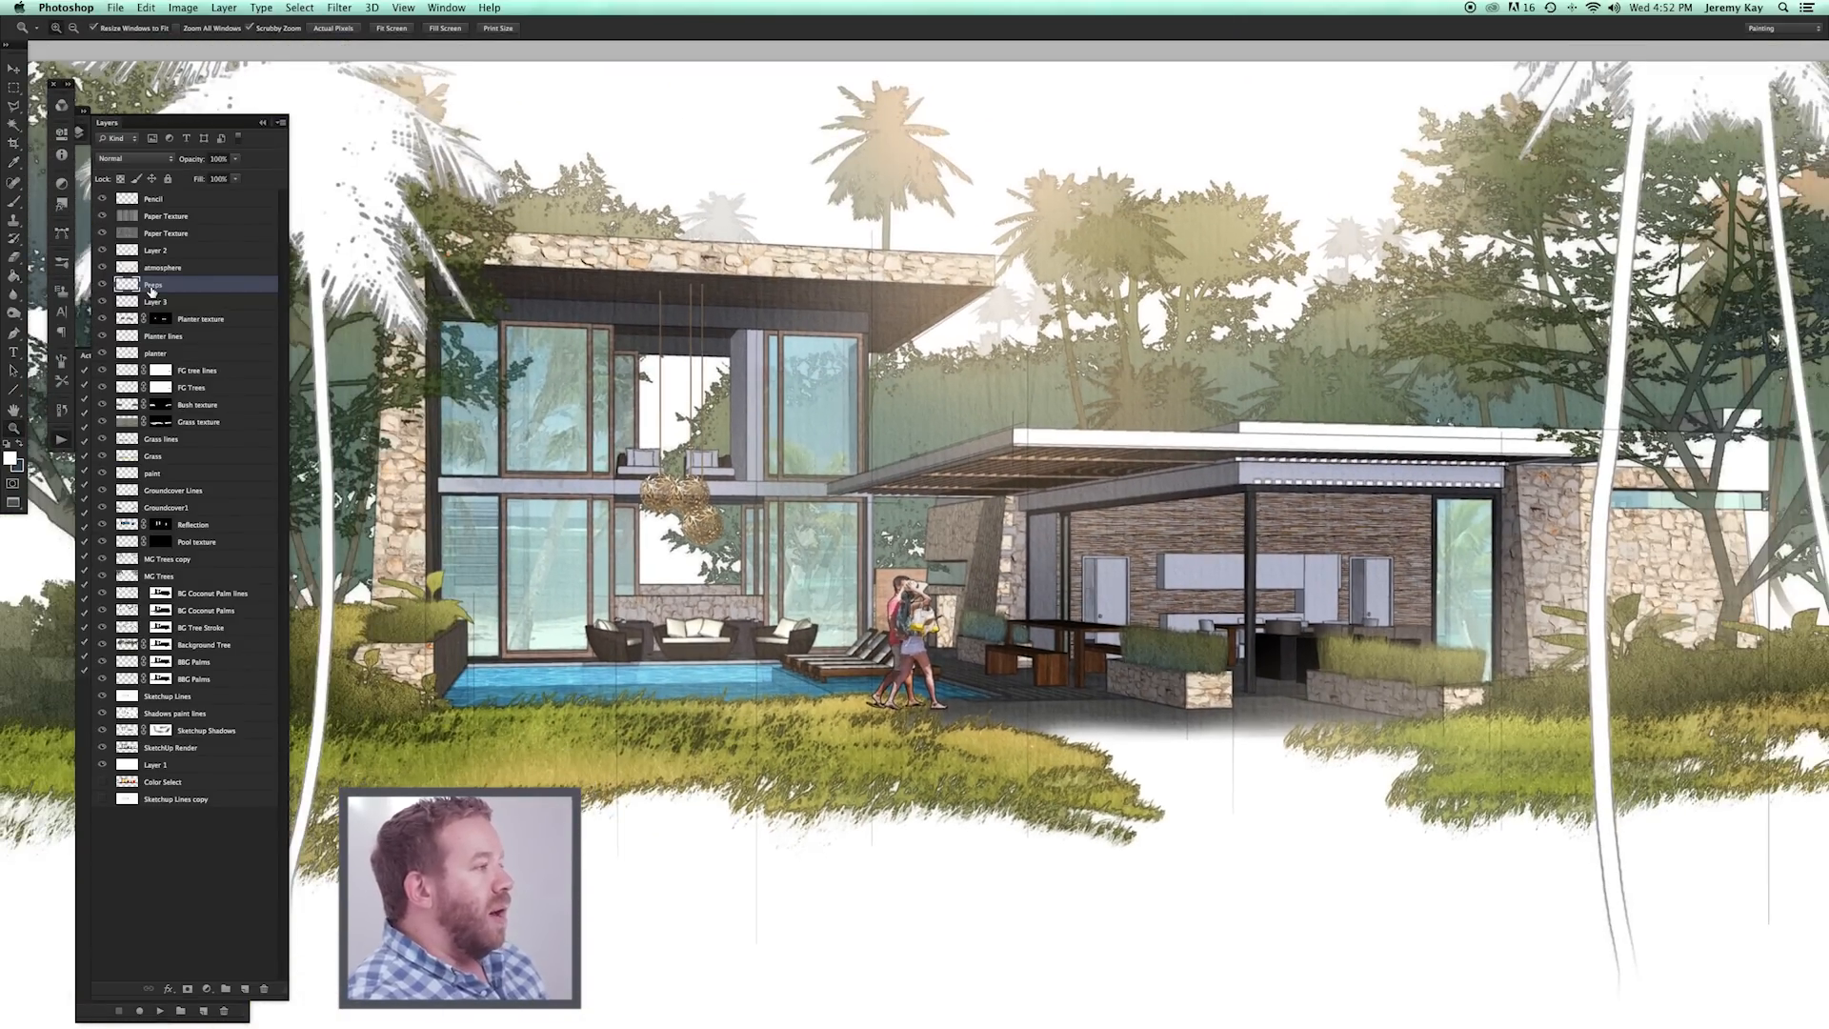
left_click_drag(150, 291, 156, 246)
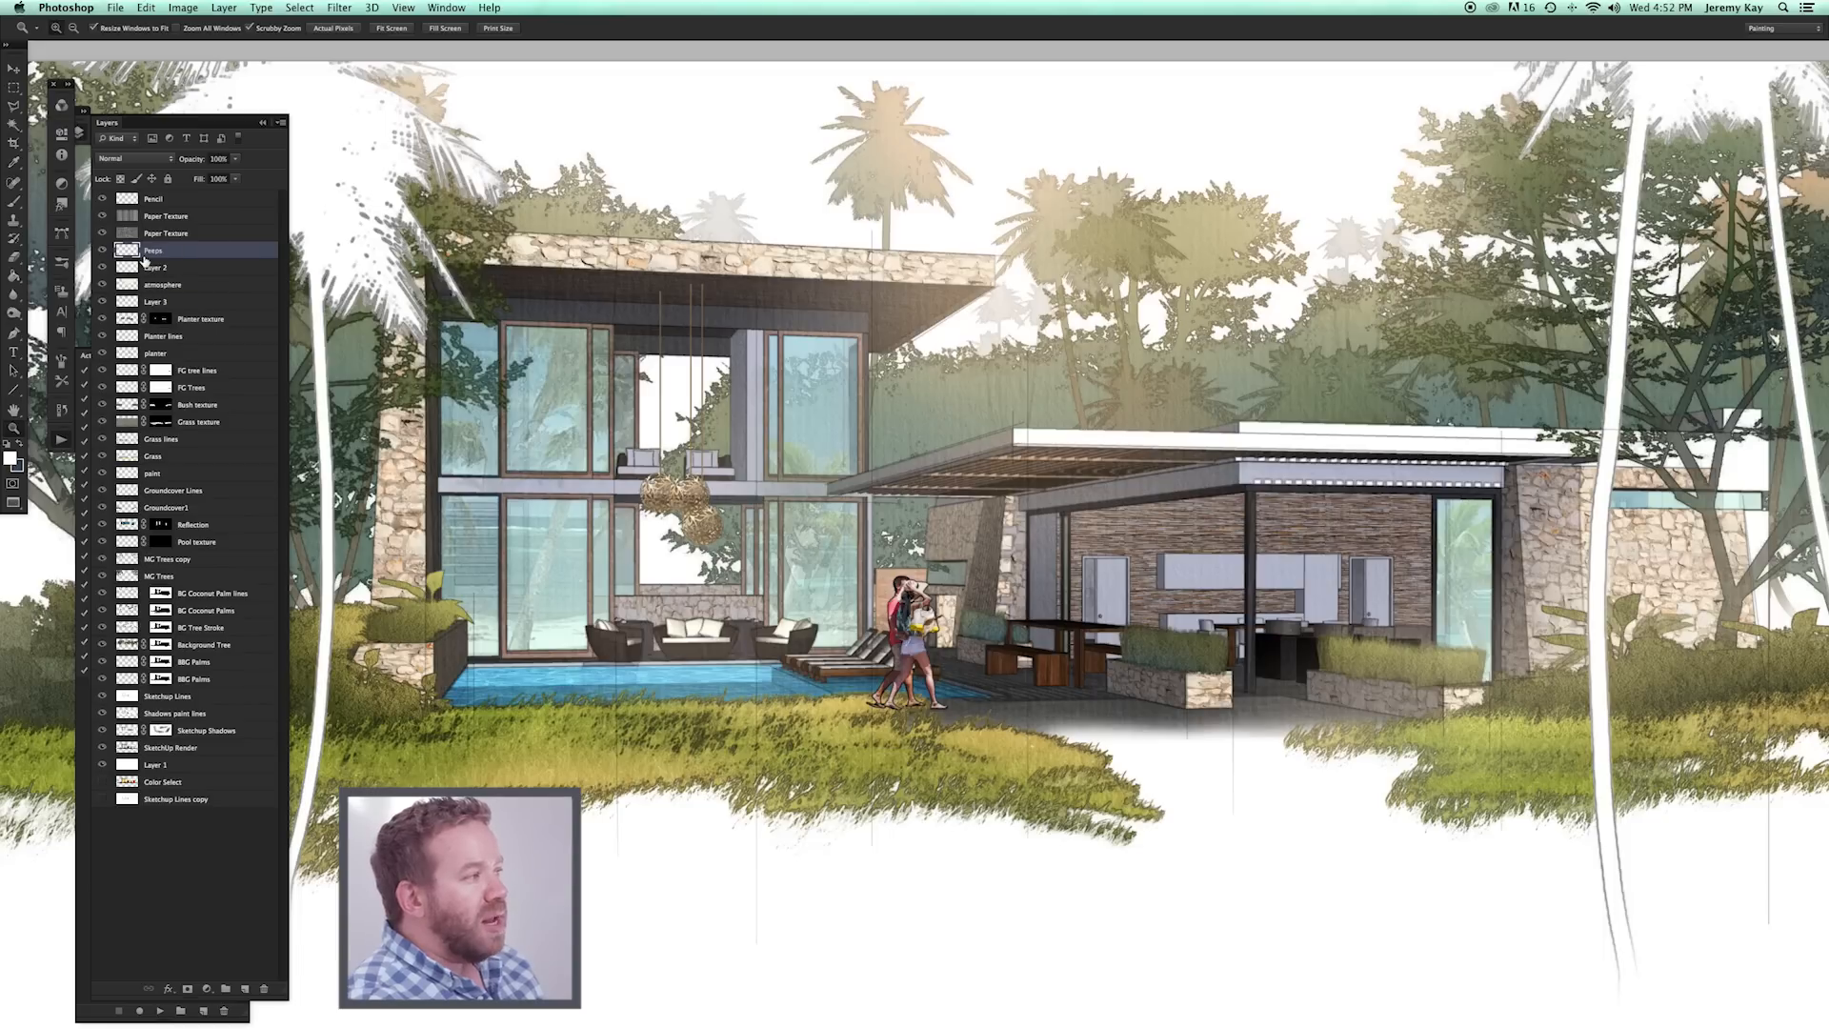
mouse_move(148, 252)
left_mouse_down()
mouse_move(155, 288)
mouse_move(152, 249)
left_mouse_up()
Load the Grass layer's outline as a selection and mask the Peeps layer so the grass hides the couple's overlapping feet.
left_click_drag(987, 592, 1060, 706)
left_click(1057, 616)
left_click_drag(874, 713, 950, 794)
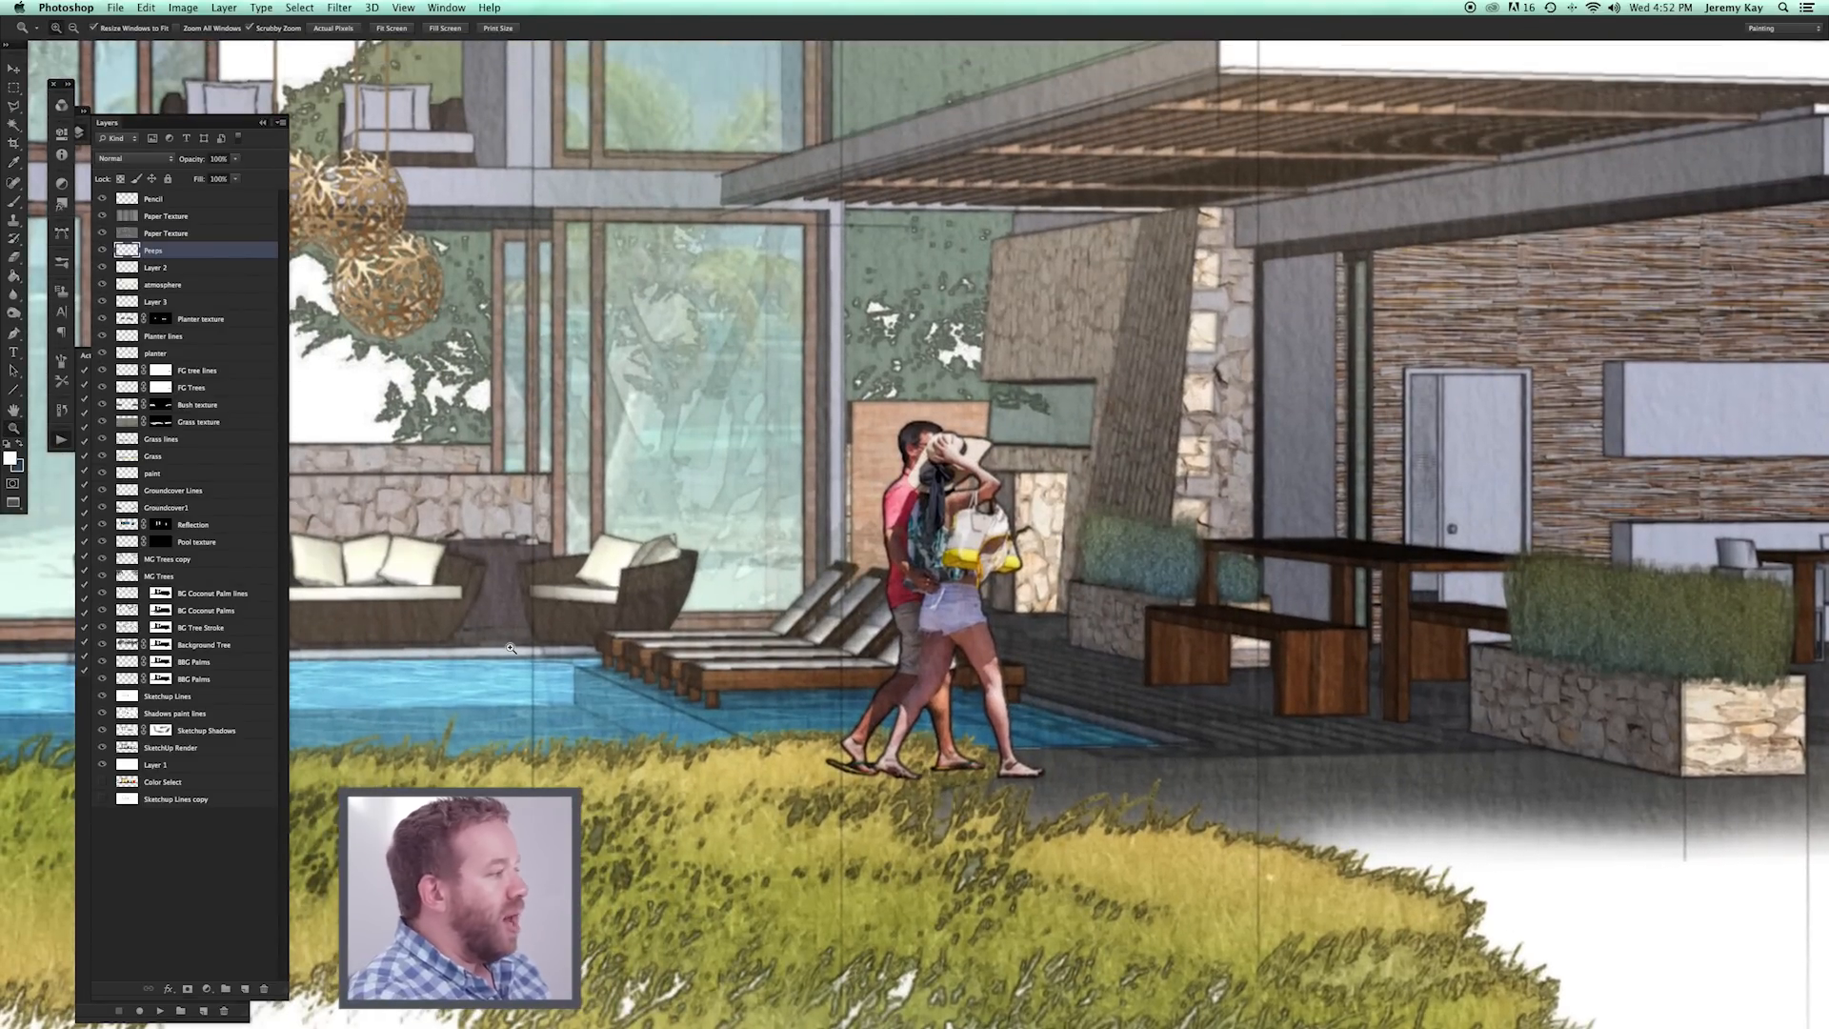
left_click(124, 459, "super")
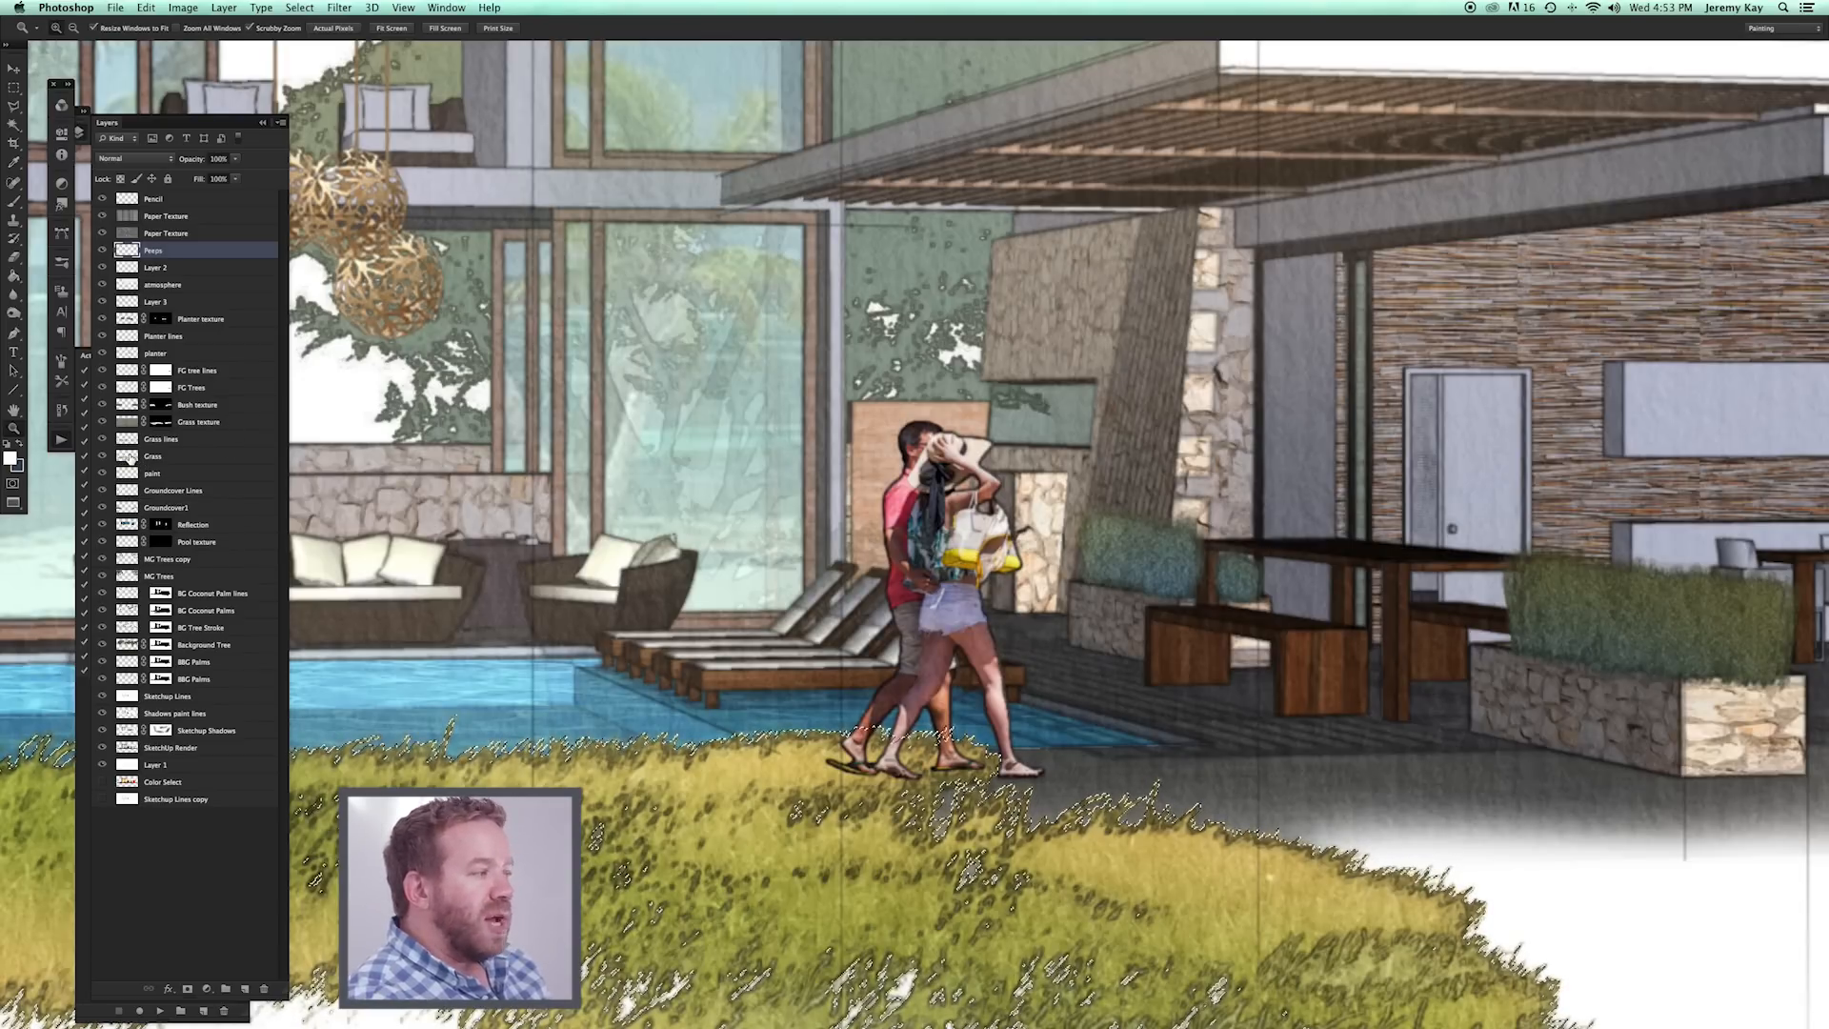
mouse_move(277, 1012)
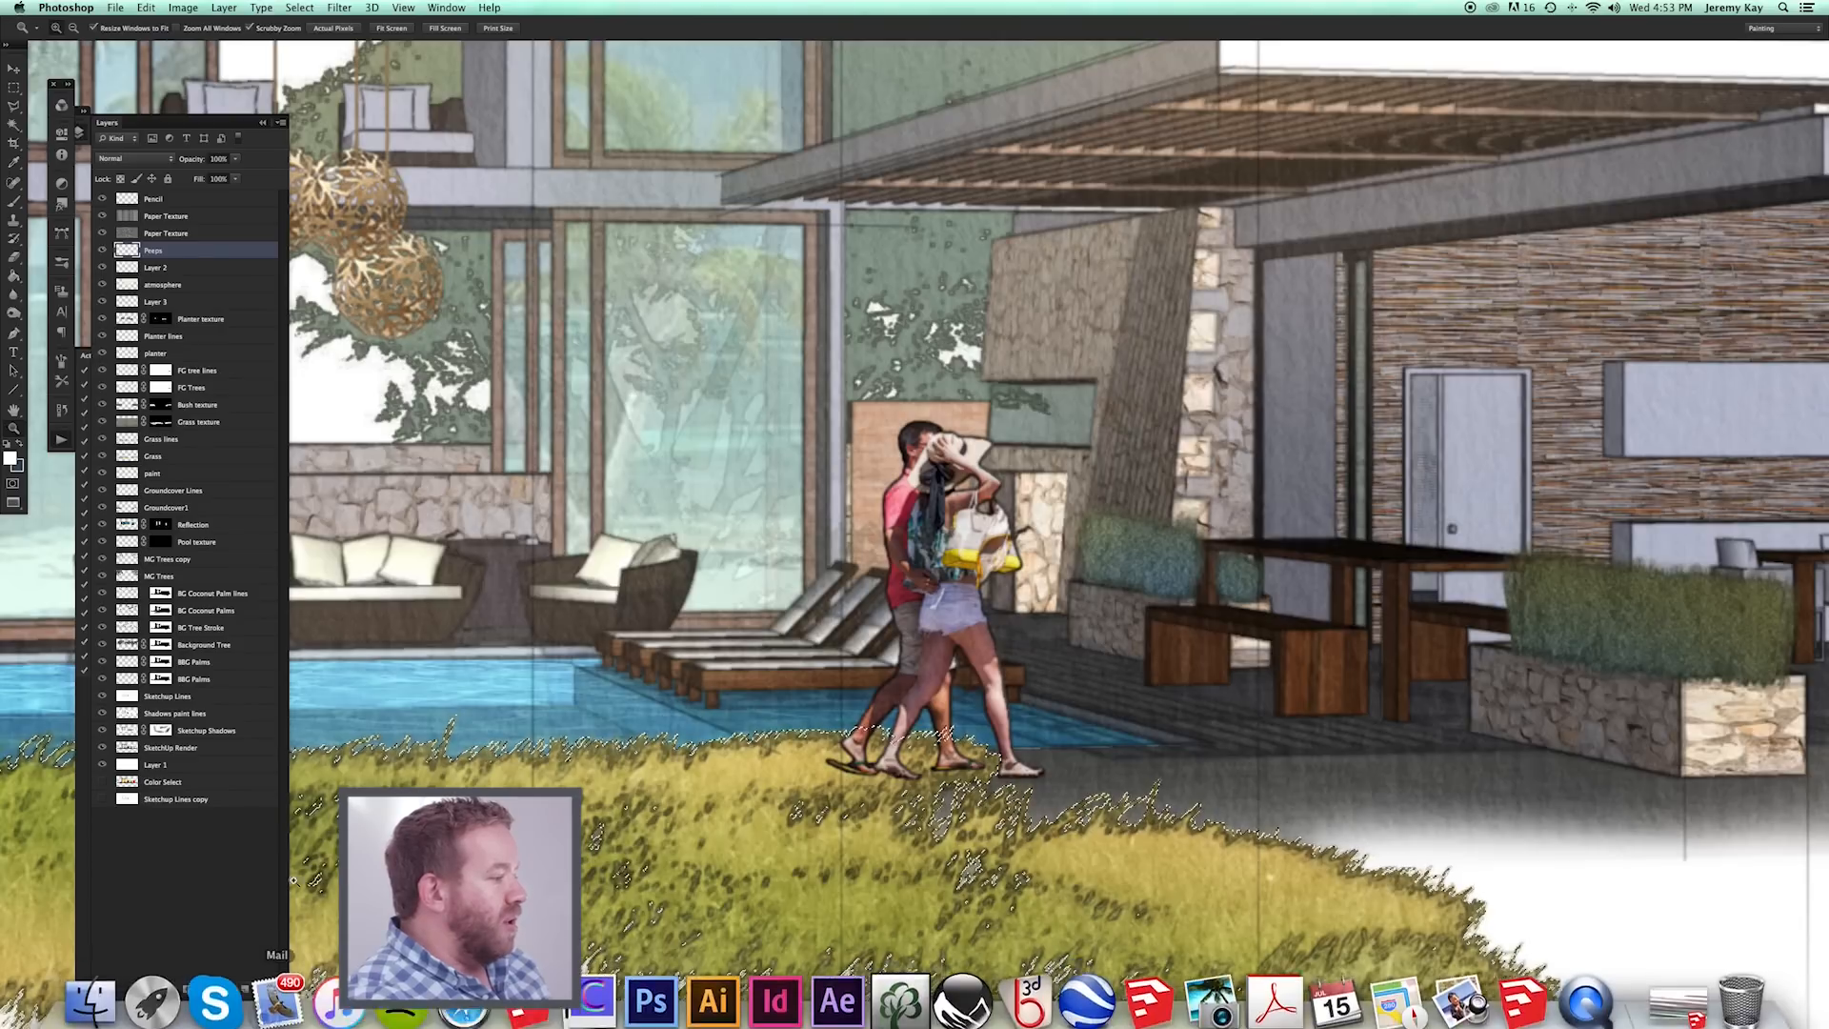
left_click(188, 989)
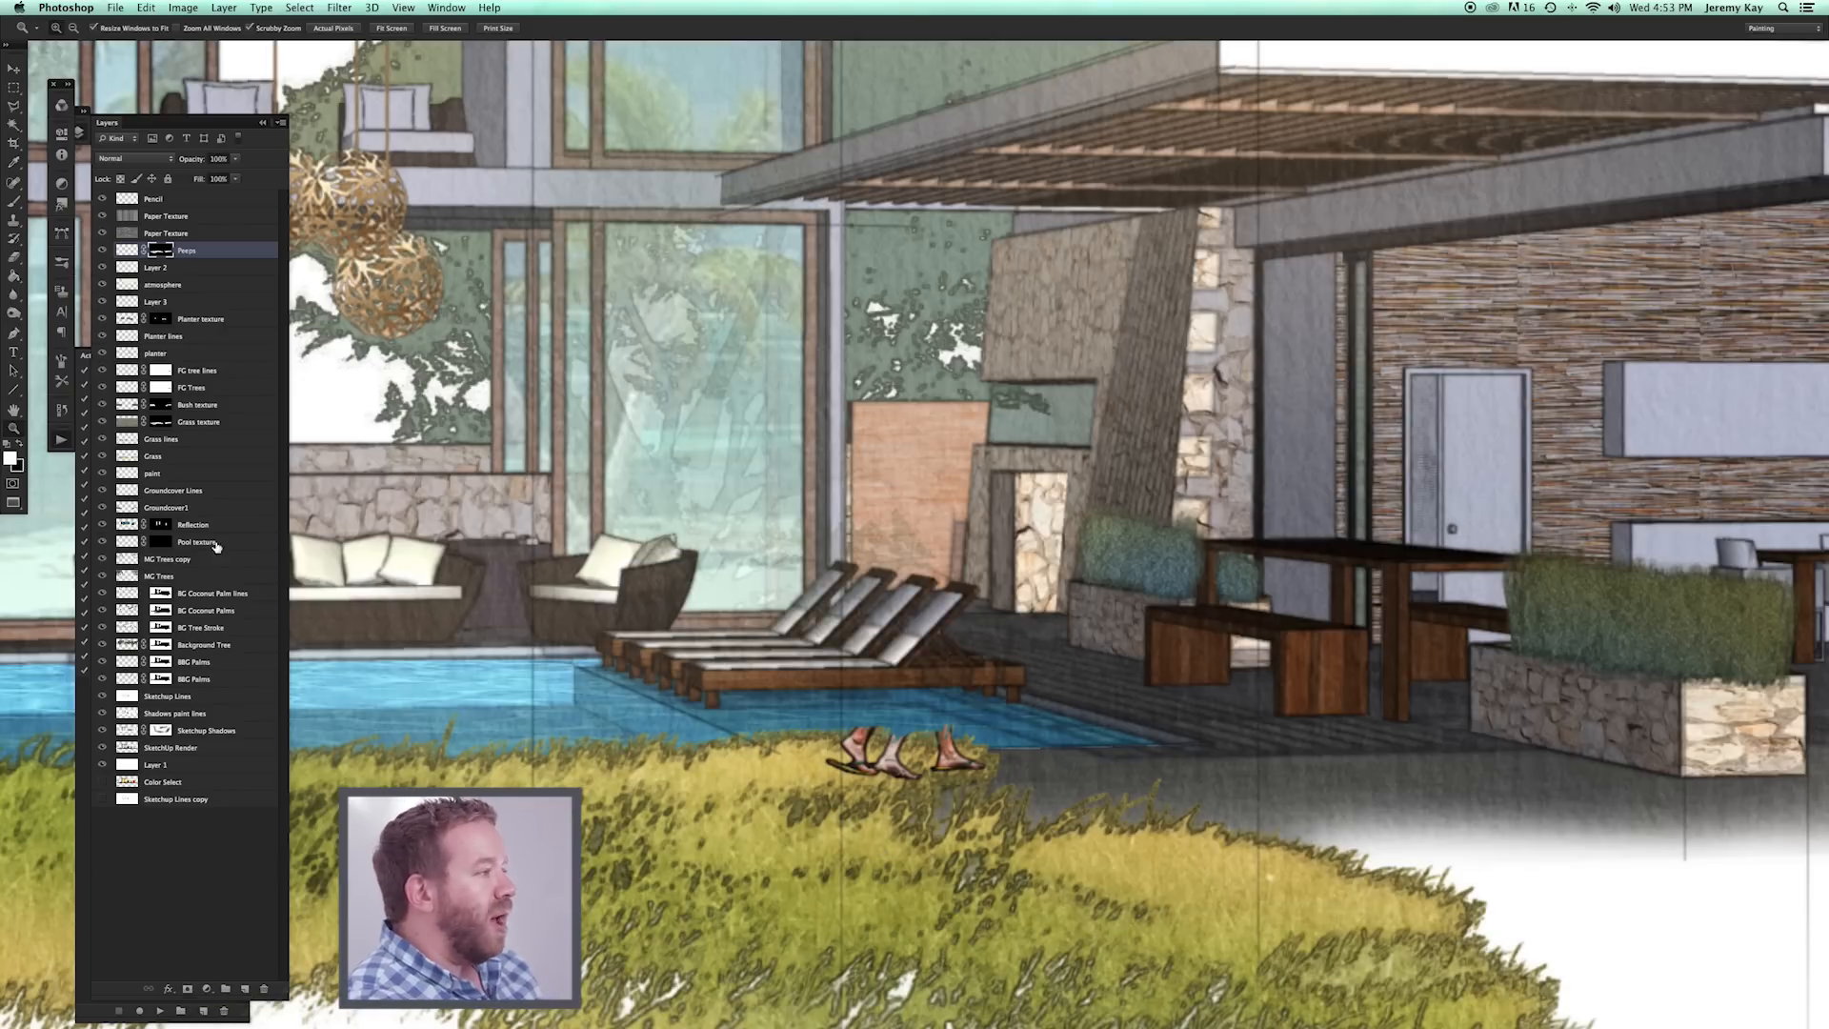
key("super+z")
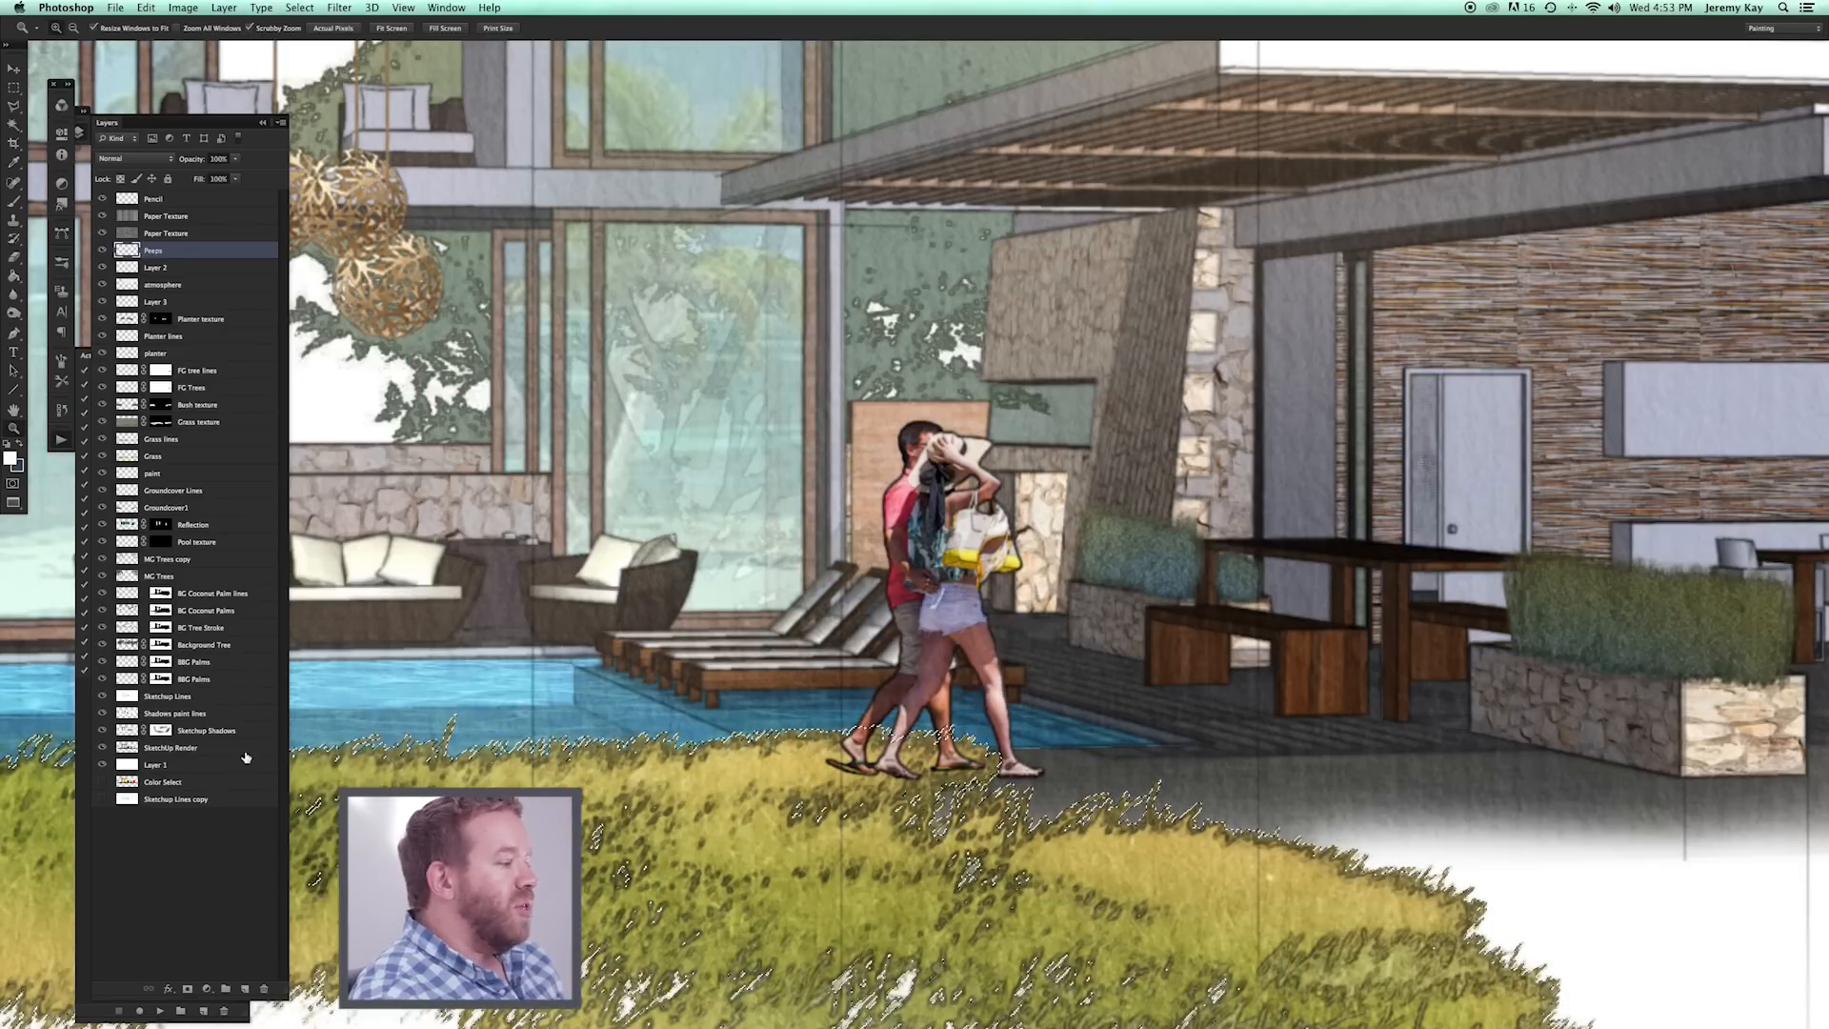
left_click(187, 989, "alt")
left_click_drag(938, 762, 1034, 778)
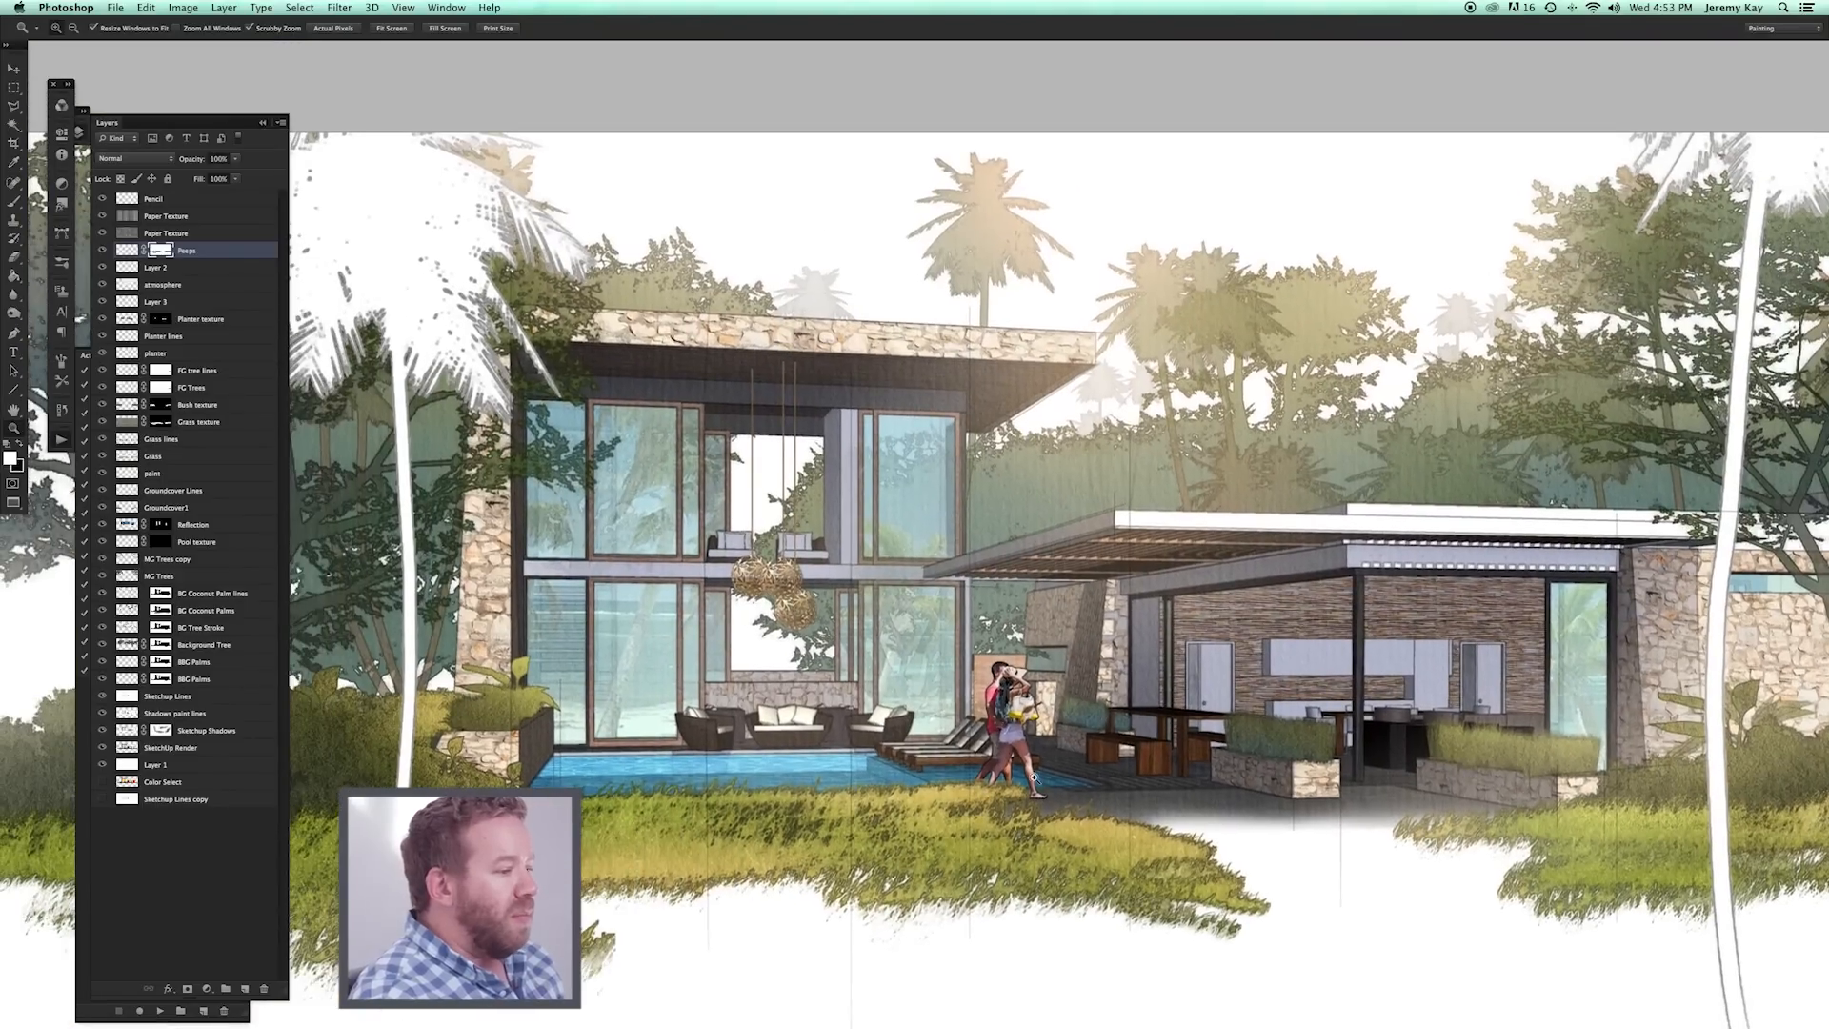
left_click(1033, 779)
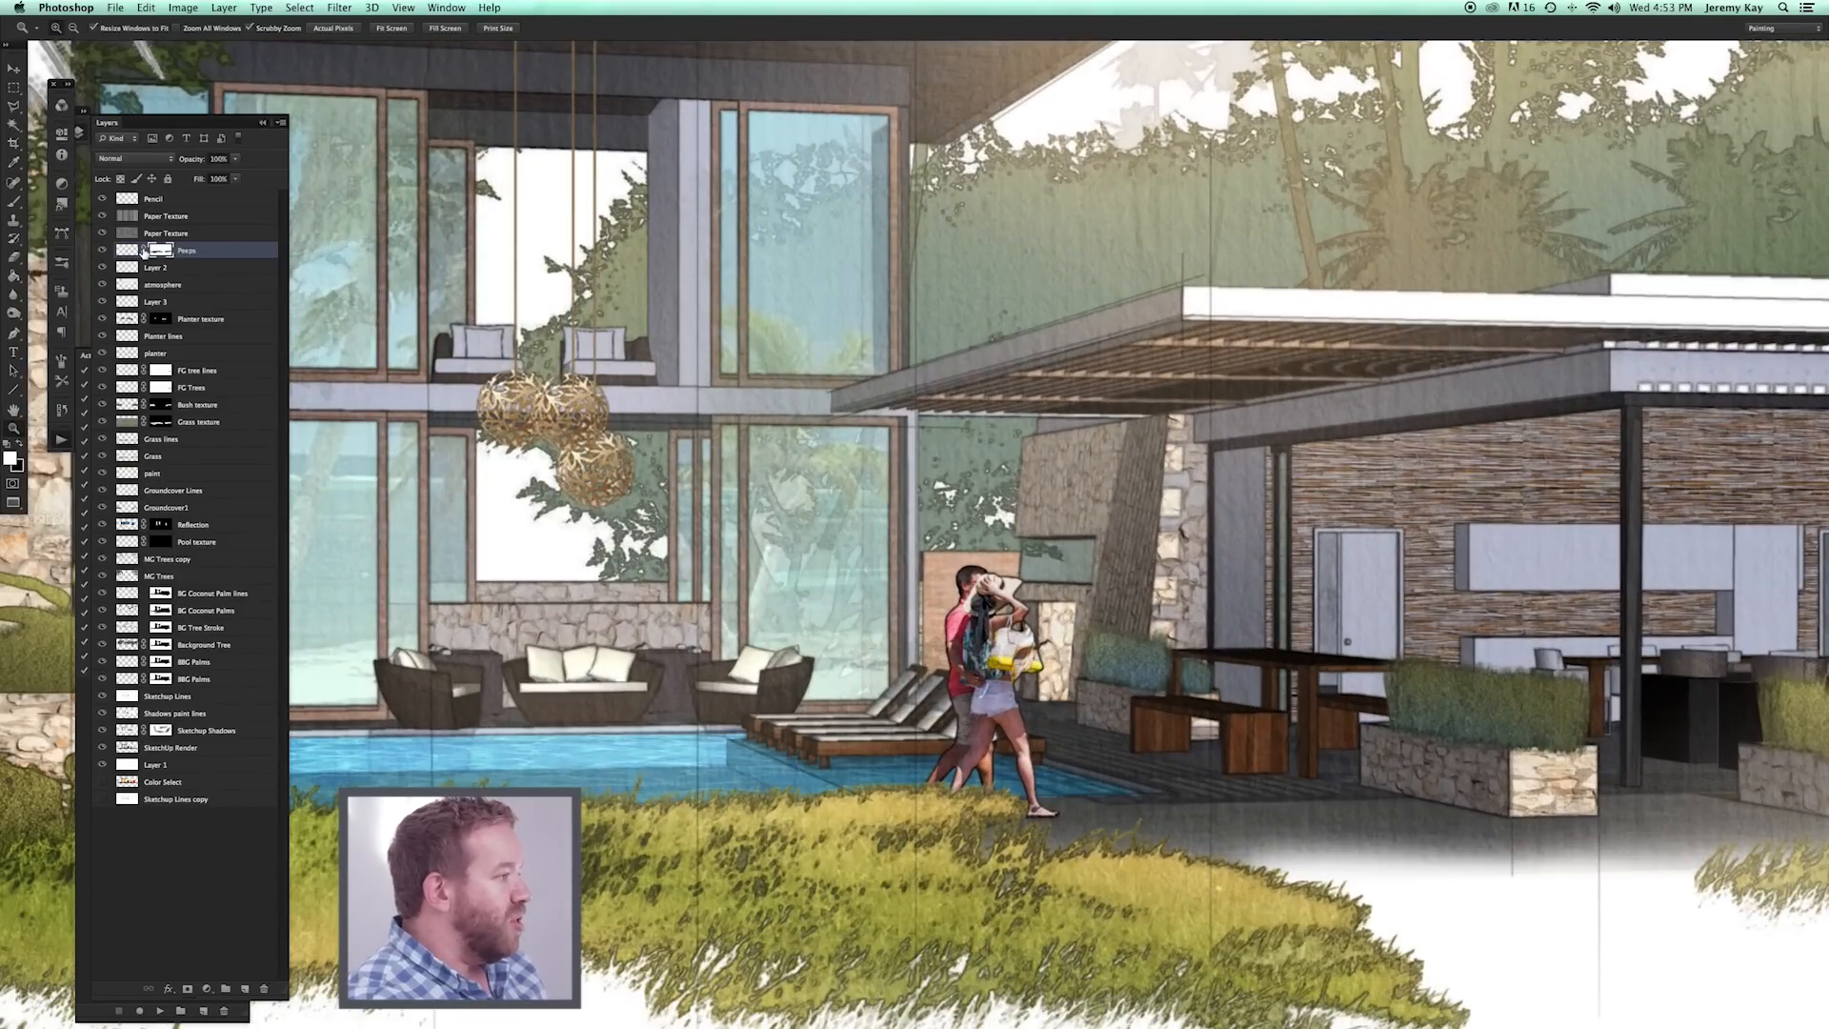
Free-transform the couple independently of its mask to refine its size and position at the grass edge.
left_click(131, 252)
key("super+t")
left_click_drag(1060, 821, 997, 762)
key("Return")
Select the Sketchup Shadows layer from the layers lying under the pavilion roof's front edge.
key("z")
left_click_drag(1154, 761, 890, 727)
left_click_drag(877, 791, 1009, 861)
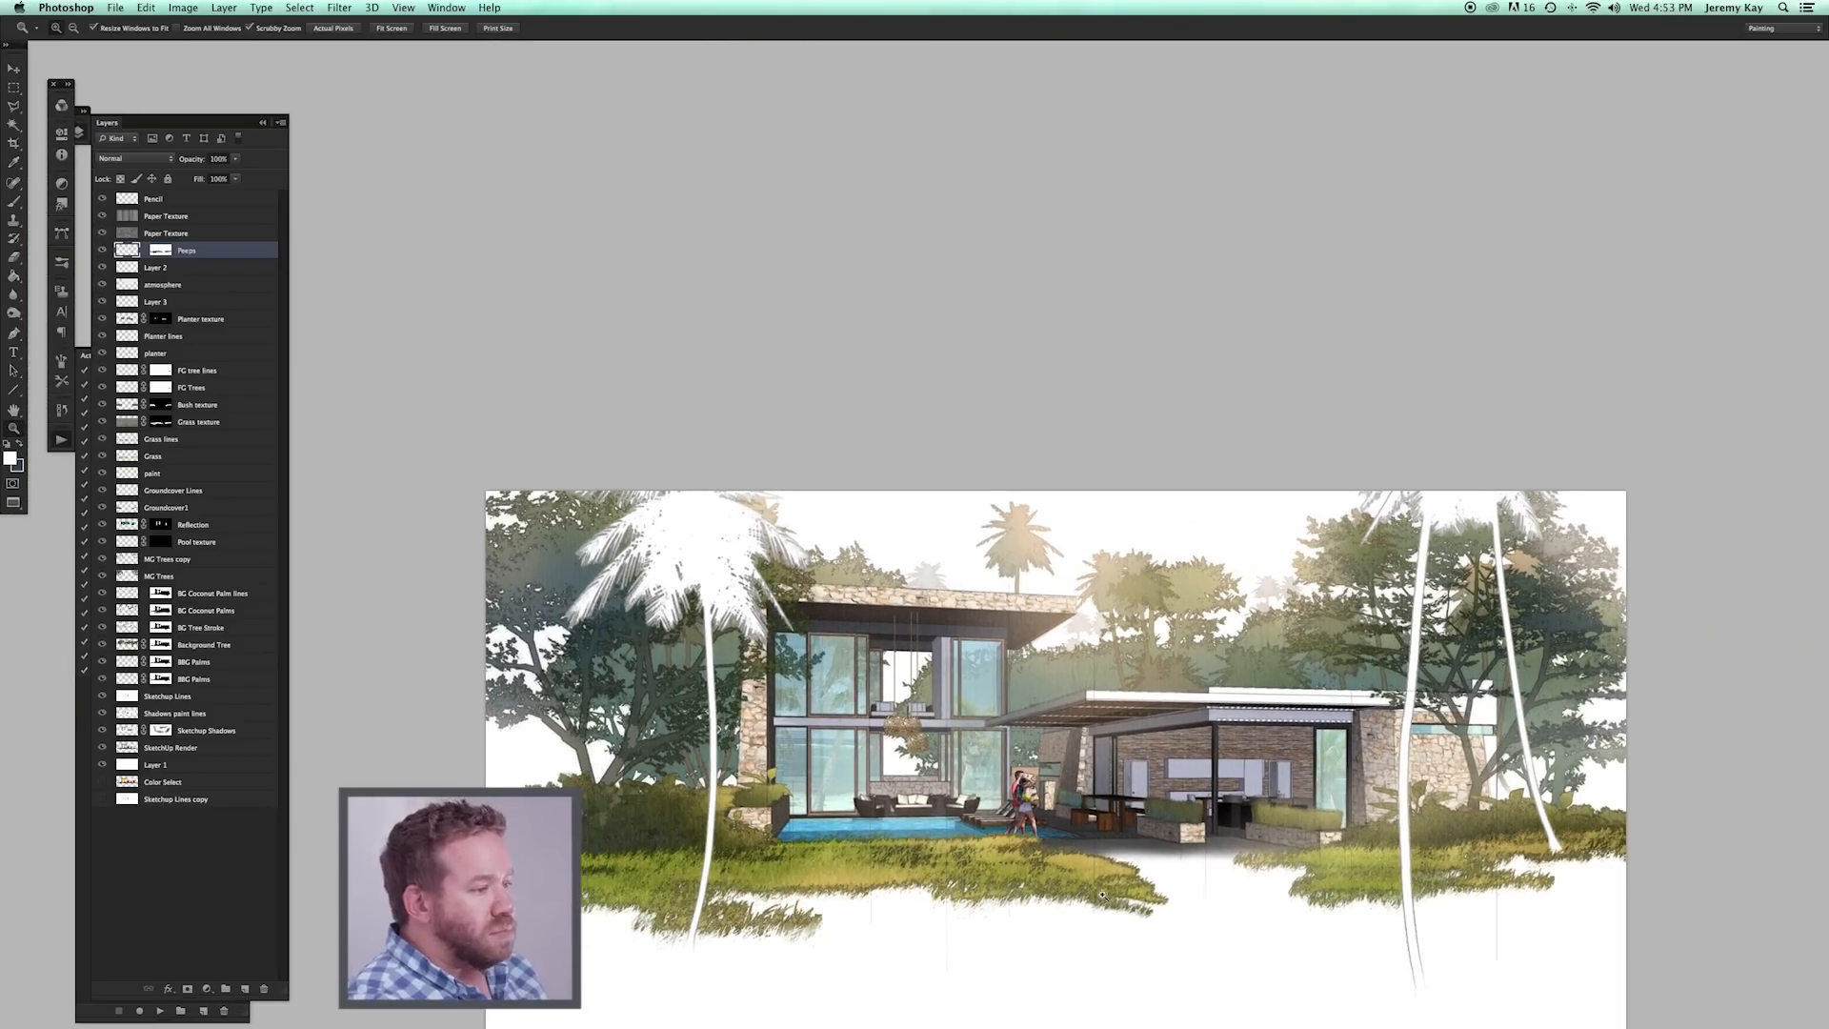
left_click_drag(1176, 904, 1079, 695)
left_click(1028, 577)
left_click_drag(1027, 575, 1101, 567)
left_click(1095, 520)
key("v")
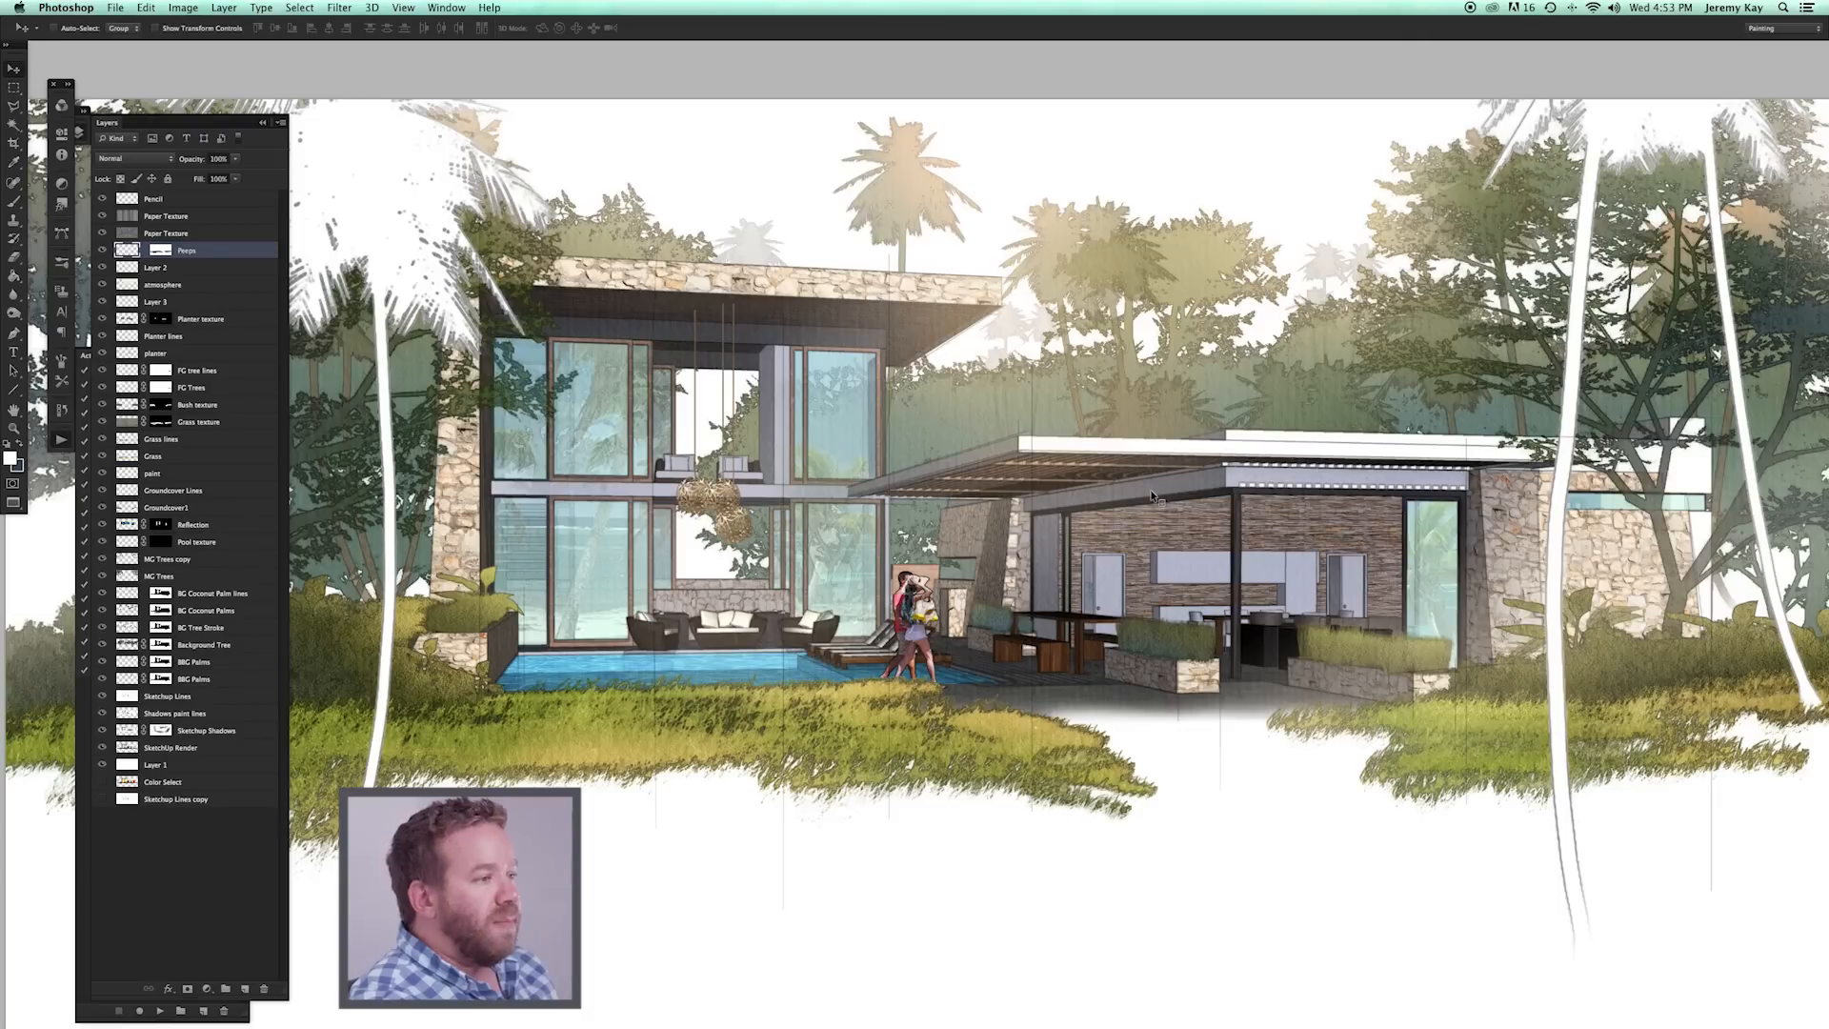
right_click(1152, 493)
left_click(1152, 495)
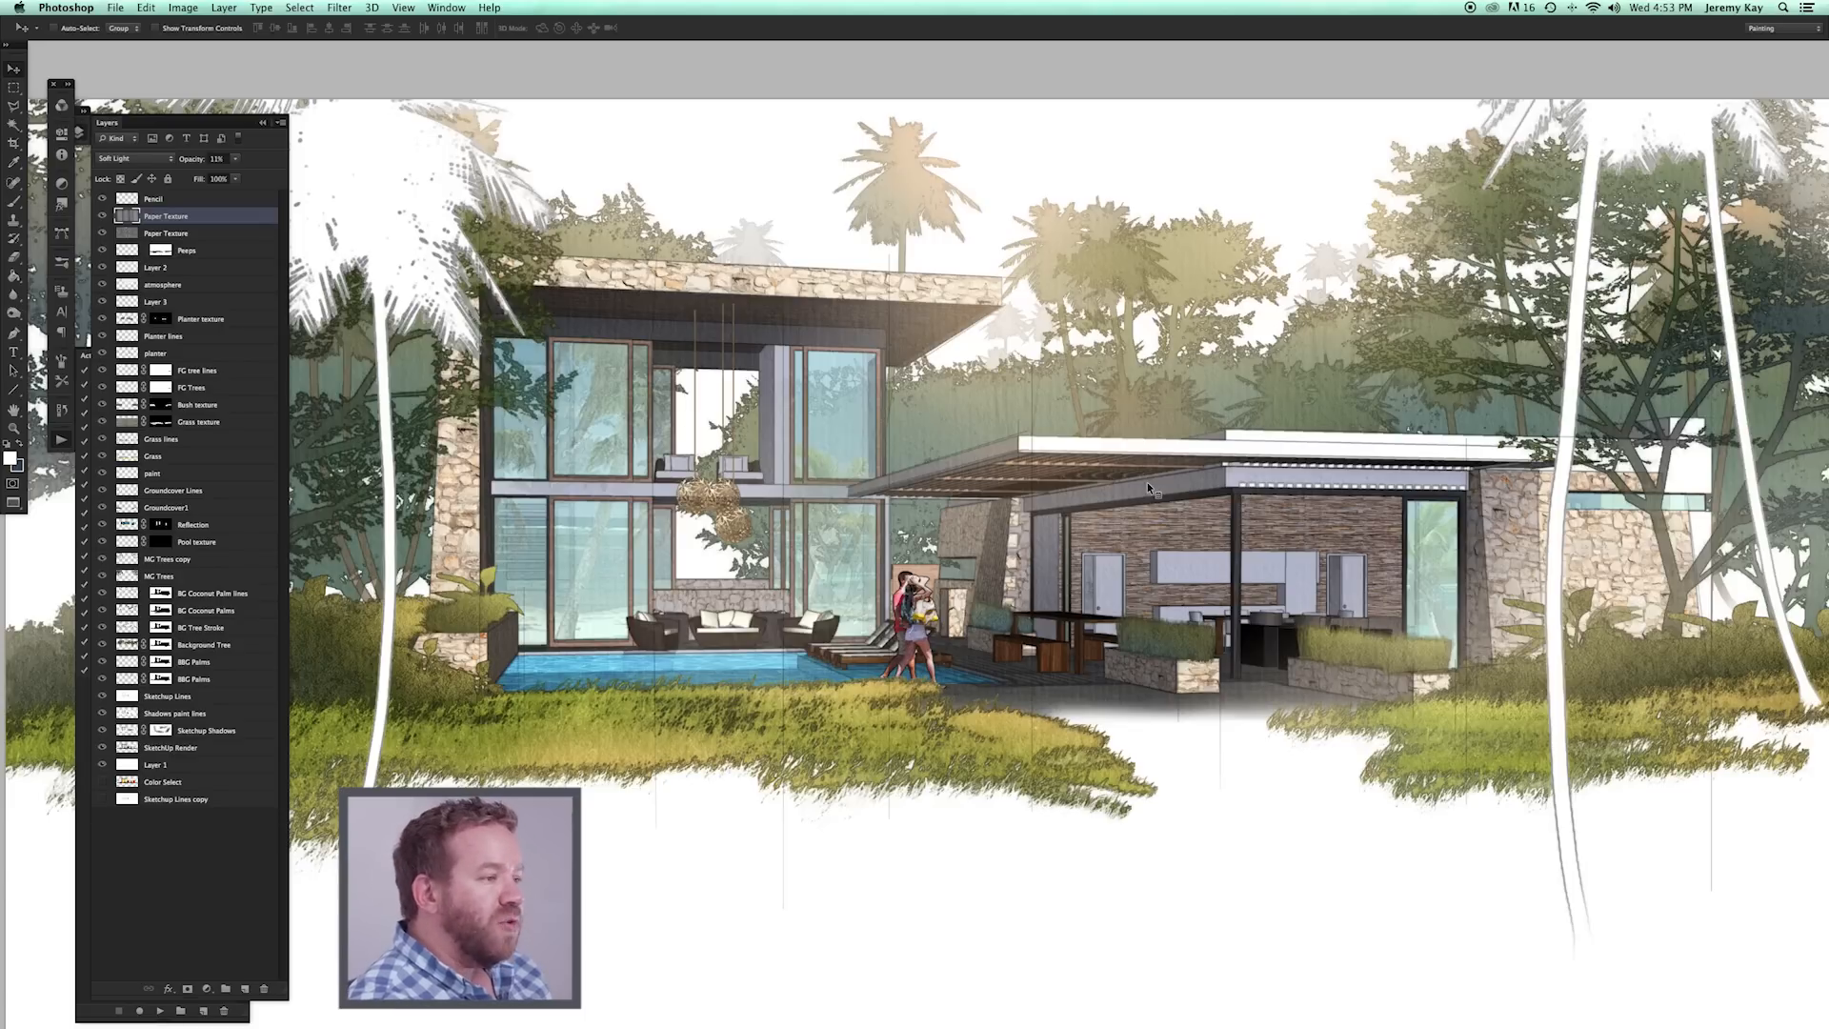
right_click(1147, 482)
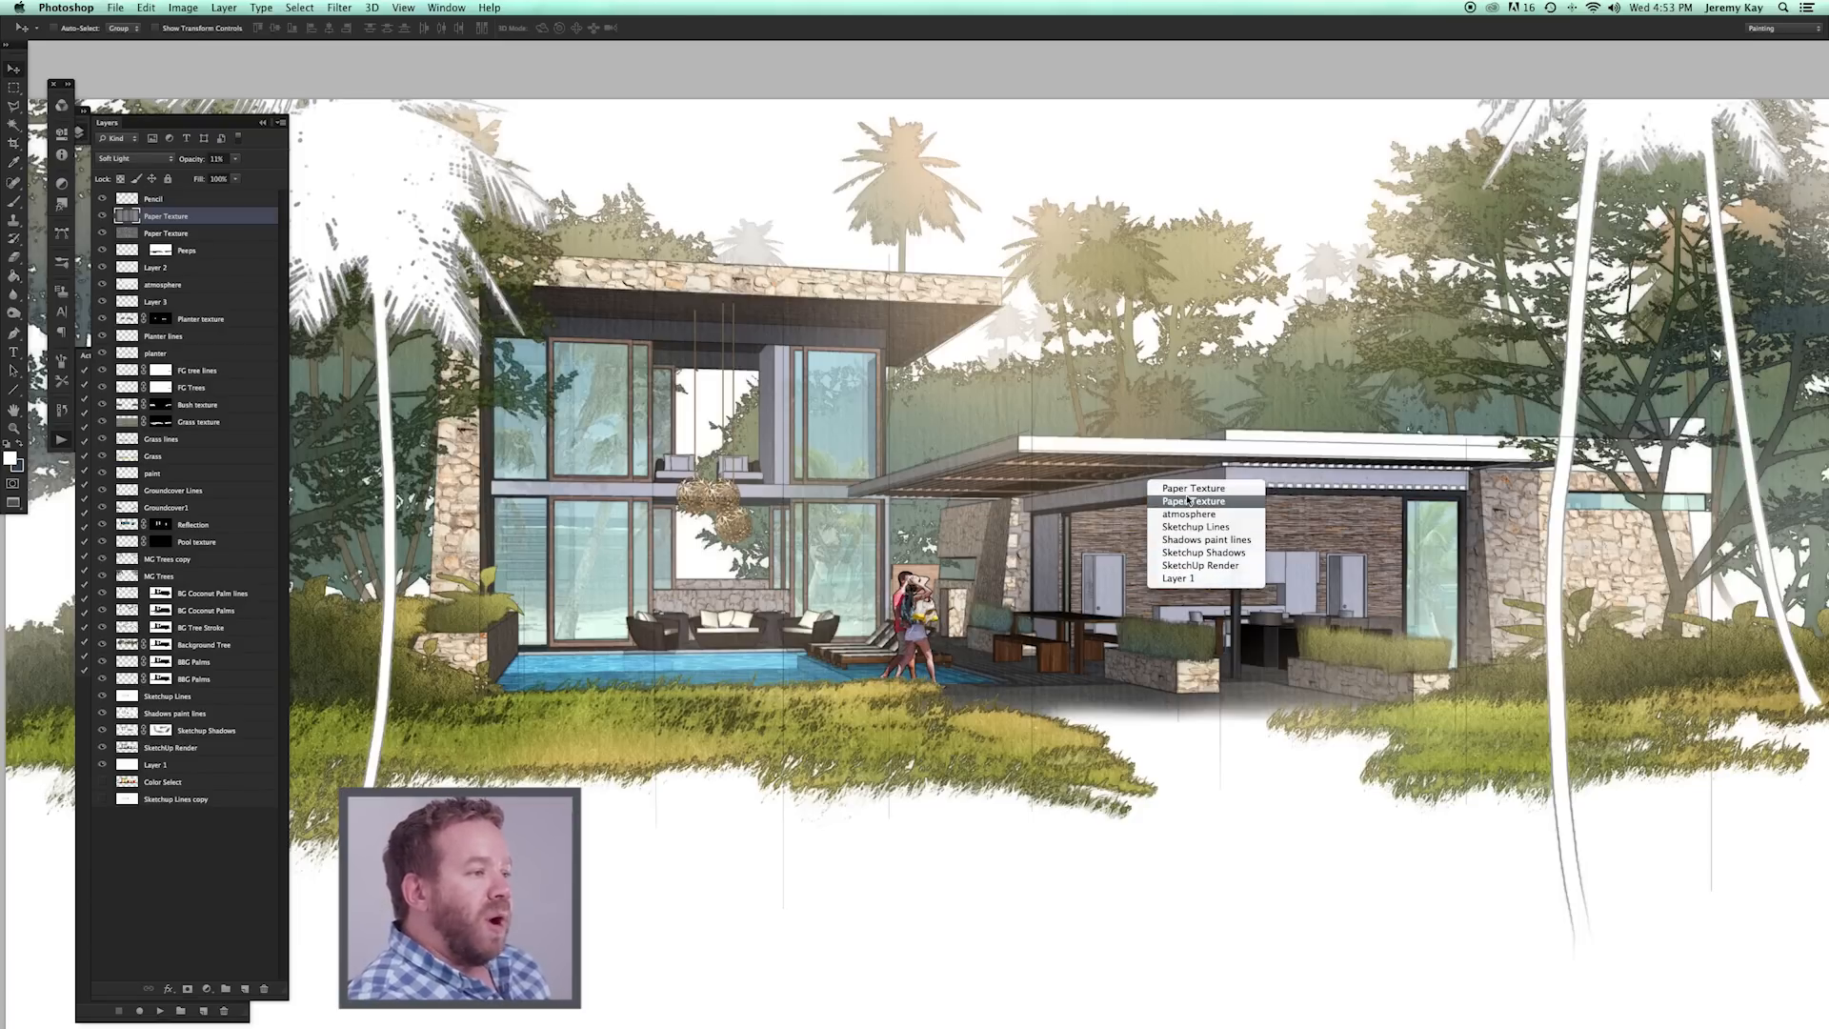
left_click(1186, 552)
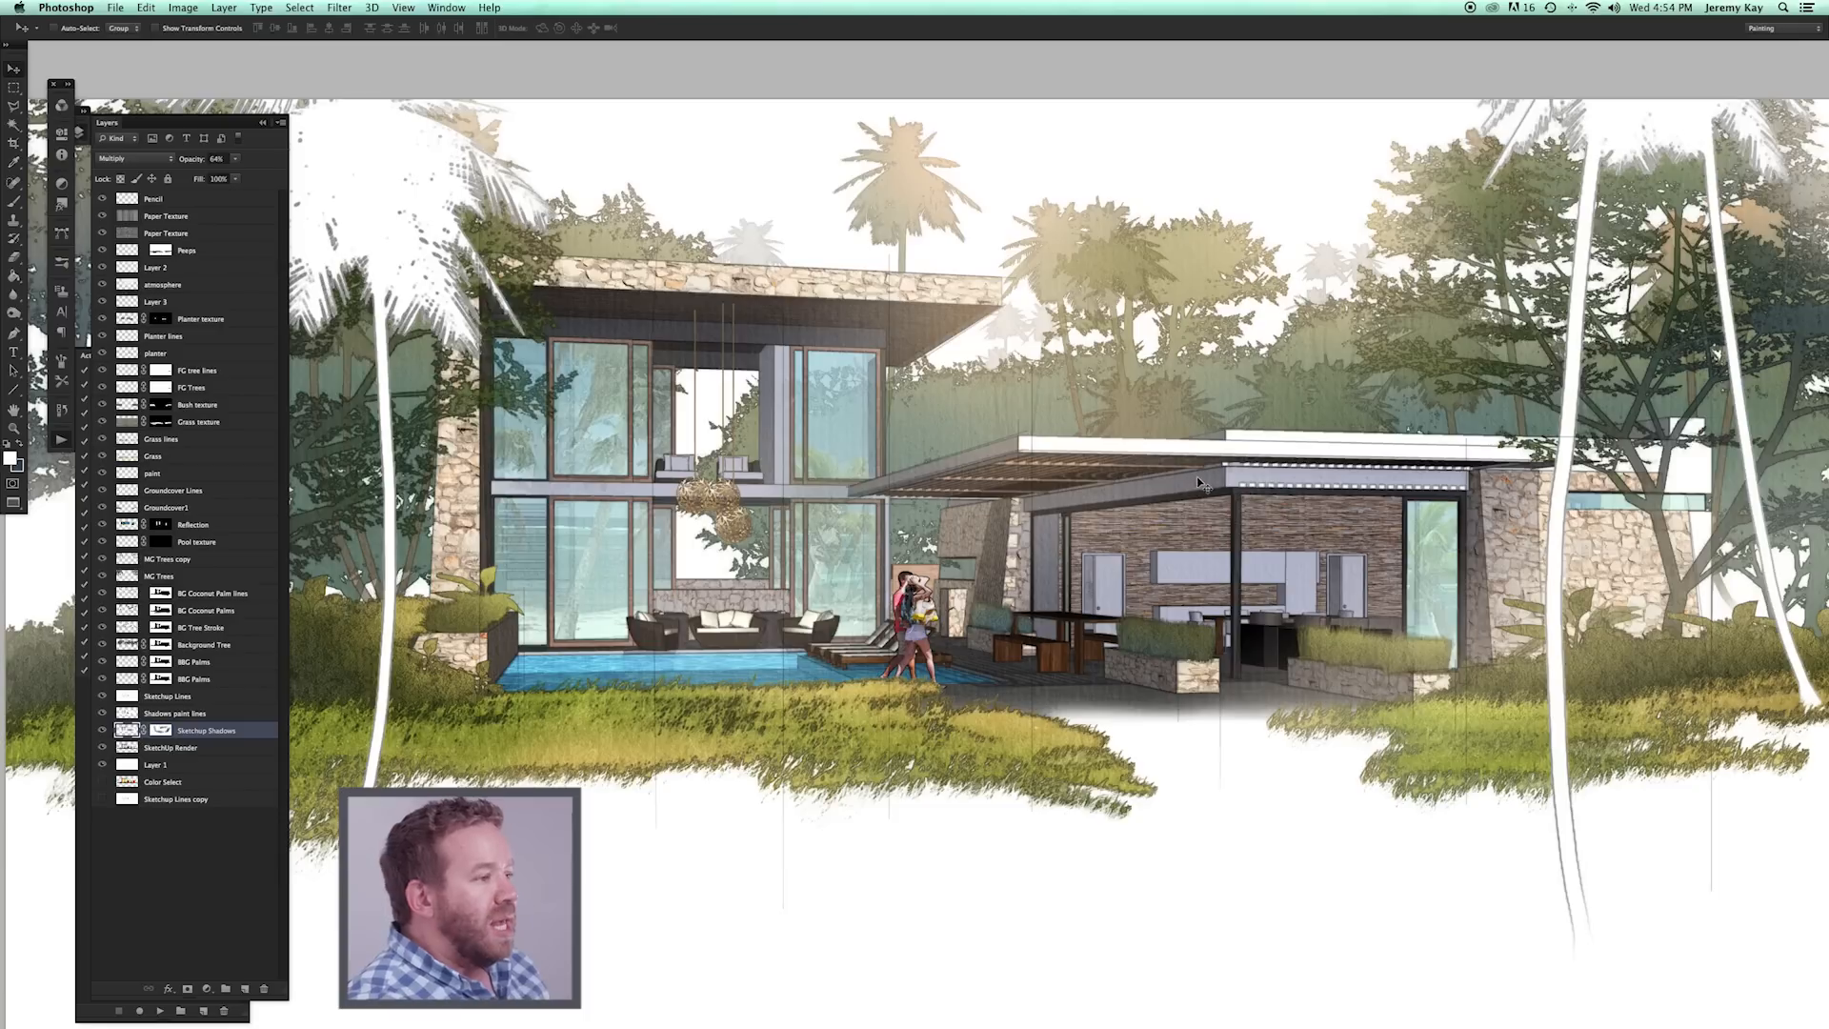
Give the Eraser the soft round 30 px tip and make the Sketchup Shadows layer's mask the editing target.
key("e")
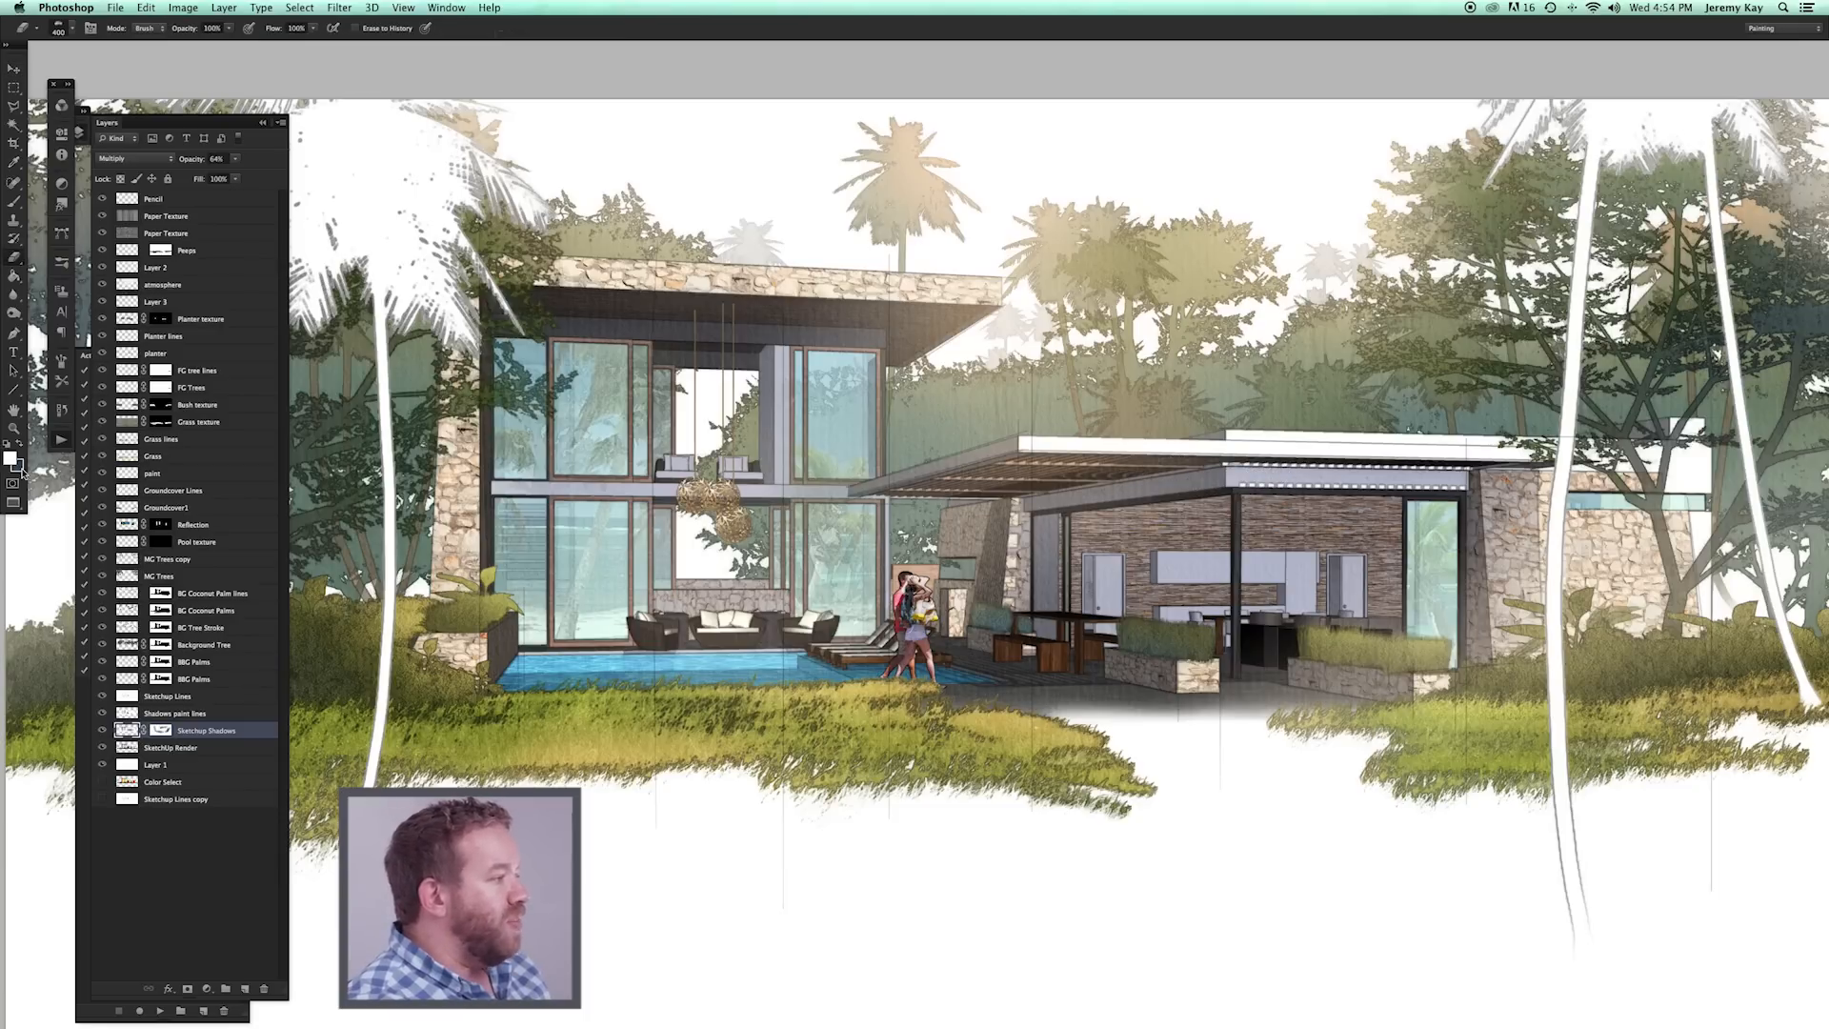
left_click(13, 428)
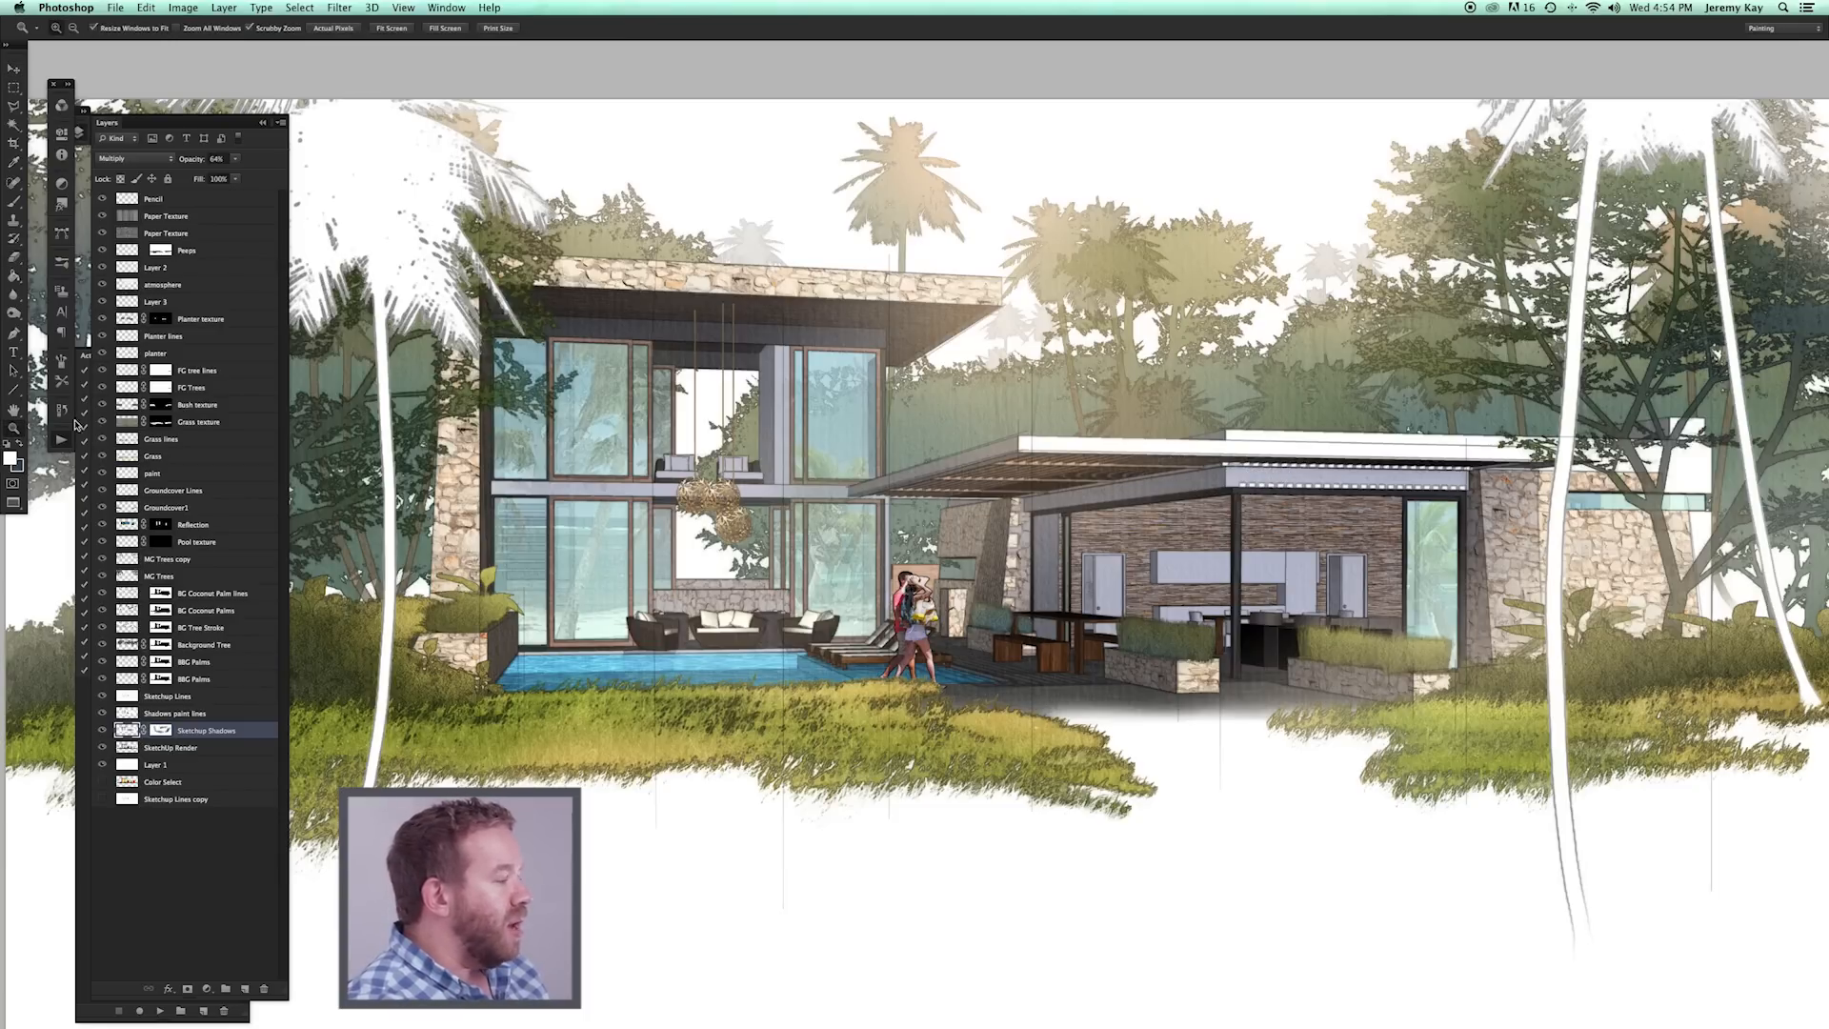
left_click(58, 364)
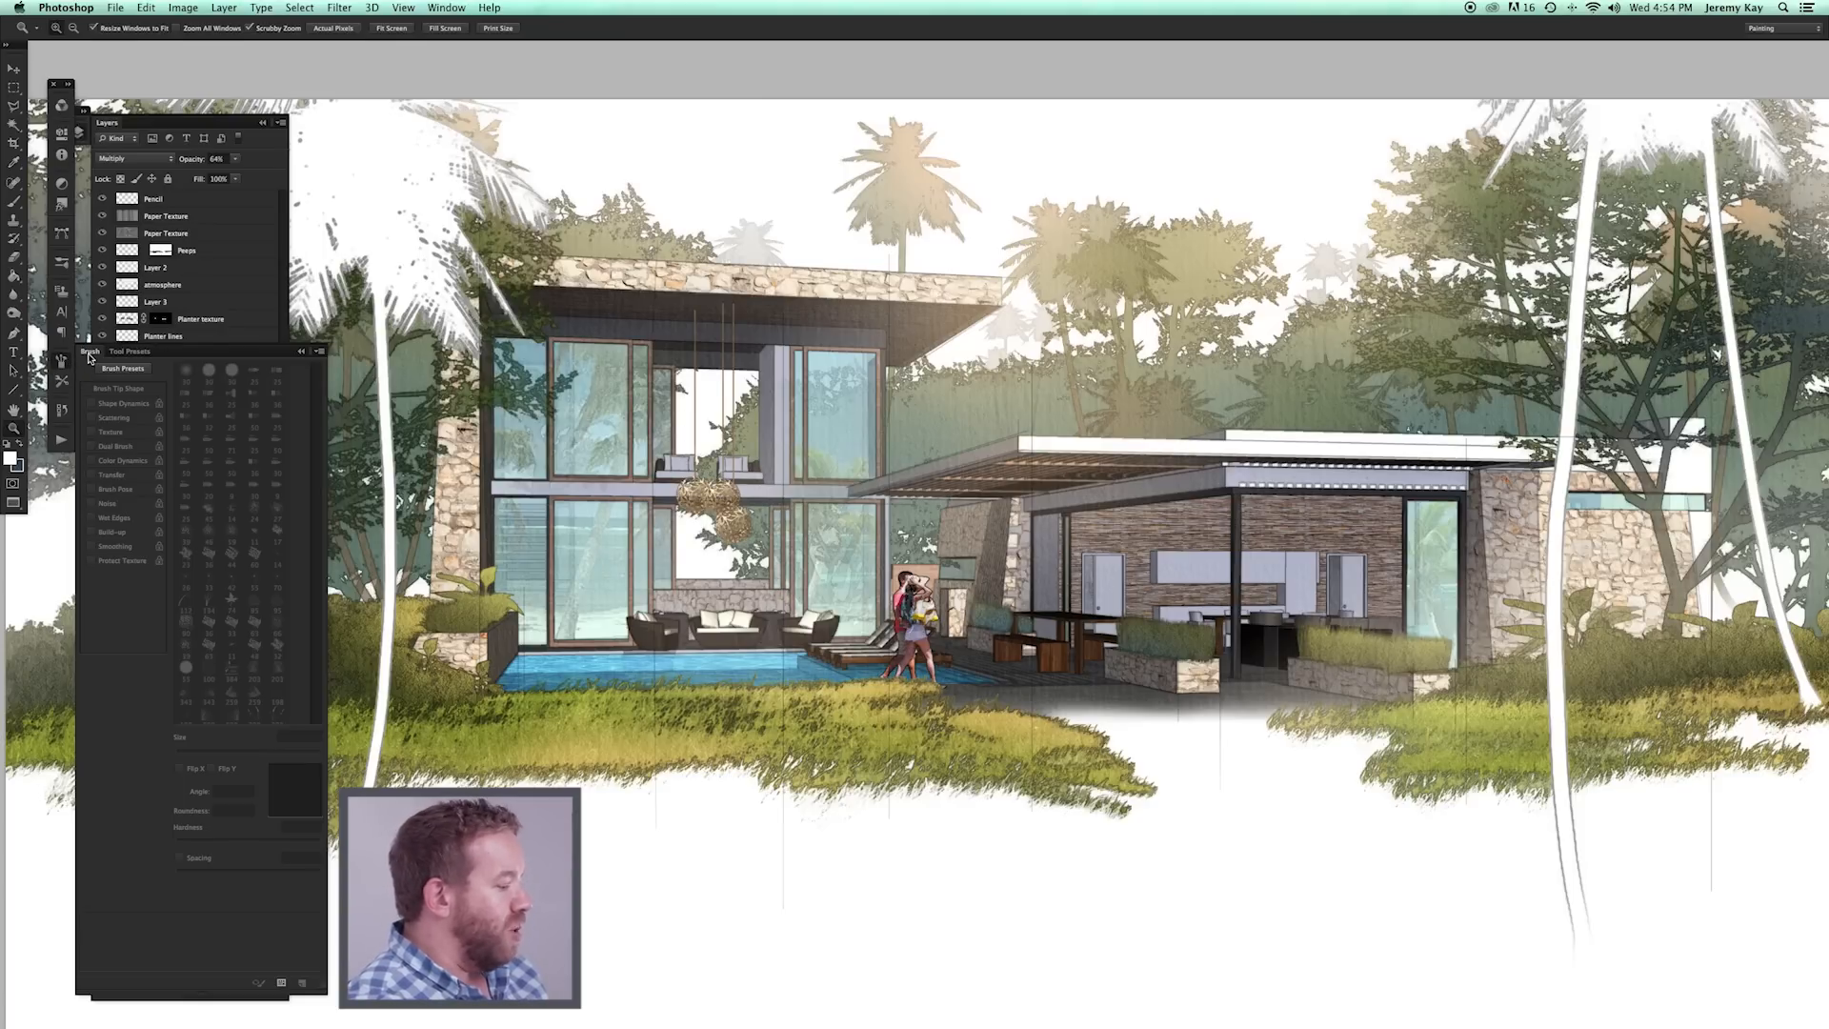
key("b")
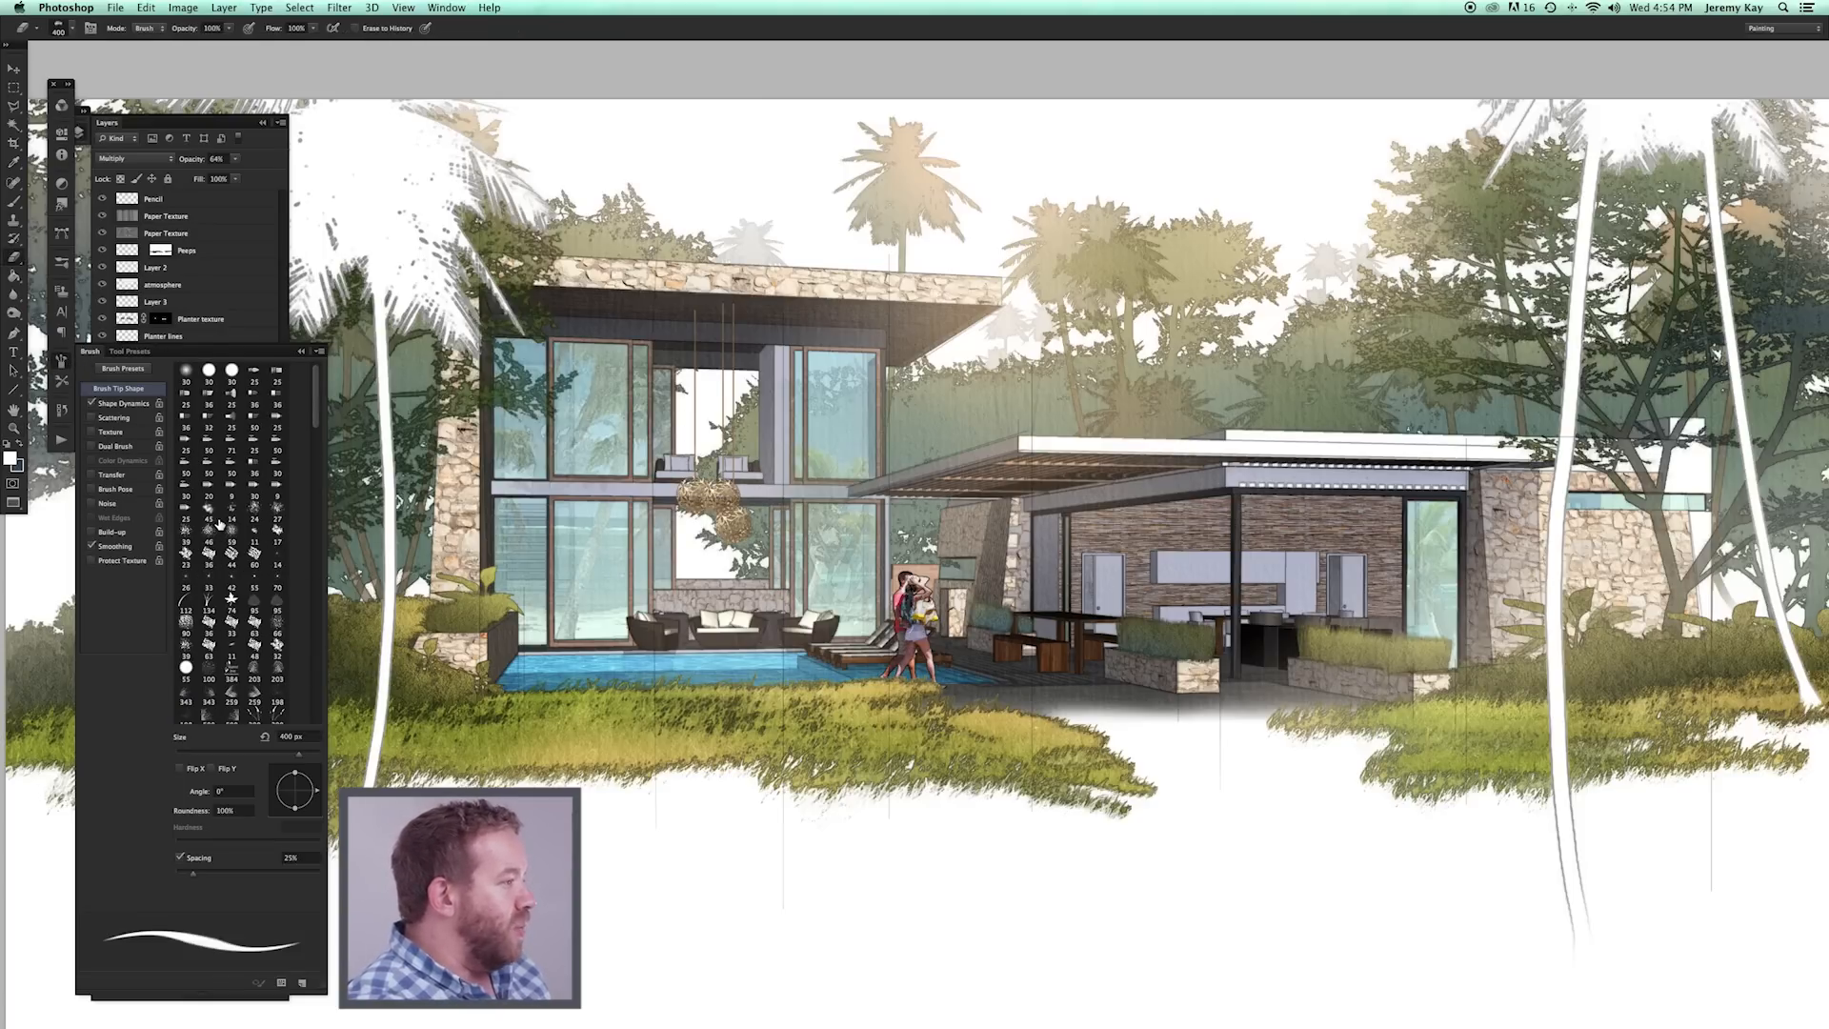
left_click(186, 370)
left_click(301, 350)
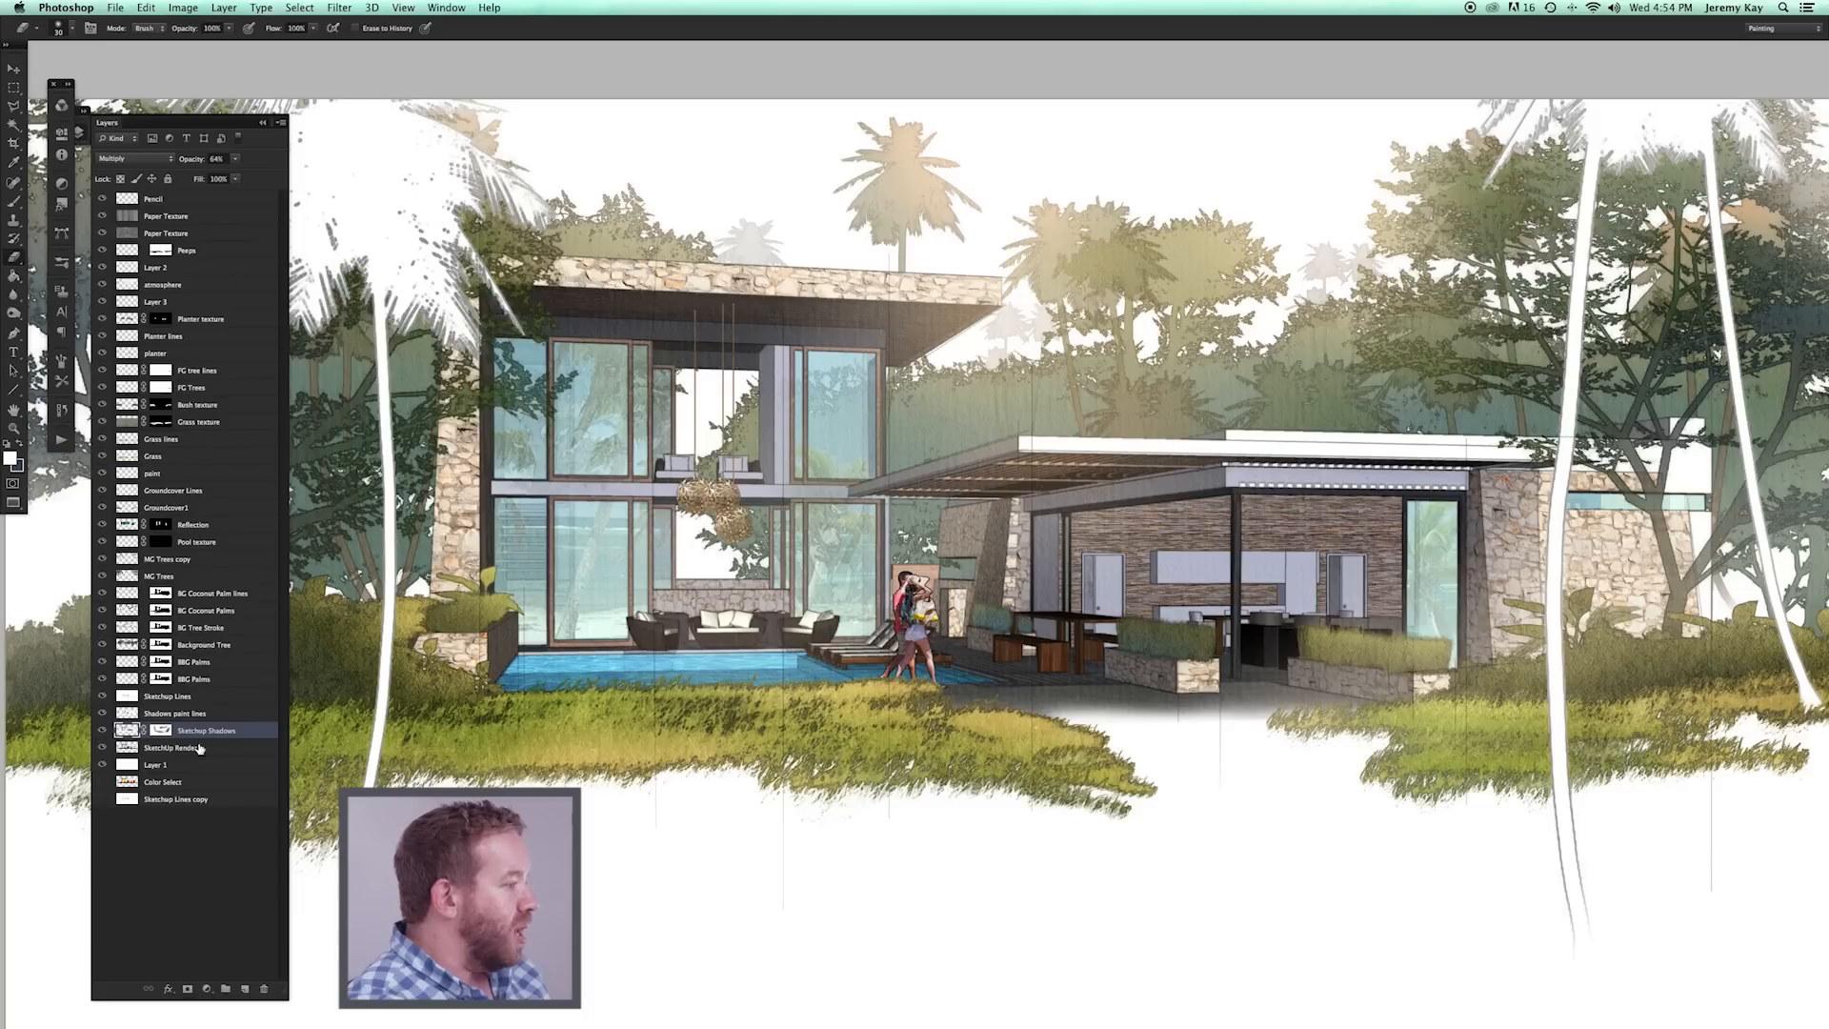
left_click(161, 730)
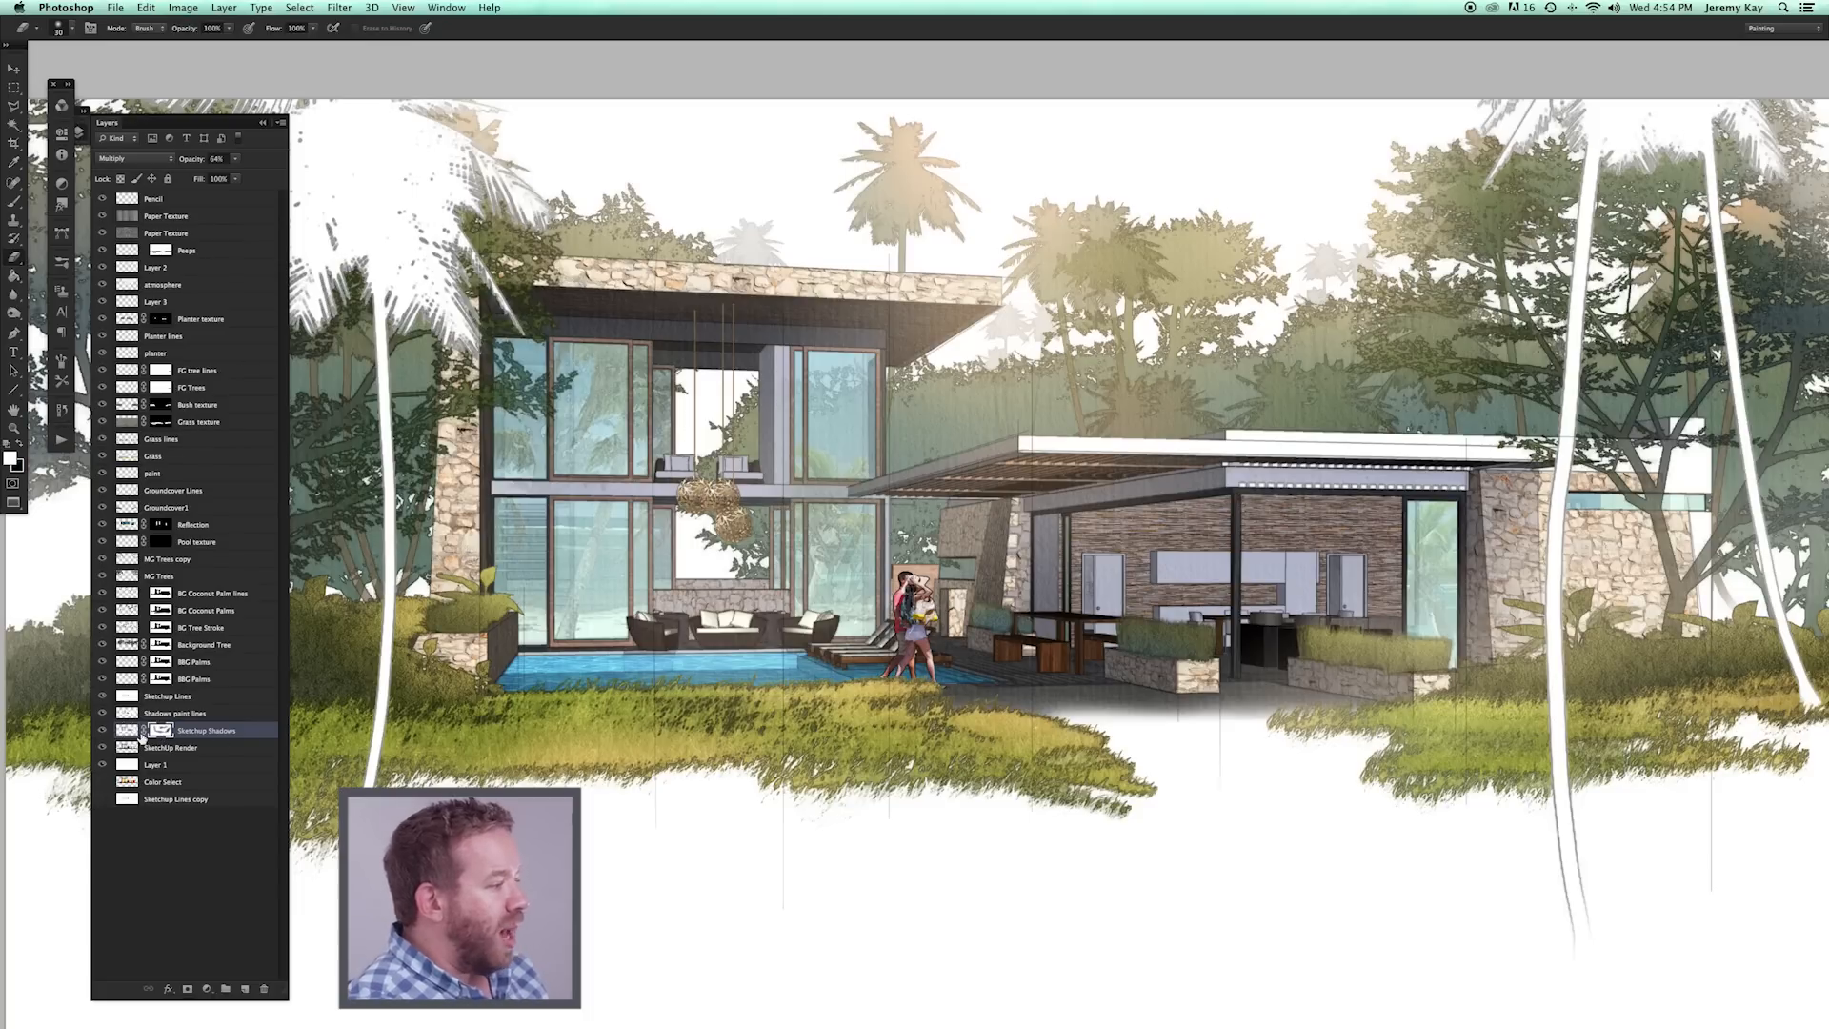
Enlarge the Eraser to about 250 px and set its opacity to 32%.
key("bracketright")
key("bracketright")
key("bracketright")
key("bracketright")
key("bracketright")
key("bracketright")
key("bracketright")
key("bracketright")
key("bracketright")
key("bracketright")
key("bracketright")
key("bracketright")
key("3")
key("2")
Brush over the pavilion's roof fascia and the adjacent stone wall on the Sketchup Shadows mask to lighten their shadows.
left_click(1243, 488)
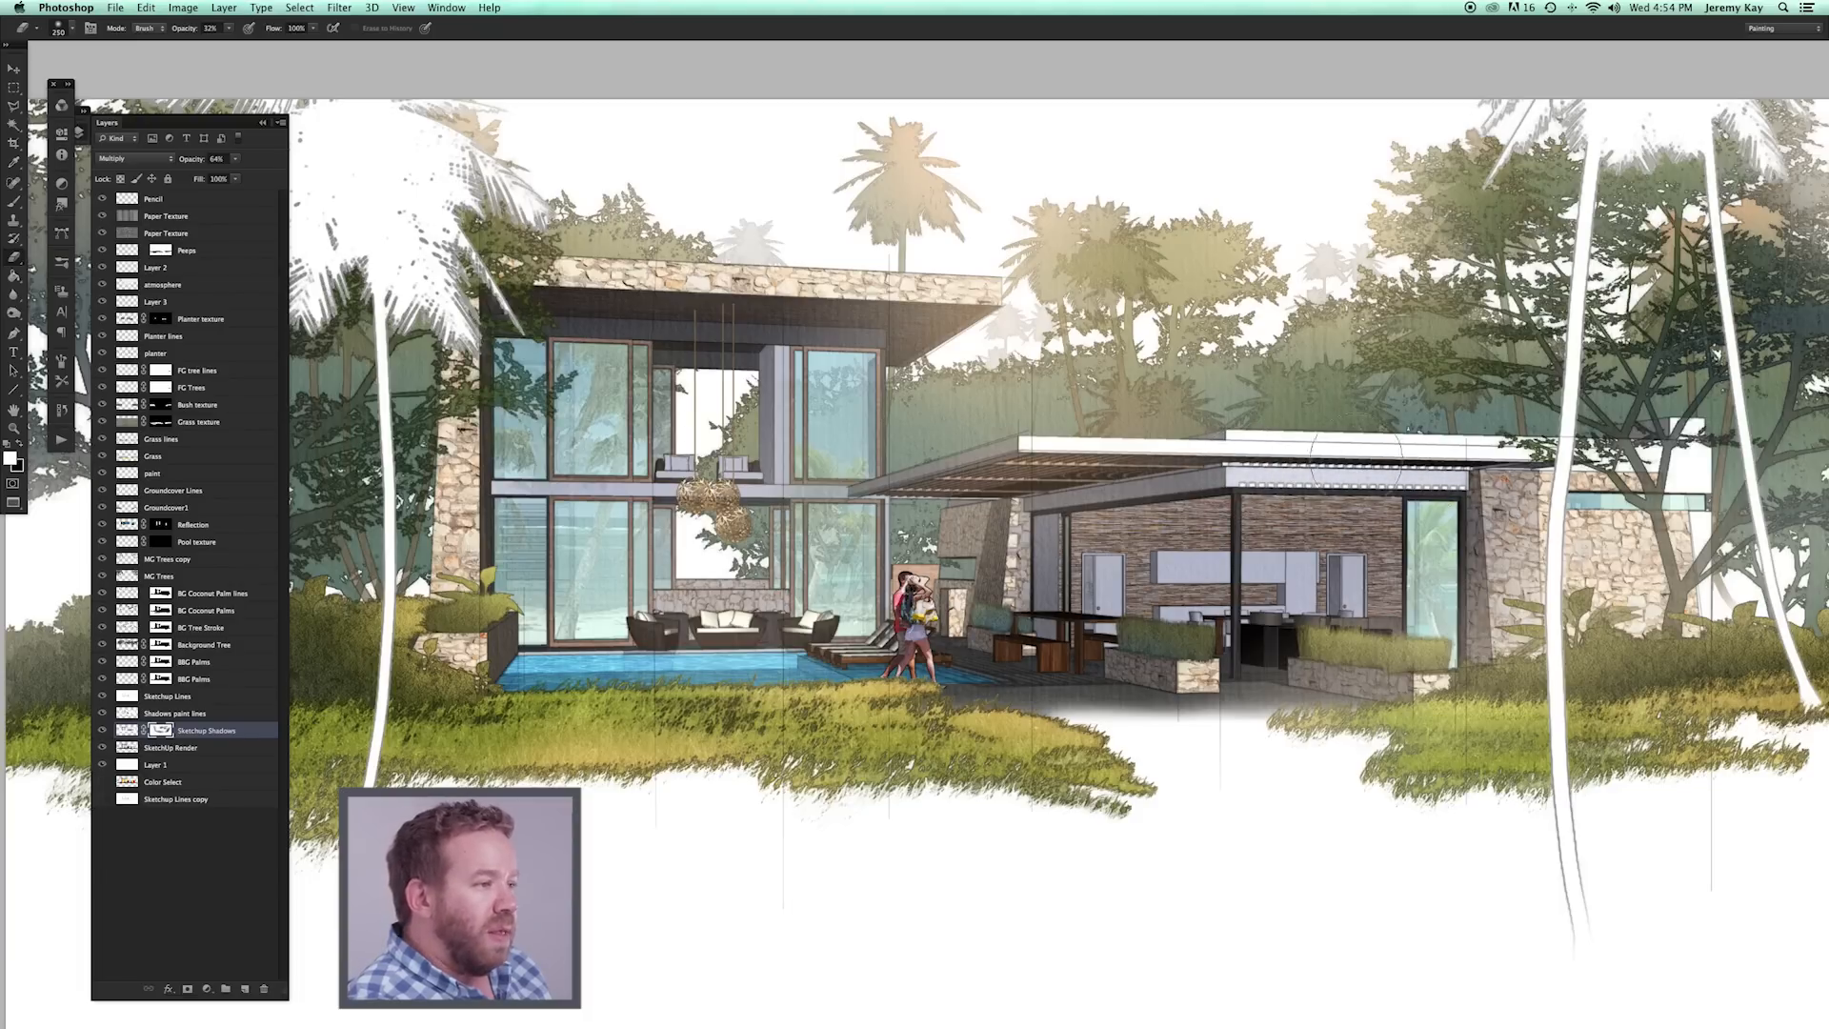
left_click_drag(1099, 663, 959, 665)
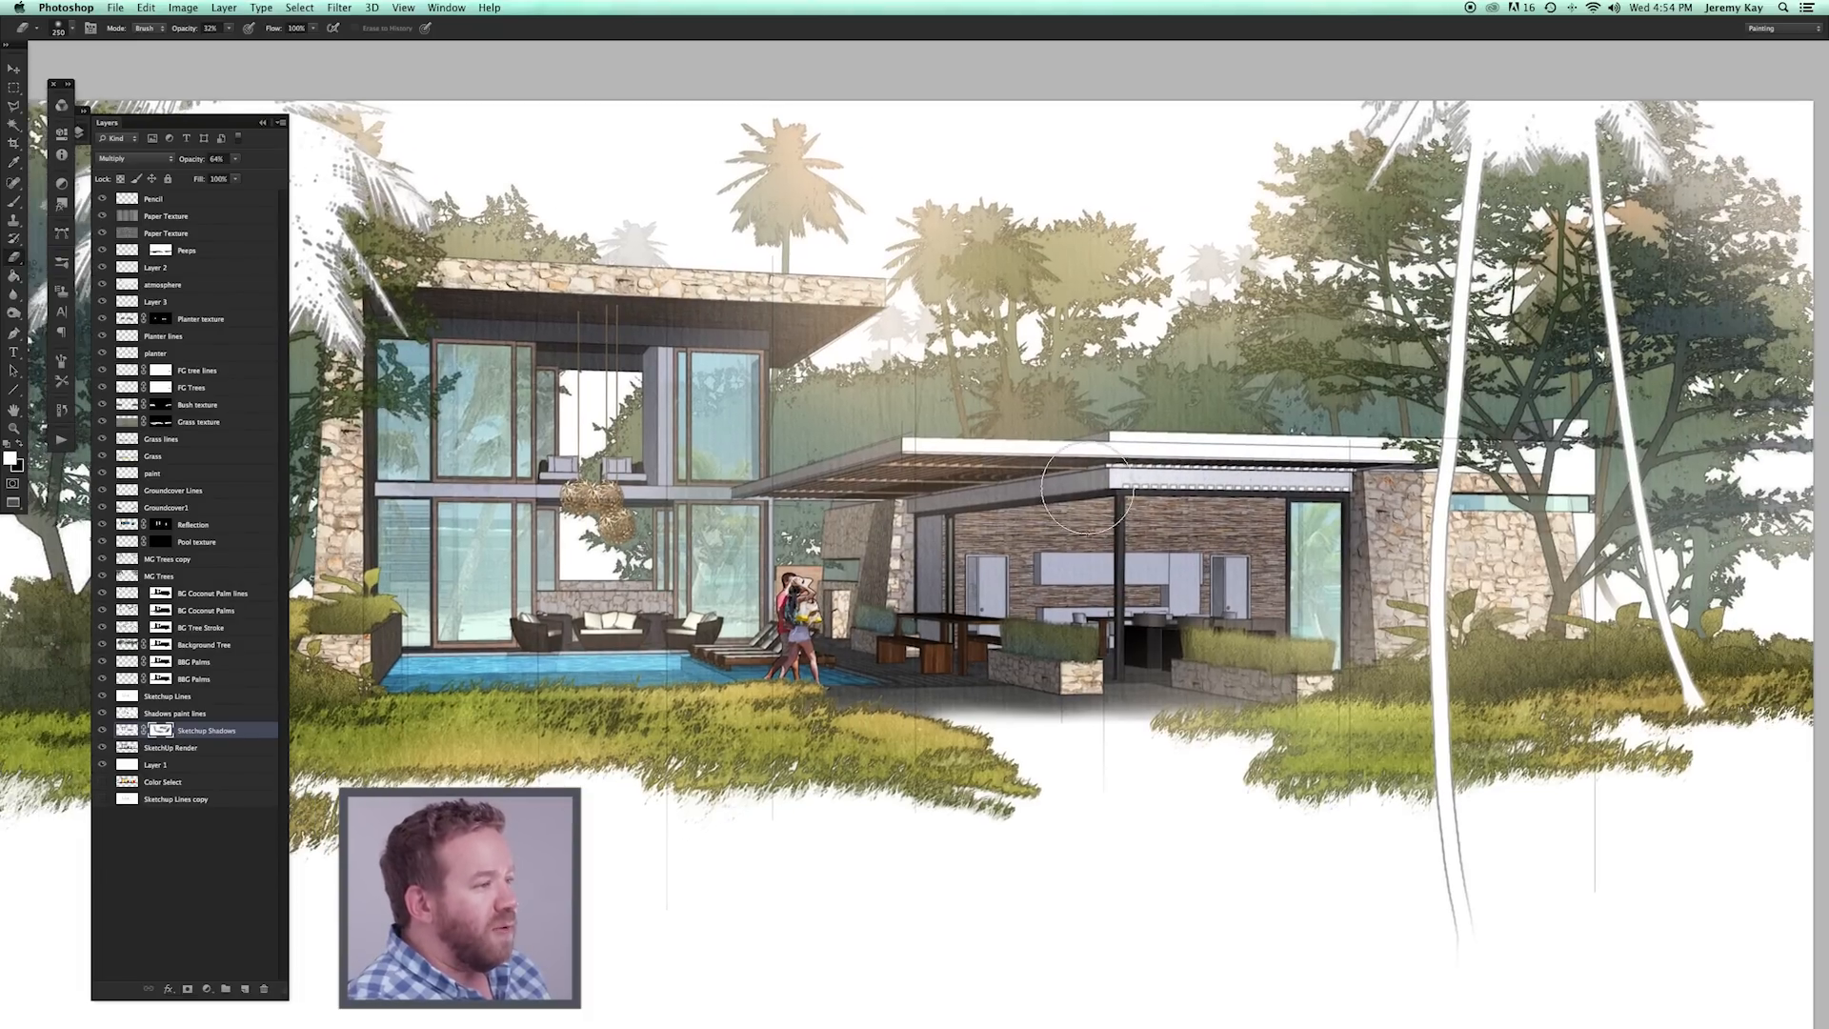
mouse_move(835, 758)
left_mouse_down()
mouse_move(815, 674)
mouse_move(879, 653)
left_mouse_up()
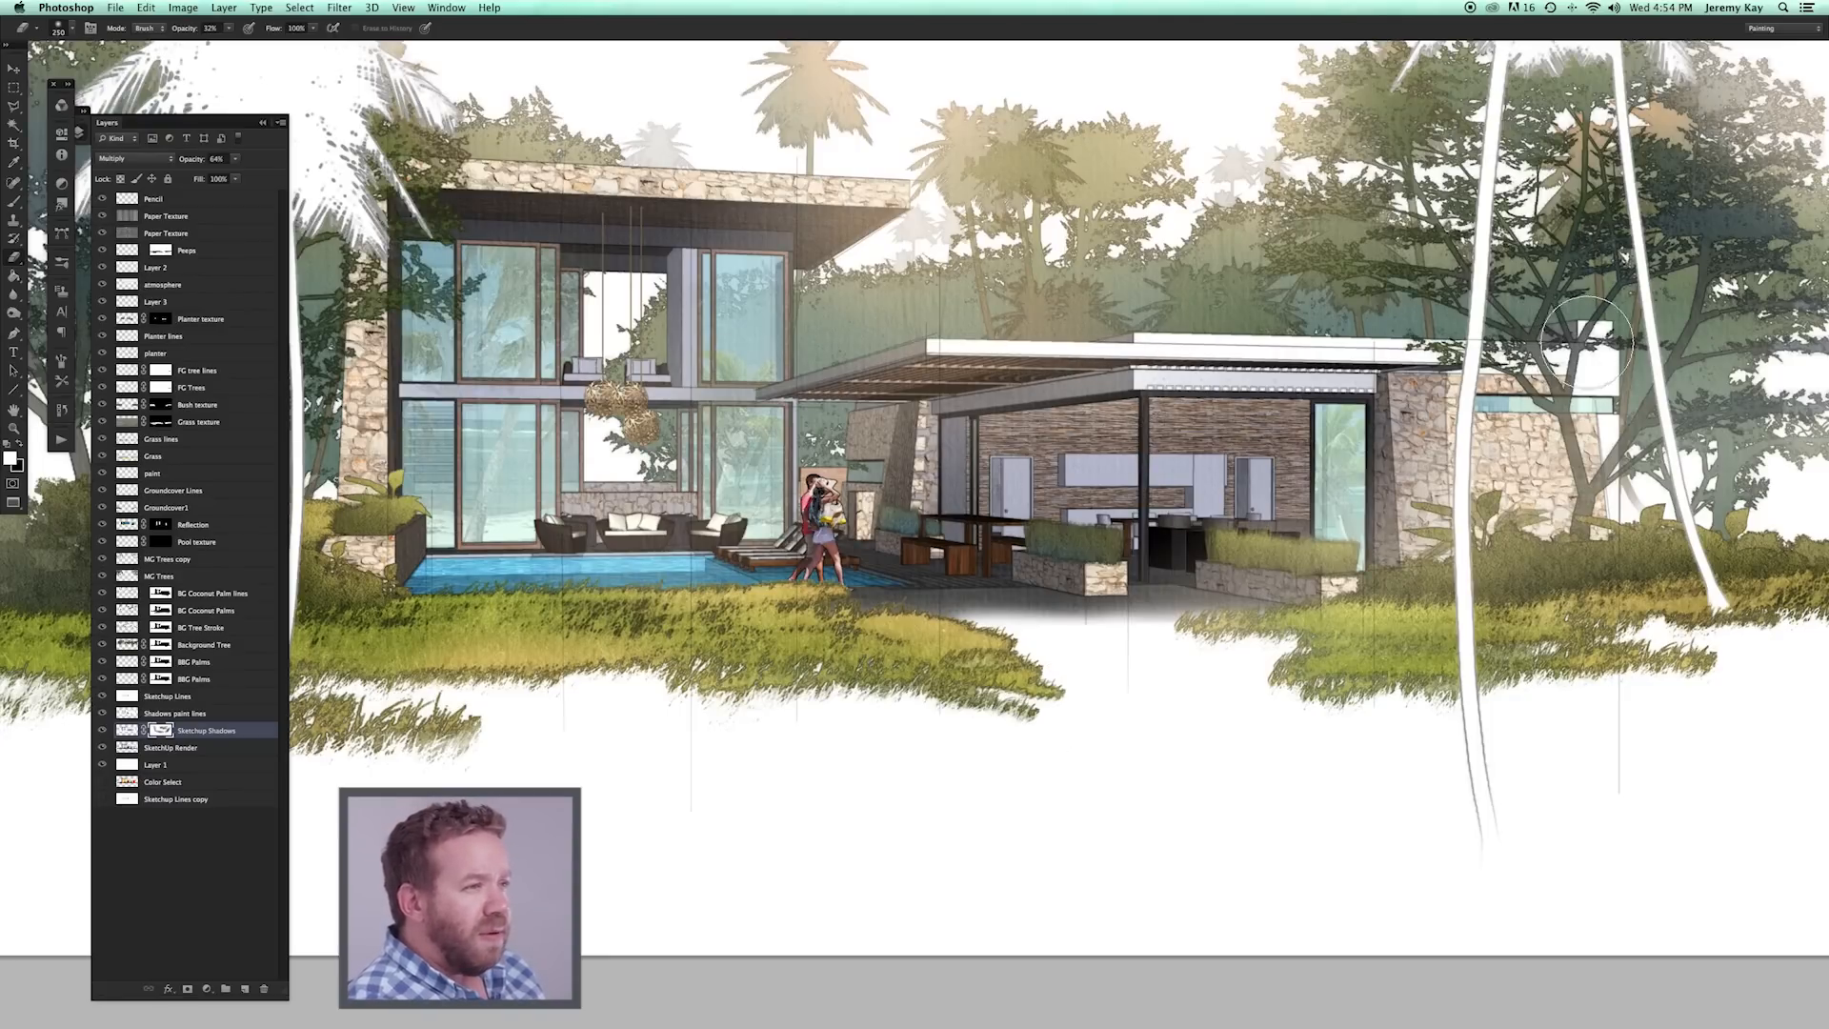
left_click_drag(1371, 500, 1536, 560)
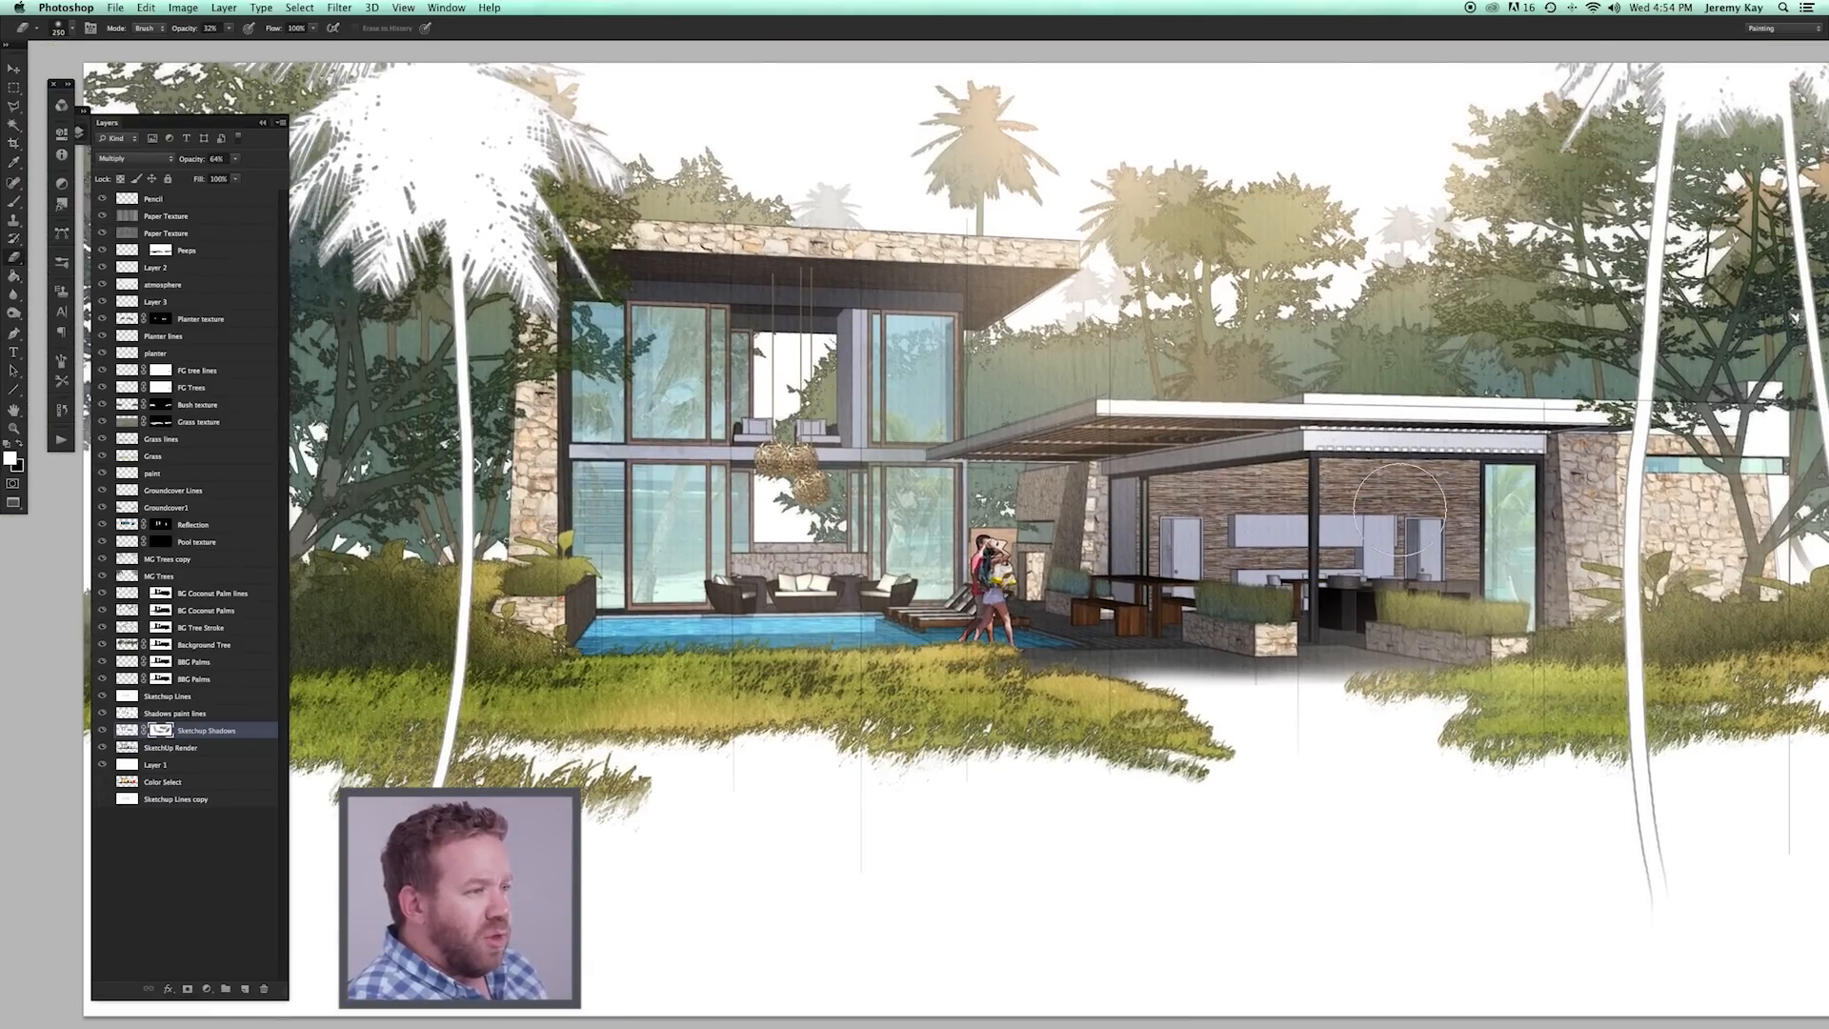
left_click_drag(1262, 713, 1128, 704)
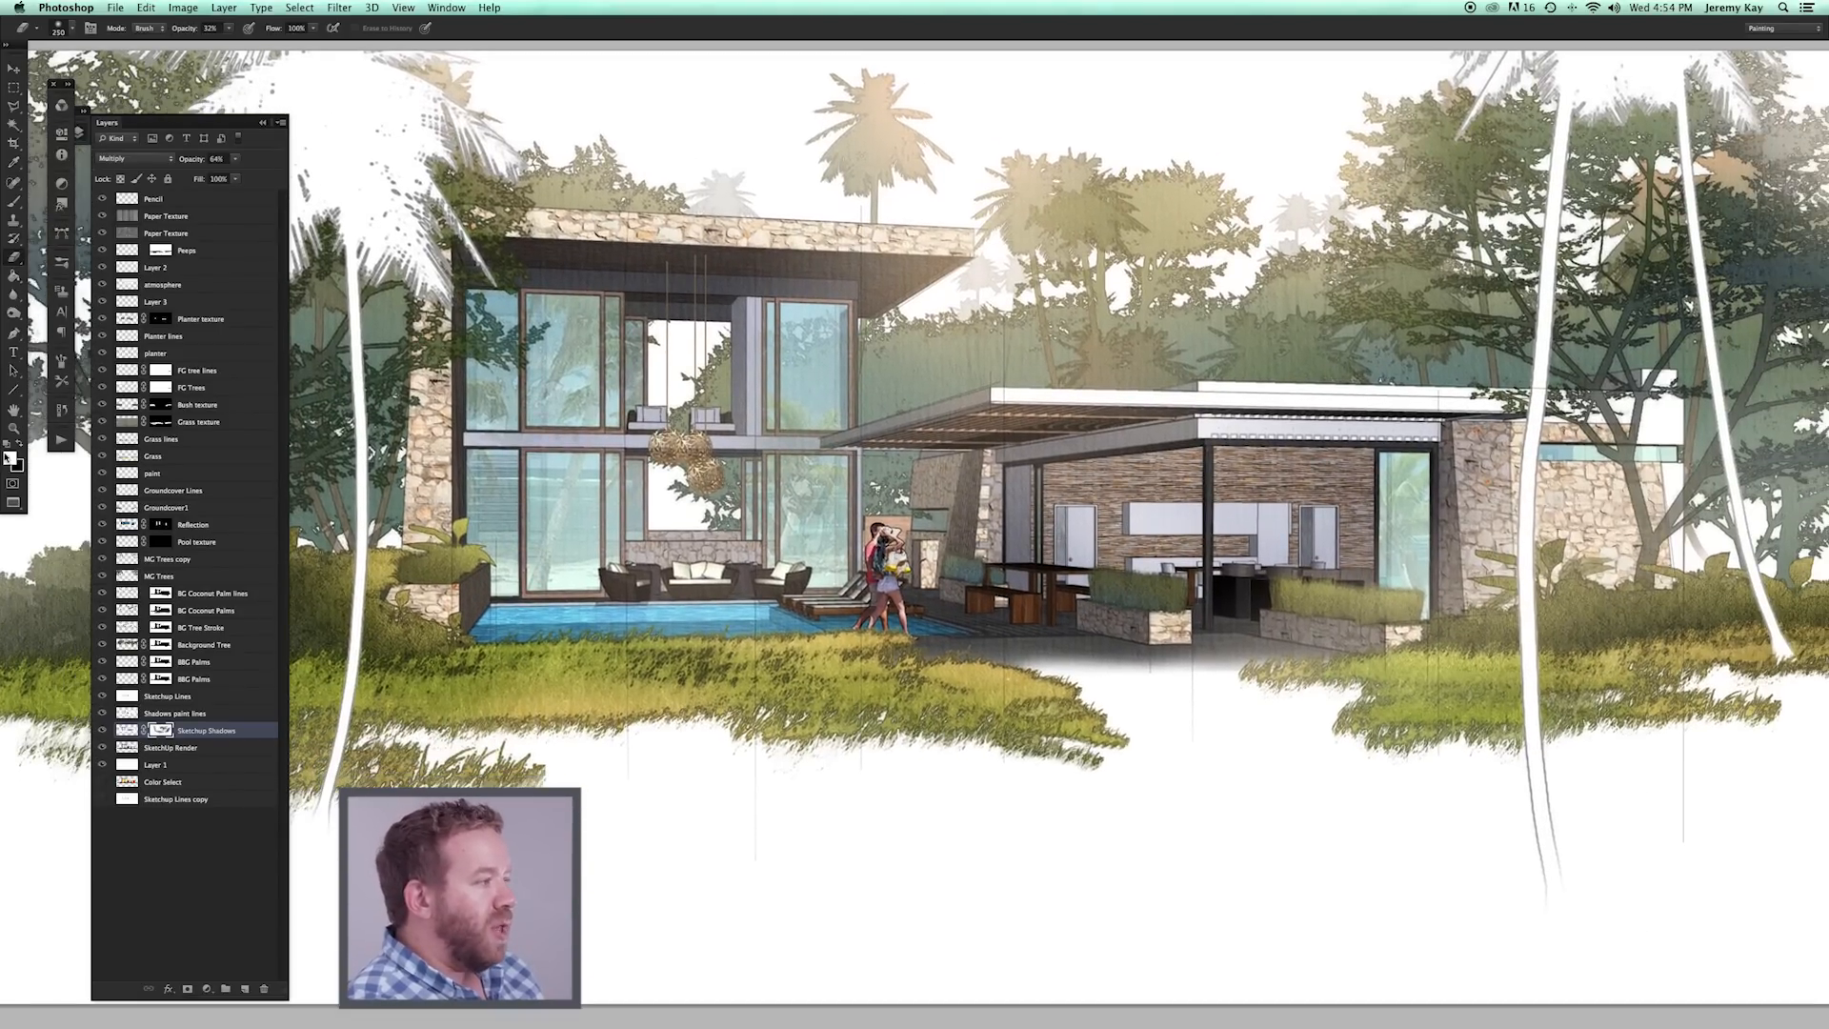
Examine the full rendering at several magnifications with the interface panels hidden.
key("z")
left_click(1116, 557, "alt")
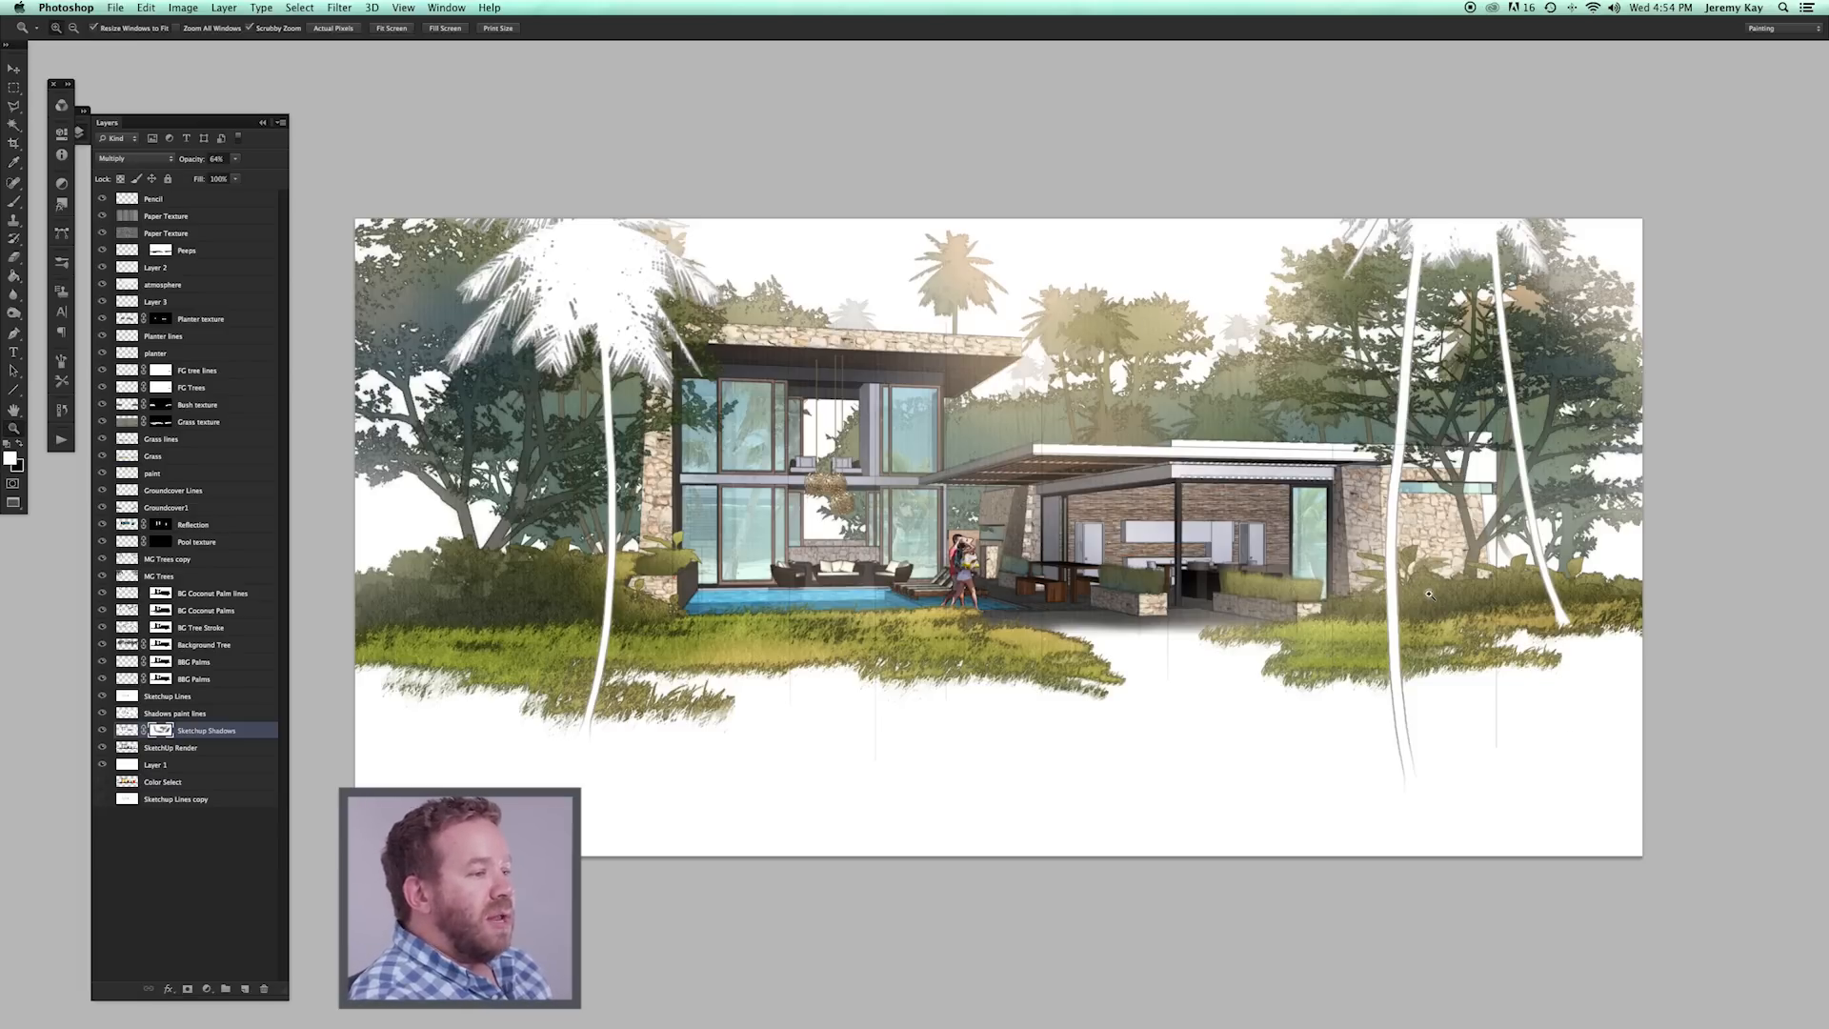
left_click(1066, 543)
mouse_move(1024, 589)
left_mouse_down()
mouse_move(1110, 607)
mouse_move(1036, 592)
left_mouse_up()
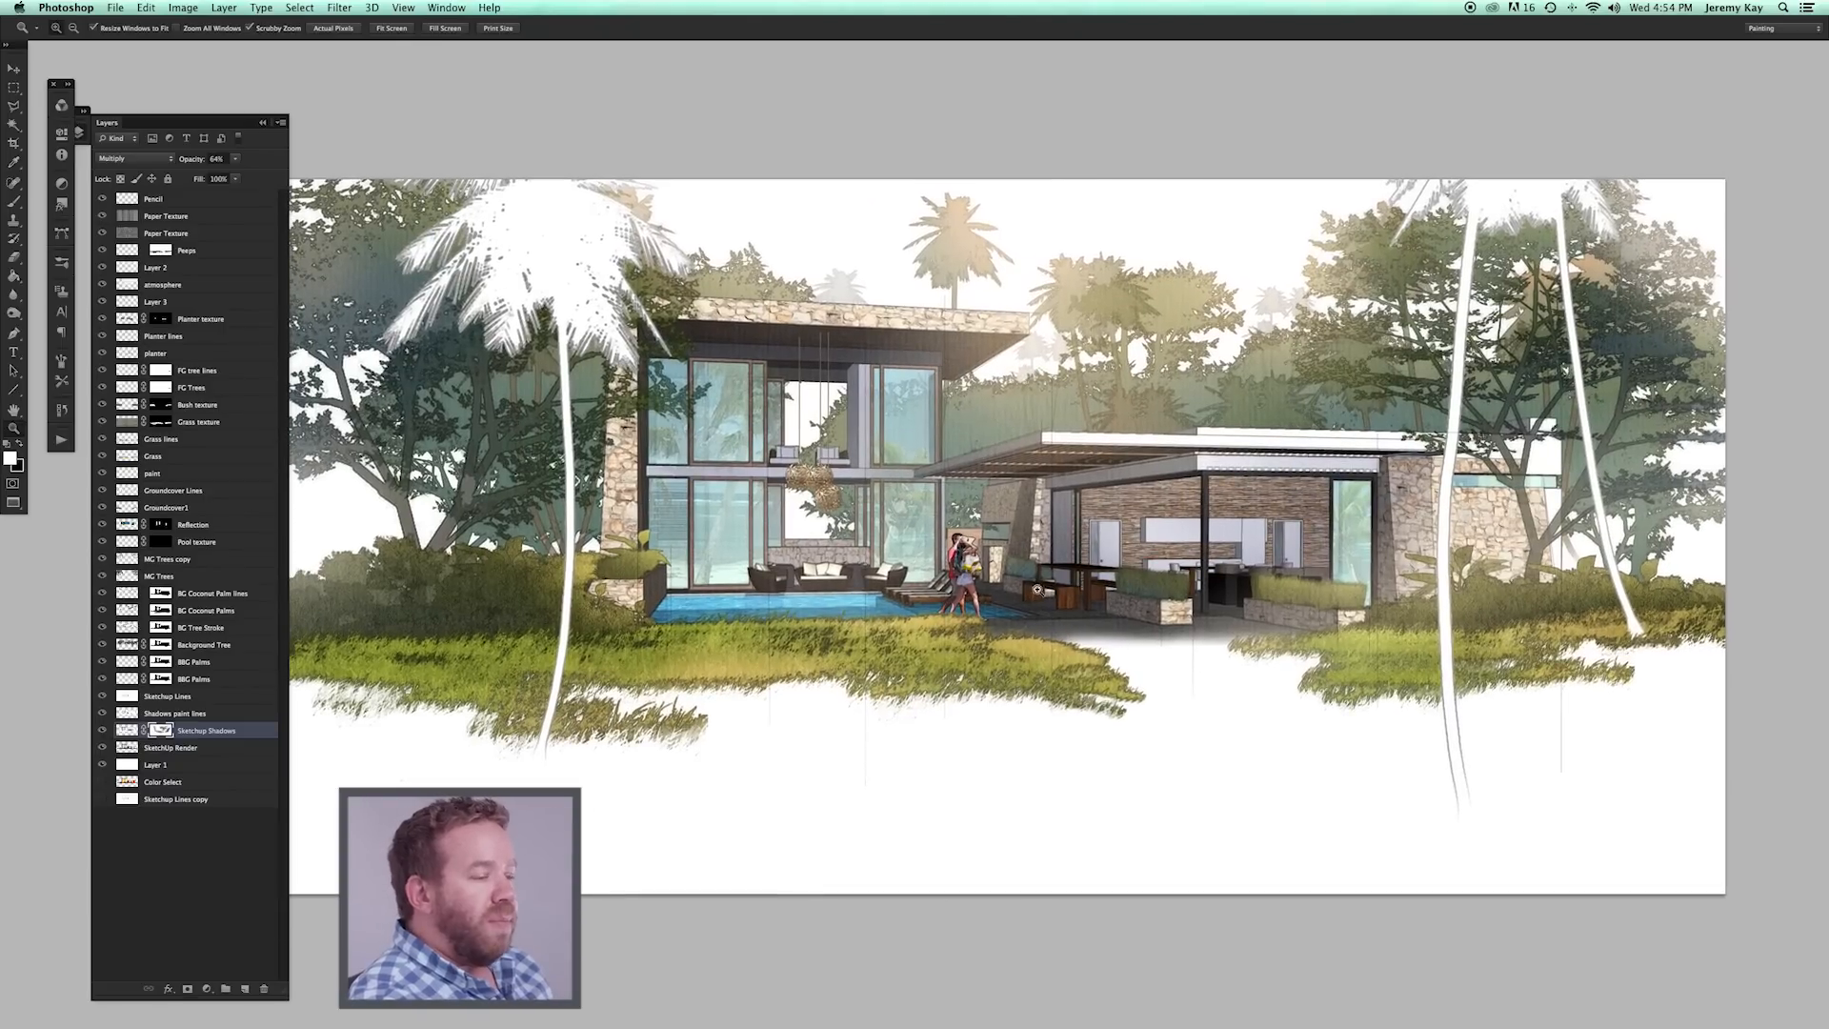
left_click(1173, 593)
key("Tab")
left_click_drag(1171, 593, 1138, 596)
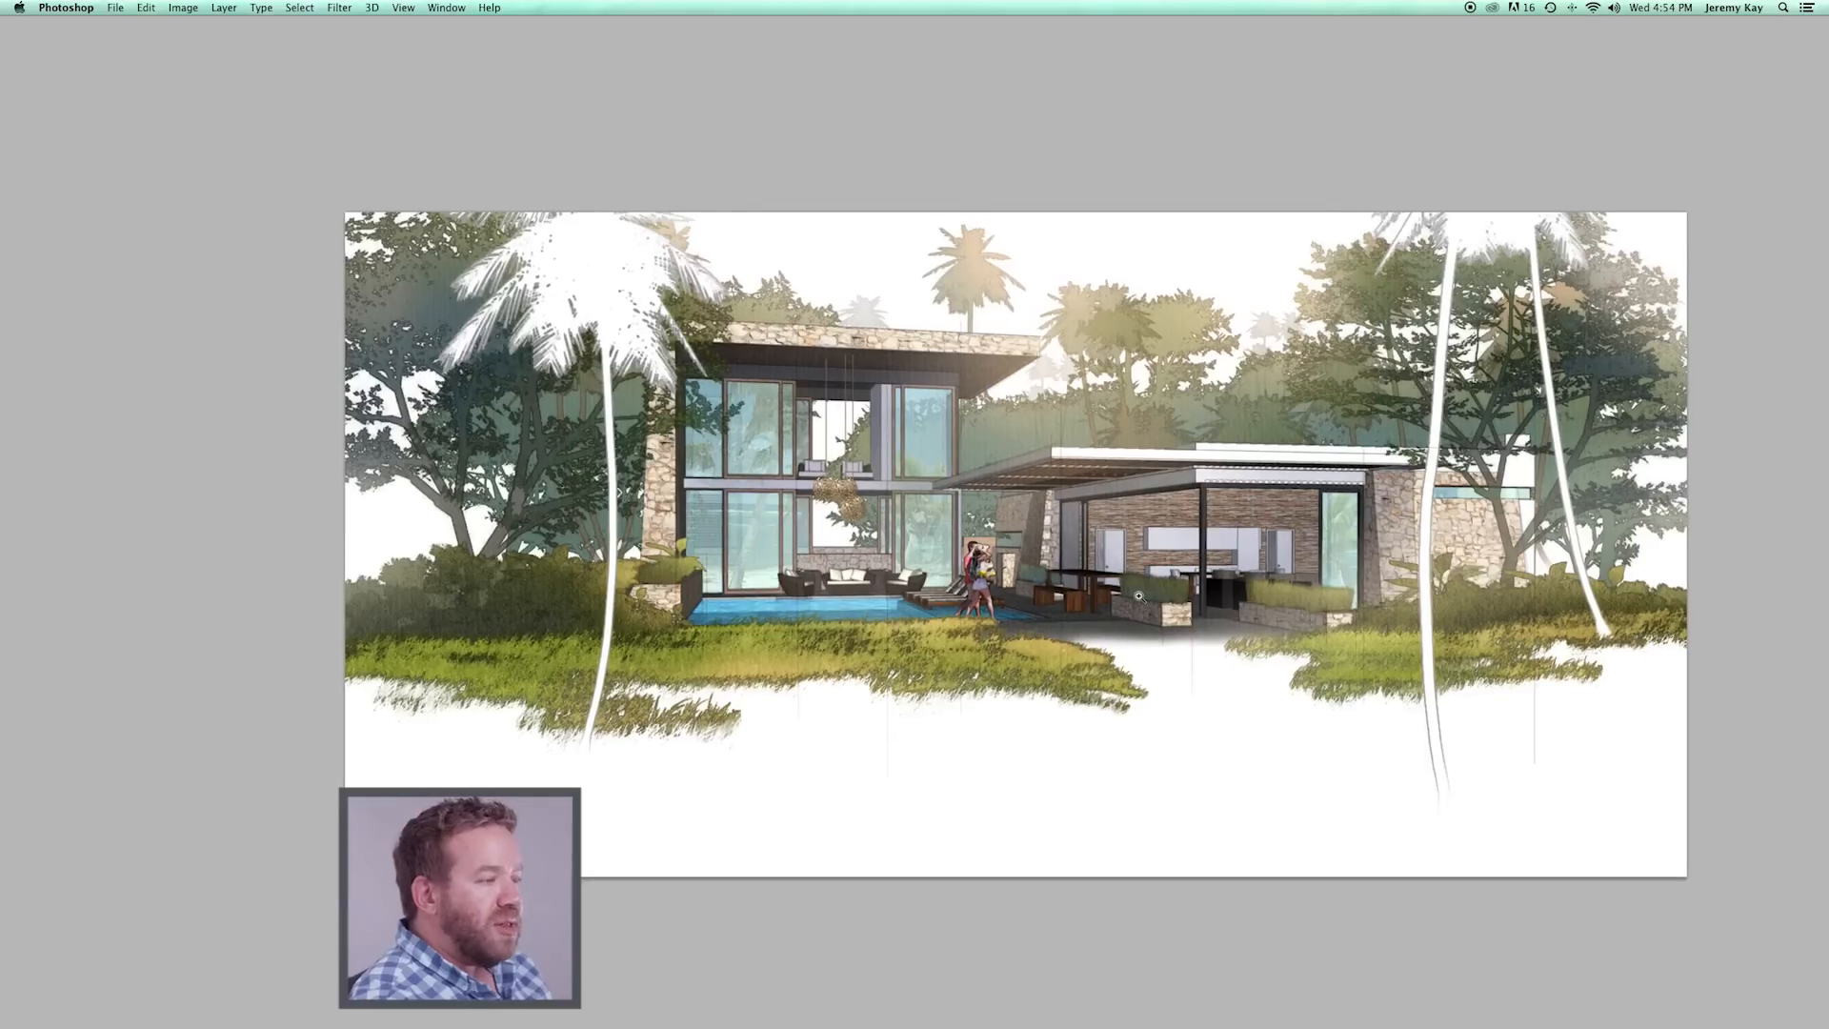
left_click_drag(1104, 458, 1138, 482)
left_click_drag(1189, 544, 1144, 513)
left_click_drag(1168, 609, 1150, 608)
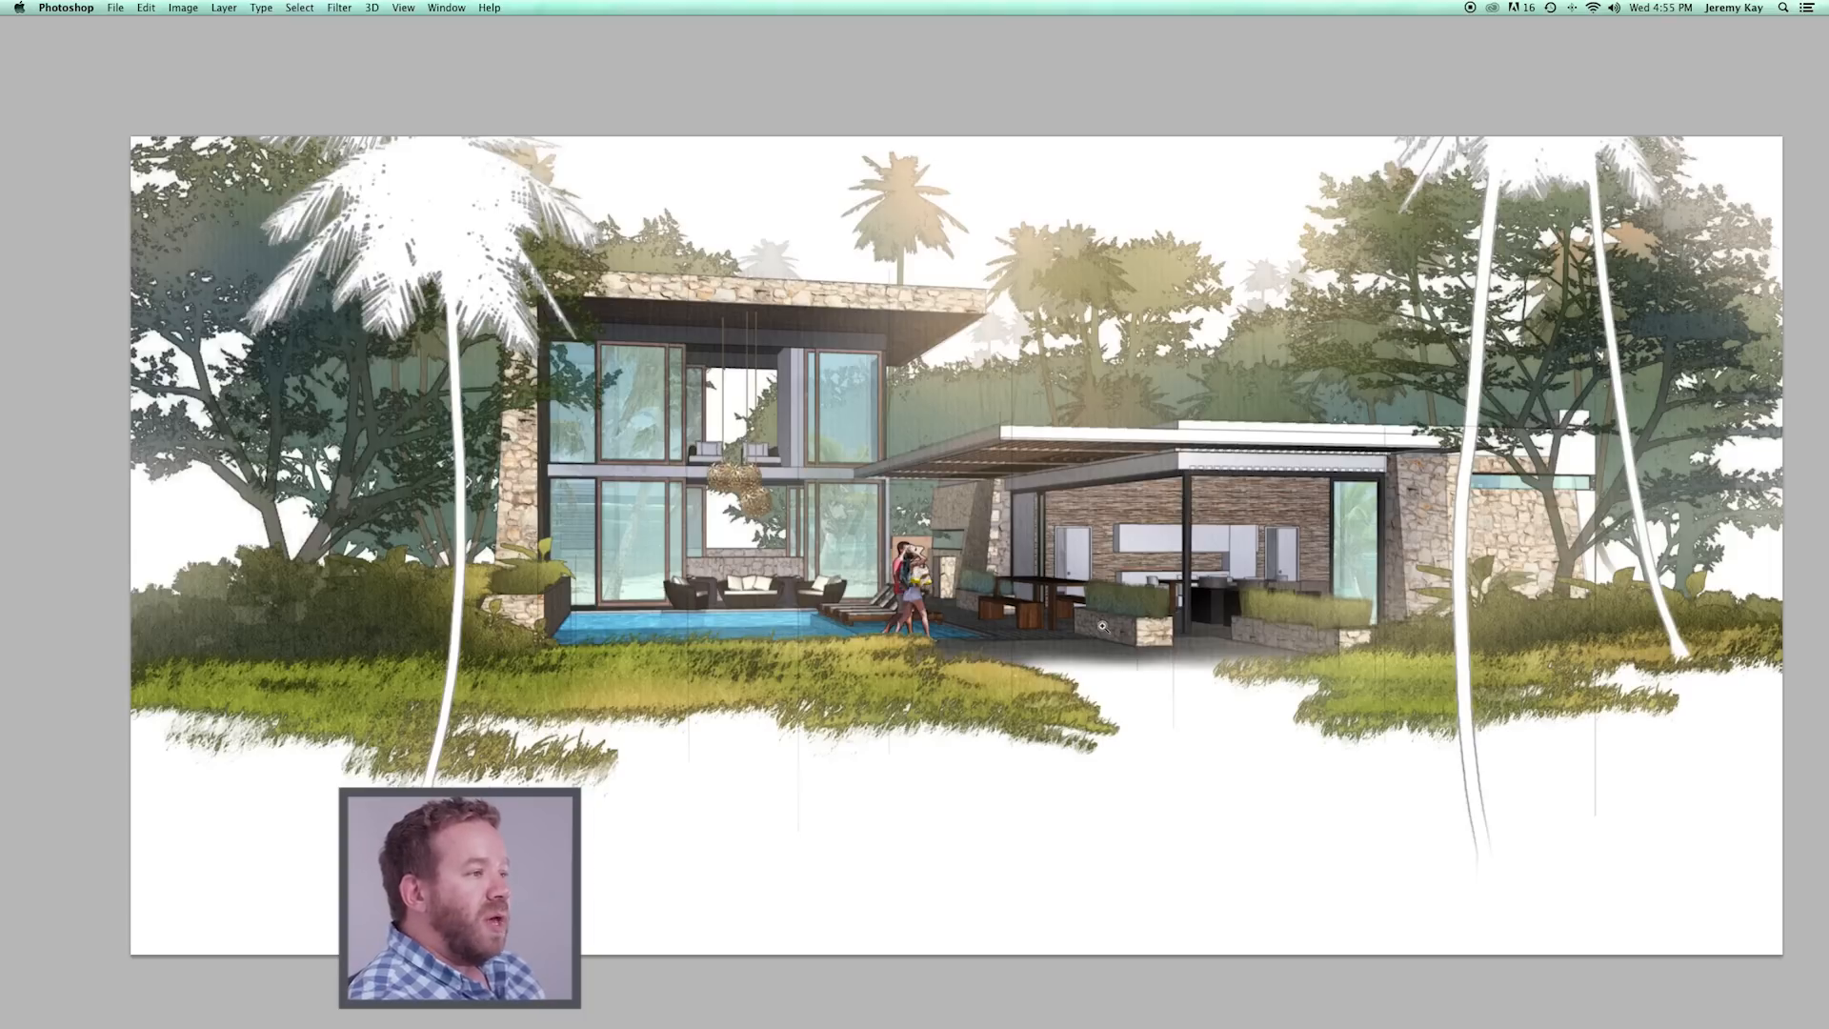
Restore the interface panels and save a copy of the rendering without layers as CaymanHome_FLAT.psd in the SU DEMO folder.
left_click_drag(1100, 626, 1088, 626)
key("Tab")
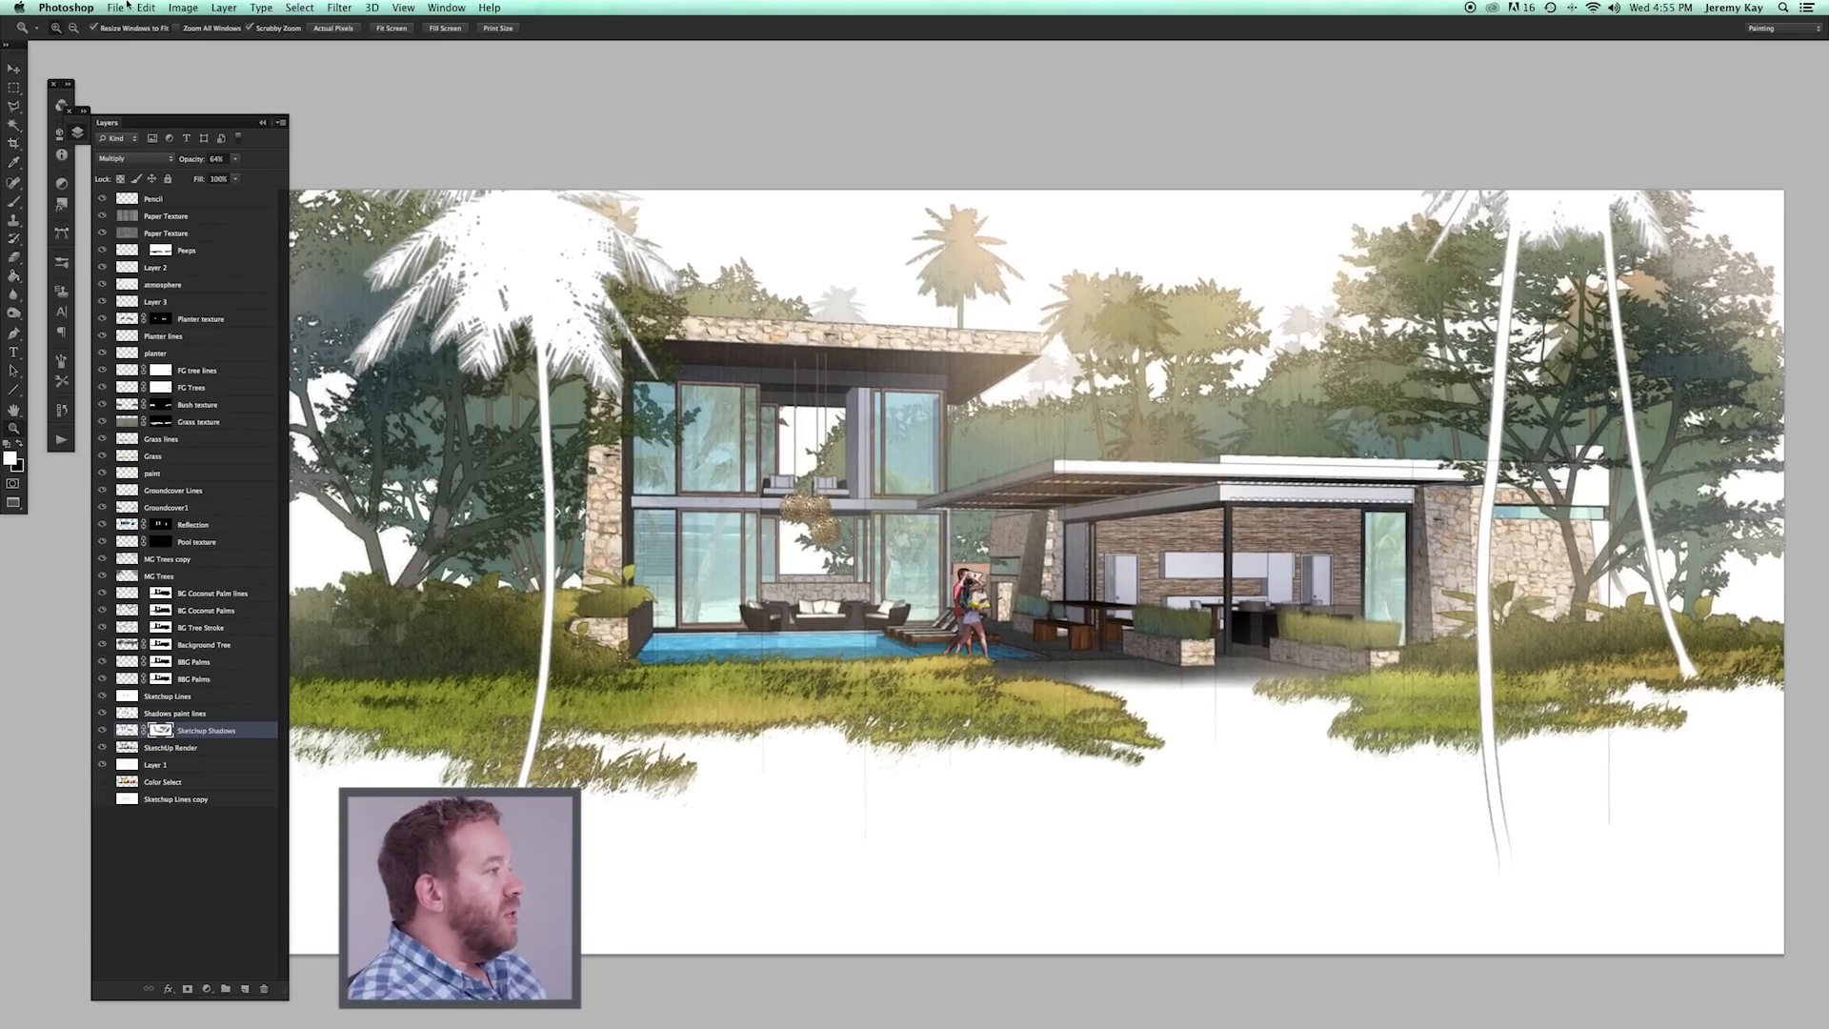
left_click(116, 8)
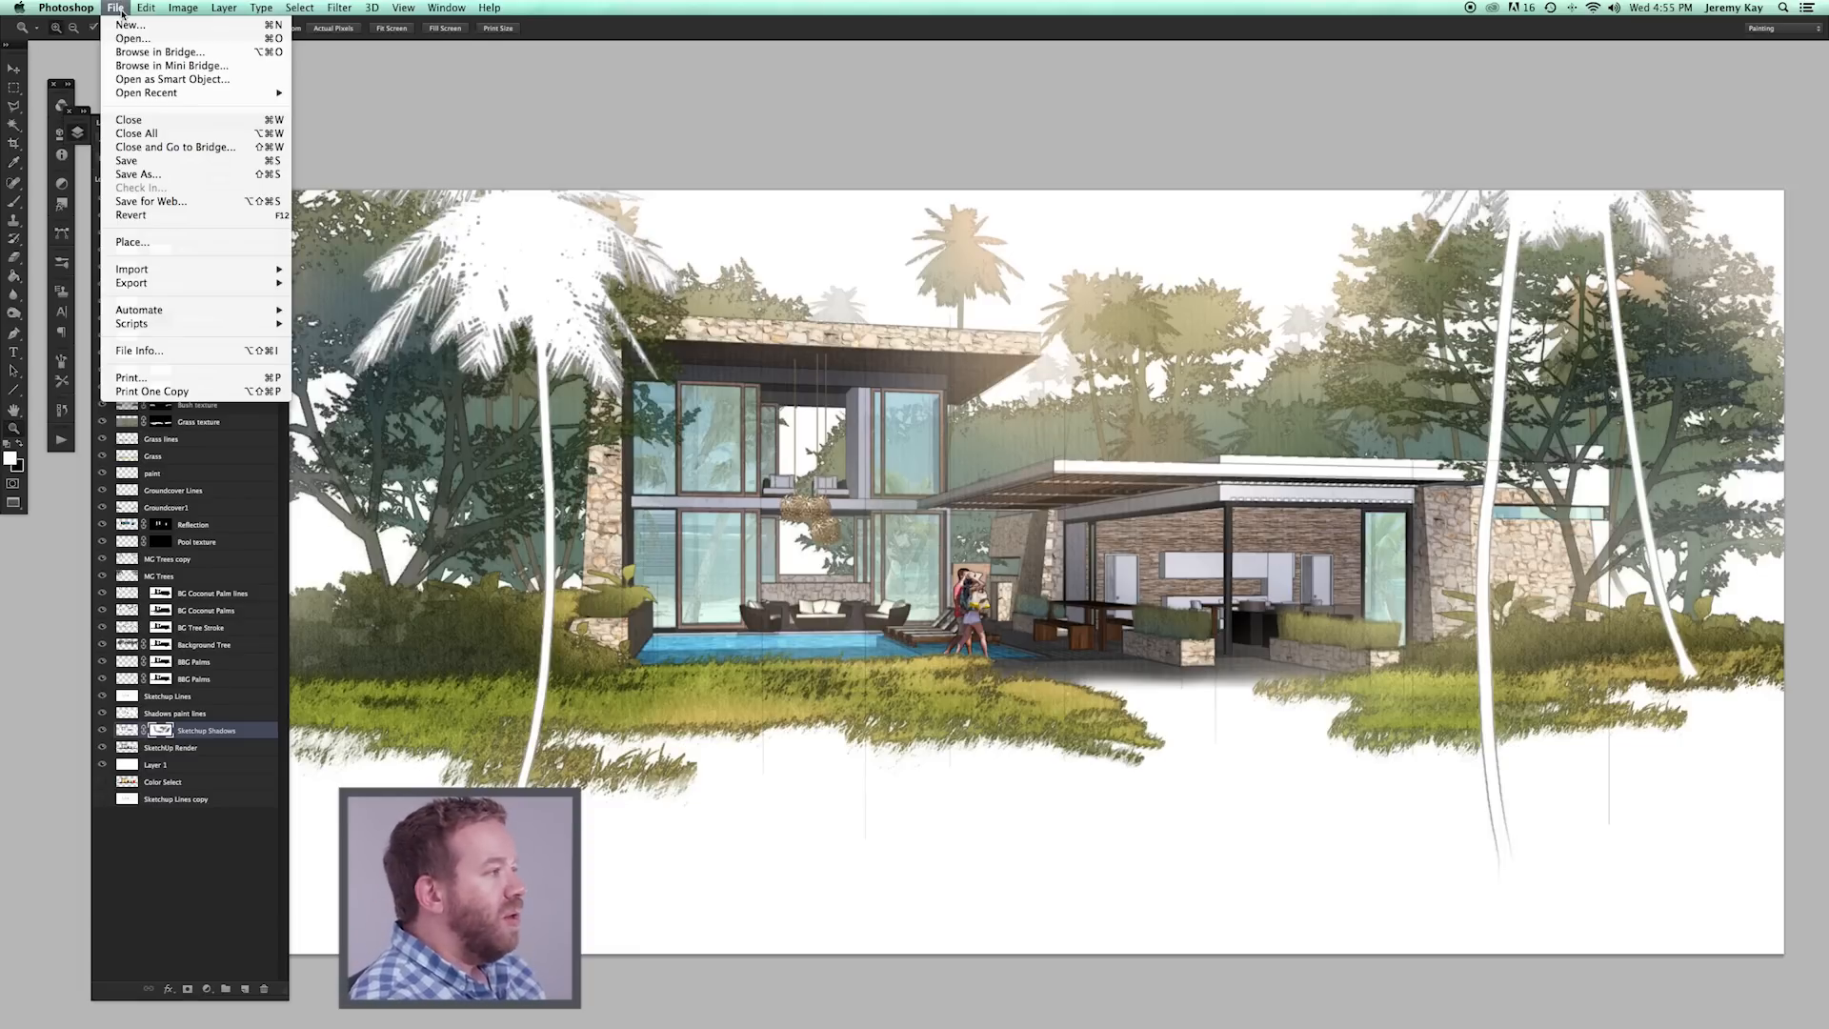
left_click(146, 174)
key("Right")
type("_FLAT")
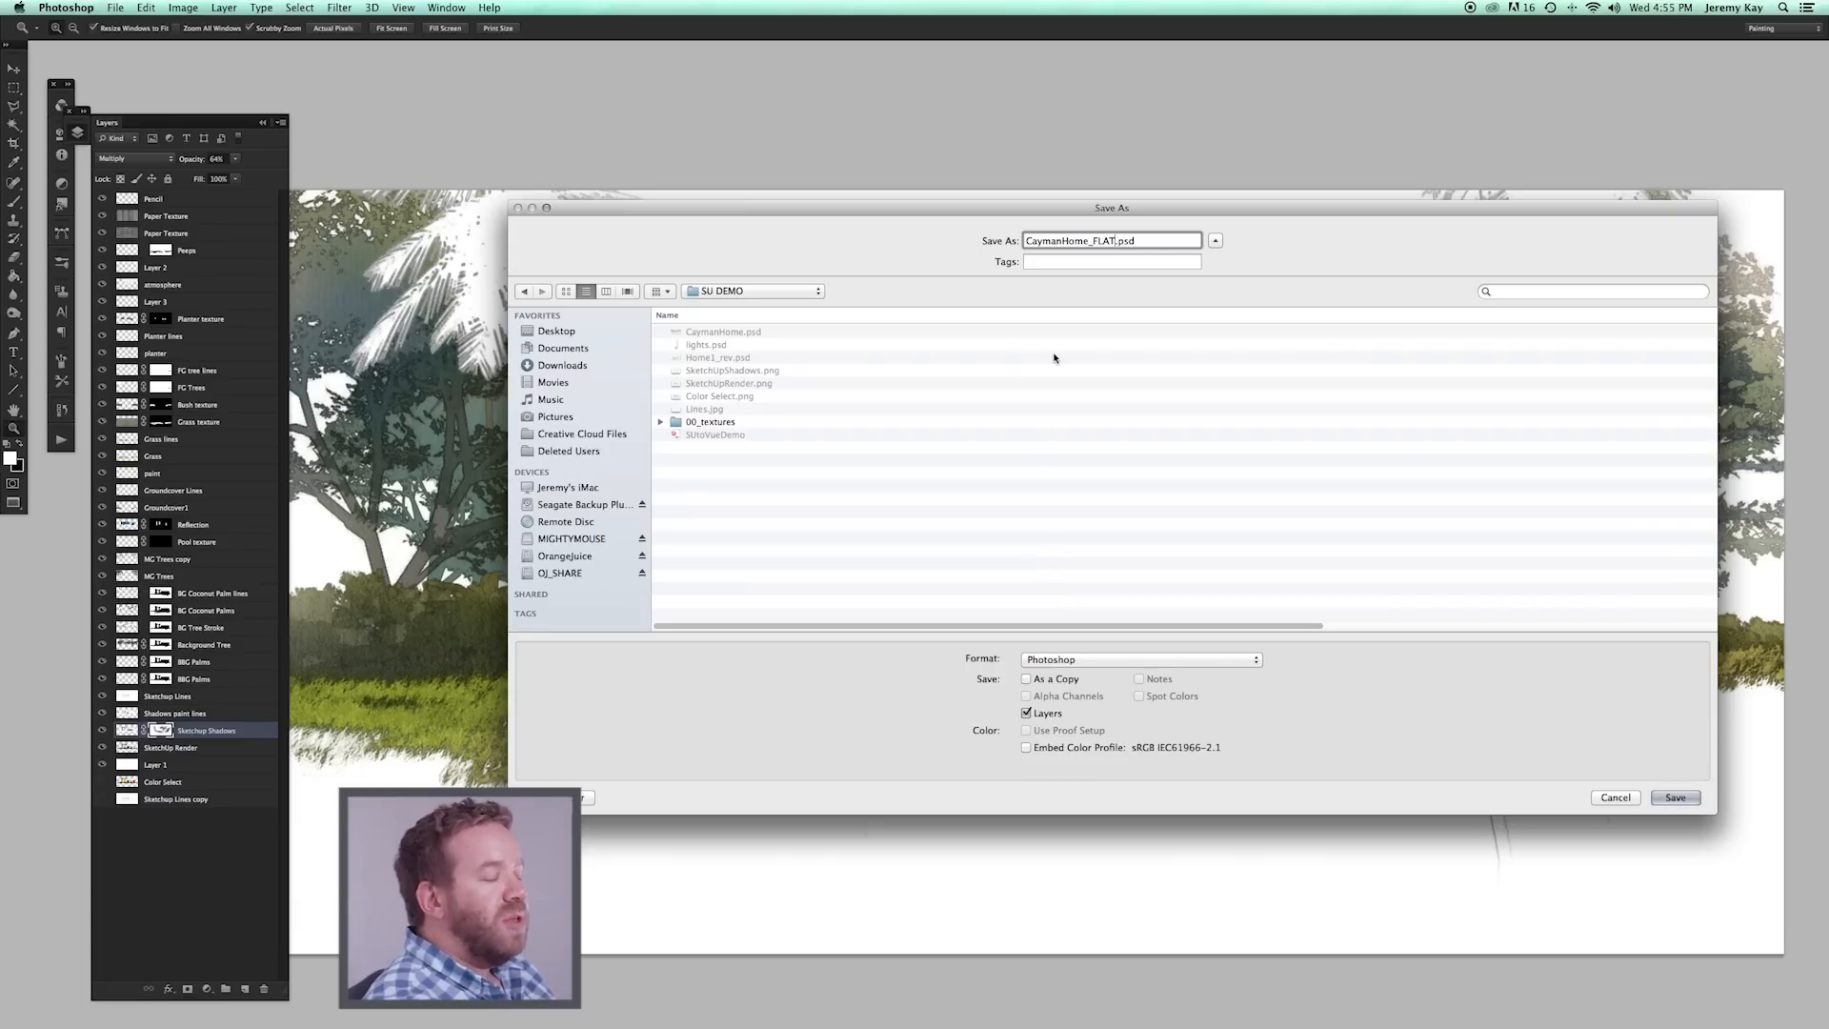
left_click(1026, 713)
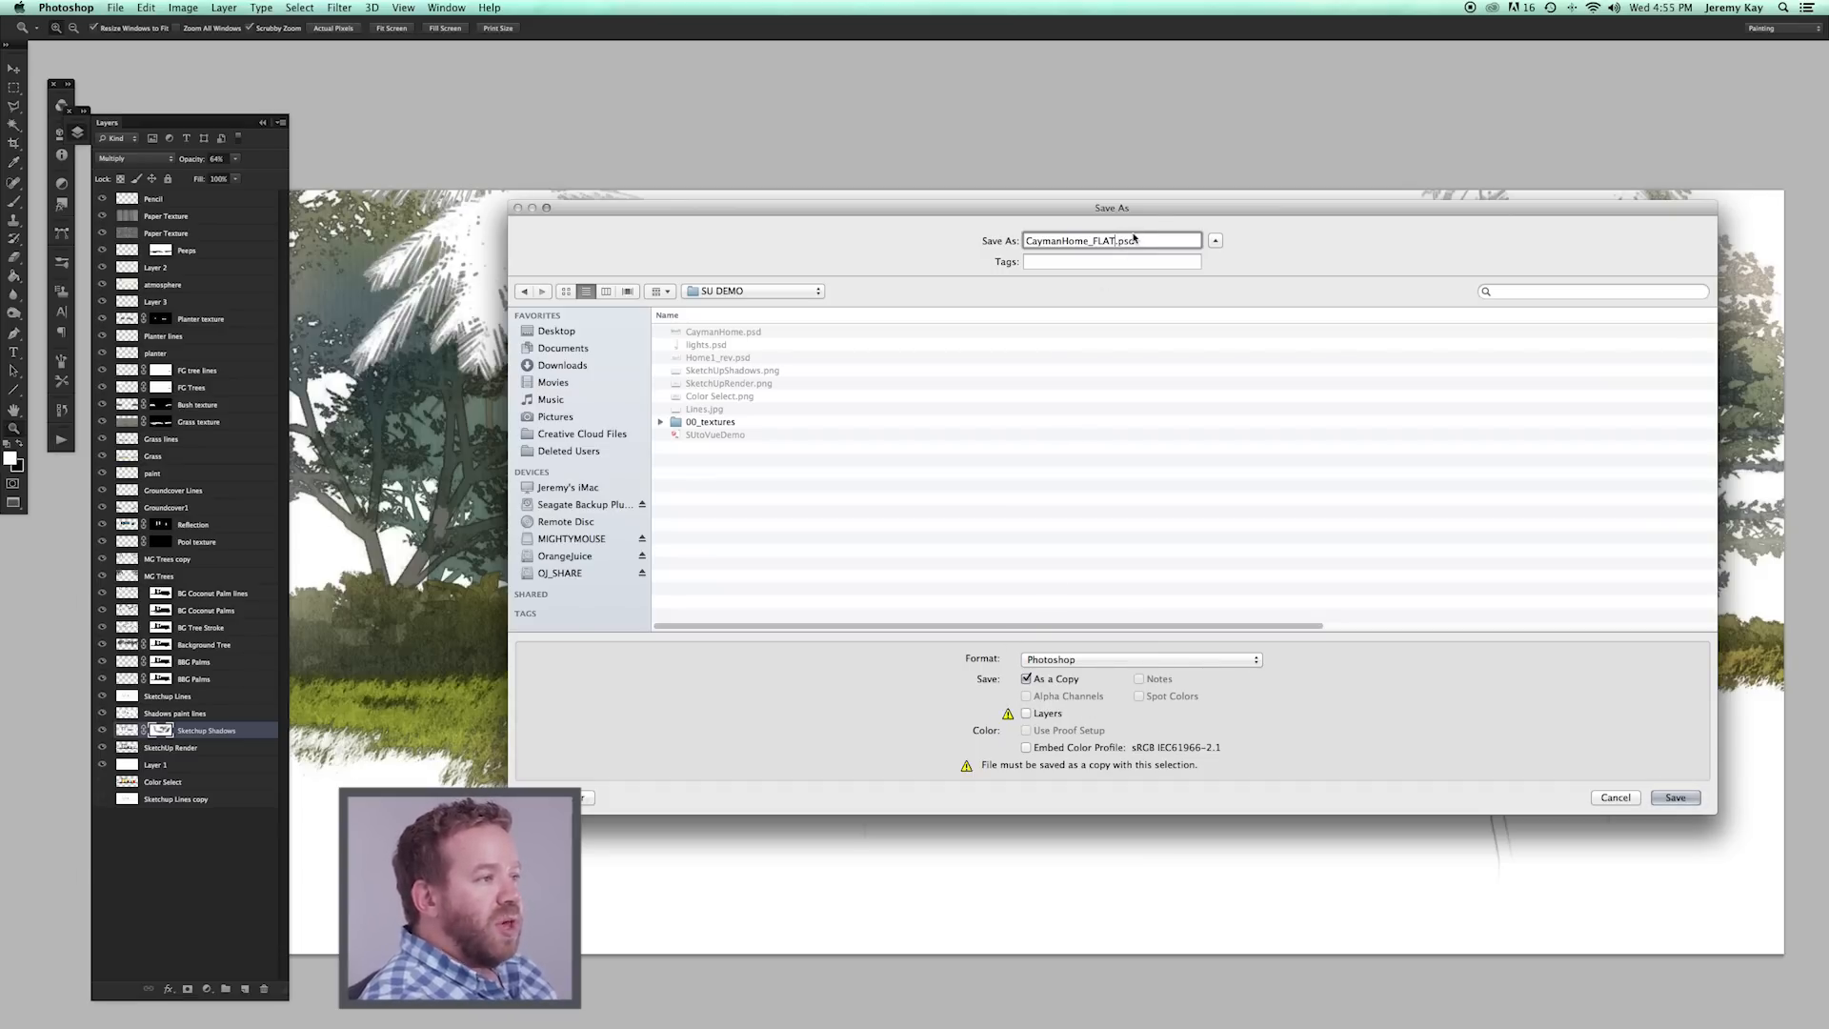
key("Return")
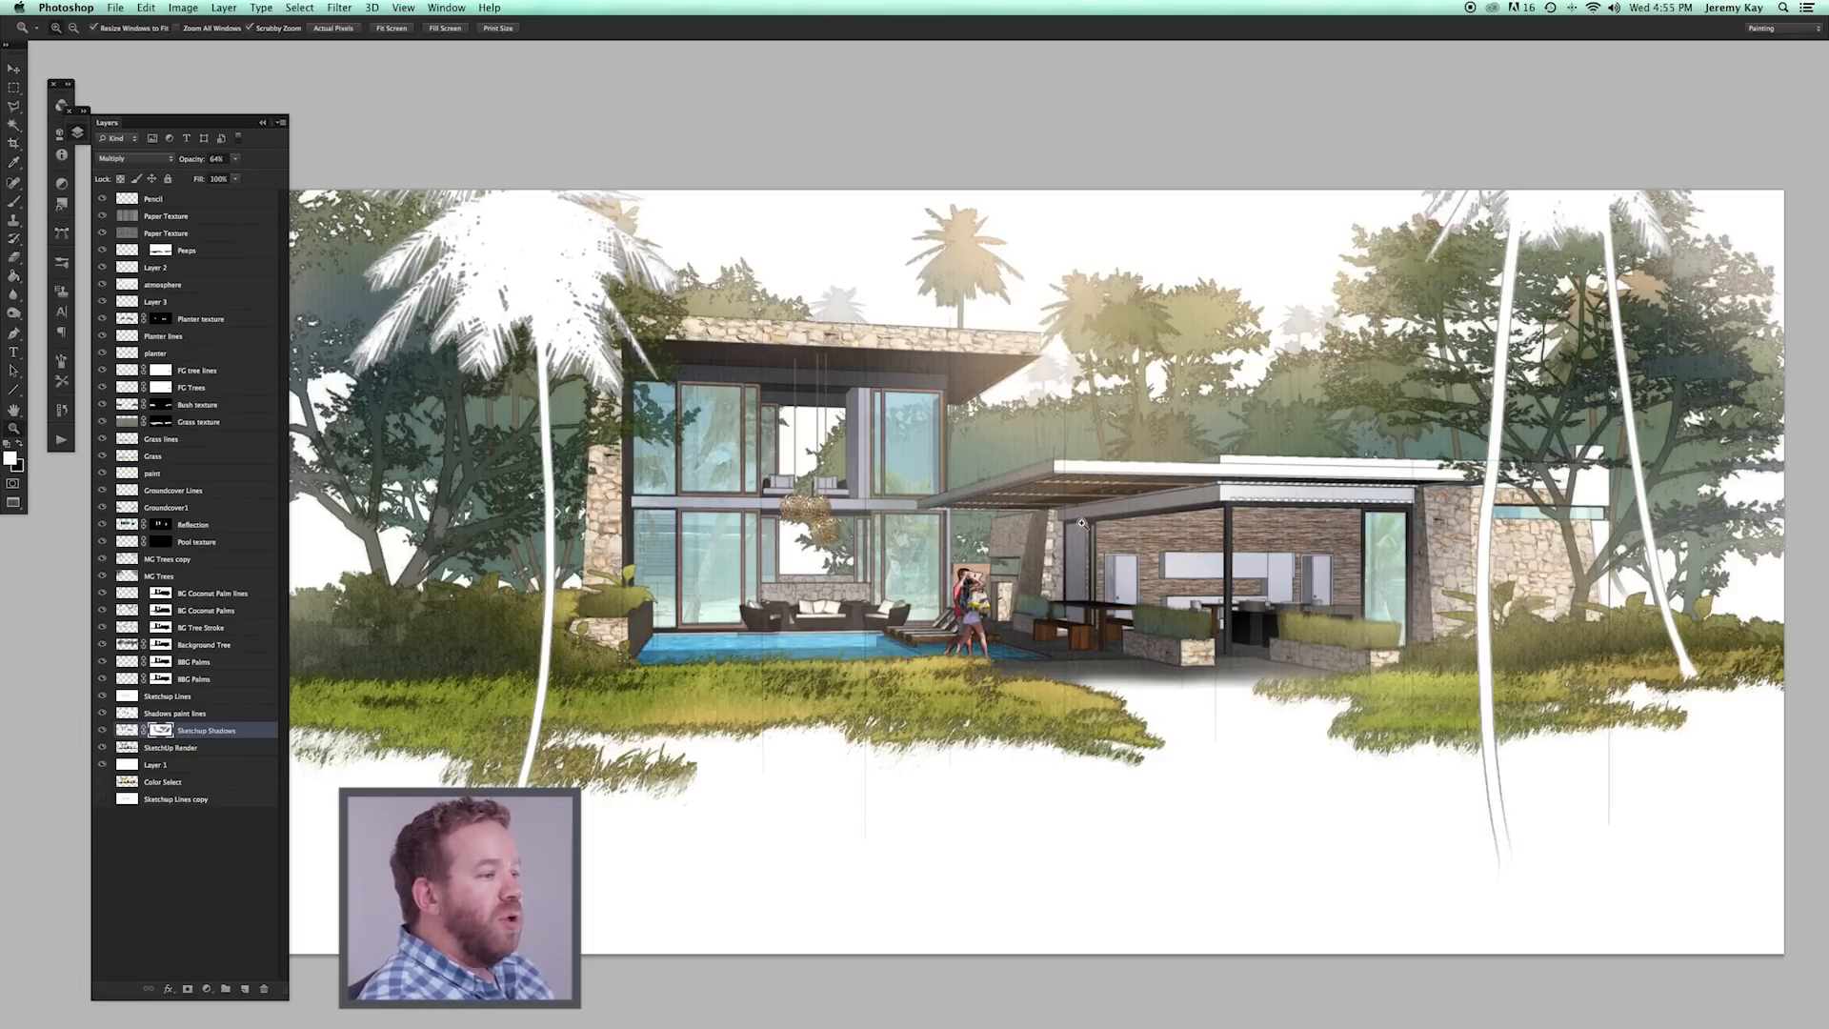
Open the flattened CaymanHome_FLAT.psd from the SU DEMO folder and fit the whole rendering into view.
left_click_drag(1081, 523, 1072, 520)
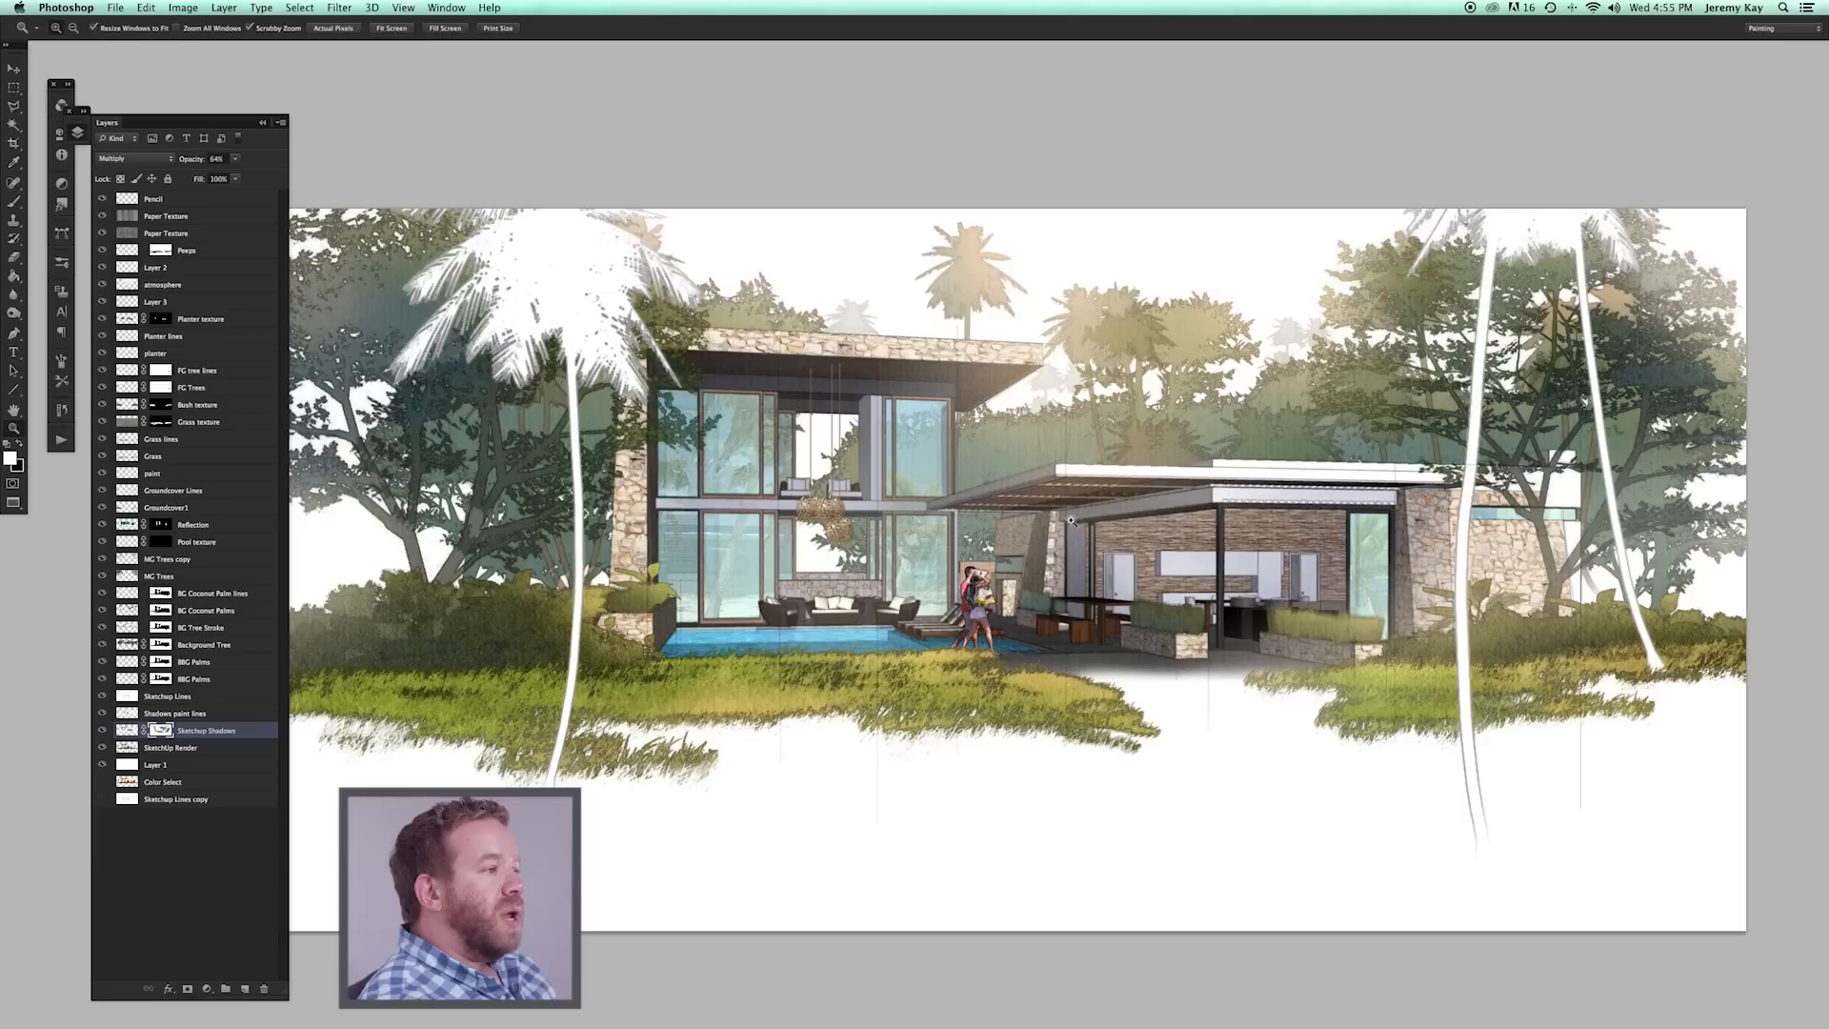
left_click(1070, 518)
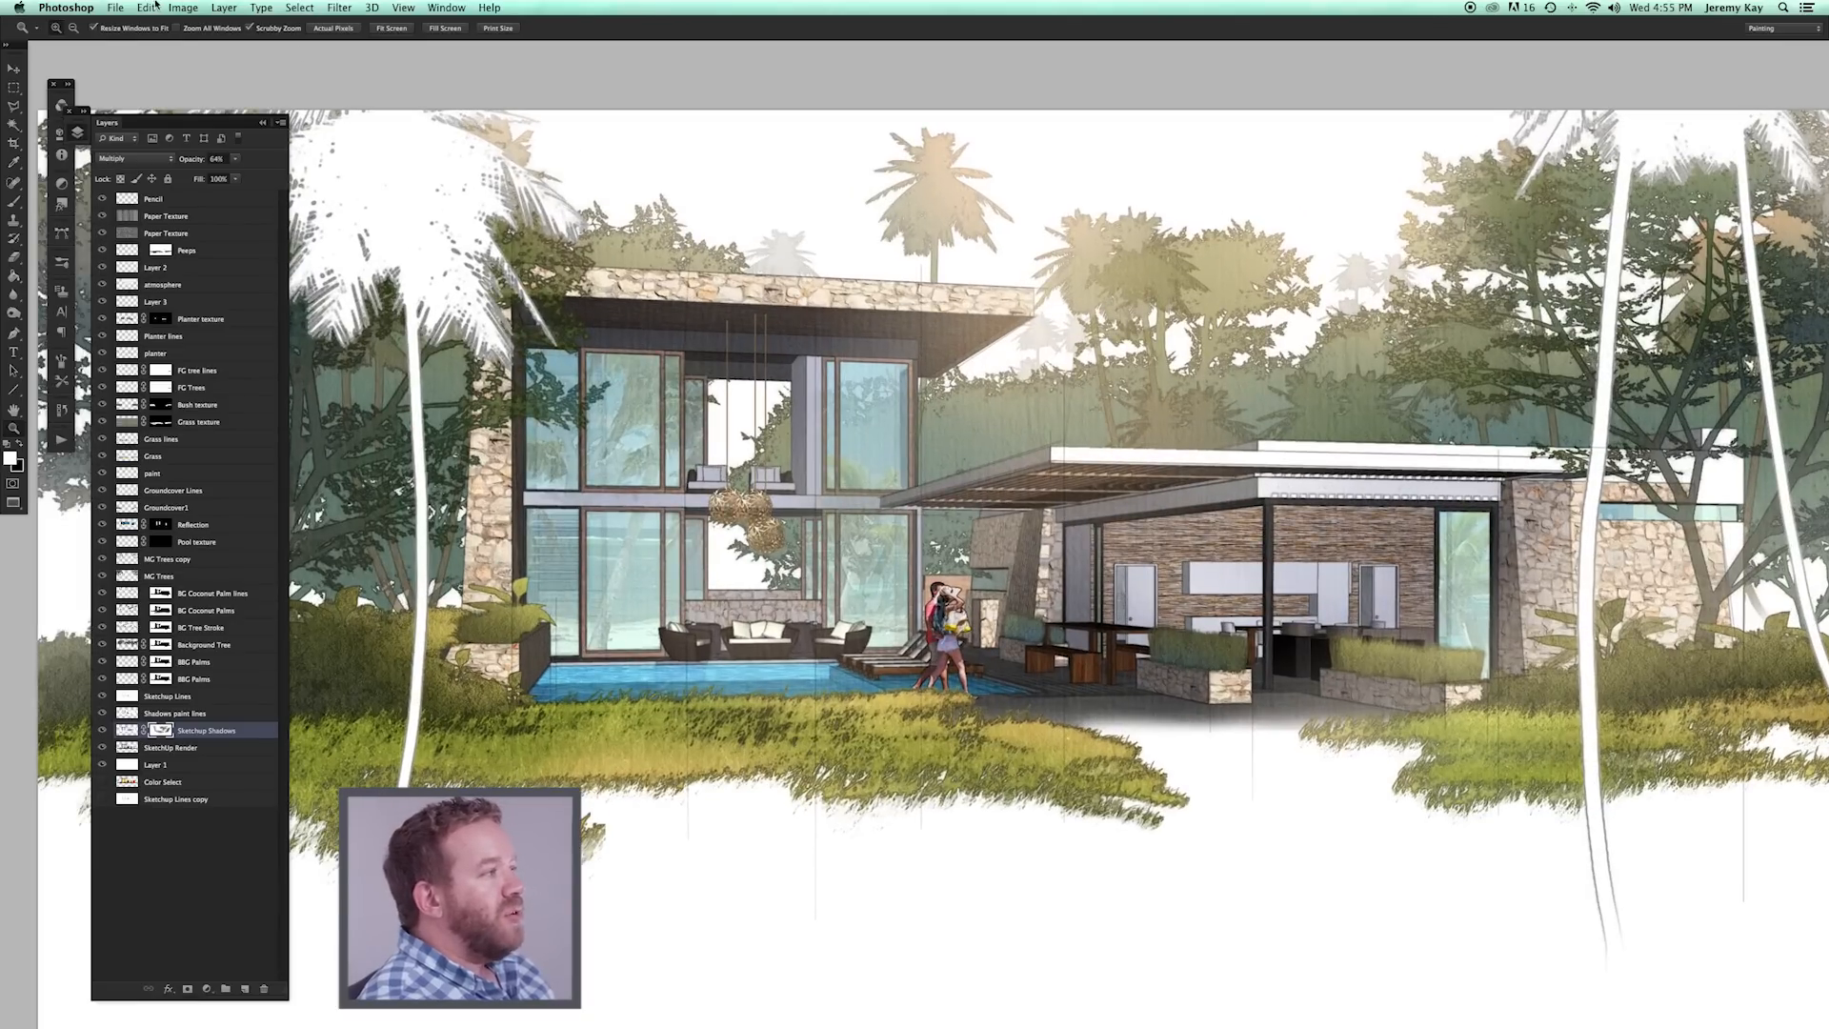
left_click(113, 8)
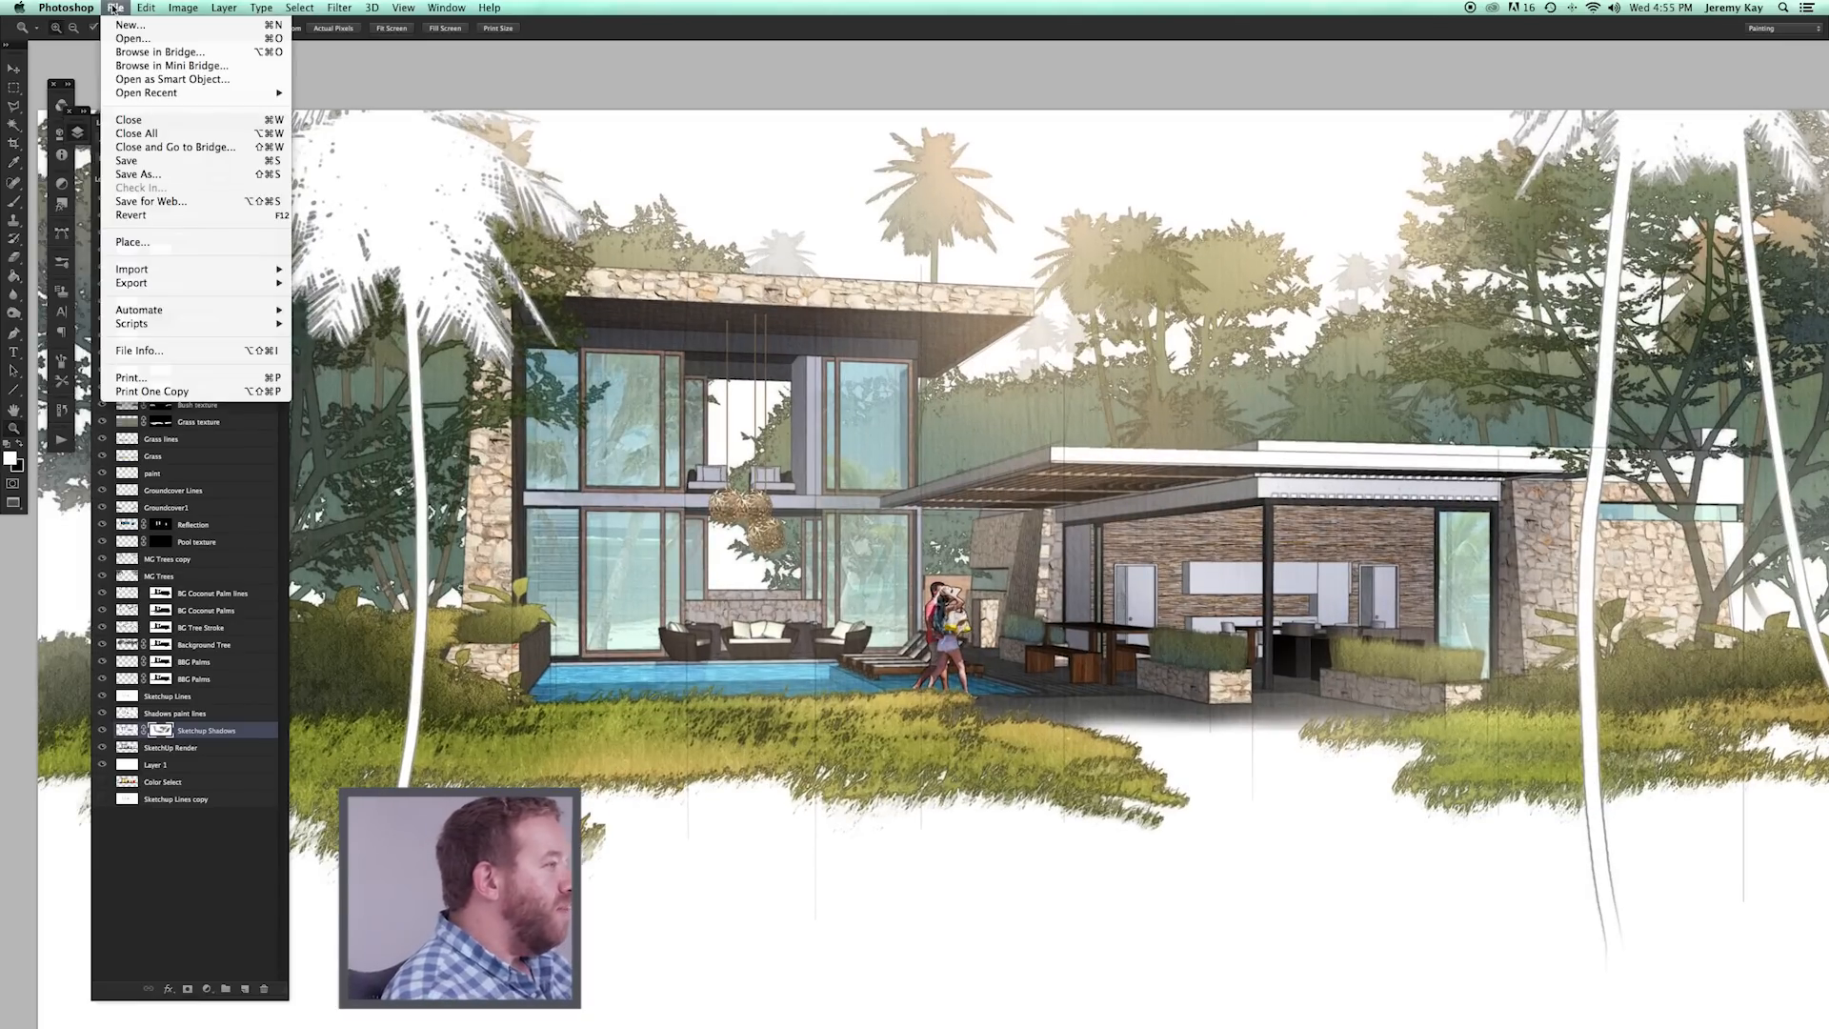
left_click(133, 38)
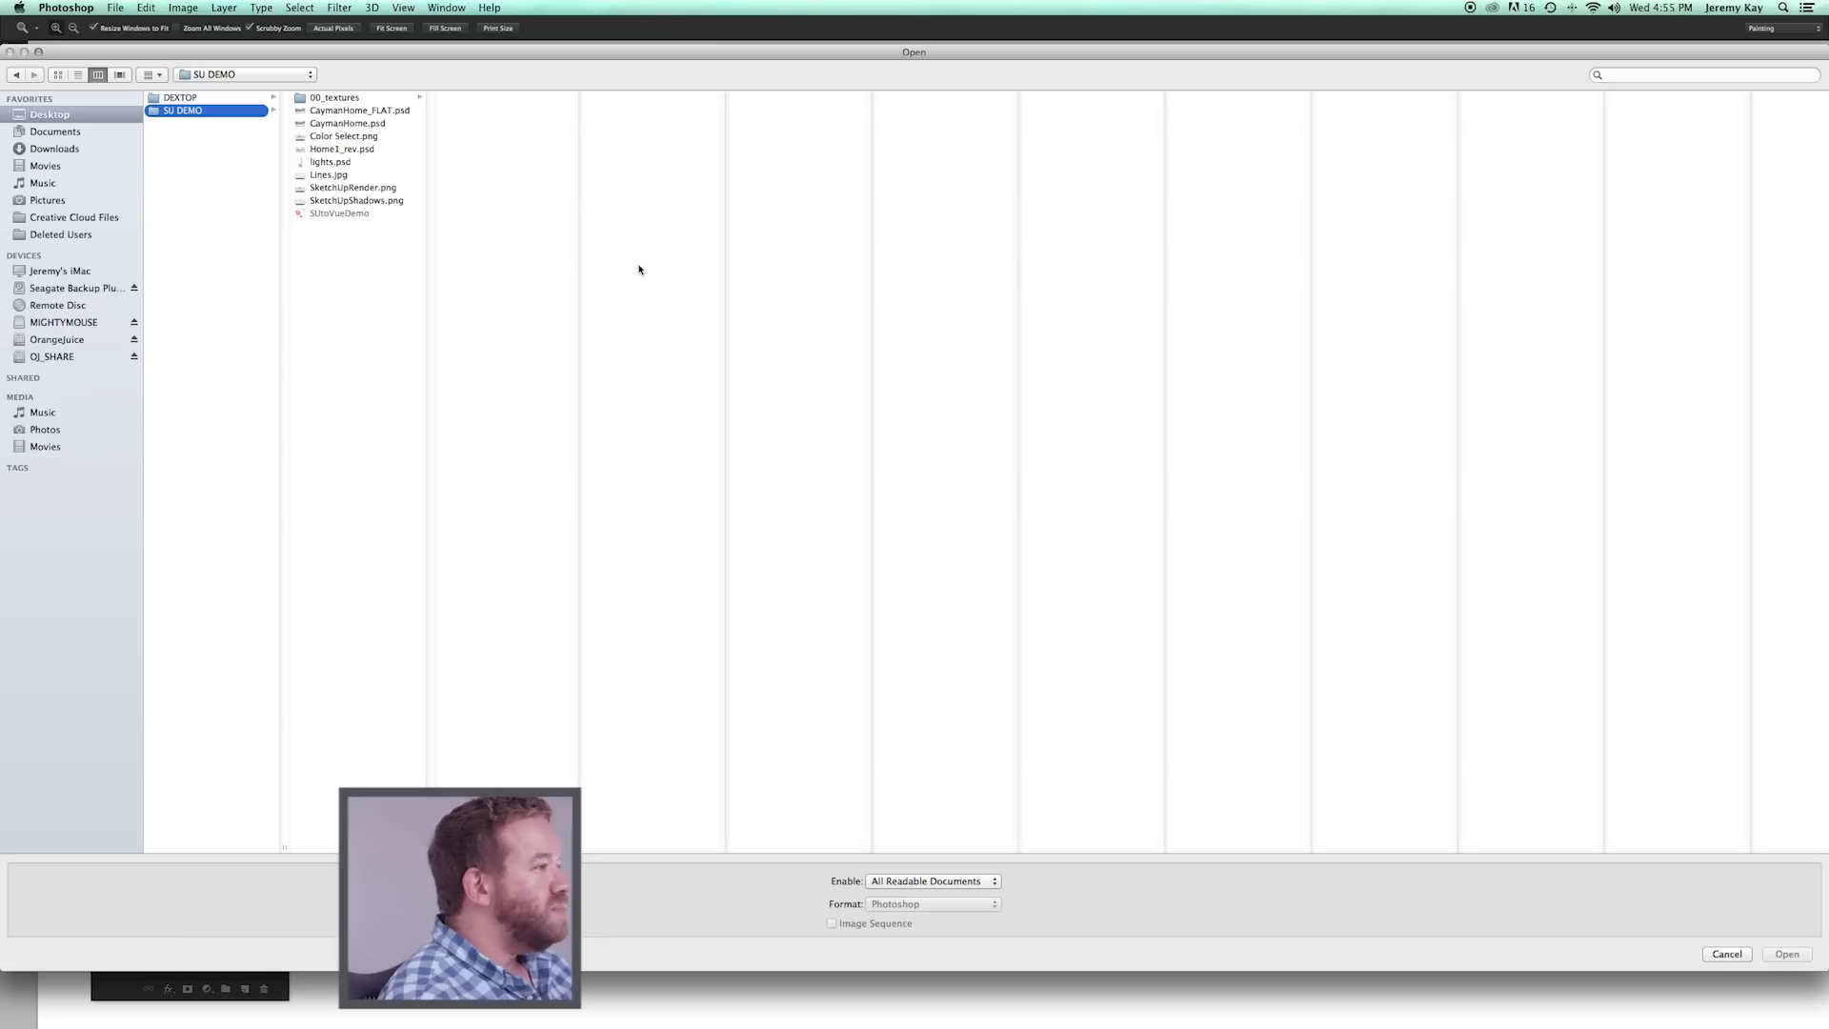
left_click(363, 112)
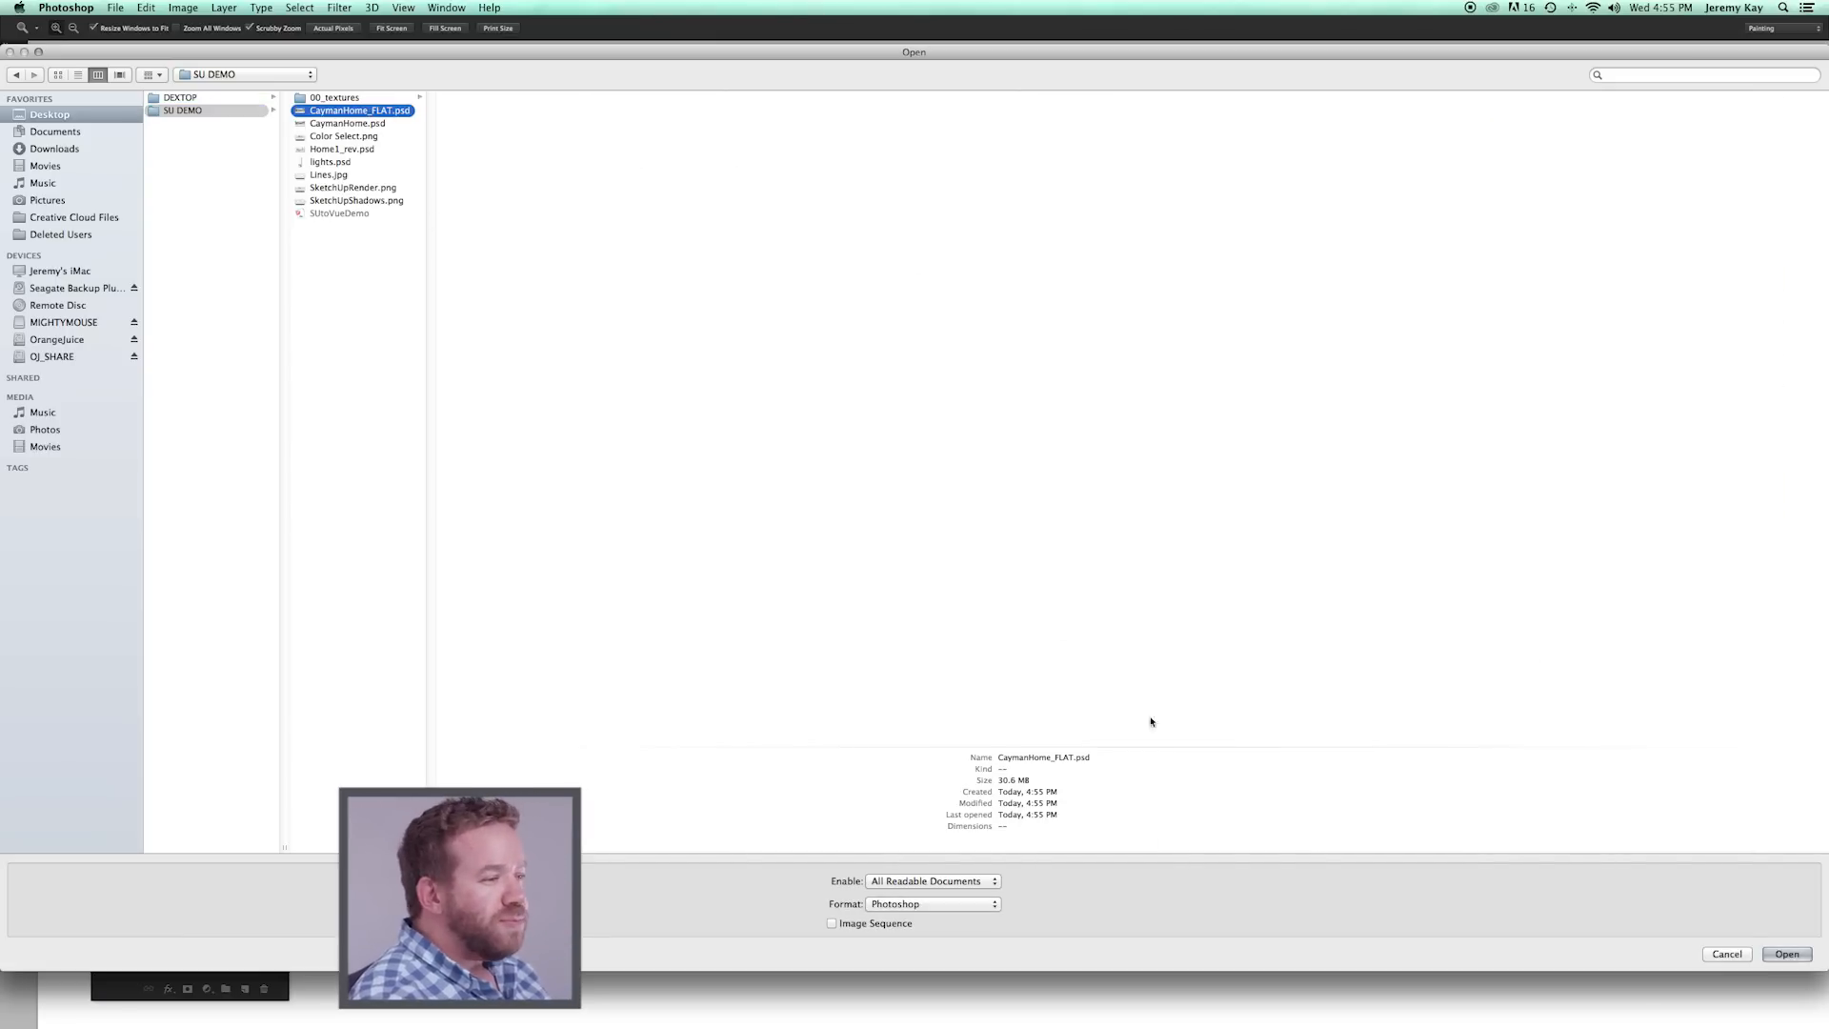
left_click(1787, 954)
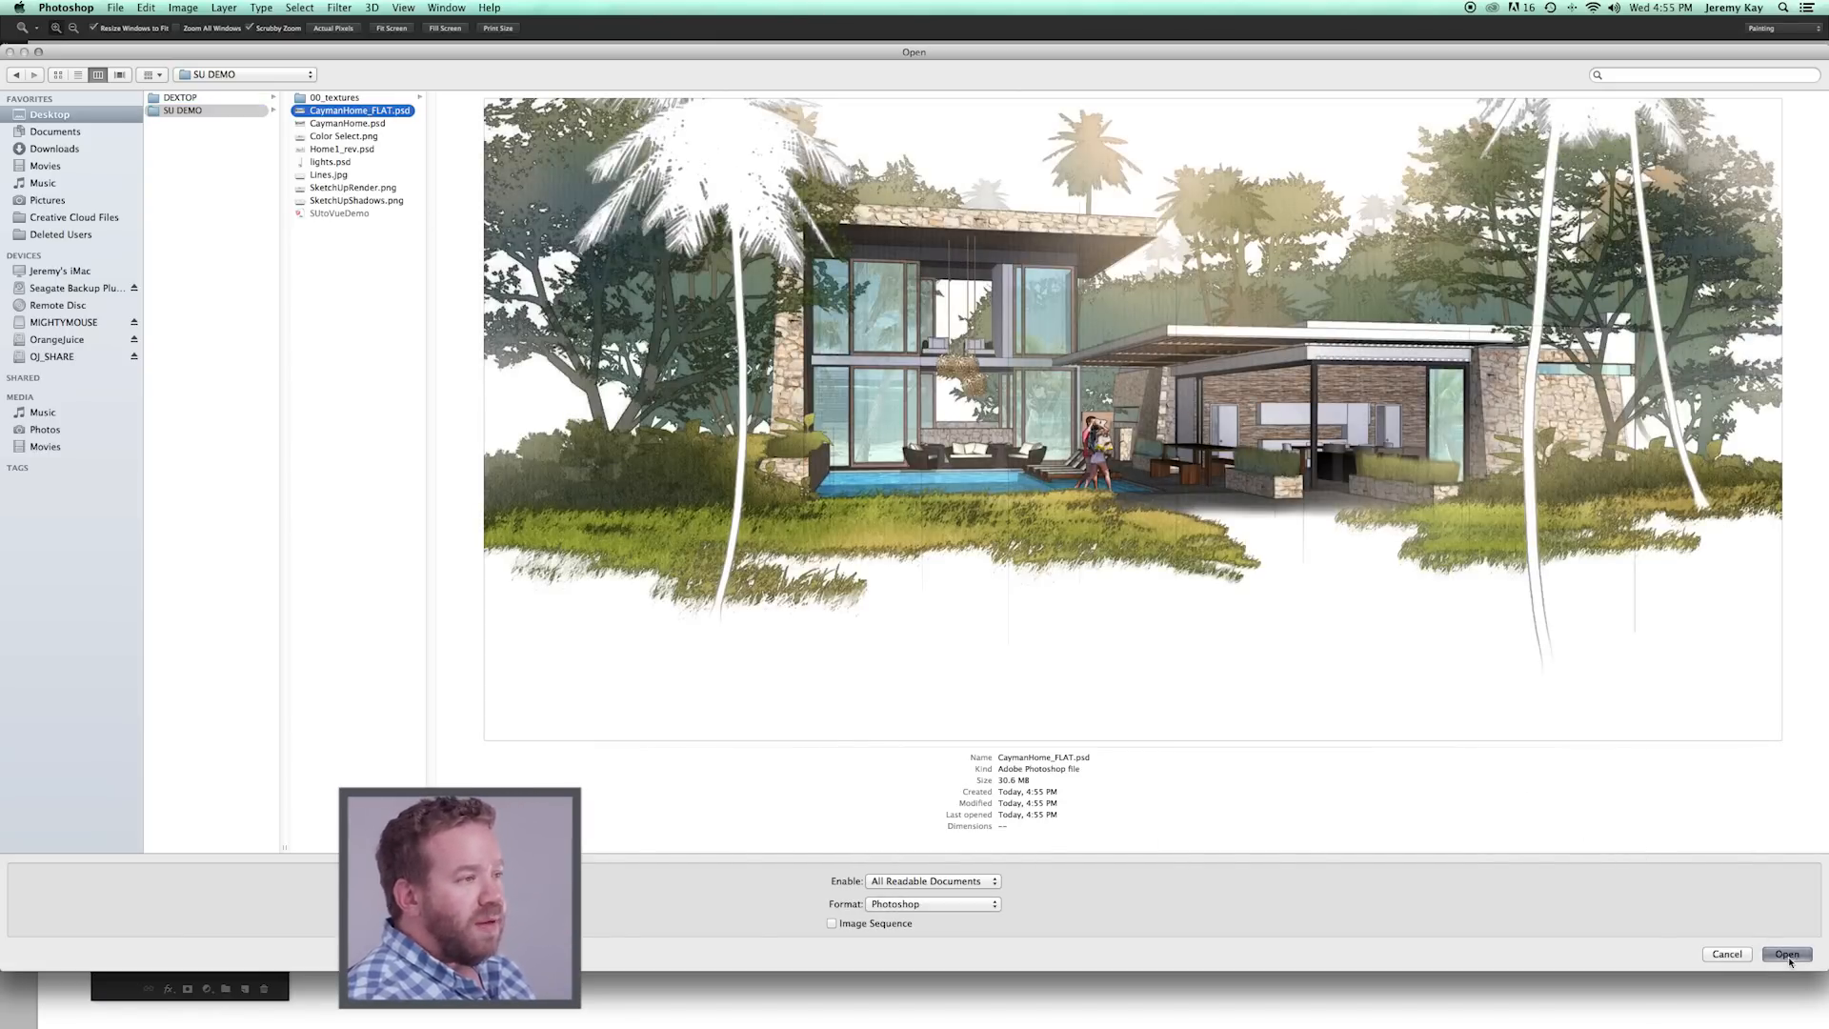
key("super+minus")
left_click_drag(1007, 598, 1075, 617)
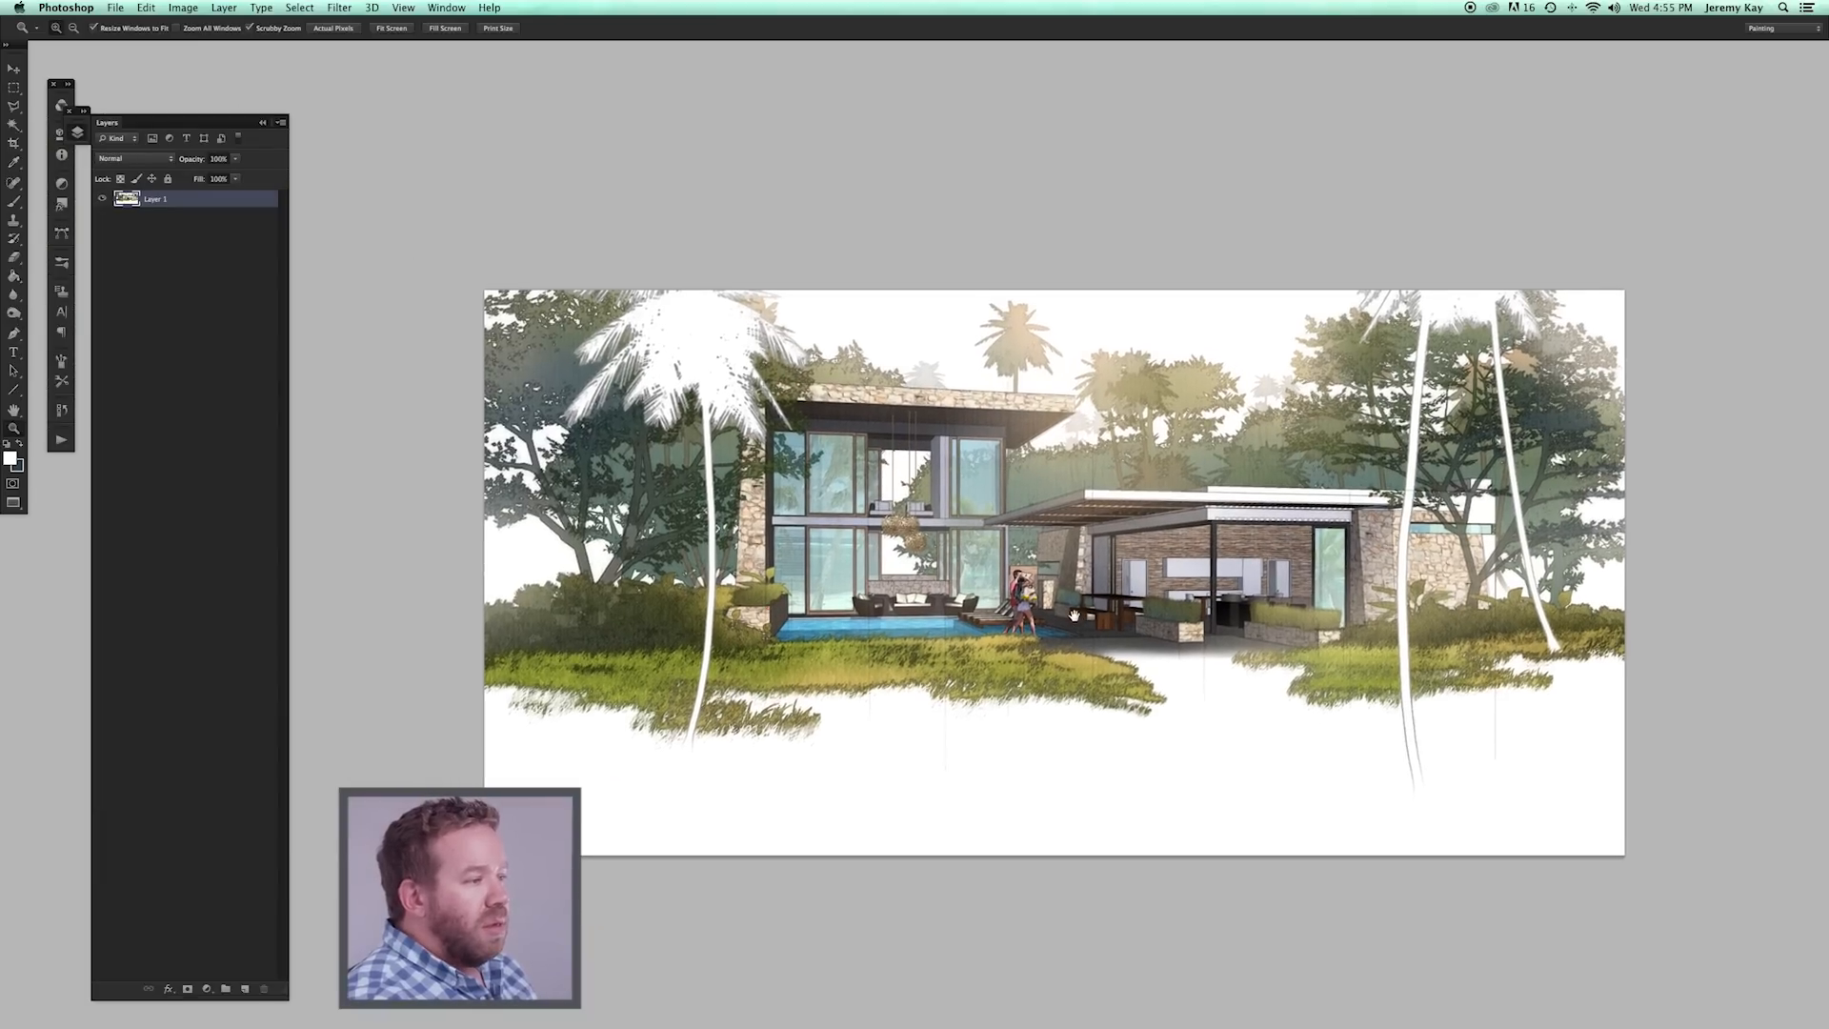
left_click(1064, 602)
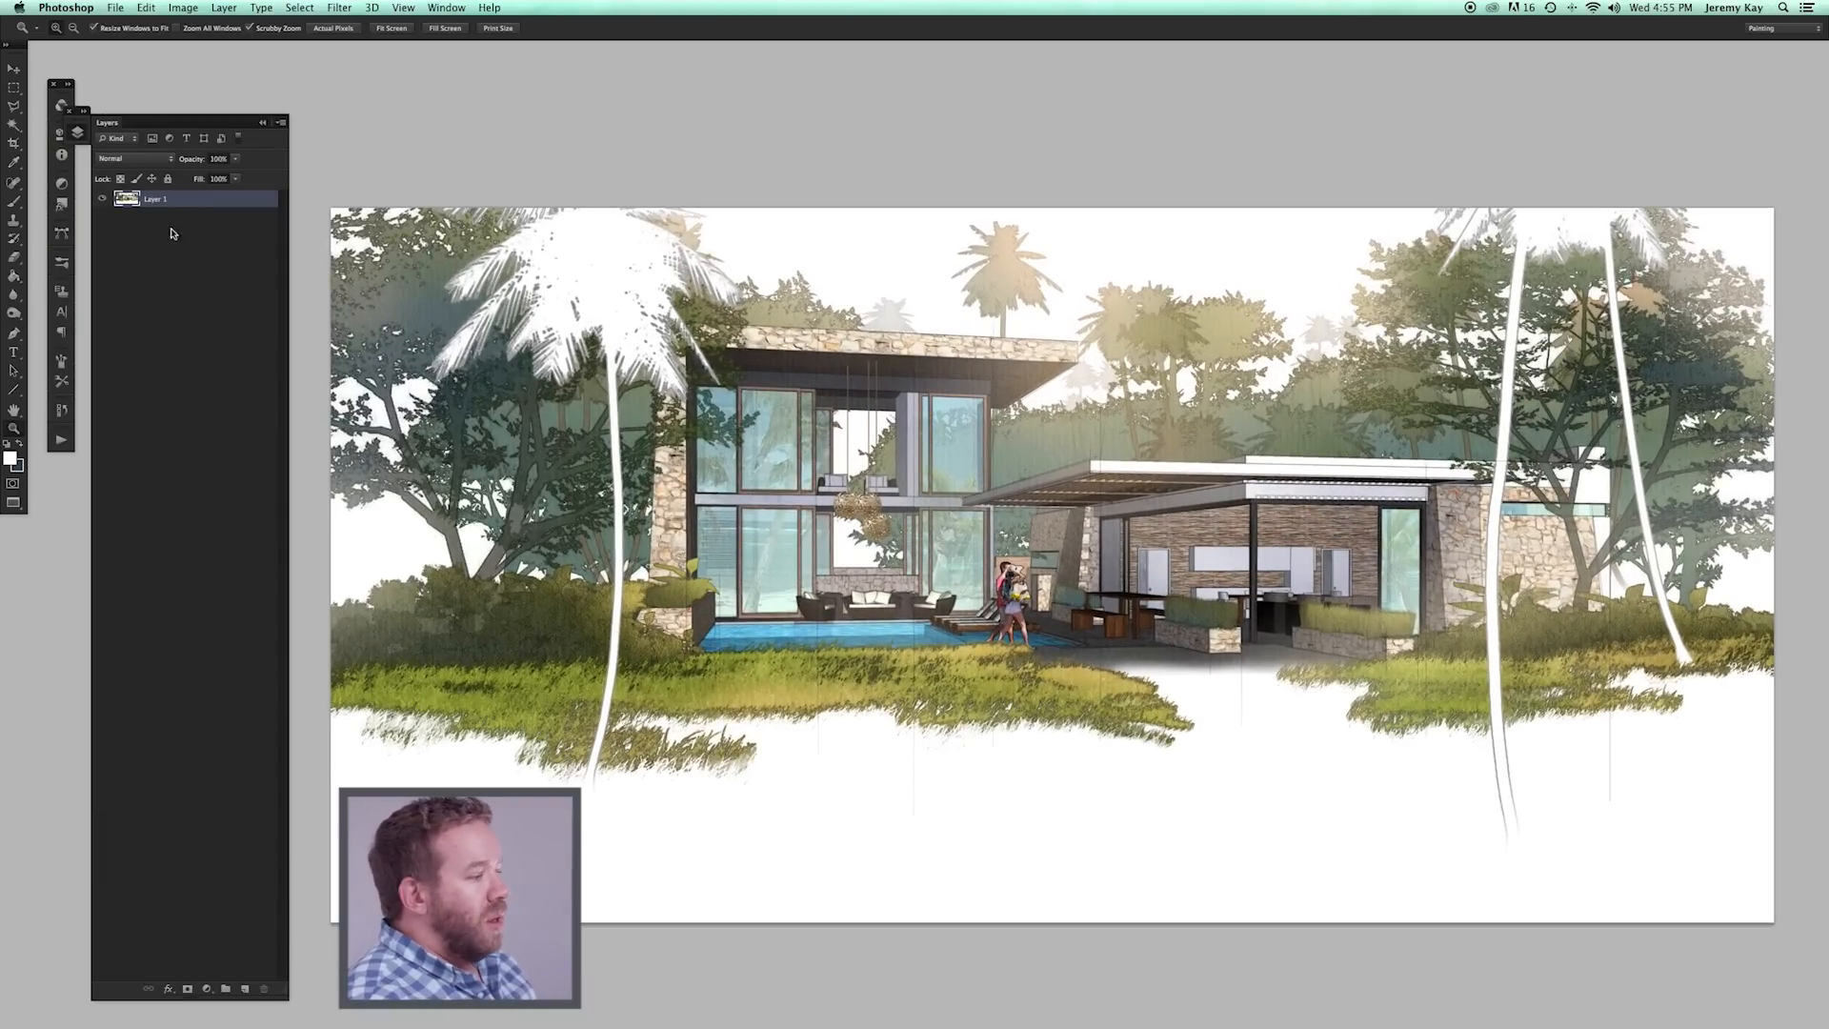
Add a Levels adjustment layer above the flattened image, lowering the white input level to about 230 and slightly darkening the midtones.
left_click(205, 988)
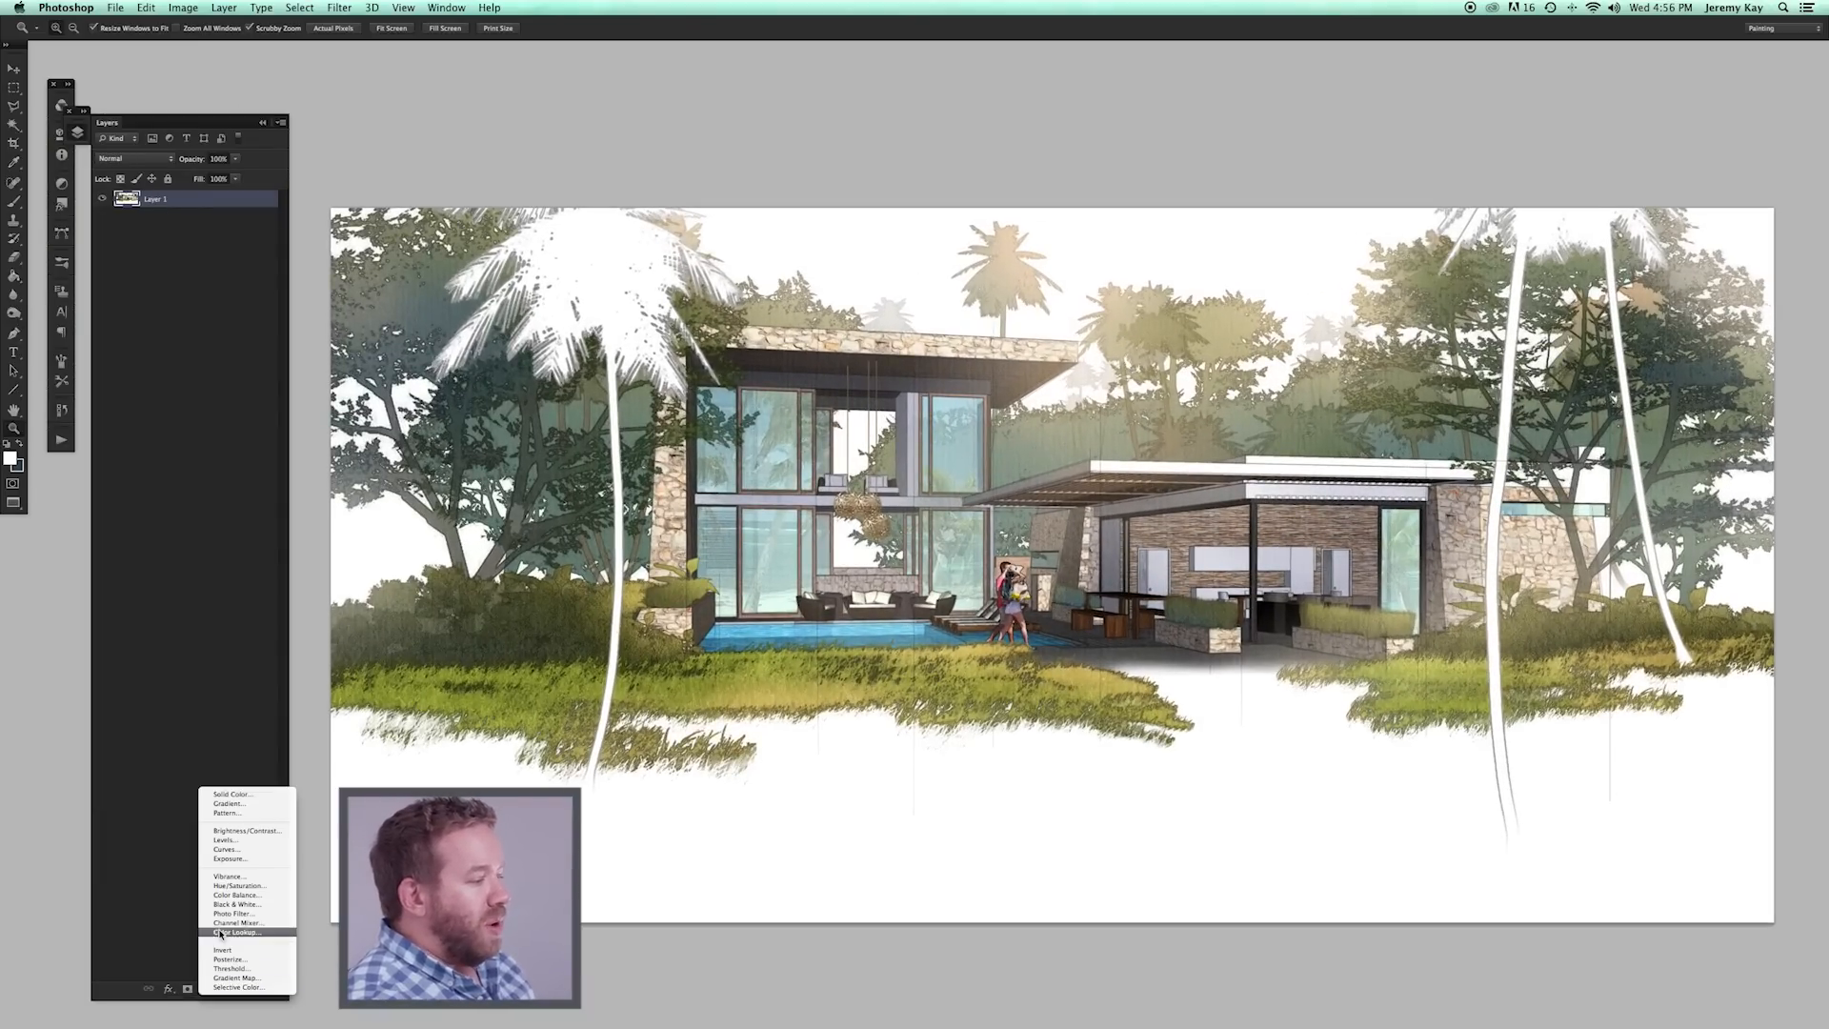
left_click(162, 870)
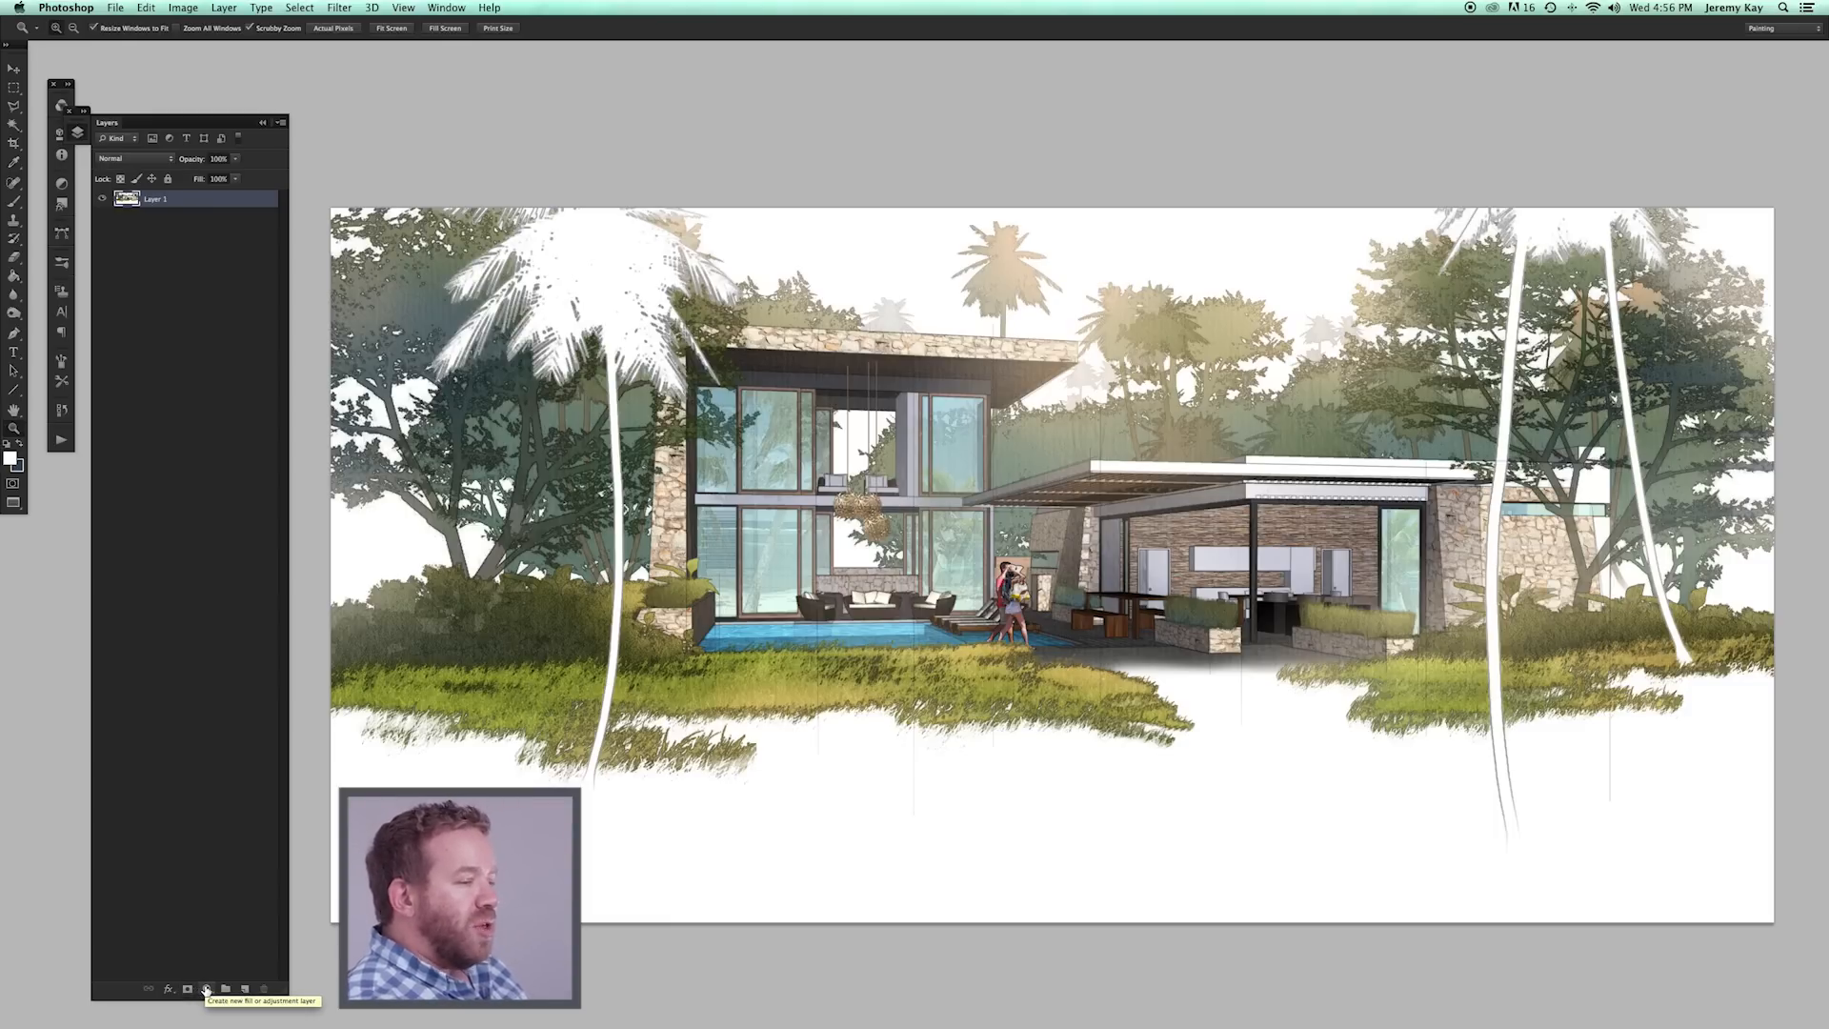
left_click(205, 991)
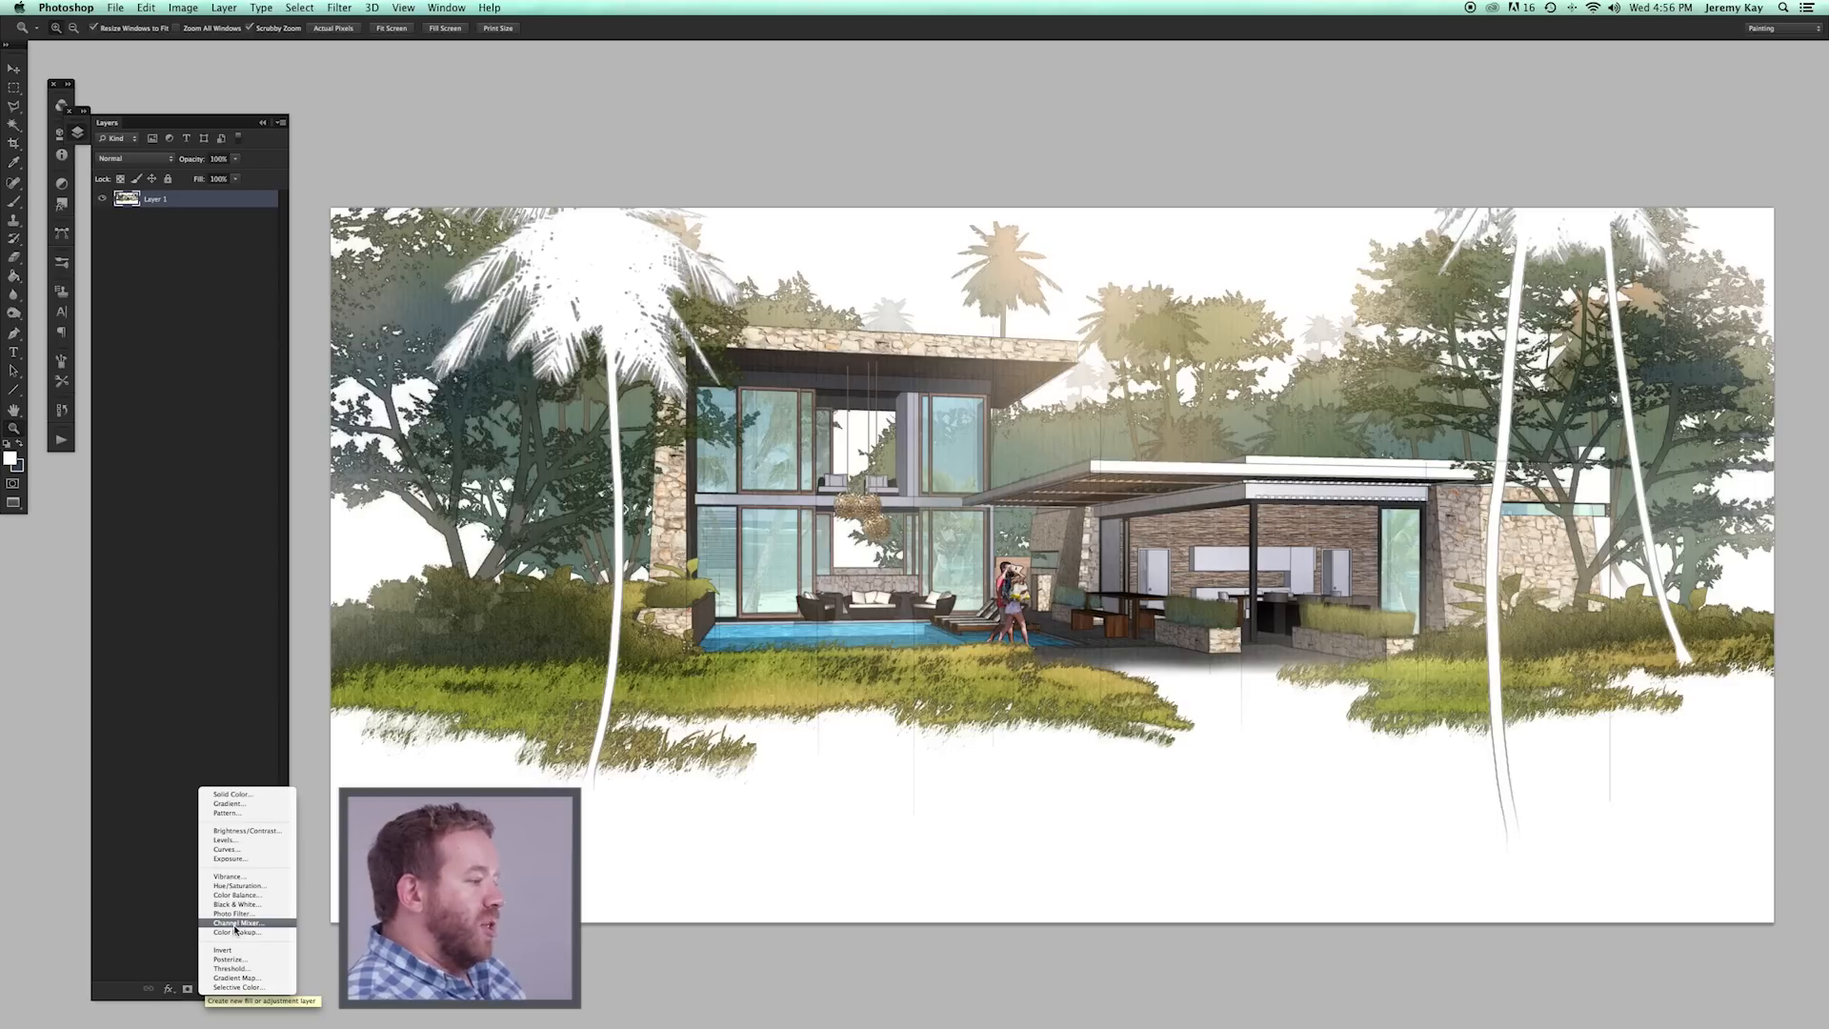
left_click(254, 840)
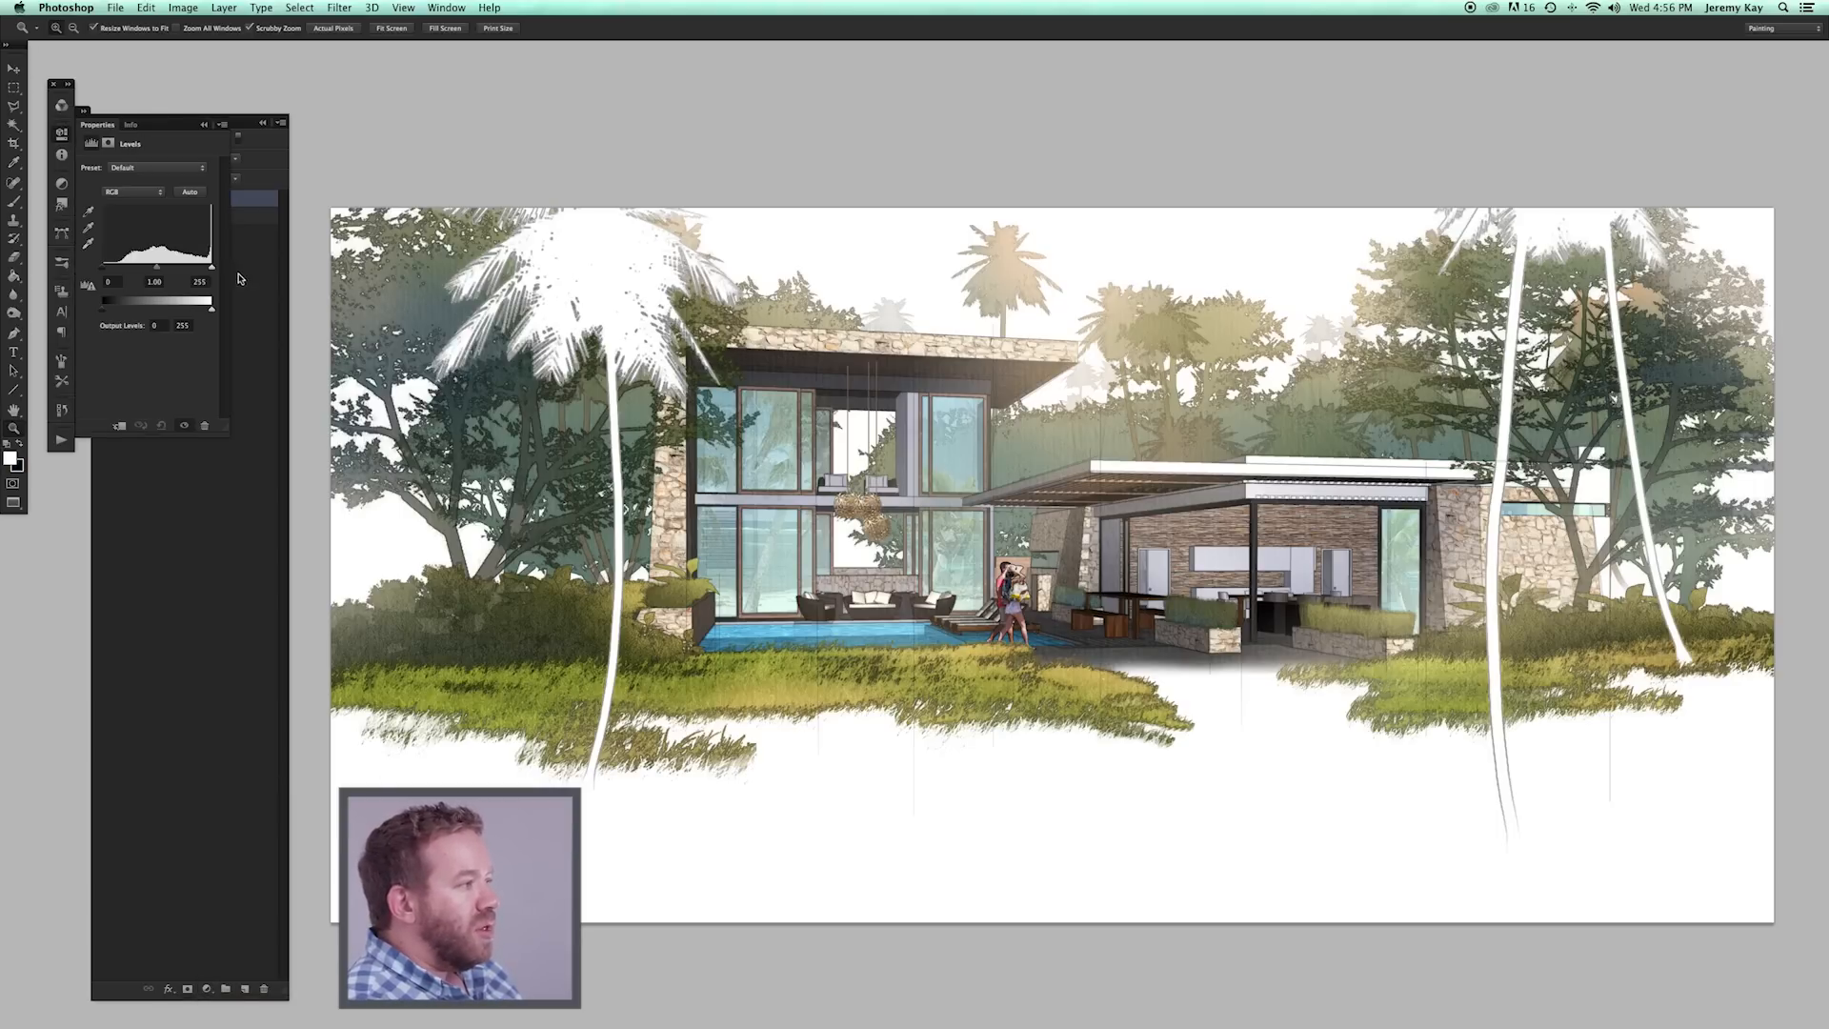
left_click_drag(211, 270, 200, 270)
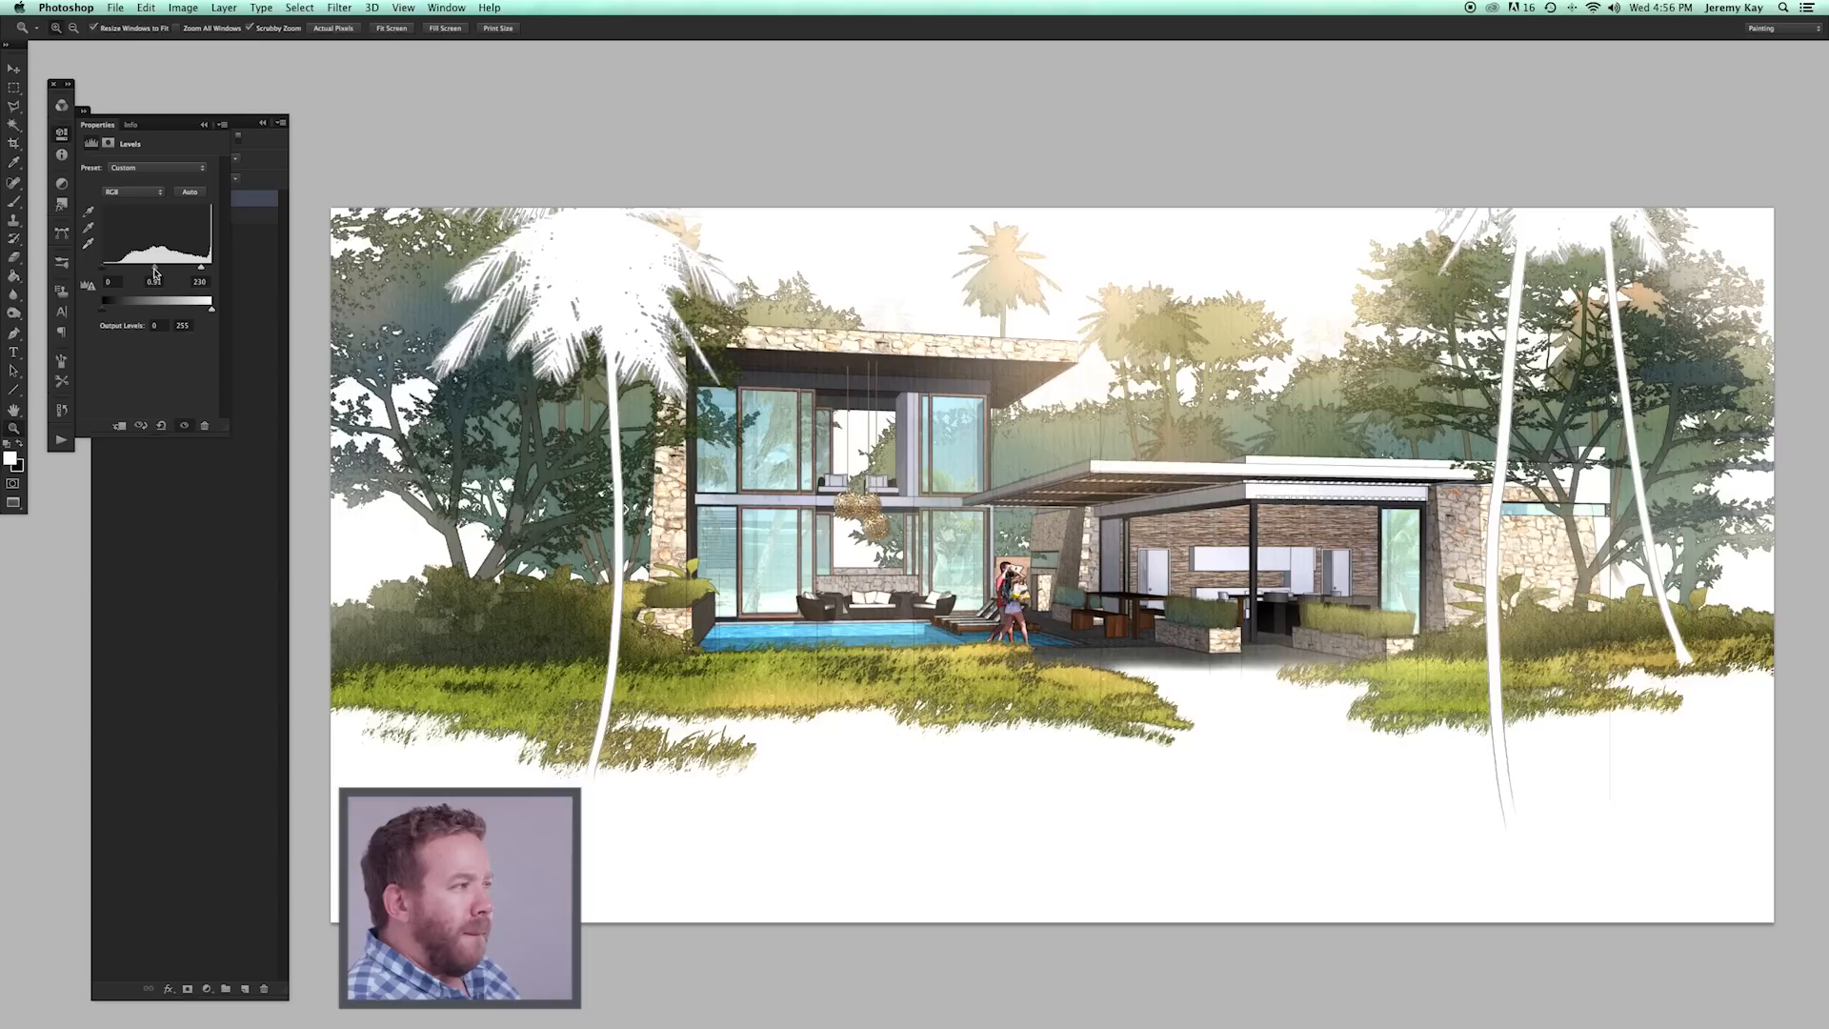
left_click(203, 124)
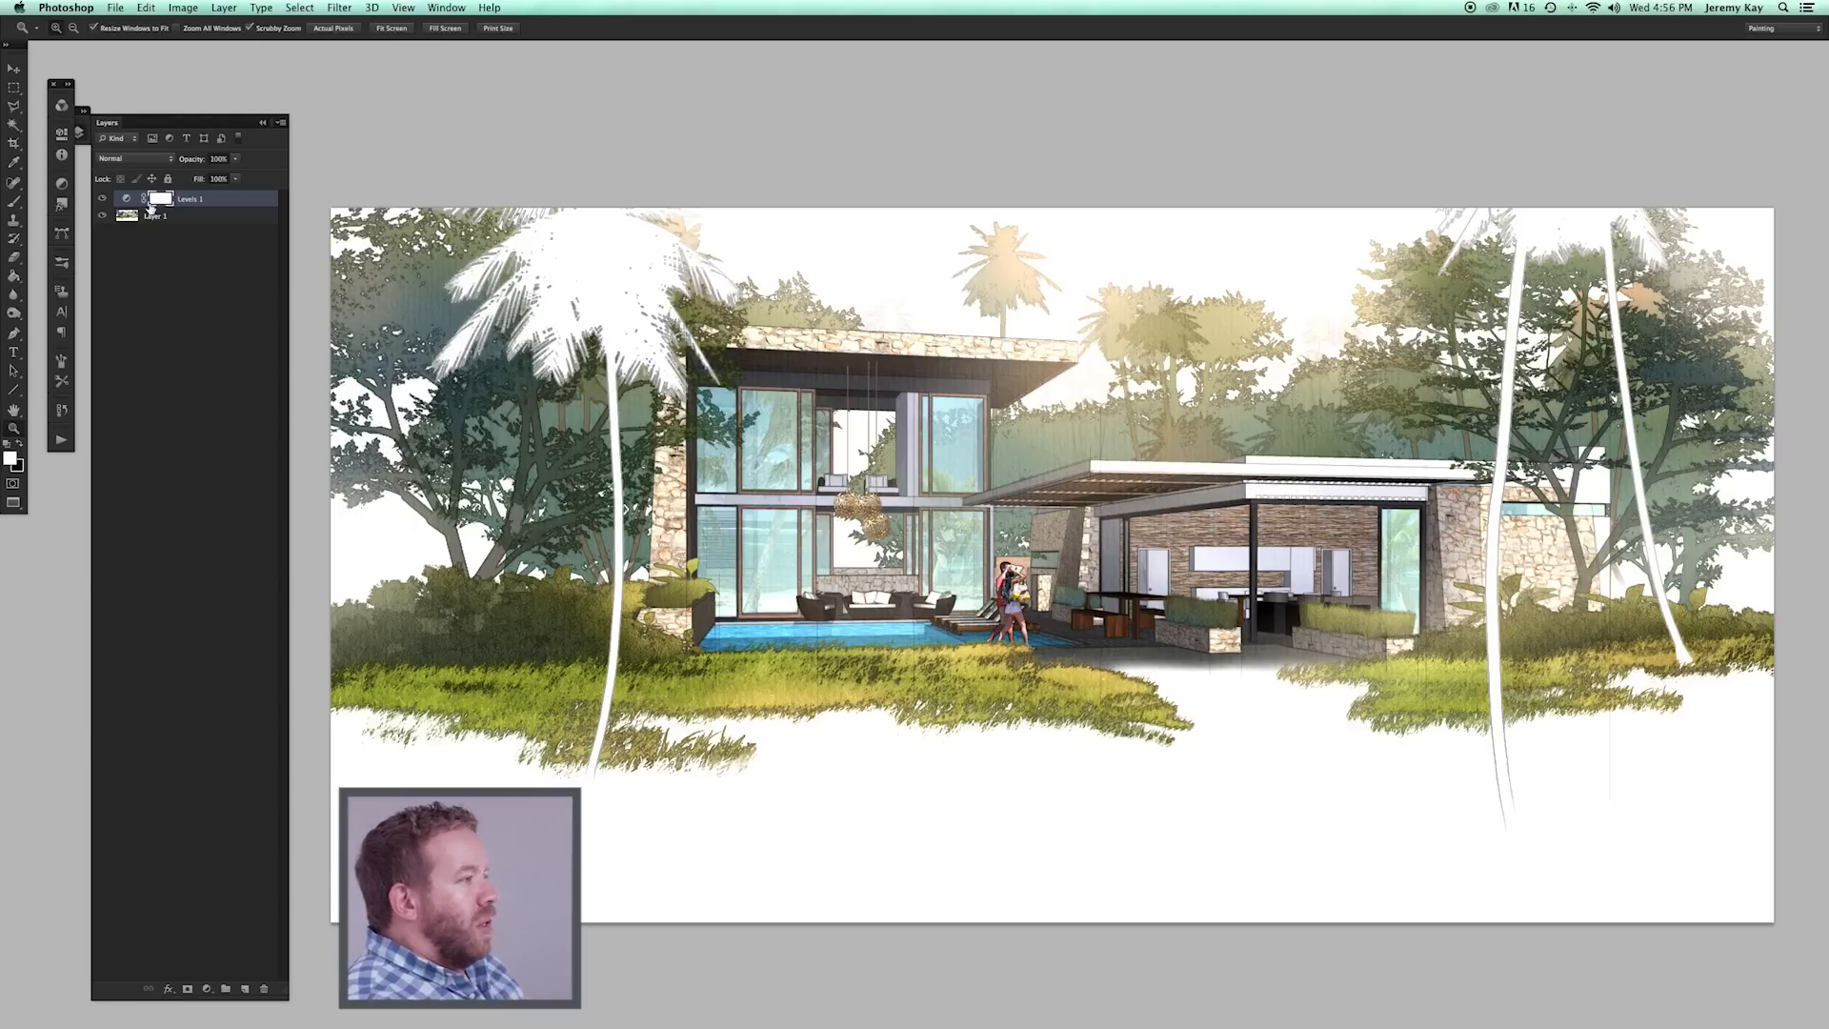
Compare the rendering with and without the Levels adjustment and check its opacity setting.
left_click(104, 198)
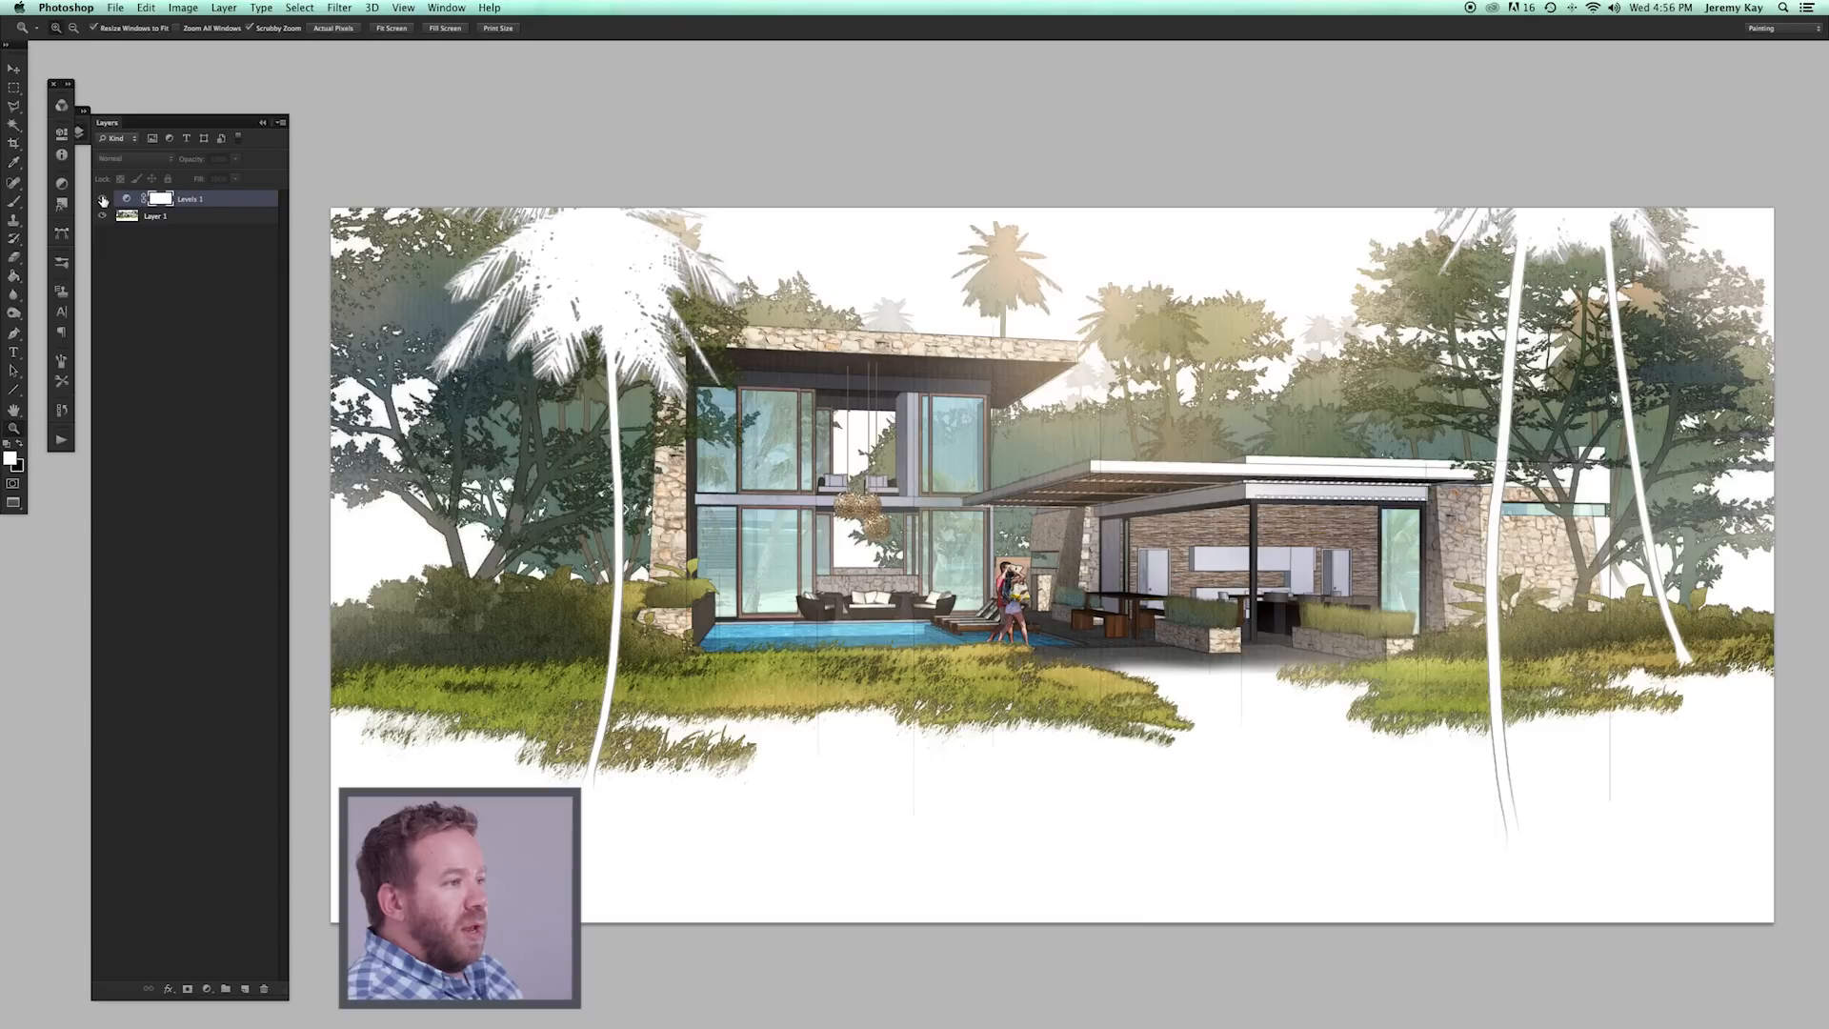
left_click(103, 199)
left_click(103, 199)
left_click(103, 199)
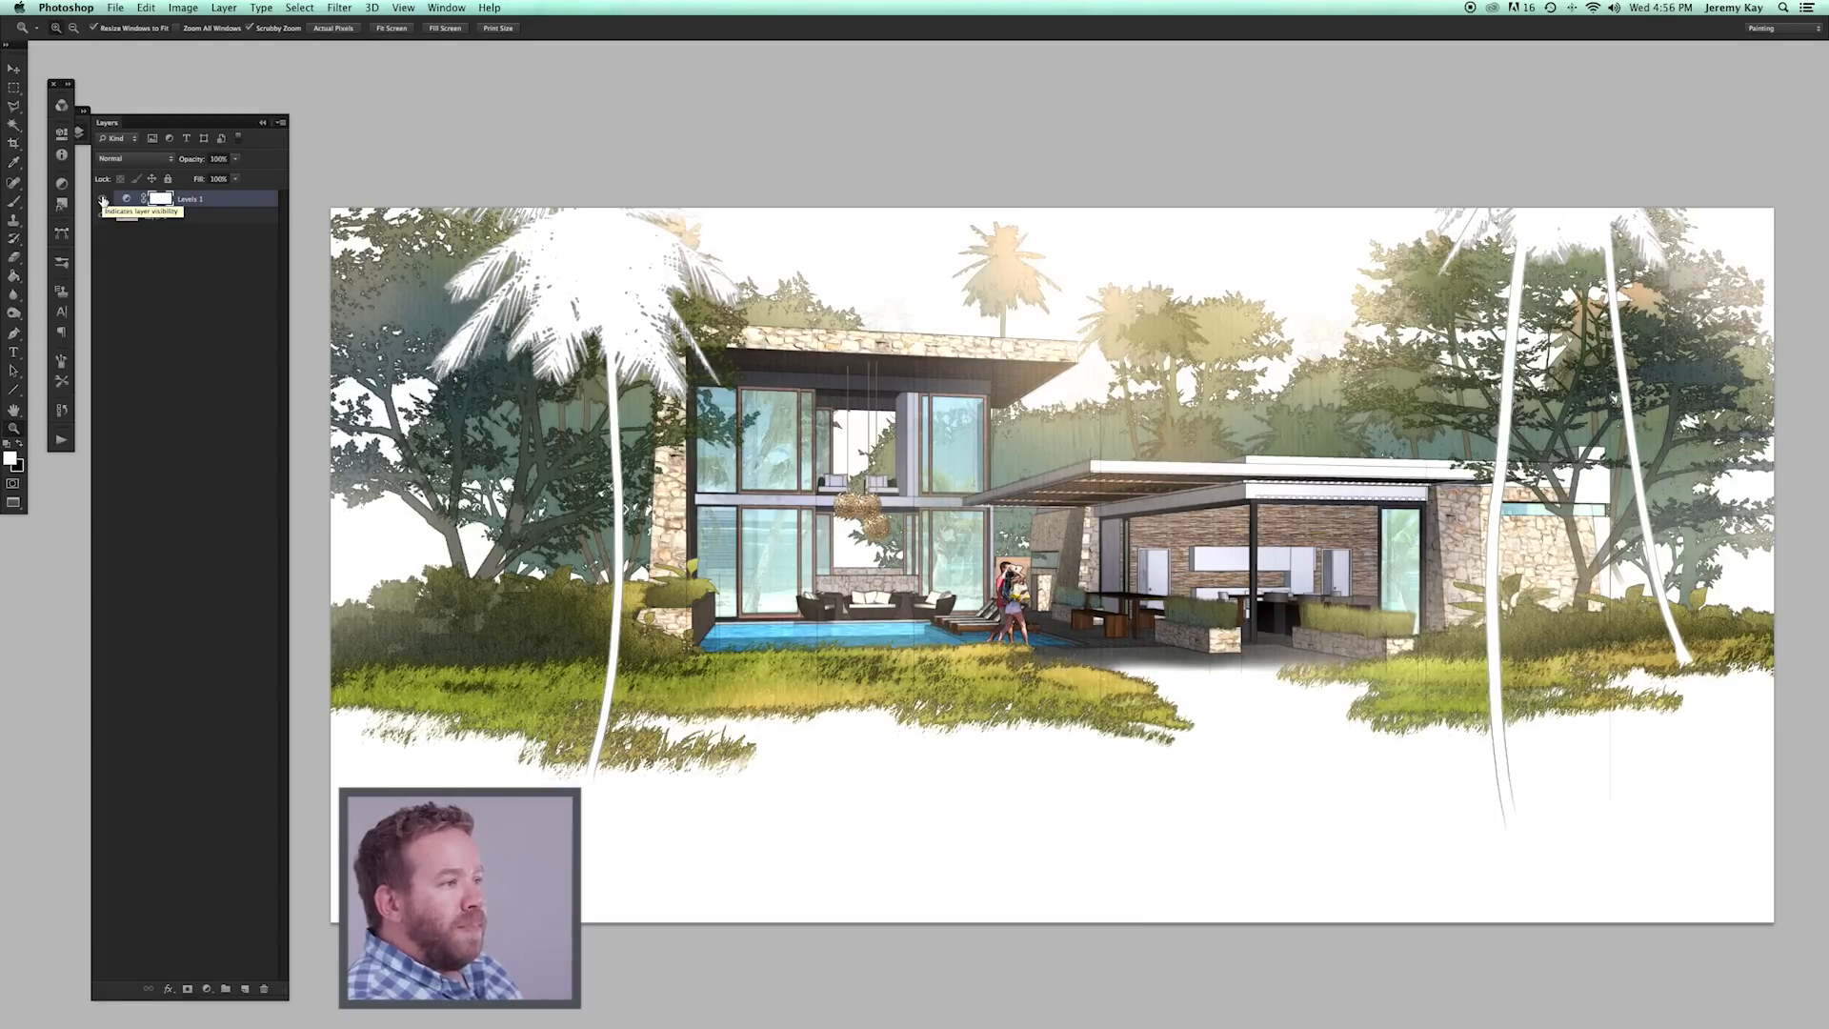
left_click(103, 199)
left_click(103, 199)
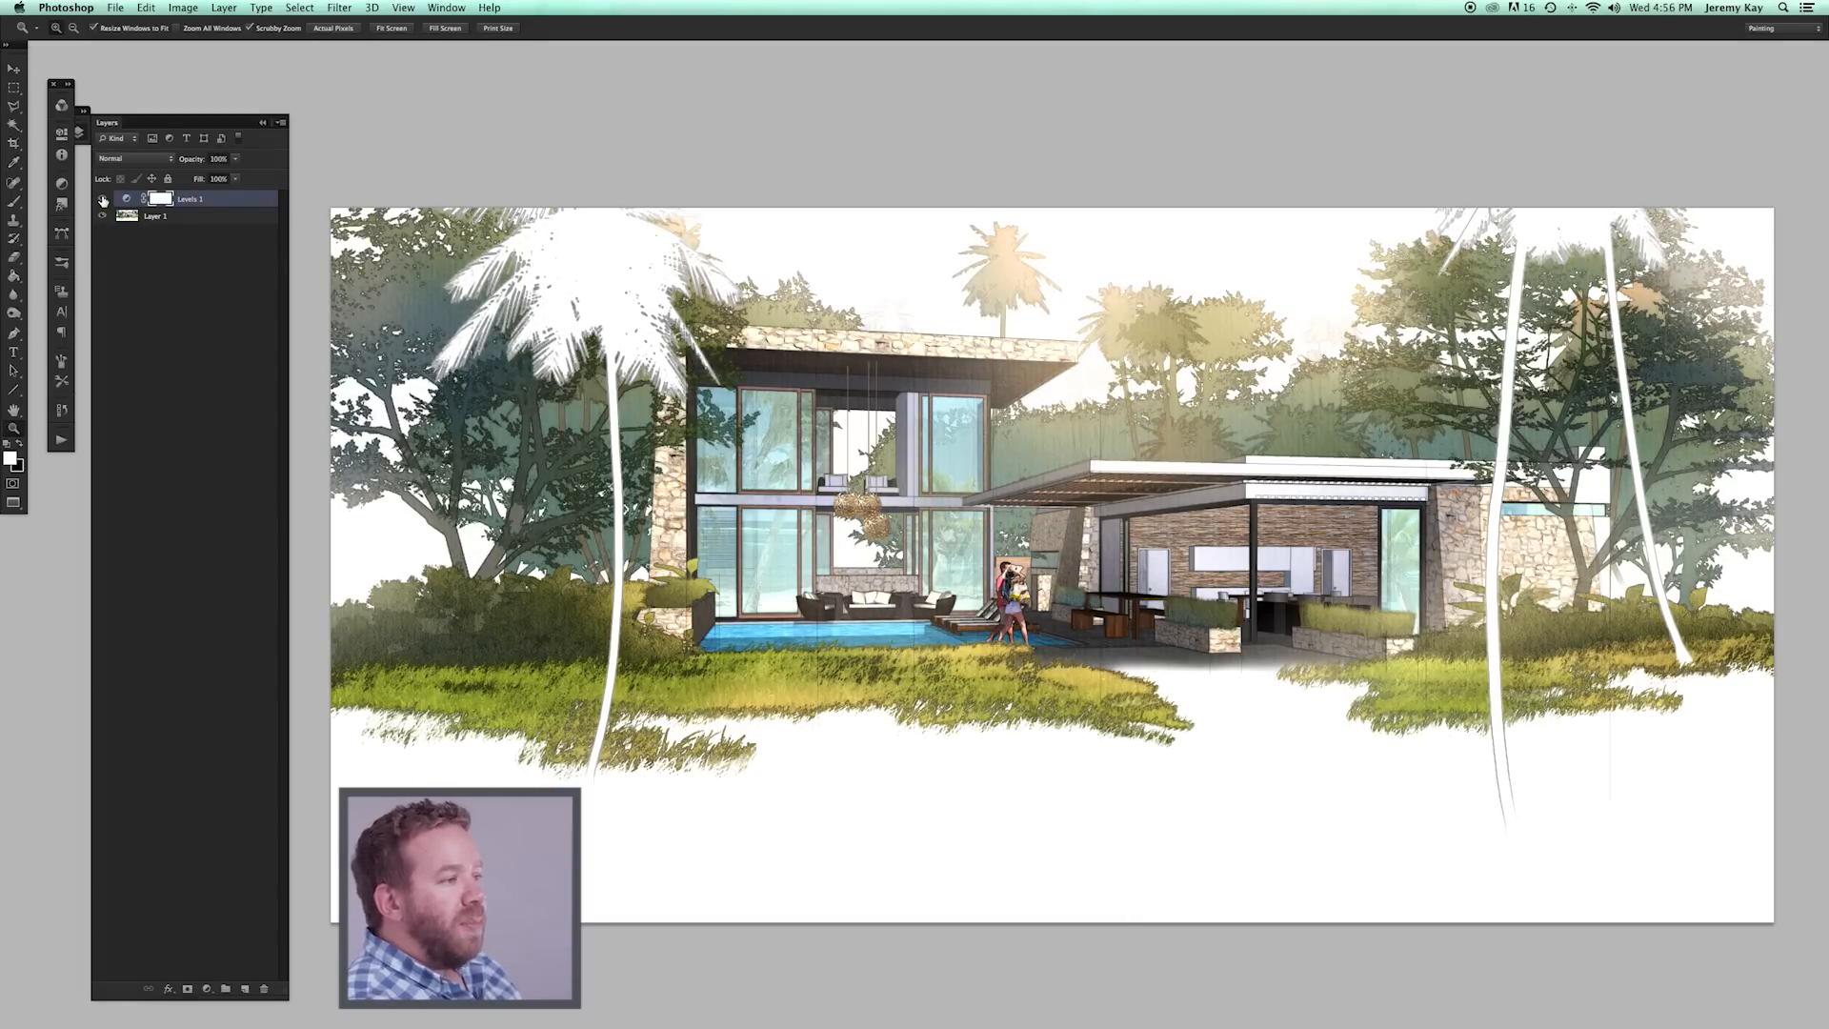
left_click(103, 199)
left_click(103, 199)
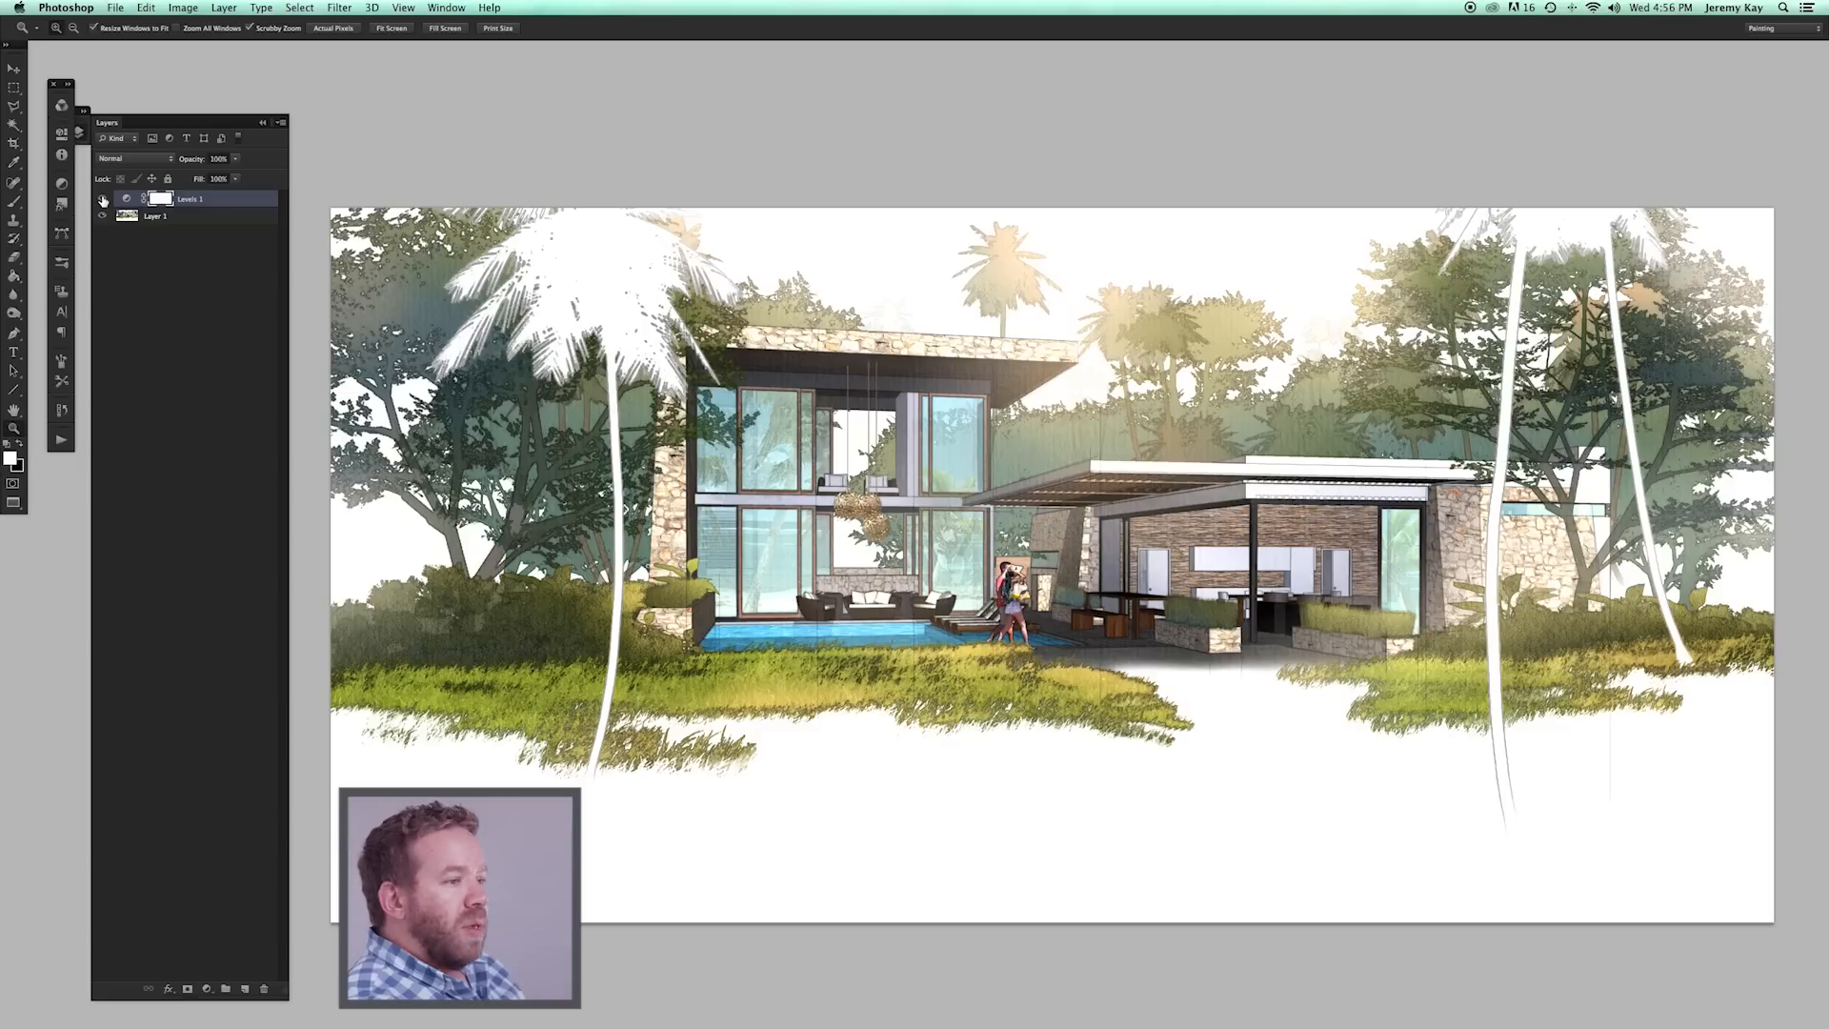
left_click(103, 199)
left_click(102, 199)
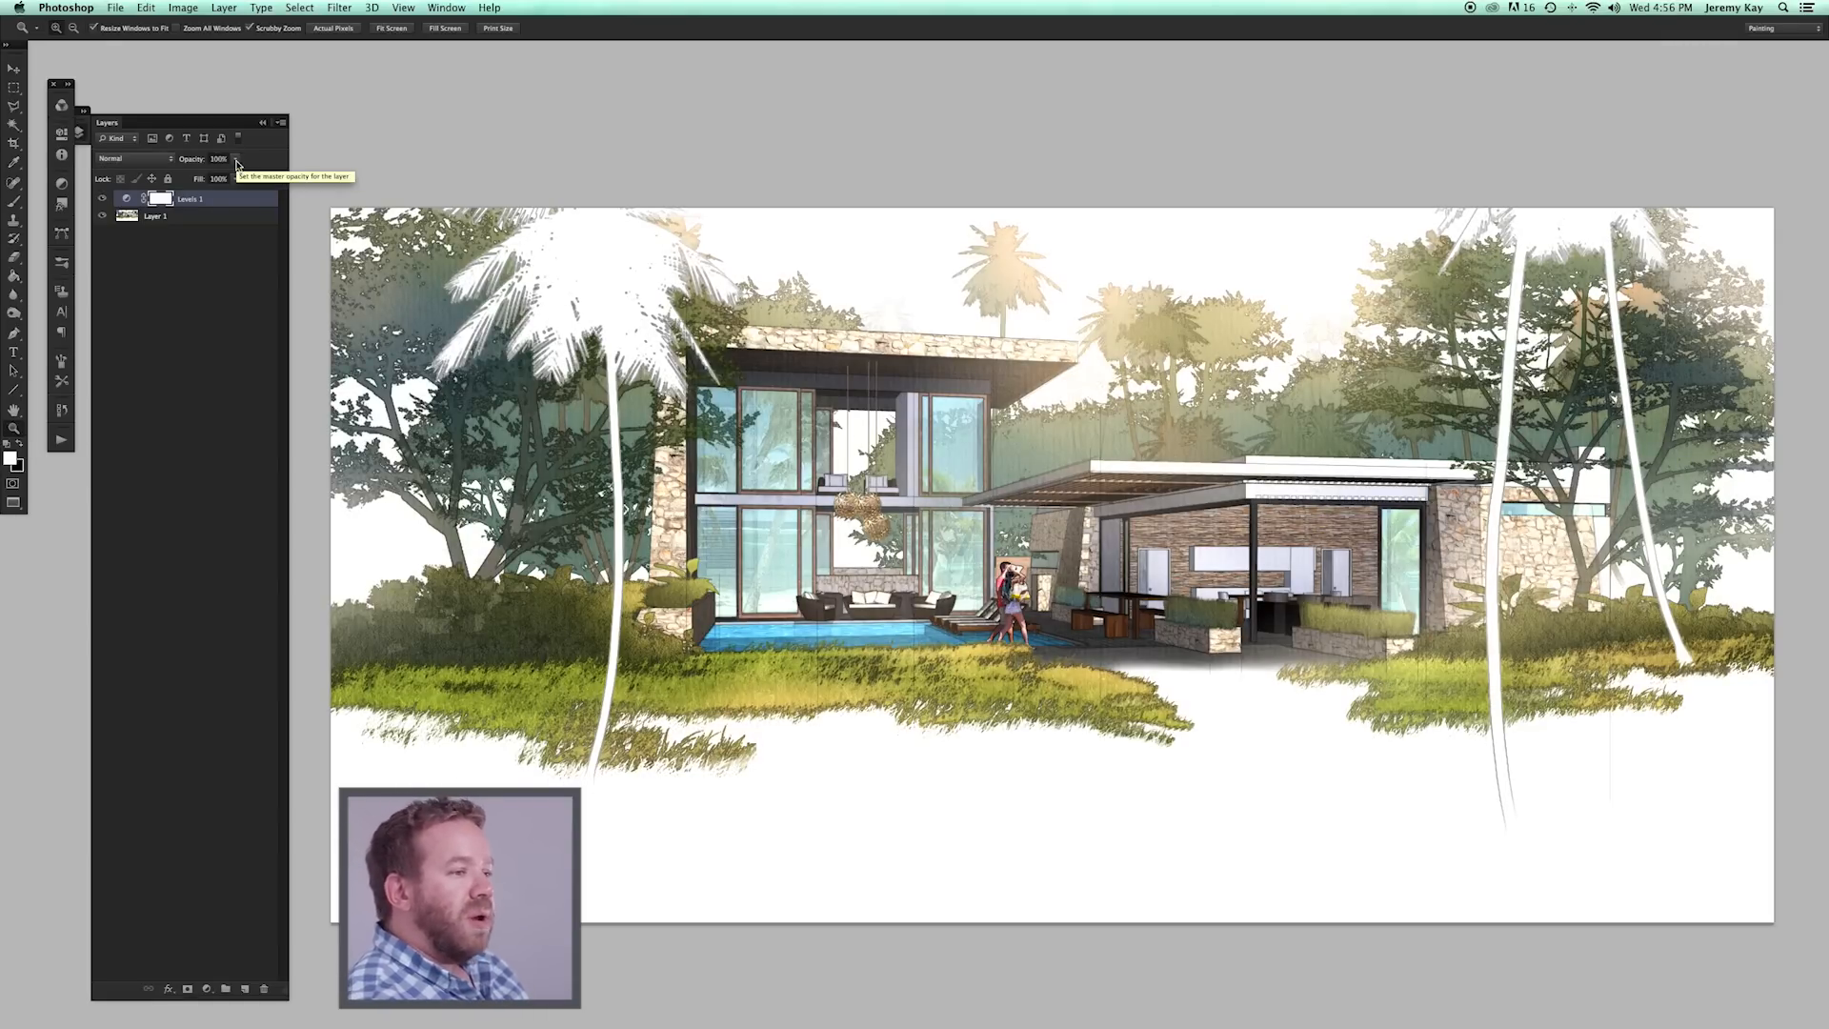
left_click(238, 164)
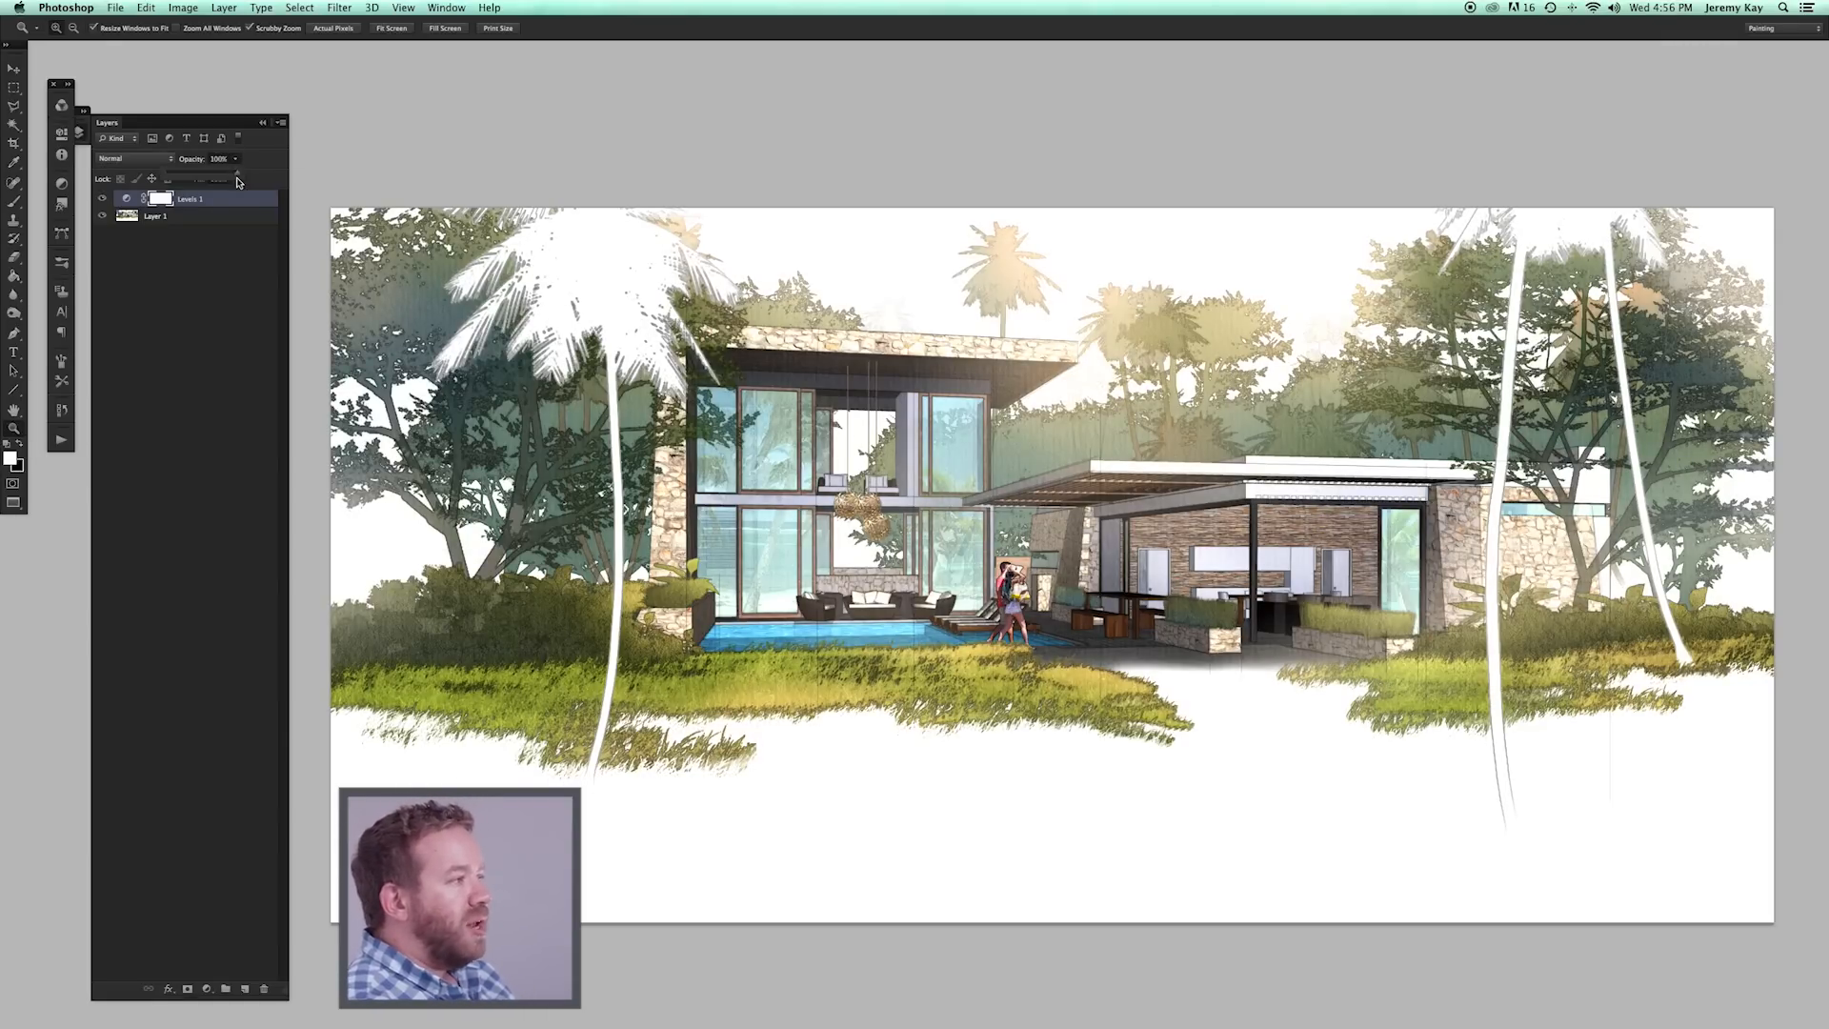
left_click_drag(238, 174, 283, 197)
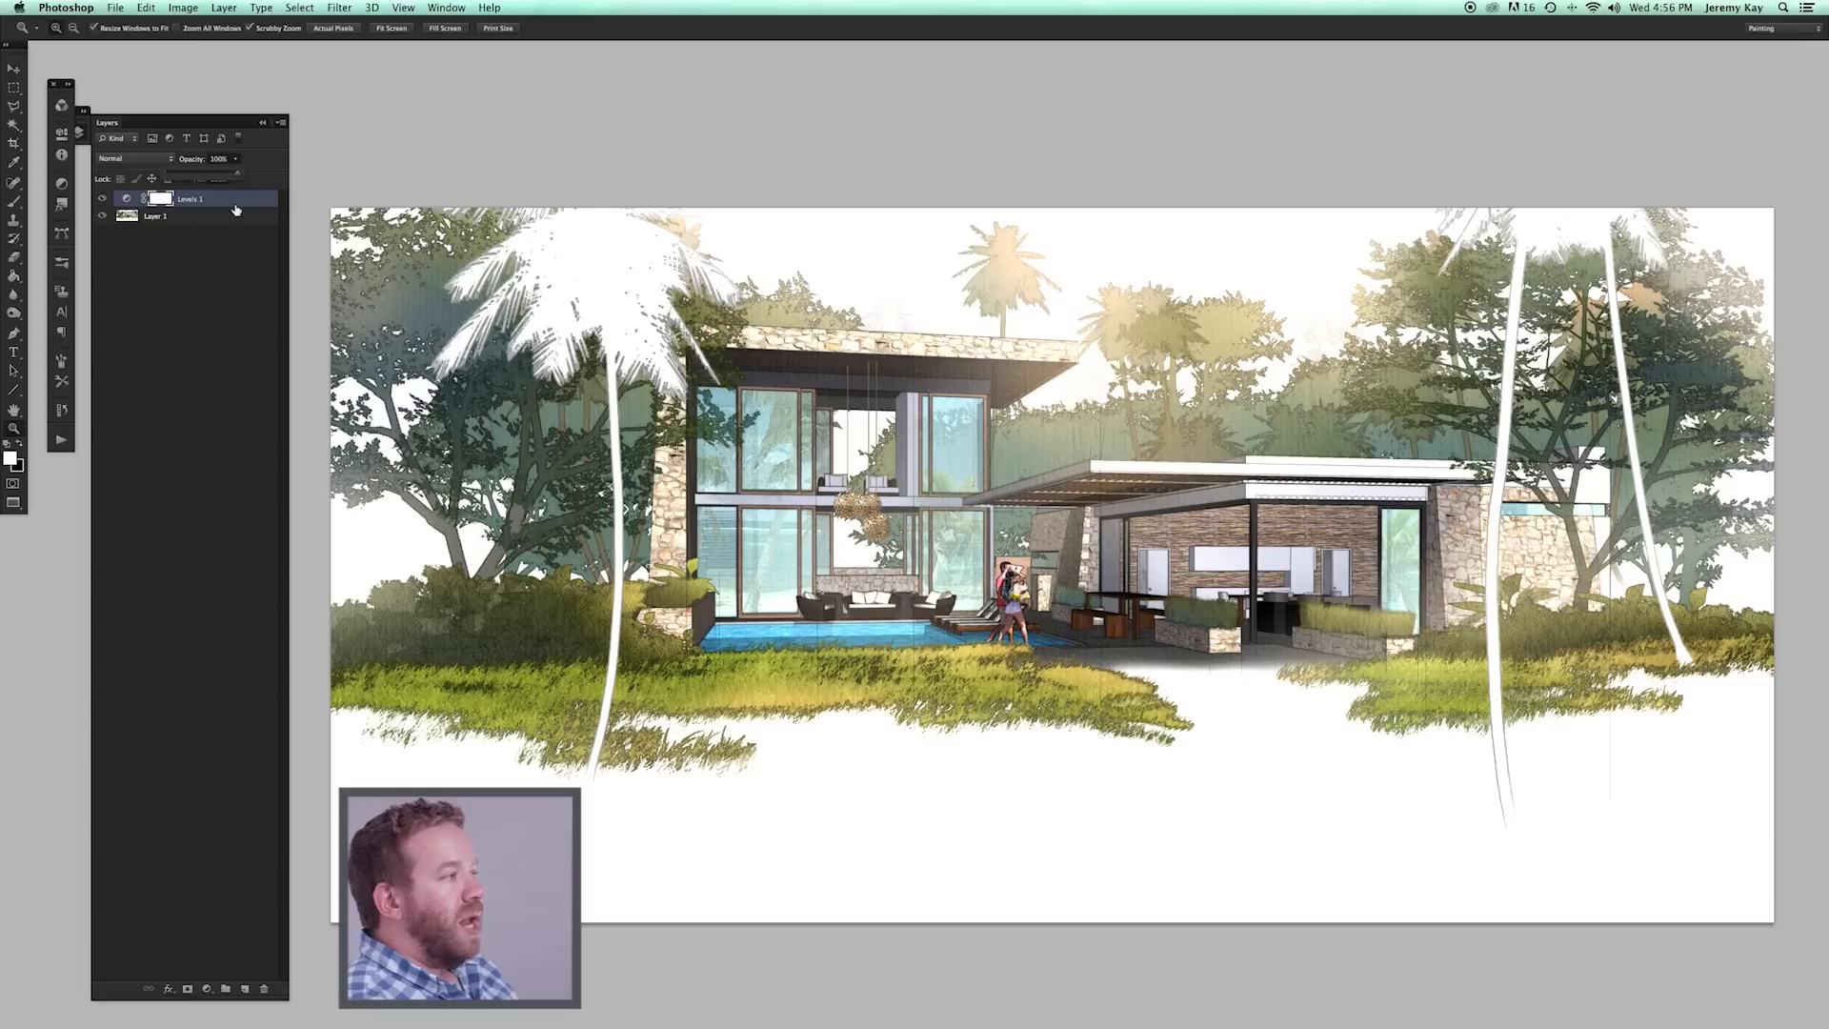
Target the Levels adjustment's mask with the Eraser at 100% opacity and enlarge its tip to about 800 px.
left_click(159, 197)
key("e")
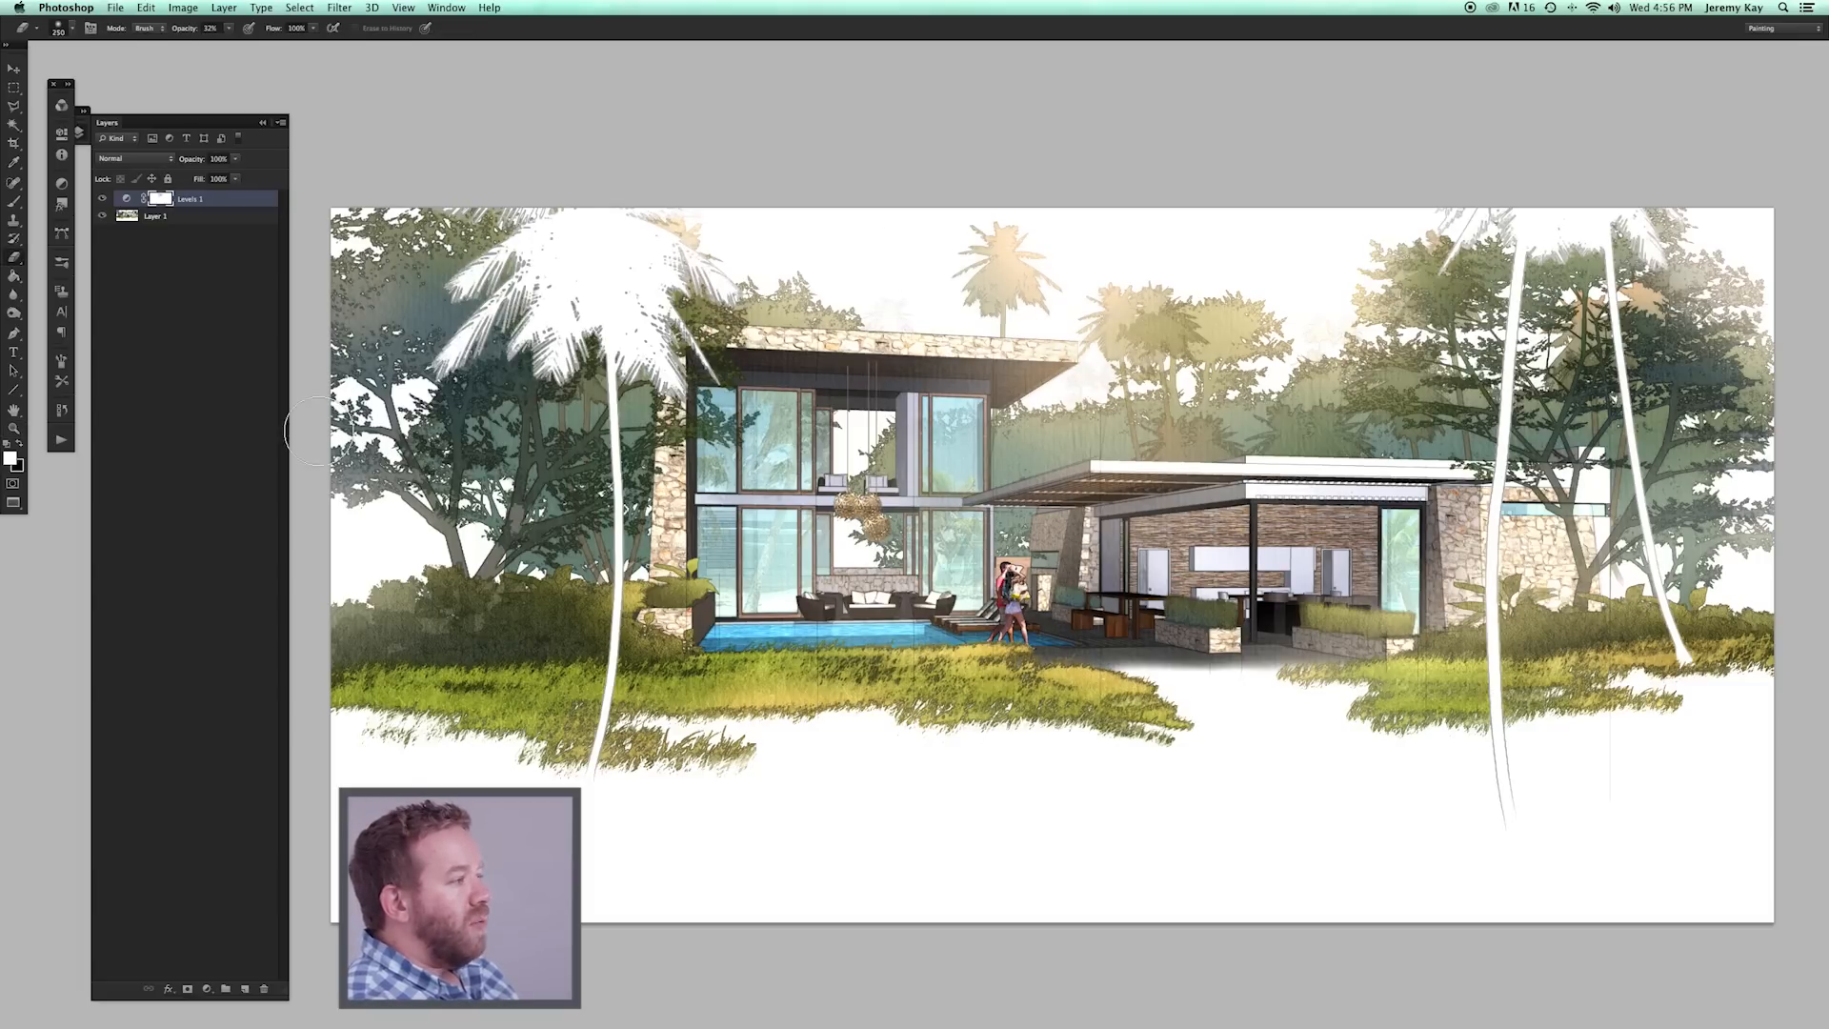
key("0")
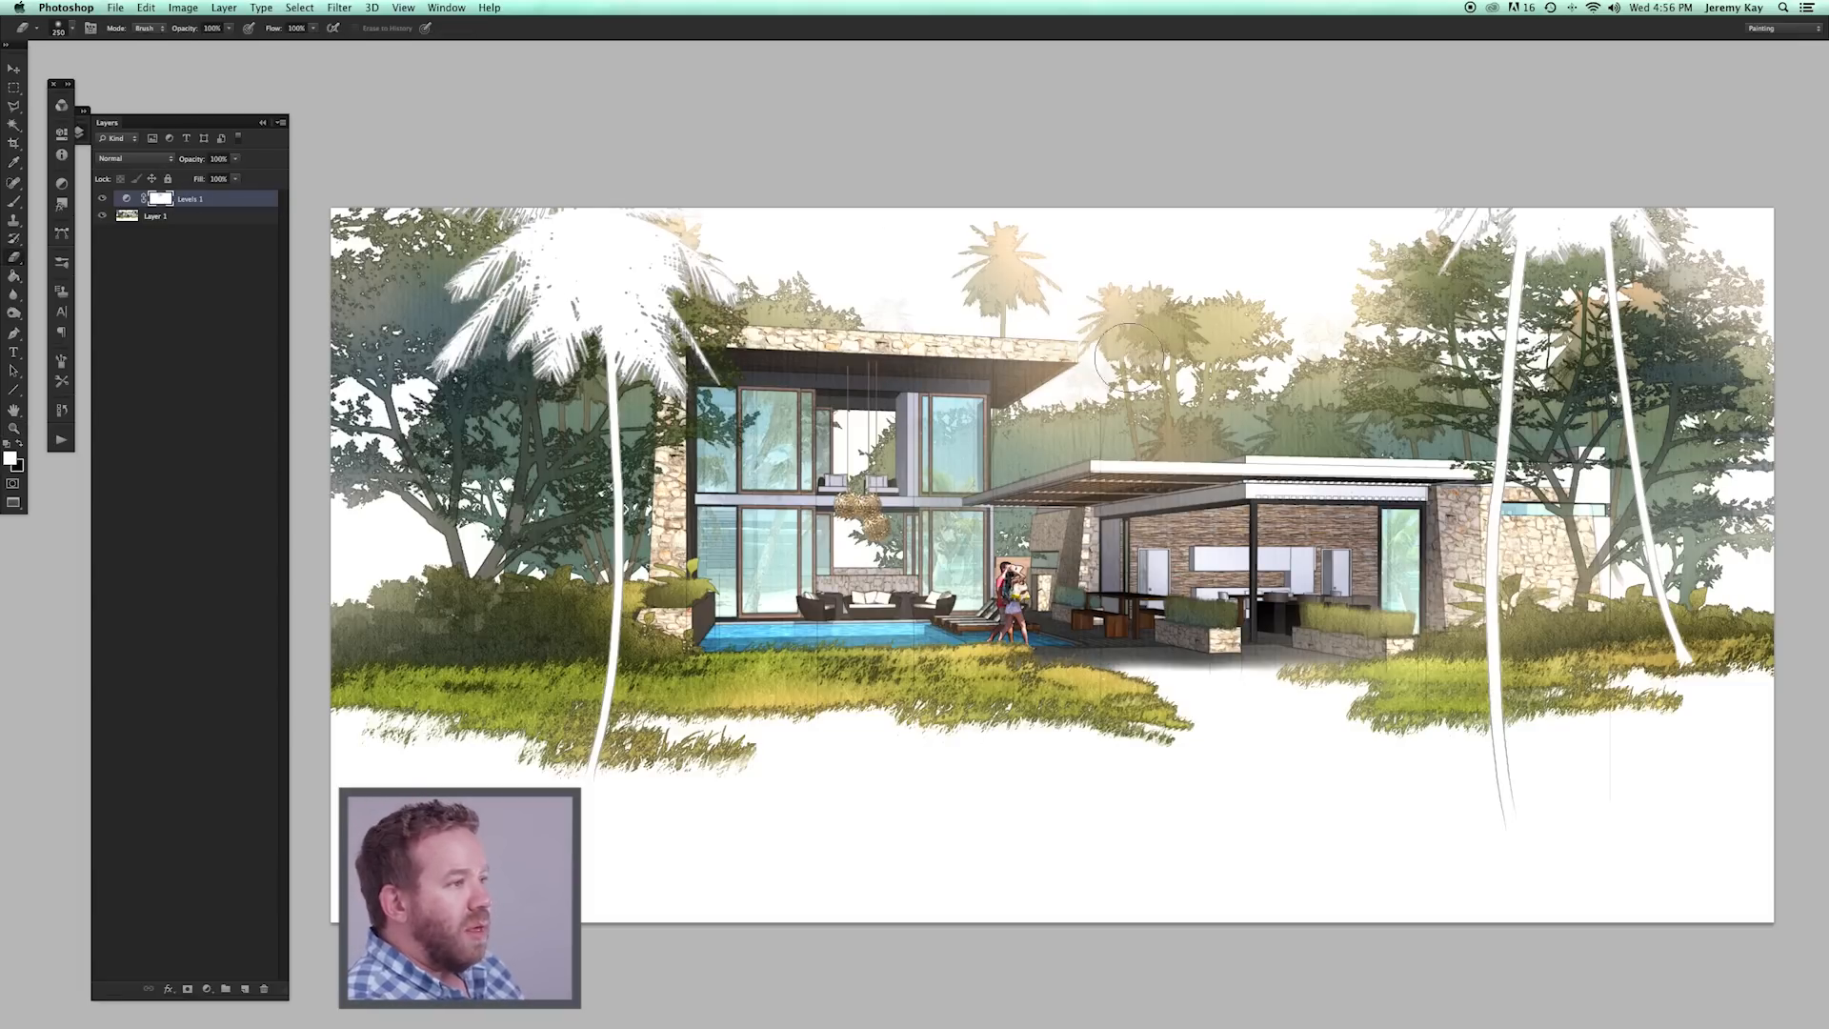
key("bracketright")
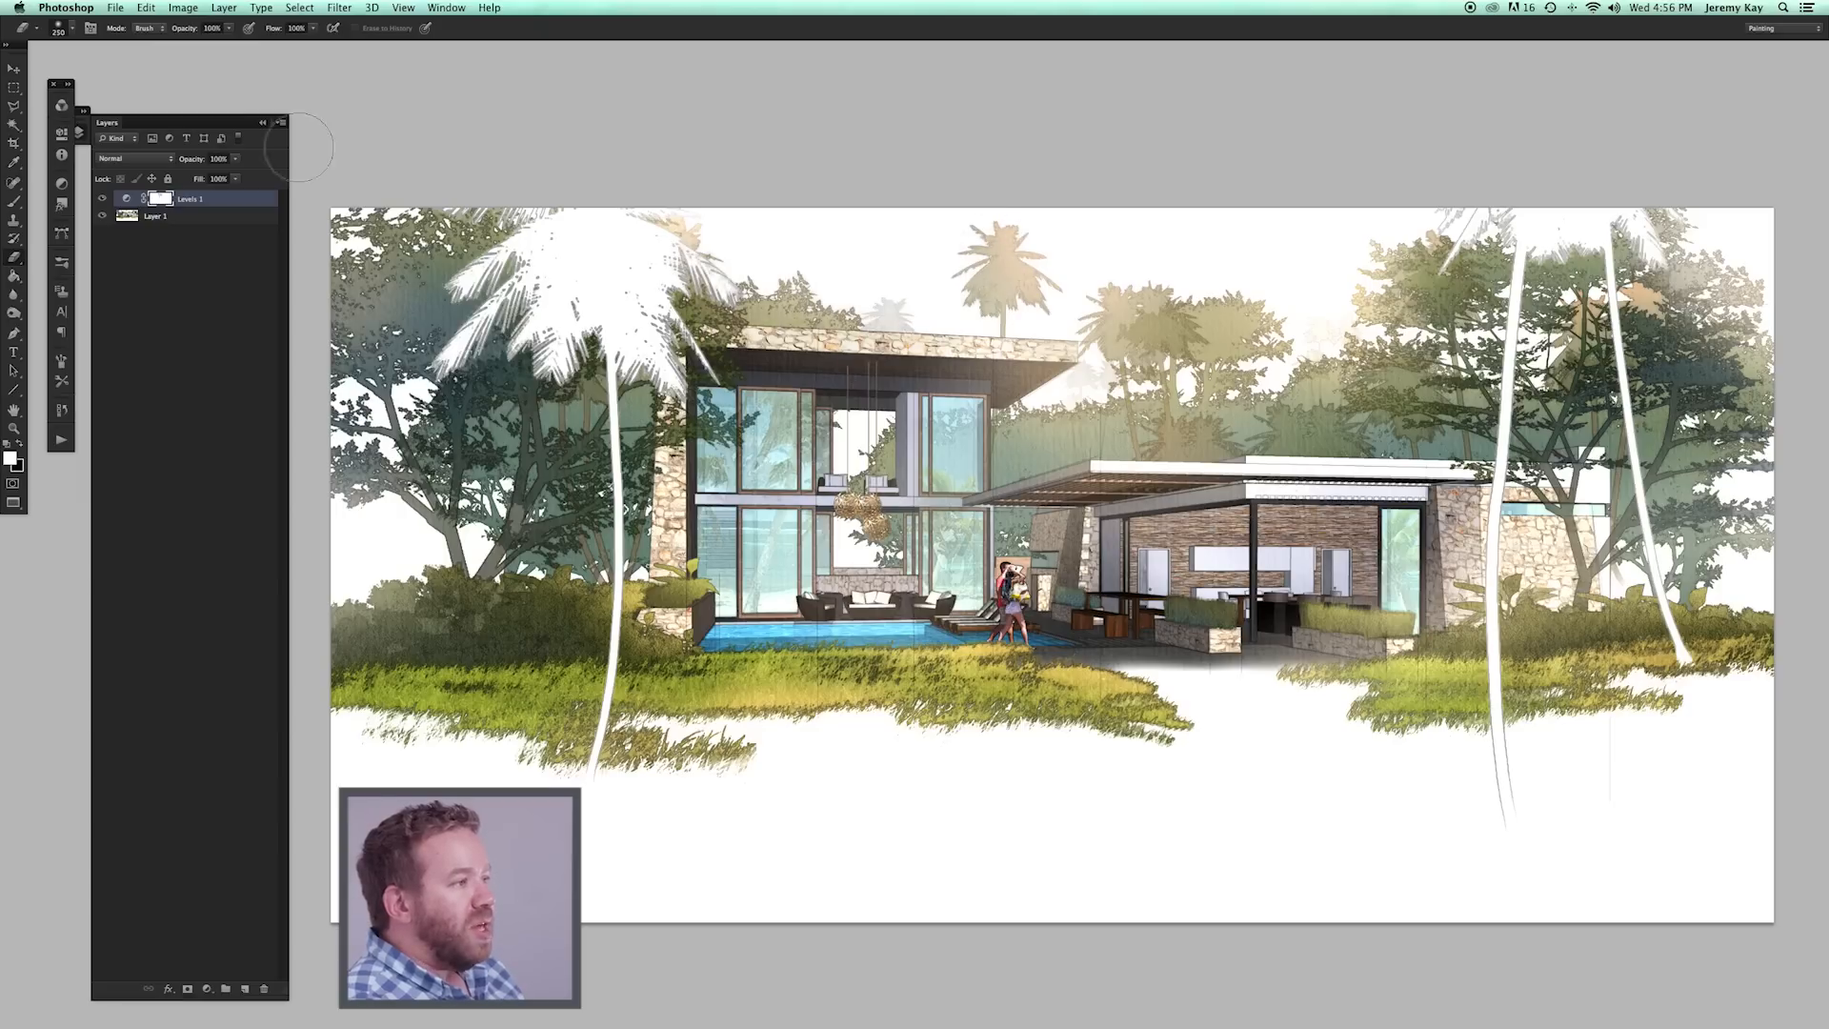
key("bracketright")
key("bracketright")
key("bracketright")
key("bracketright")
key("bracketright")
key("bracketright")
Erase the Levels mask with broad strokes over the upper trees, the foreground grass and parts of the buildings to limit the brightening.
left_click_drag(1228, 306, 1581, 210)
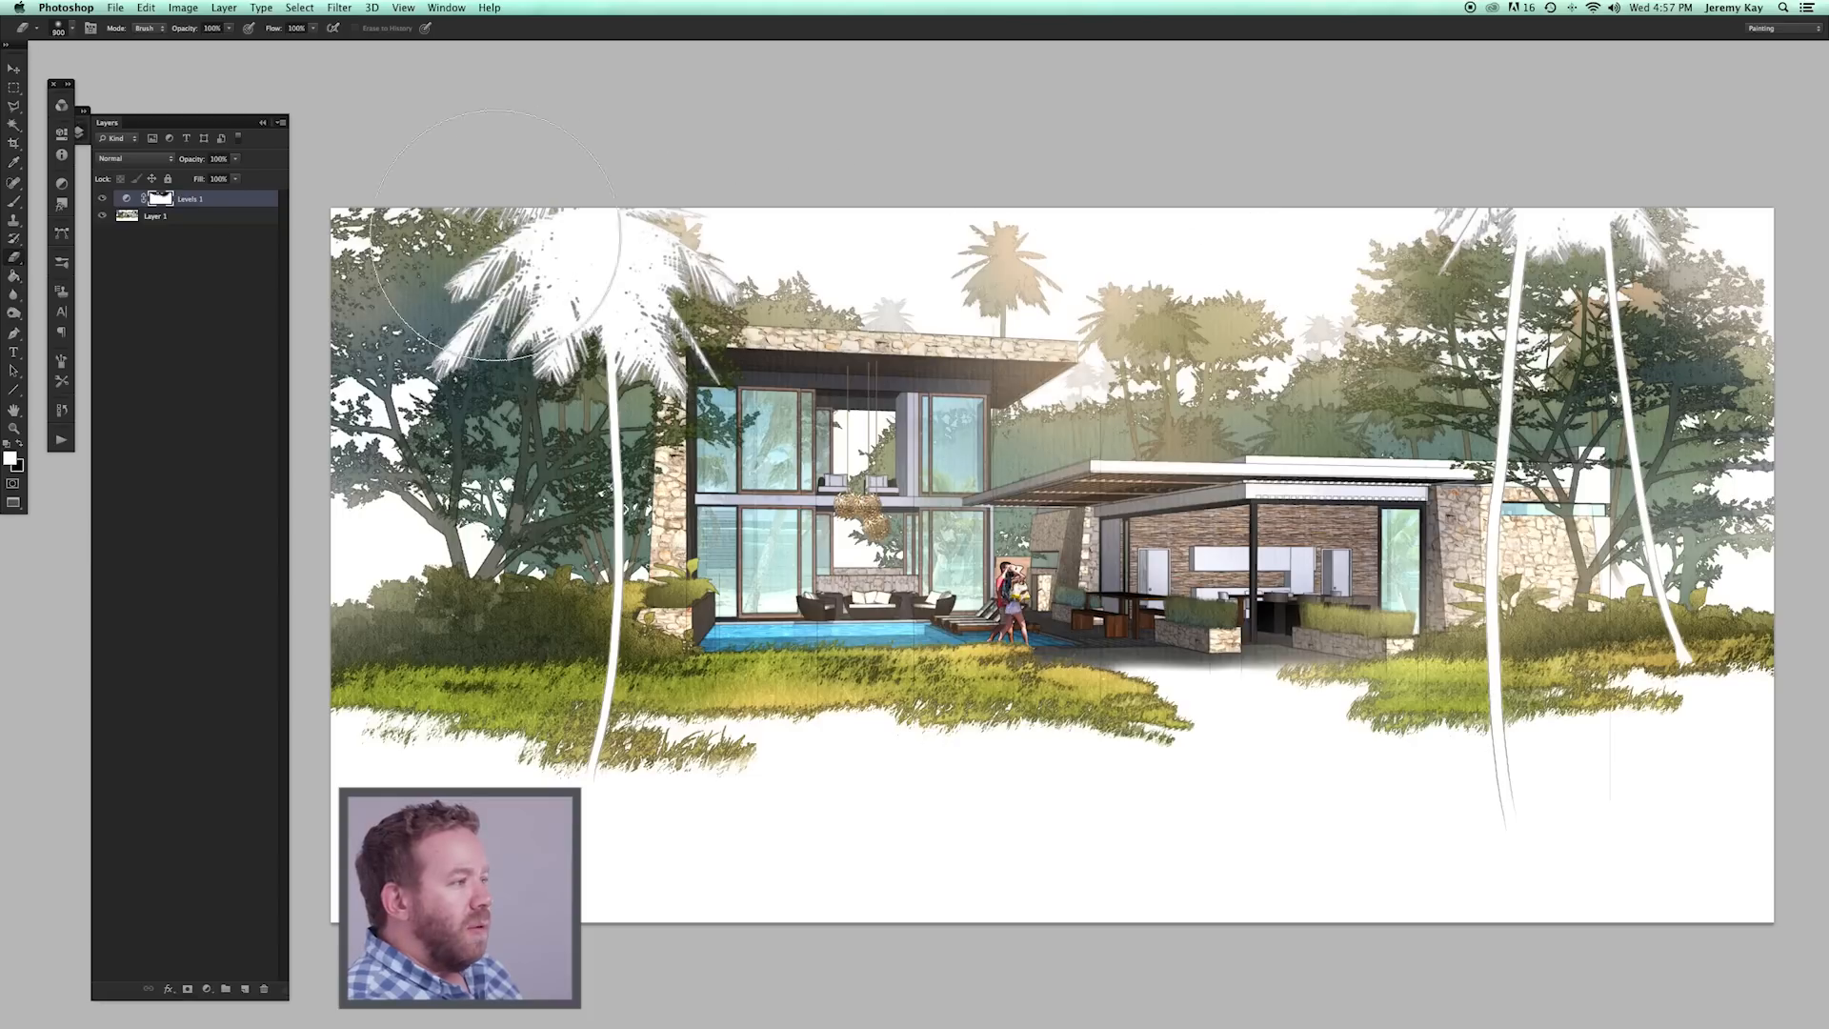
mouse_move(471, 712)
left_mouse_down()
mouse_move(1009, 765)
mouse_move(1172, 738)
mouse_move(1365, 752)
mouse_move(1543, 727)
left_mouse_up()
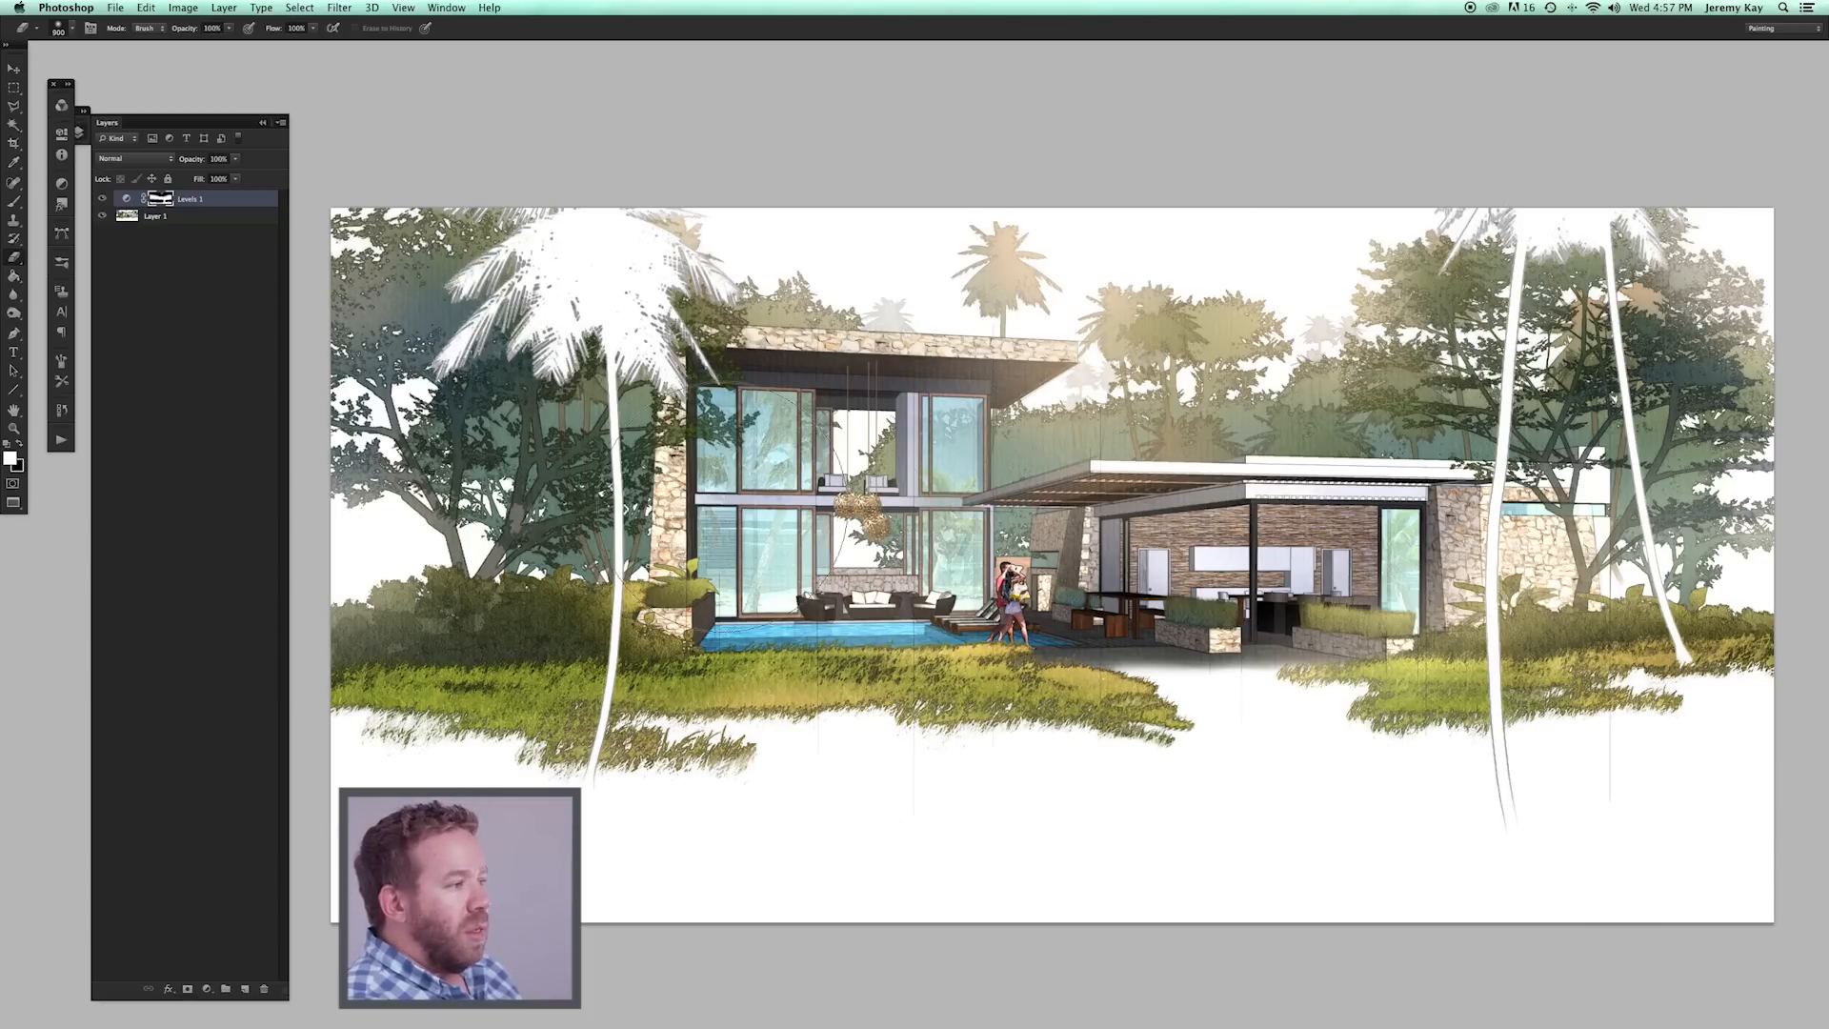
mouse_move(753, 434)
left_mouse_down()
mouse_move(1683, 415)
mouse_move(1589, 560)
left_mouse_up()
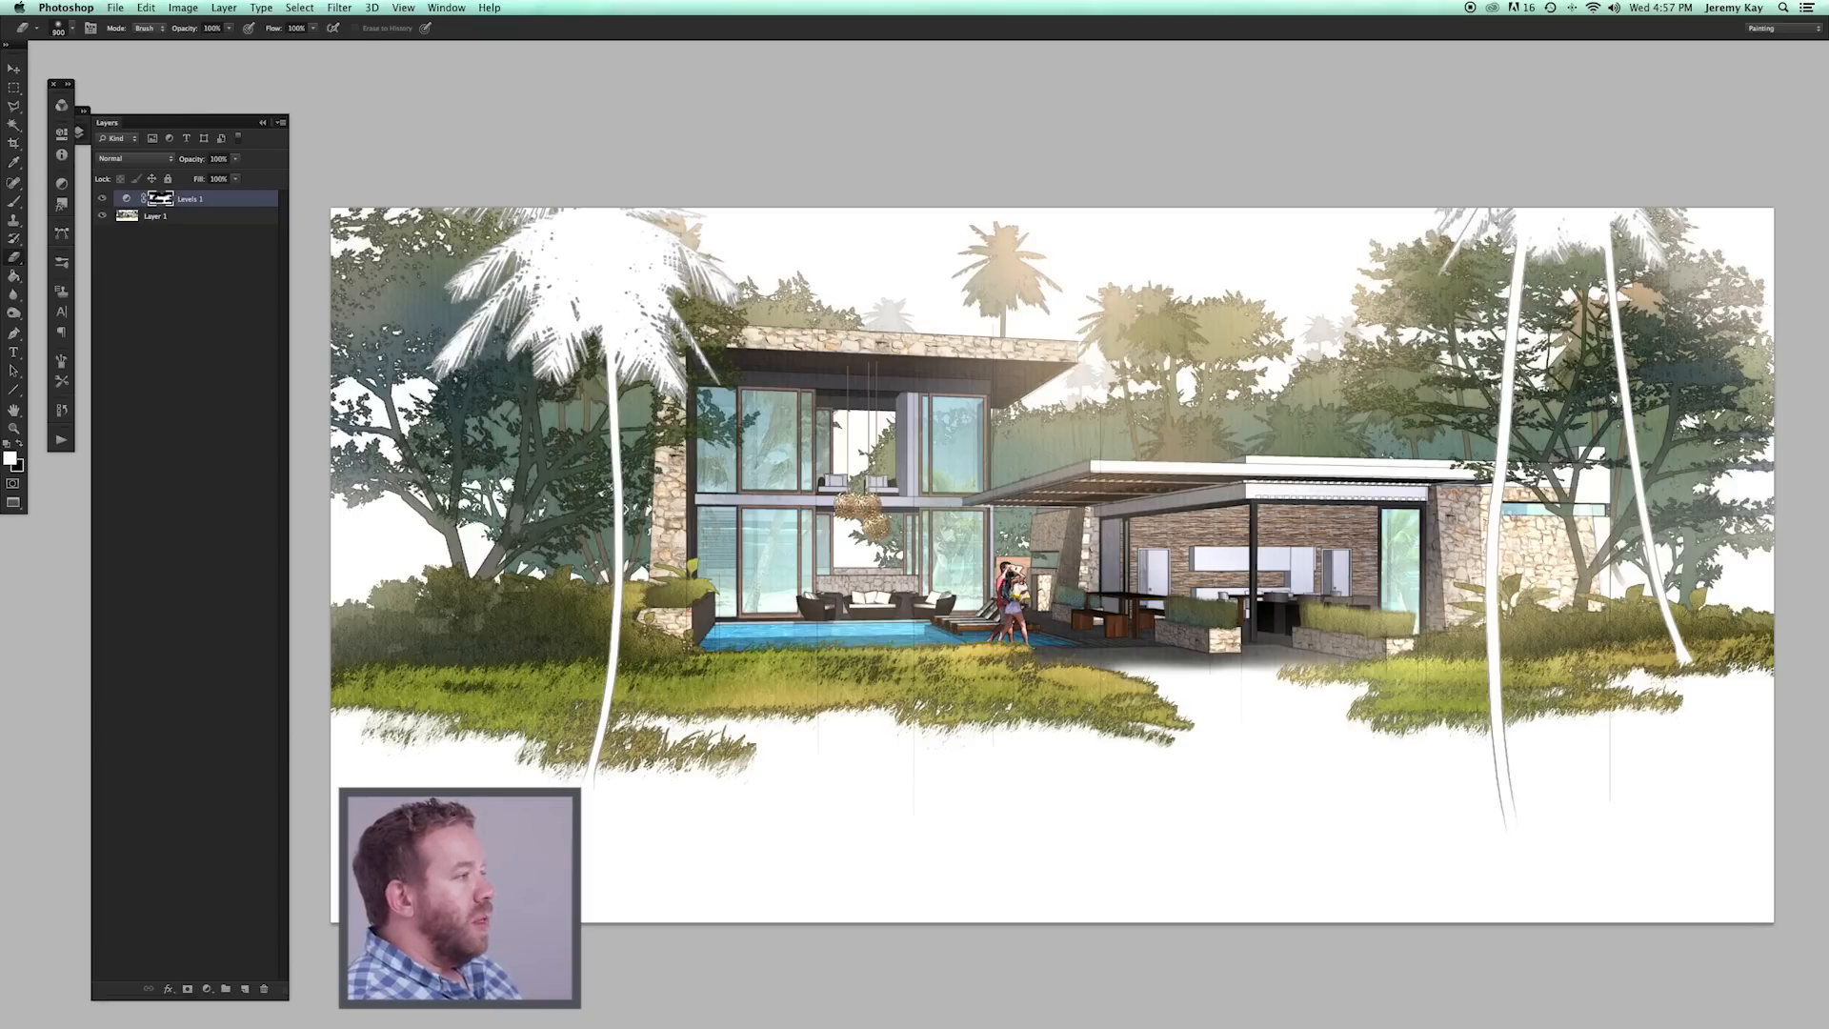
Add a Color Balance adjustment layer directly above the flattened image, setting the midtones to +10 toward red and -5 toward yellow.
left_click(222, 223)
left_click(210, 990)
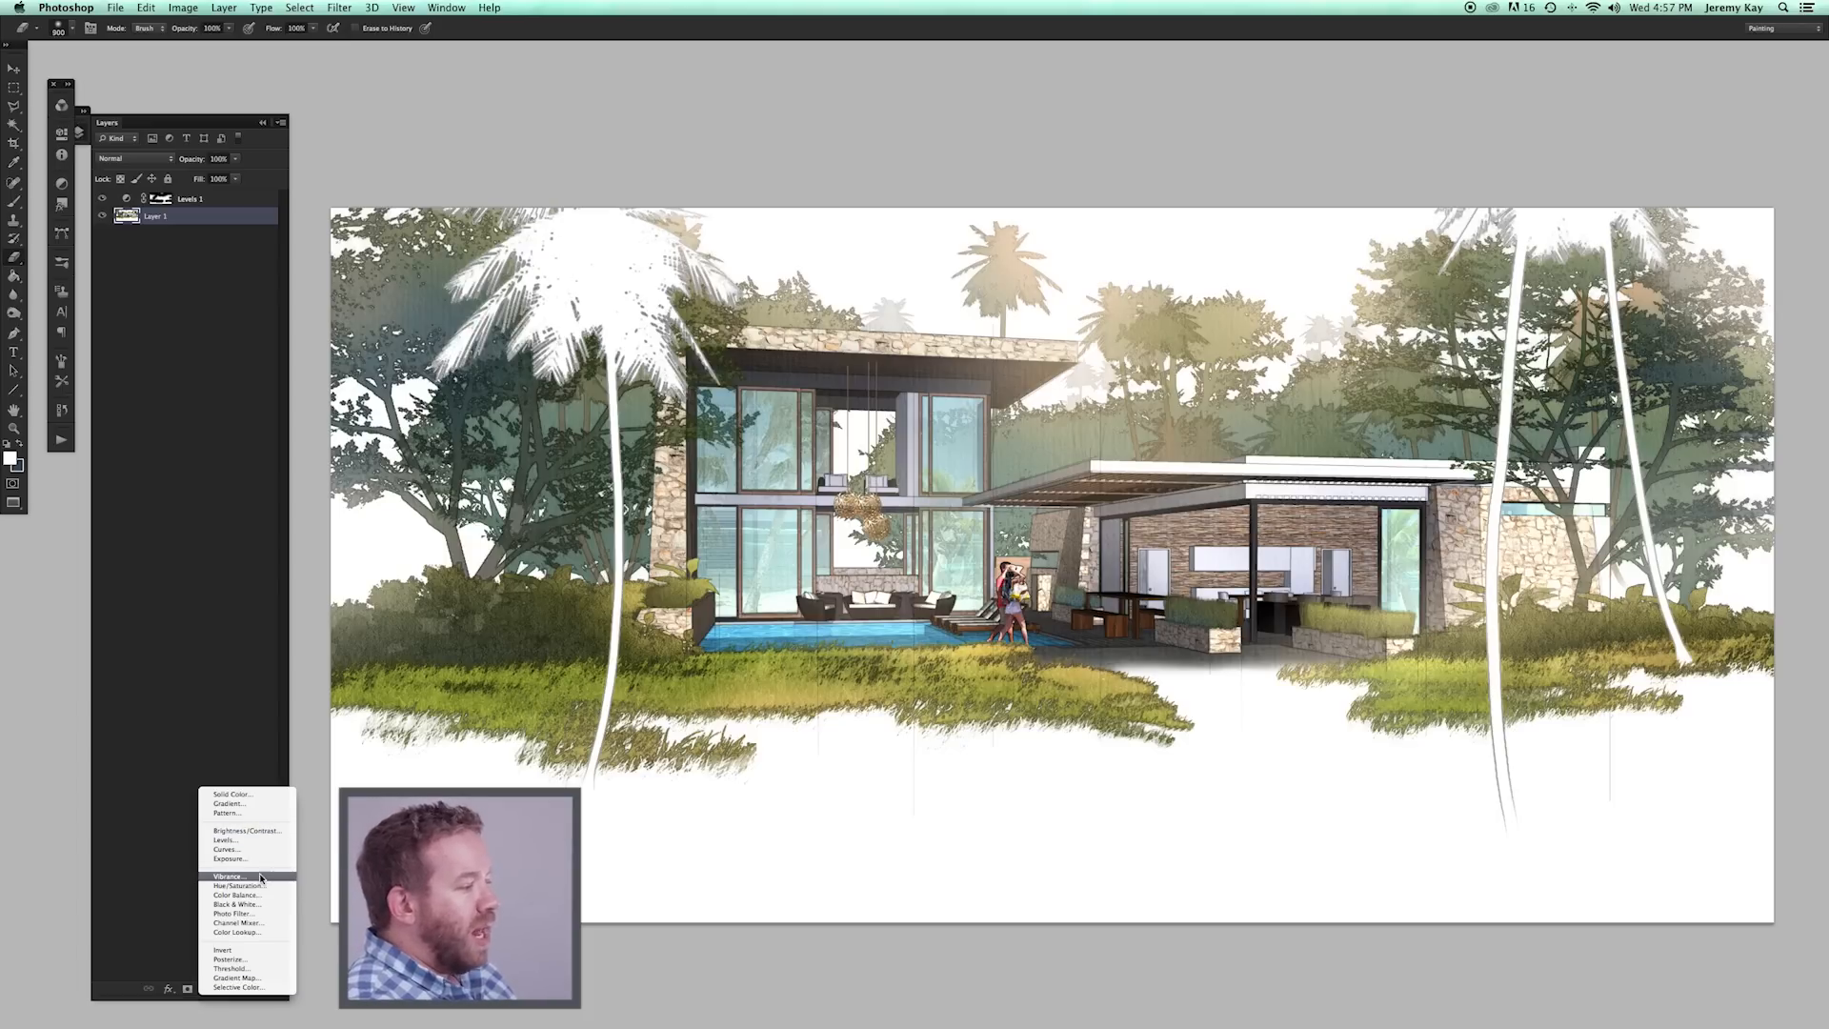
left_click(238, 894)
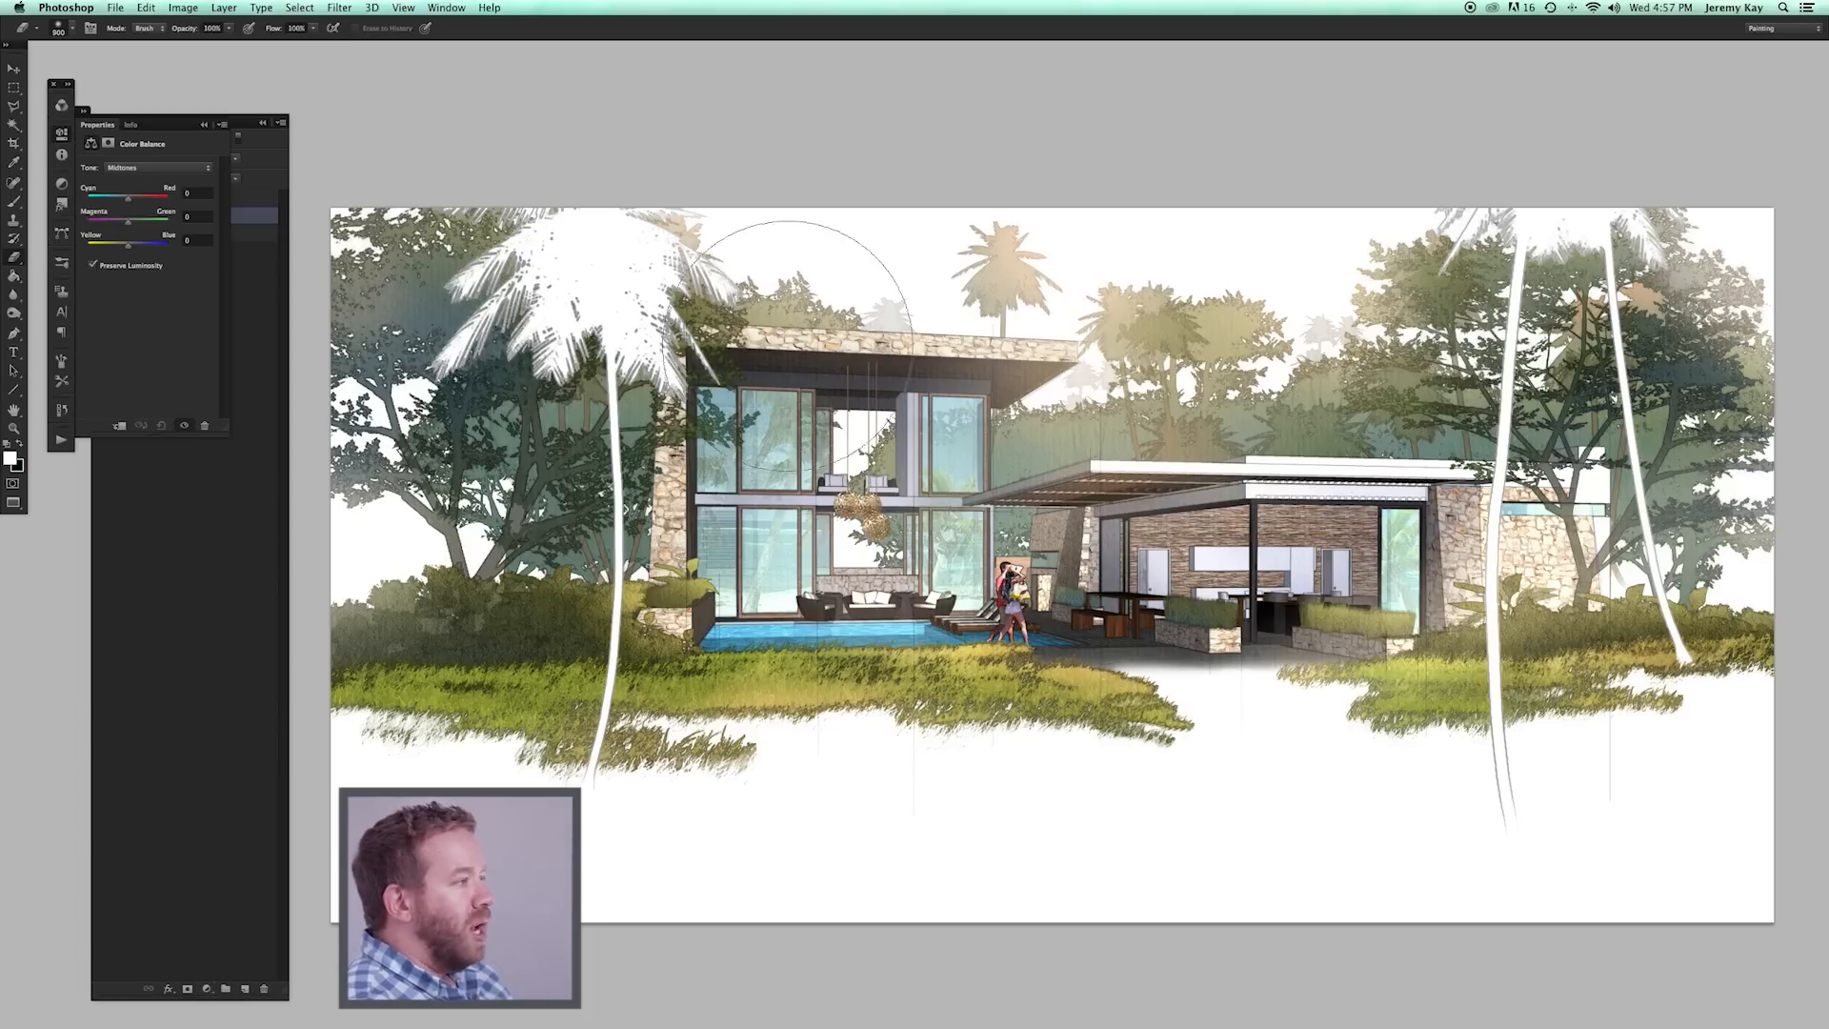
left_click_drag(130, 202, 133, 203)
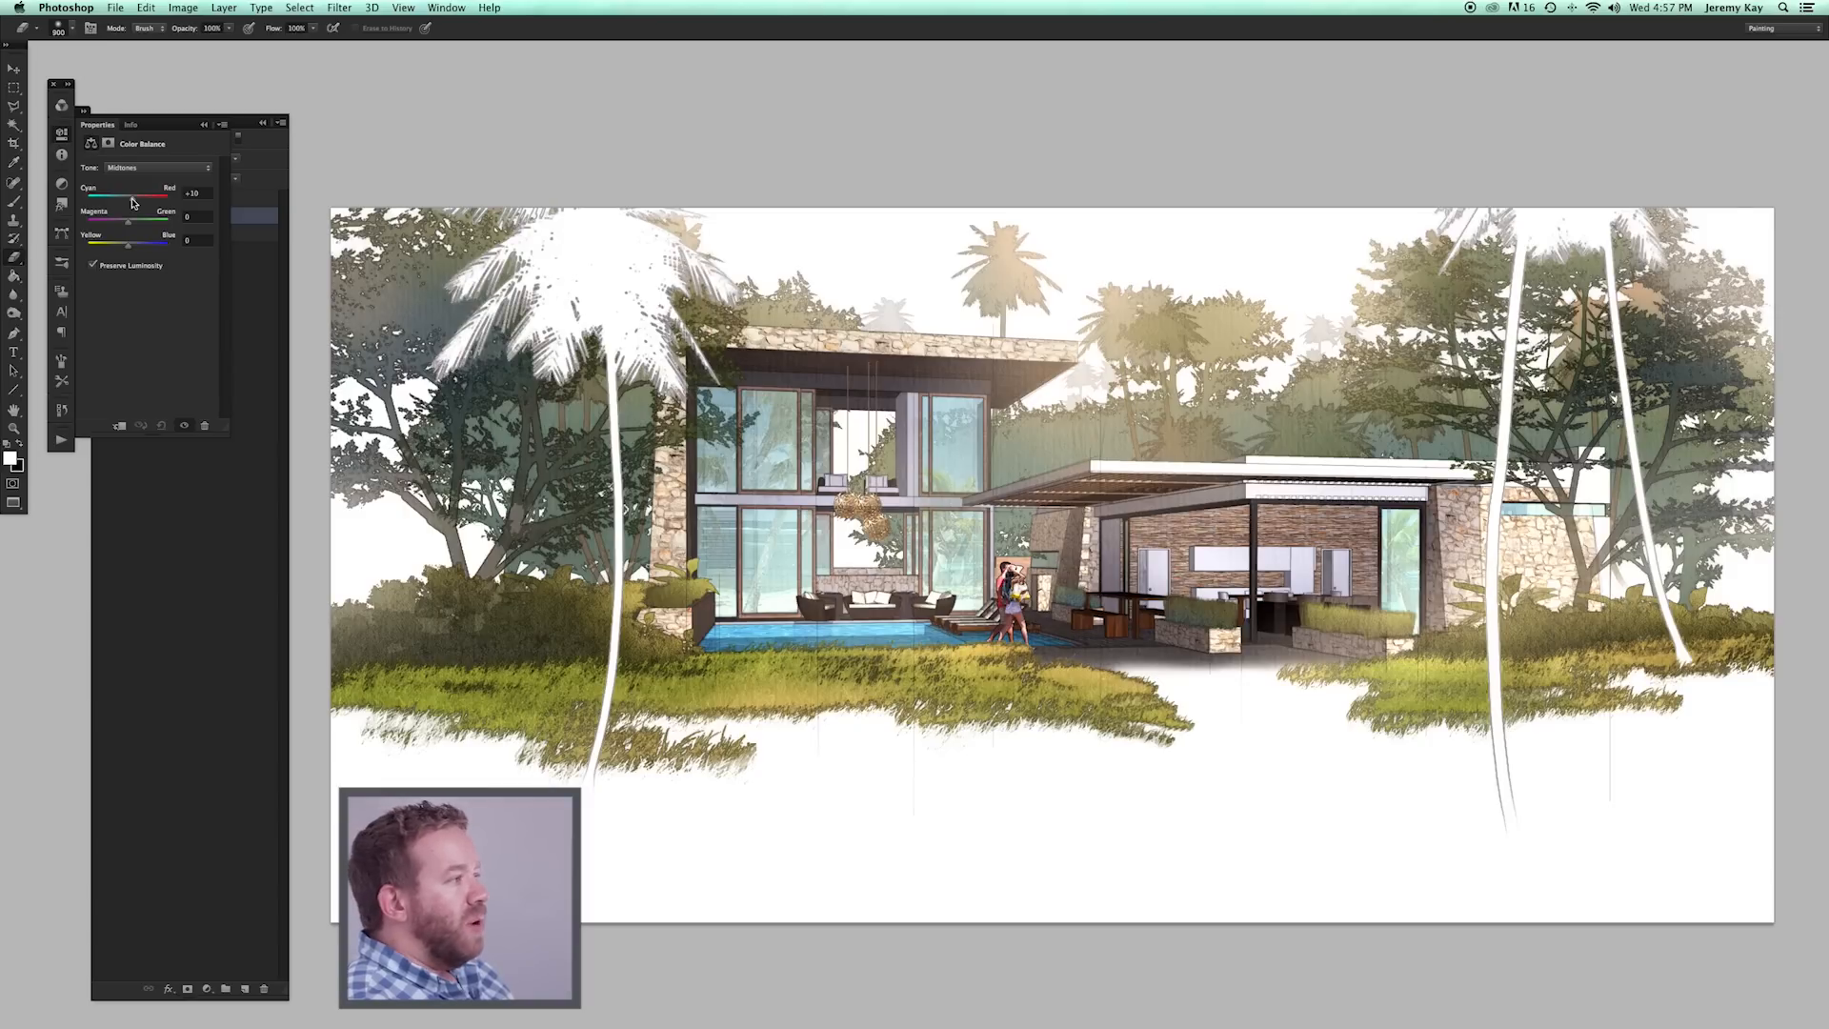
left_click_drag(129, 246, 126, 246)
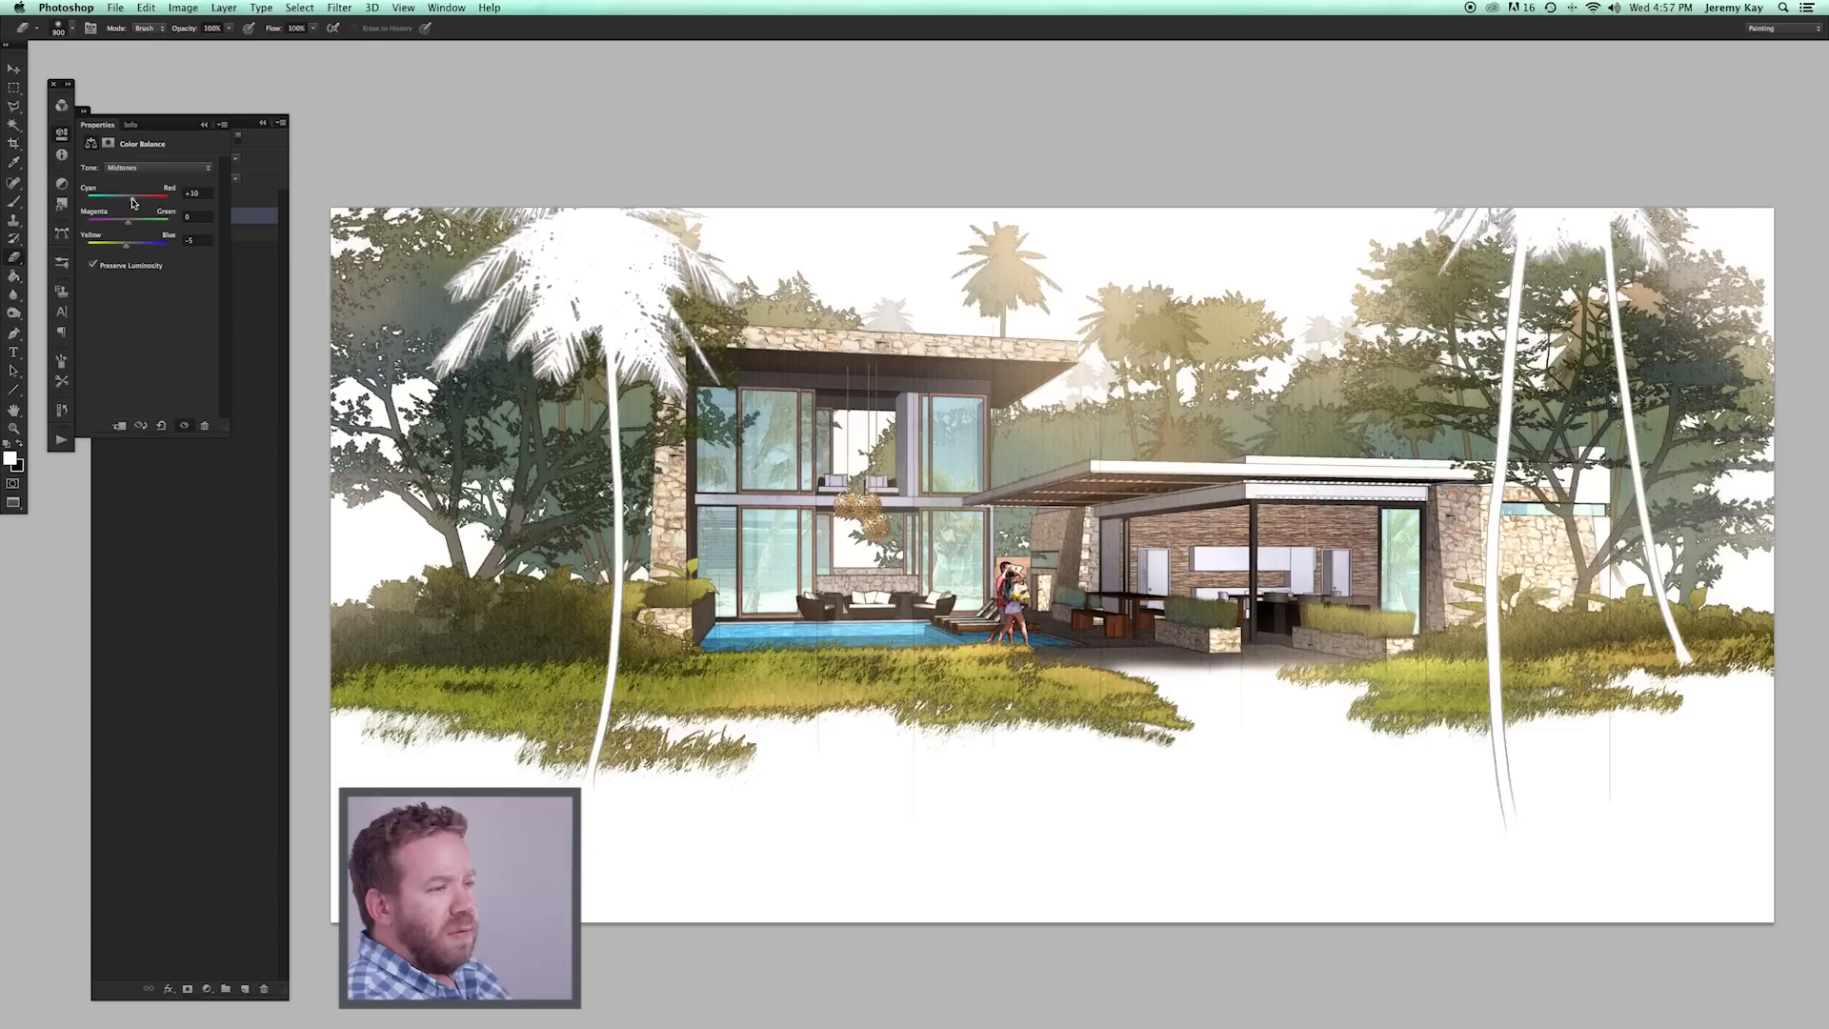
left_click(204, 125)
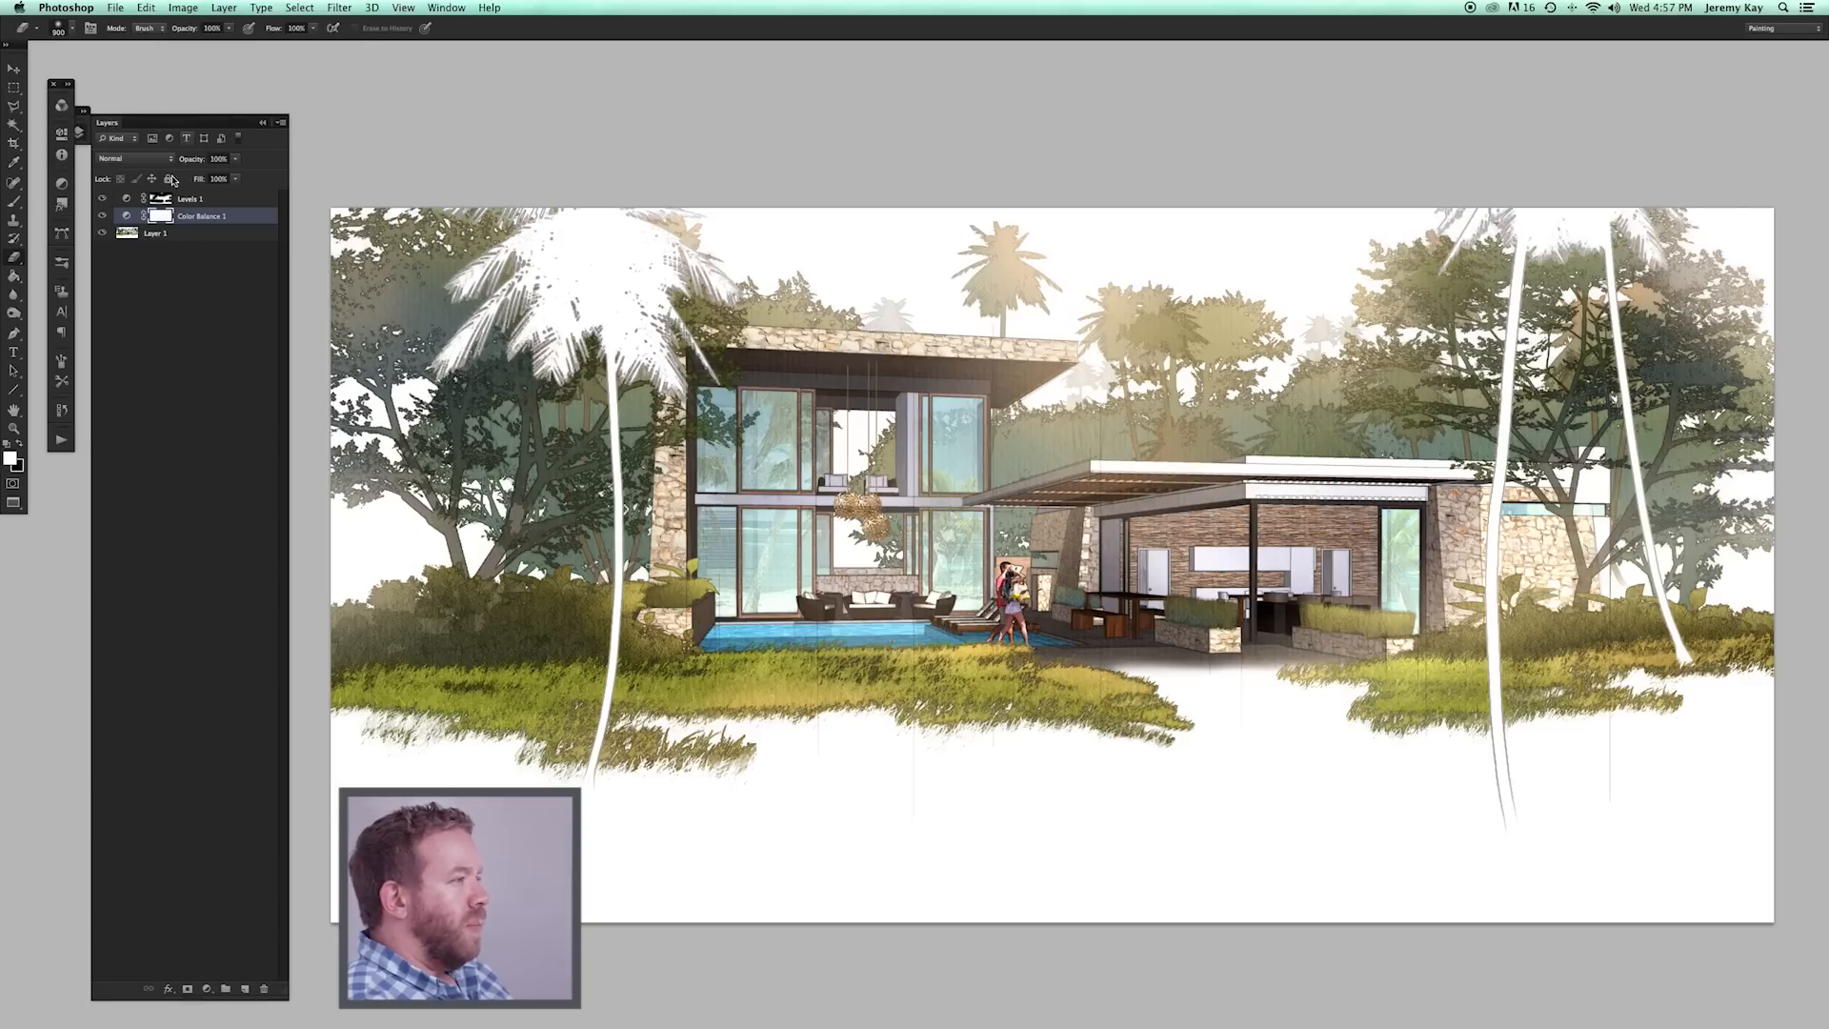
Compare the whole rendering with and without the Color Balance adjustment.
left_click(103, 216)
left_click(103, 216)
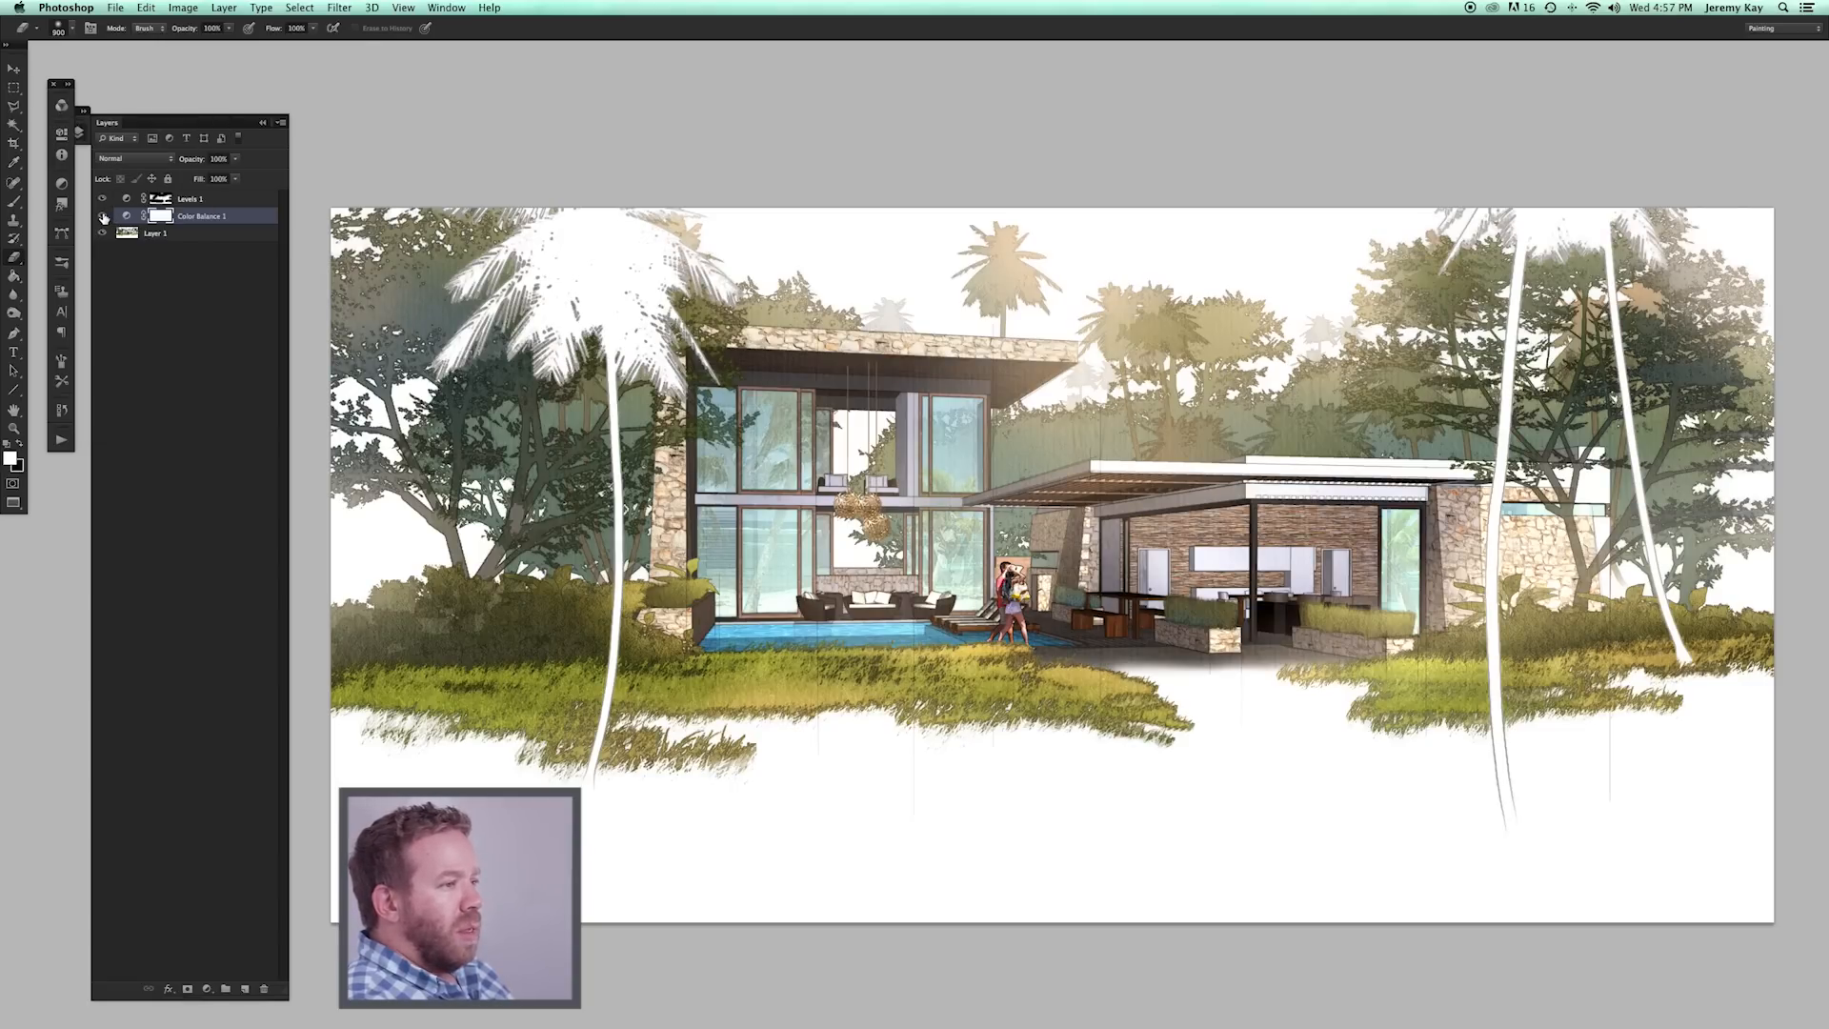
left_click(103, 217)
left_click(103, 216)
left_click(103, 216)
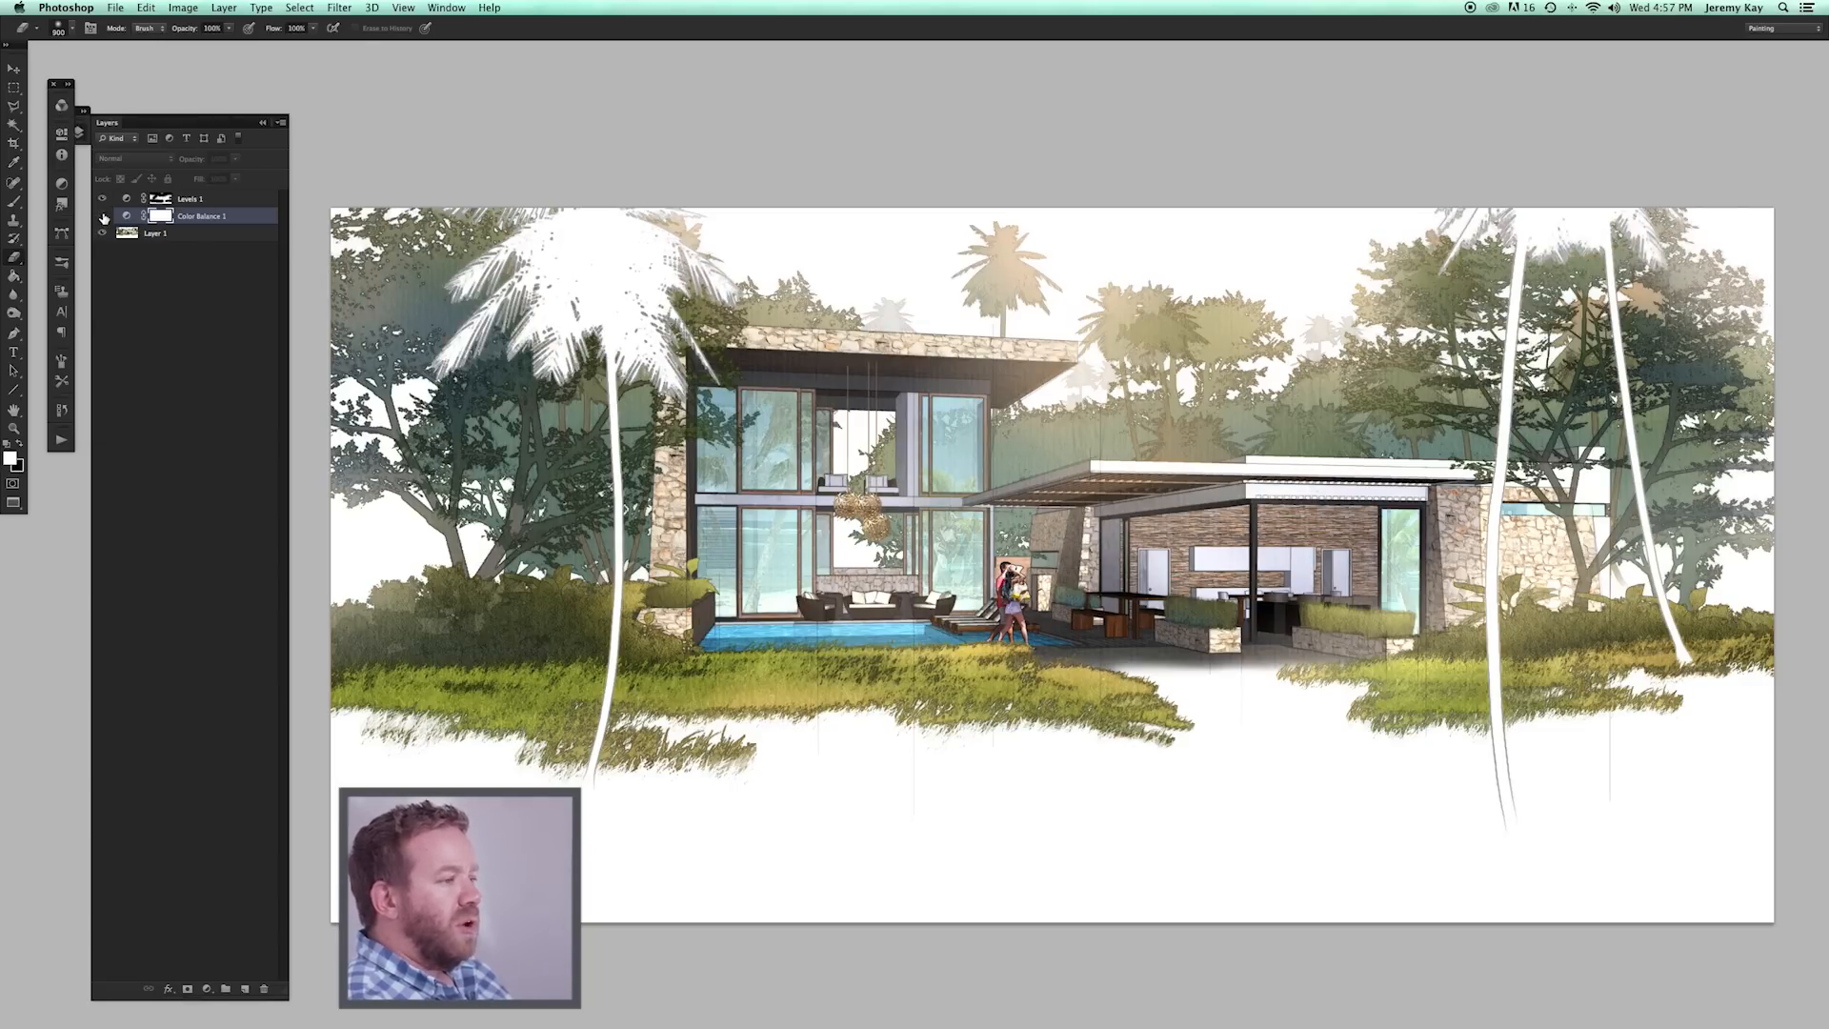
left_click(103, 216)
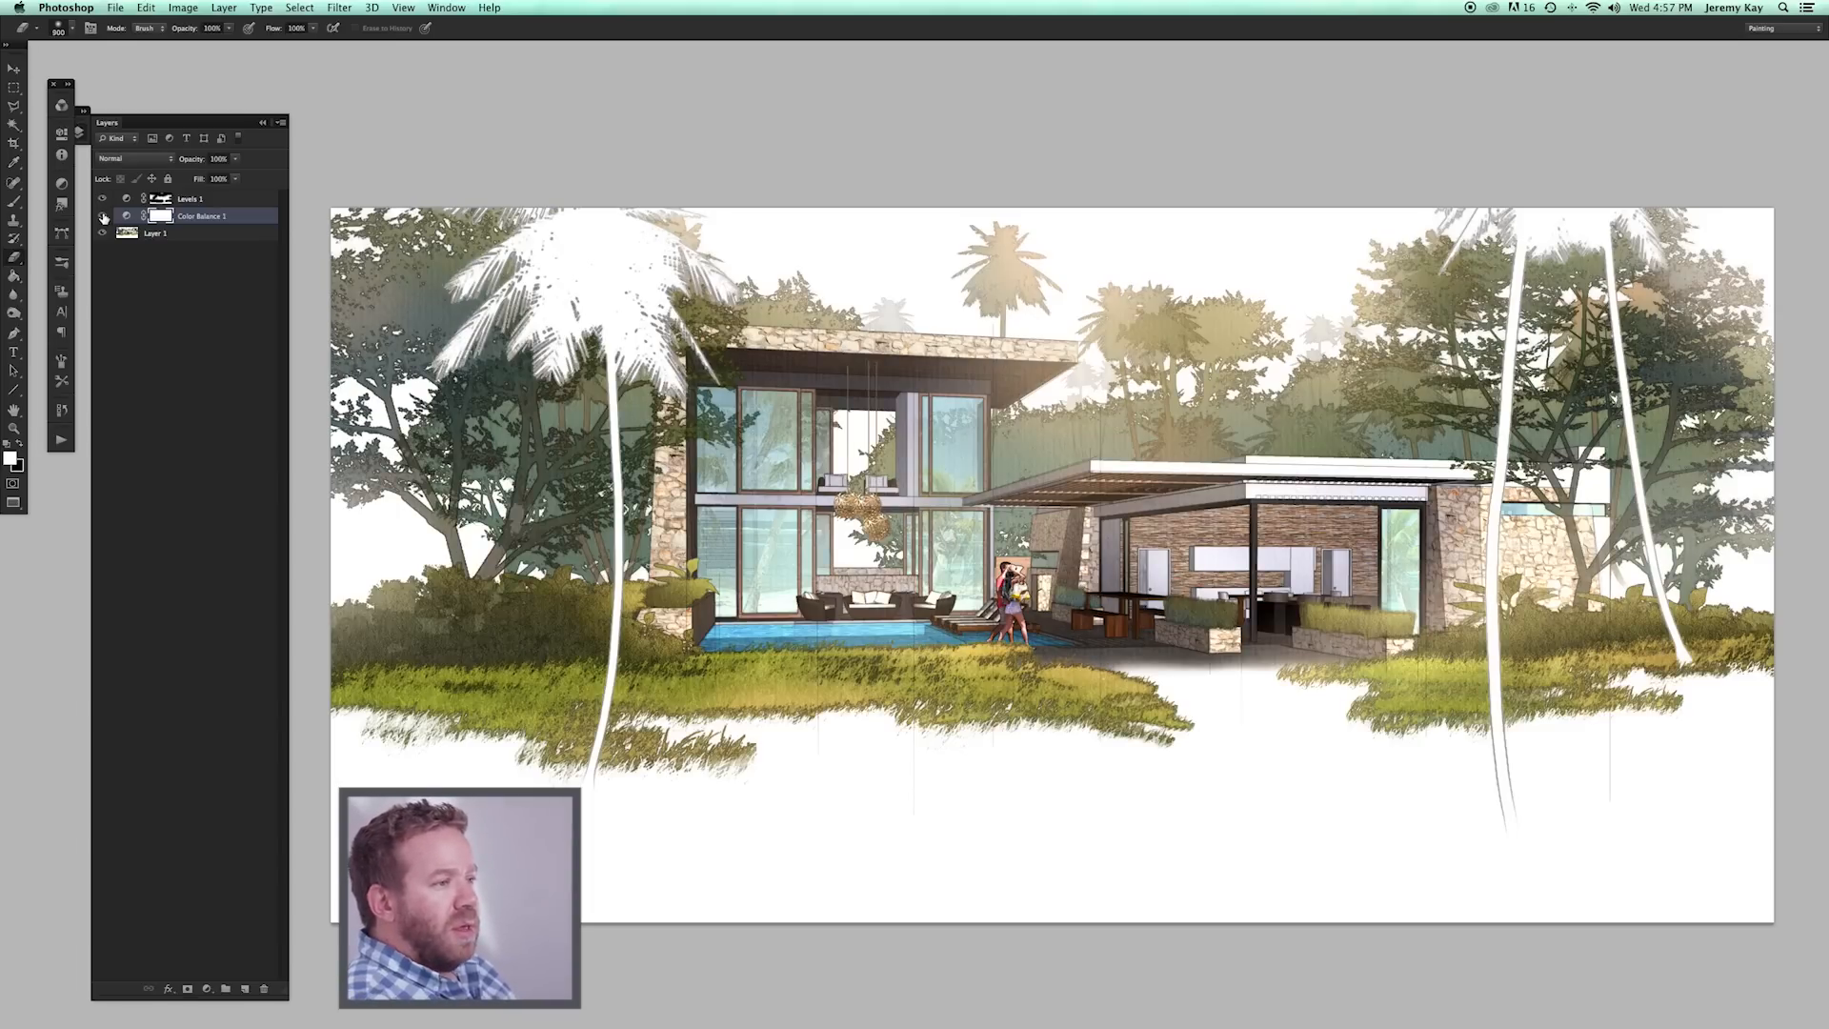
Examine the Color Balance adjustment's effect on the buildings up close by switching its visibility.
left_click(14, 428)
left_click(869, 404)
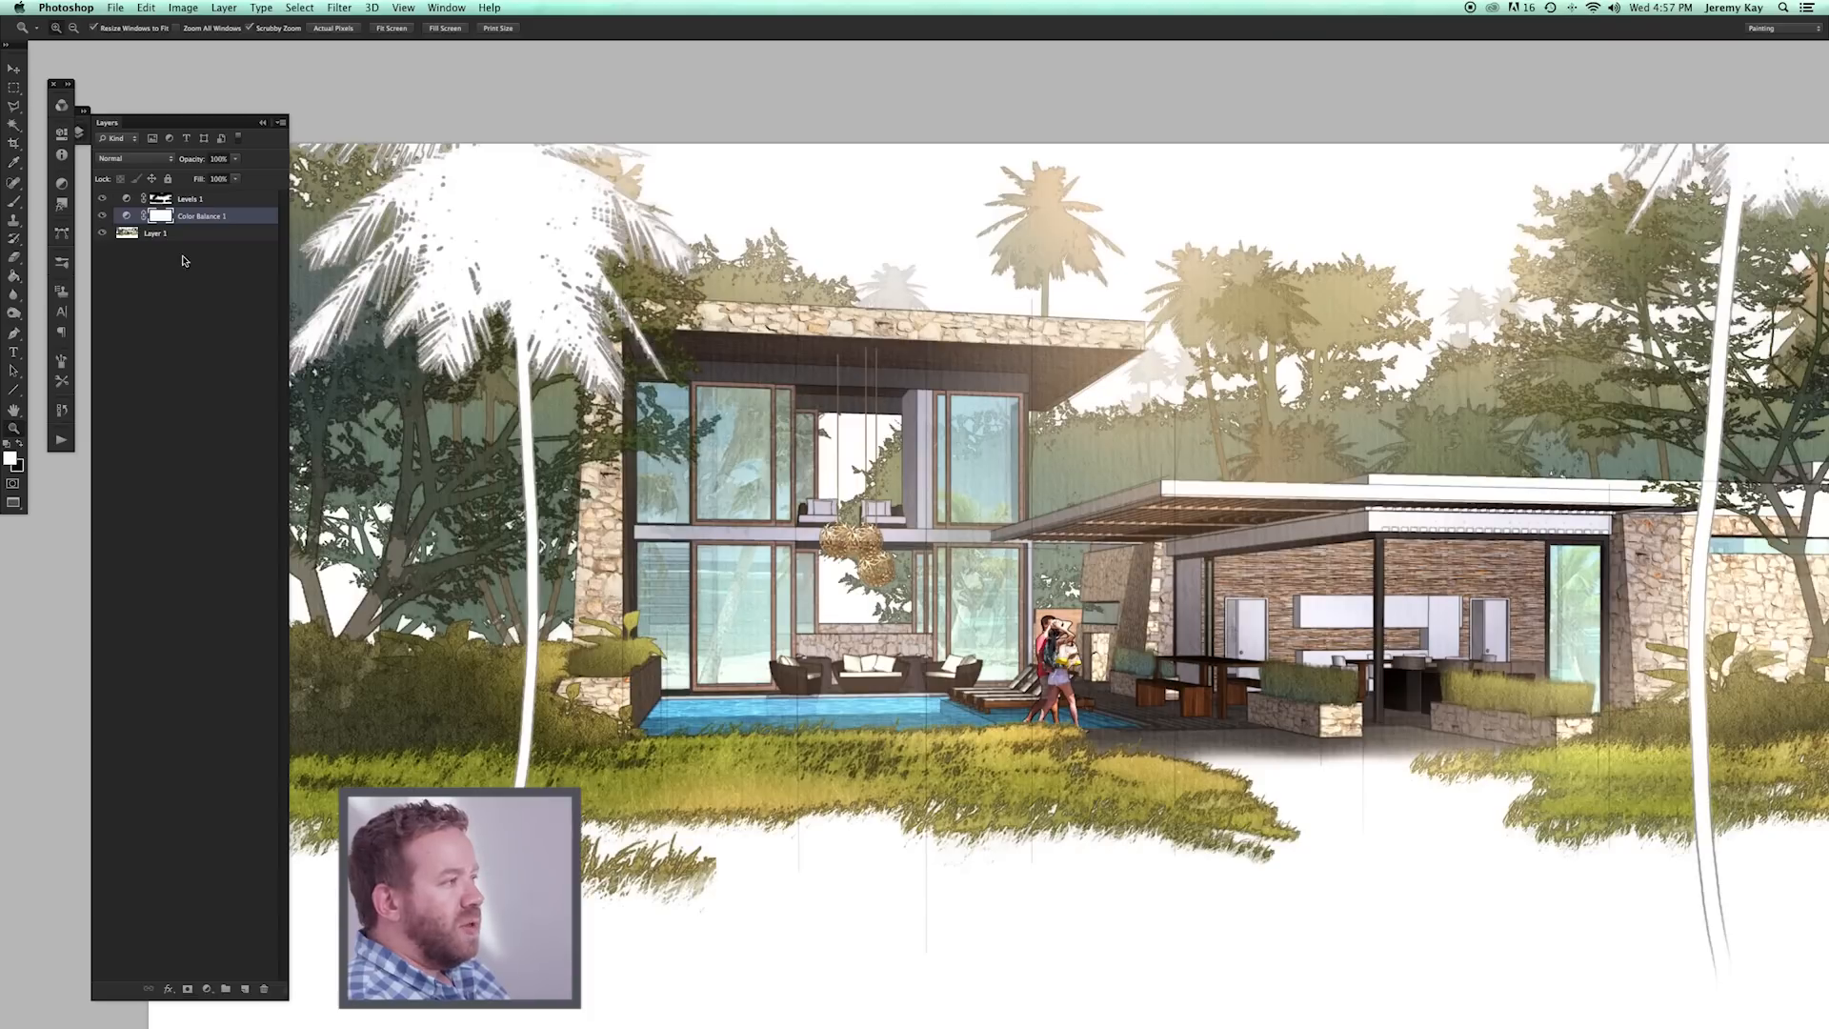
left_click(103, 217)
left_click(104, 216)
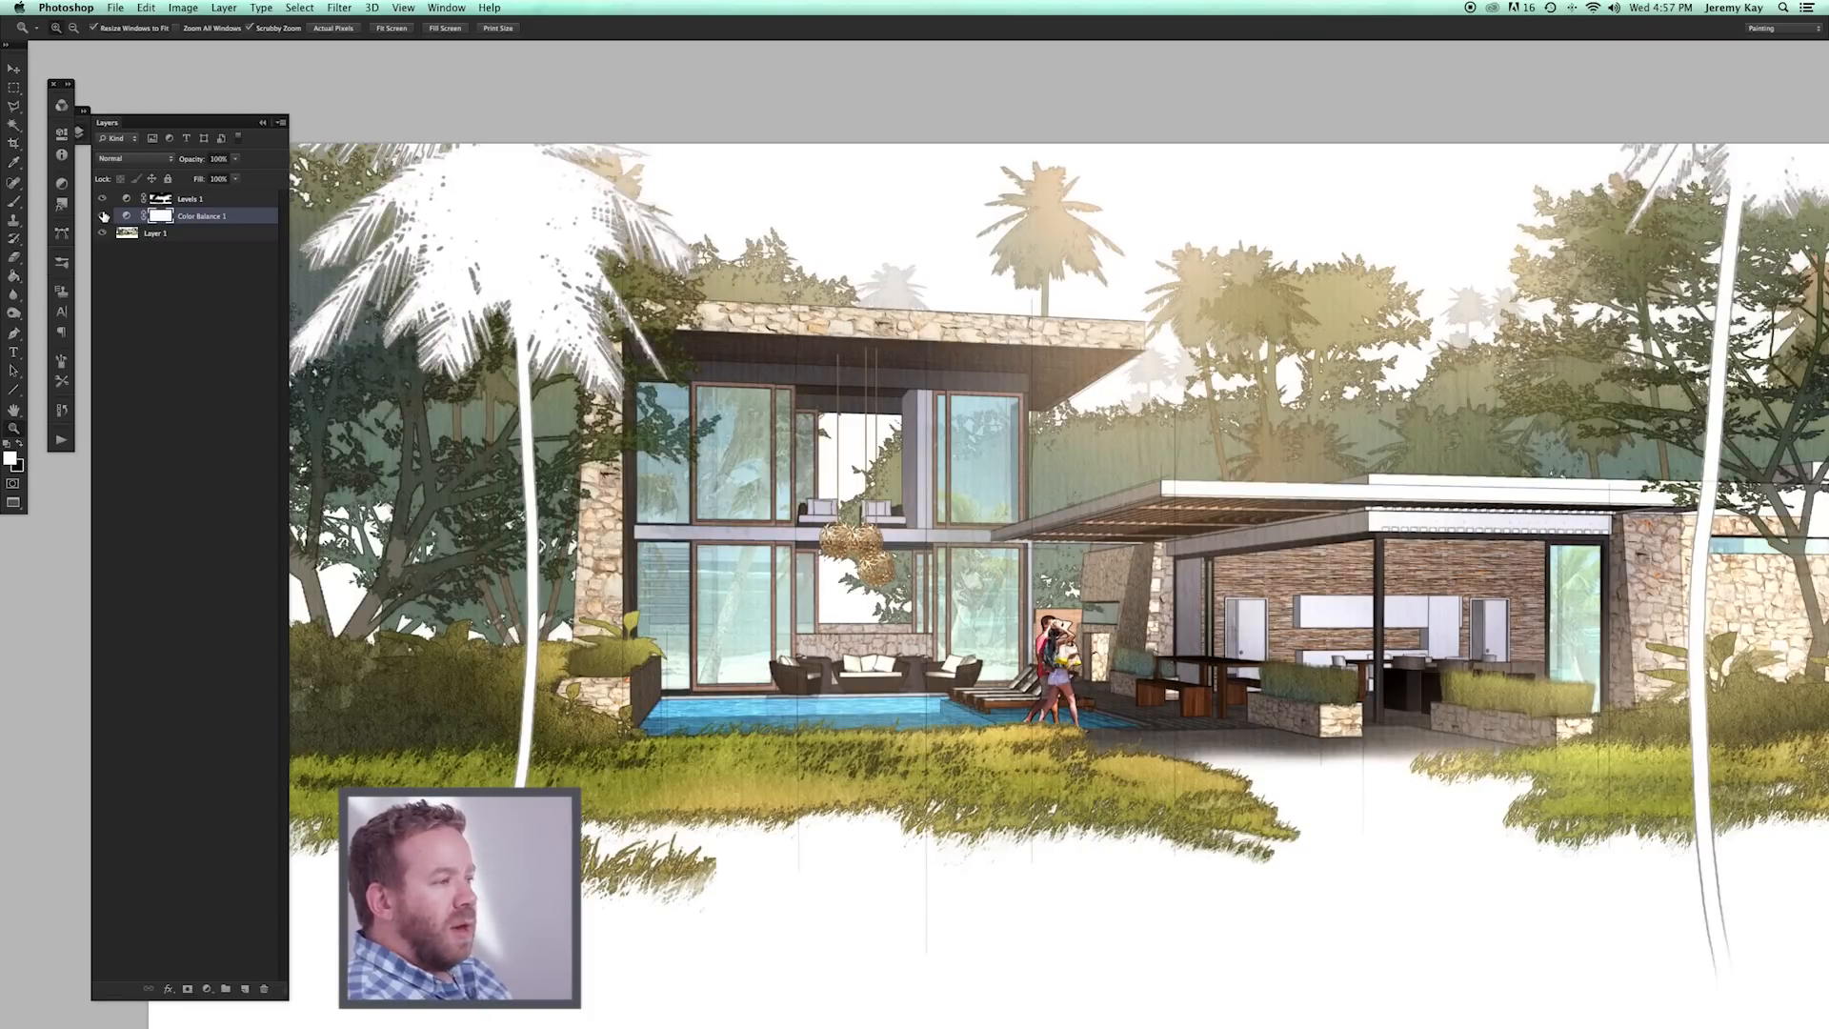
left_click(103, 216)
left_click(103, 216)
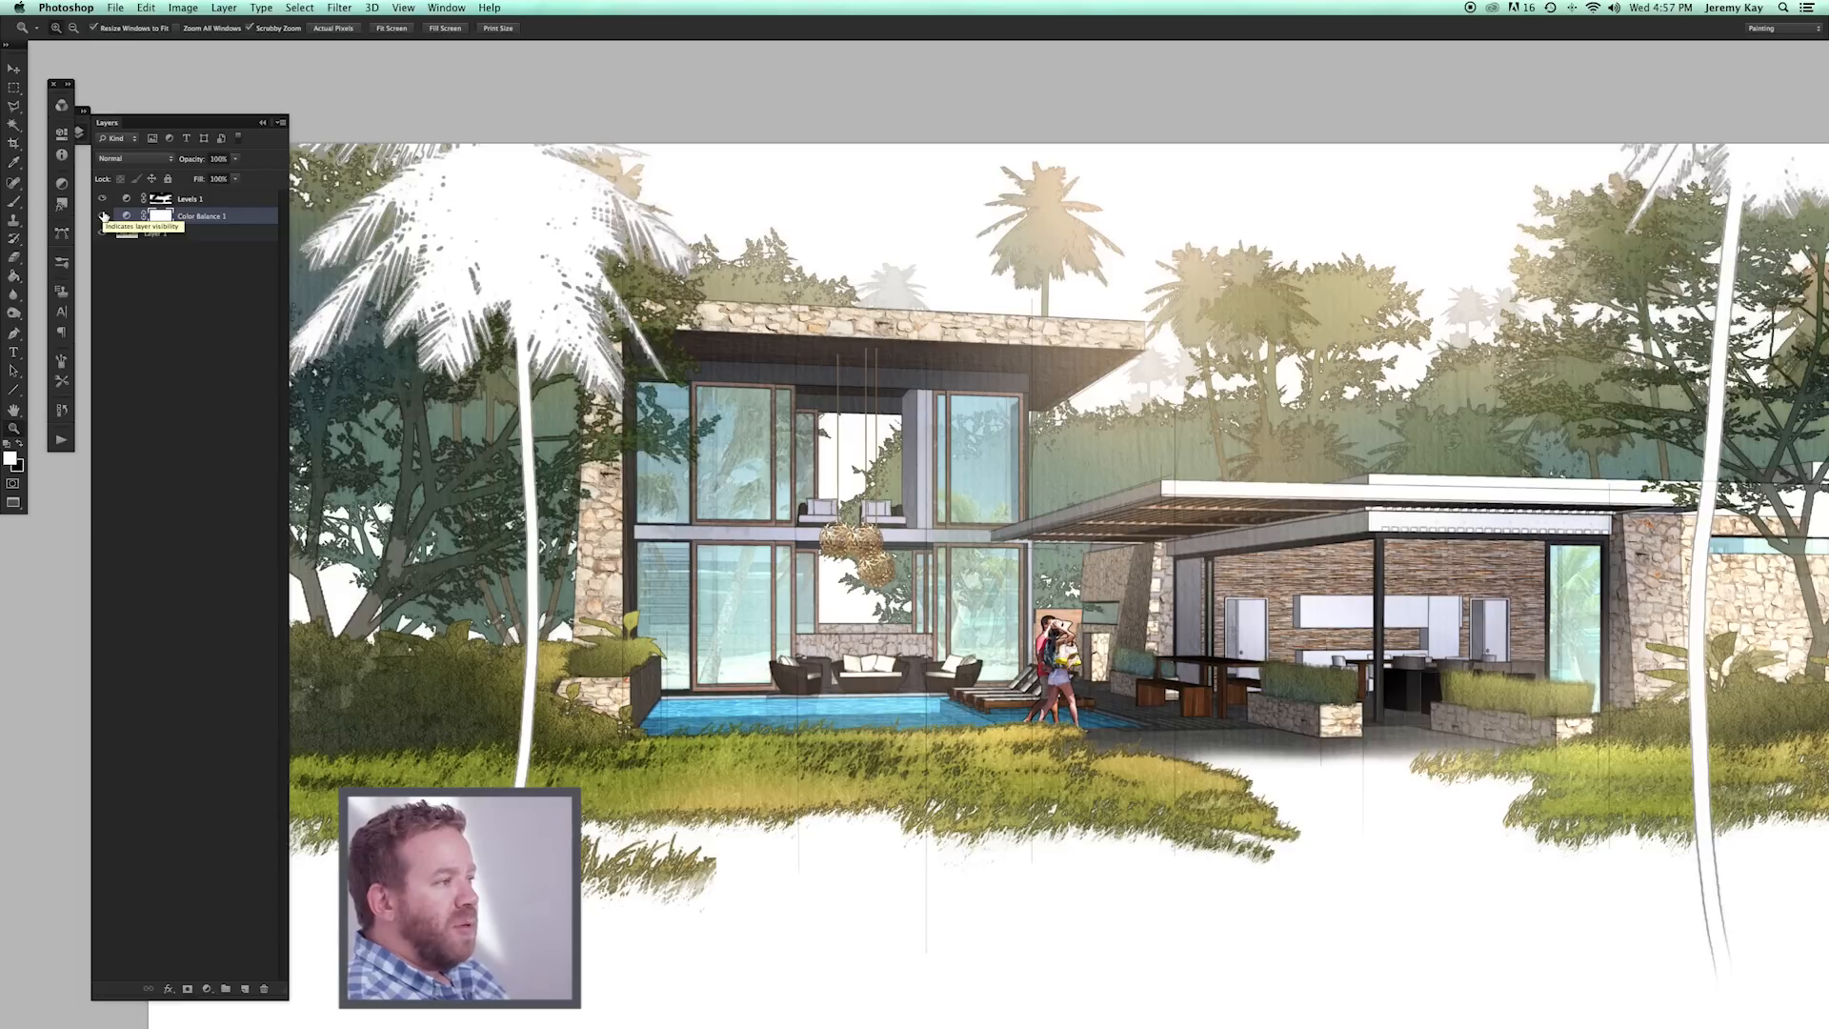
left_click(104, 216)
left_click(104, 216)
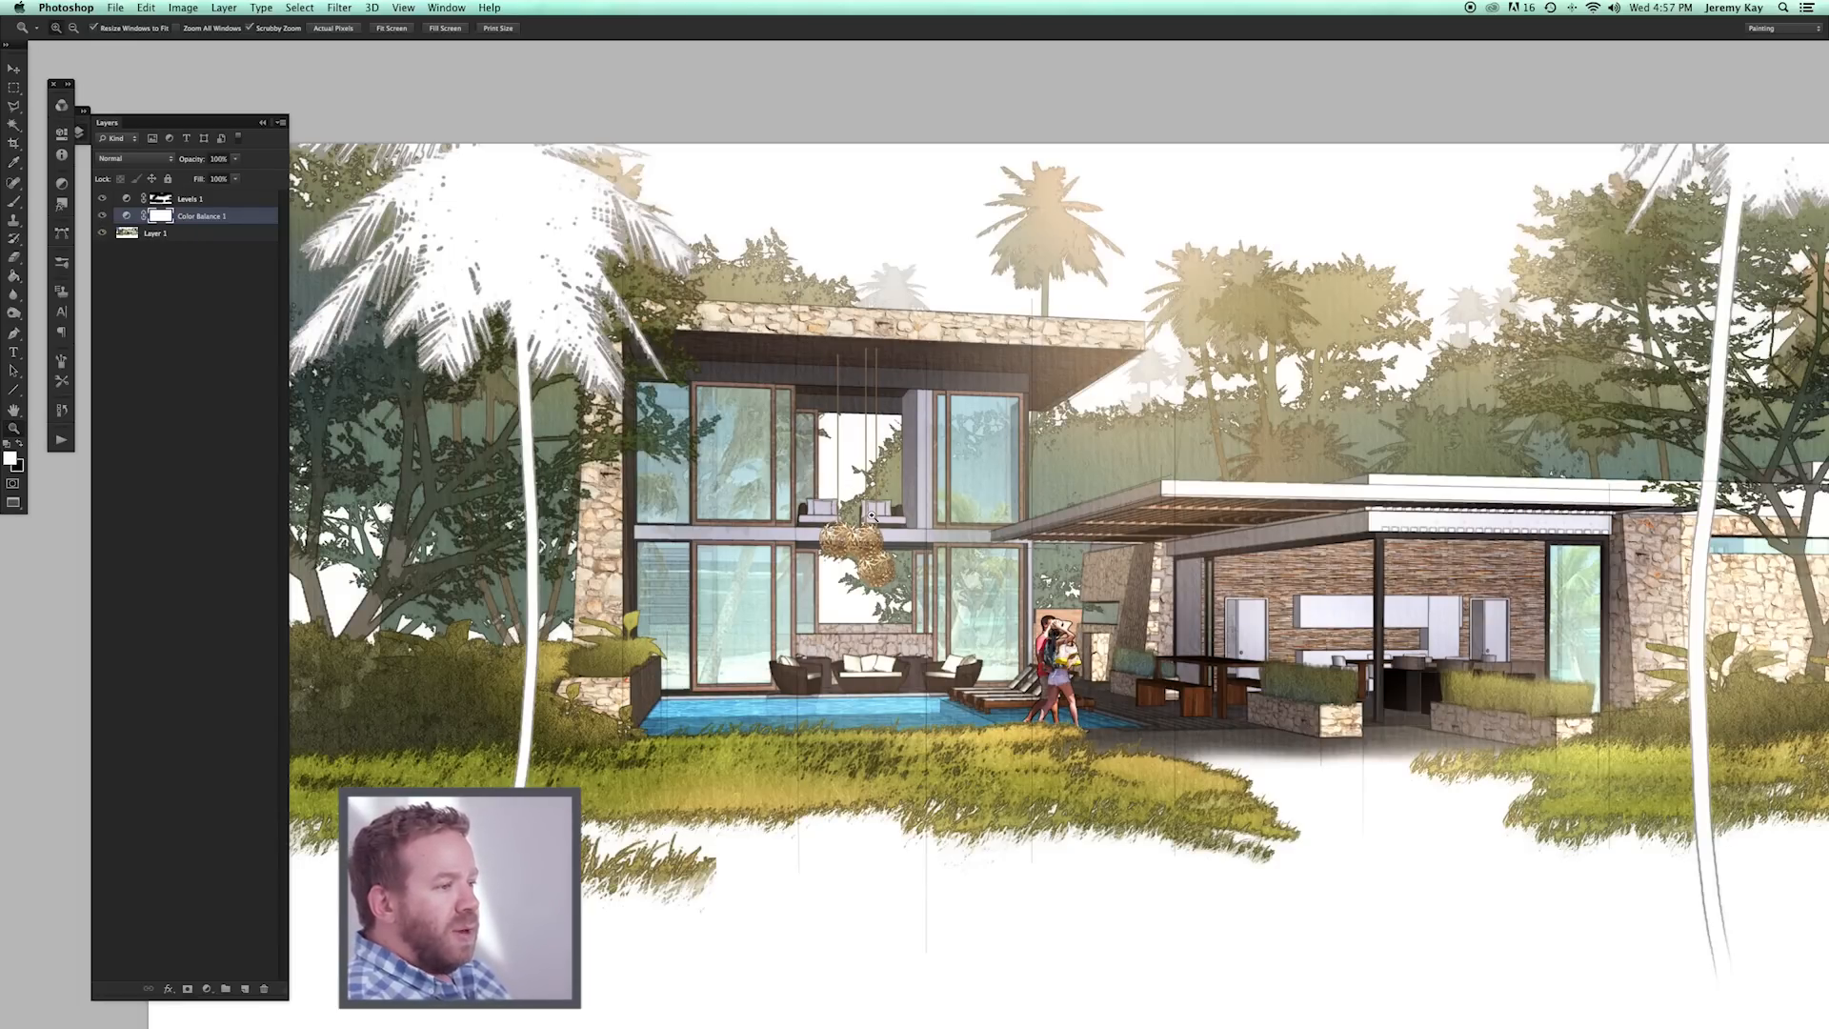
left_click(842, 481, "alt")
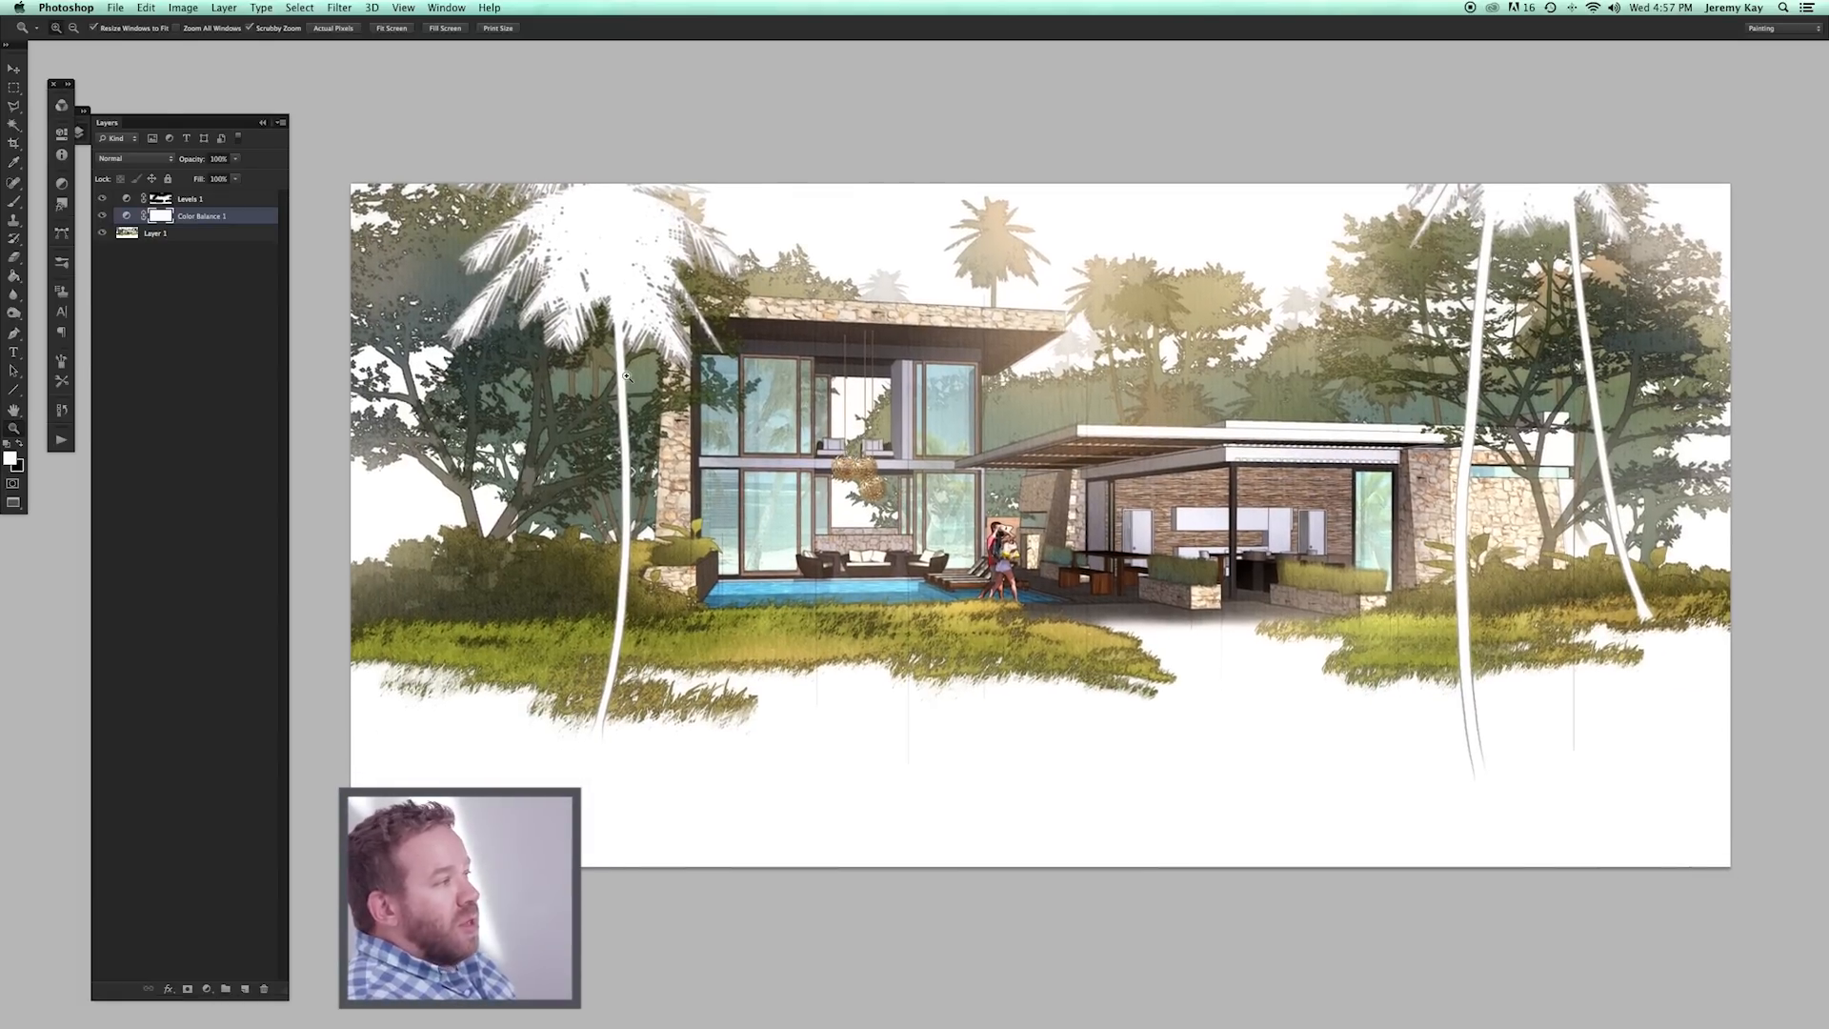
Duplicate the flattened image layer beneath the two adjustment layers.
left_click(185, 236)
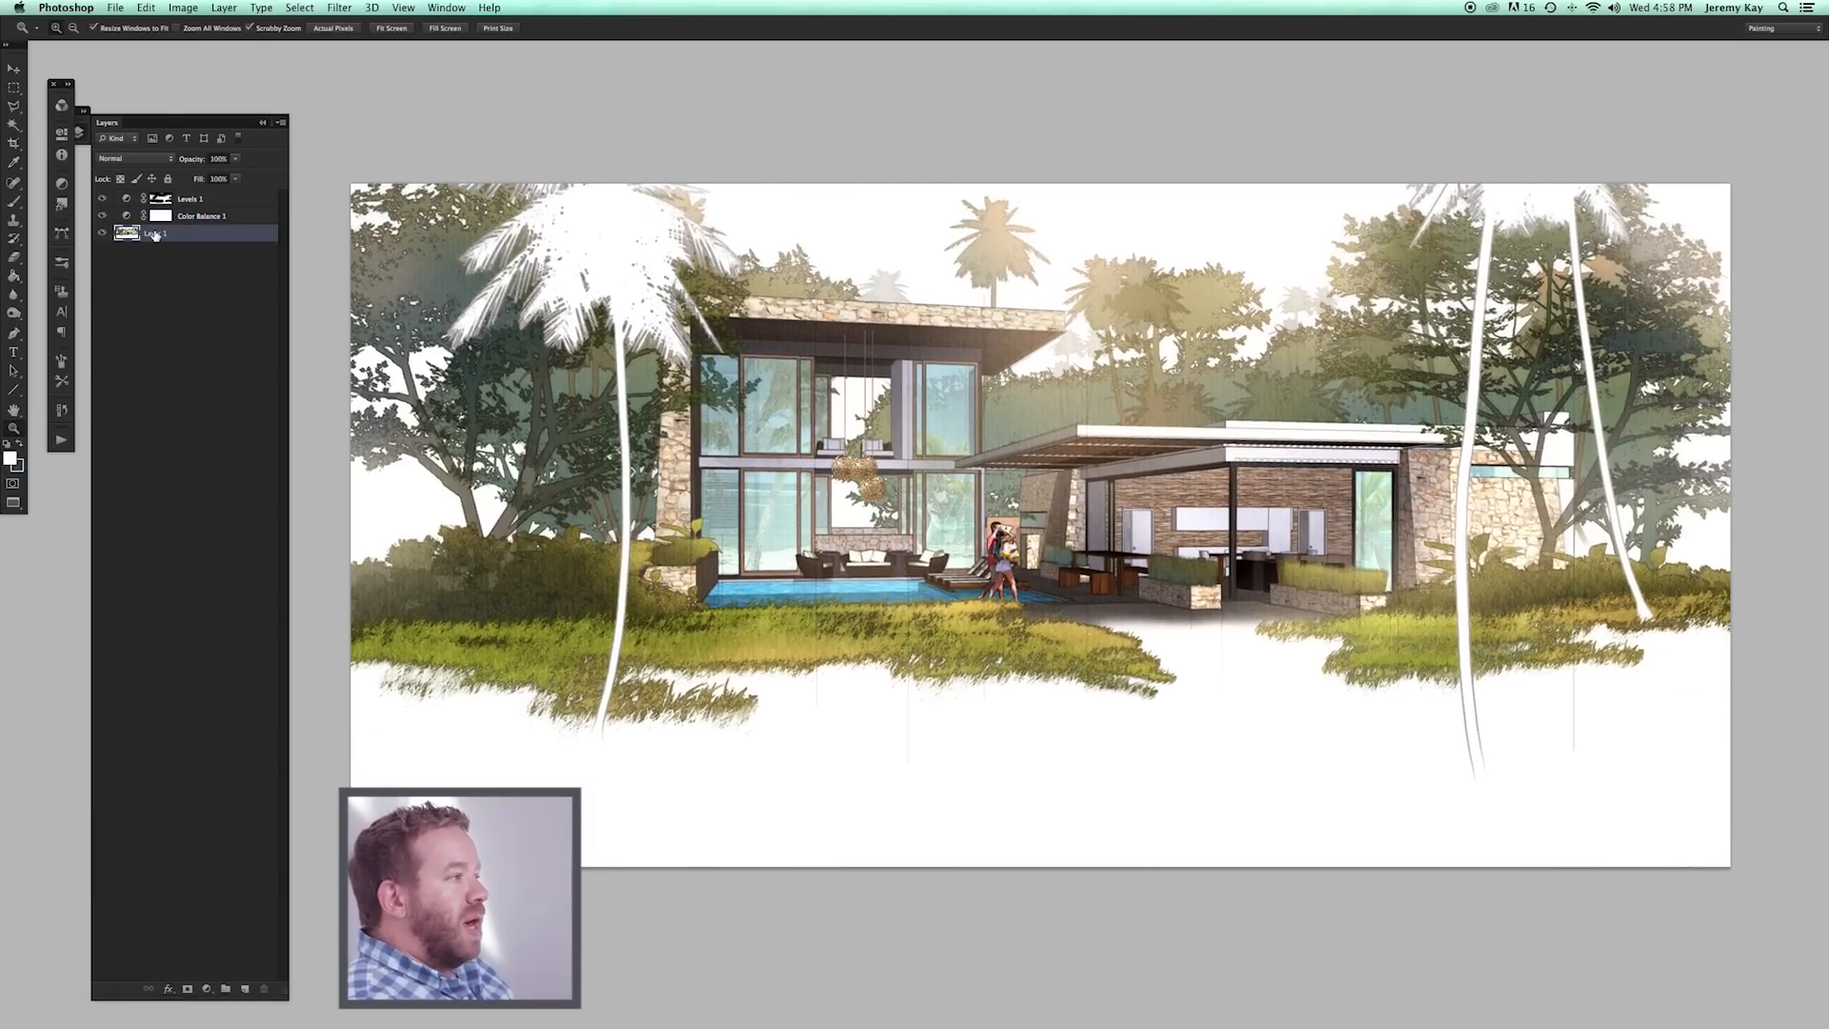
left_click(1082, 274)
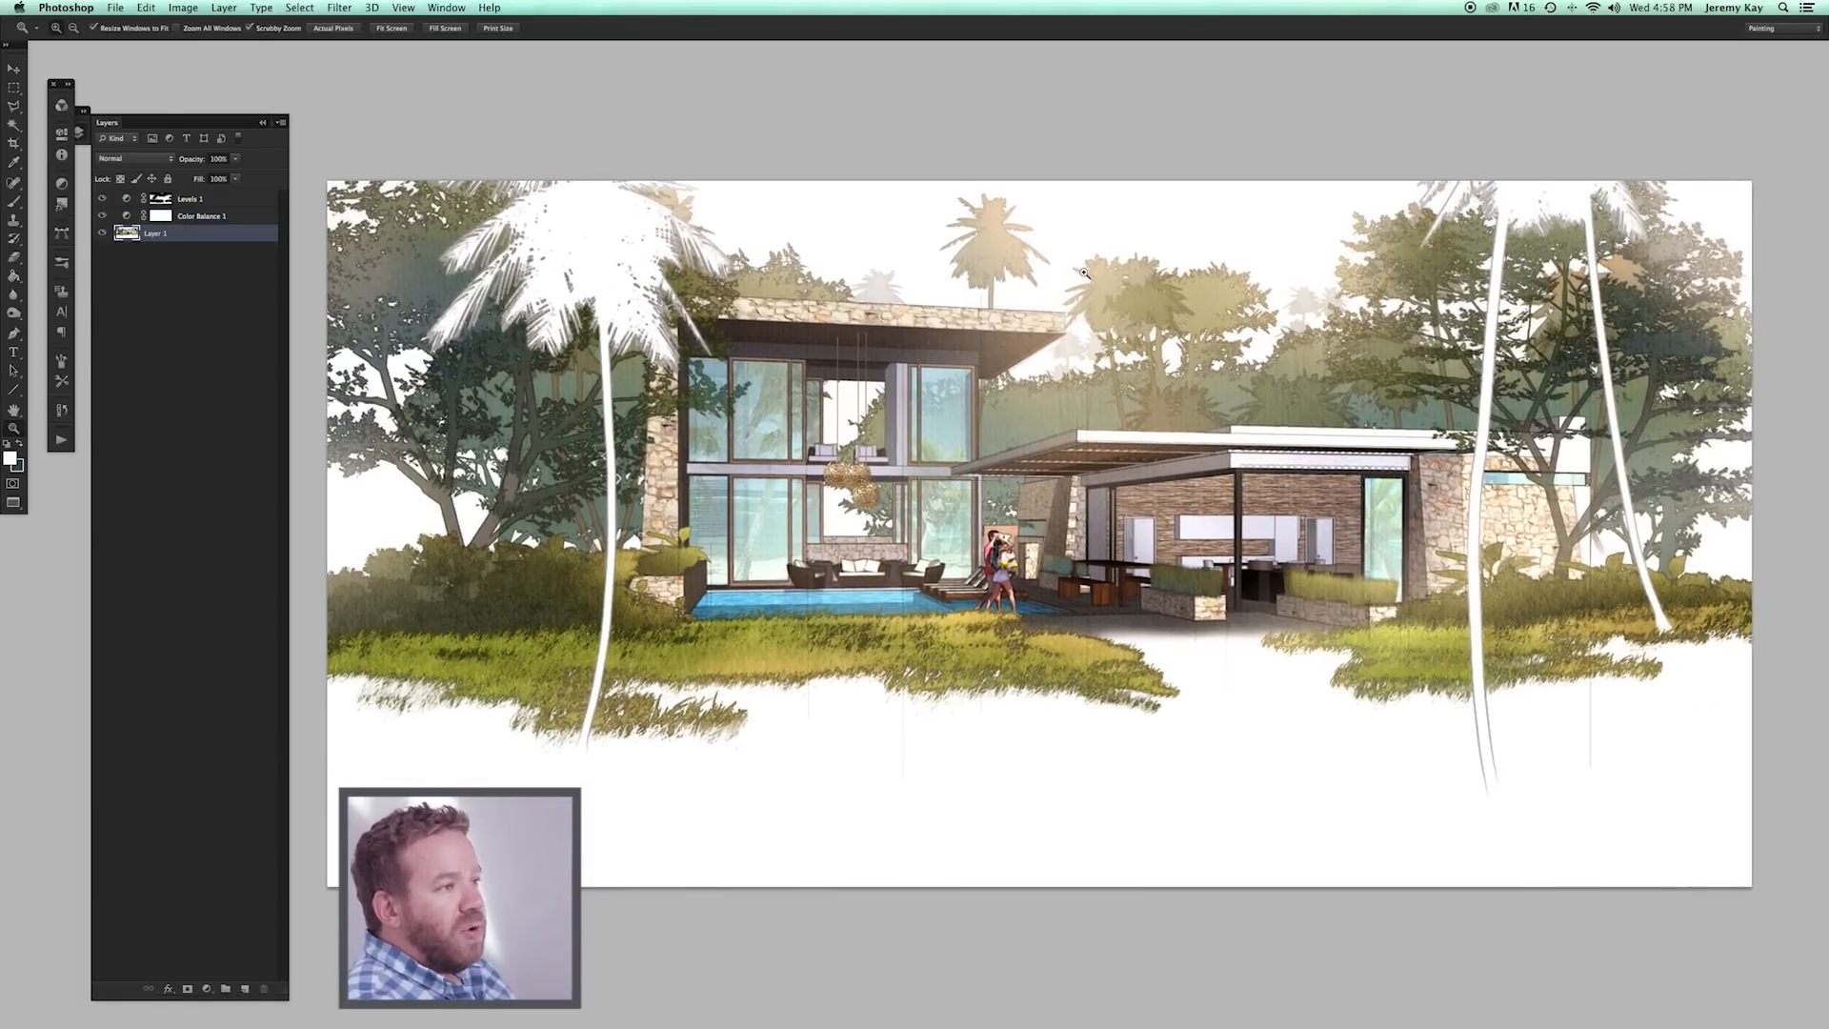
left_click(933, 329)
left_click_drag(764, 335, 783, 321)
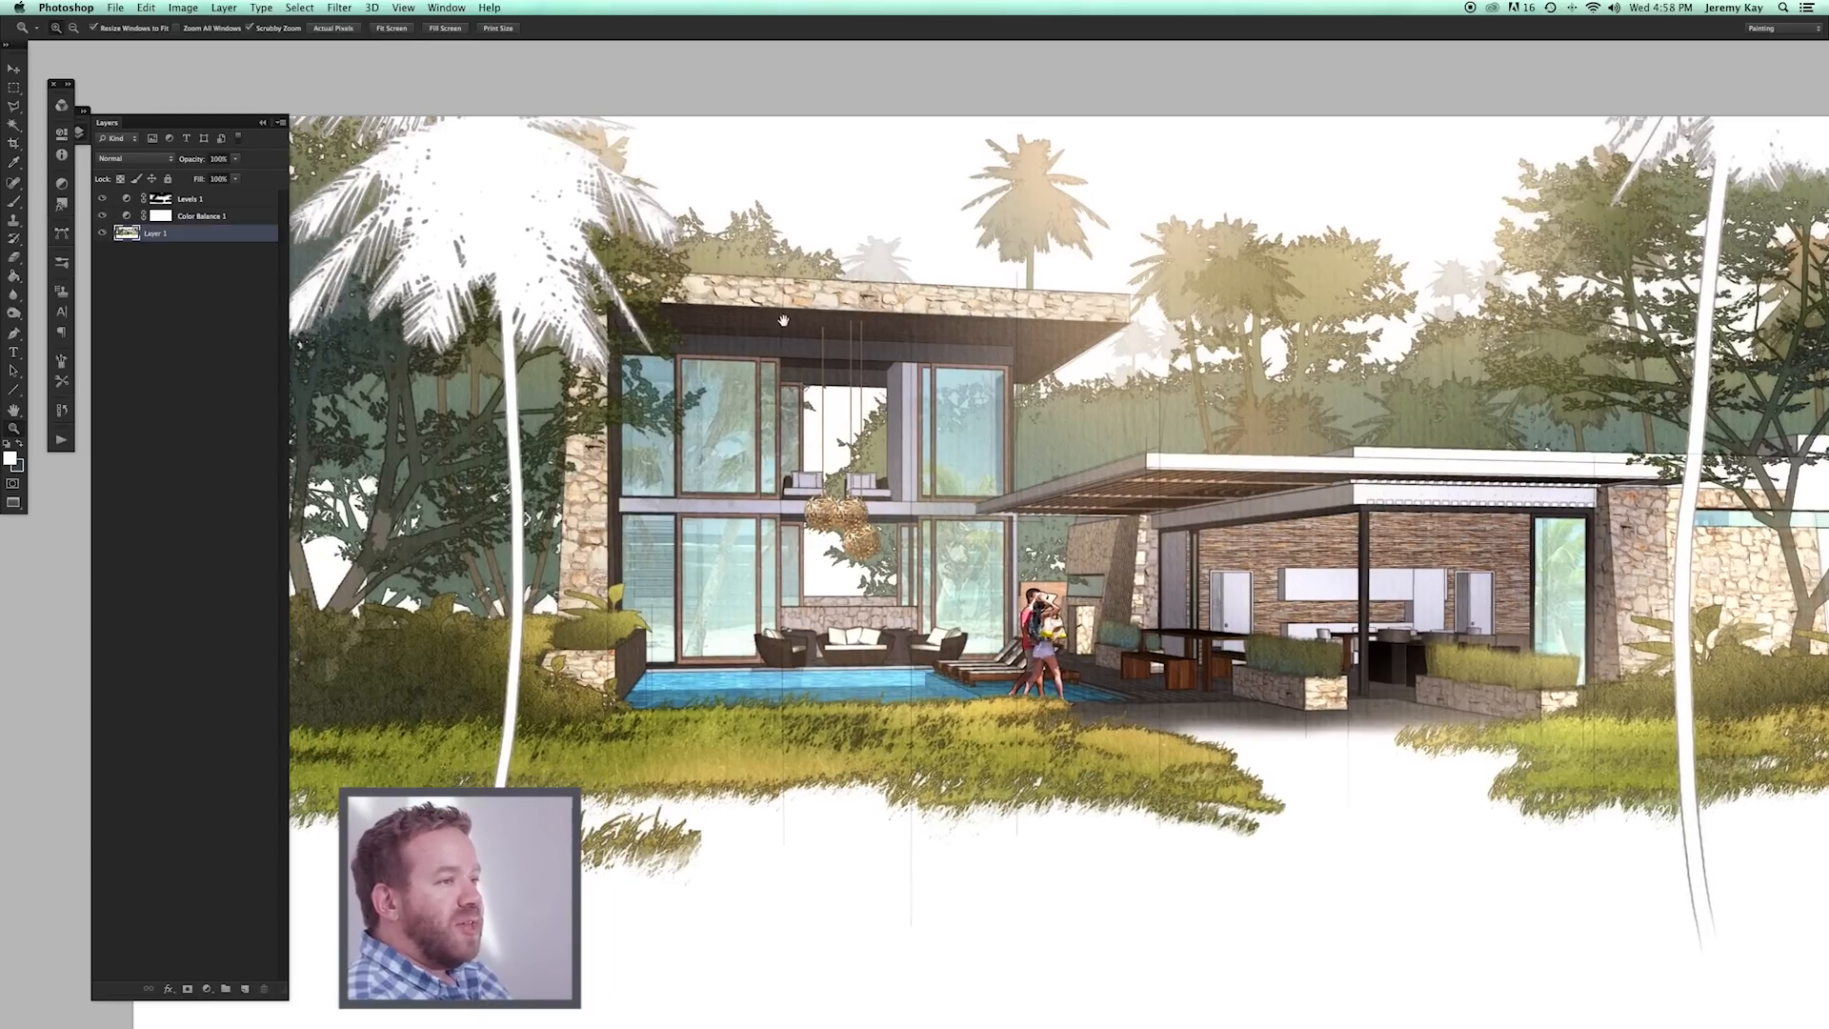
left_click_drag(170, 234, 168, 228)
Sharpen the duplicated layer with Unsharp Mask at amount 80%, radius 1.0 pixels and threshold 1, using the stone wall as preview area.
left_click(338, 7)
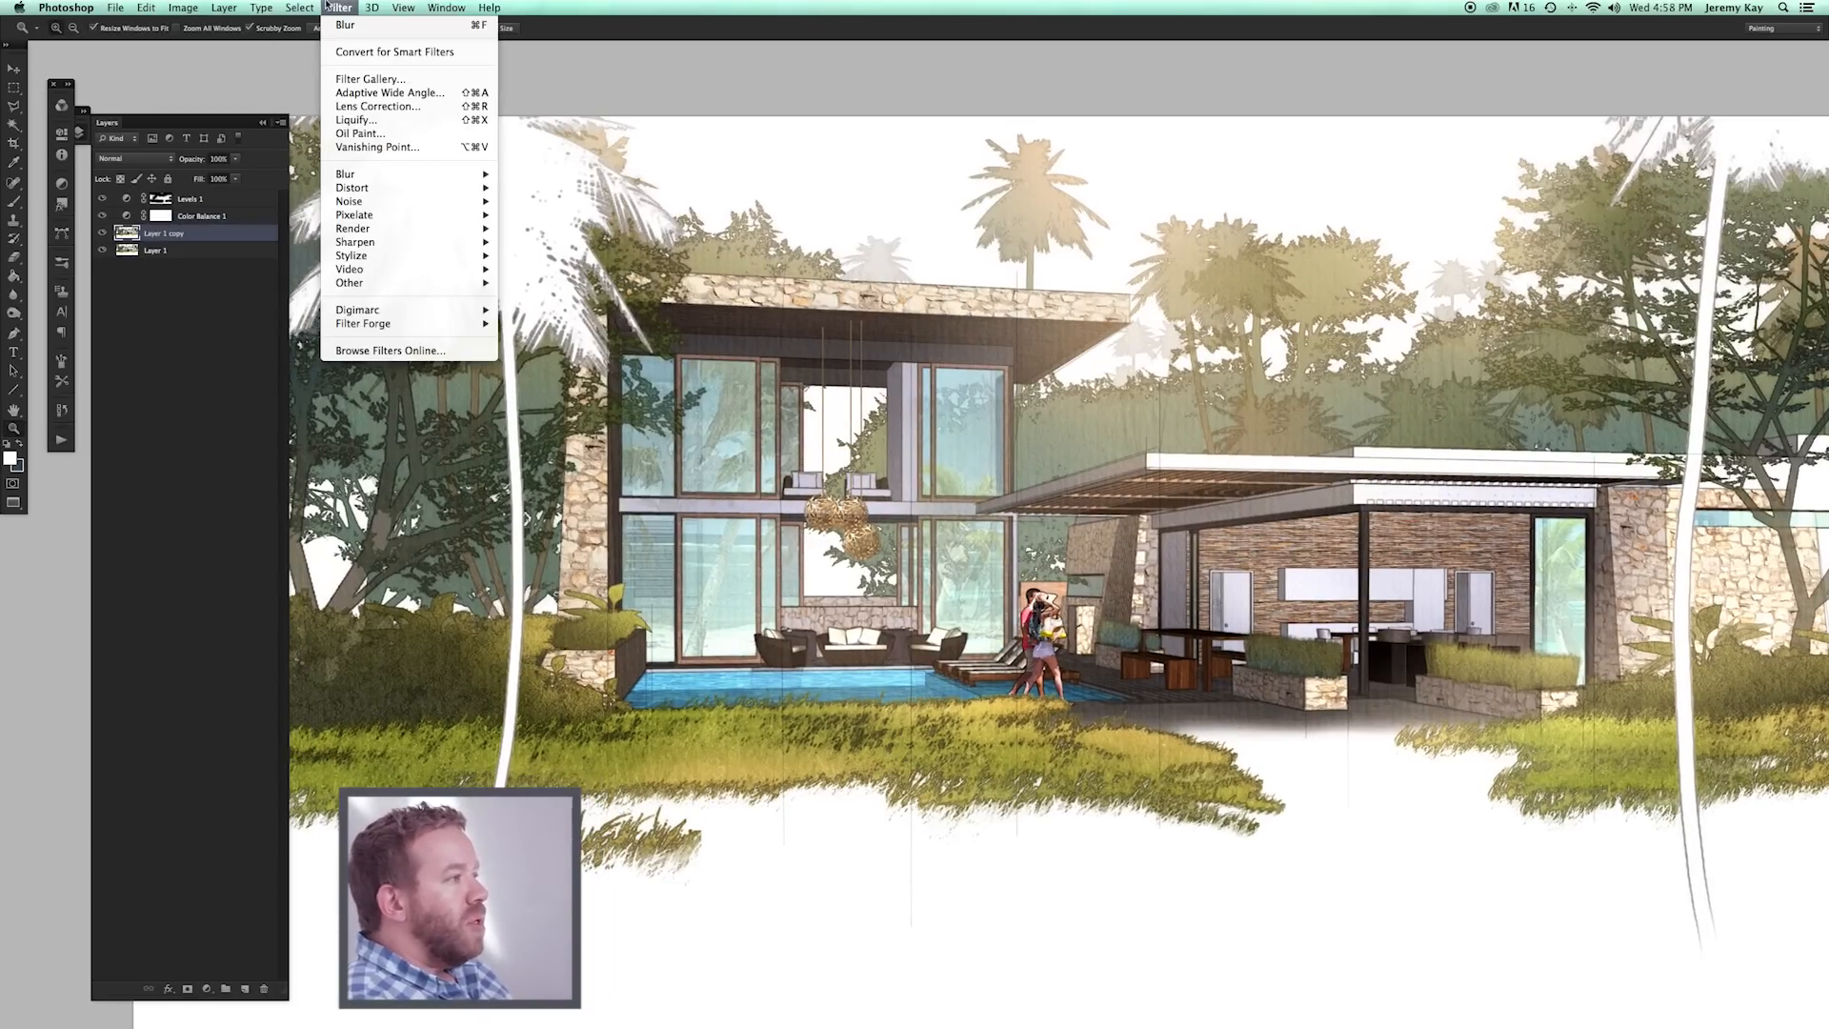
left_click(329, 4)
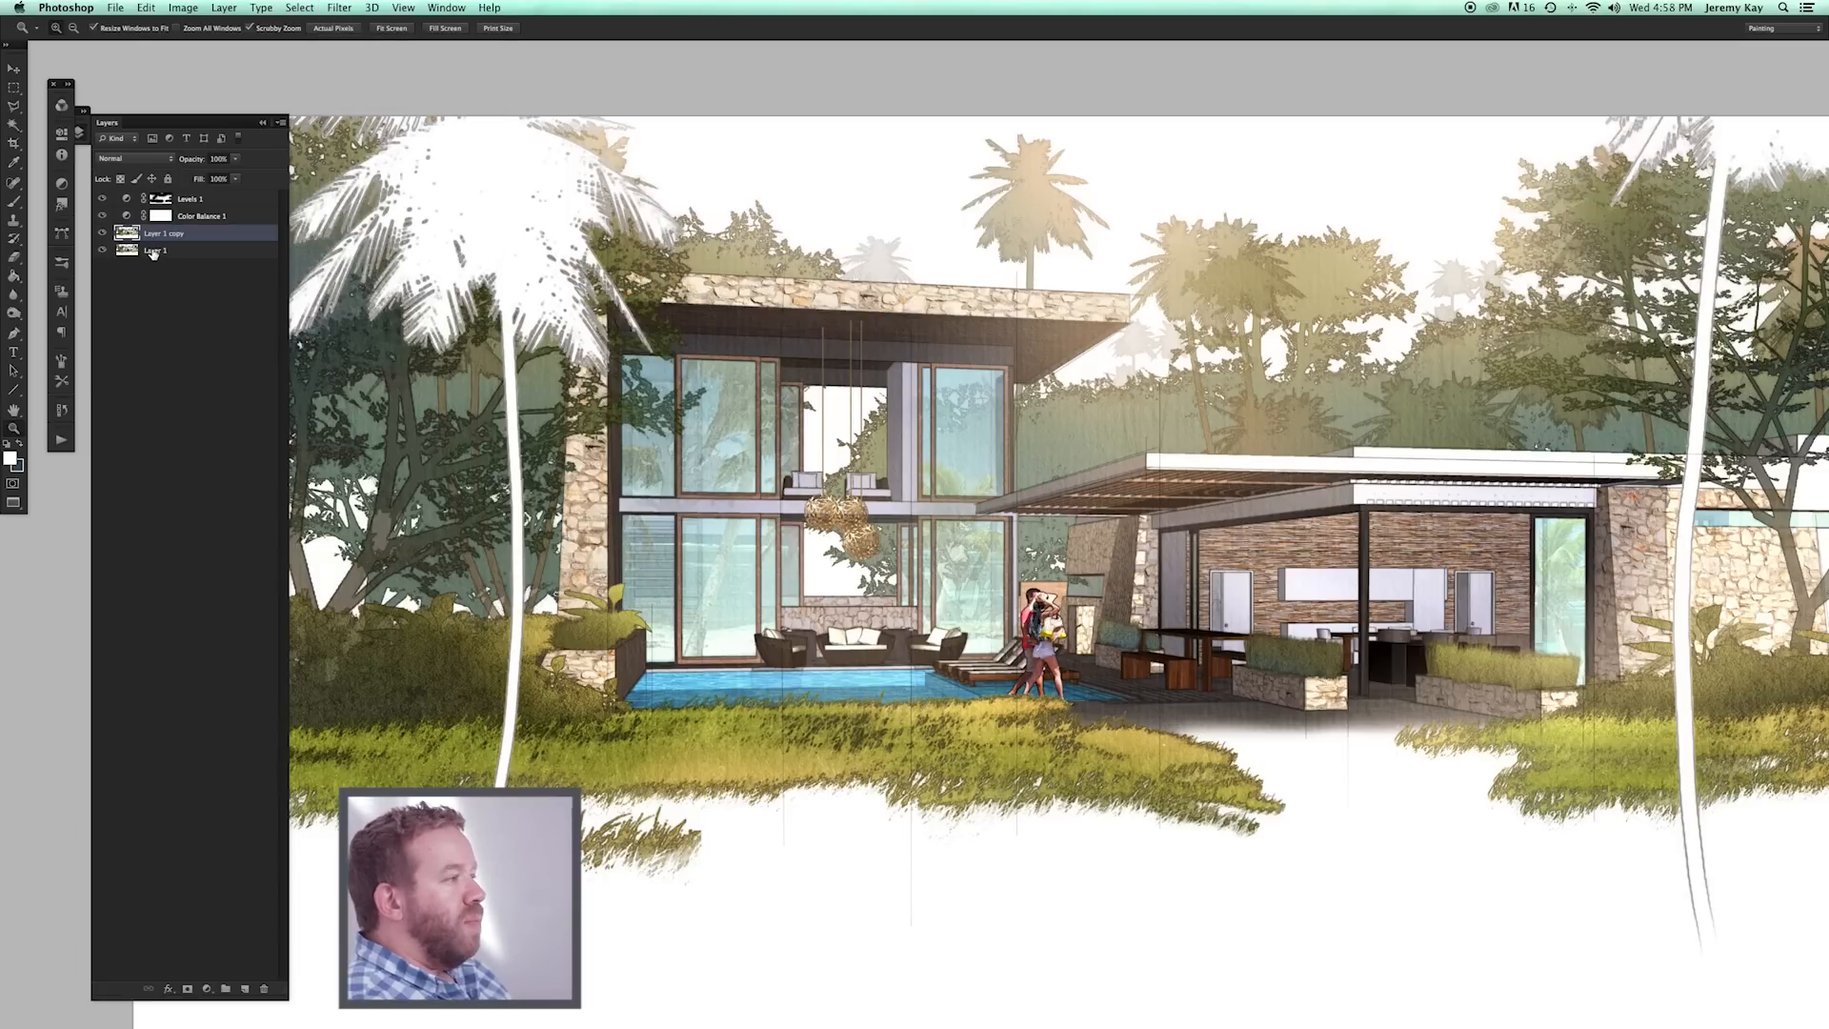
left_click(338, 8)
mouse_move(358, 244)
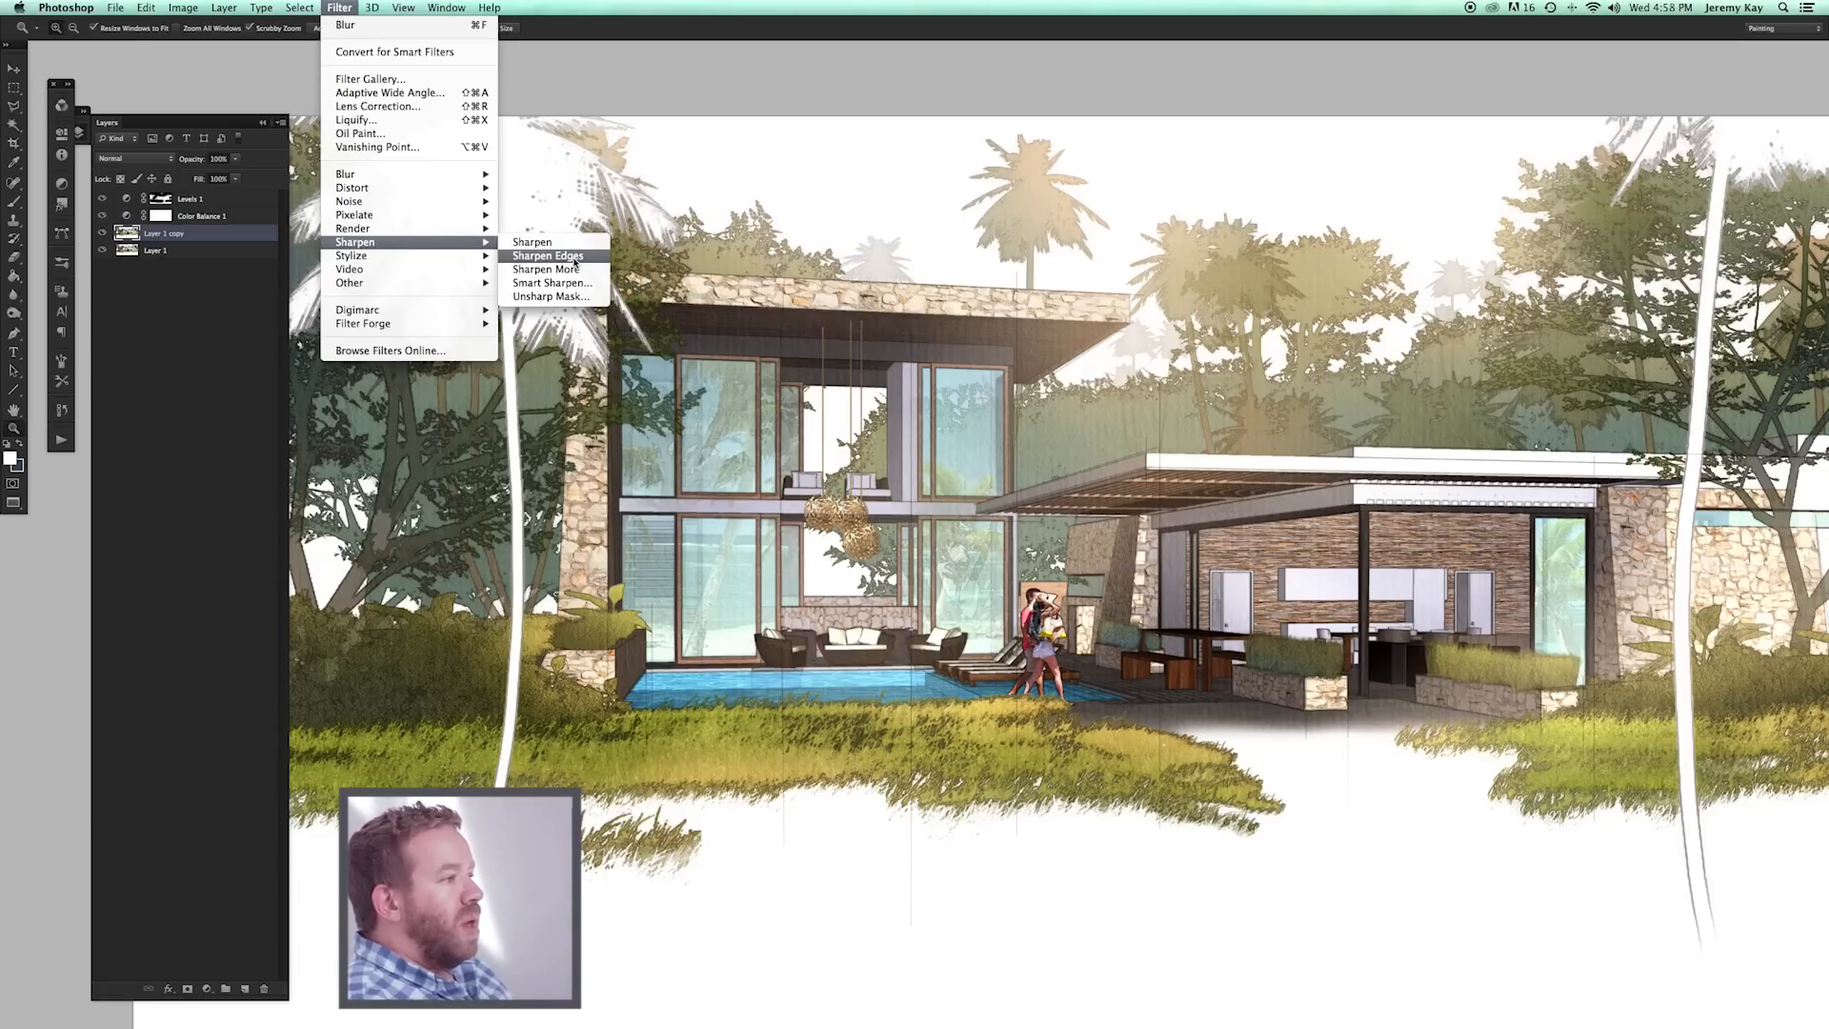
left_click(564, 298)
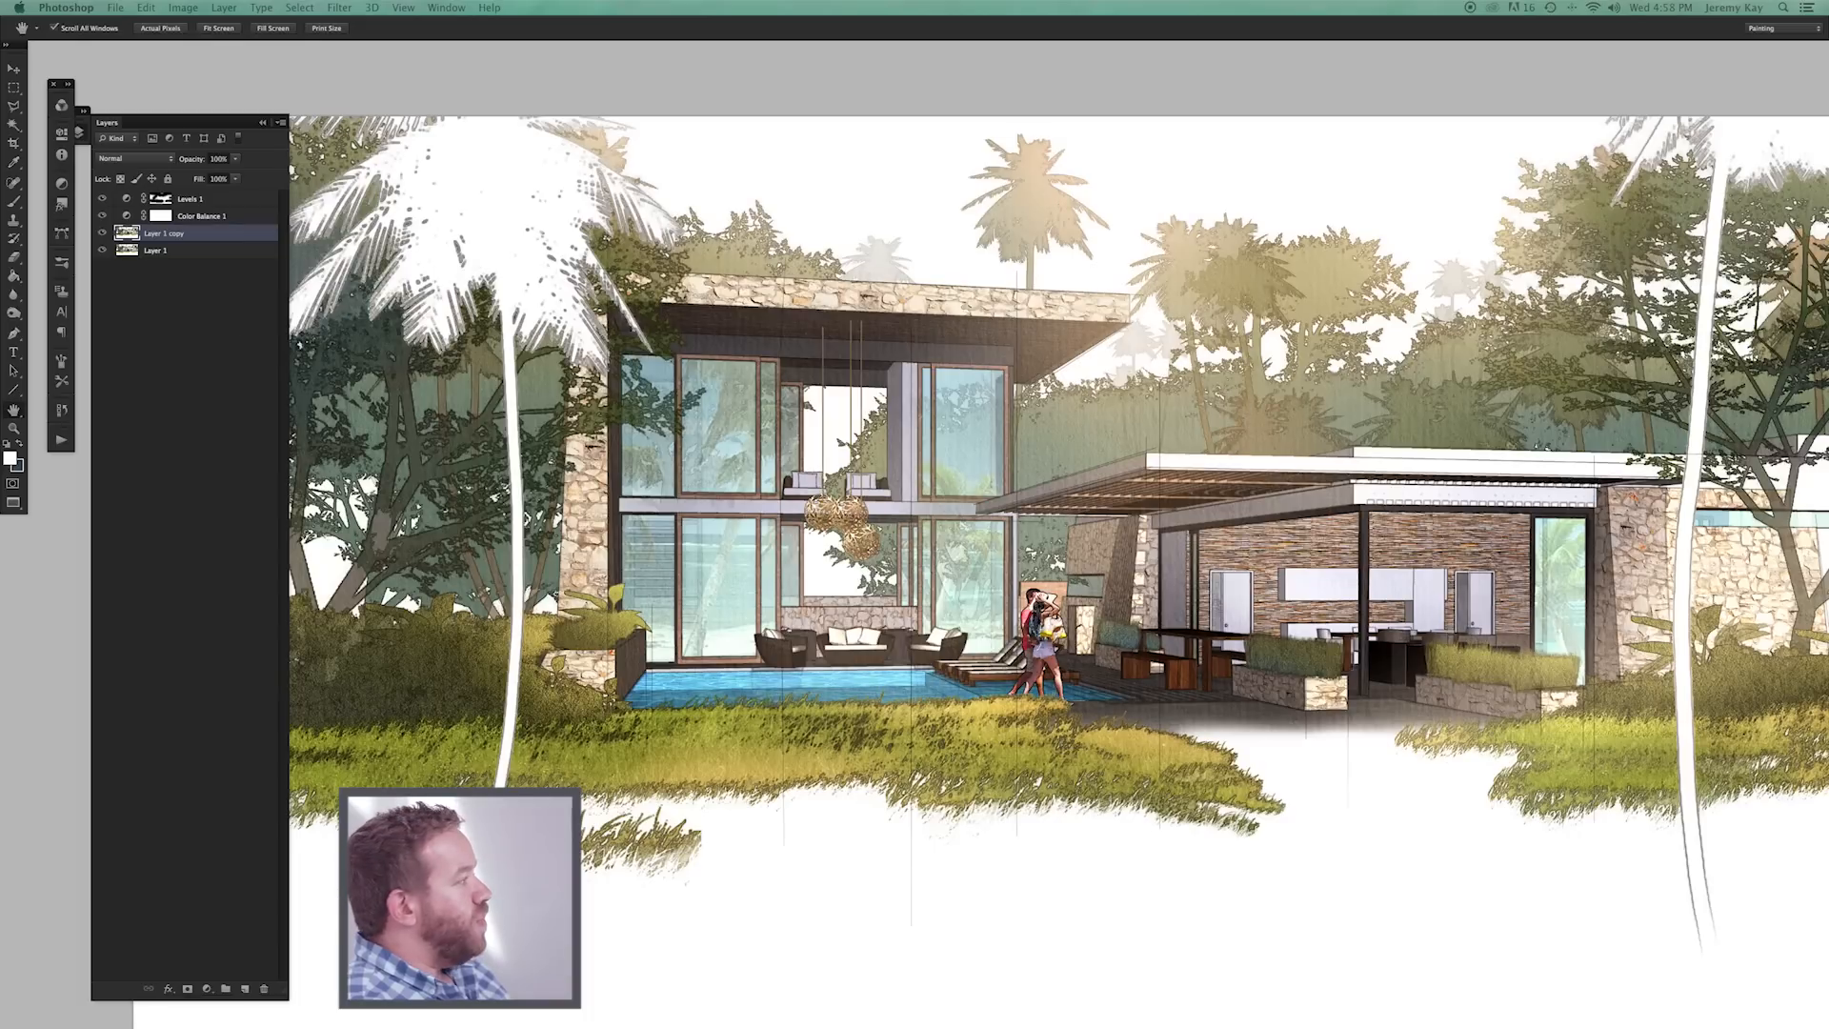
left_click_drag(1038, 141, 958, 107)
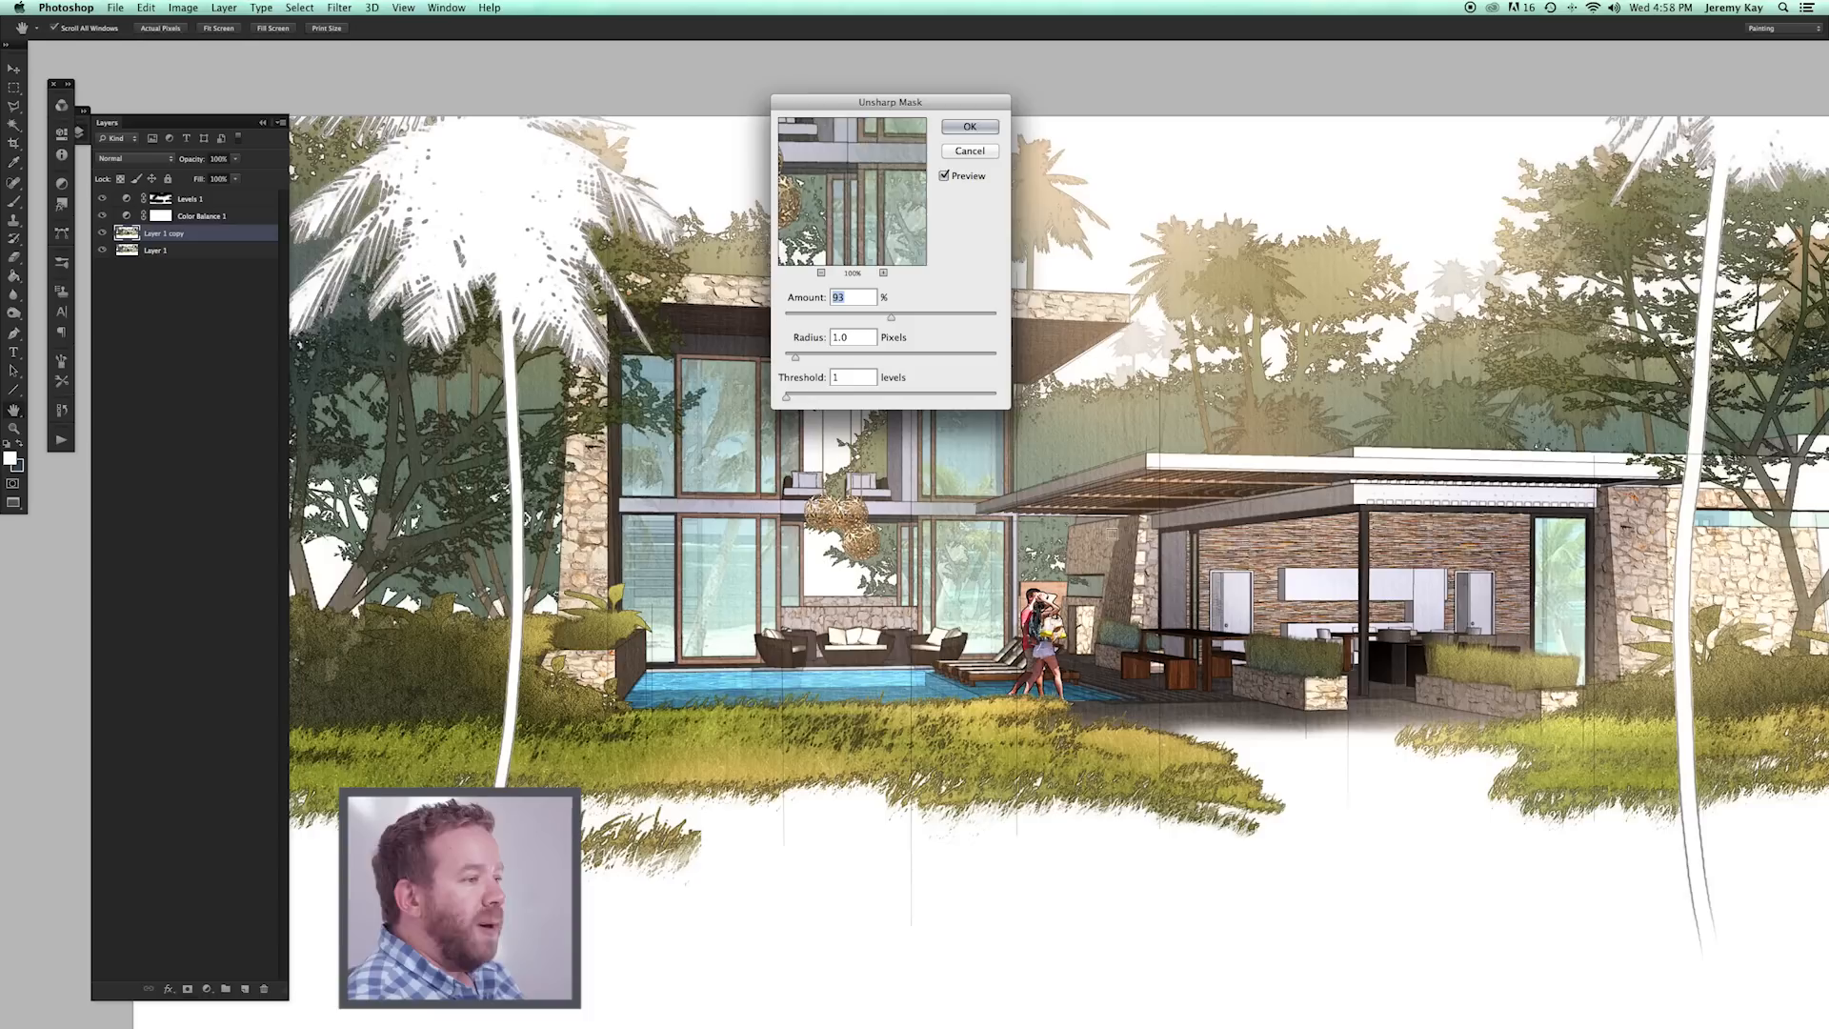
left_click(1110, 532)
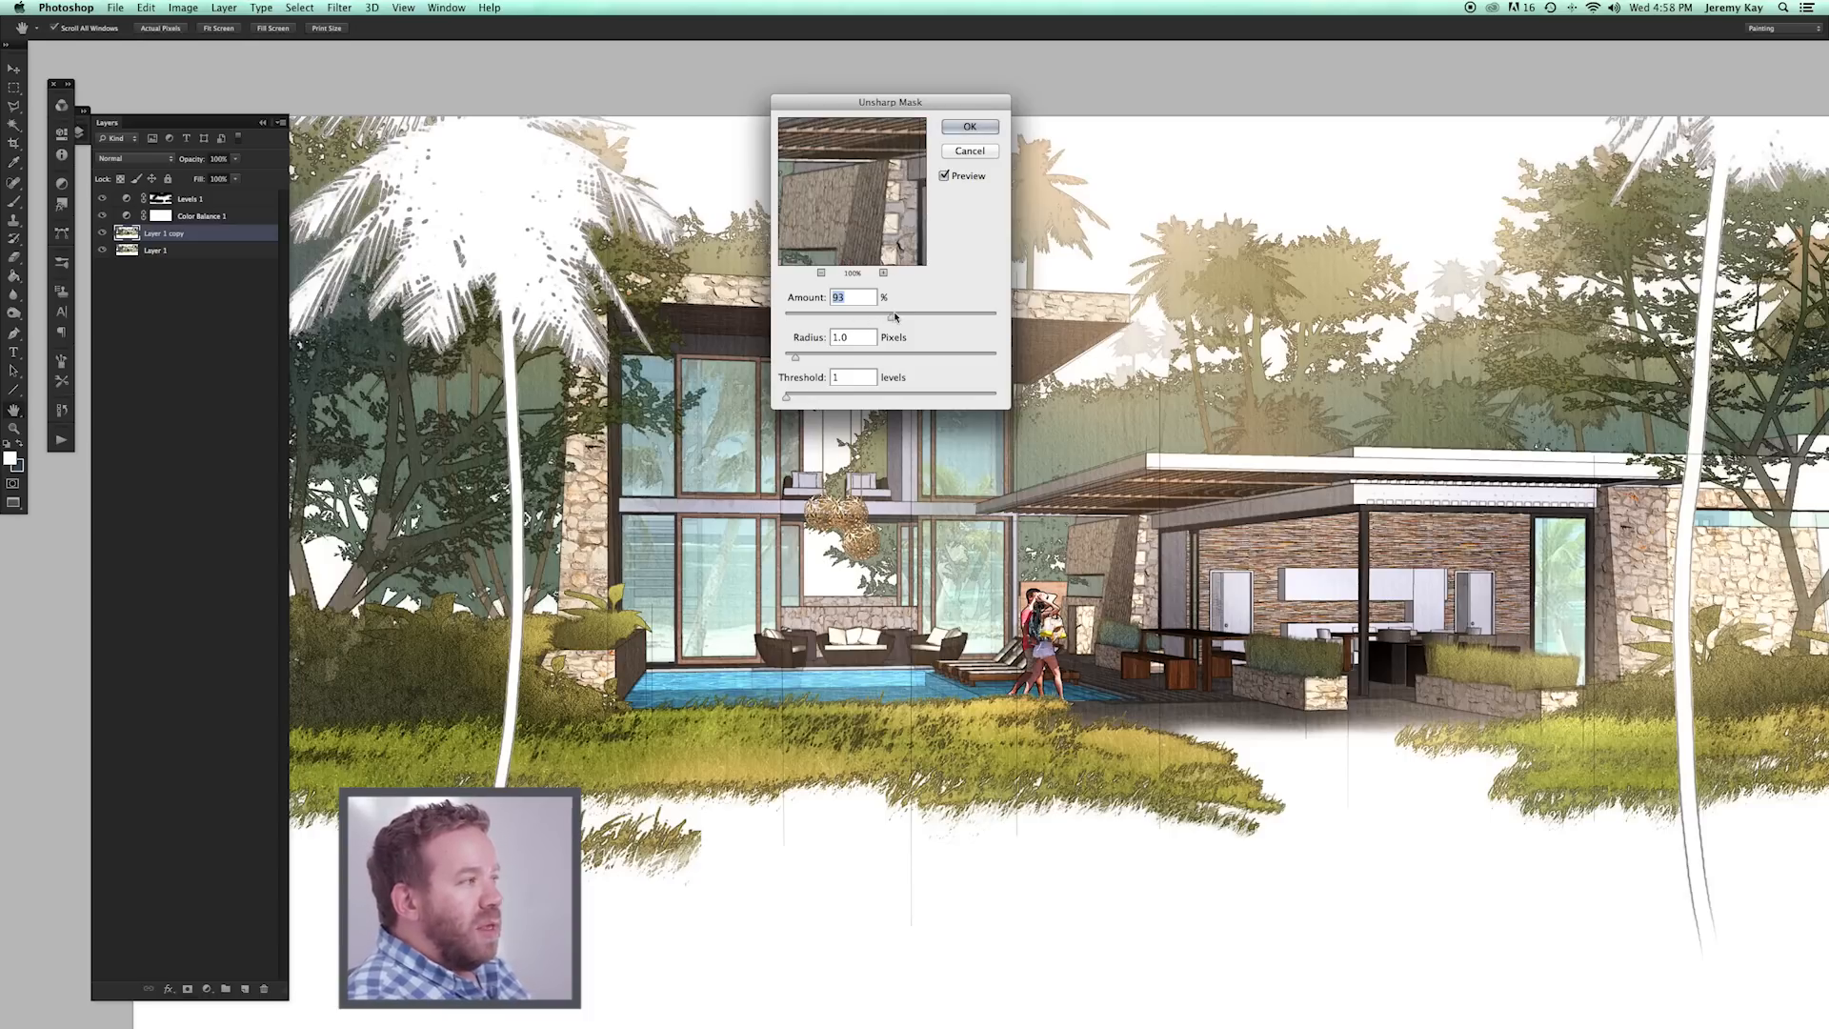
mouse_move(890, 319)
left_mouse_down()
mouse_move(913, 322)
mouse_move(877, 317)
left_mouse_up()
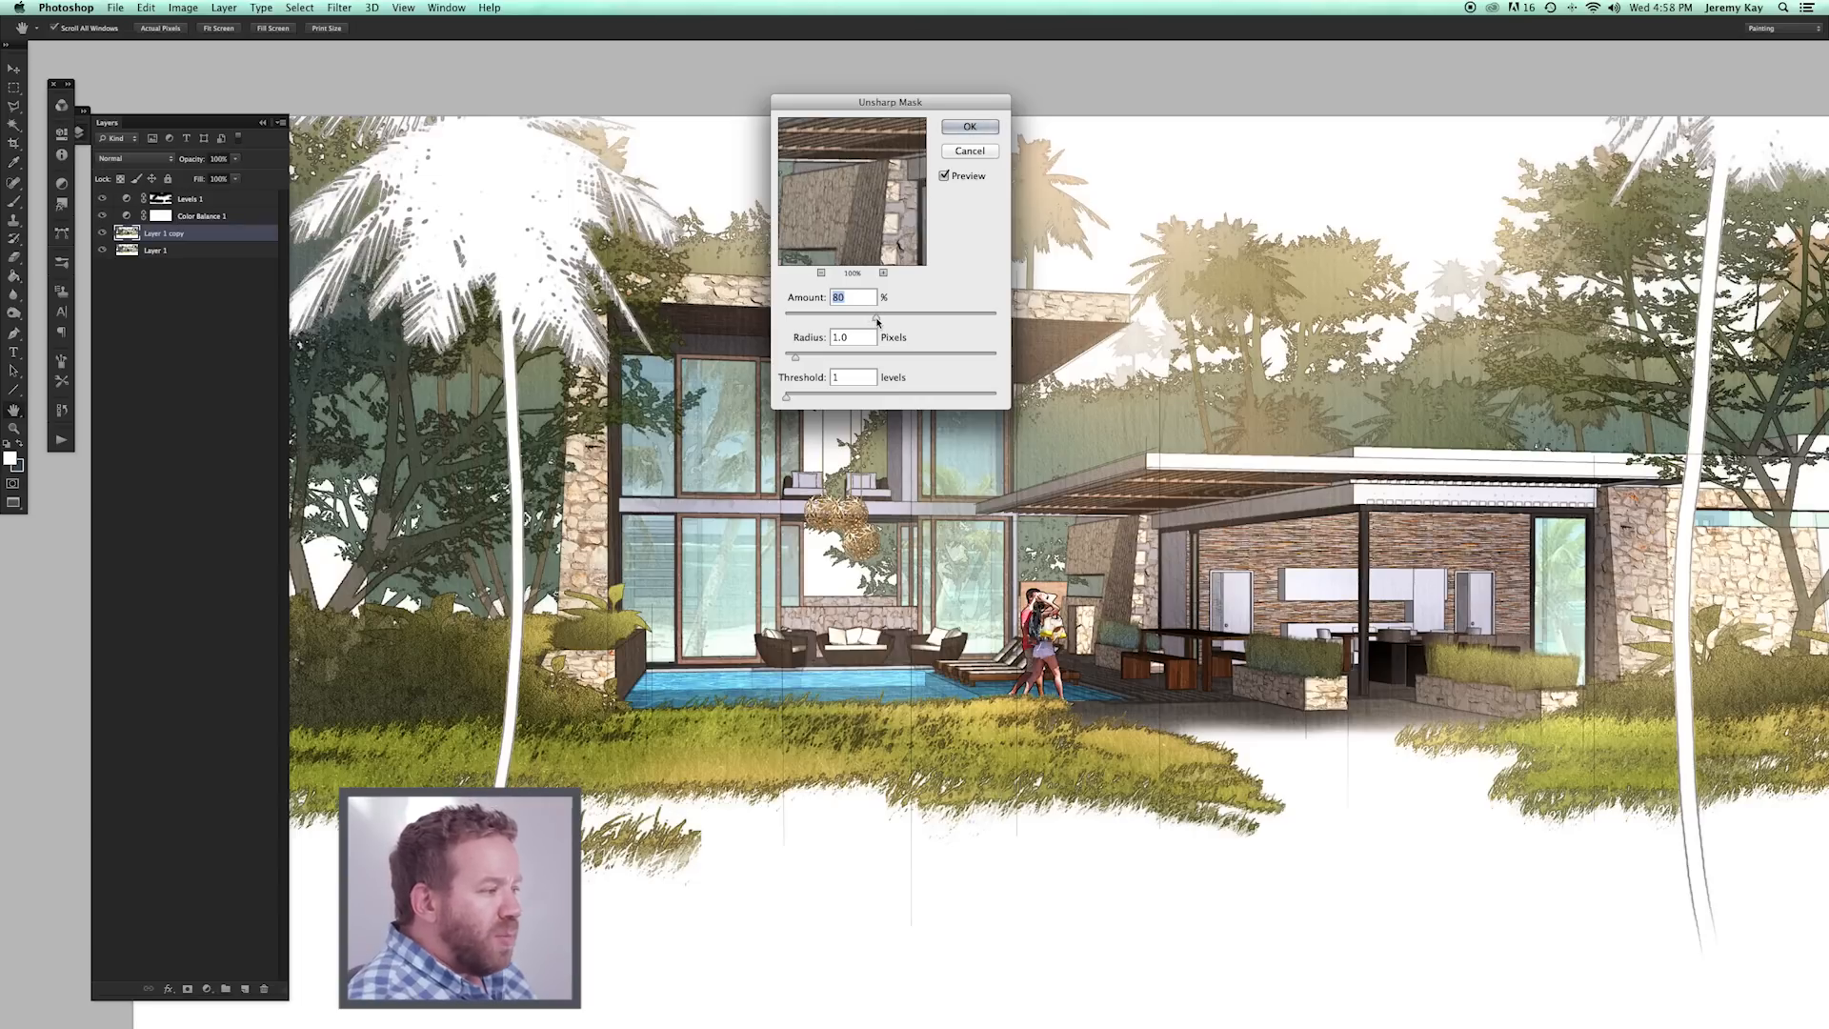
key("Return")
Lower the sharpened copy's opacity to about 79%.
key("z")
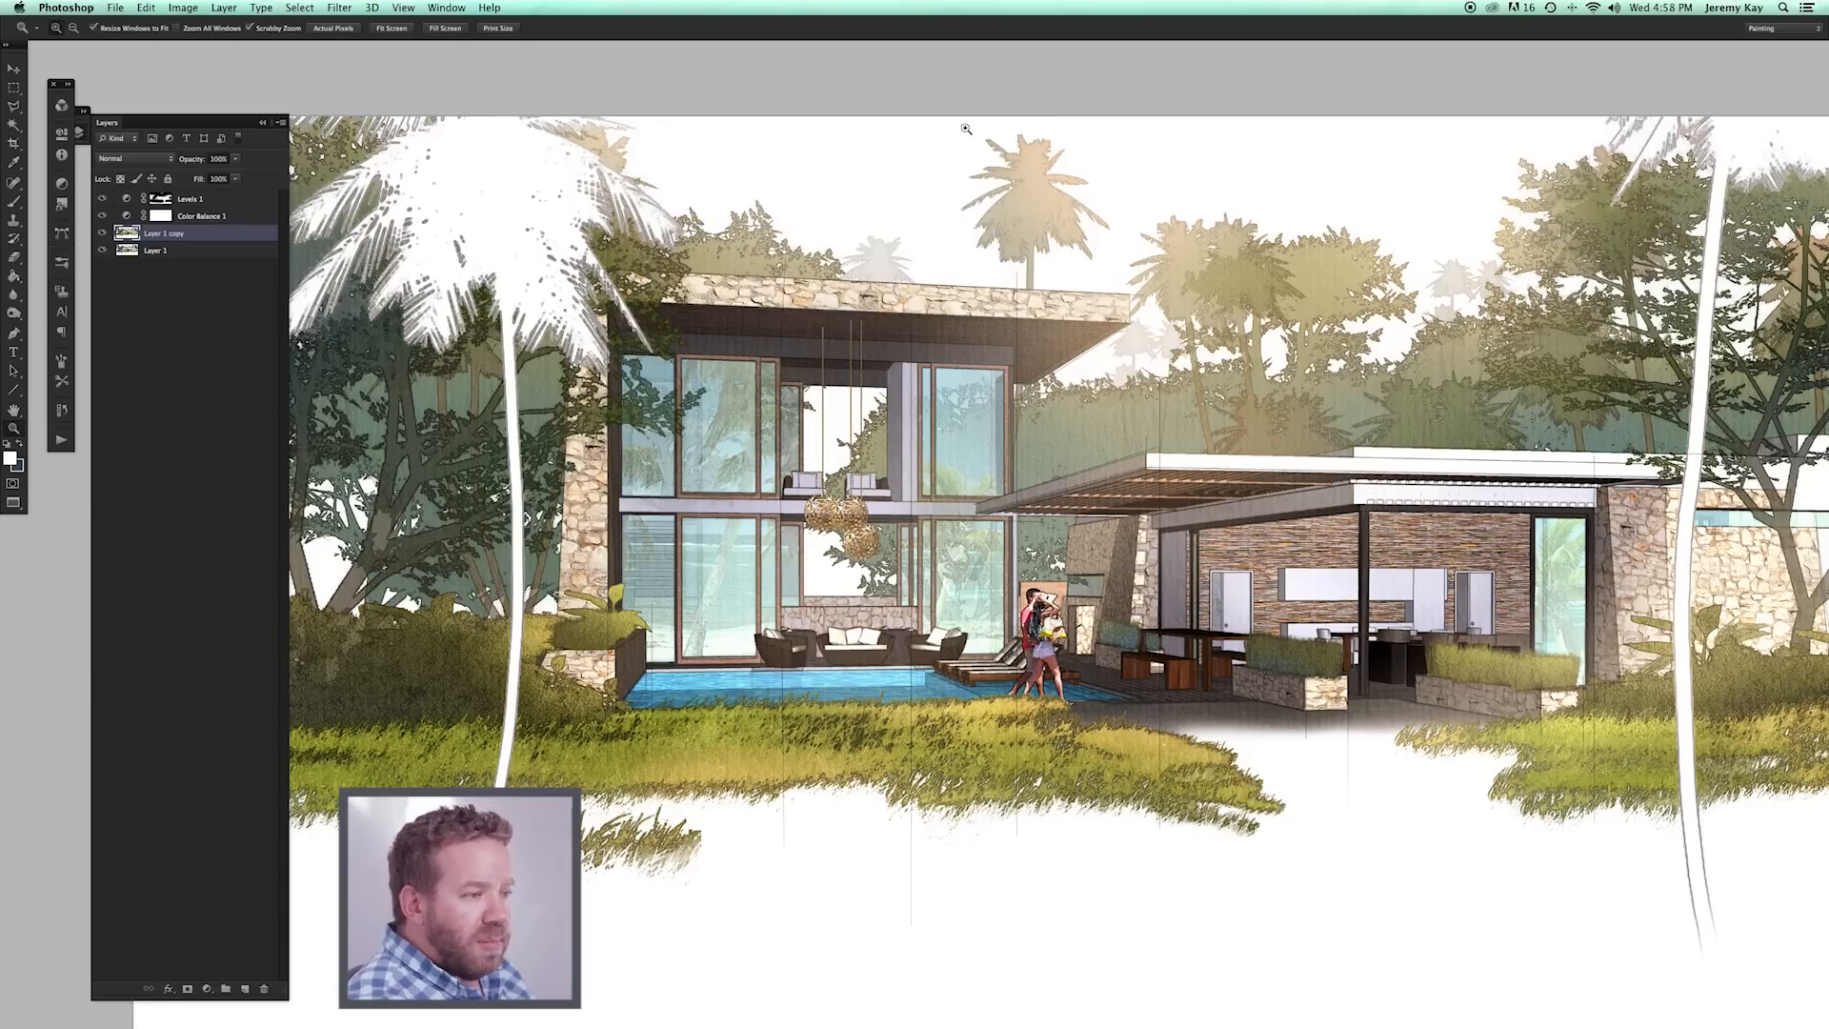
left_click(237, 178)
left_click_drag(238, 179, 228, 175)
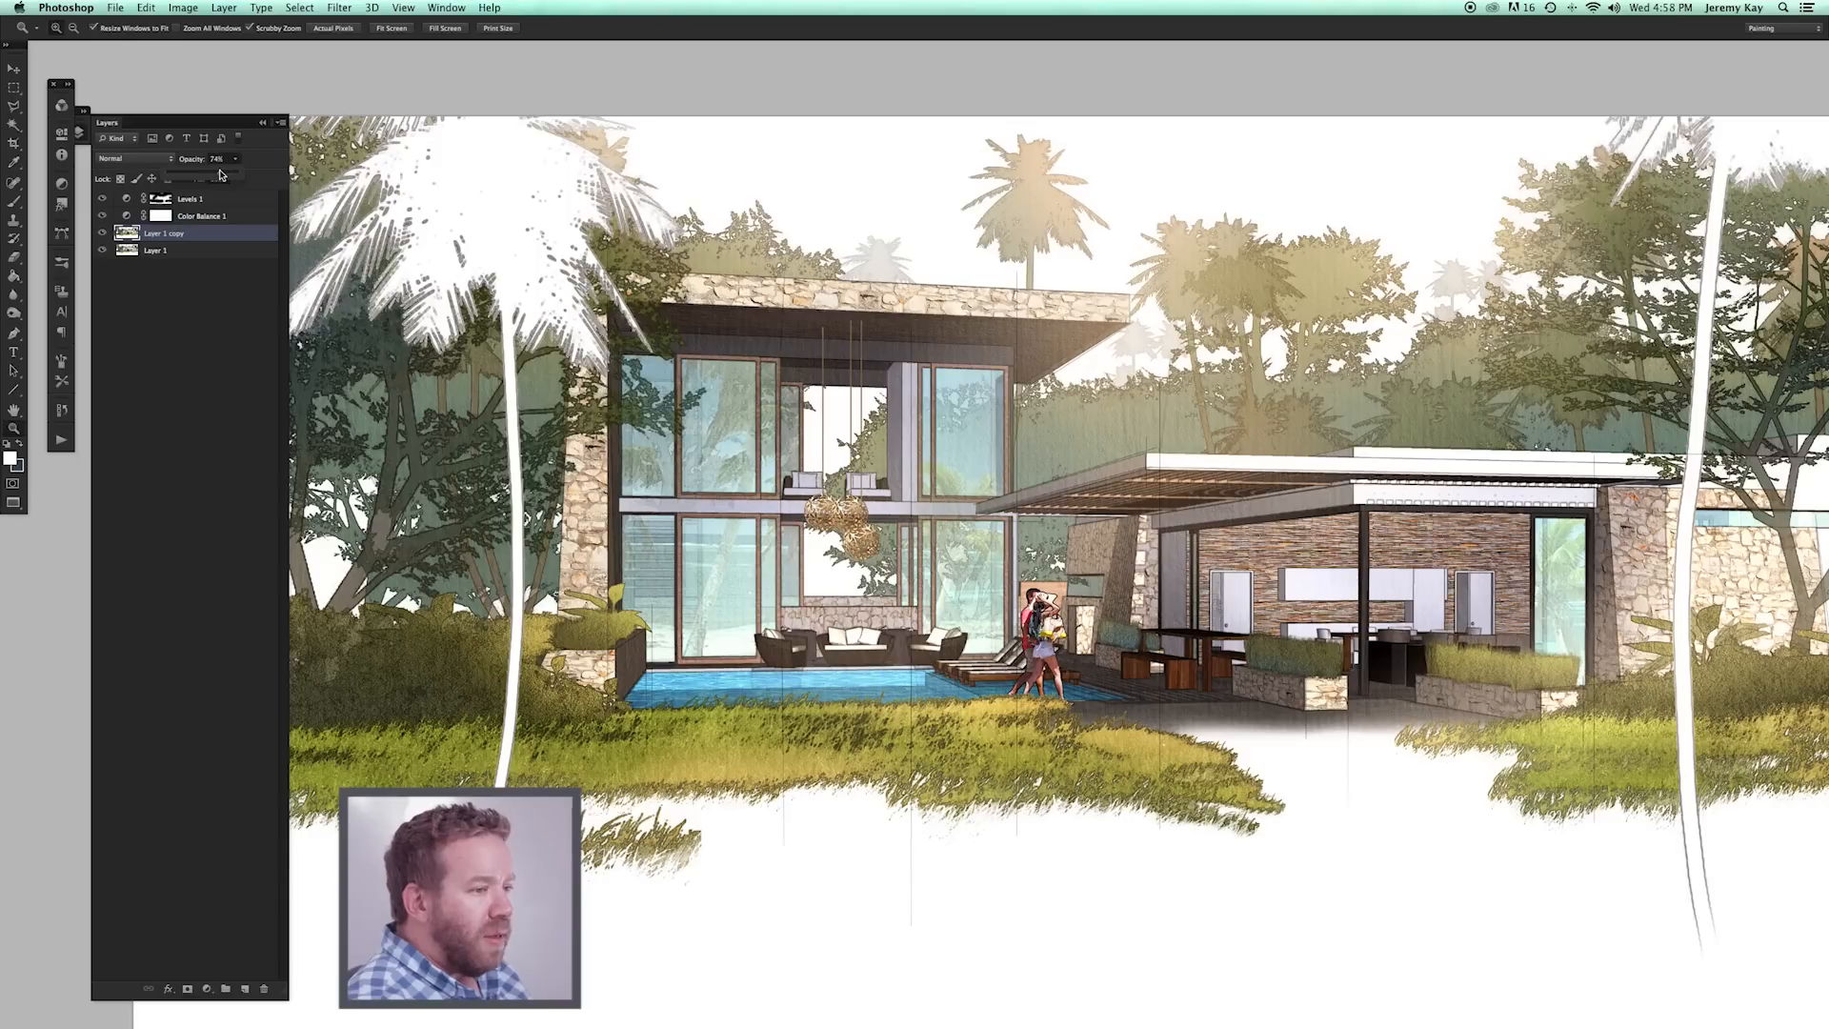
Compare the rendering with and without the sharpened copy, and review the whole image.
left_click(103, 233)
left_click(103, 233)
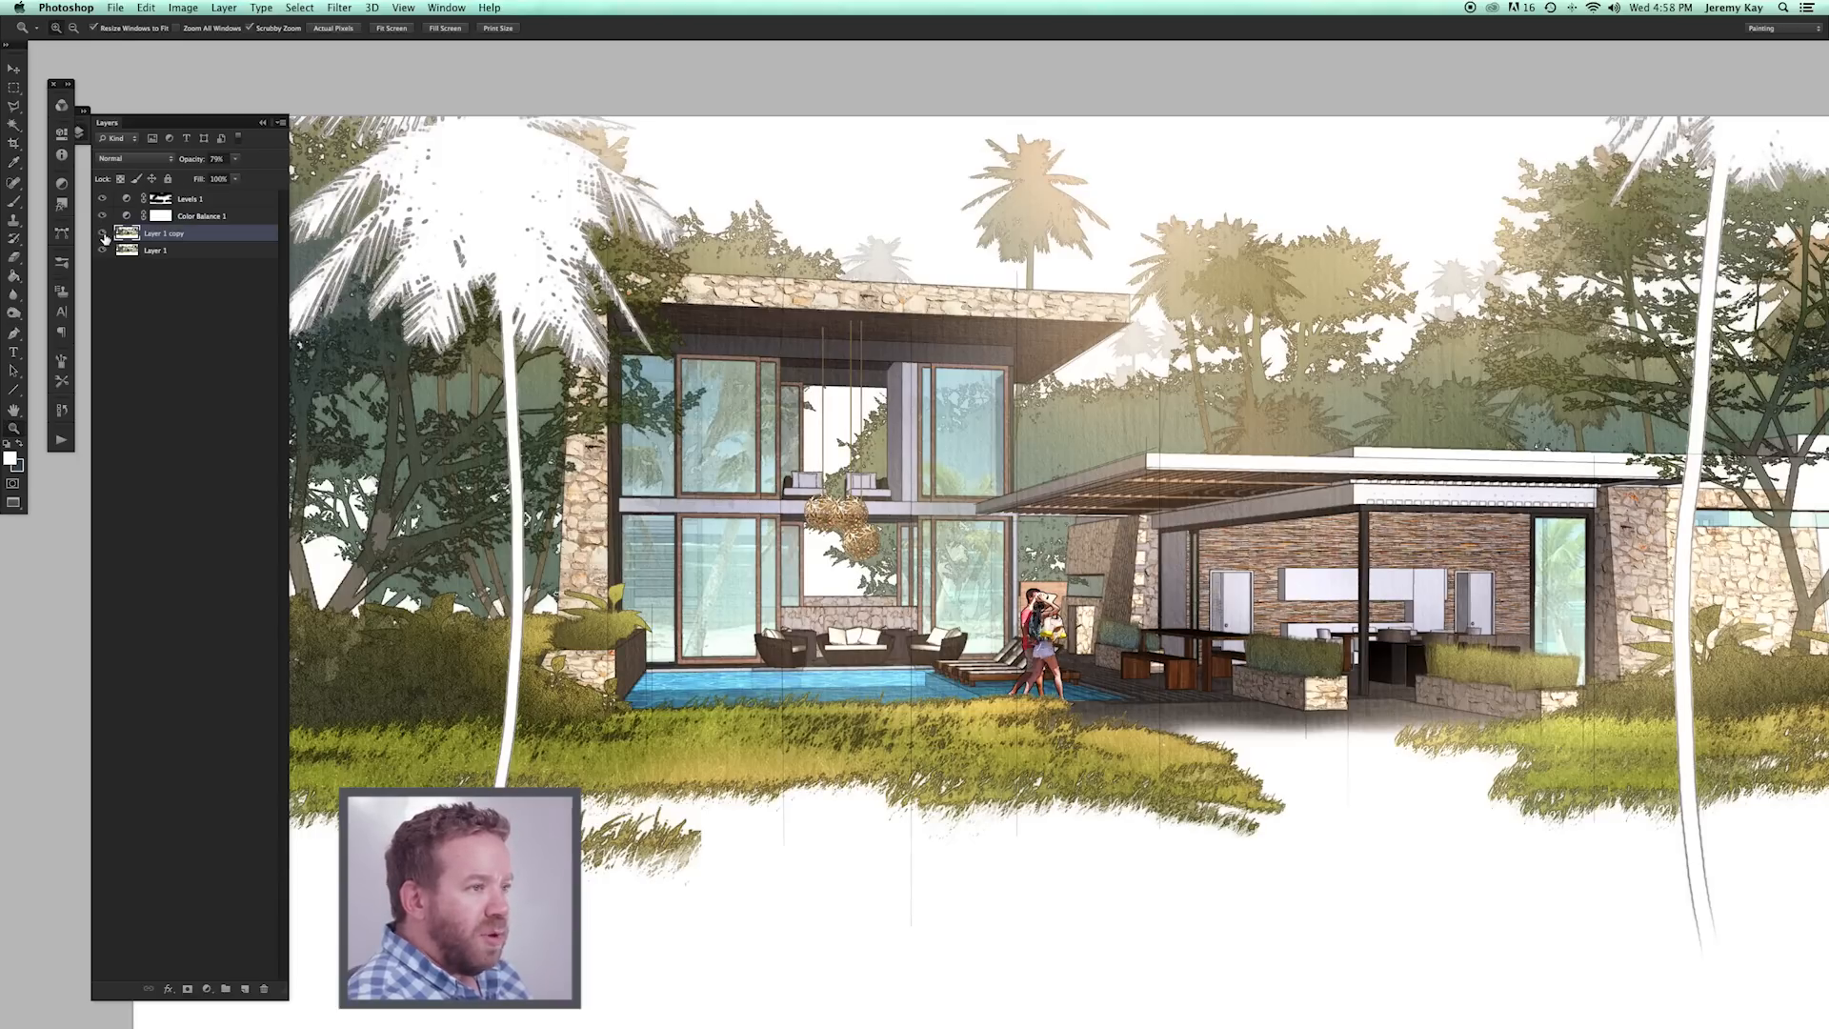
left_click(102, 233)
left_click(103, 234)
left_click(103, 234)
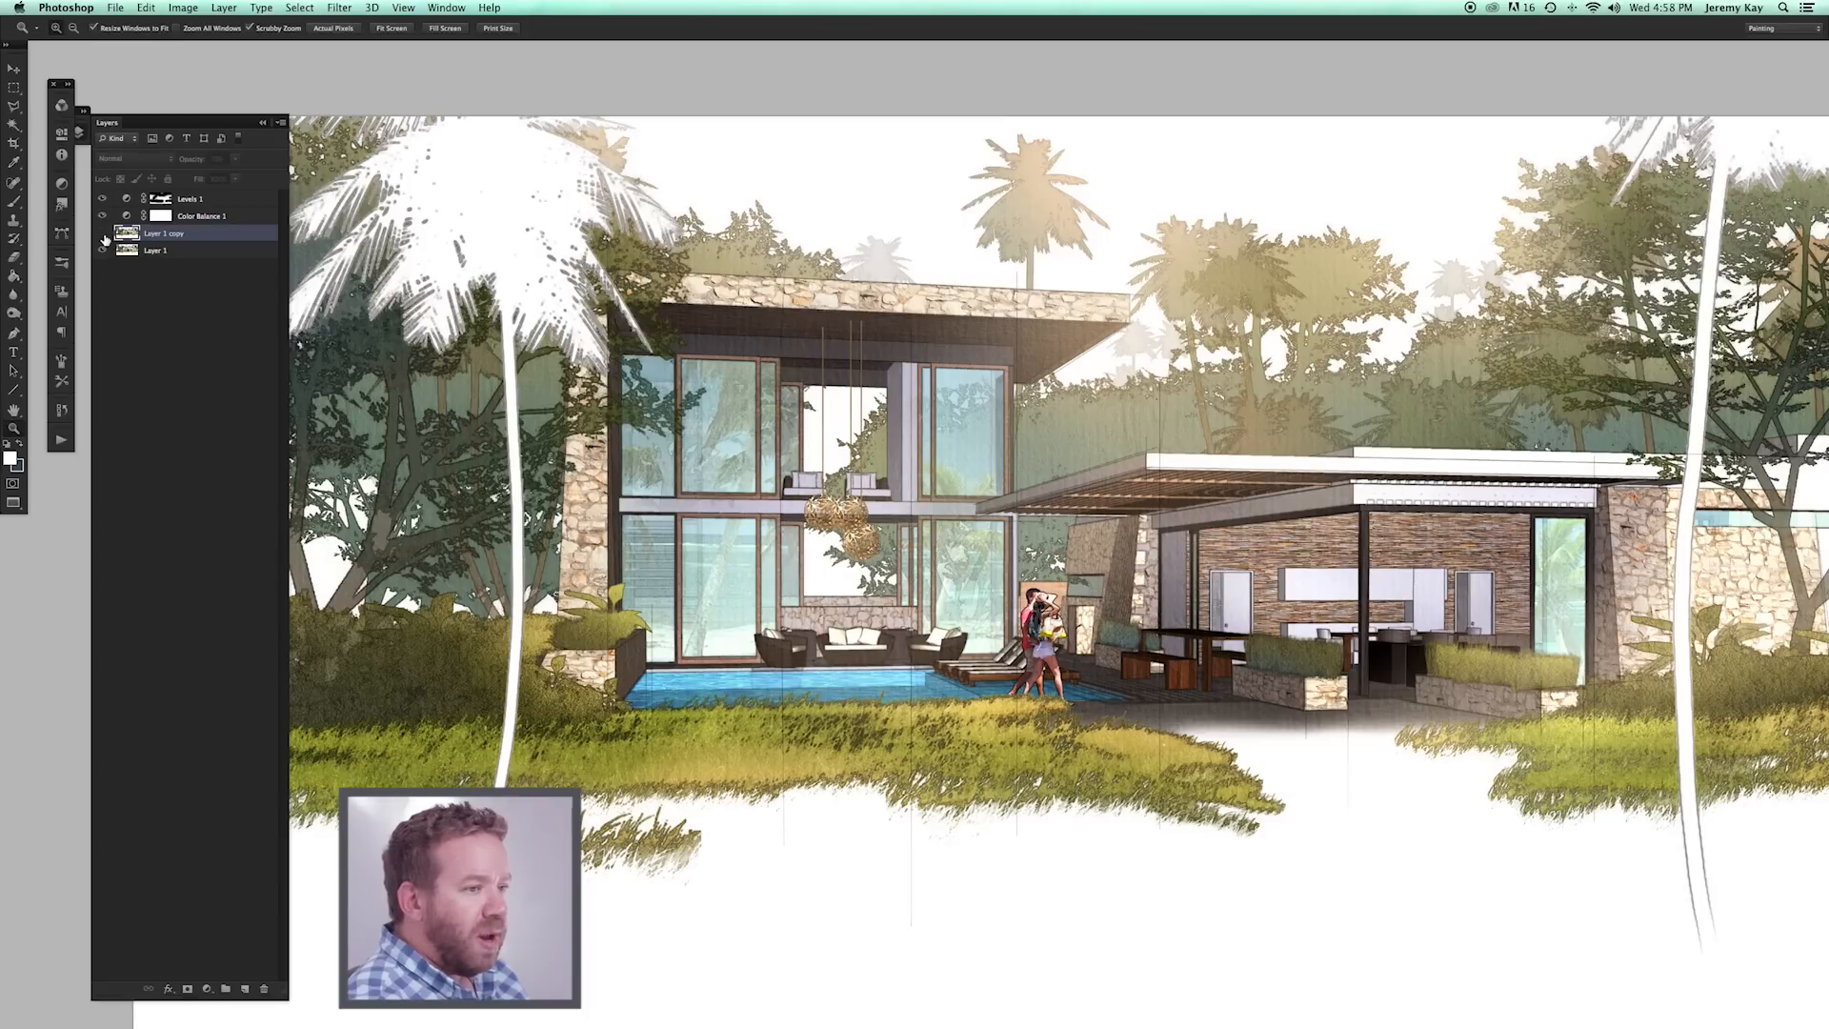
left_click(103, 234)
left_click(103, 234)
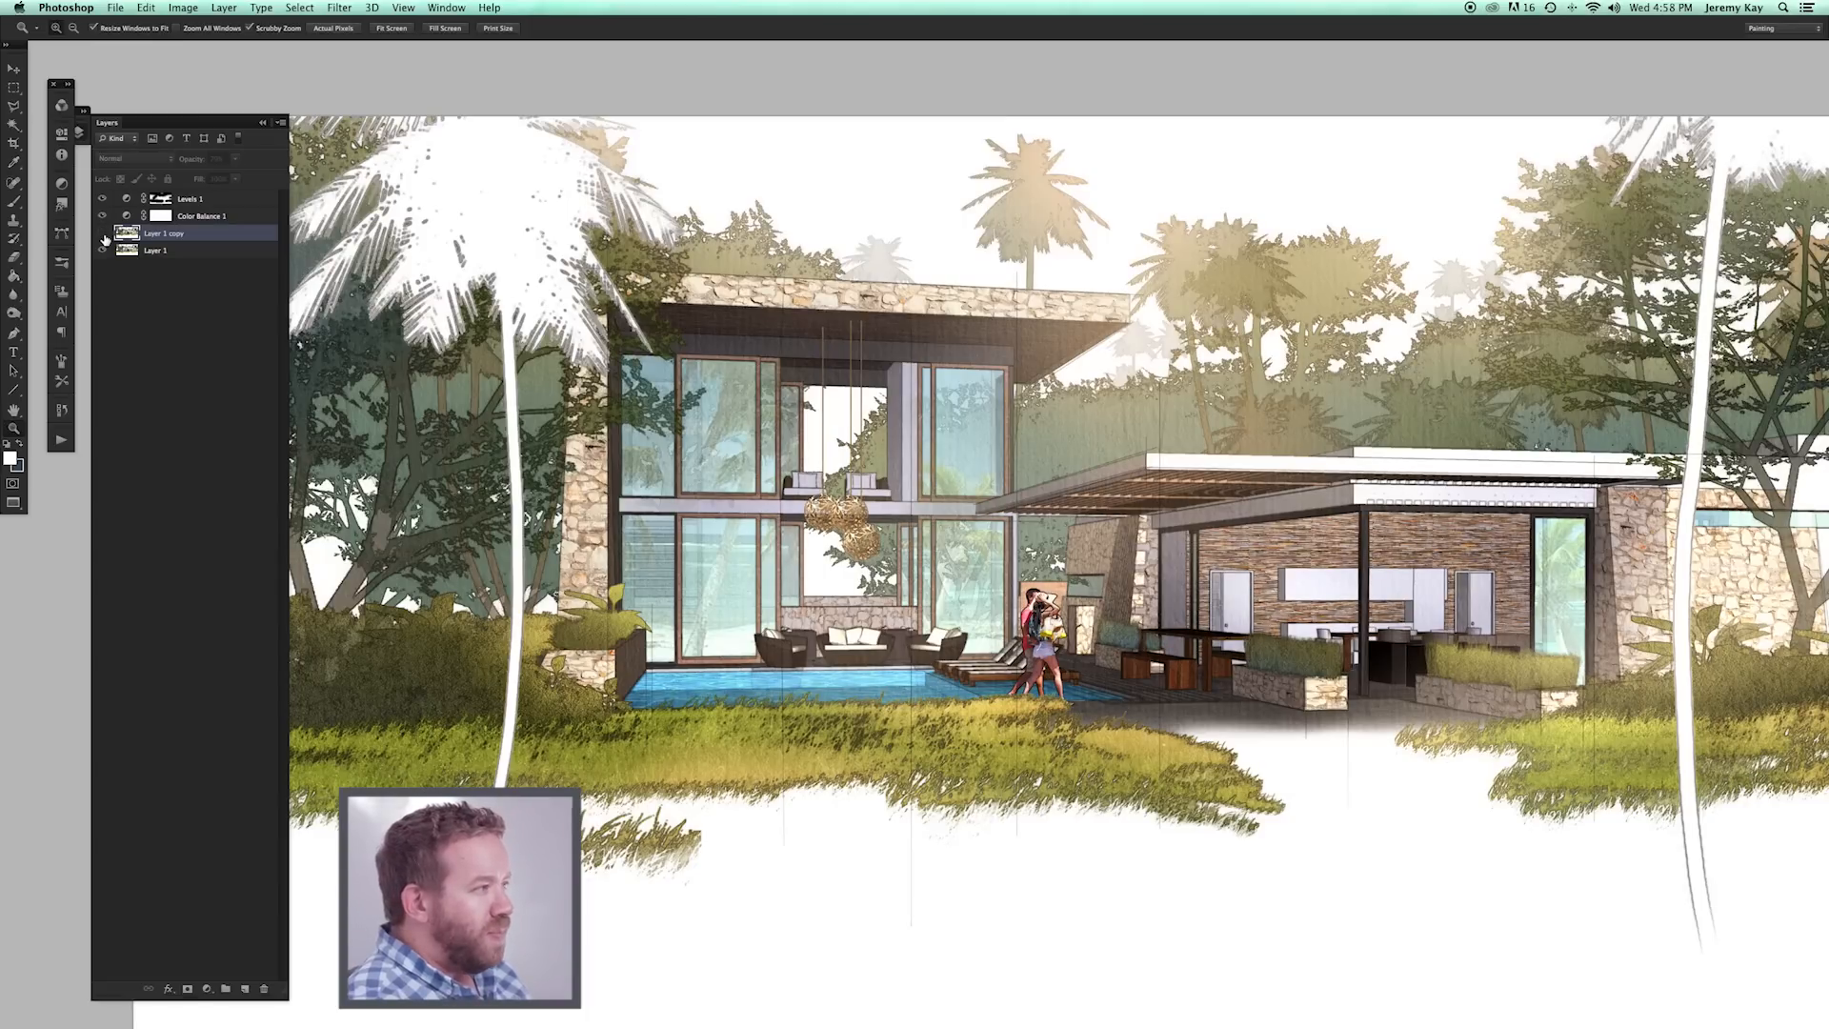
left_click(103, 234)
left_click_drag(1249, 651, 1205, 645)
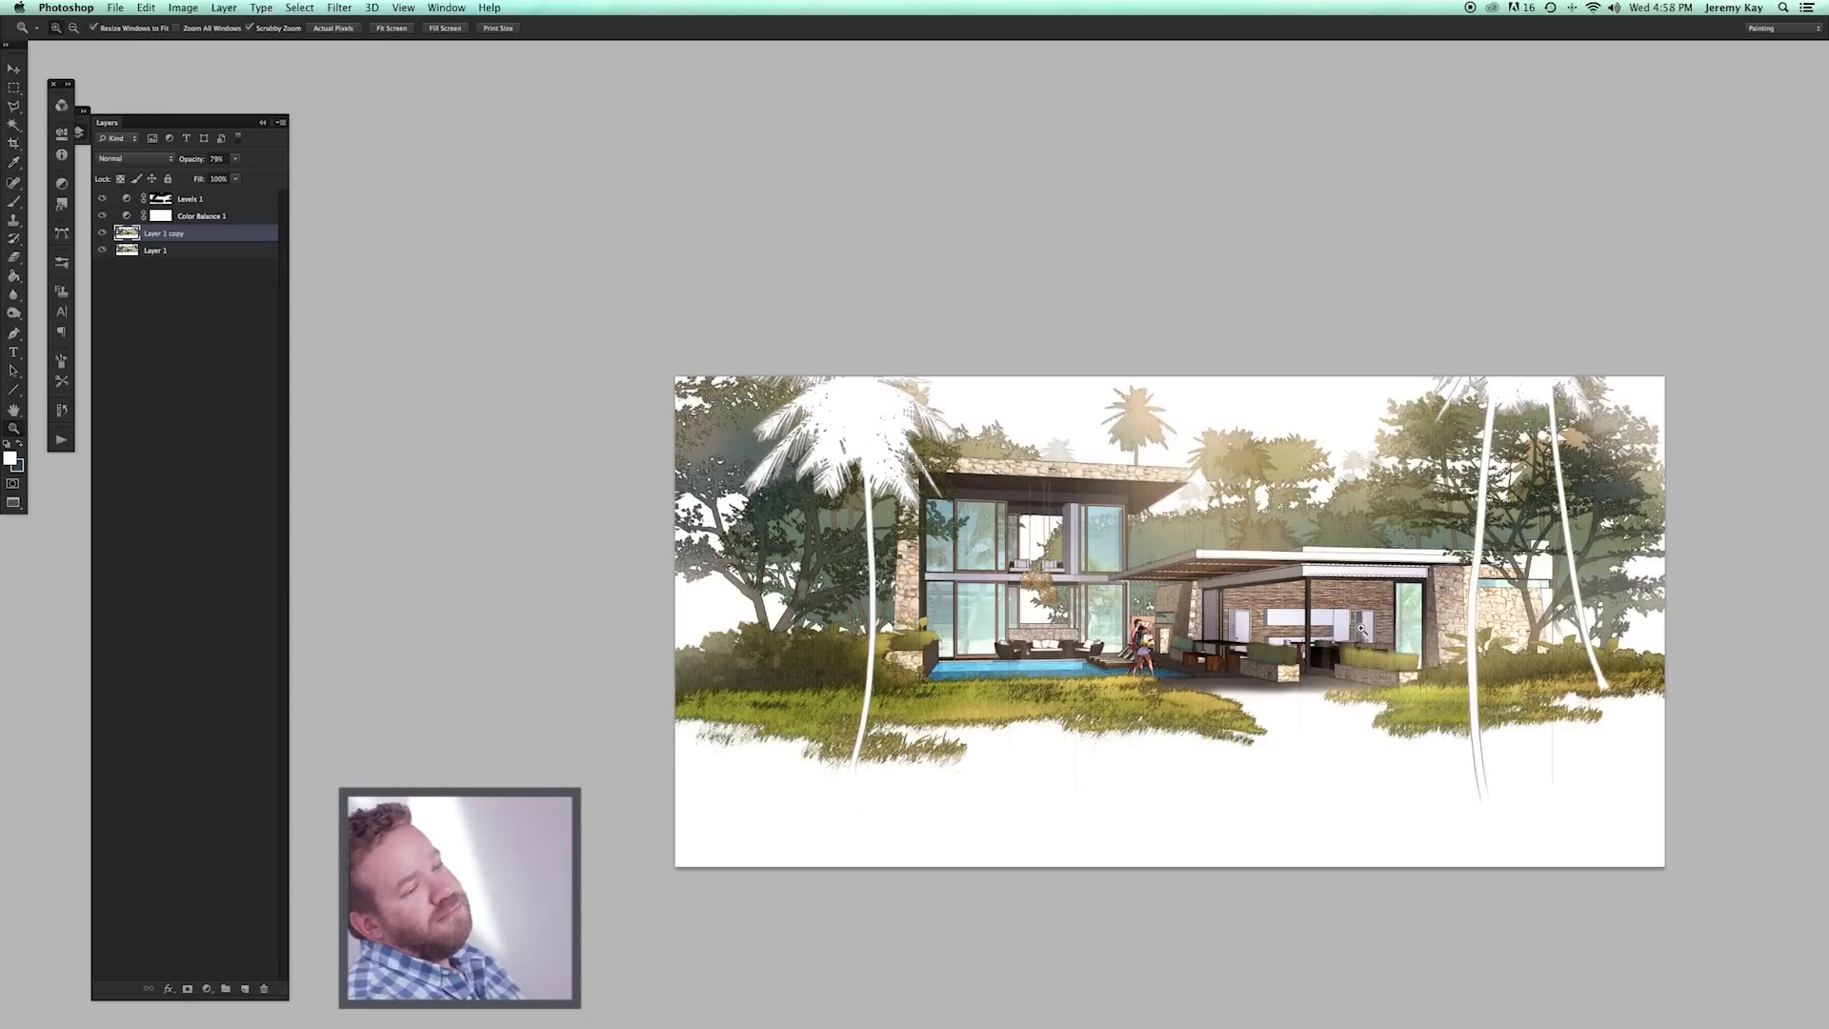
left_click(1354, 629)
left_click_drag(1353, 629, 1305, 531)
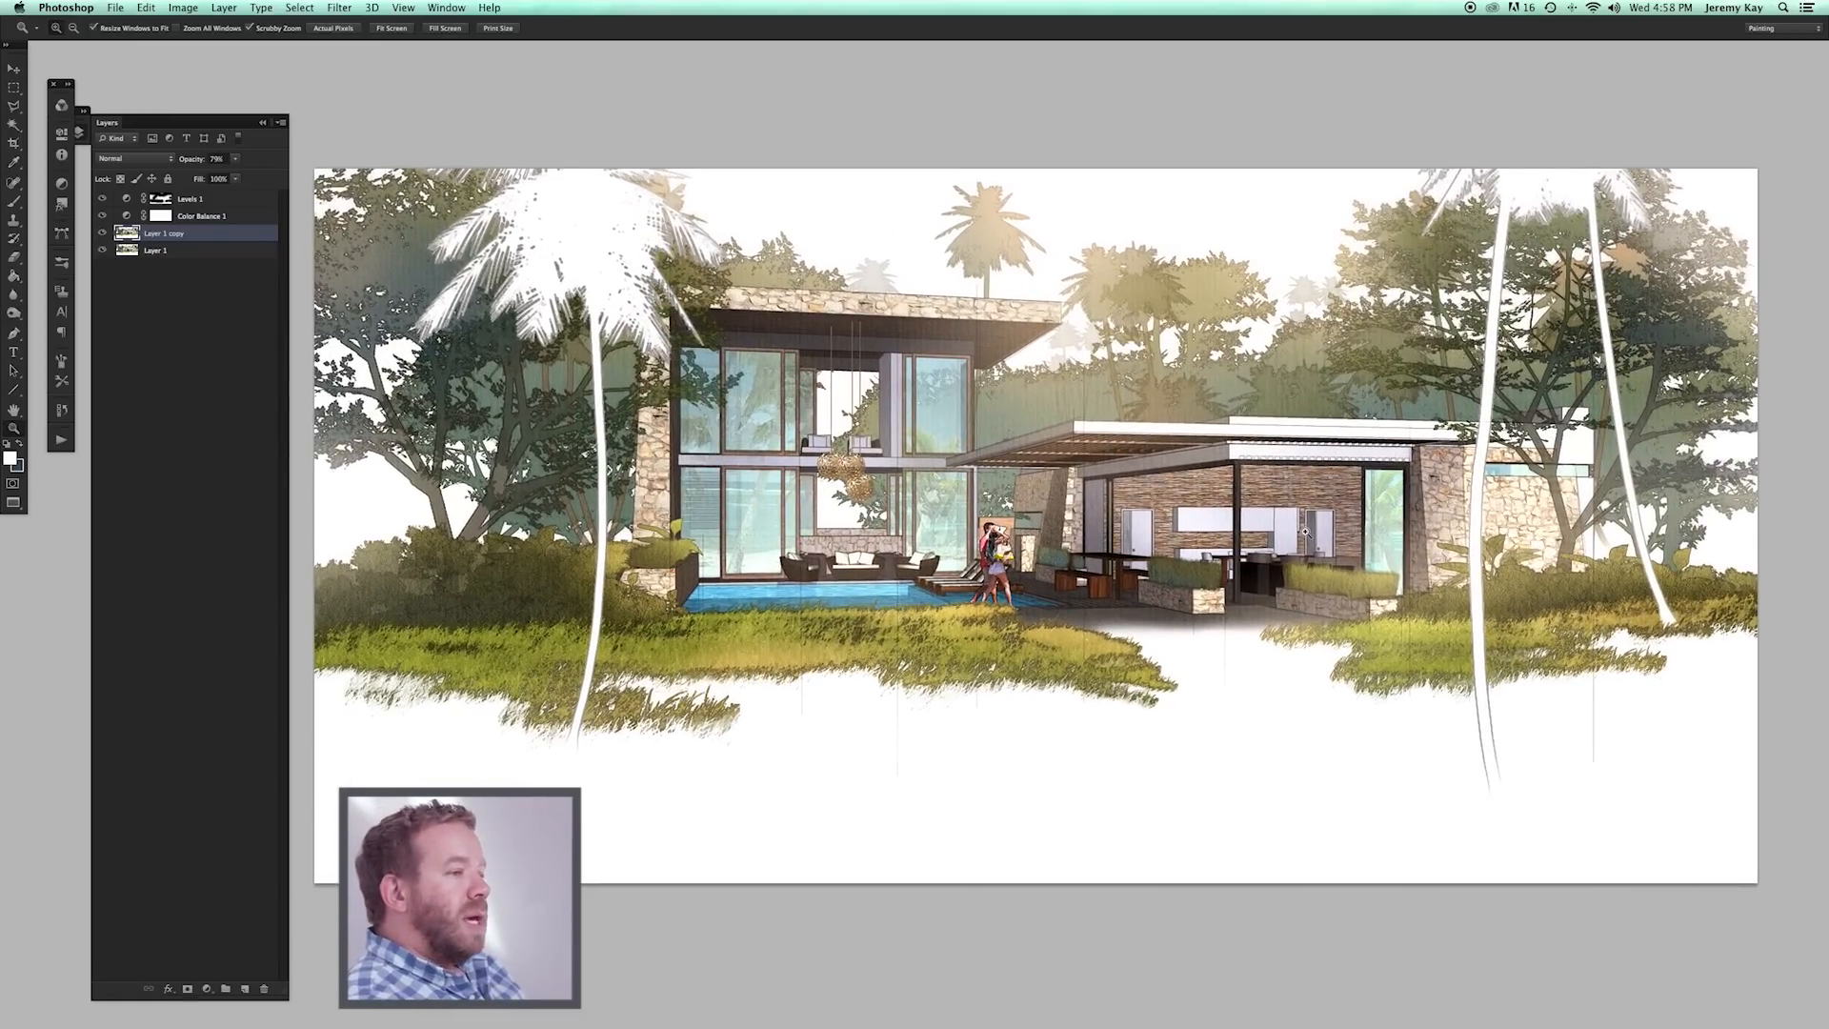
left_click_drag(1297, 569, 1290, 527)
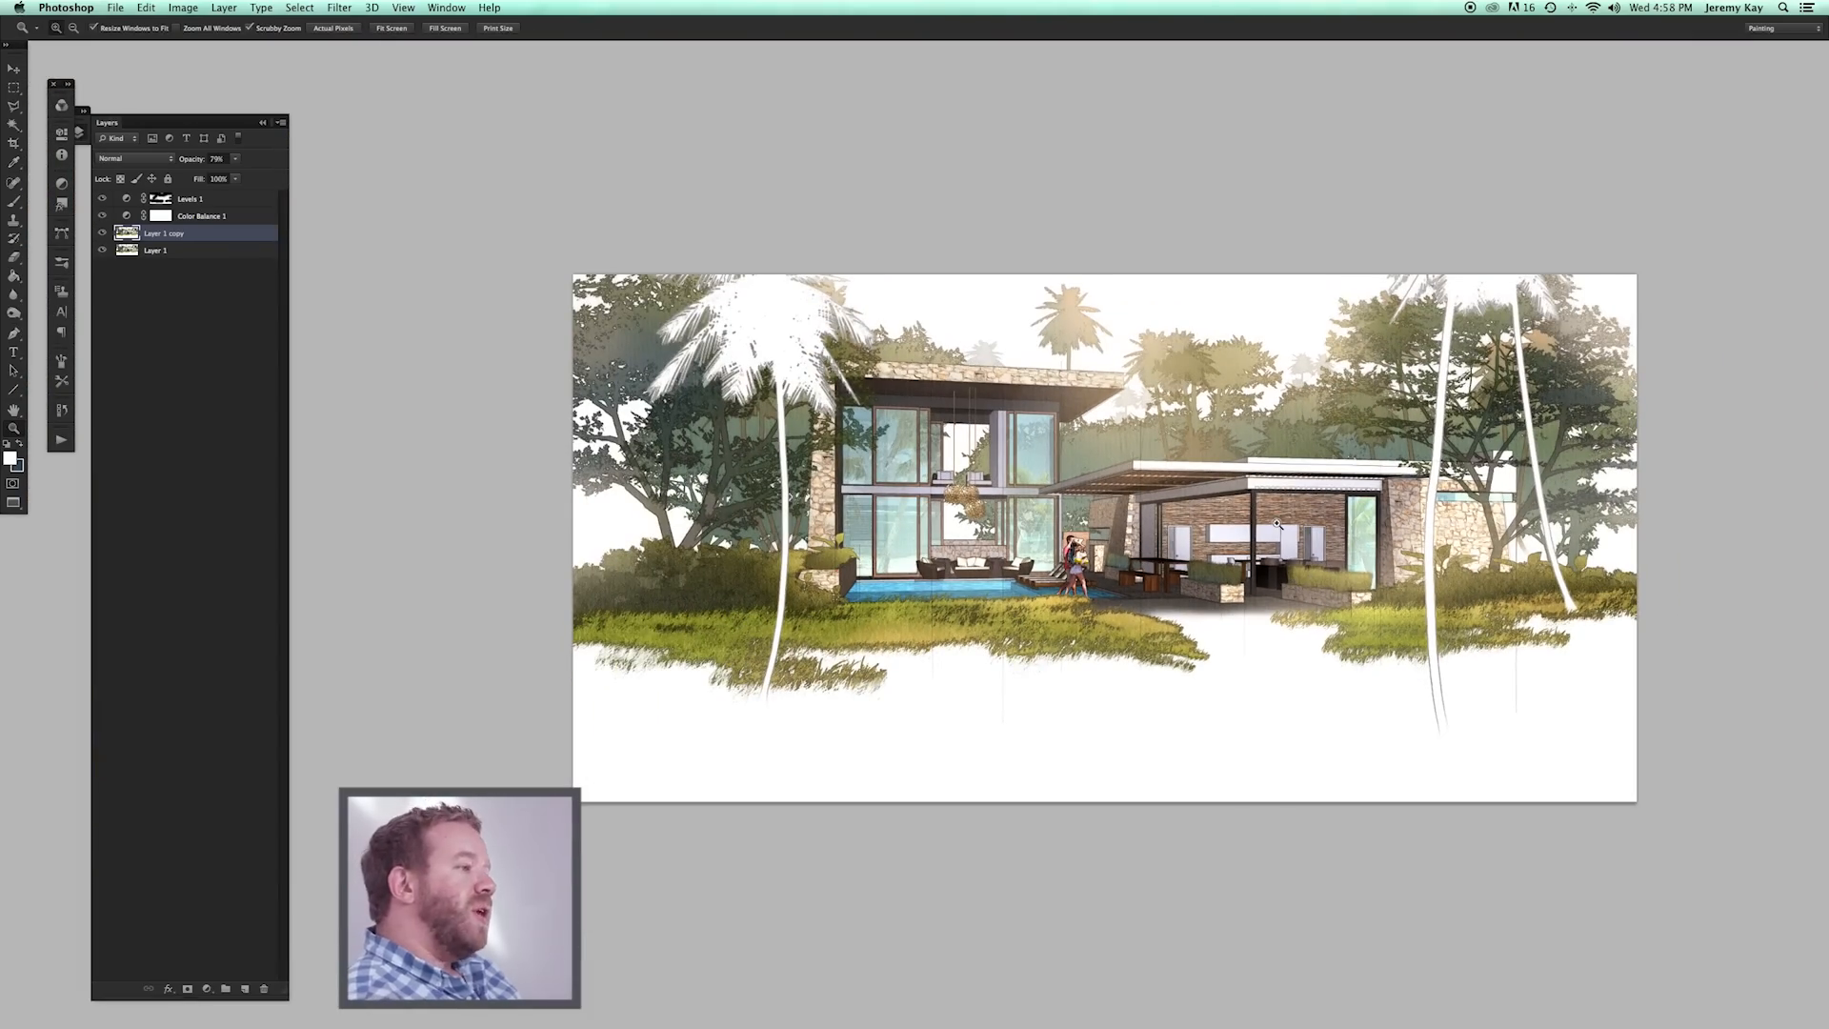
Add a new empty layer above the sharpened copy and sample the walking figure's pink shirt as the brush color.
left_click_drag(1288, 546, 1352, 549)
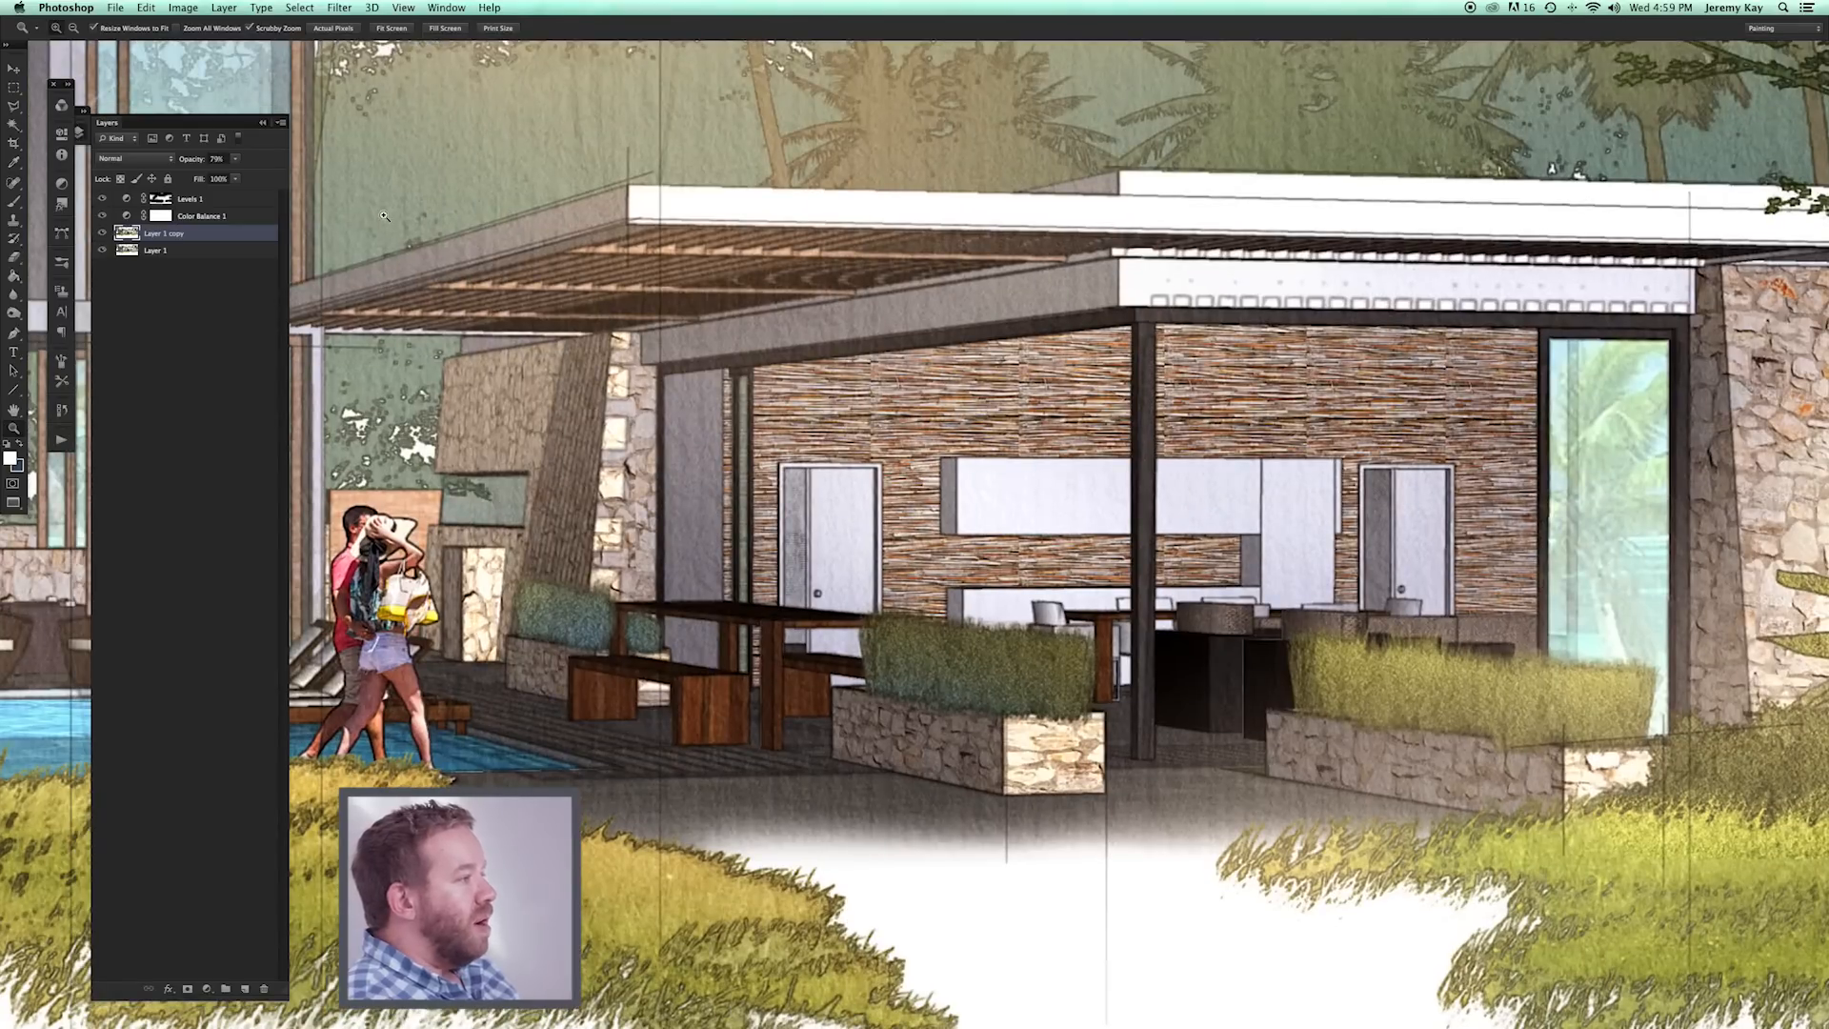
left_click(245, 987)
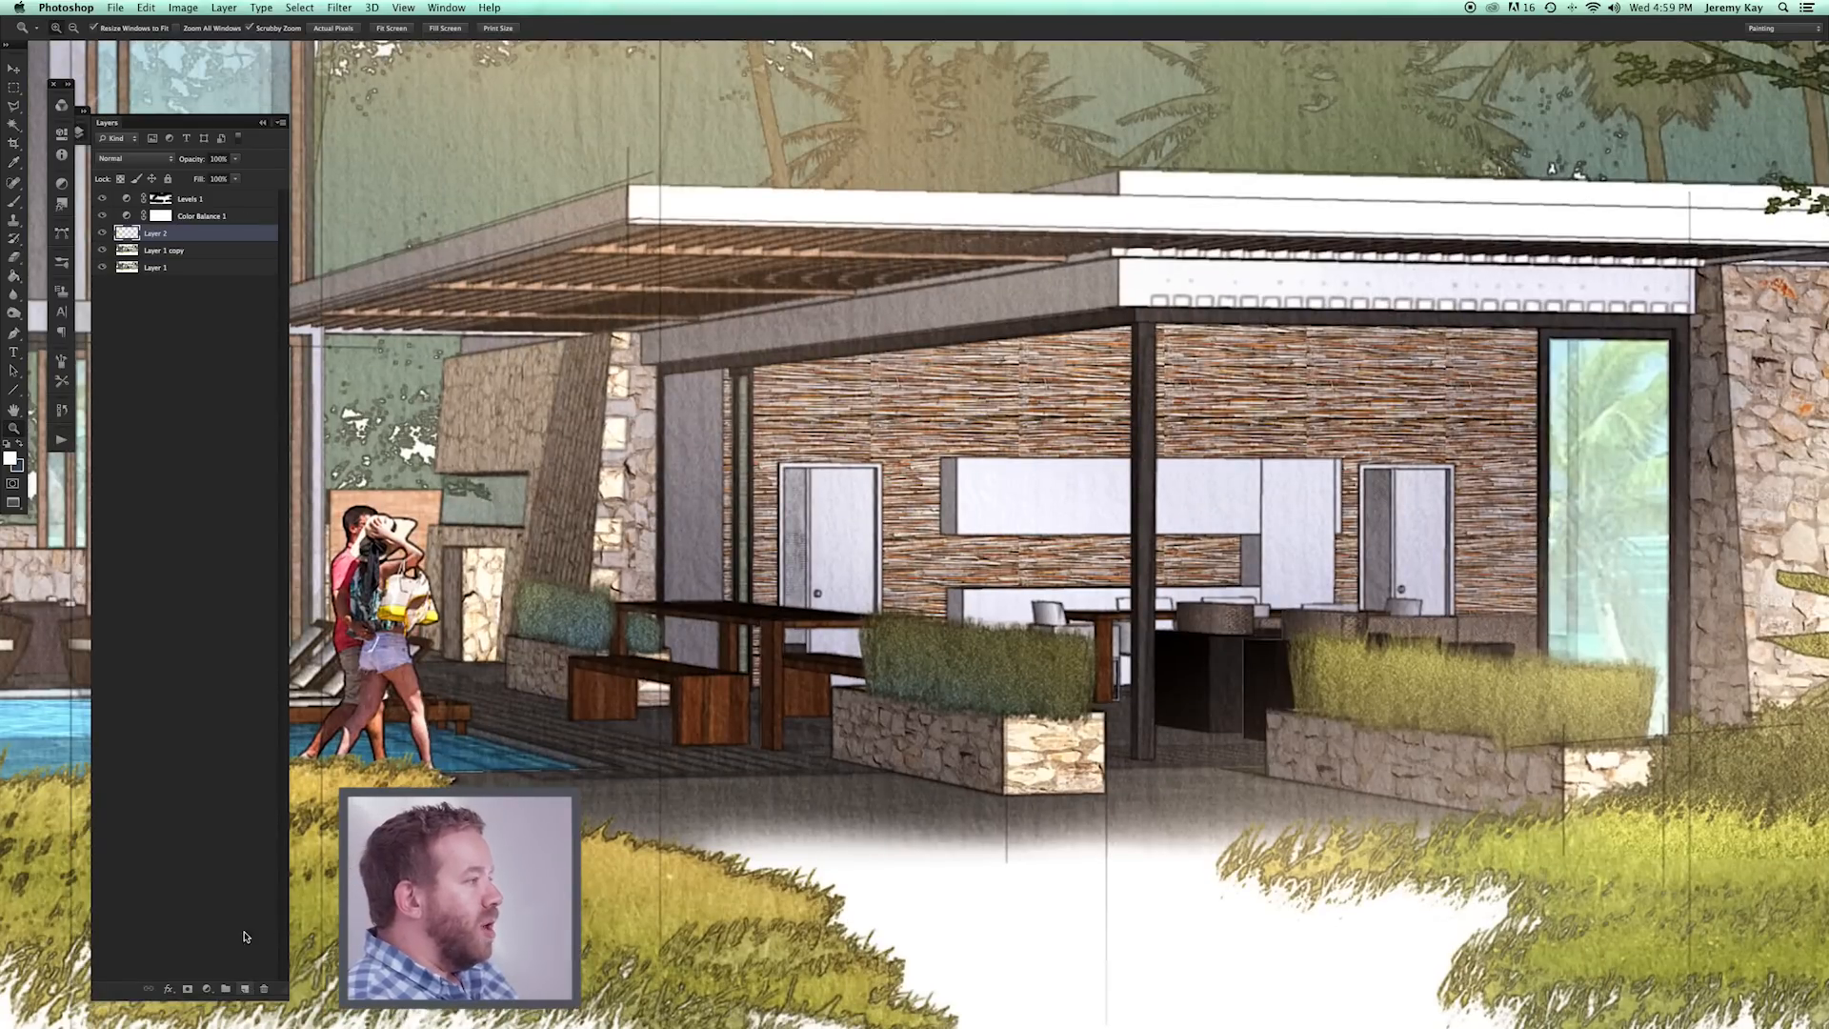
key("b")
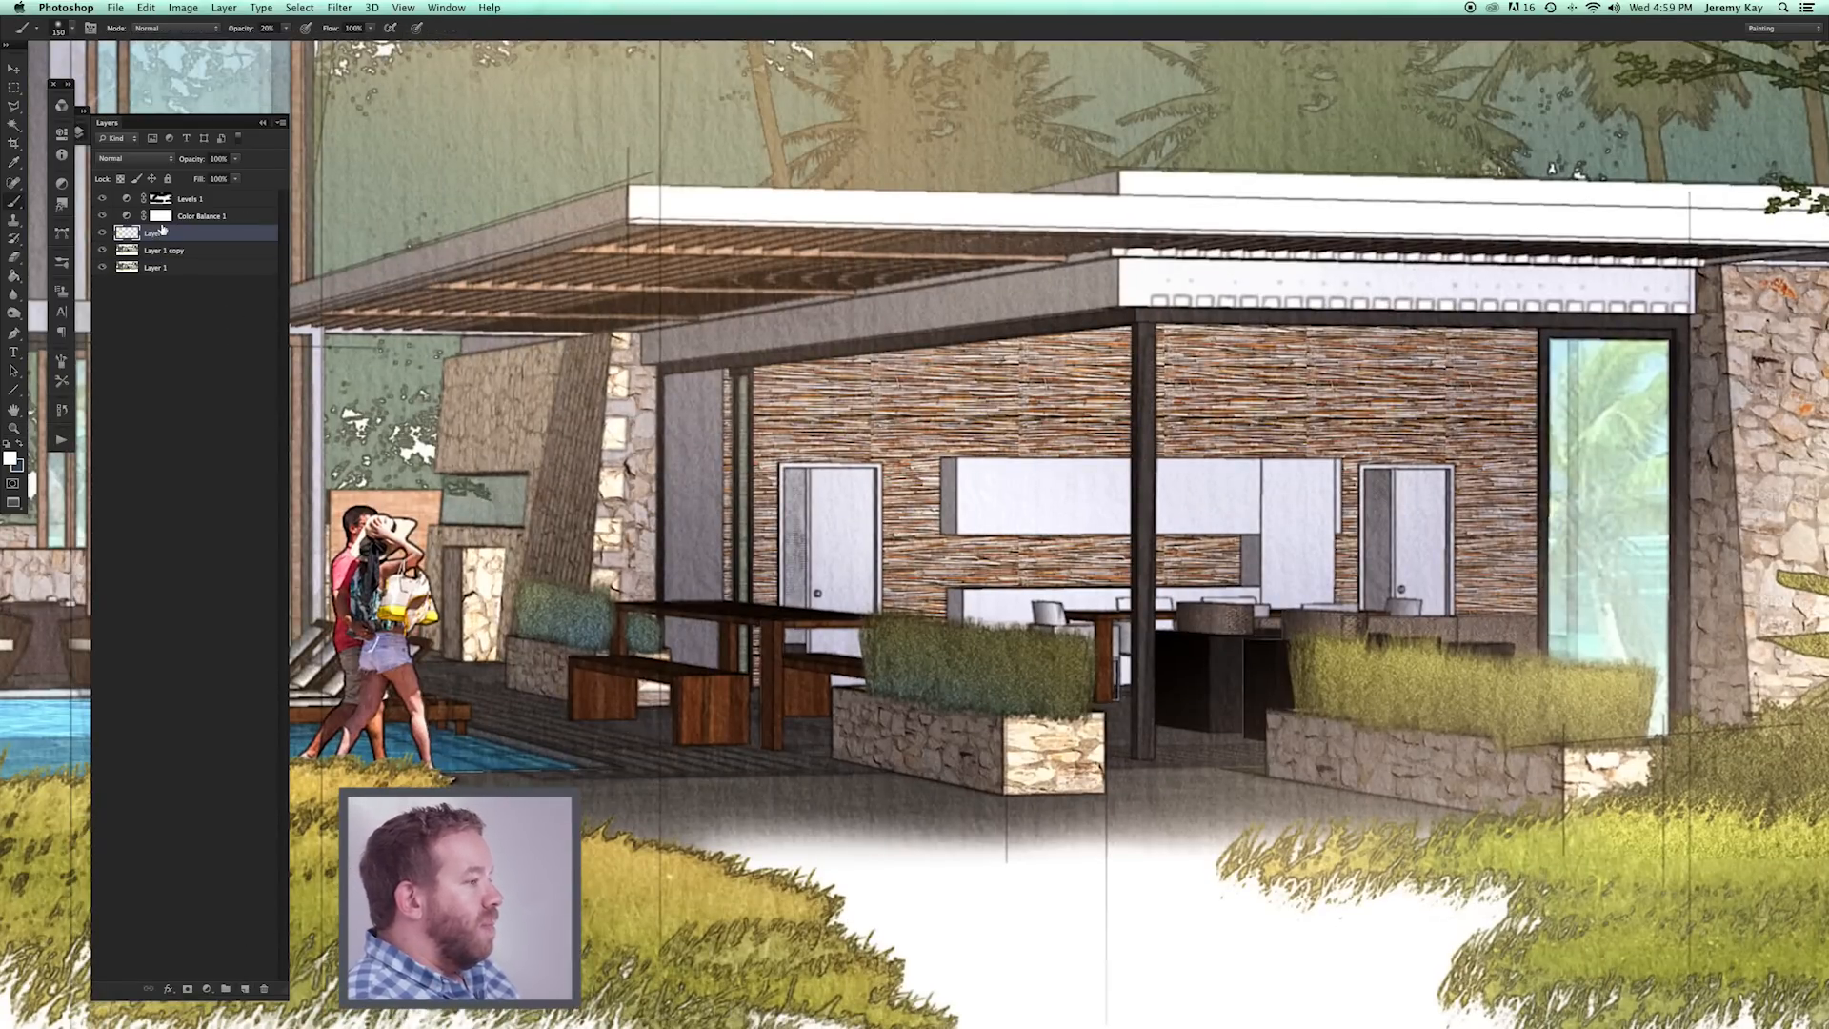
left_click(346, 563, "alt")
key("bracketleft")
key("bracketleft")
key("bracketleft")
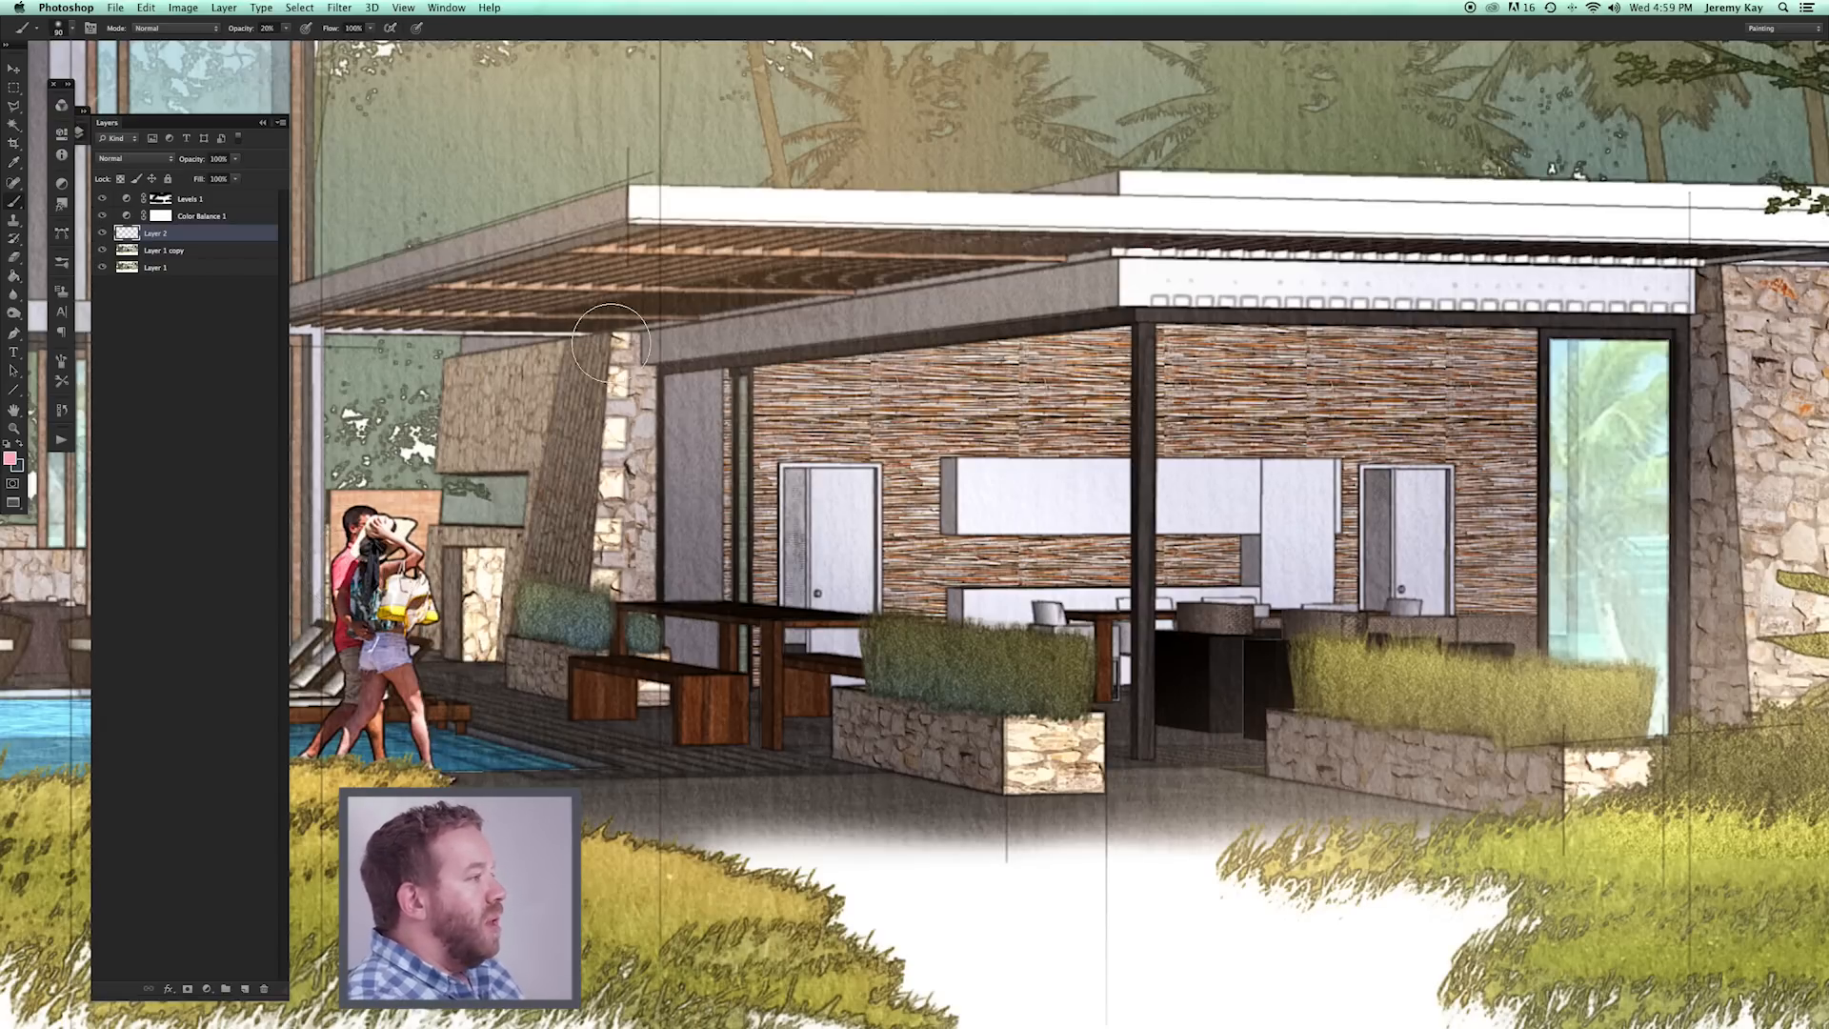
Choose a 1250-pixel leaf-shaped brush tip and shrink it to a small size suited to the planter grasses.
left_click(61, 362)
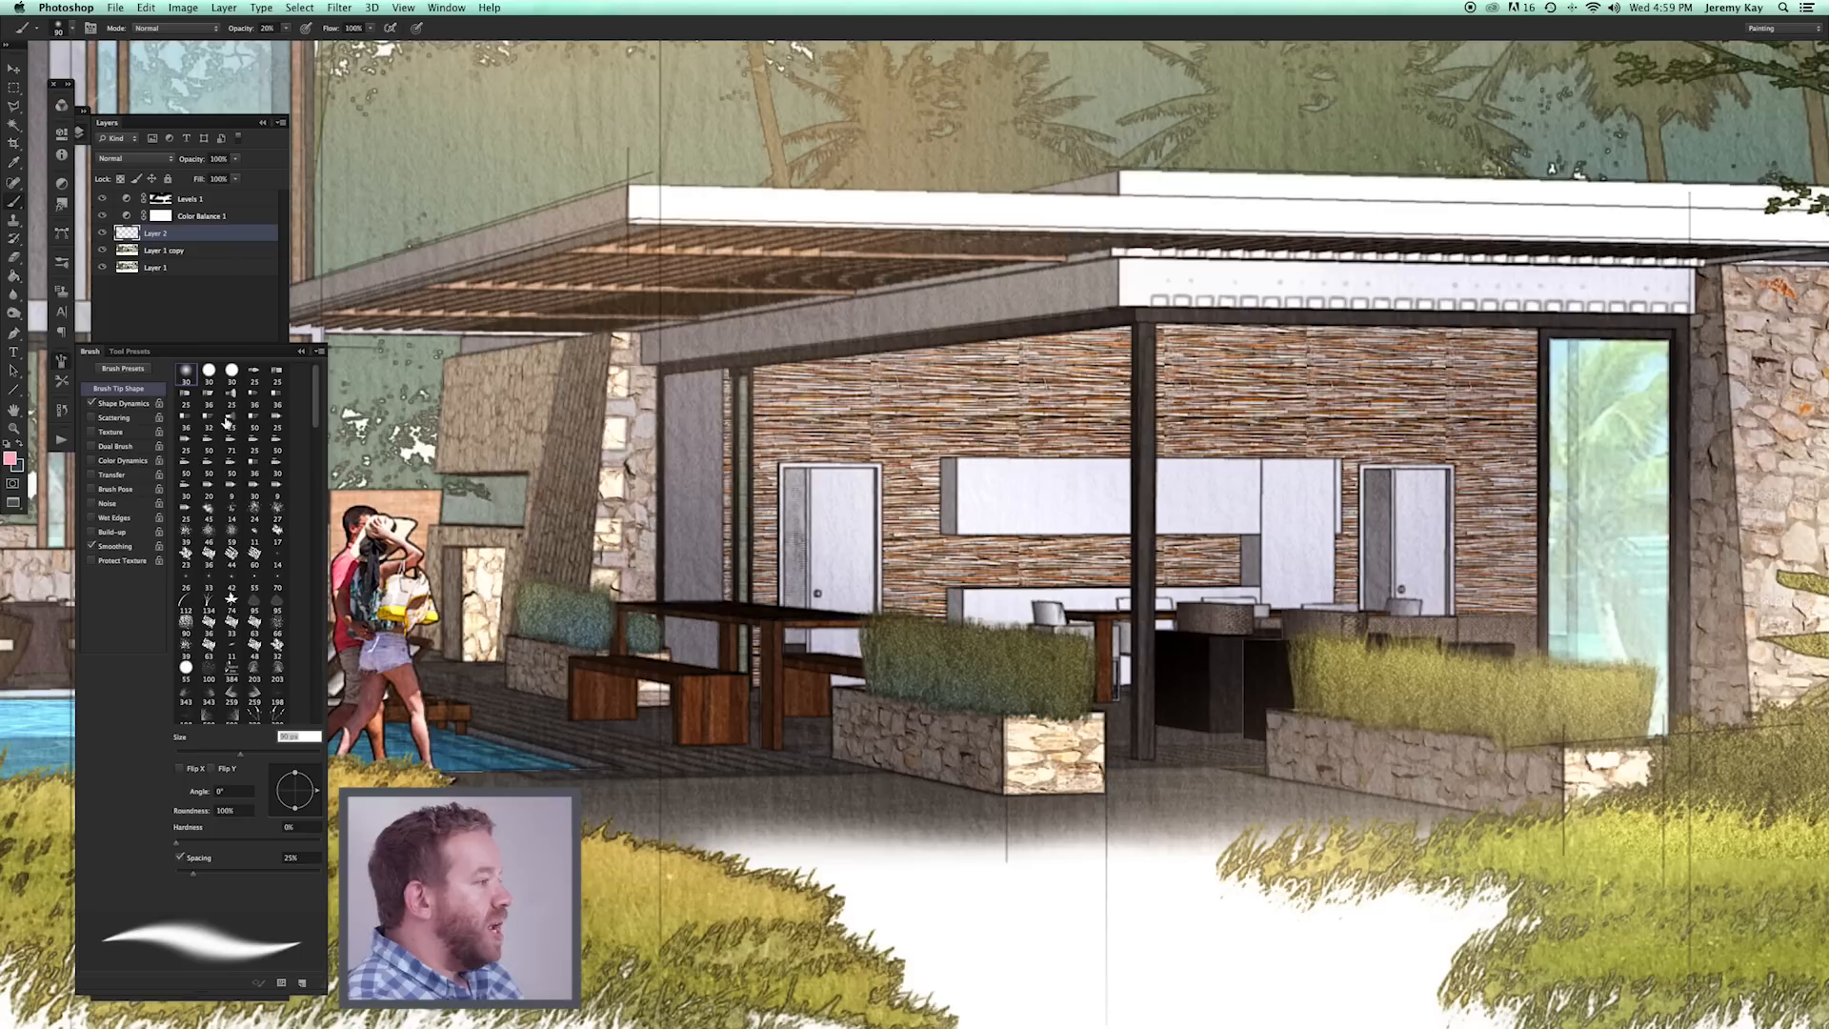
left_click_drag(316, 397, 314, 519)
scroll(302, 514, "down", 5)
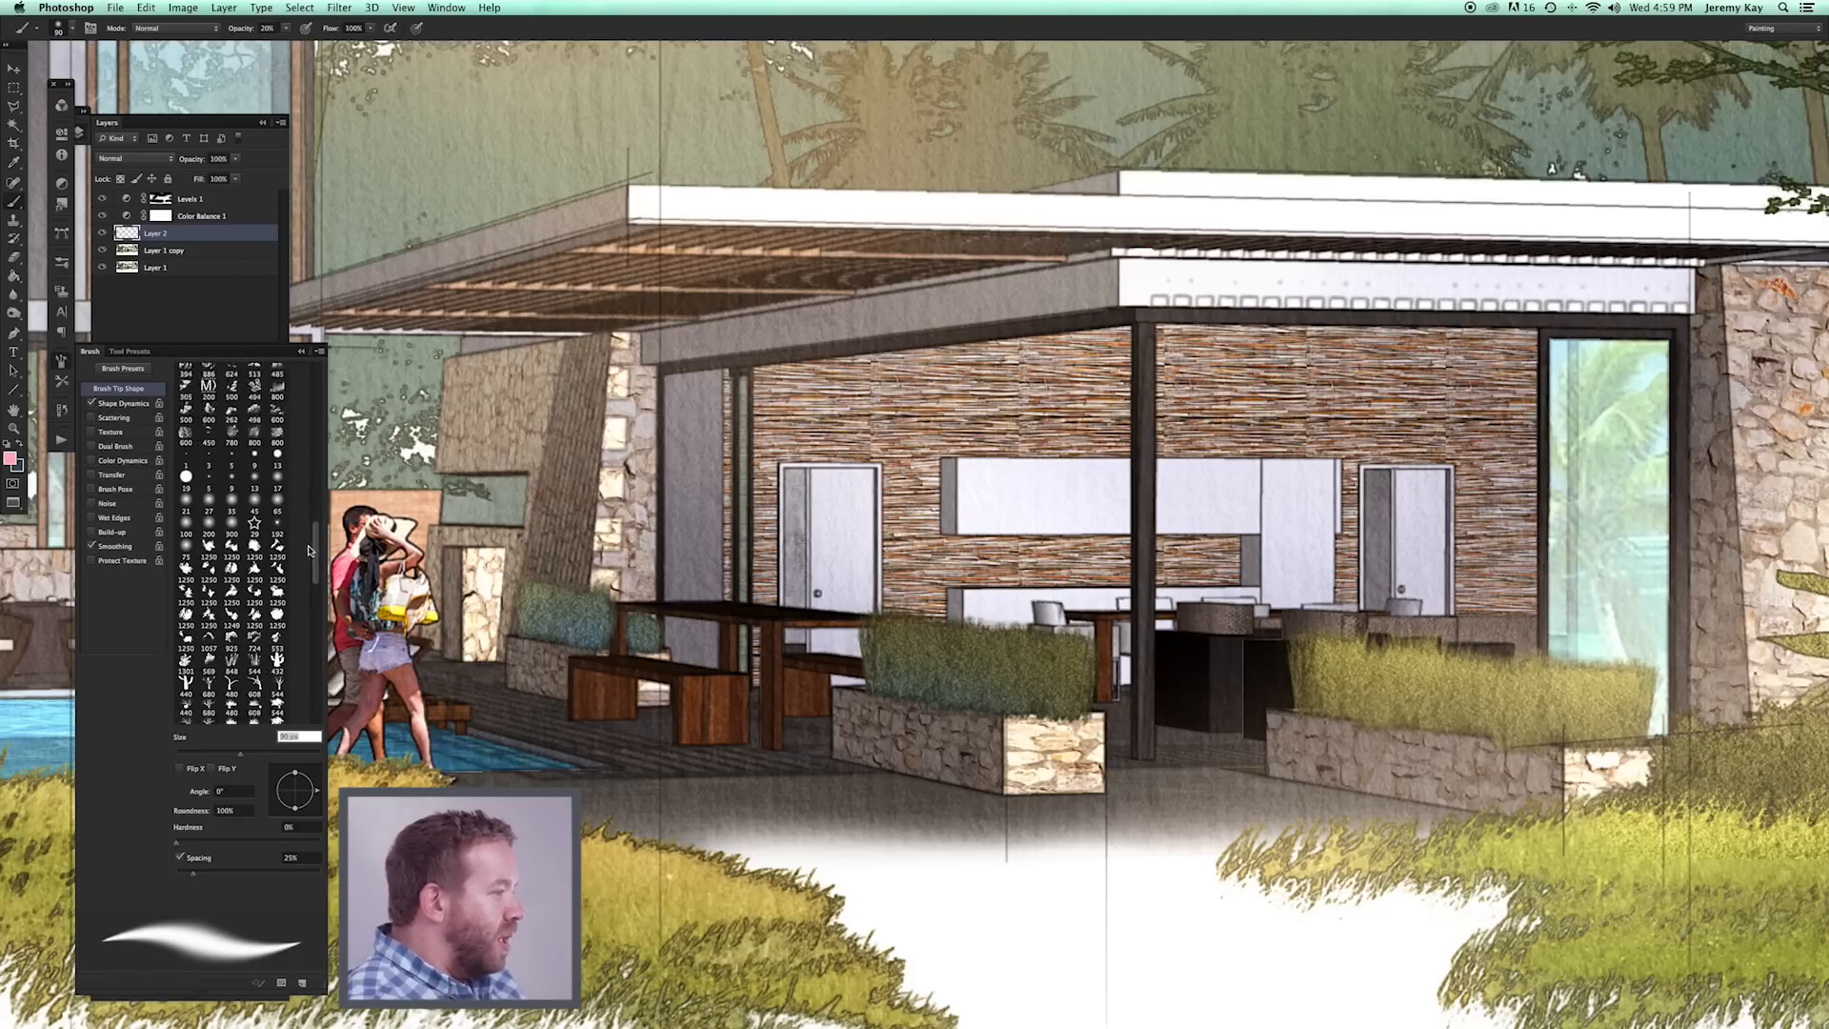
left_click(209, 537)
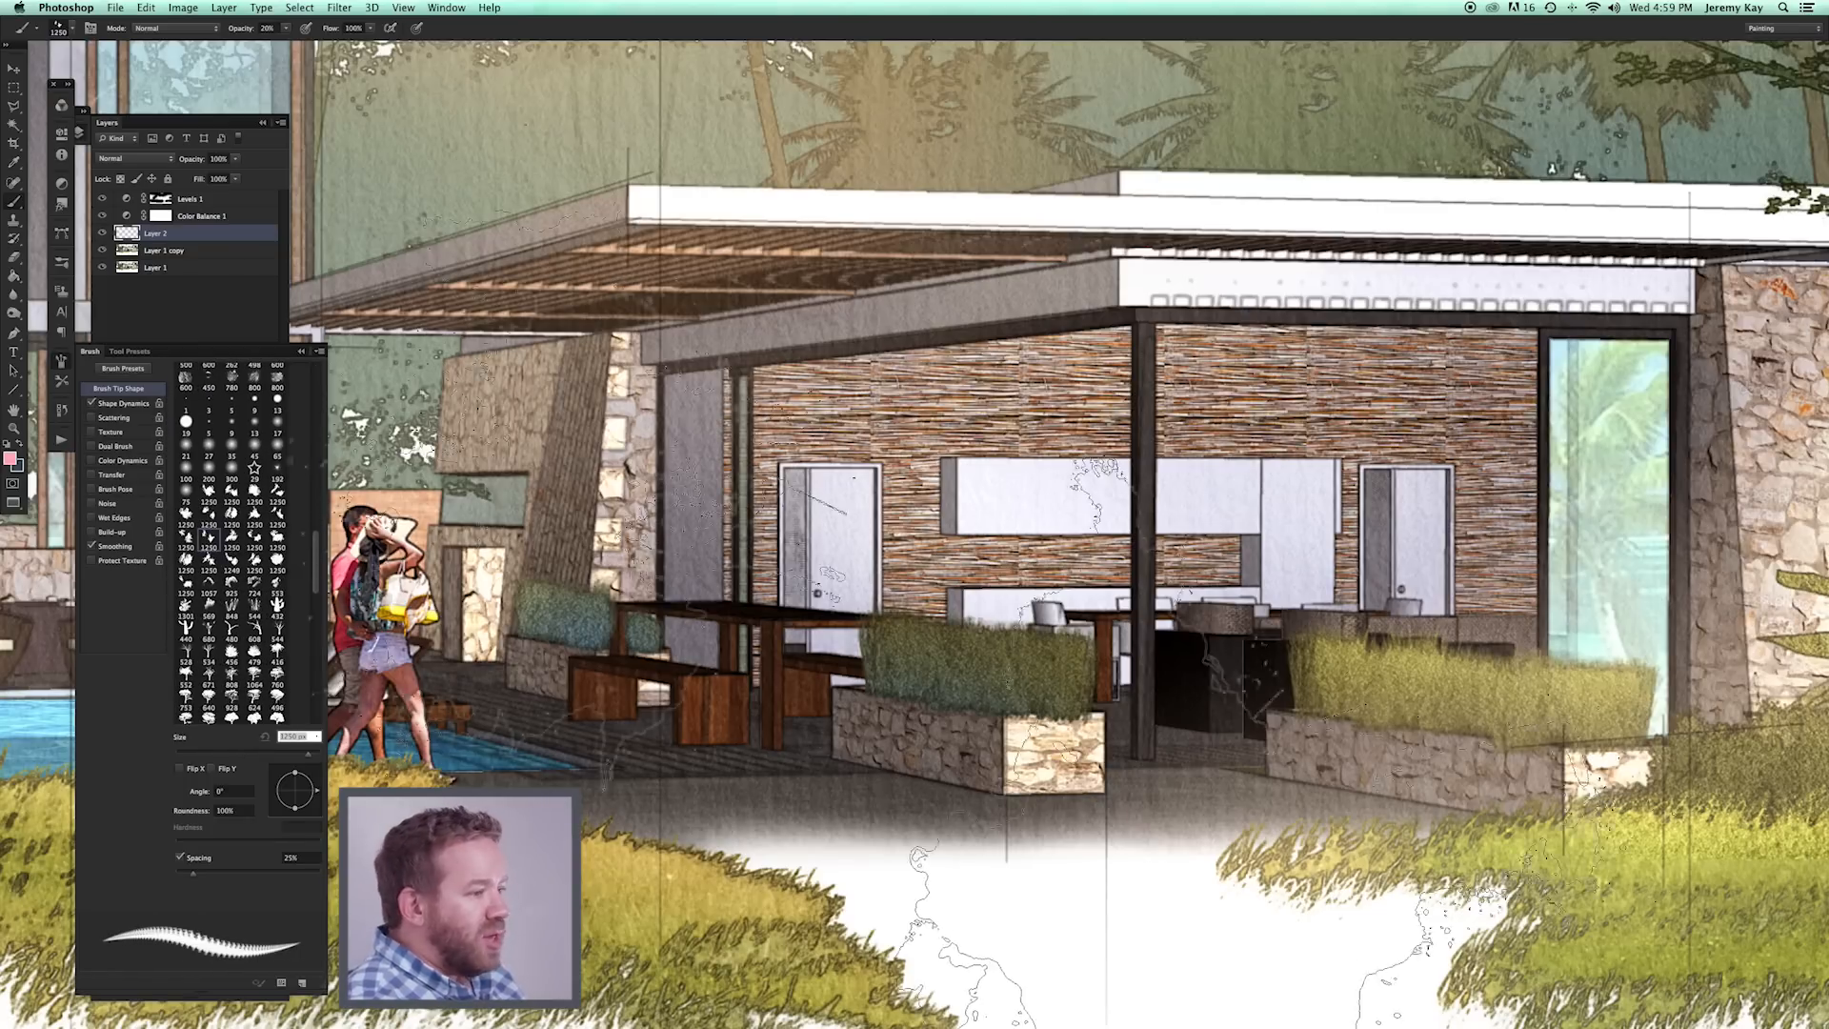
key("bracketleft")
key("bracketleft")
key("bracketleft")
key("bracketleft")
key("bracketleft")
key("bracketleft")
key("bracketleft")
key("bracketleft")
key("bracketleft")
key("bracketleft")
key("bracketleft")
key("bracketleft")
key("bracketleft")
key("bracketleft")
key("bracketleft")
key("bracketleft")
key("bracketleft")
key("bracketleft")
key("bracketleft")
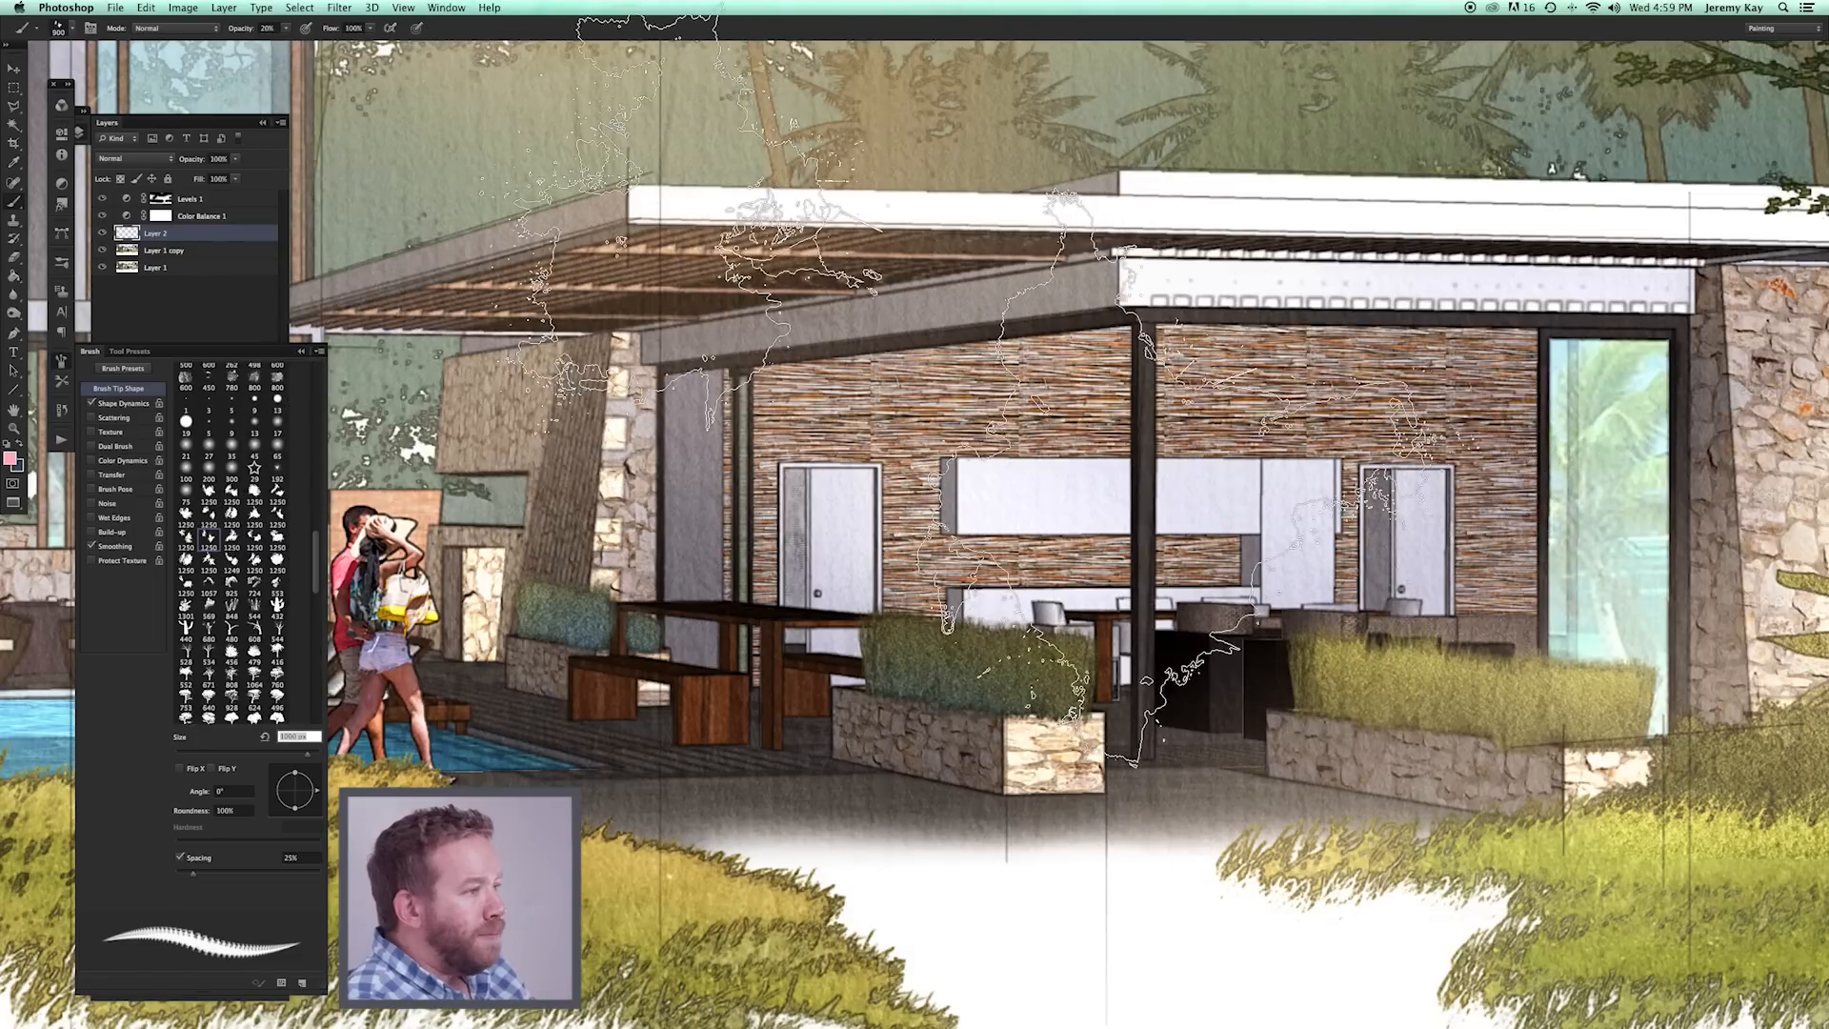
key("bracketleft")
key("bracketleft")
key("bracketleft")
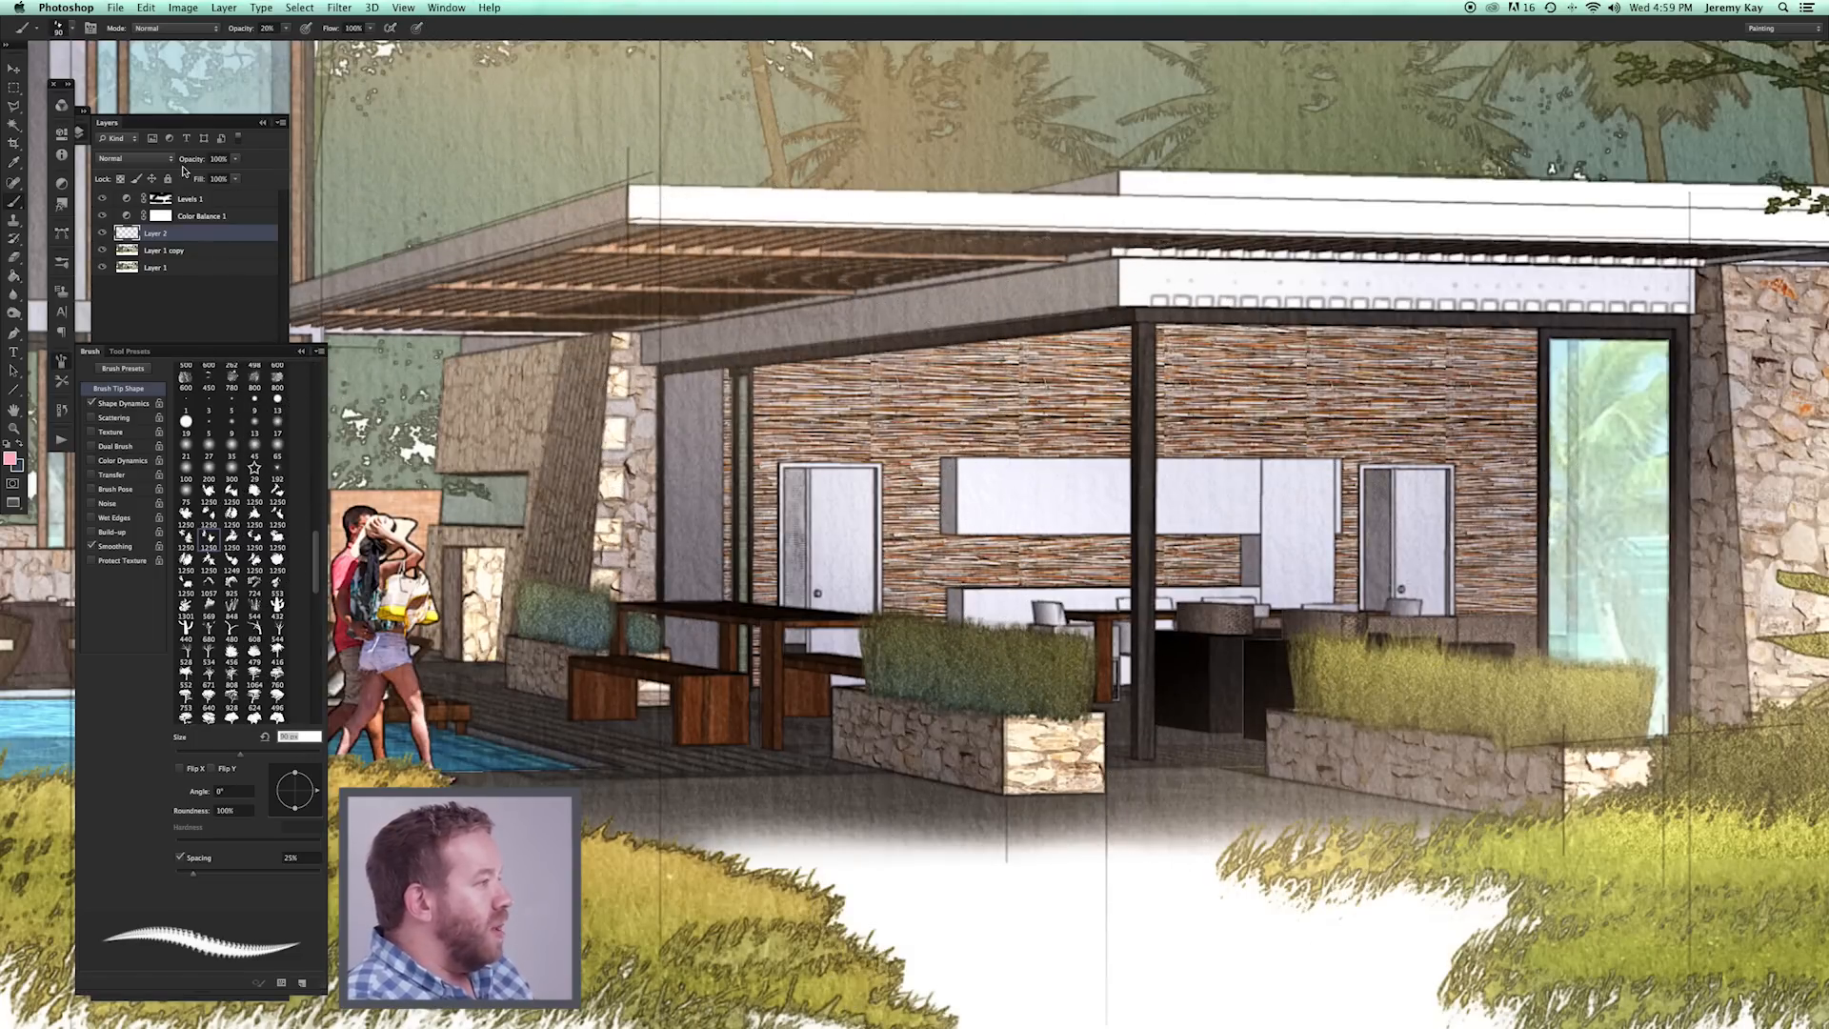
Set the foreground color to a bright, saturated pink-red.
left_click(11, 459)
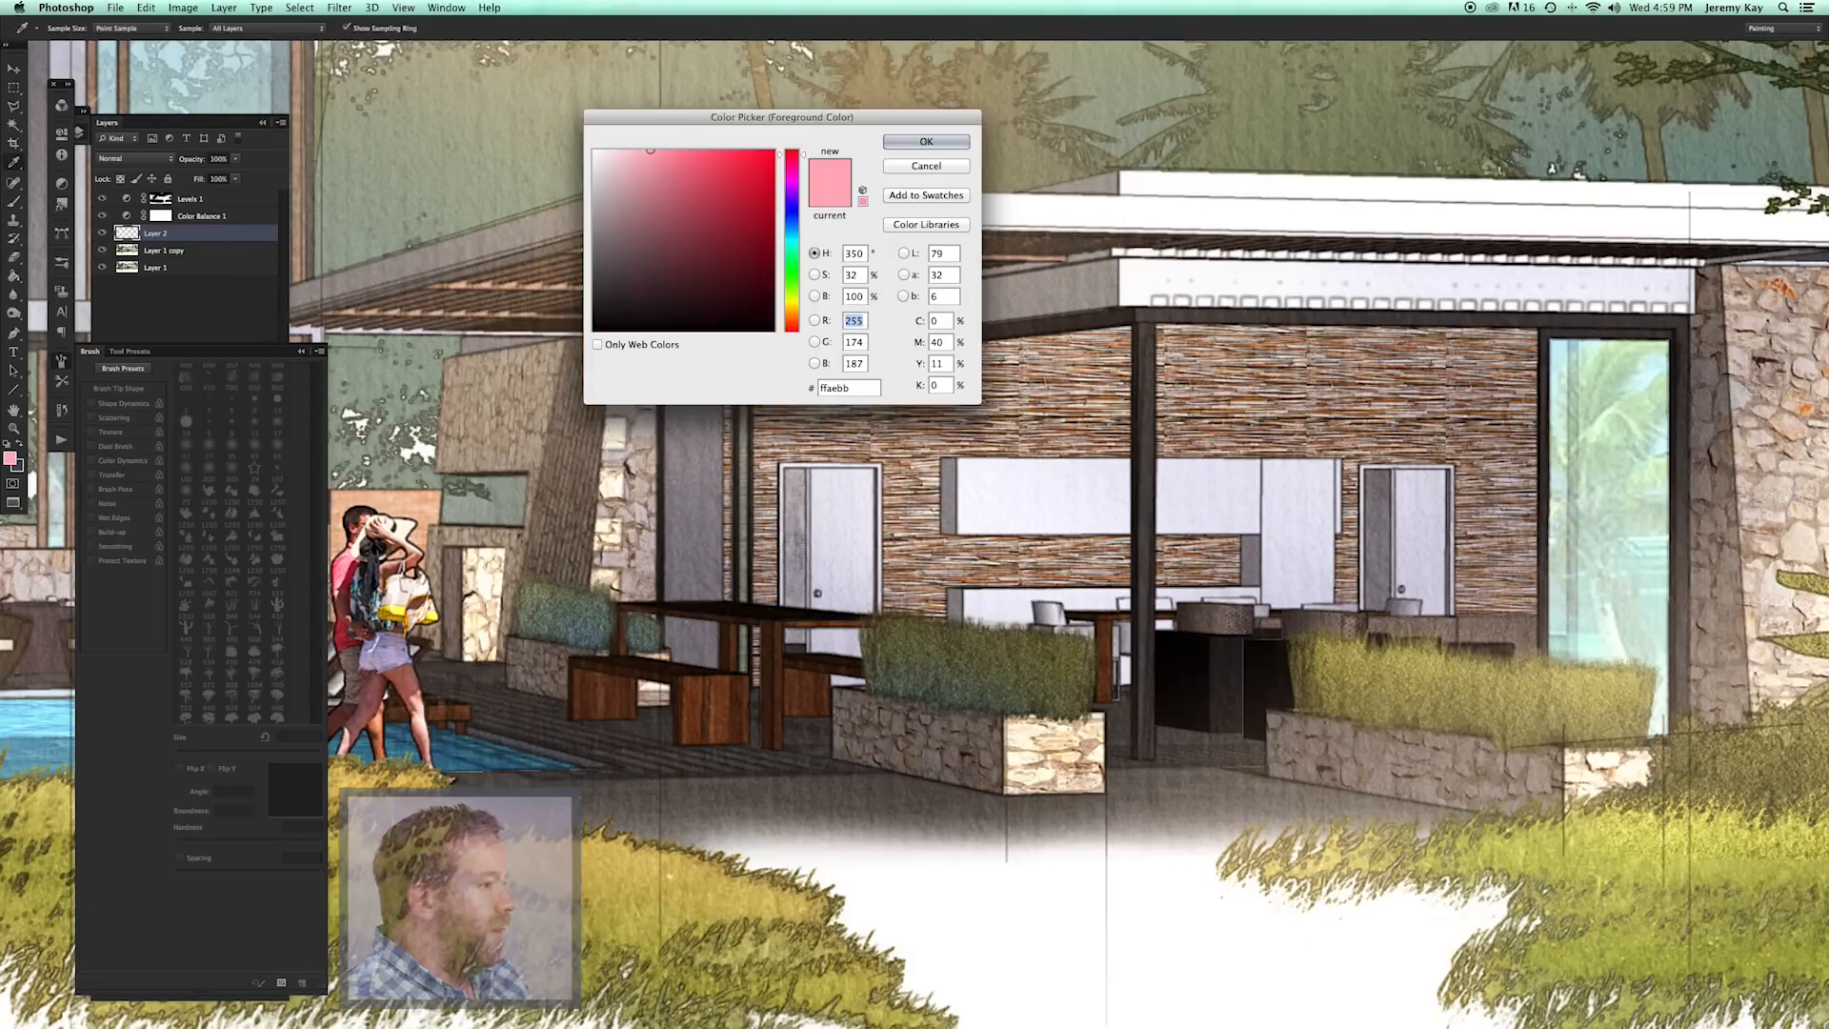
left_click_drag(772, 276, 738, 151)
left_click(926, 142)
Undo a test stroke on the planter grass and set the brush's angle jitter to 11% with pen pressure control.
mouse_move(910, 624)
left_mouse_down()
mouse_move(981, 662)
mouse_move(871, 678)
left_mouse_up()
key("super+z")
left_click(123, 403)
left_click_drag(177, 497, 192, 496)
left_click(246, 512)
left_click(238, 529)
Paint pink-red flower strokes at 100% brush opacity over the grasses in both stone planters.
left_click_drag(895, 619, 981, 671)
left_click_drag(1320, 619, 1386, 681)
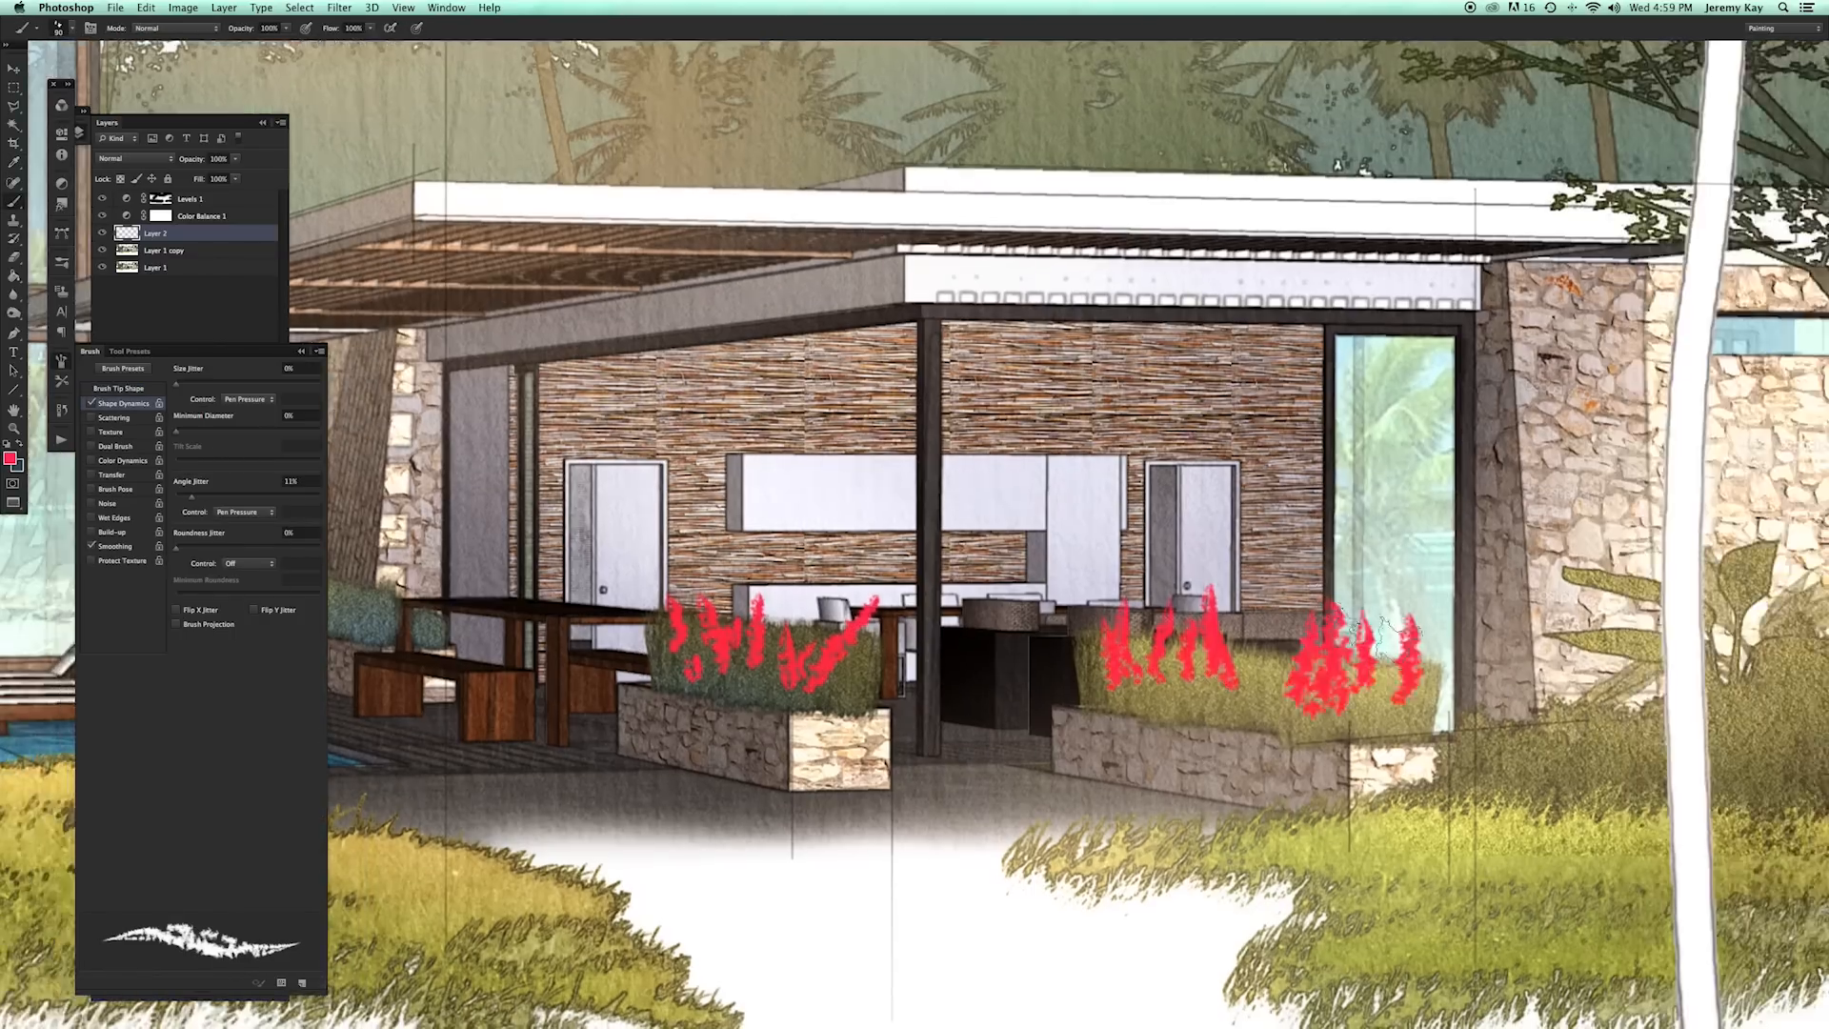